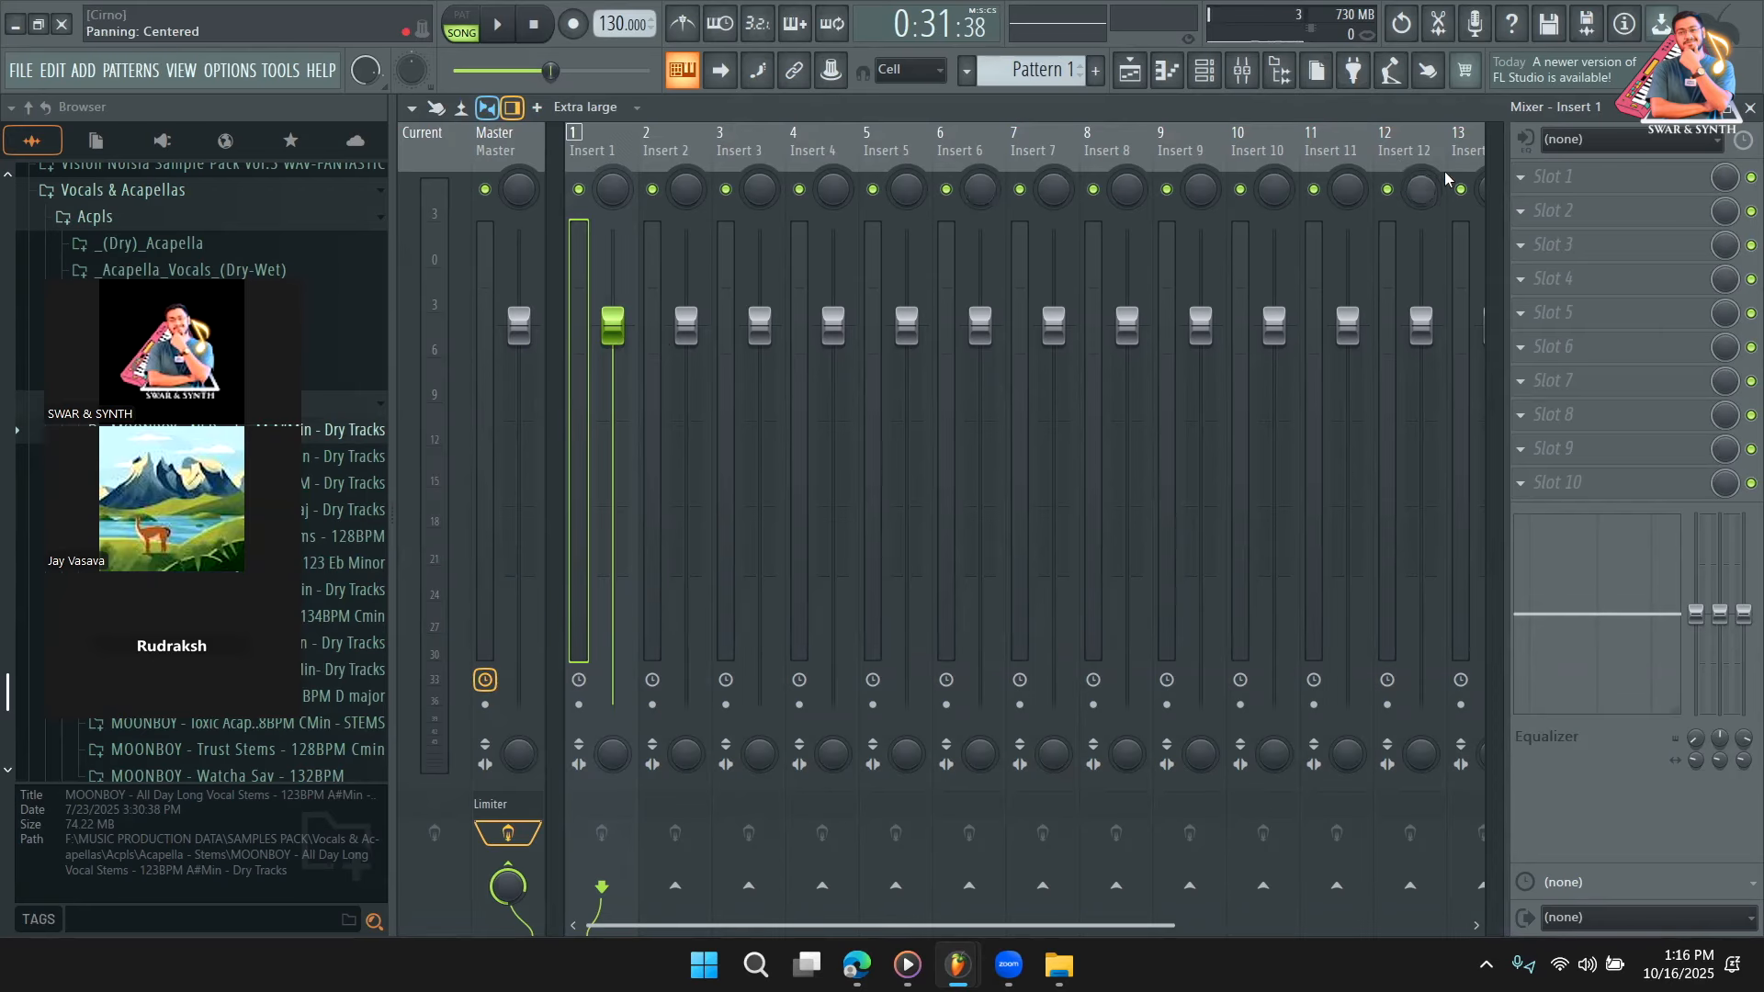
Solo the Harm Left vocal on Track 4 in the playlist and audition it from about bar 22.
click(1139, 75)
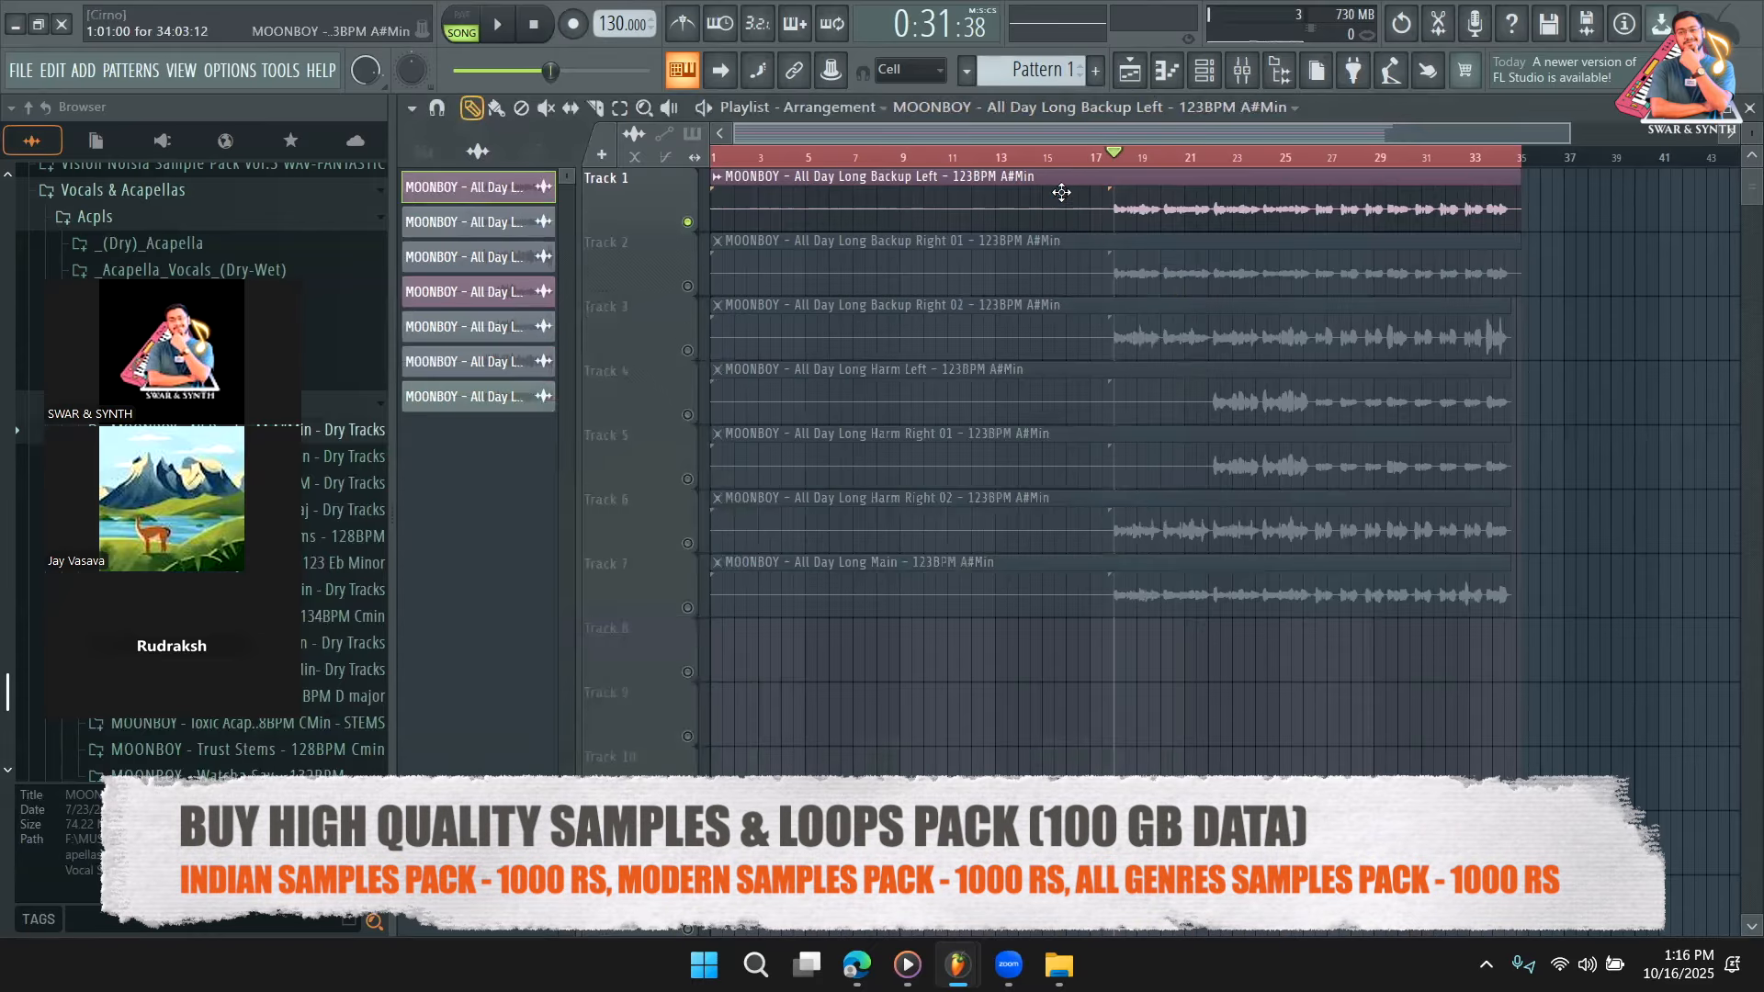
drag(1199, 137, 1317, 139)
right_click(688, 416)
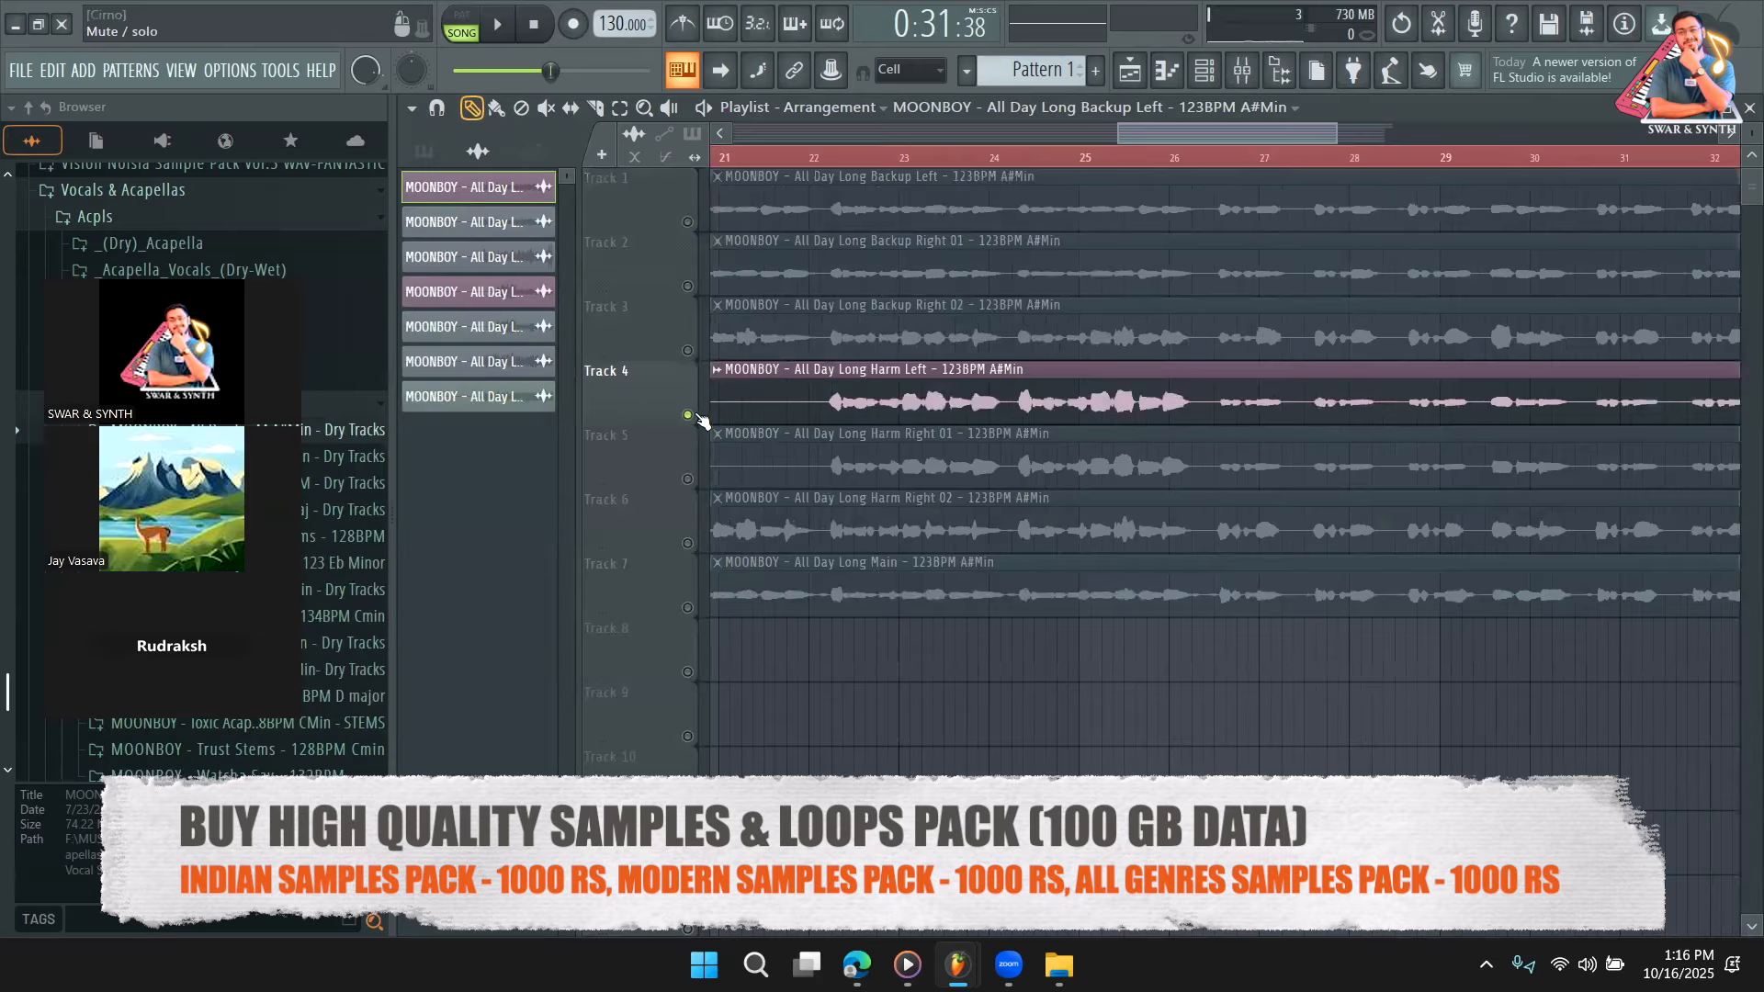
drag(1329, 127, 1291, 134)
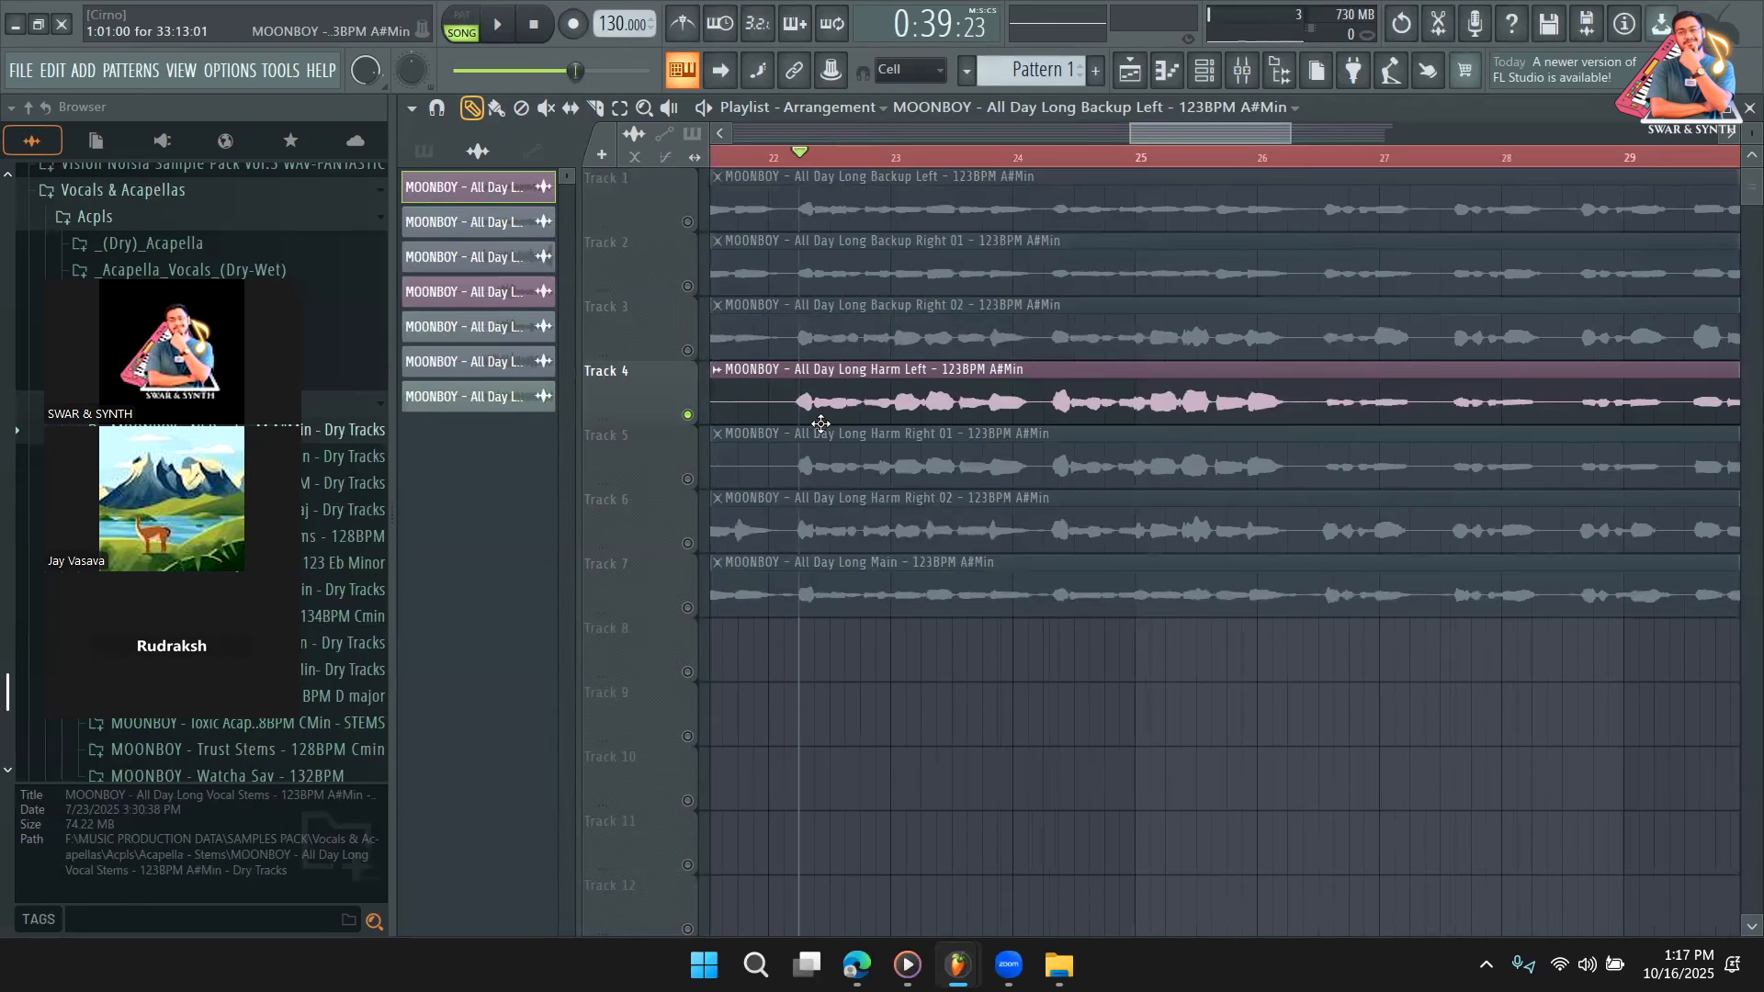
key(space)
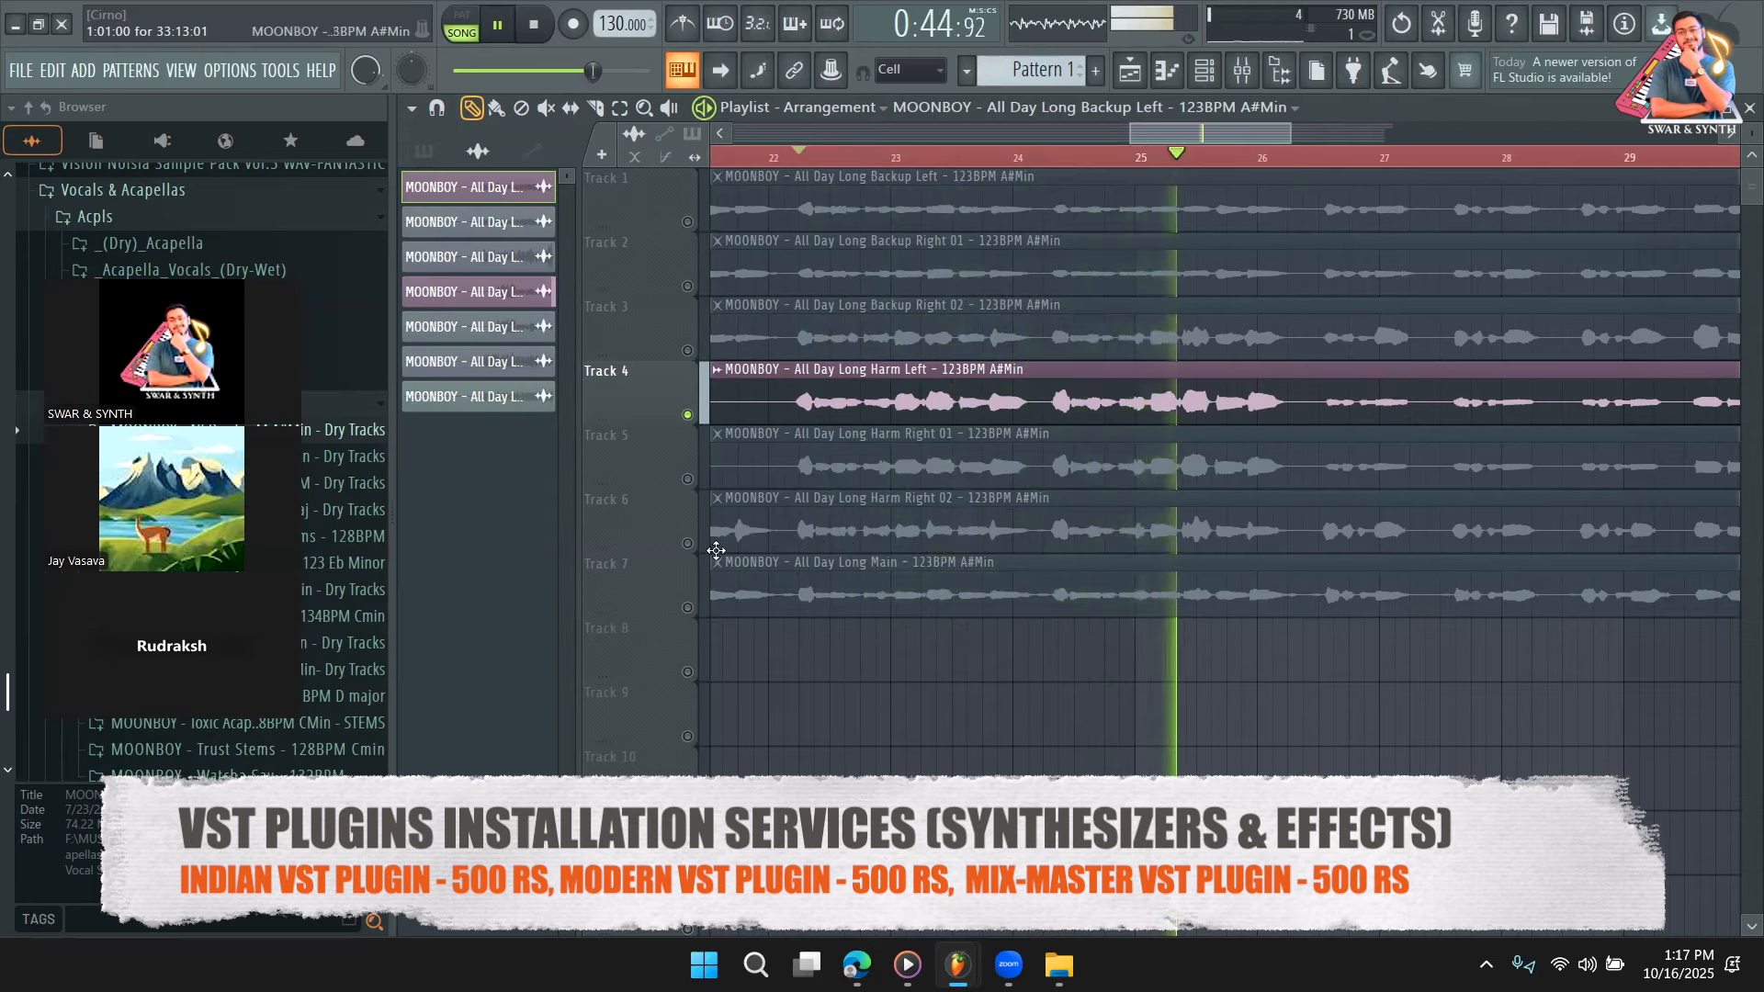
key(space)
Switch the audible track from Harm Left to Harm Right 02 on Track 6 and play it.
click(687, 543)
click(687, 414)
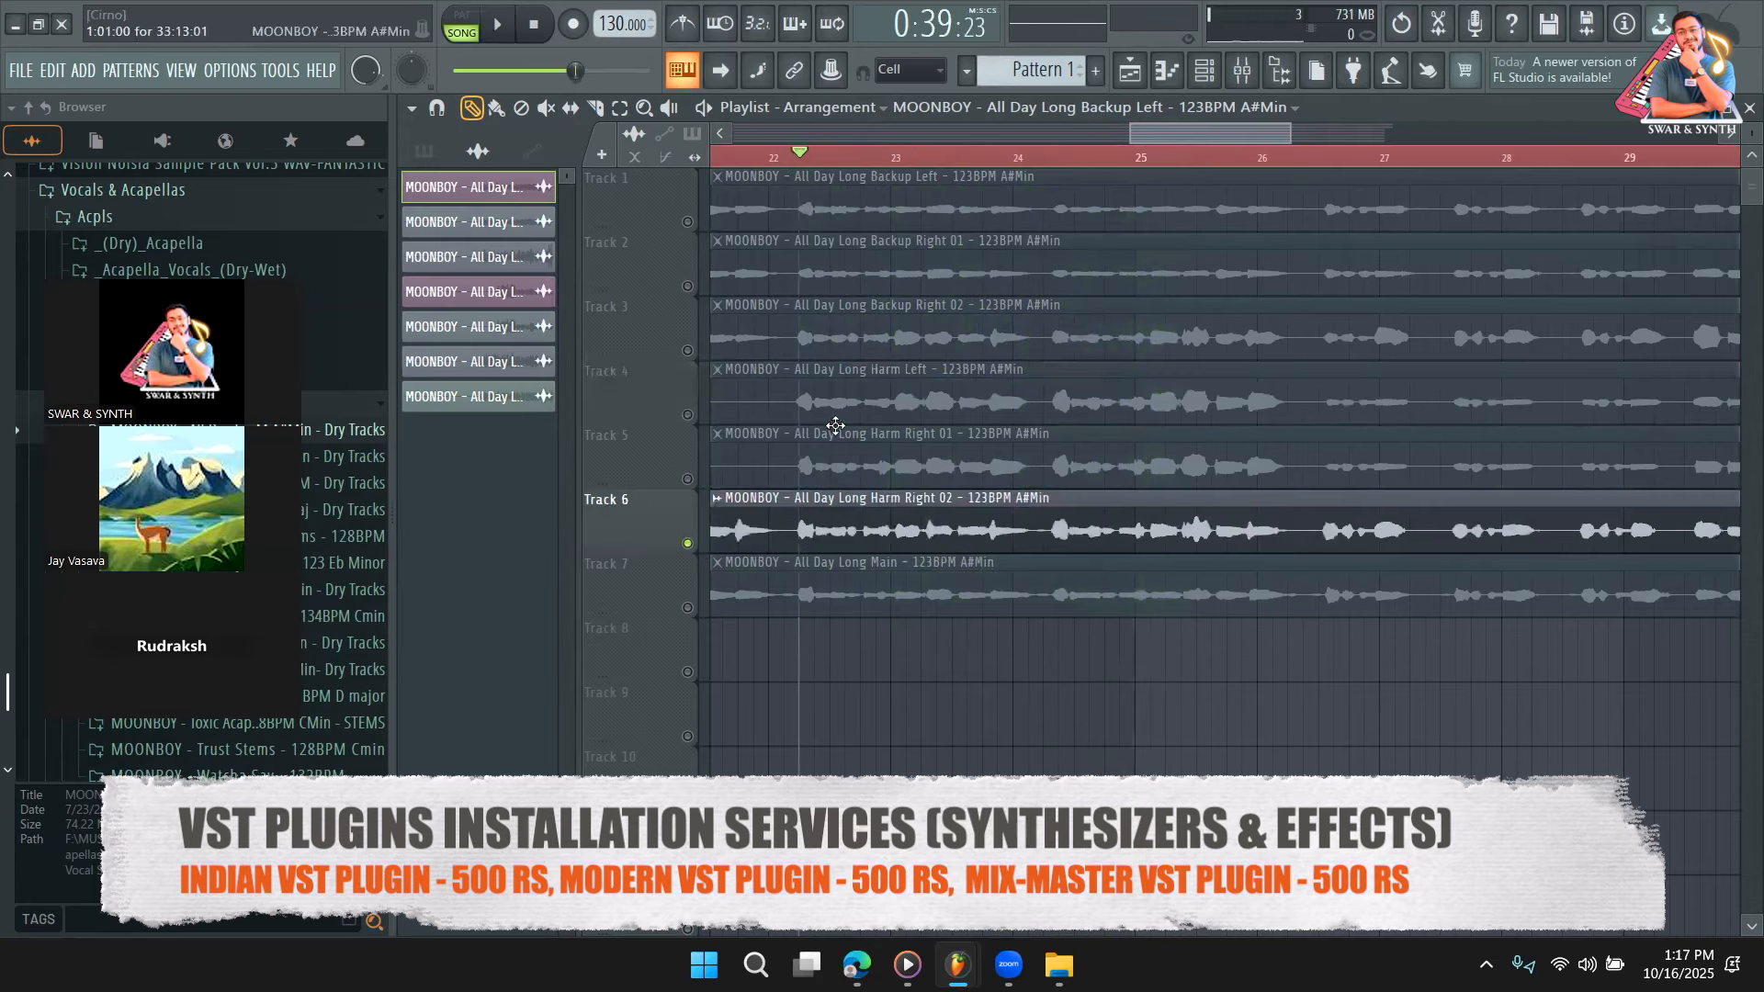
key(space)
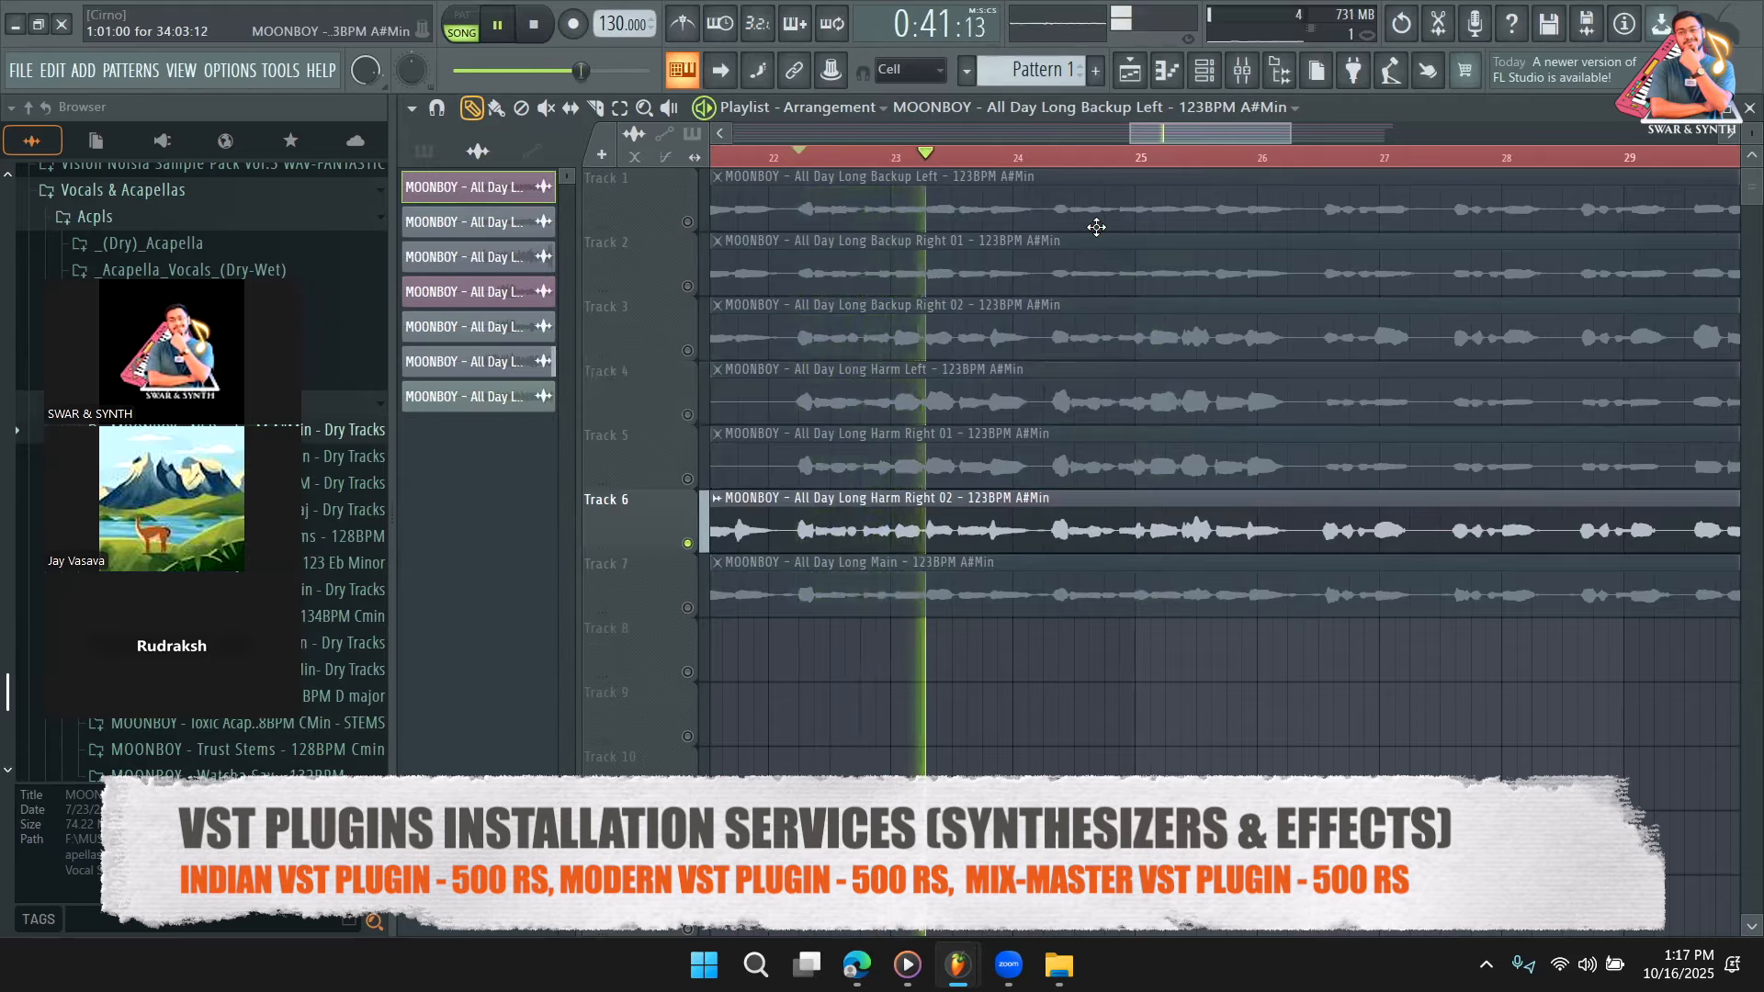
Unmute the Backup Left vocal on Track 1, mute Track 6, and audition Track 1 from about bar 22.
click(687, 221)
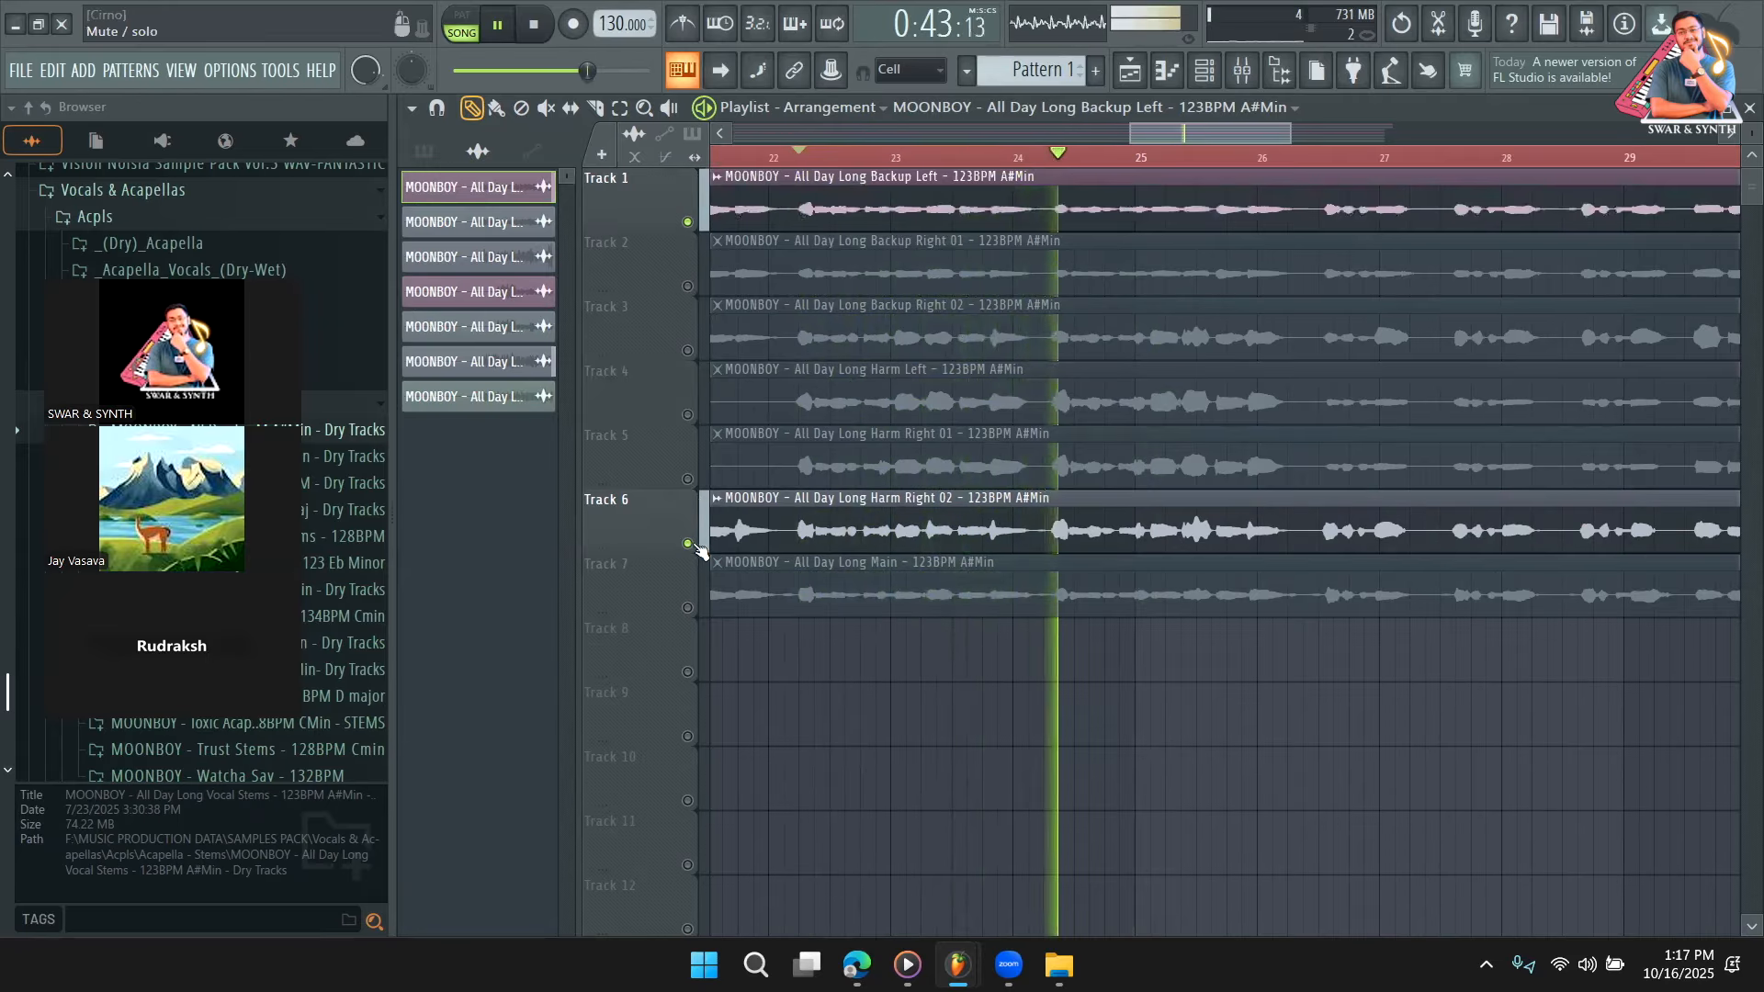
click(691, 544)
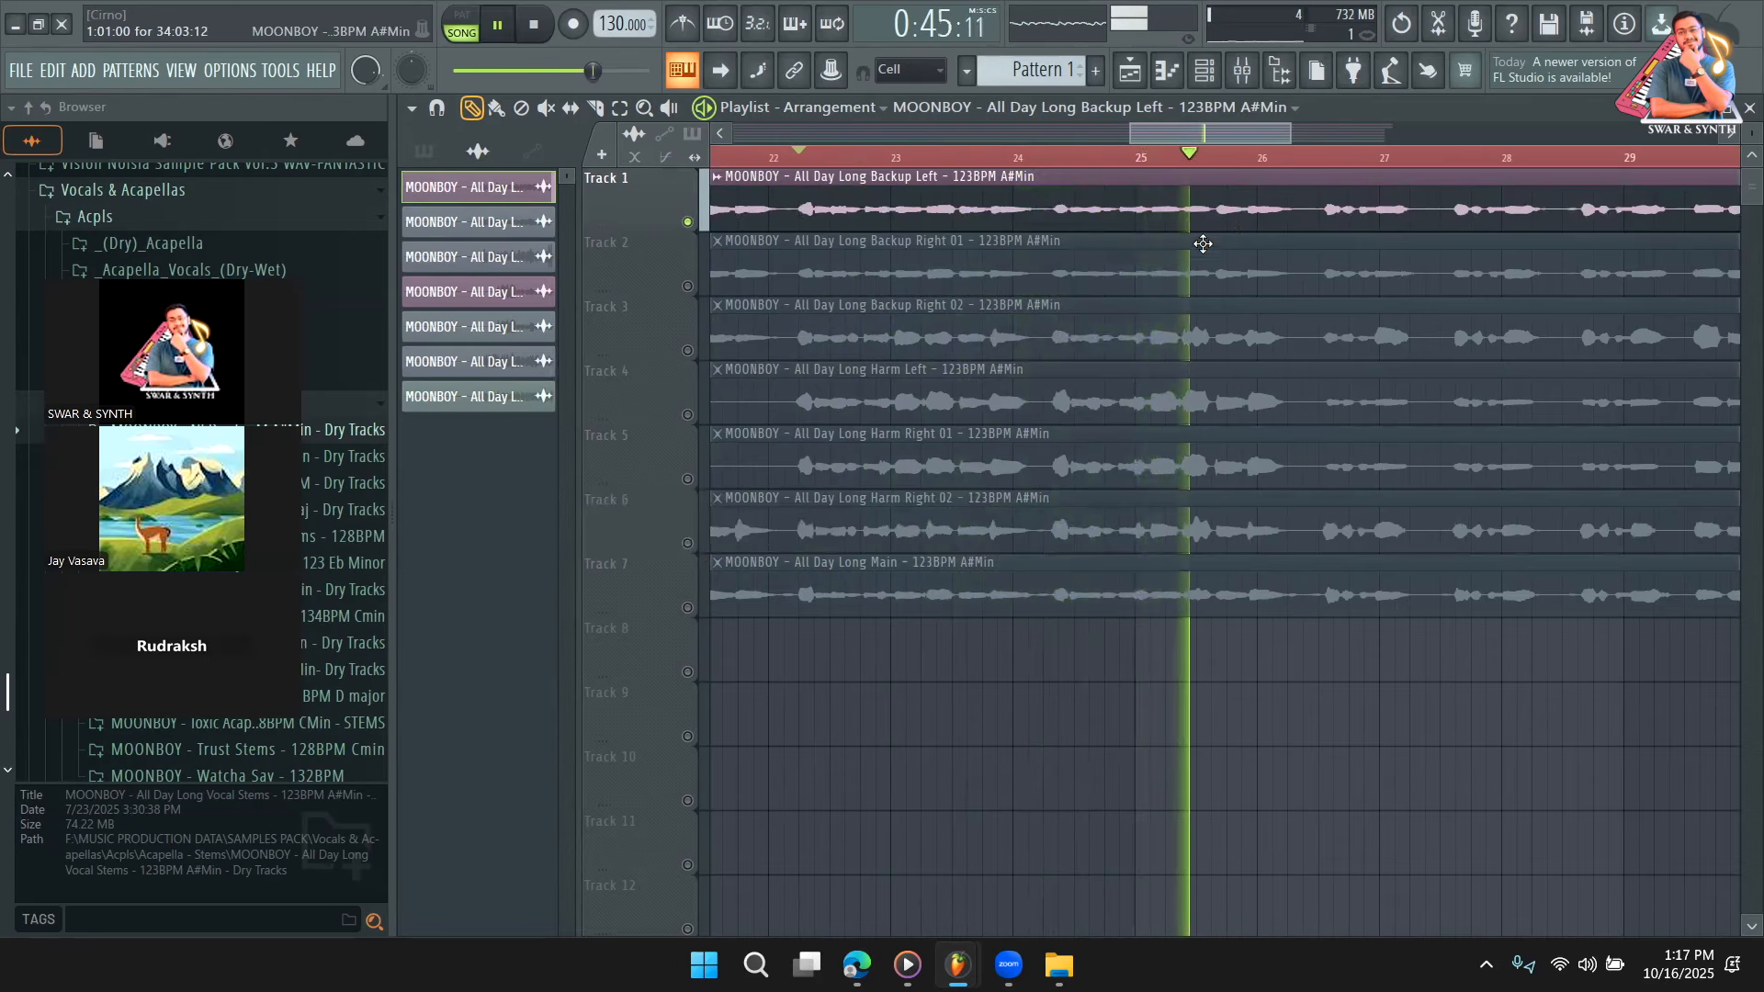
click(805, 160)
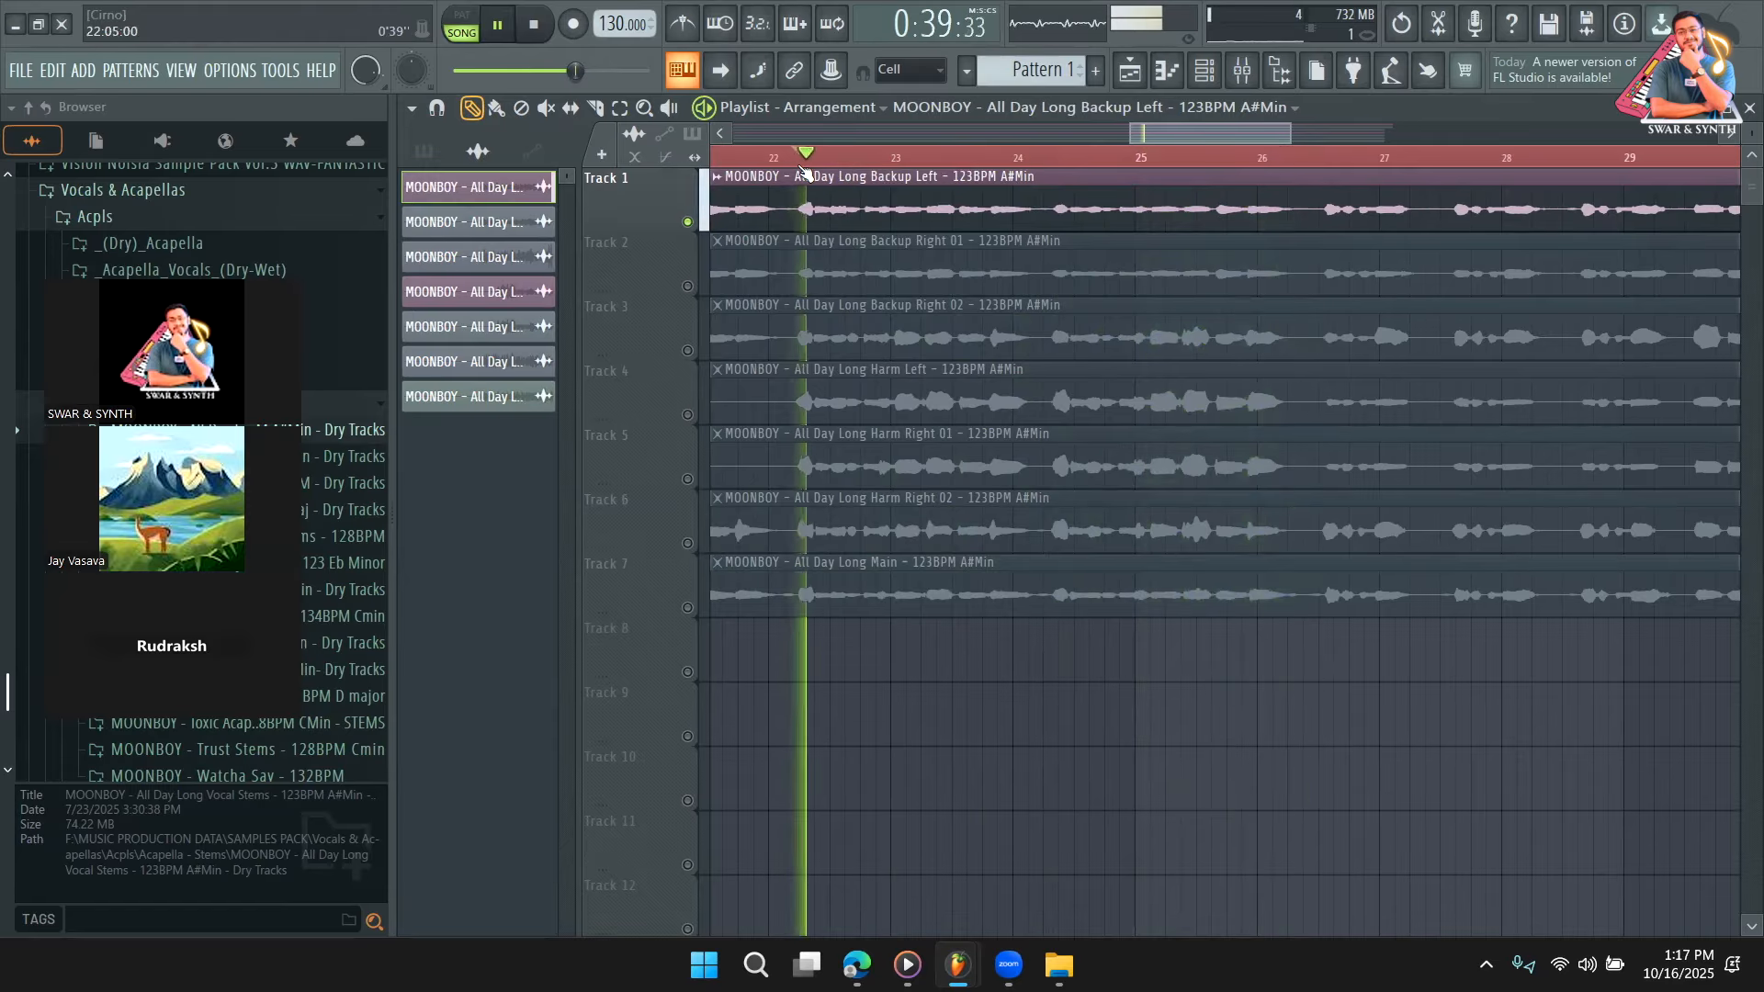
key(space)
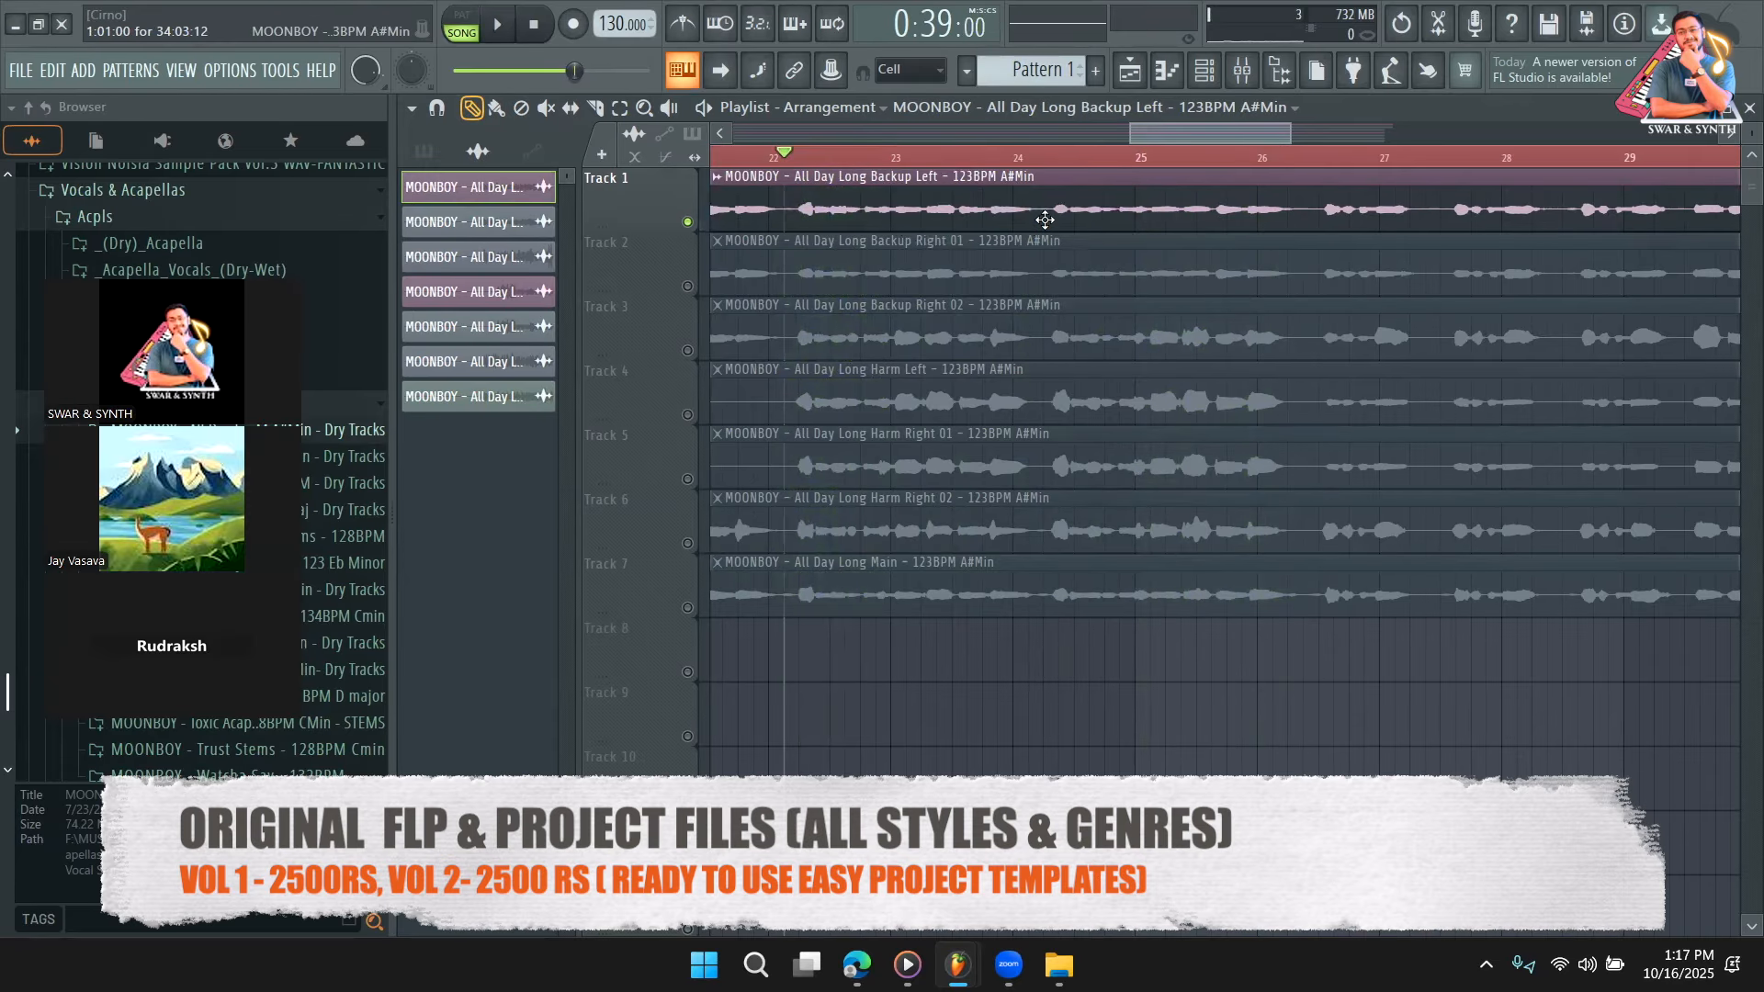
Load Fruity dB Meter into the first effect slot of mixer Insert 1 while the vocal plays.
double_click(1045, 211)
click(1242, 70)
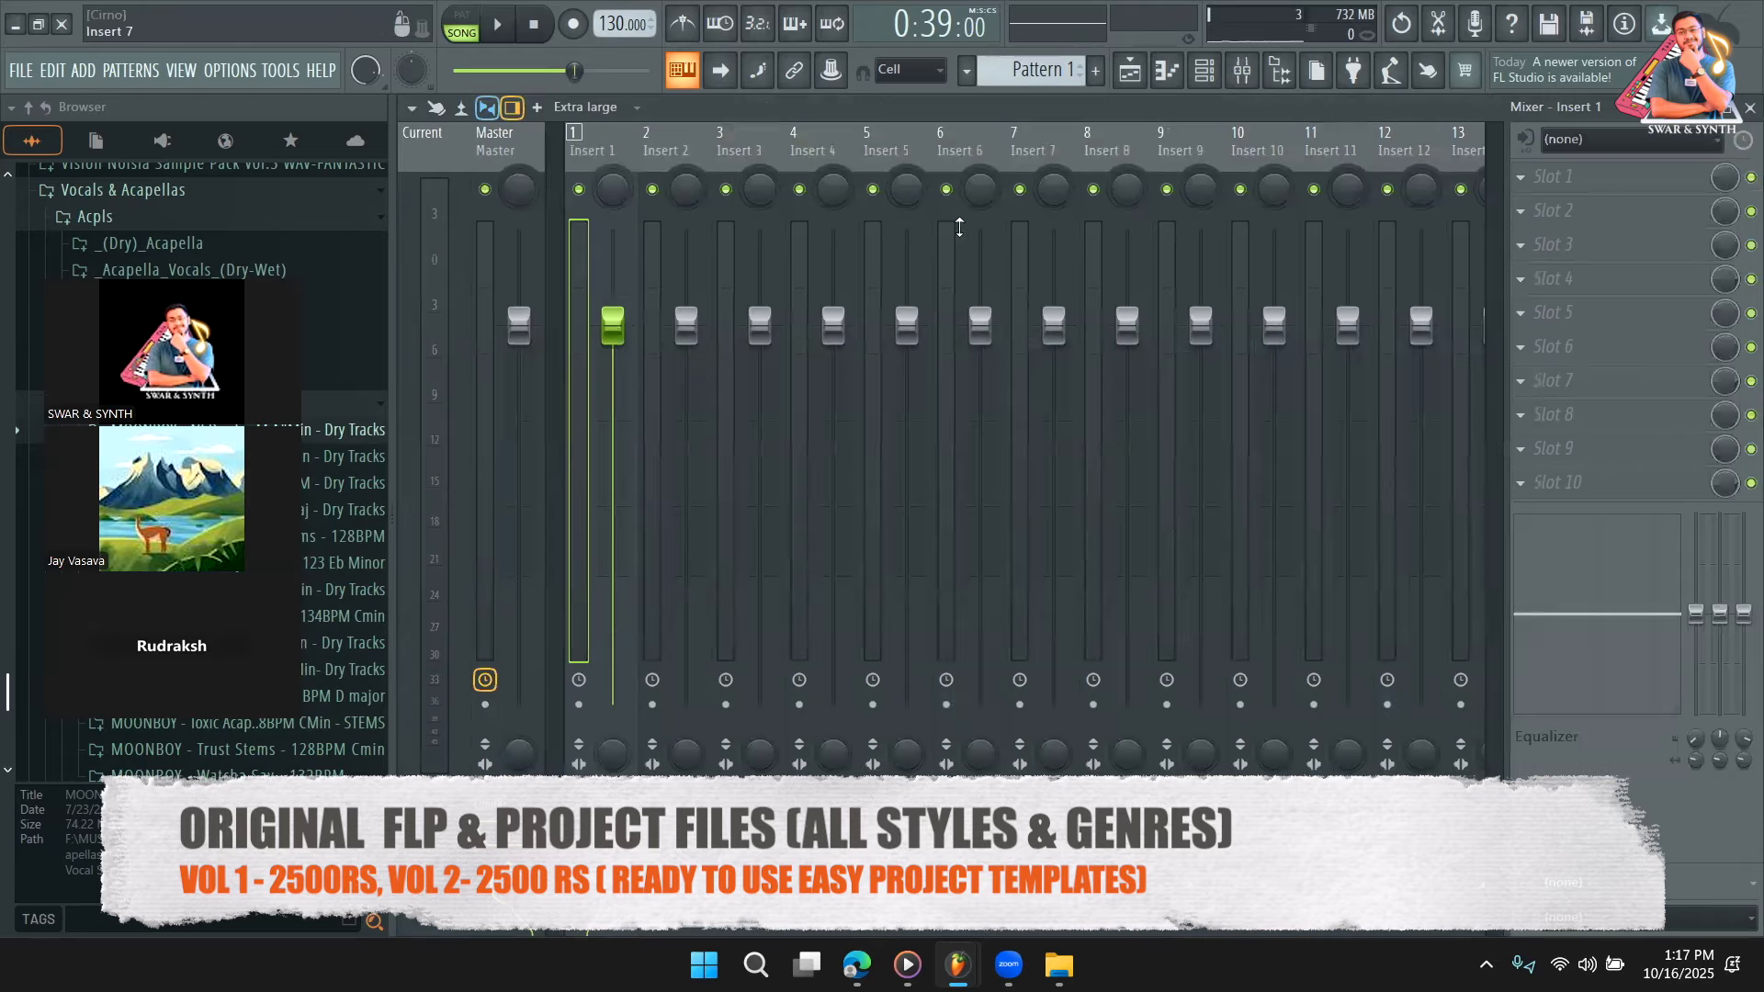
key(space)
click(1599, 174)
mouse_move(1552, 203)
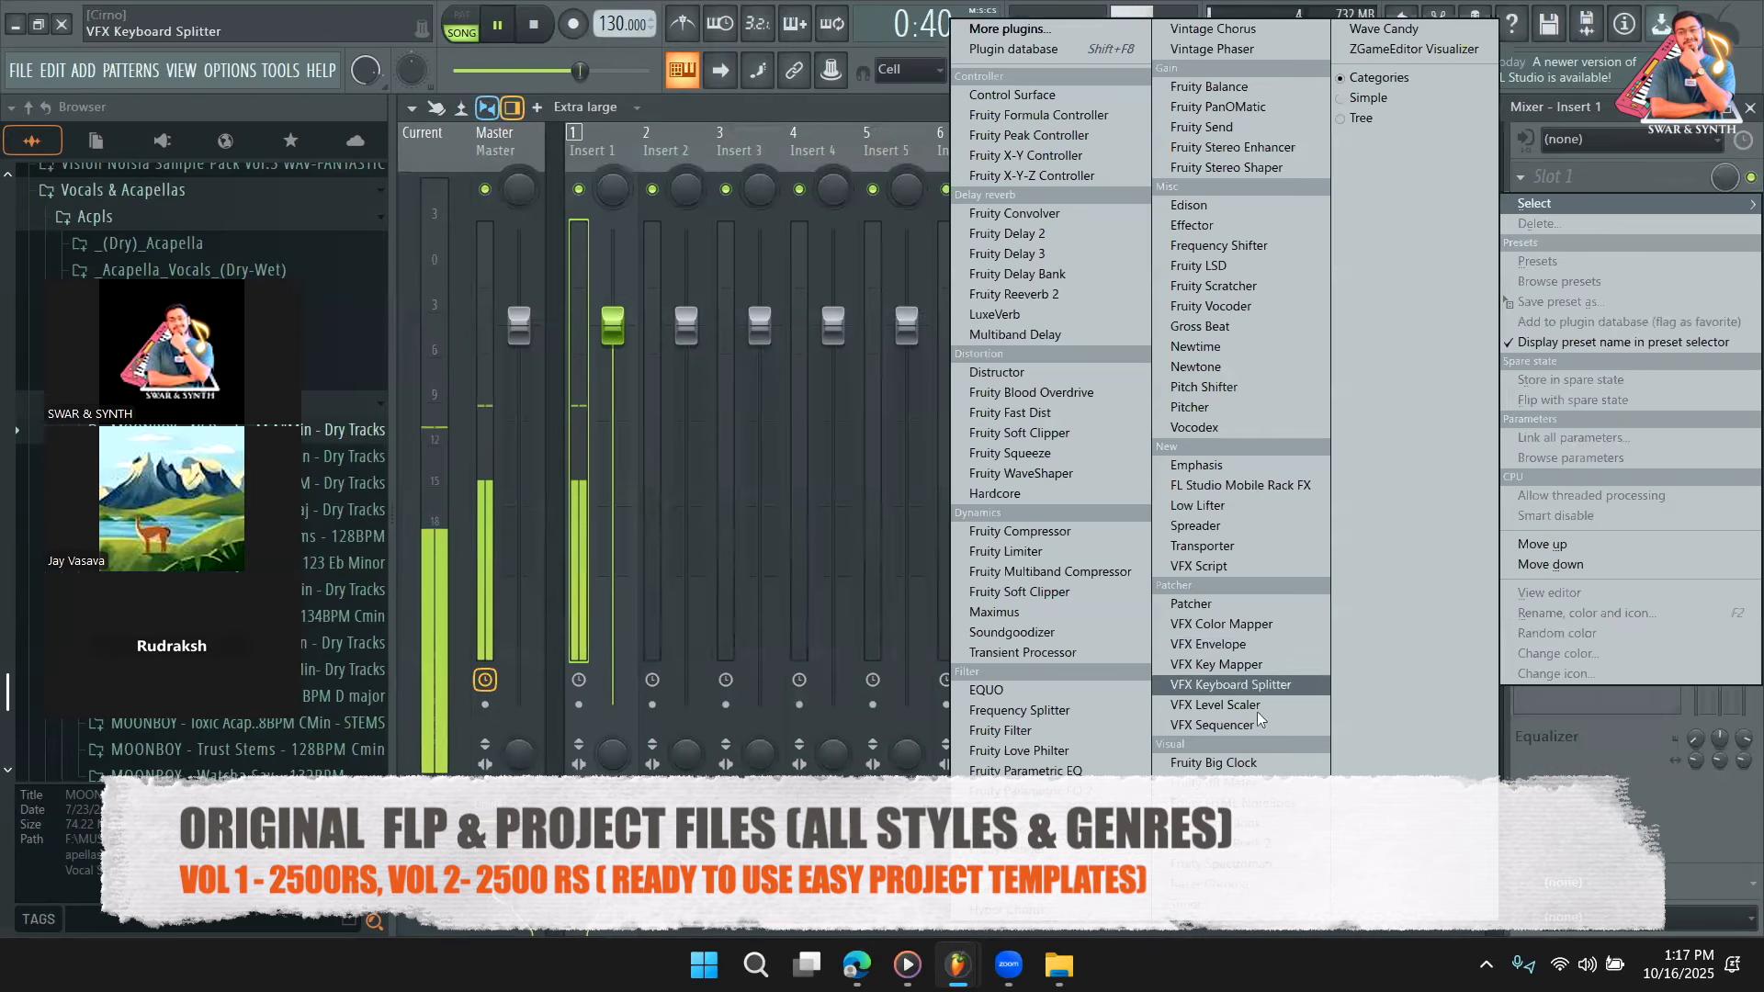
click(1253, 783)
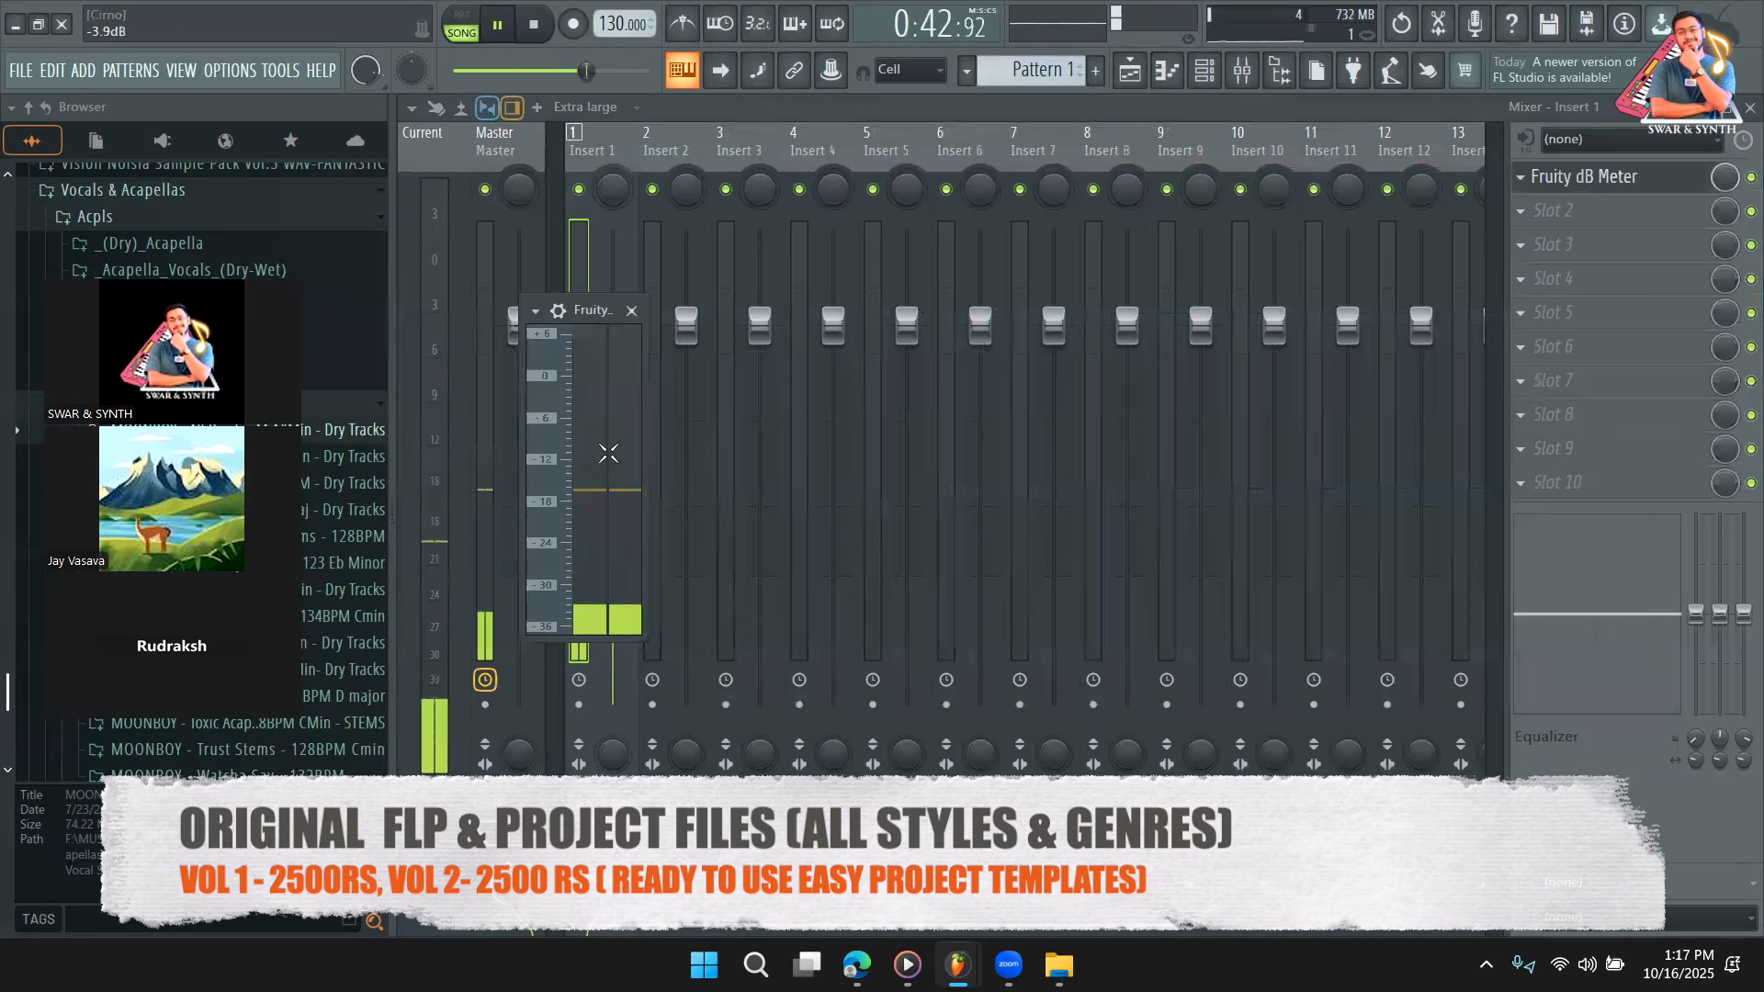
Enlarge and reposition the Fruity dB Meter window to read the vocal's peak level during playback.
drag(645, 638, 882, 868)
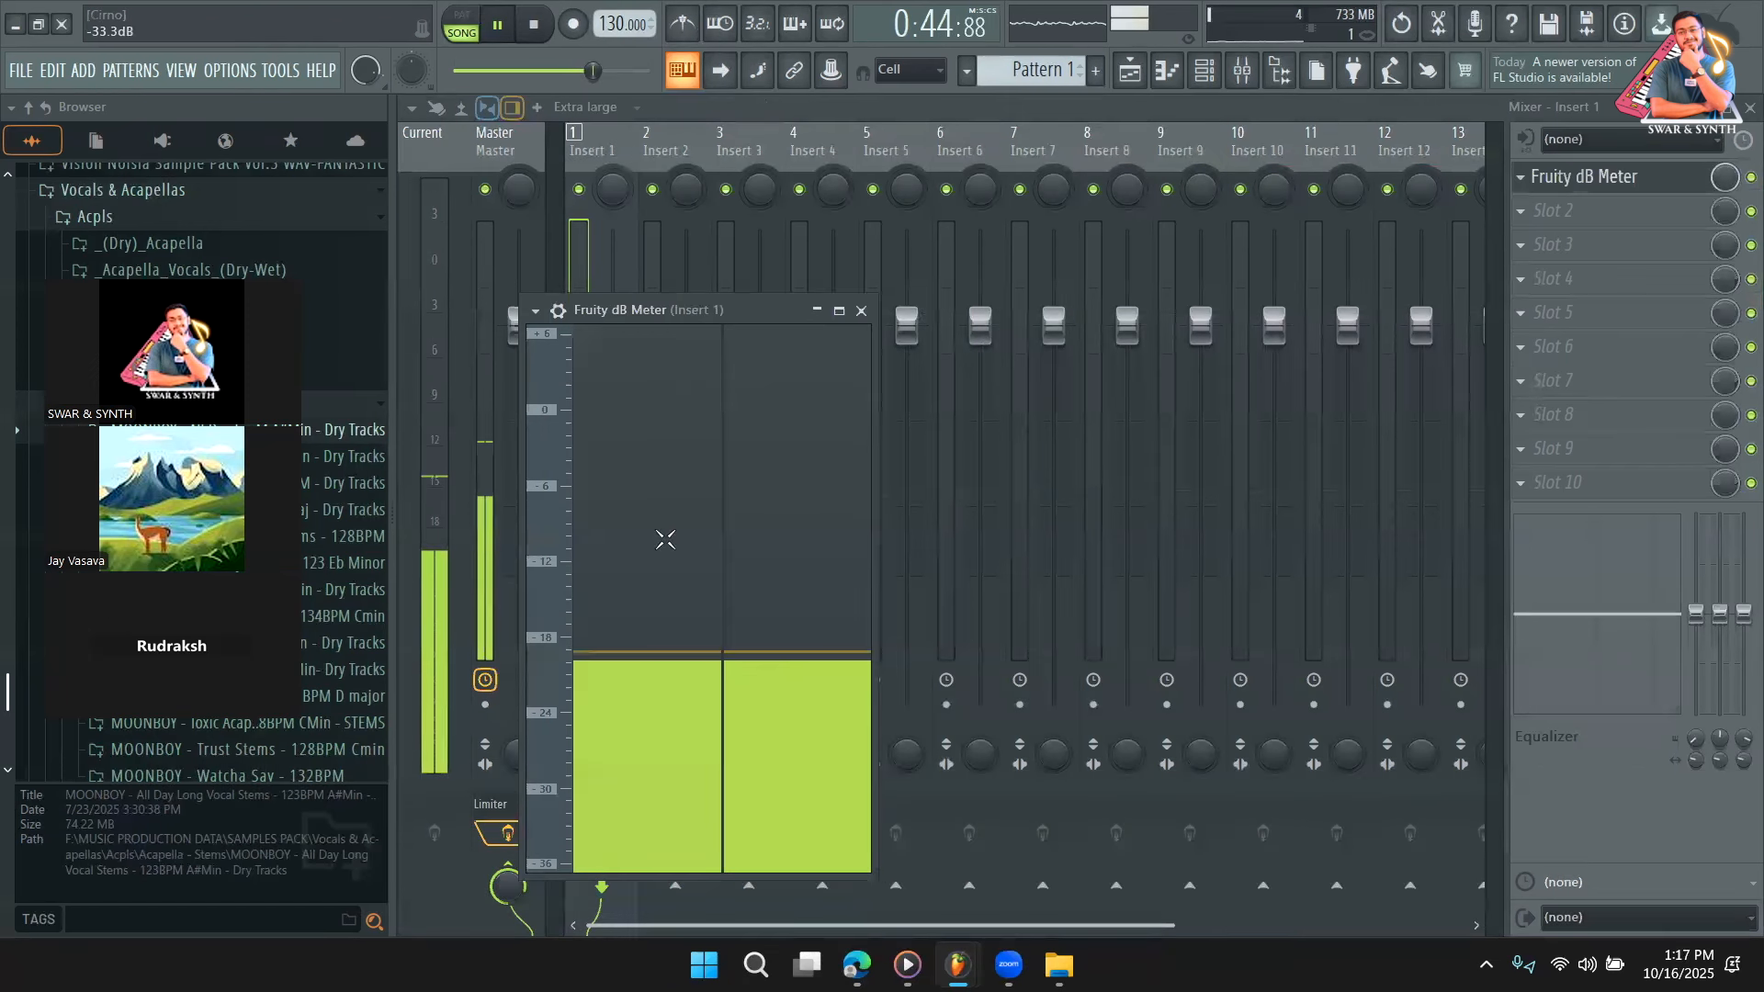
drag(677, 317, 687, 163)
key(space)
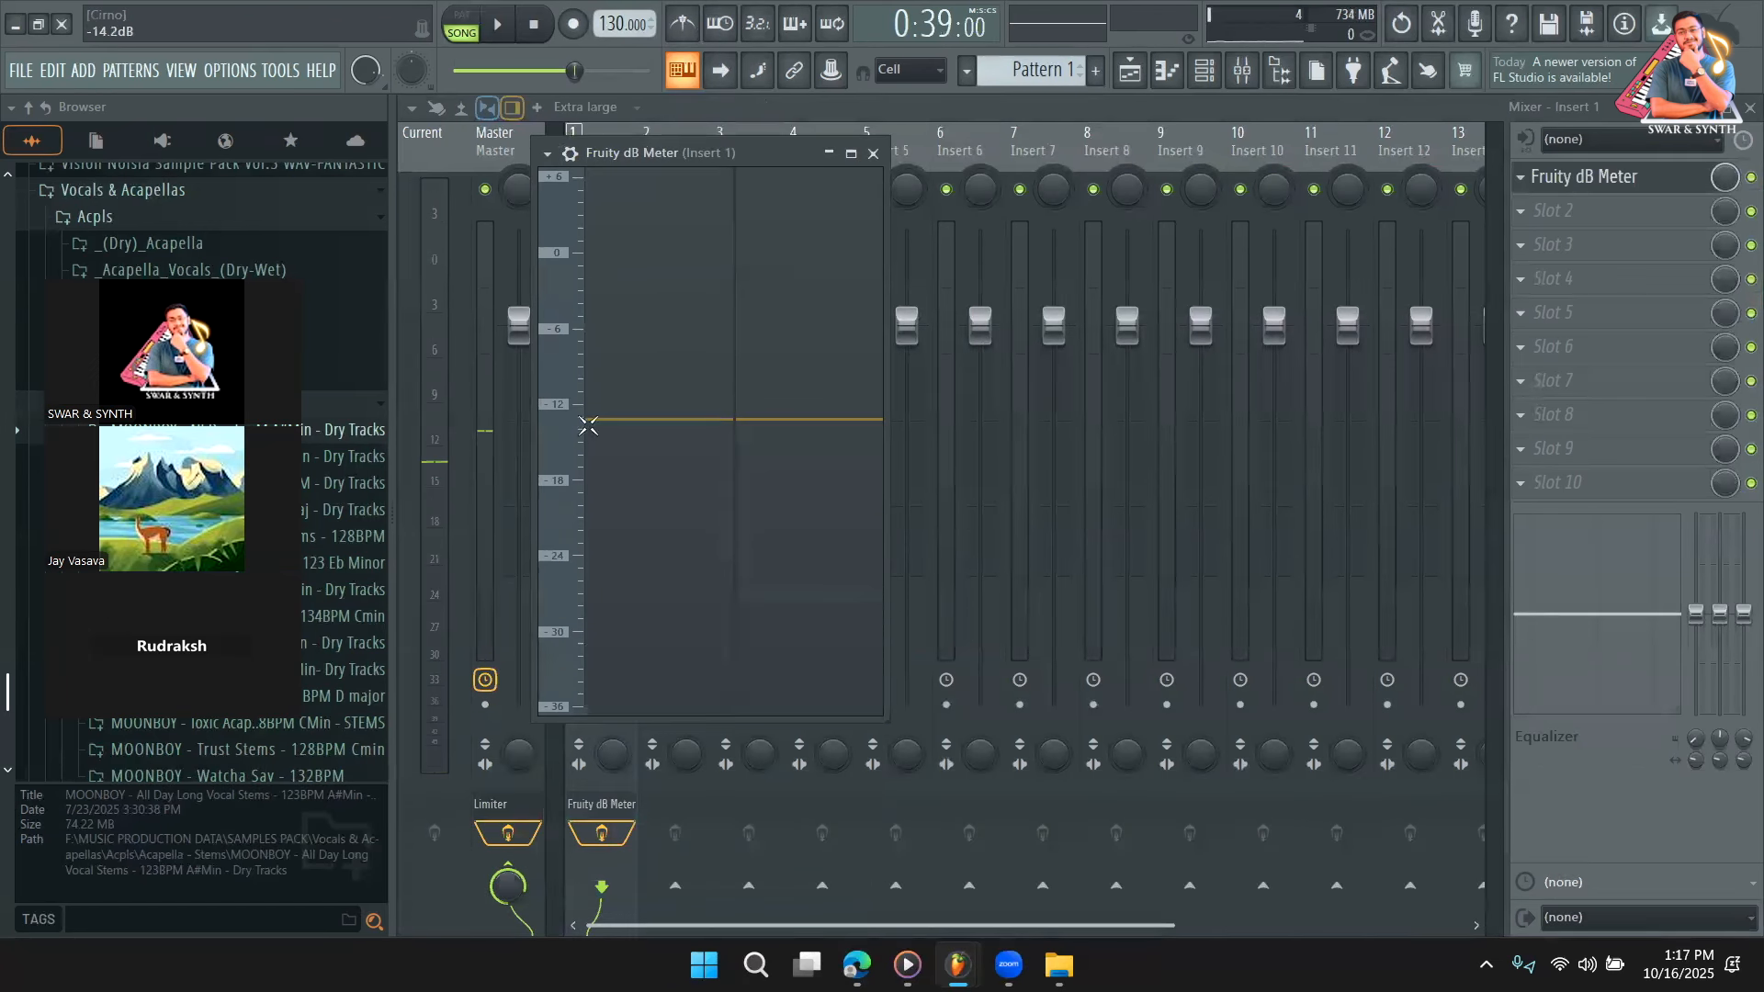
drag(882, 718, 931, 893)
drag(779, 147, 776, 91)
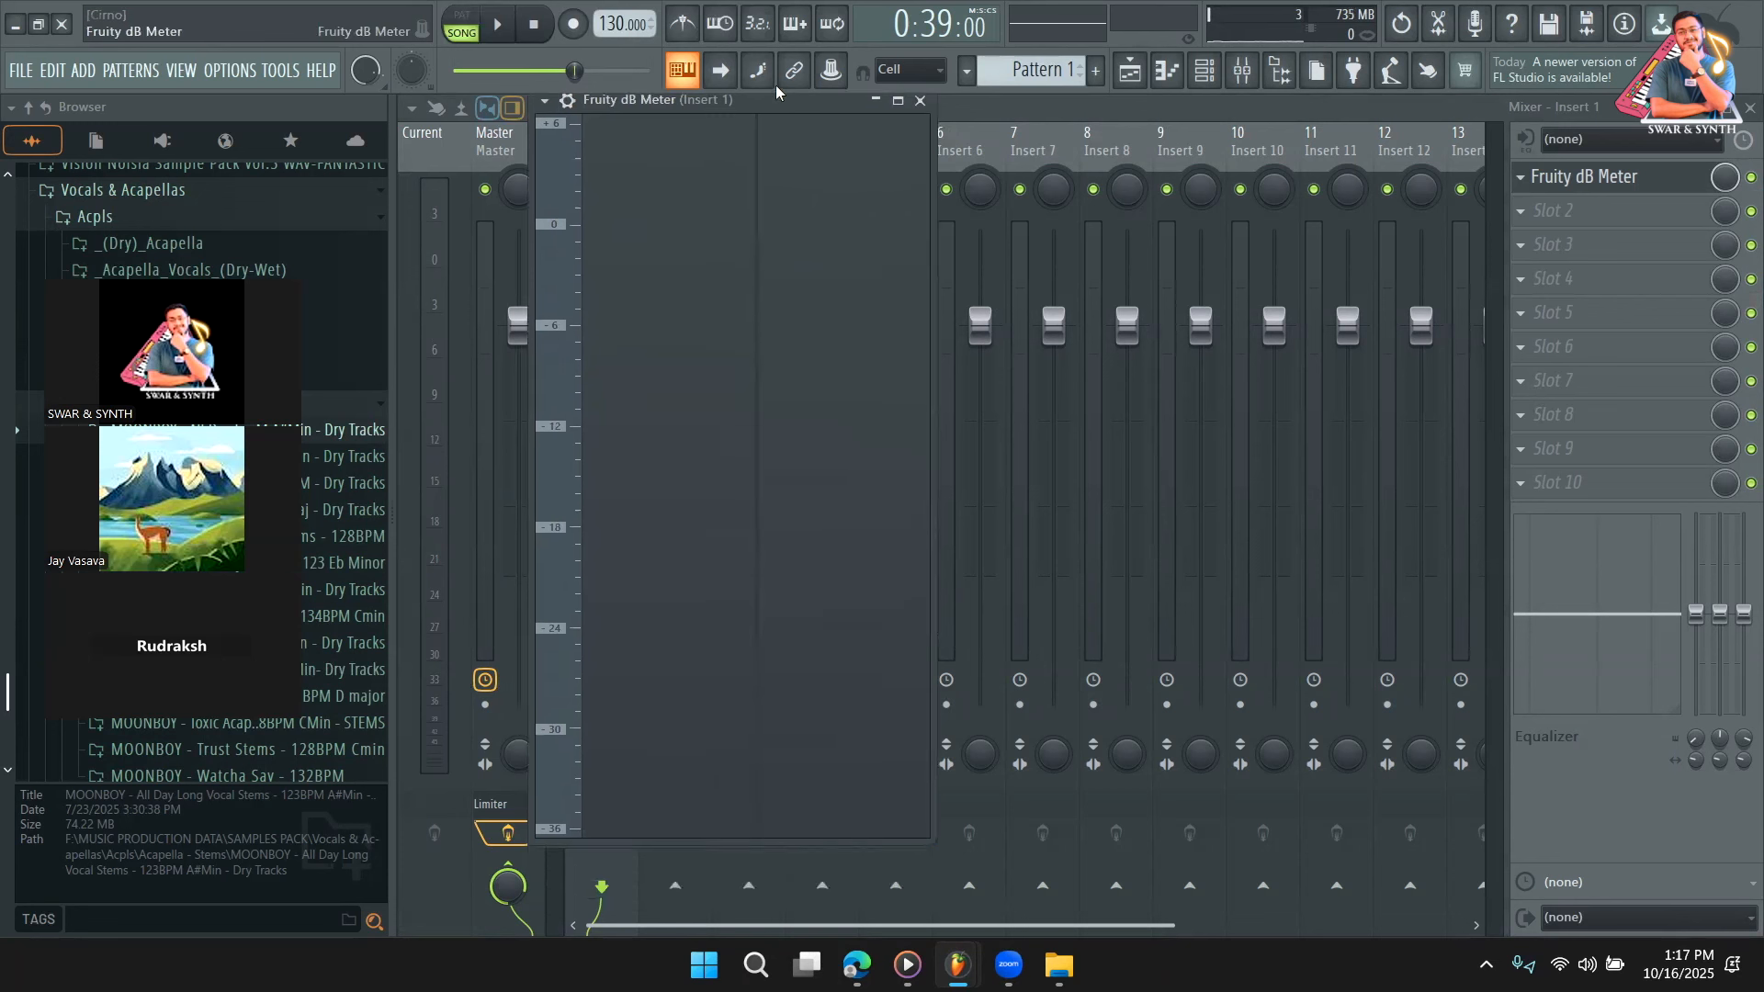
key(space)
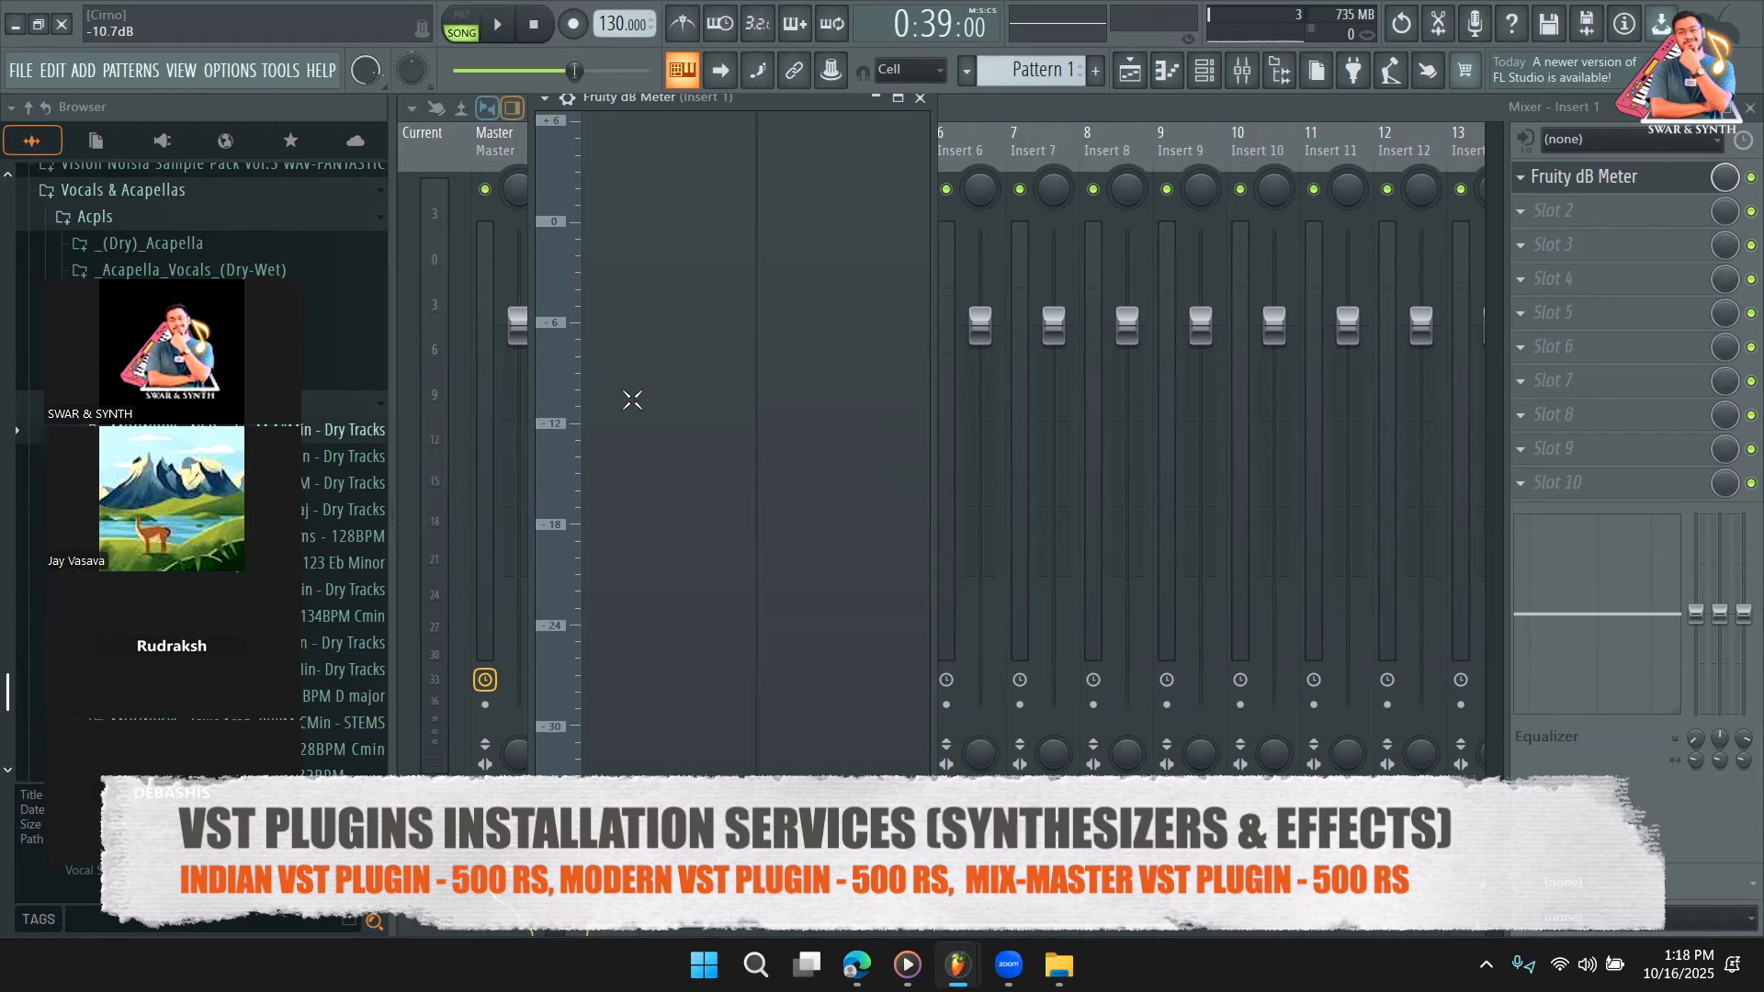
Search the effect plugins for "PRO" and load the VST3 version of Pro-C 2 into Insert 1's second slot.
click(1566, 213)
click(1108, 37)
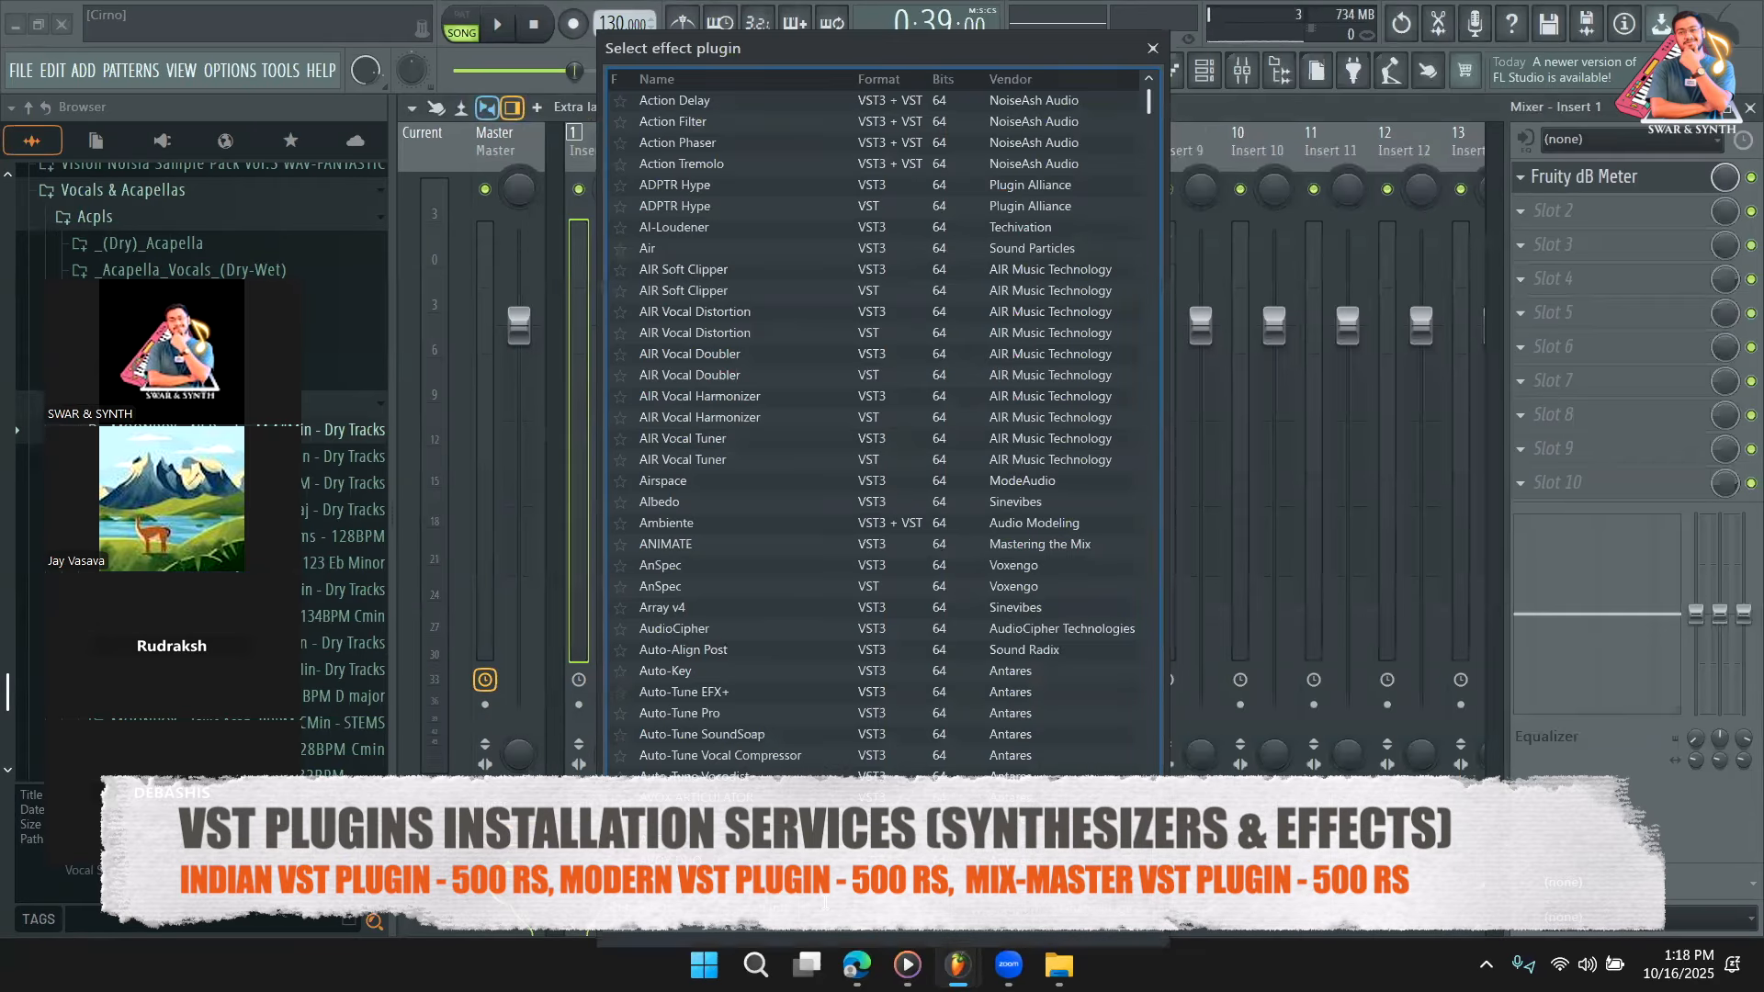
text(PRO)
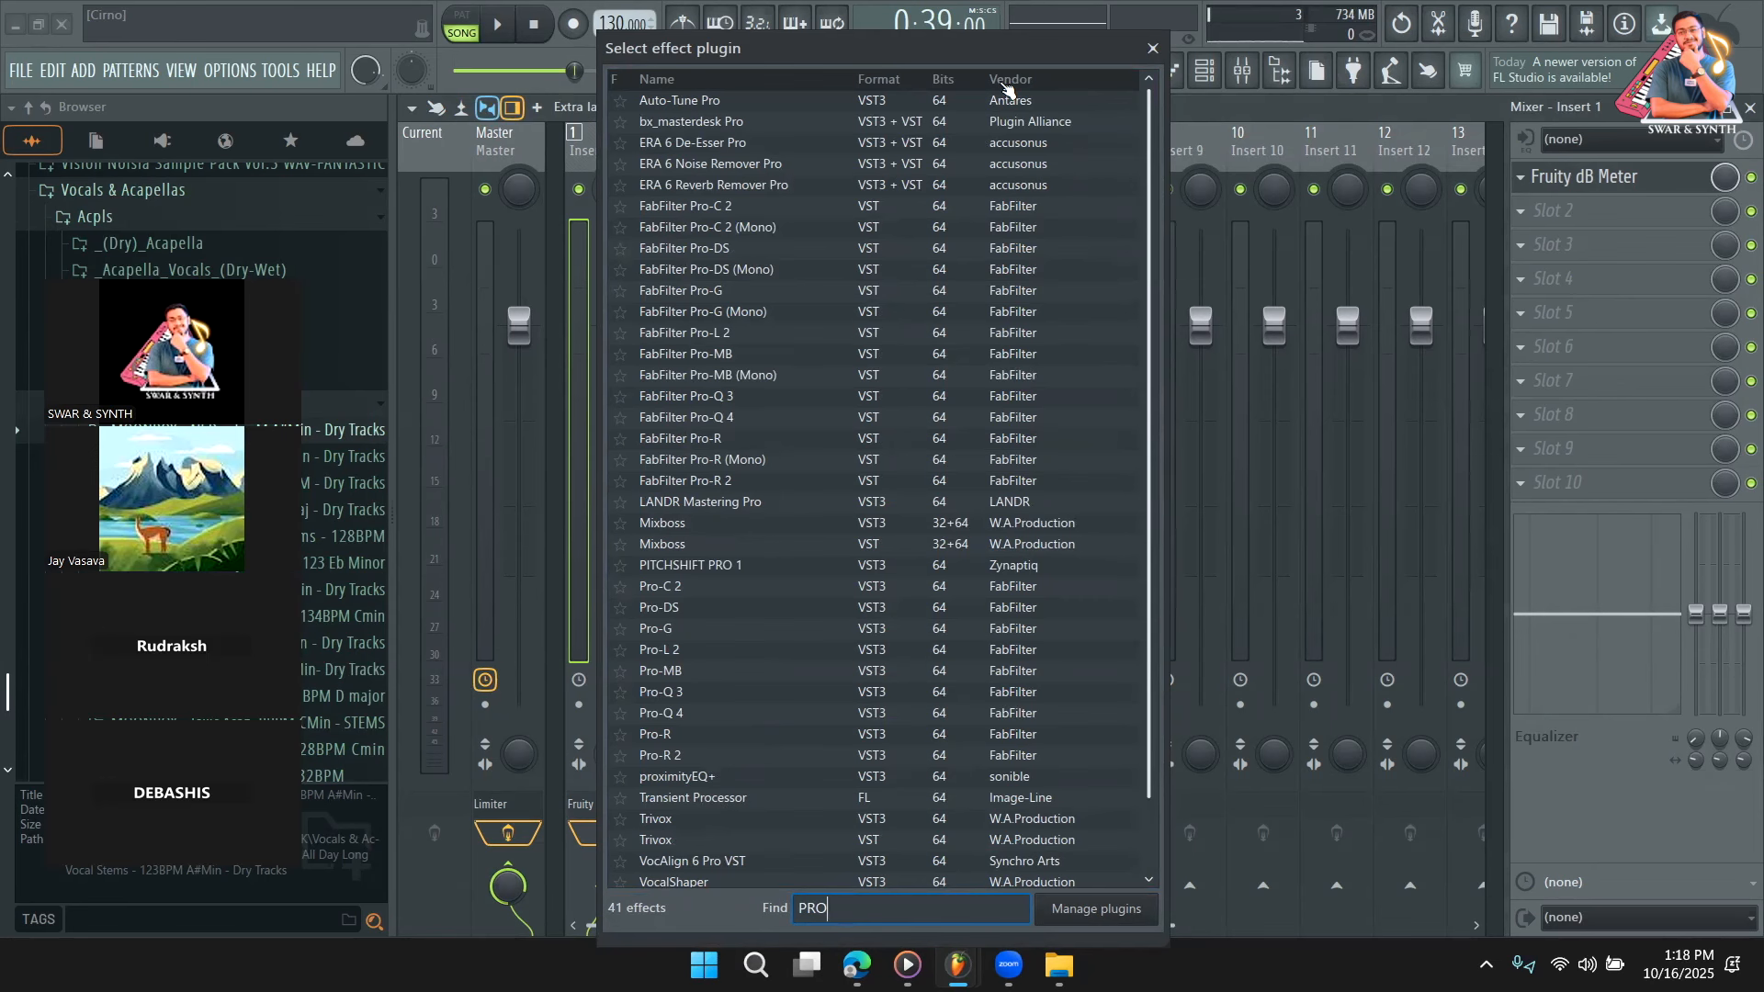
double_click(658, 587)
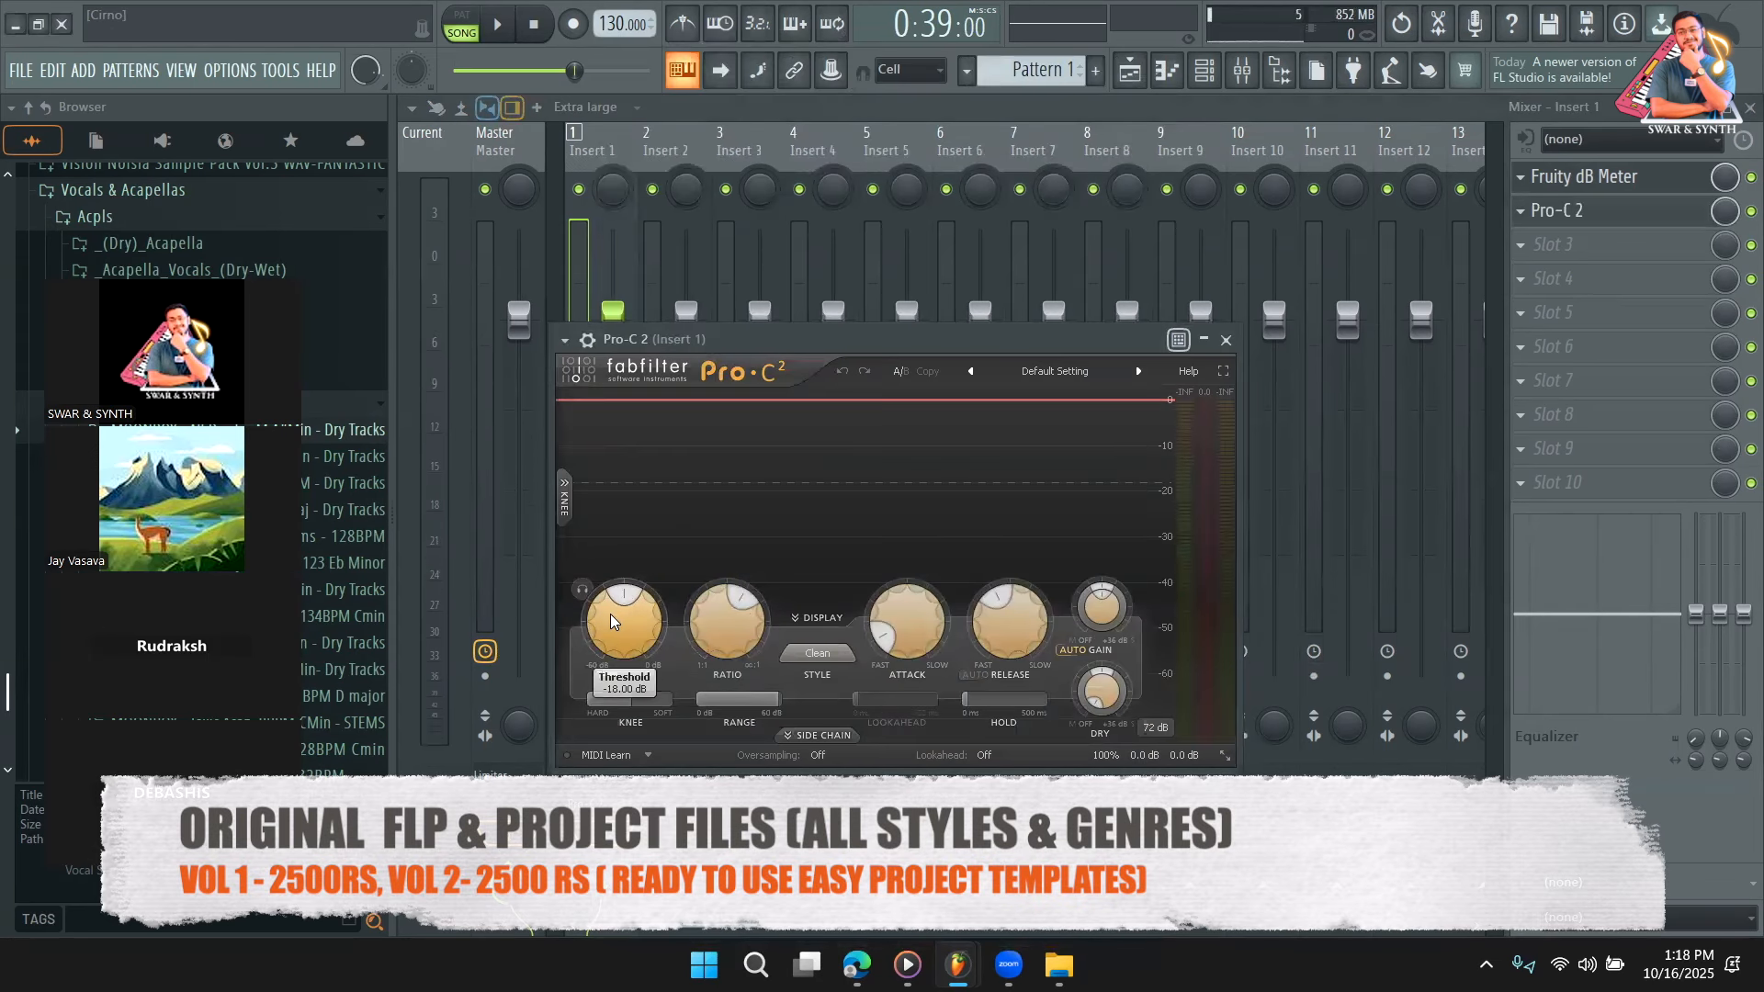
Lower the Pro-C 2 threshold to -29.93 dB, playing the vocal before and after the change.
click(498, 28)
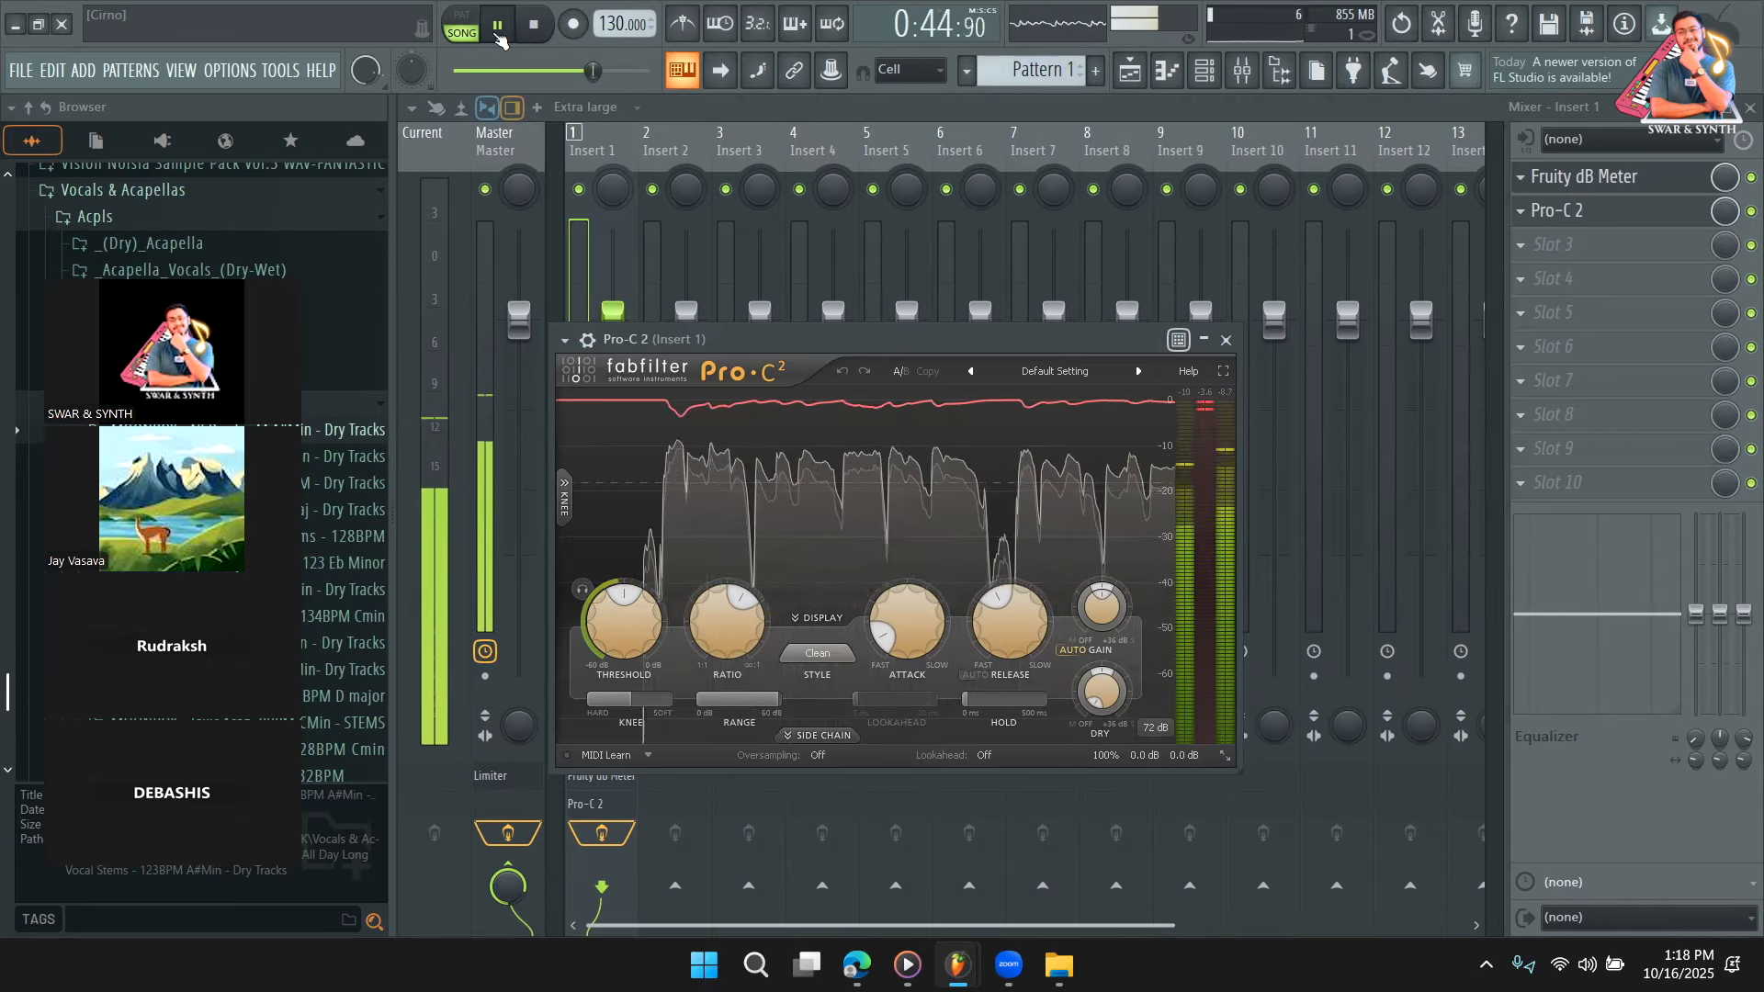
click(498, 33)
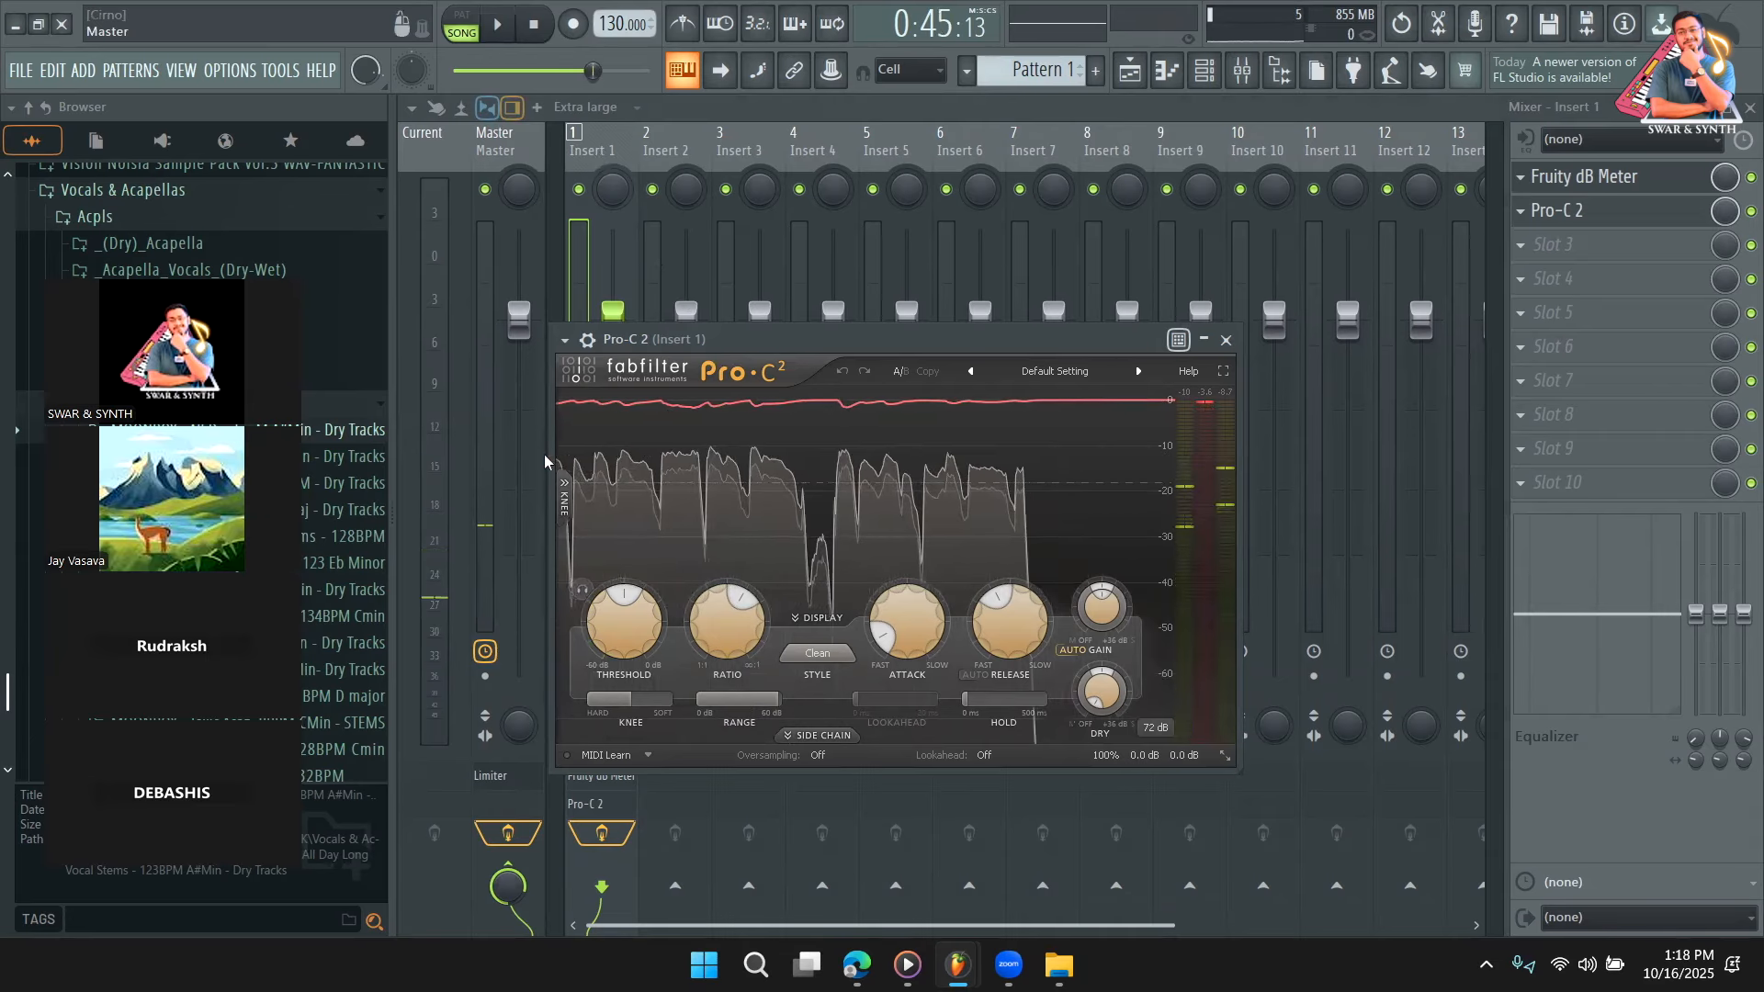
mouse_move(608, 648)
mouse_down()
mouse_move(600, 687)
mouse_move(598, 670)
mouse_up()
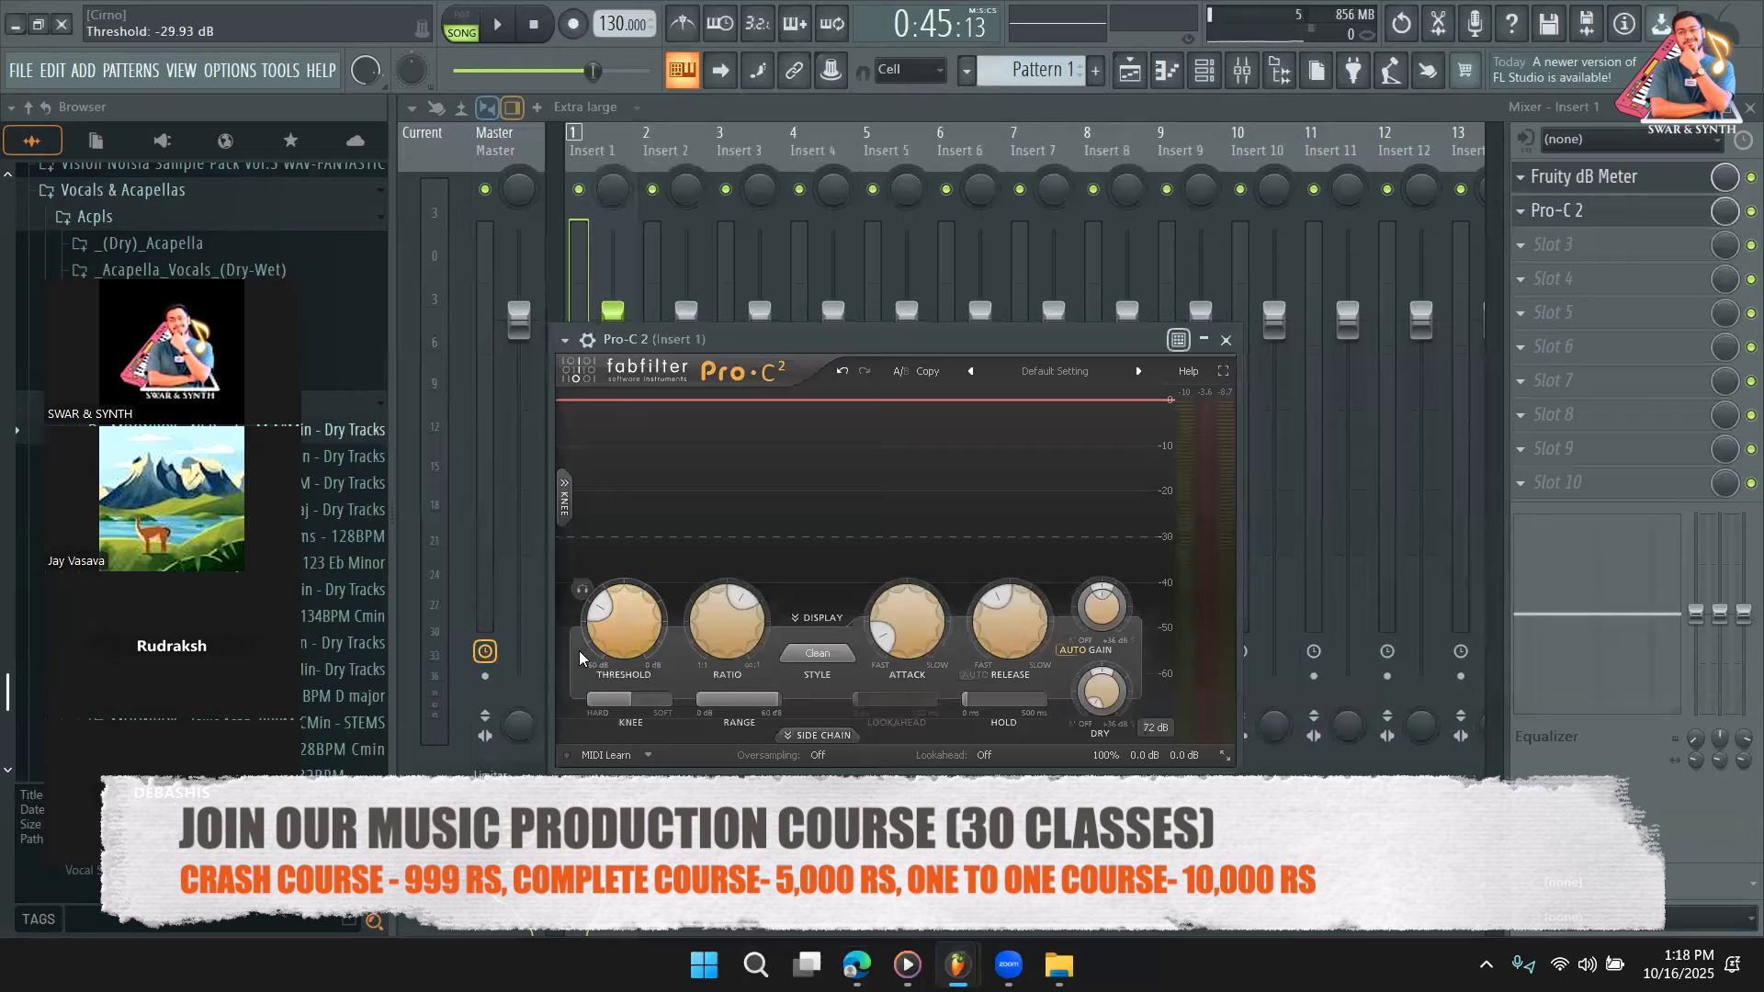
click(498, 24)
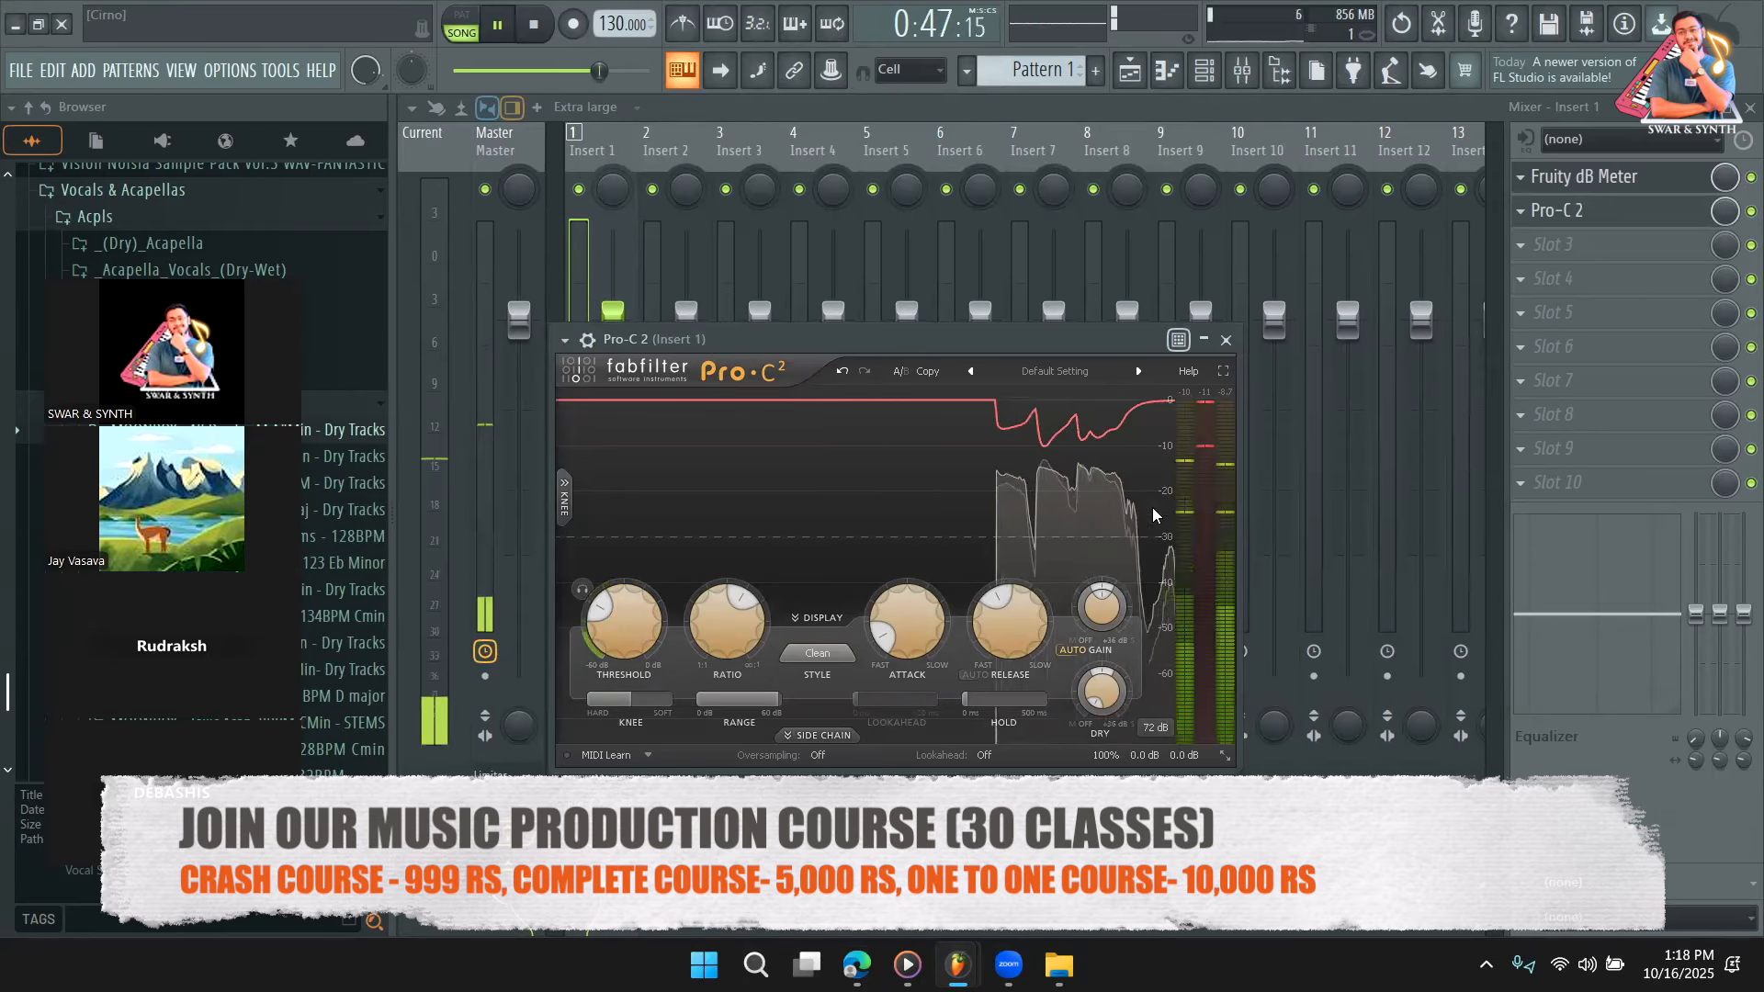
key(space)
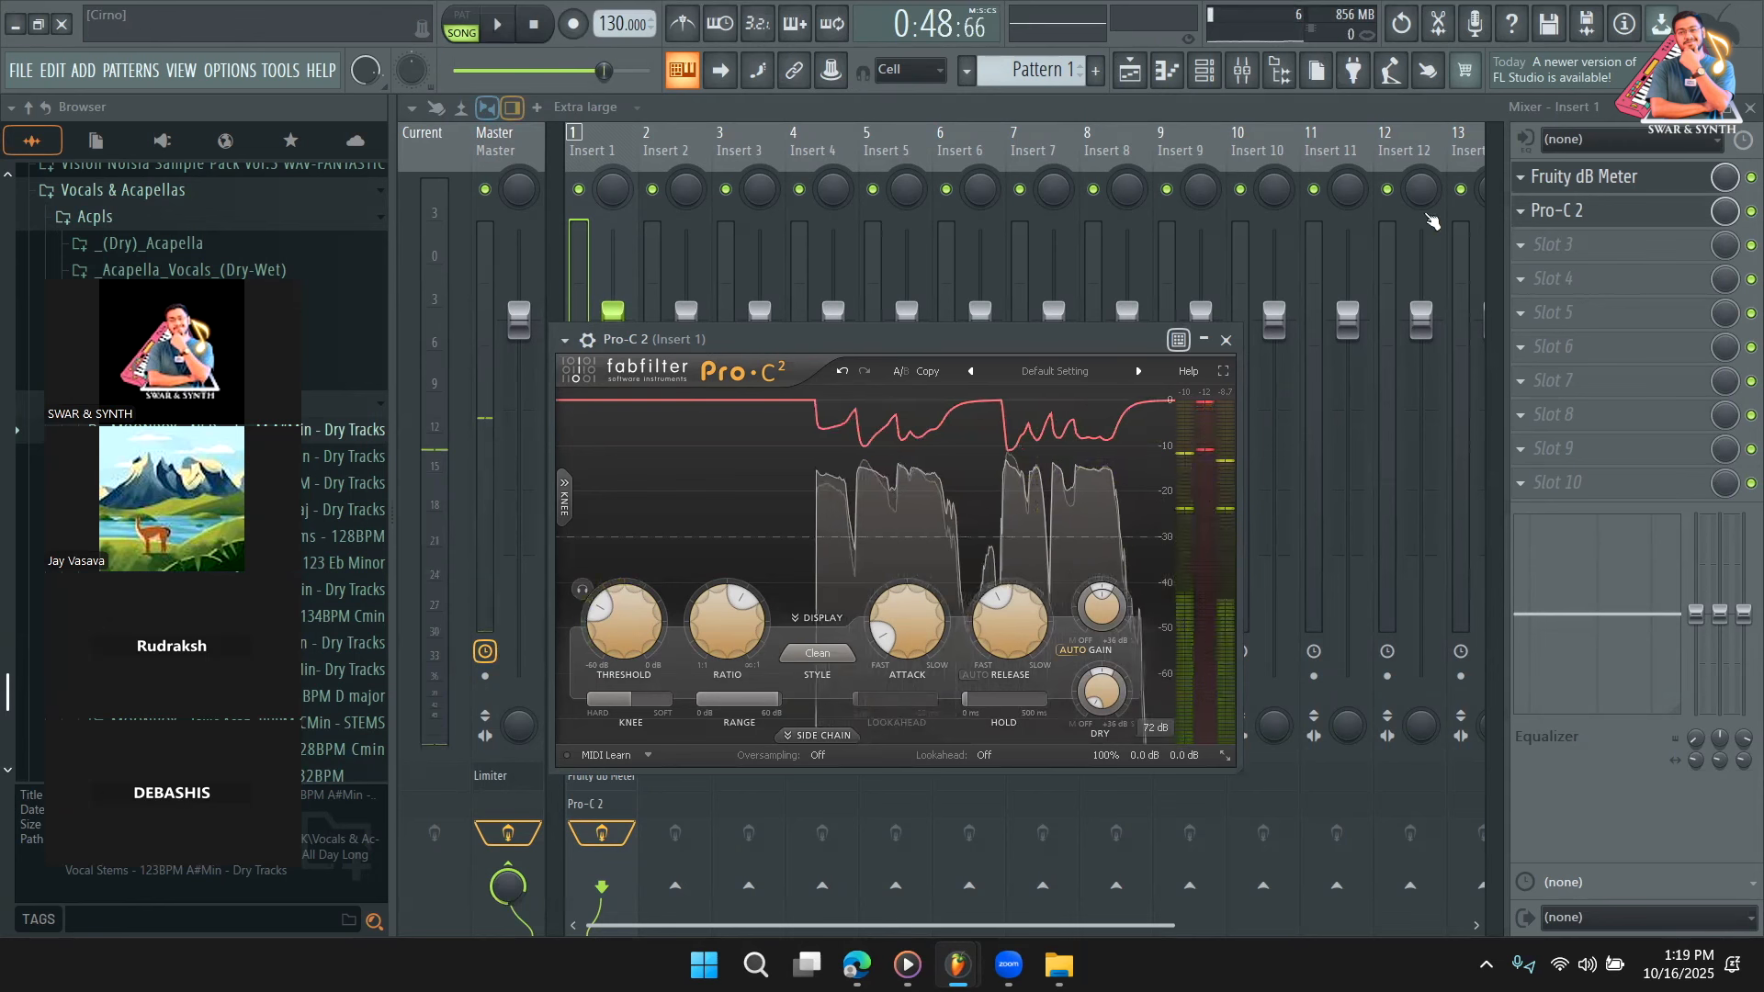
Replay the Backup Left vocal from about bar 22 and examine its level on Fruity dB Meter.
click(1582, 176)
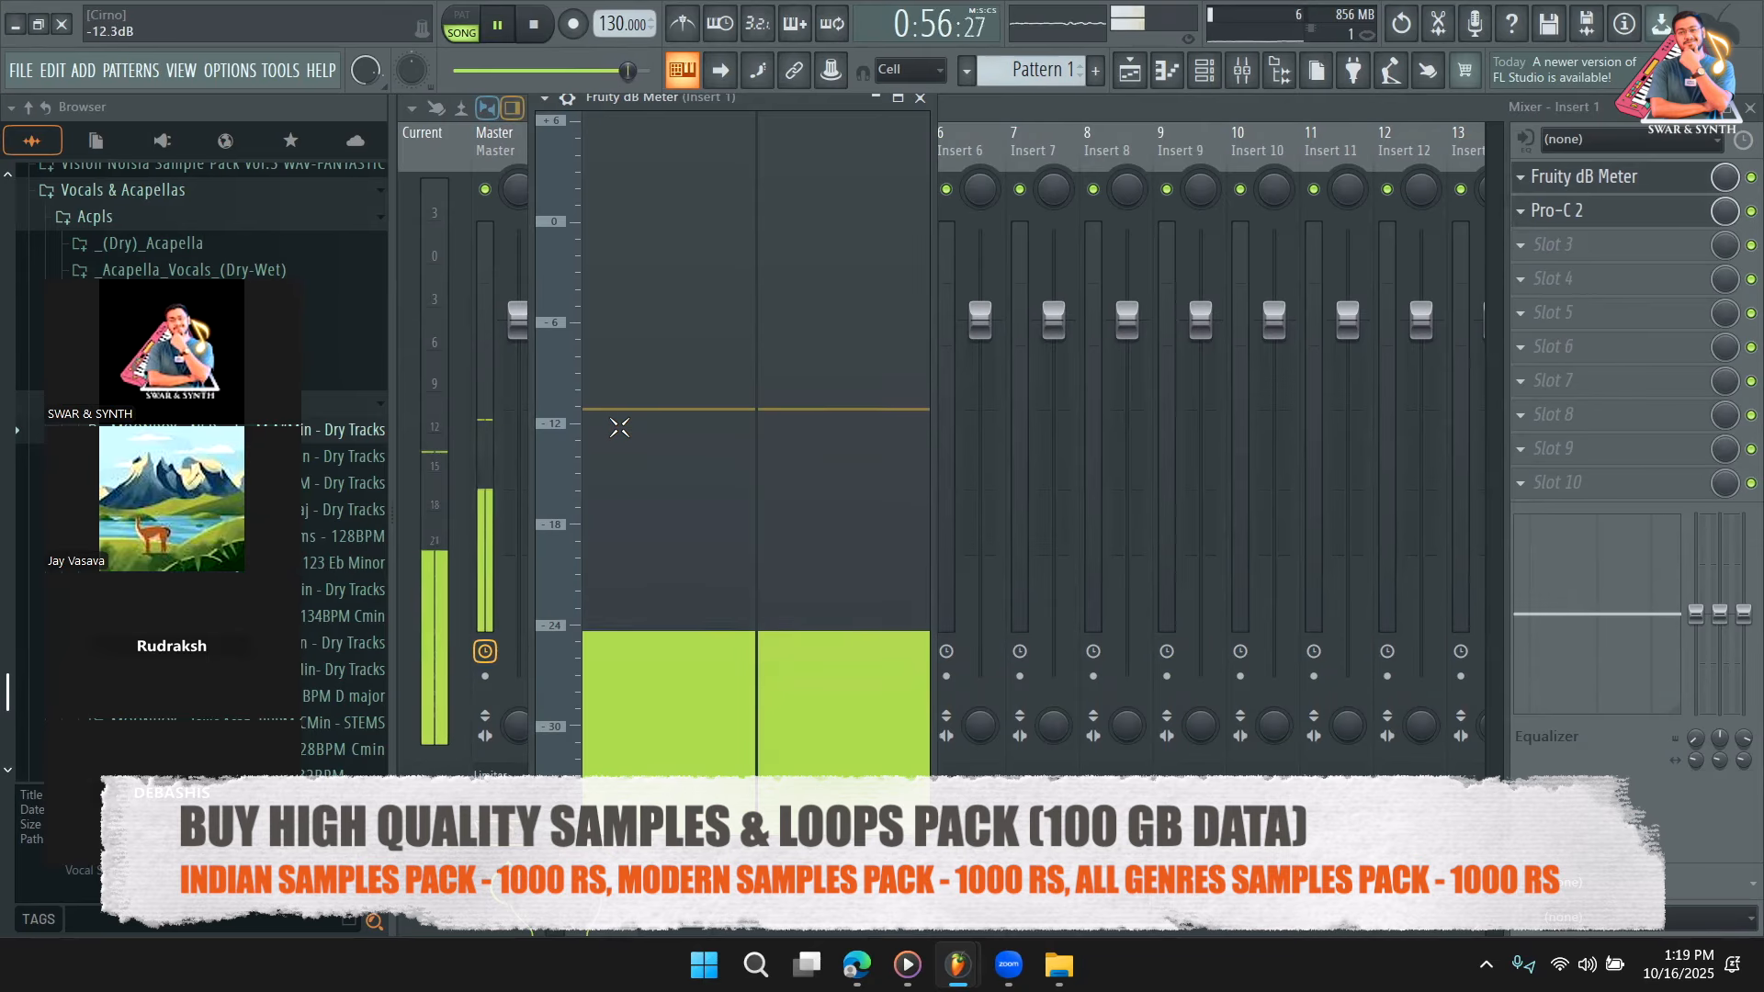
click(1130, 71)
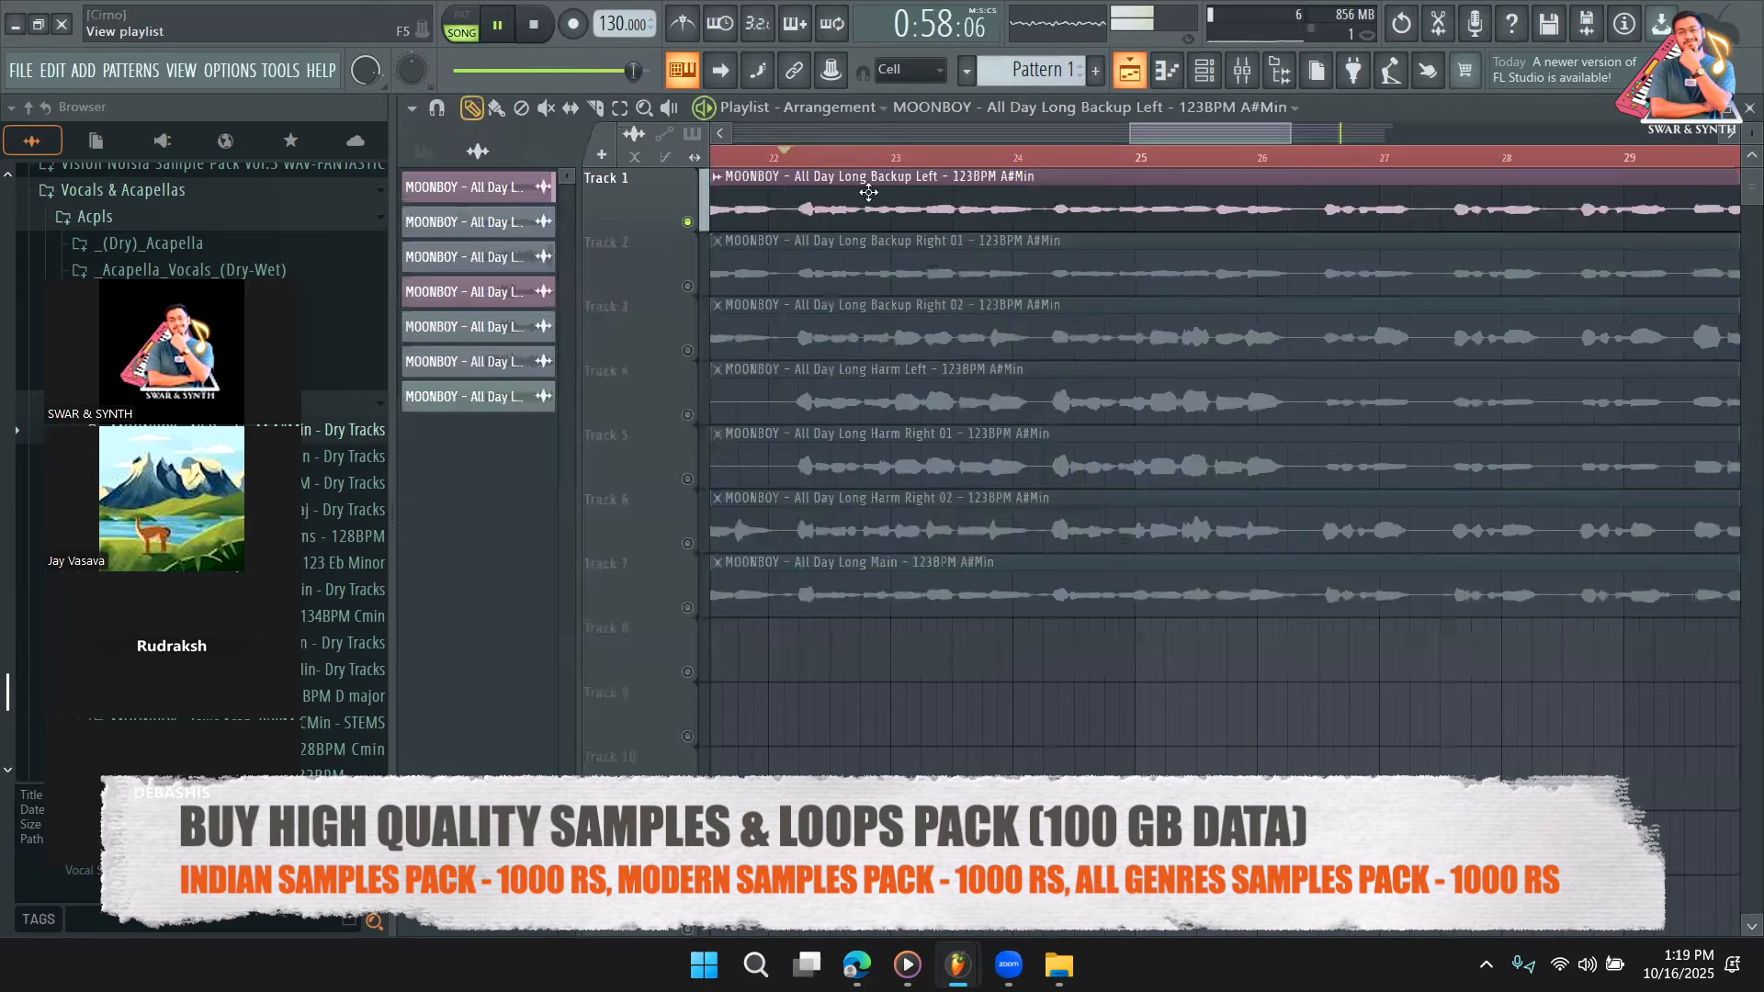
key(space)
click(1242, 71)
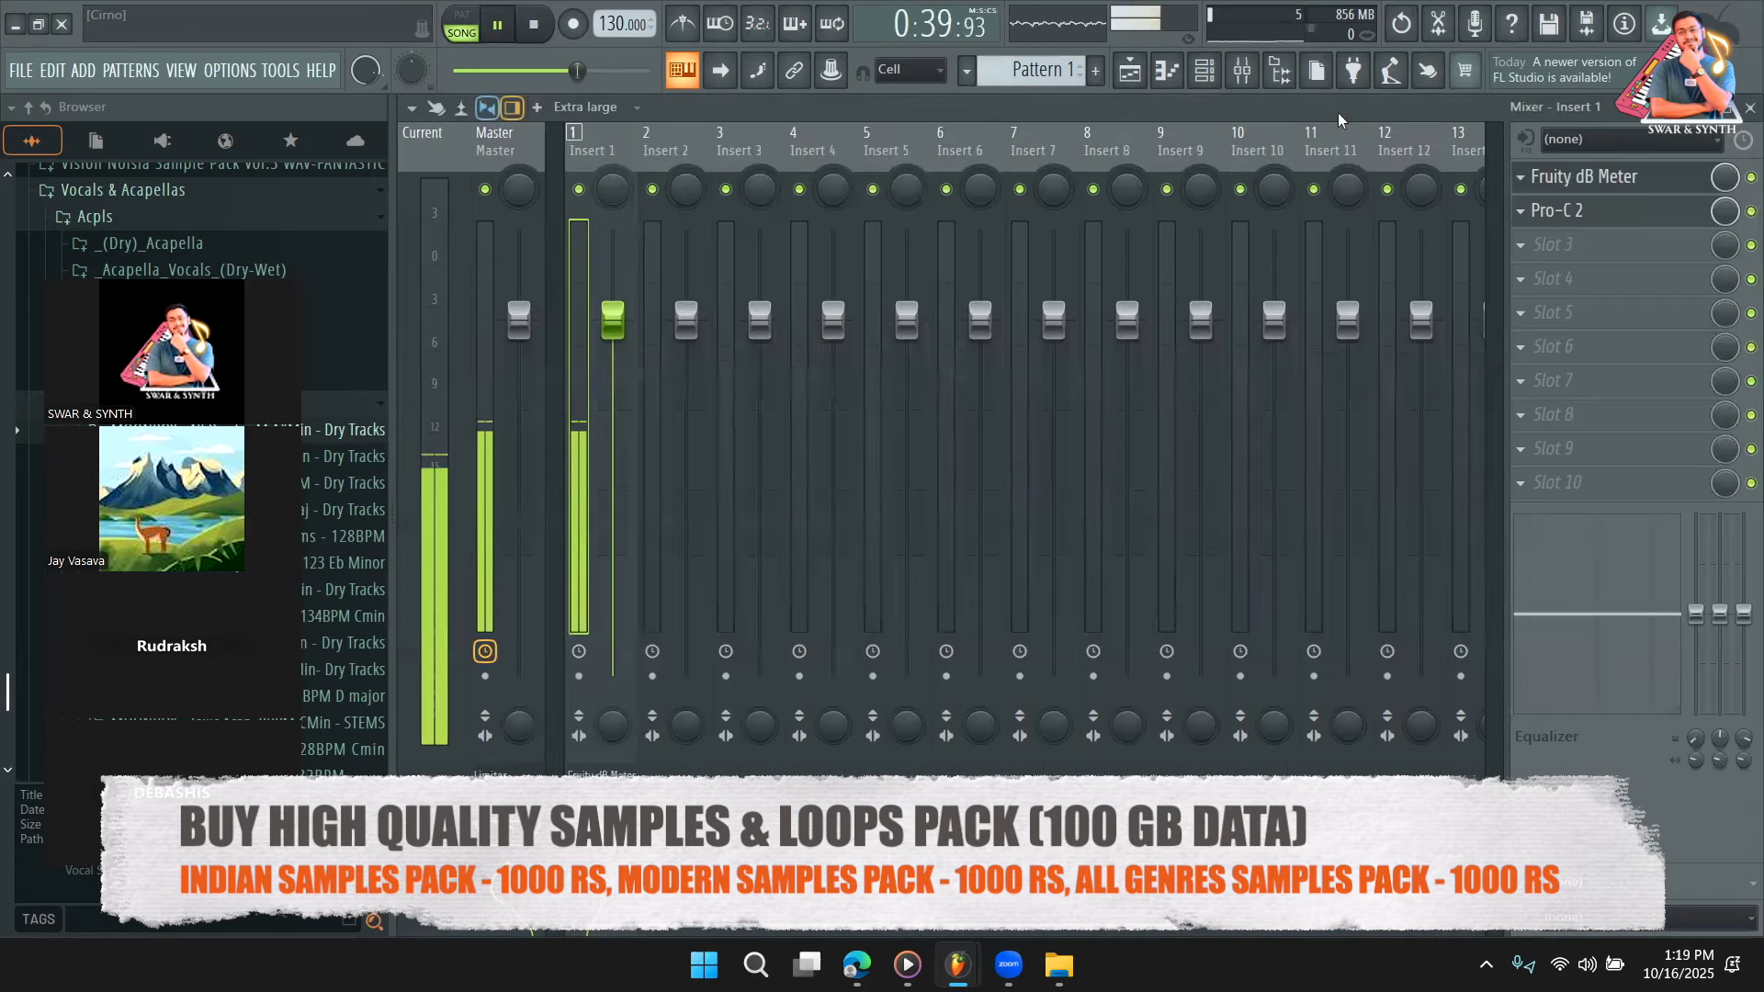
click(1594, 176)
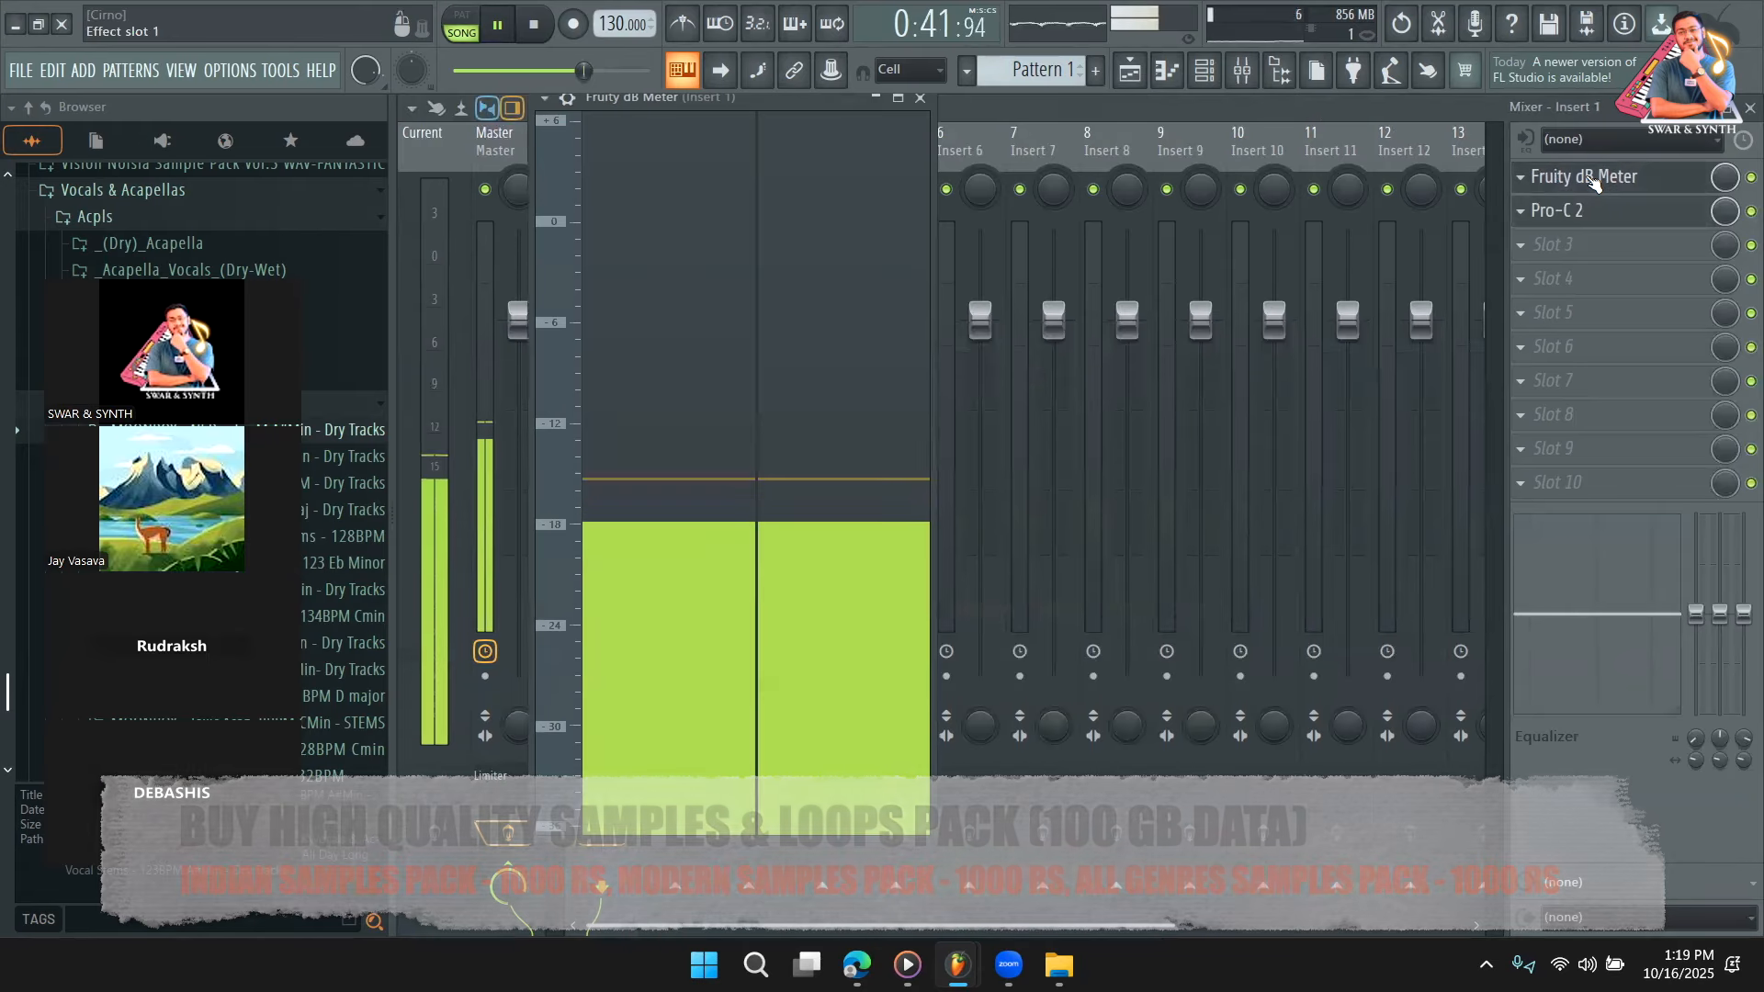
key(space)
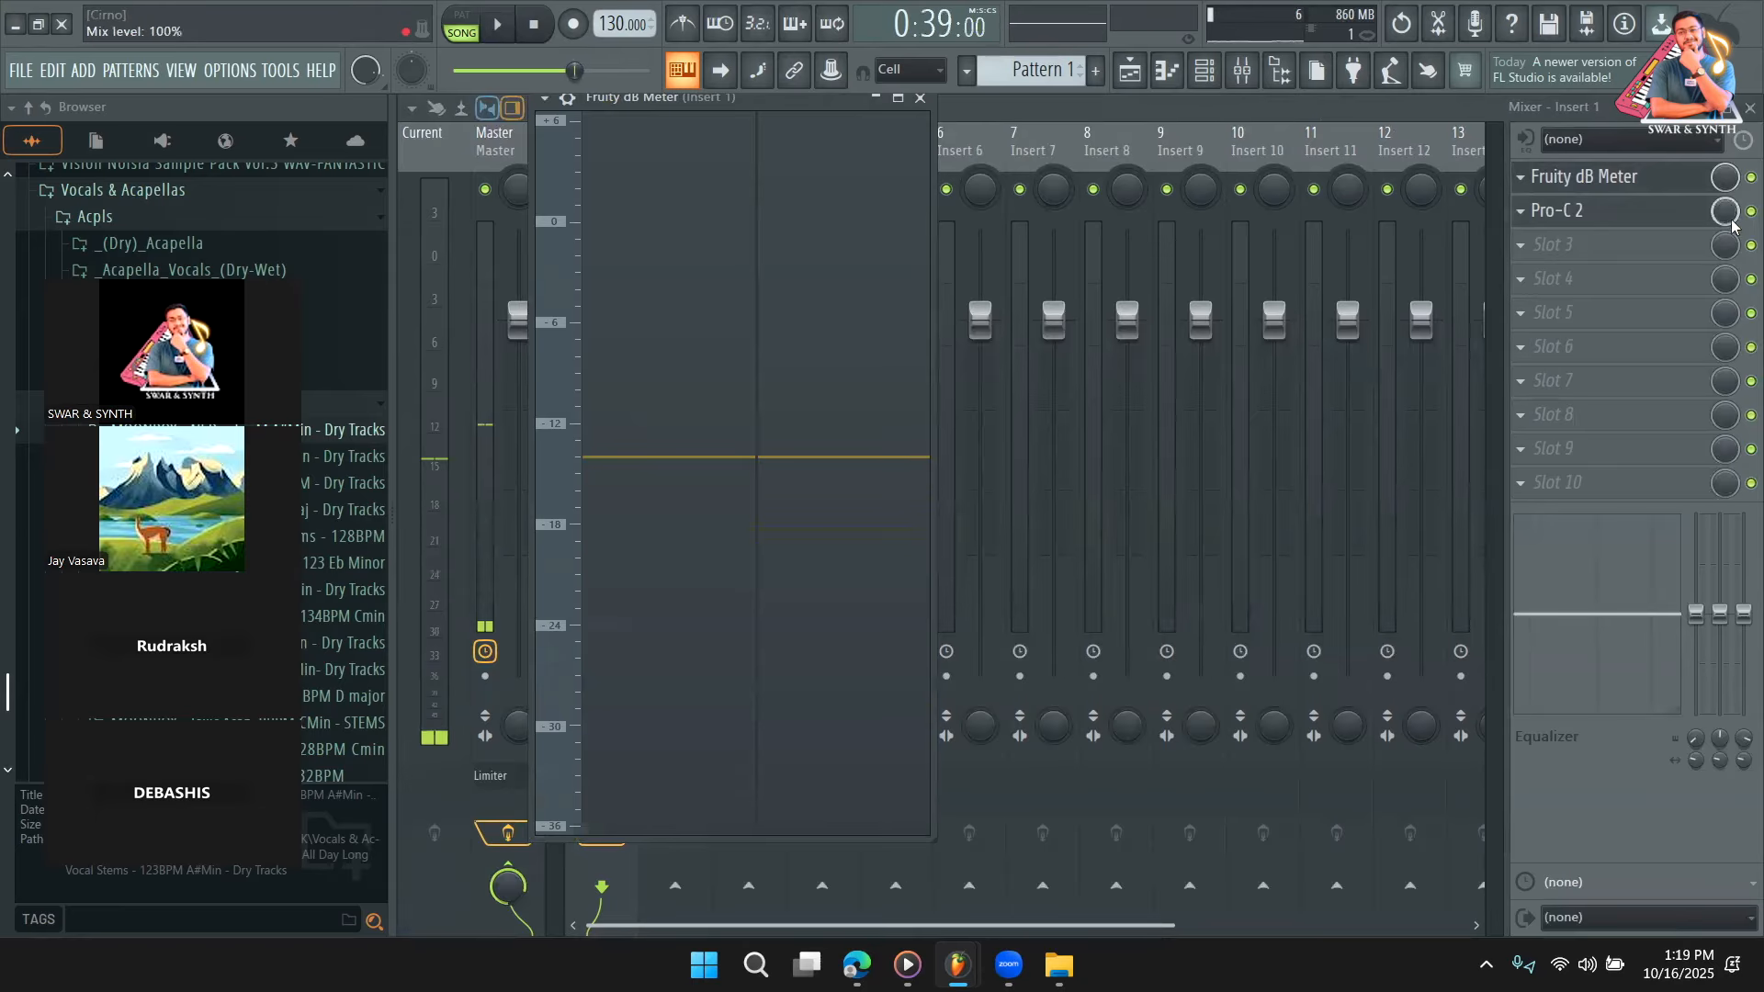
Bypass and re-enable Pro-C 2 to compare the vocal's peaks on Fruity dB Meter with and without compression.
click(1750, 211)
click(1643, 187)
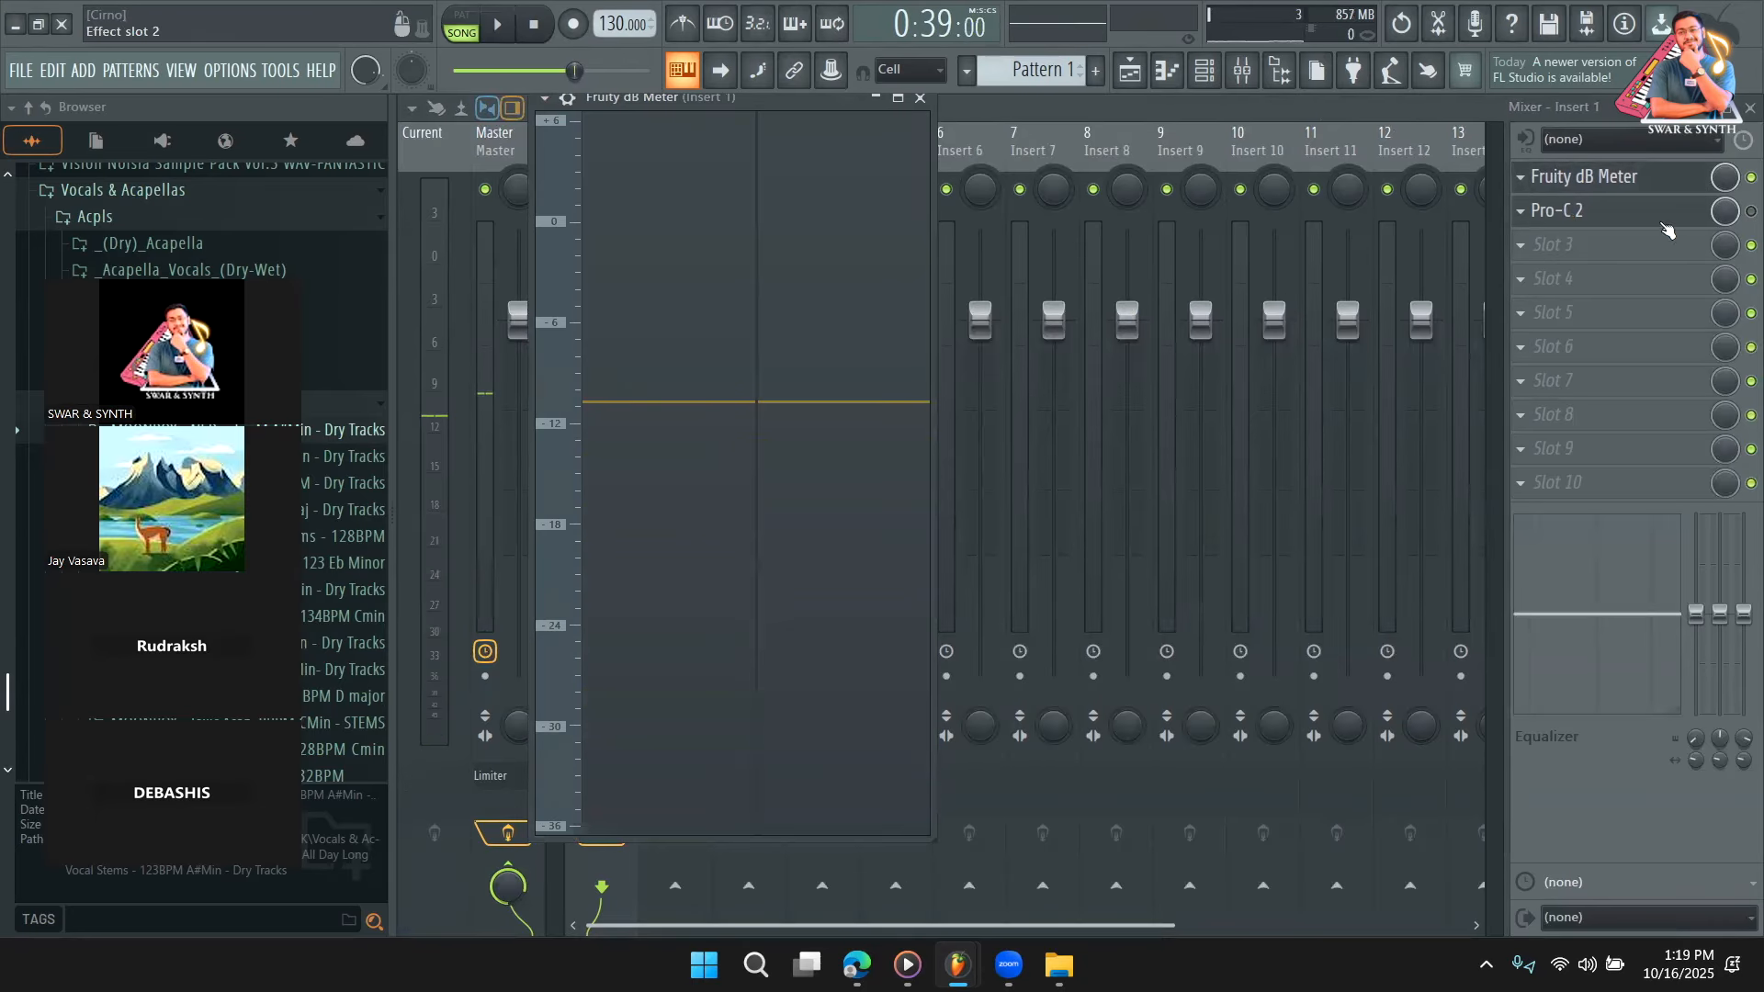
click(1750, 211)
click(1593, 177)
key(space)
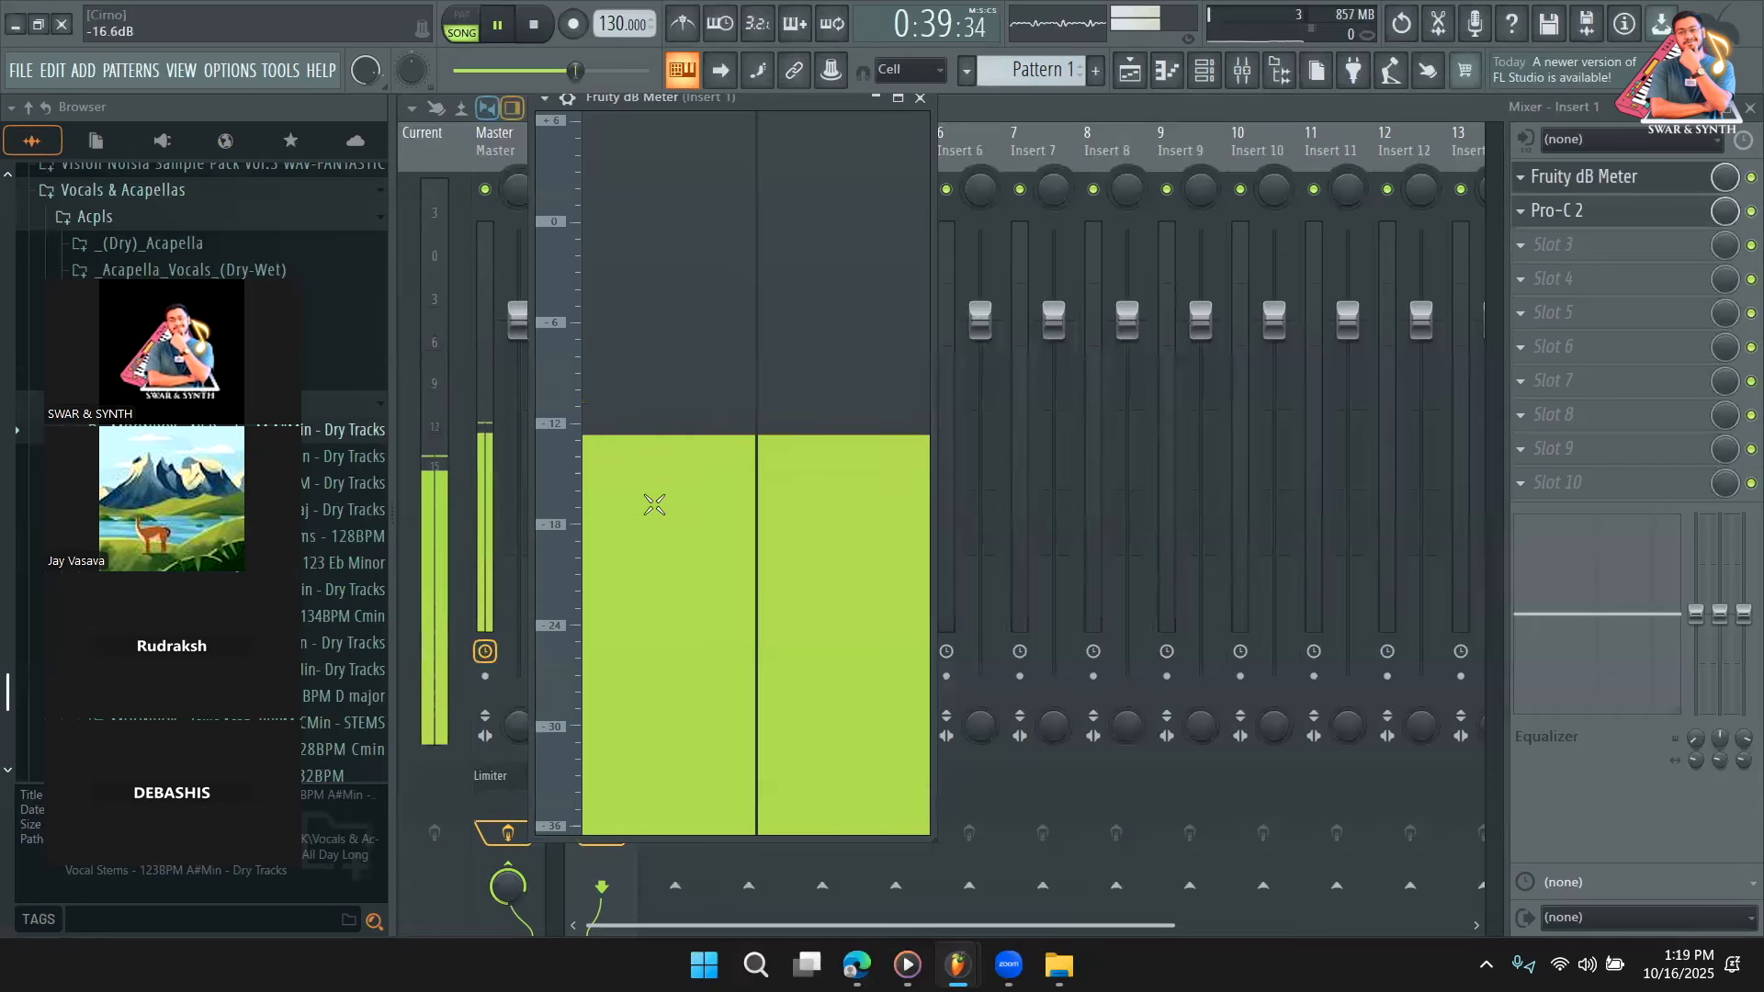
key(space)
Raise the Pro-C 2 ratio to 6.64:1 and play the vocal to check the compressed level.
click(1562, 211)
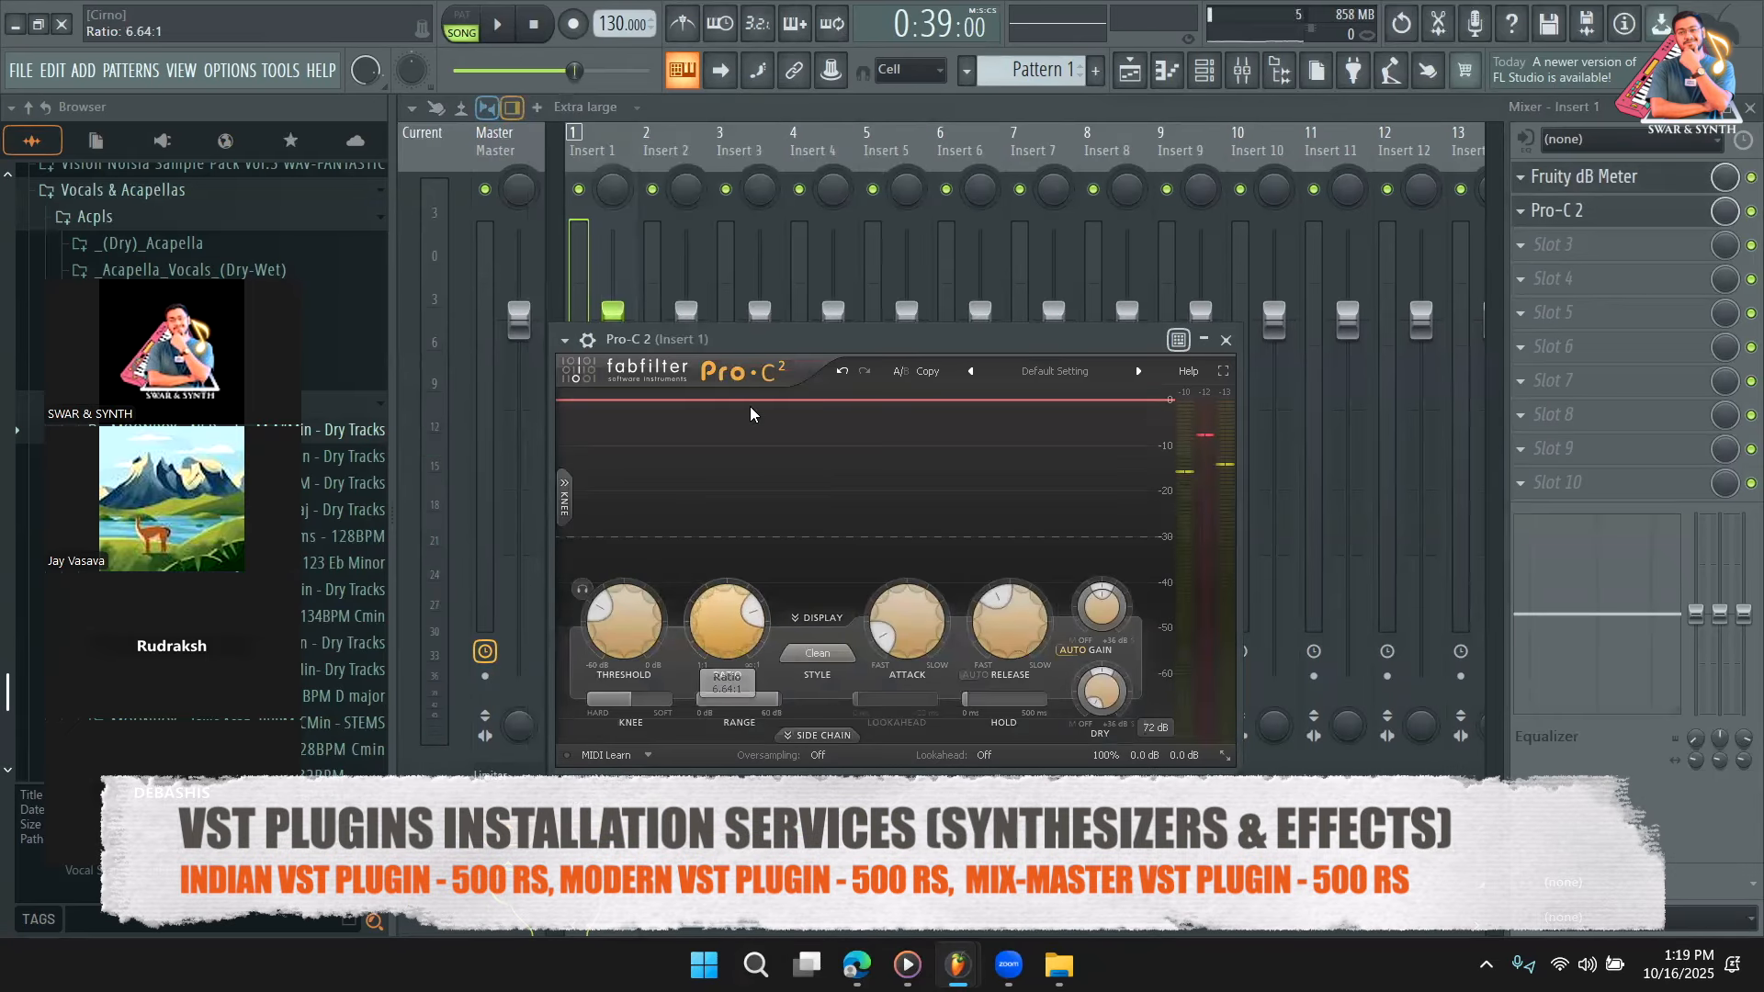
key(space)
drag(761, 333, 1036, 280)
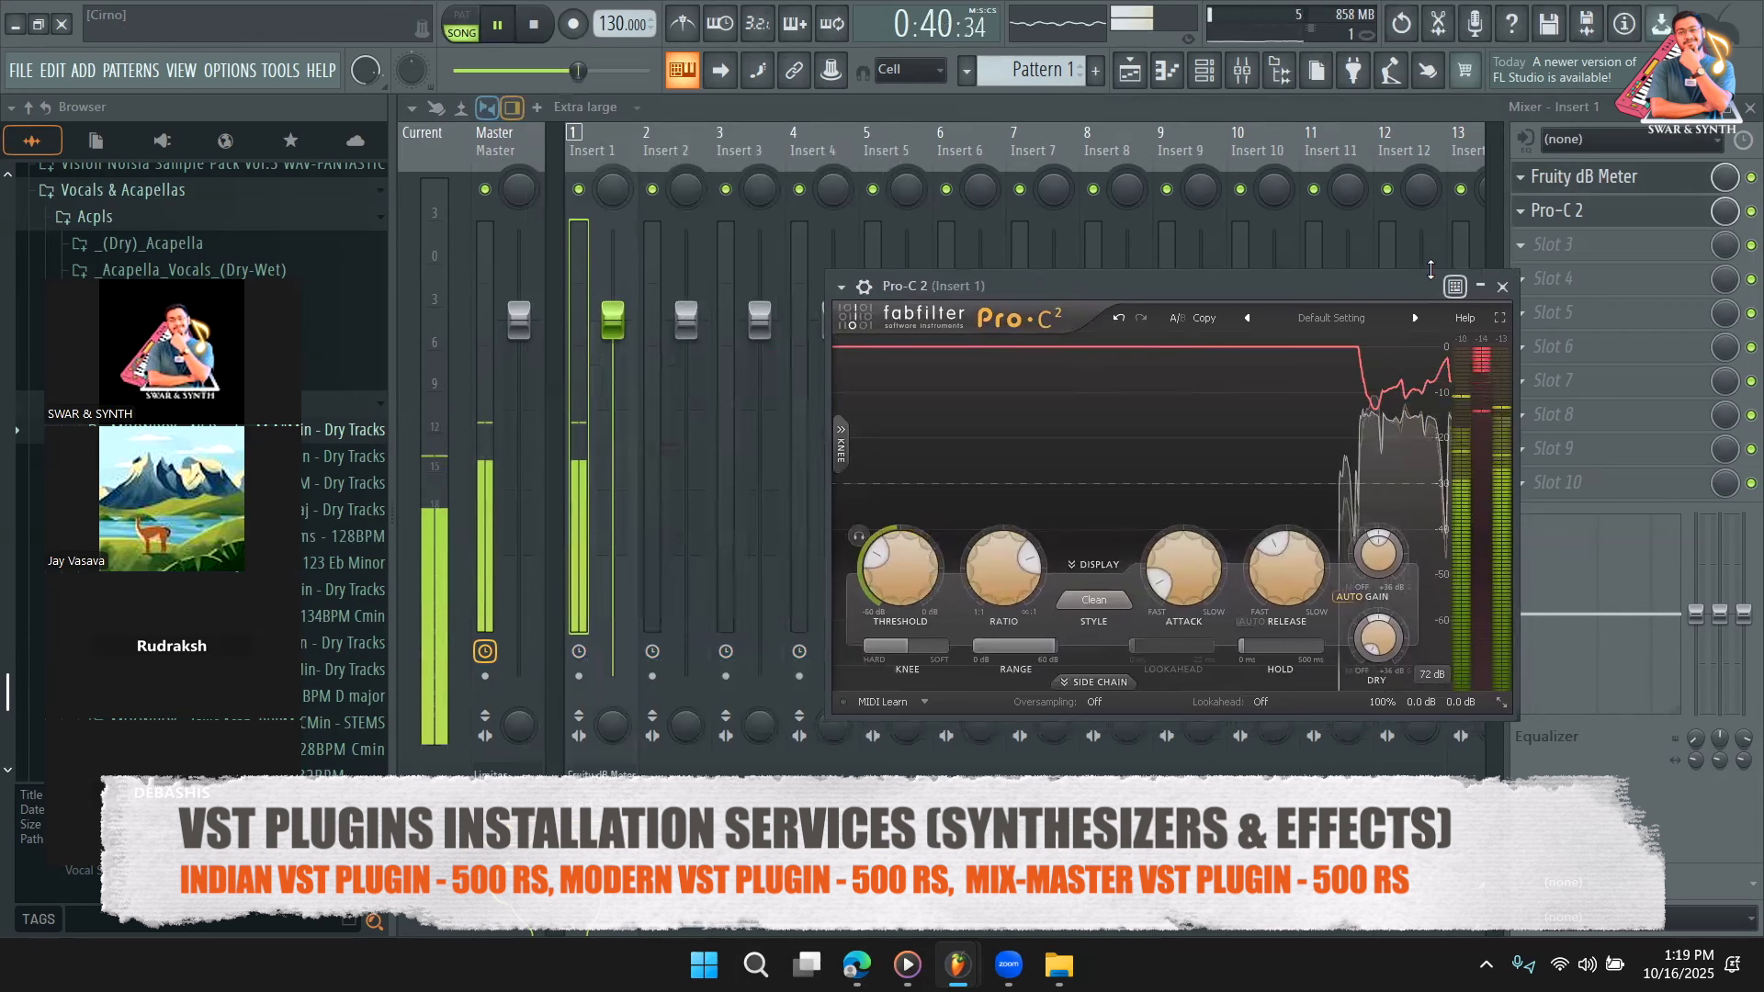
click(1585, 177)
click(1584, 210)
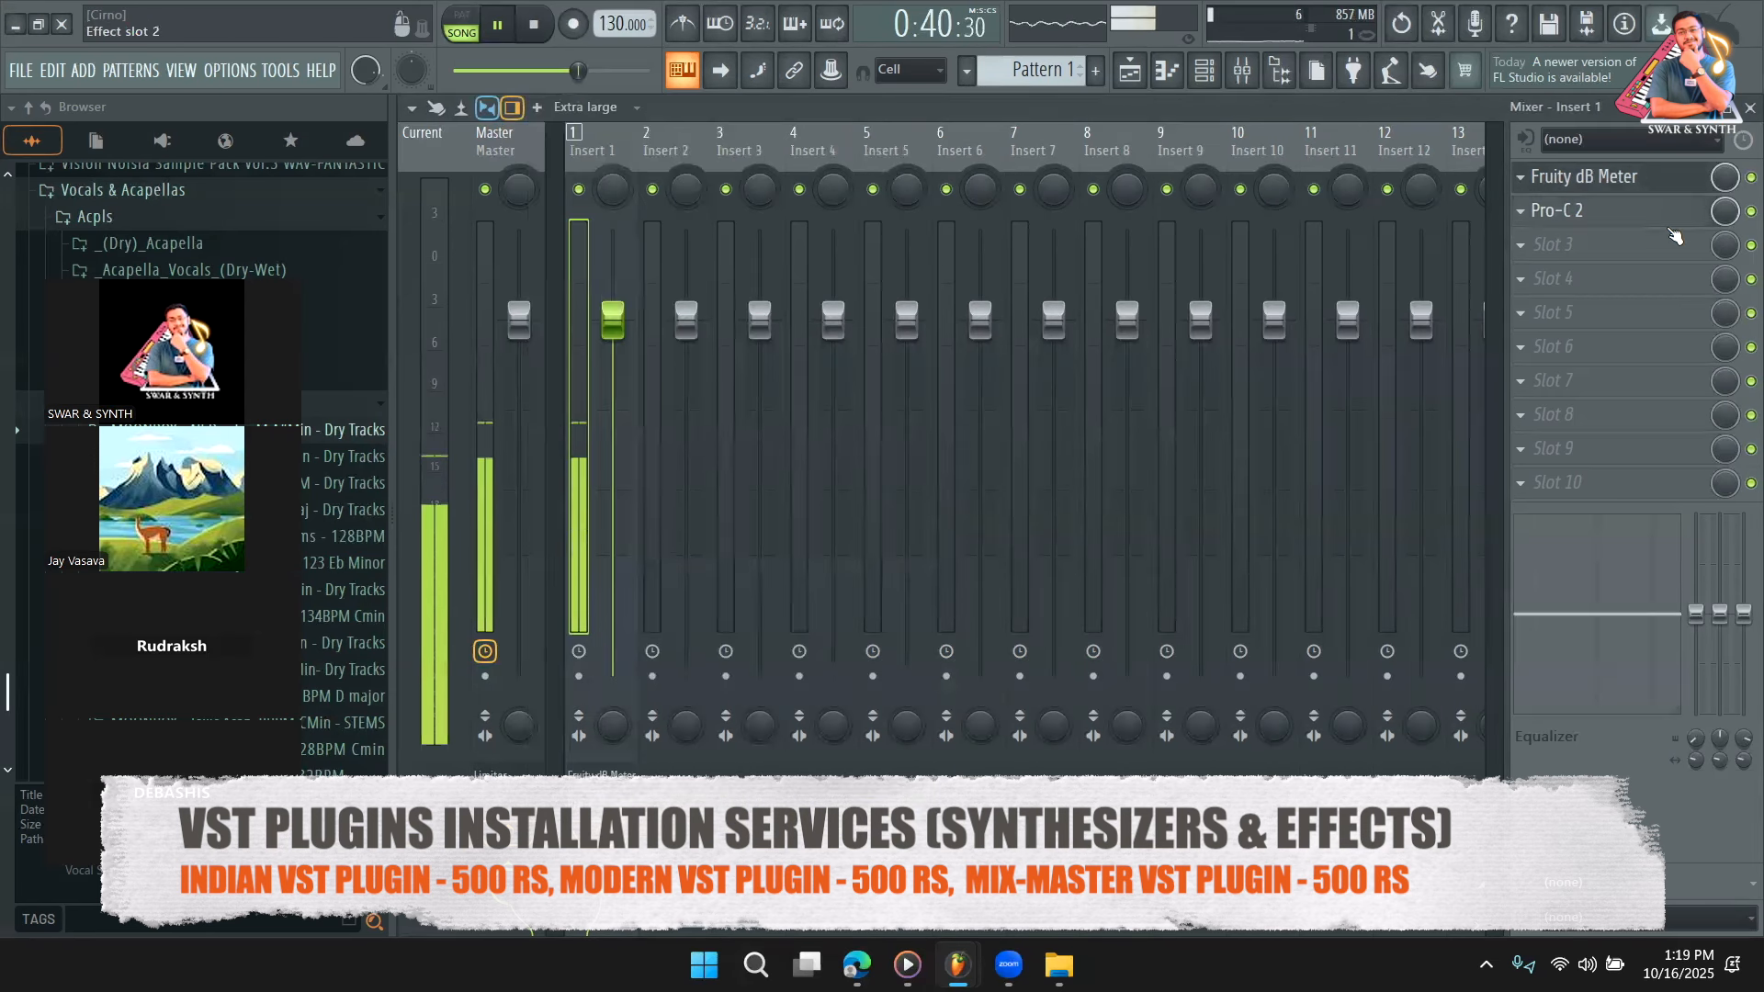
Readjust the Pro-C 2 threshold and set the ratio to 5.65:1 while the vocal plays.
drag(900, 593, 900, 606)
click(1612, 187)
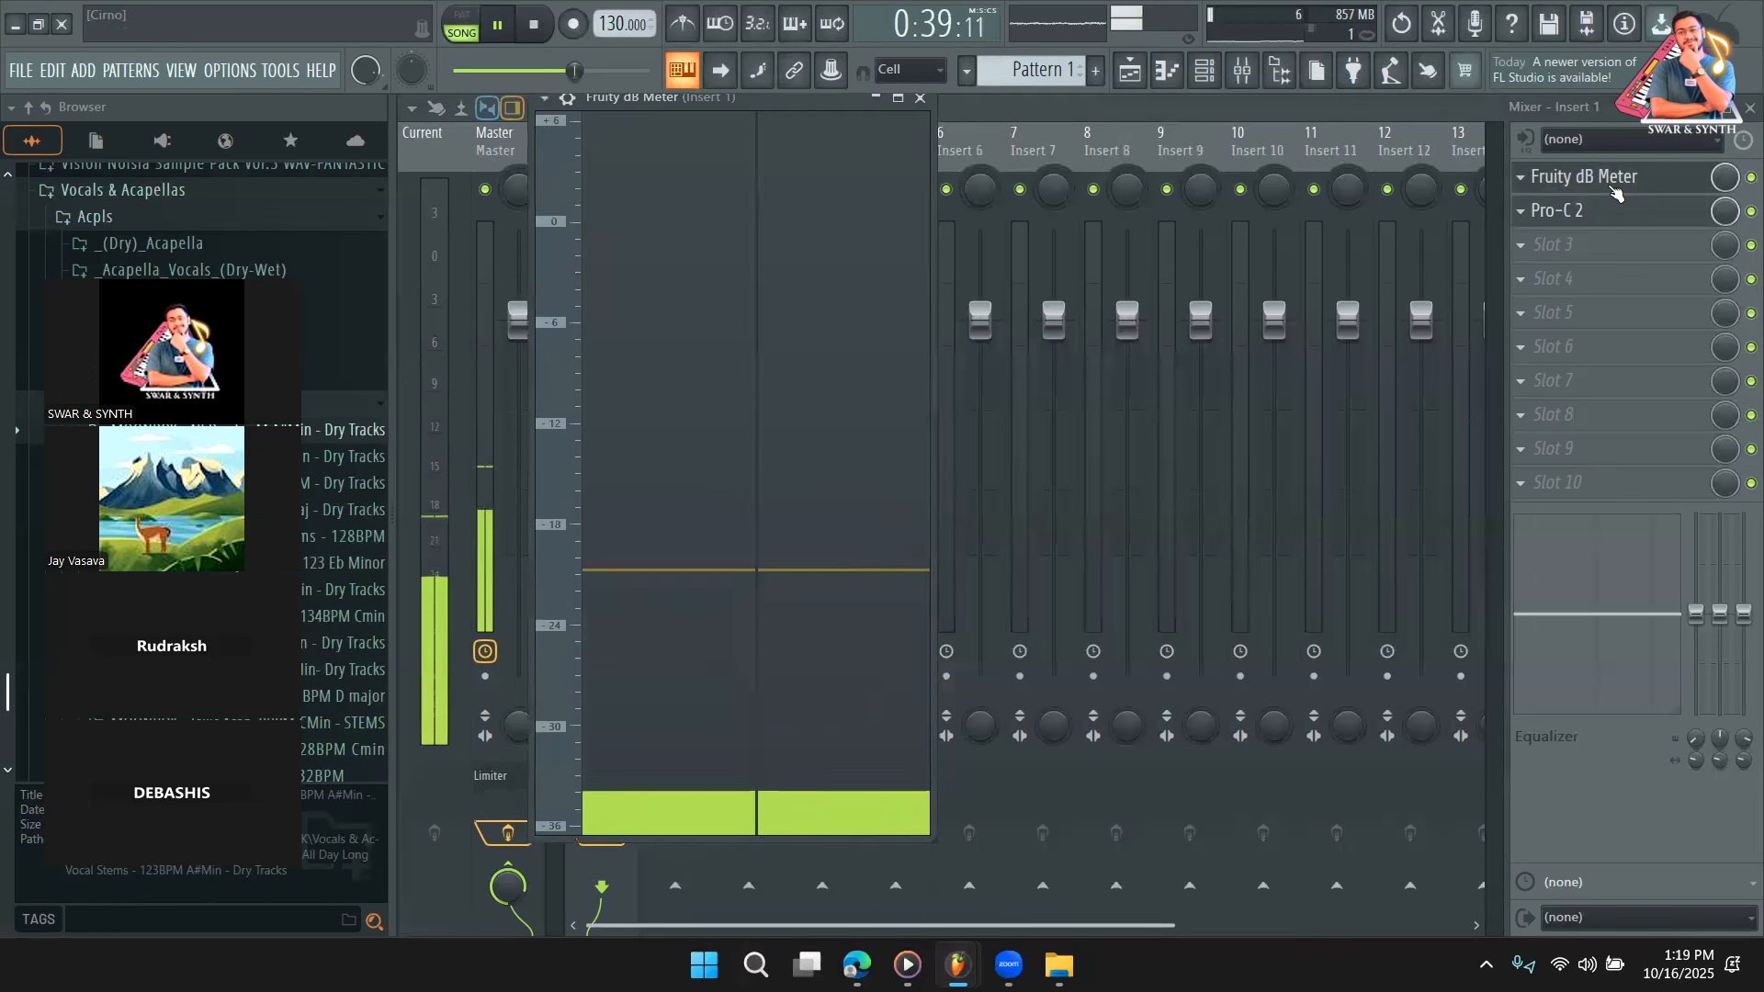
click(1654, 215)
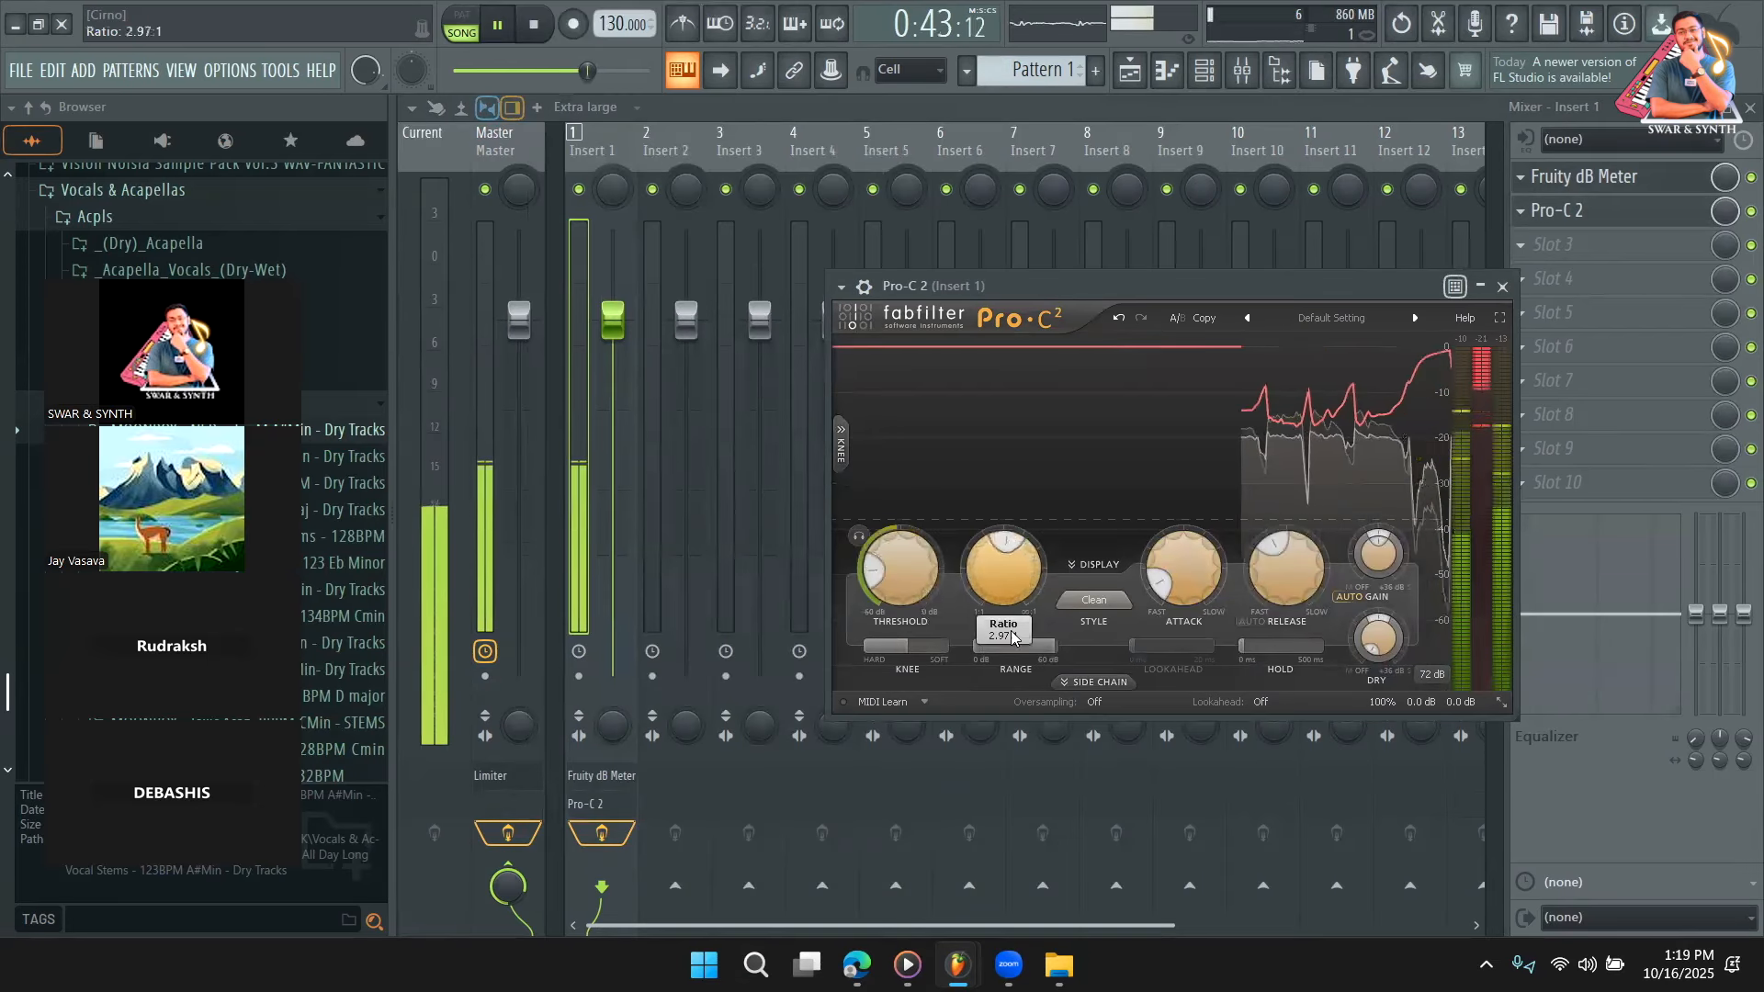
drag(1006, 588, 1015, 652)
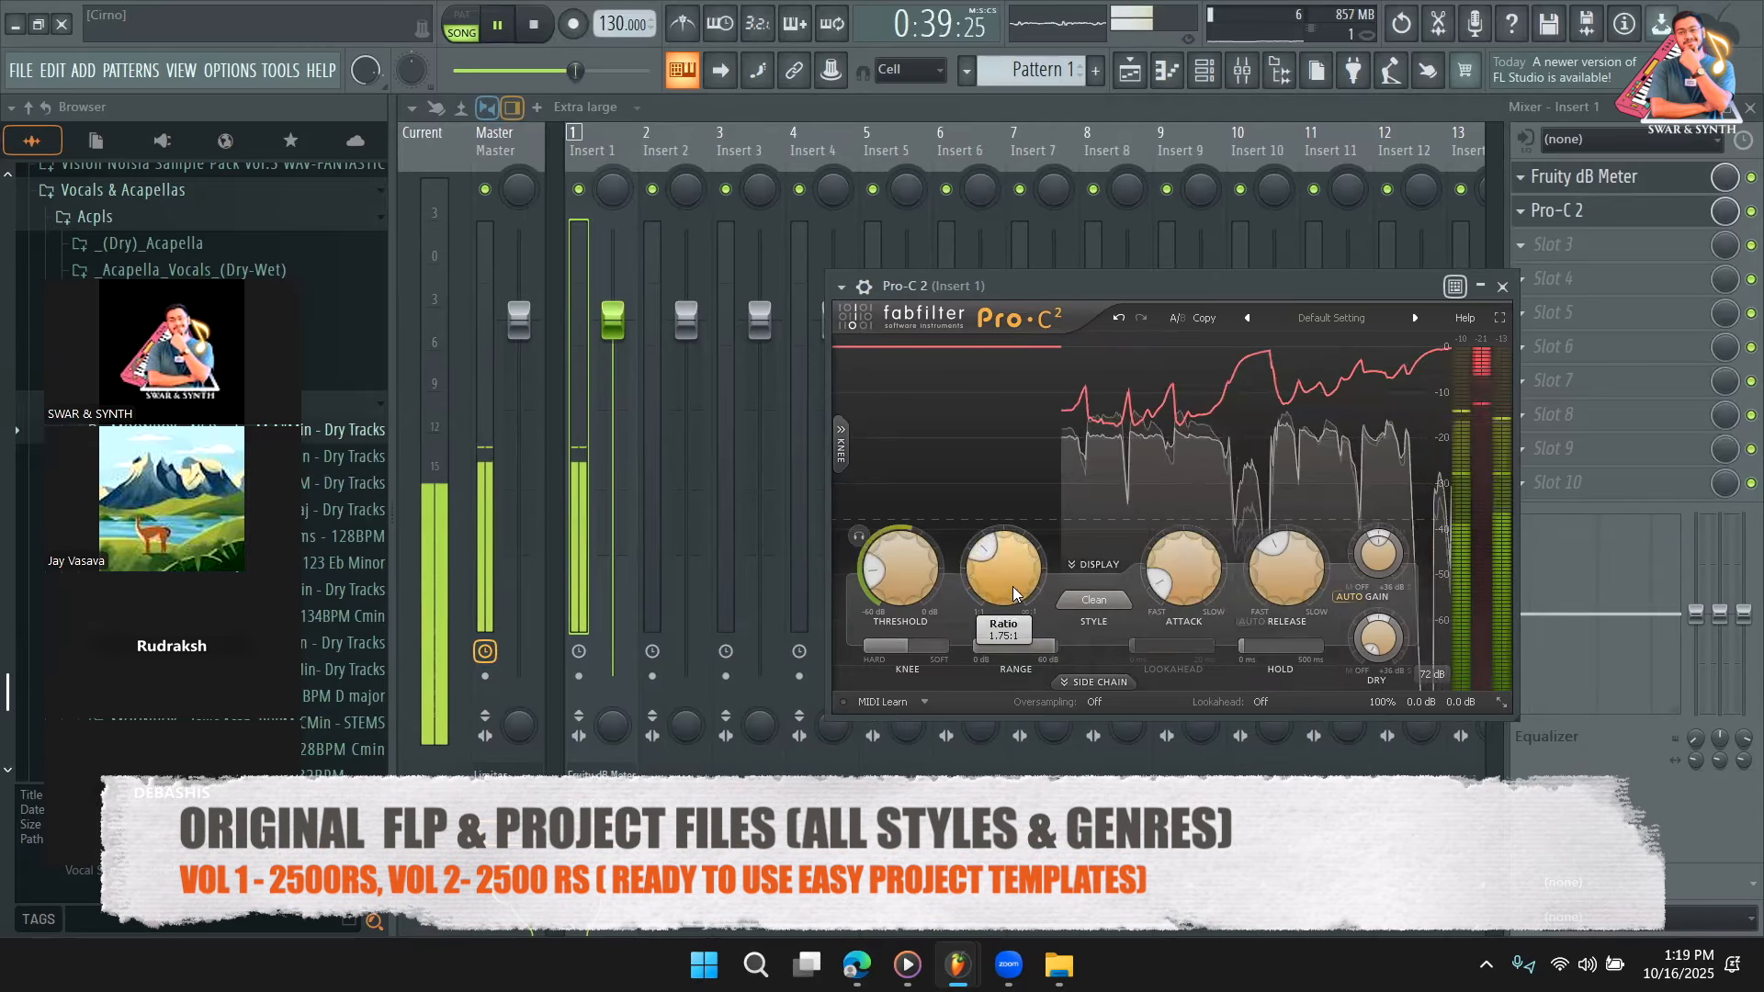
drag(912, 573, 1027, 524)
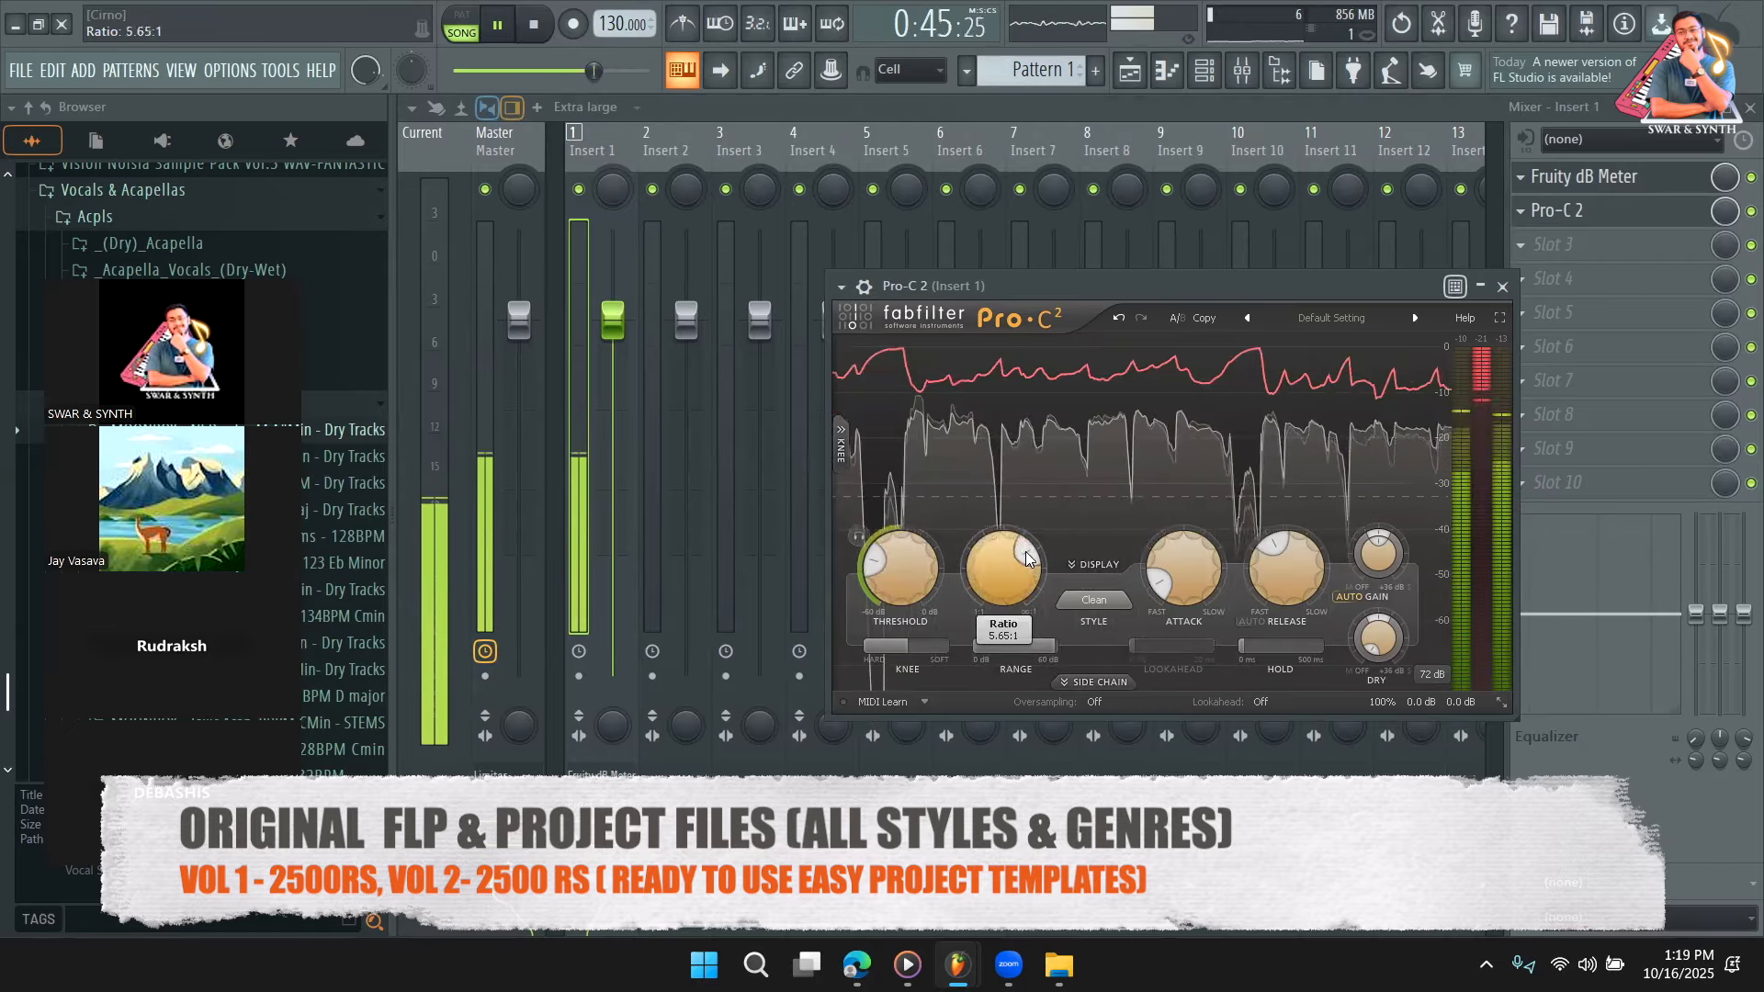
Compare the vocal's peaks from about bar 26 on Fruity dB Meter with Pro-C 2 bypassed and with it re-enabled.
click(1614, 177)
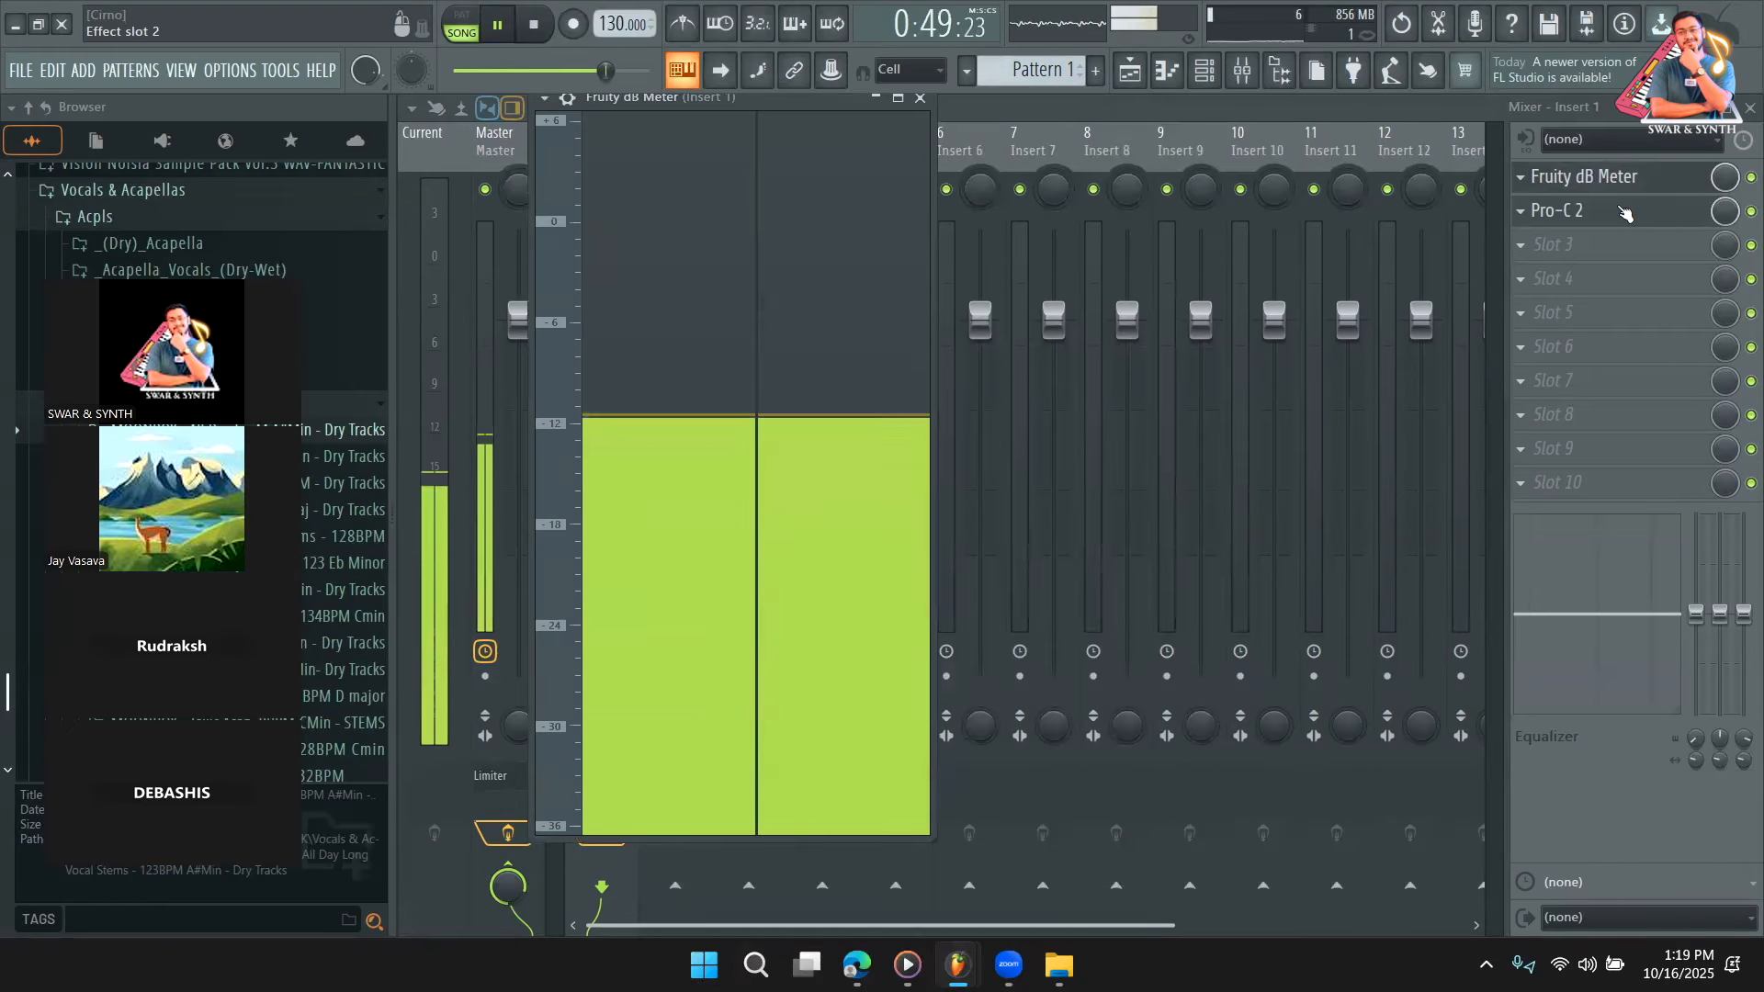
key(space)
click(1749, 212)
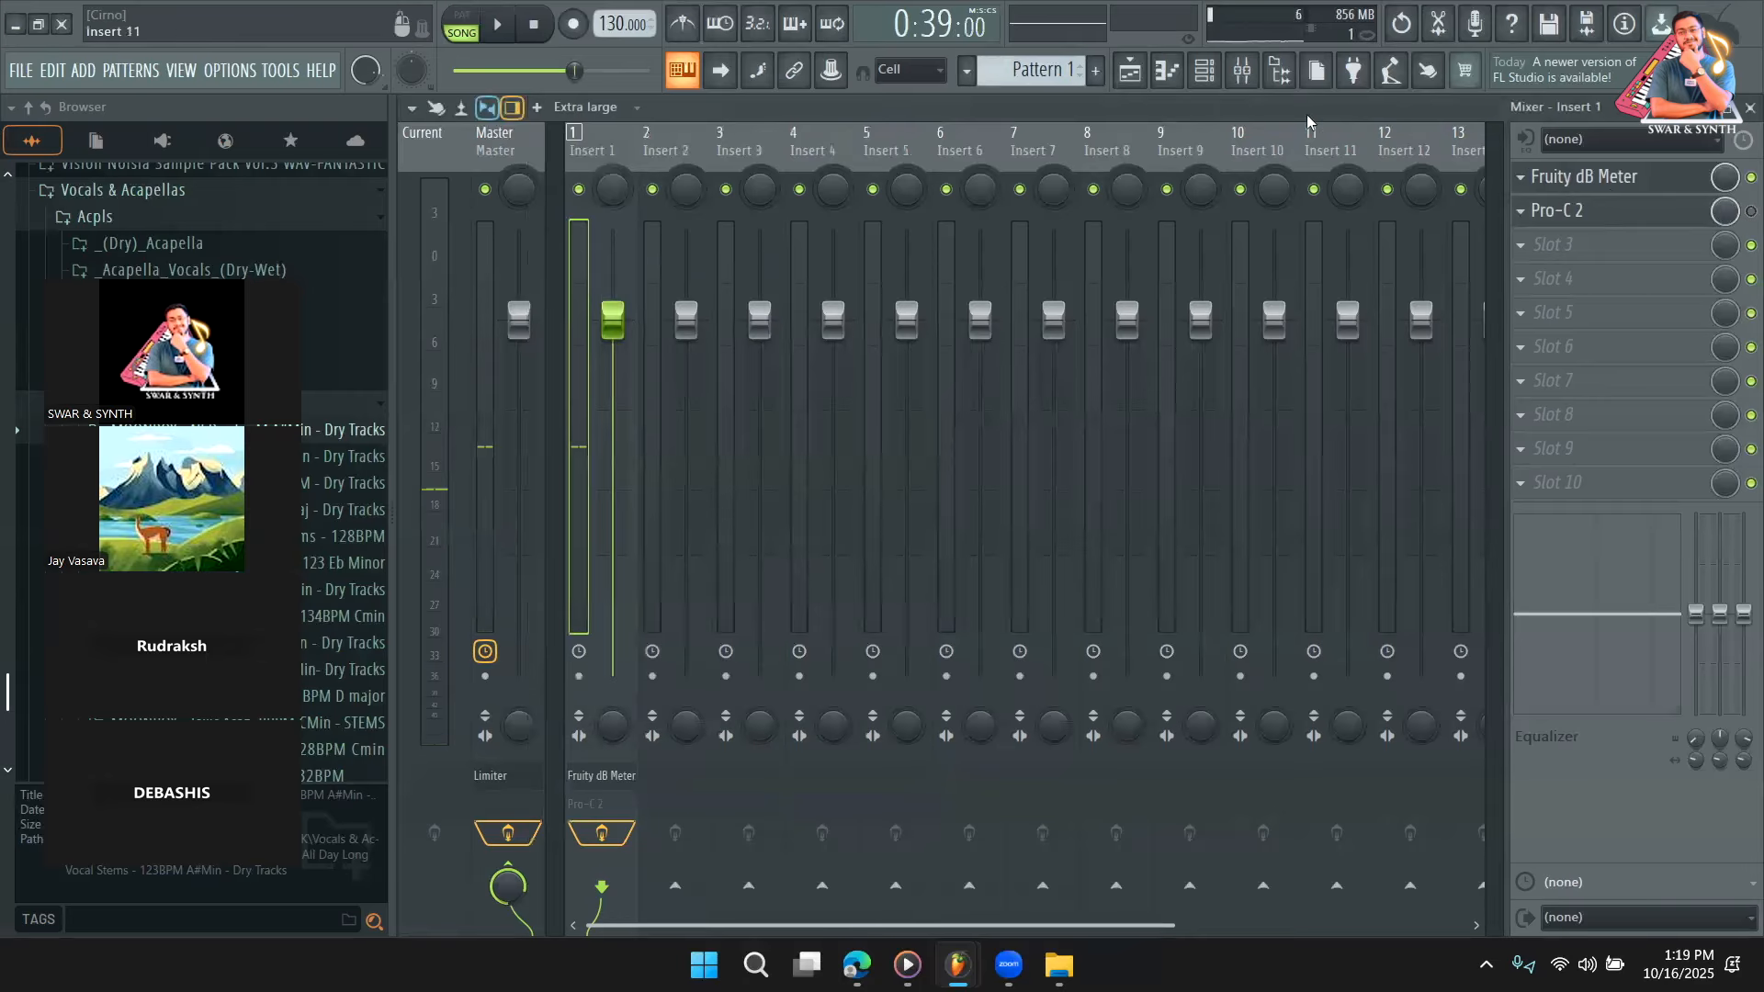
click(1139, 74)
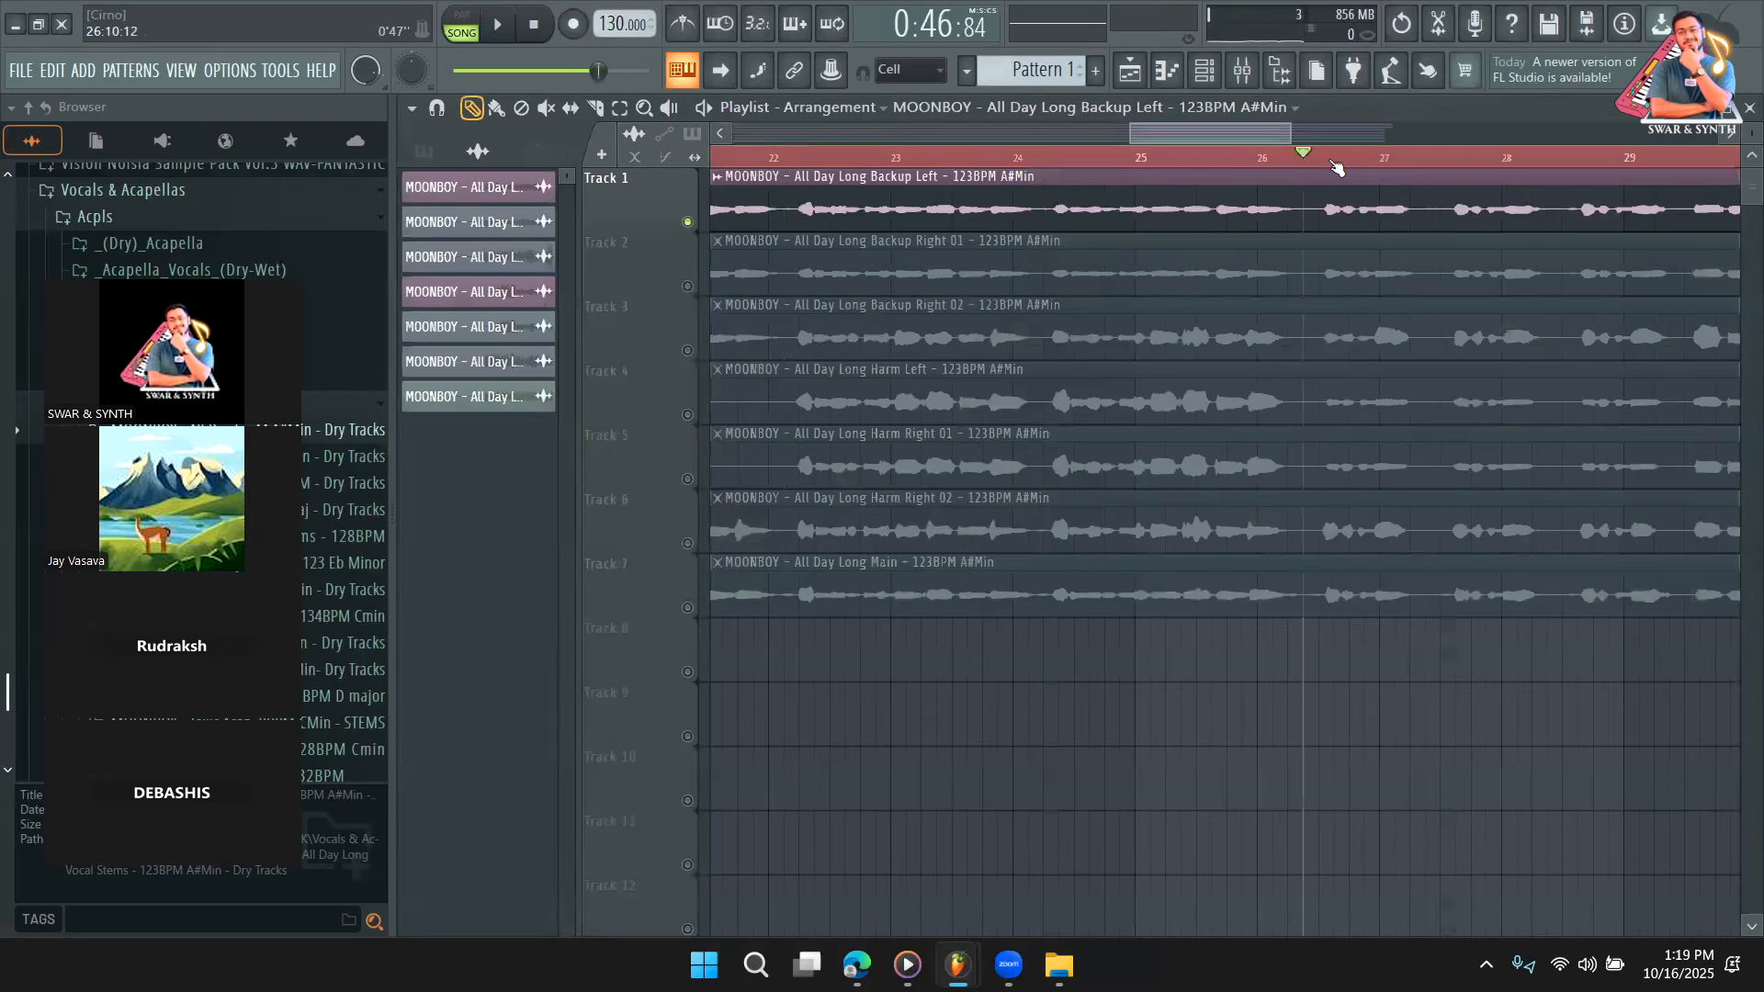
key(space)
click(1241, 71)
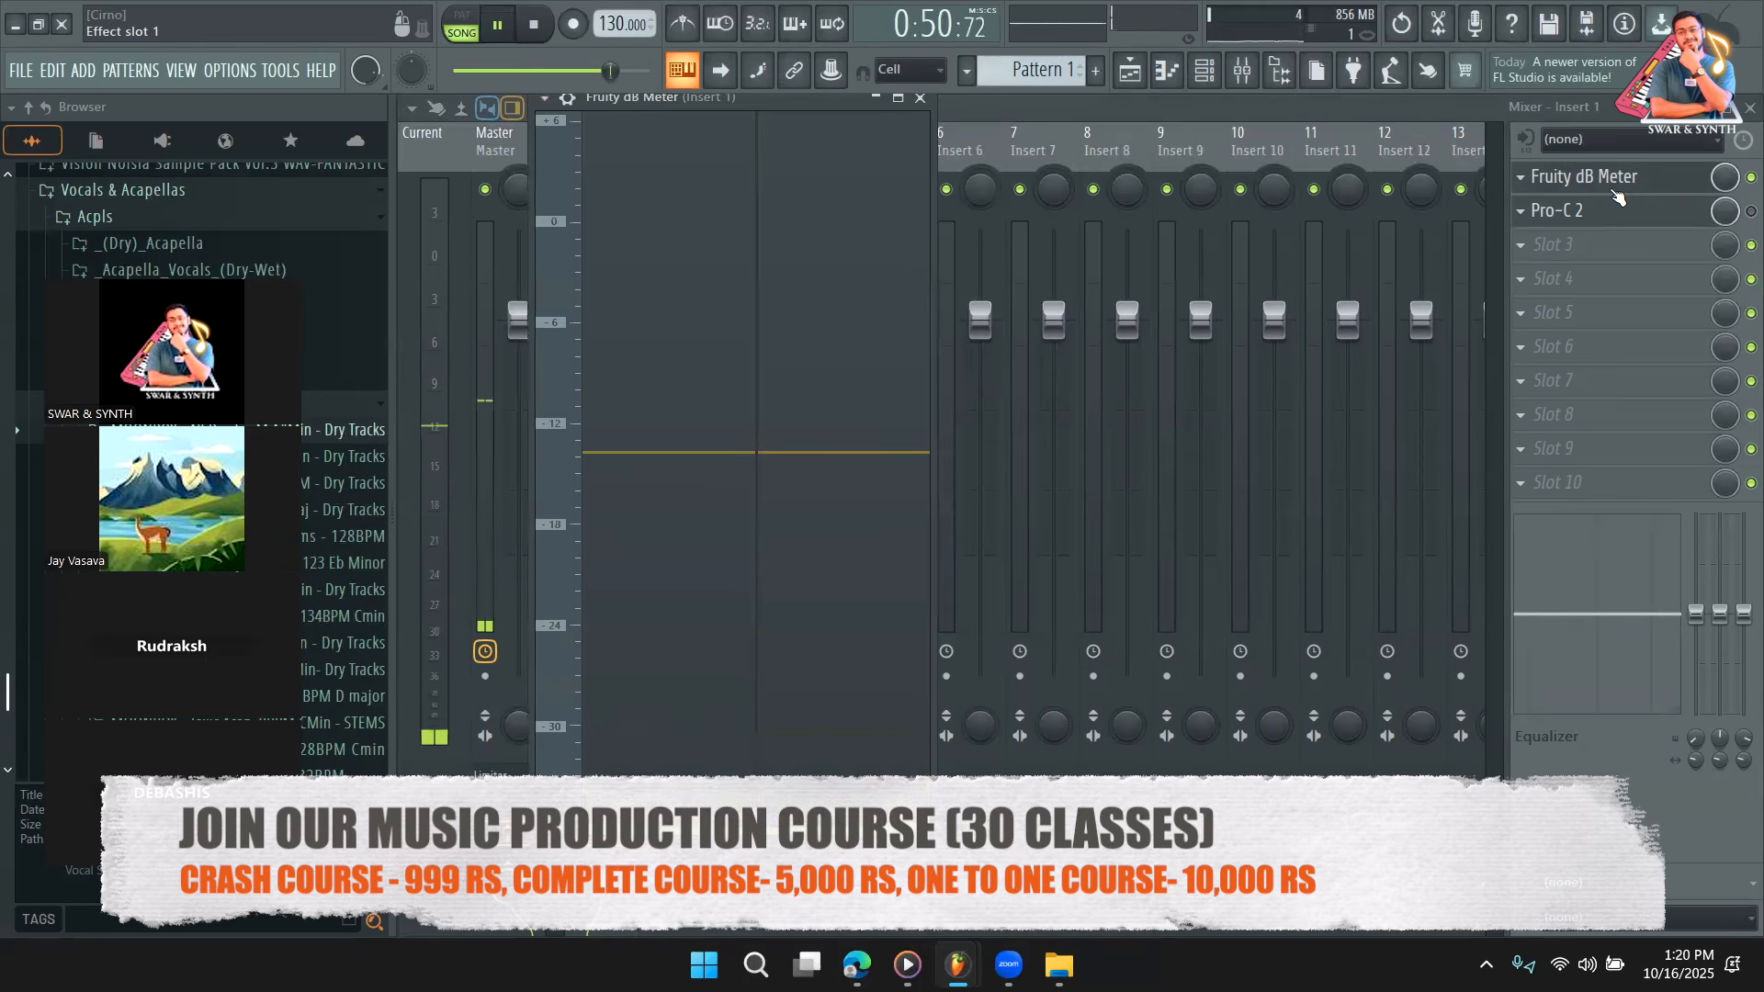
key(space)
click(1749, 212)
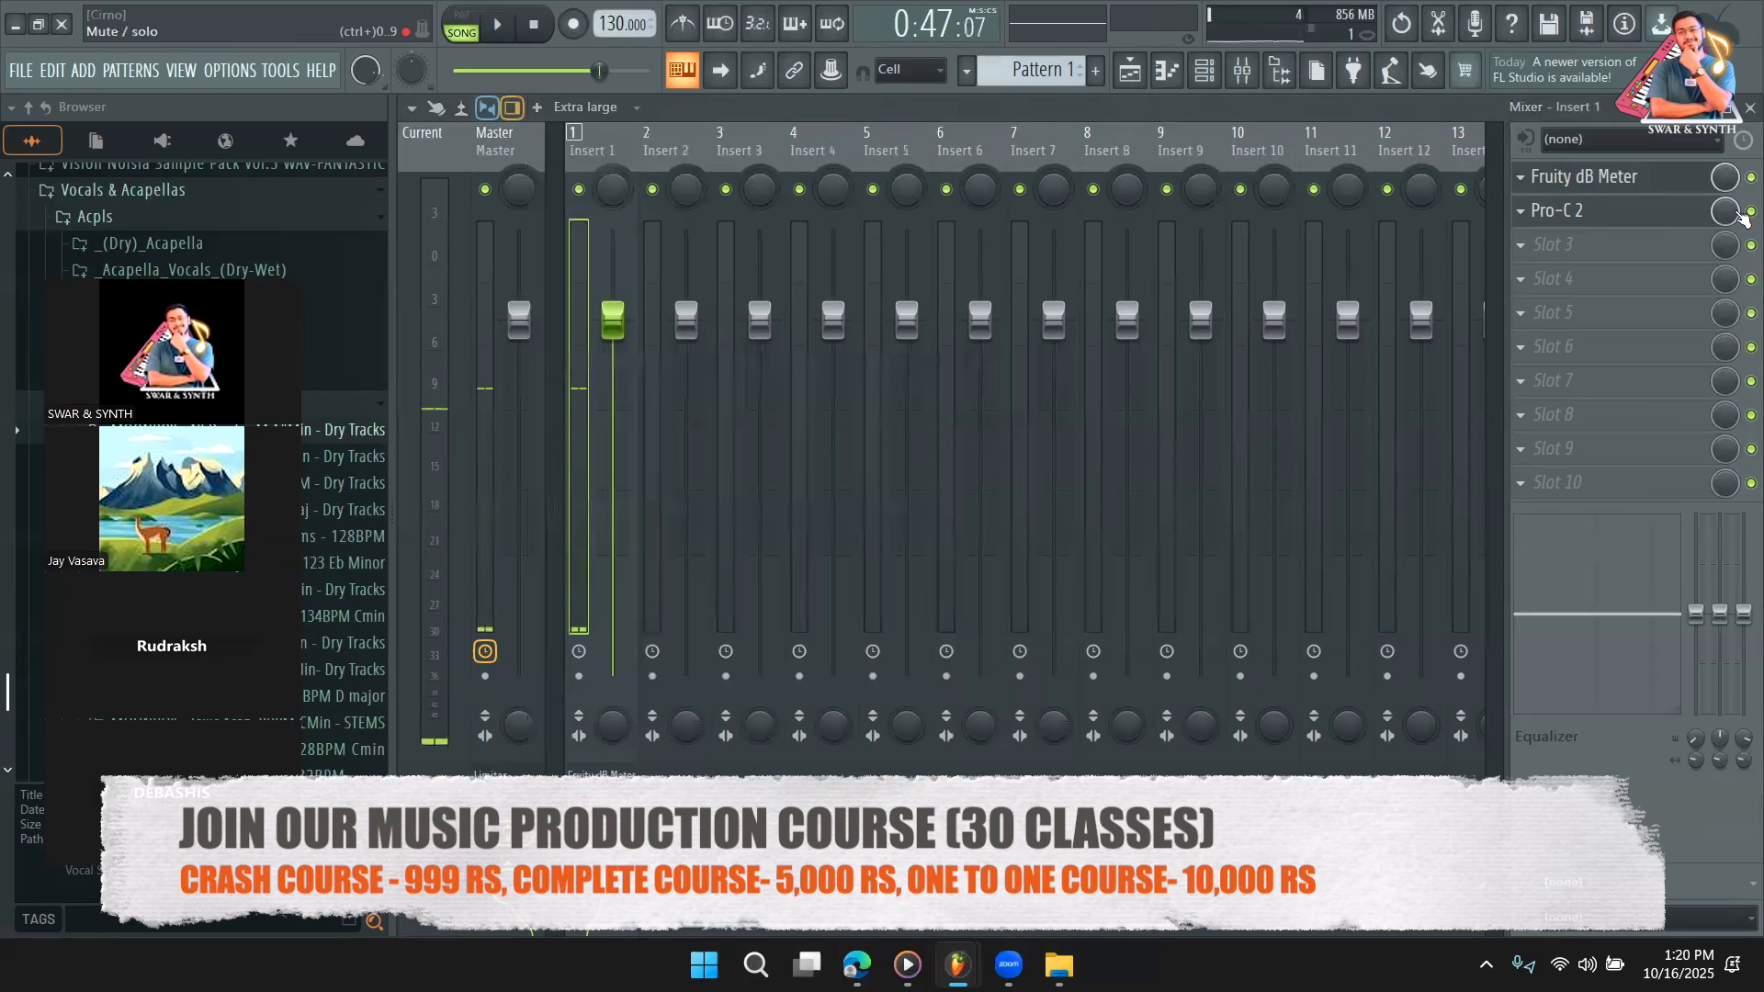
click(1651, 195)
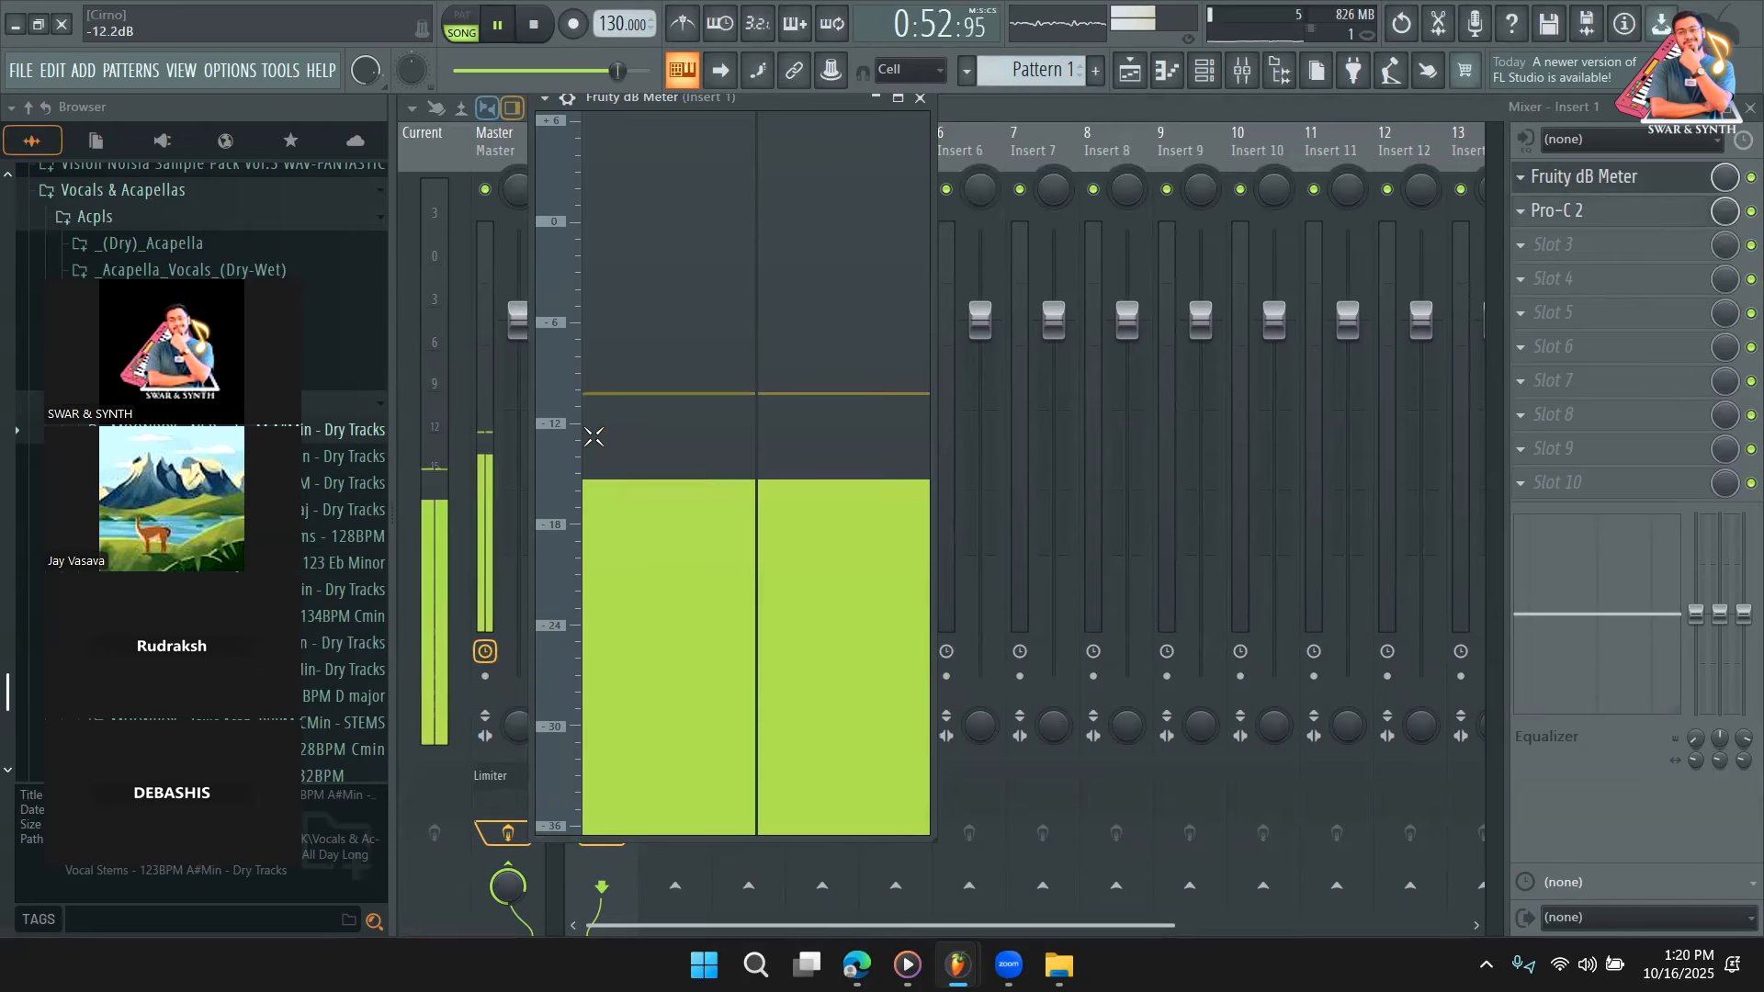
Restart playback from about bar 18 and lower the Pro-C 2 threshold to -42.91 dB.
click(1130, 74)
drag(1292, 122, 1321, 128)
click(805, 160)
click(1241, 71)
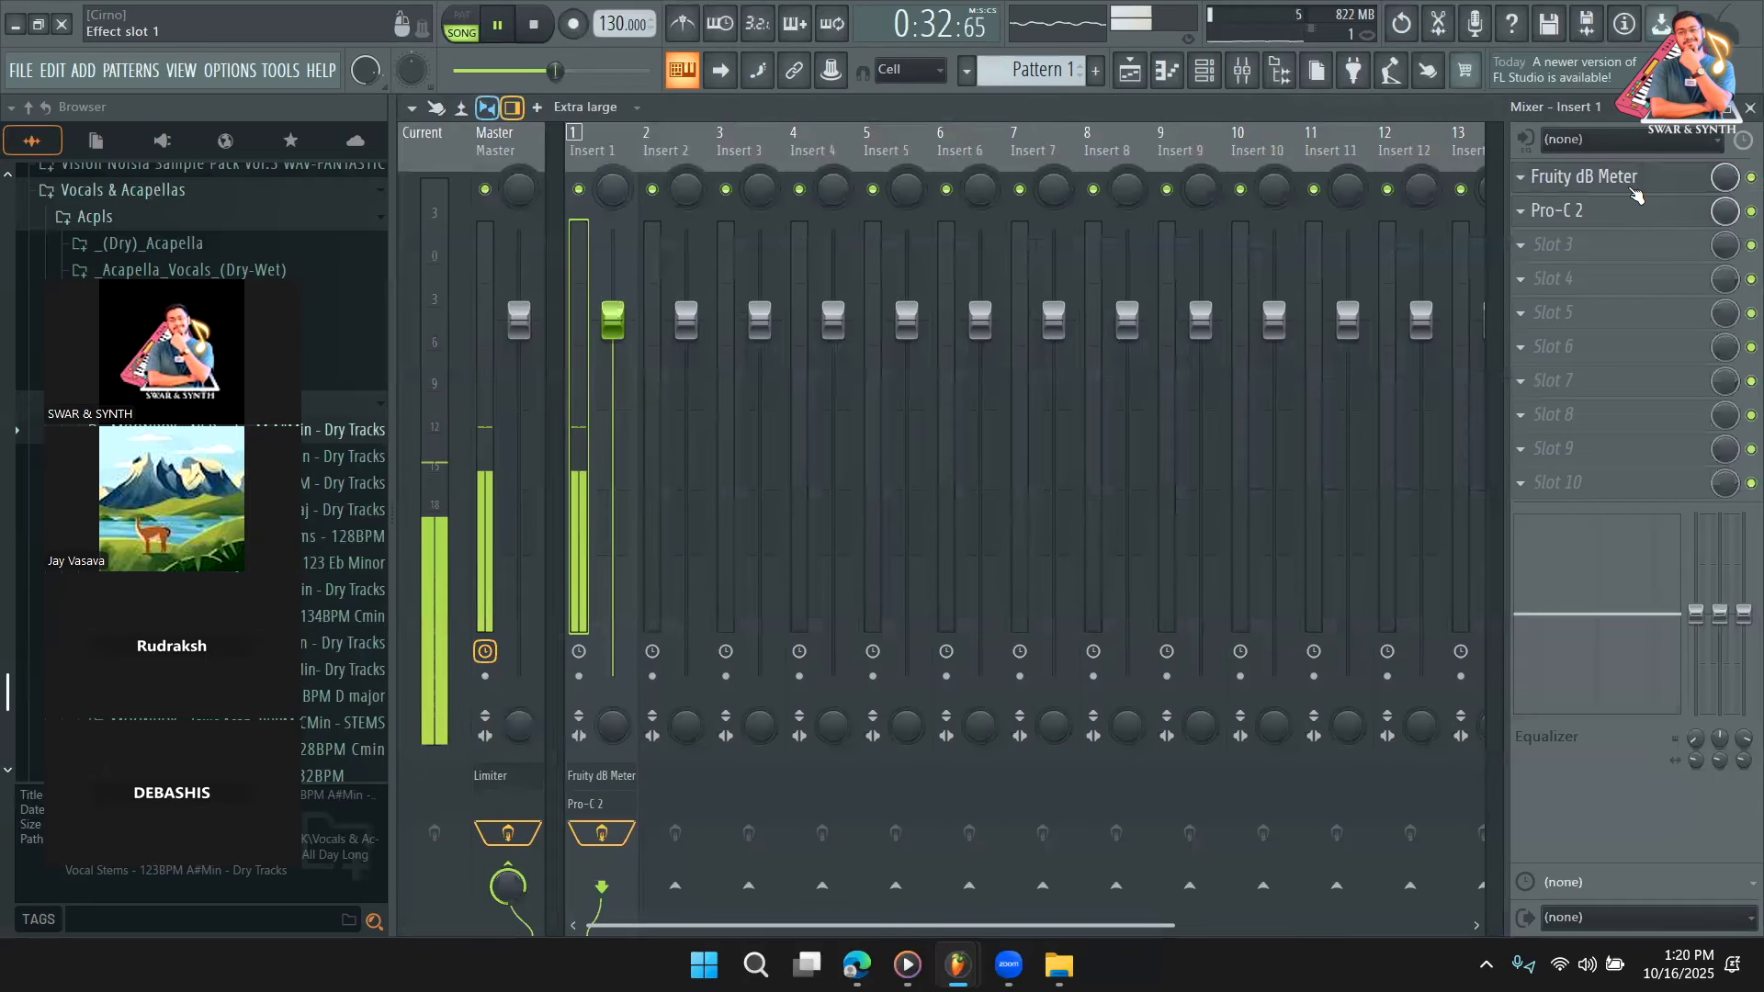
click(1636, 209)
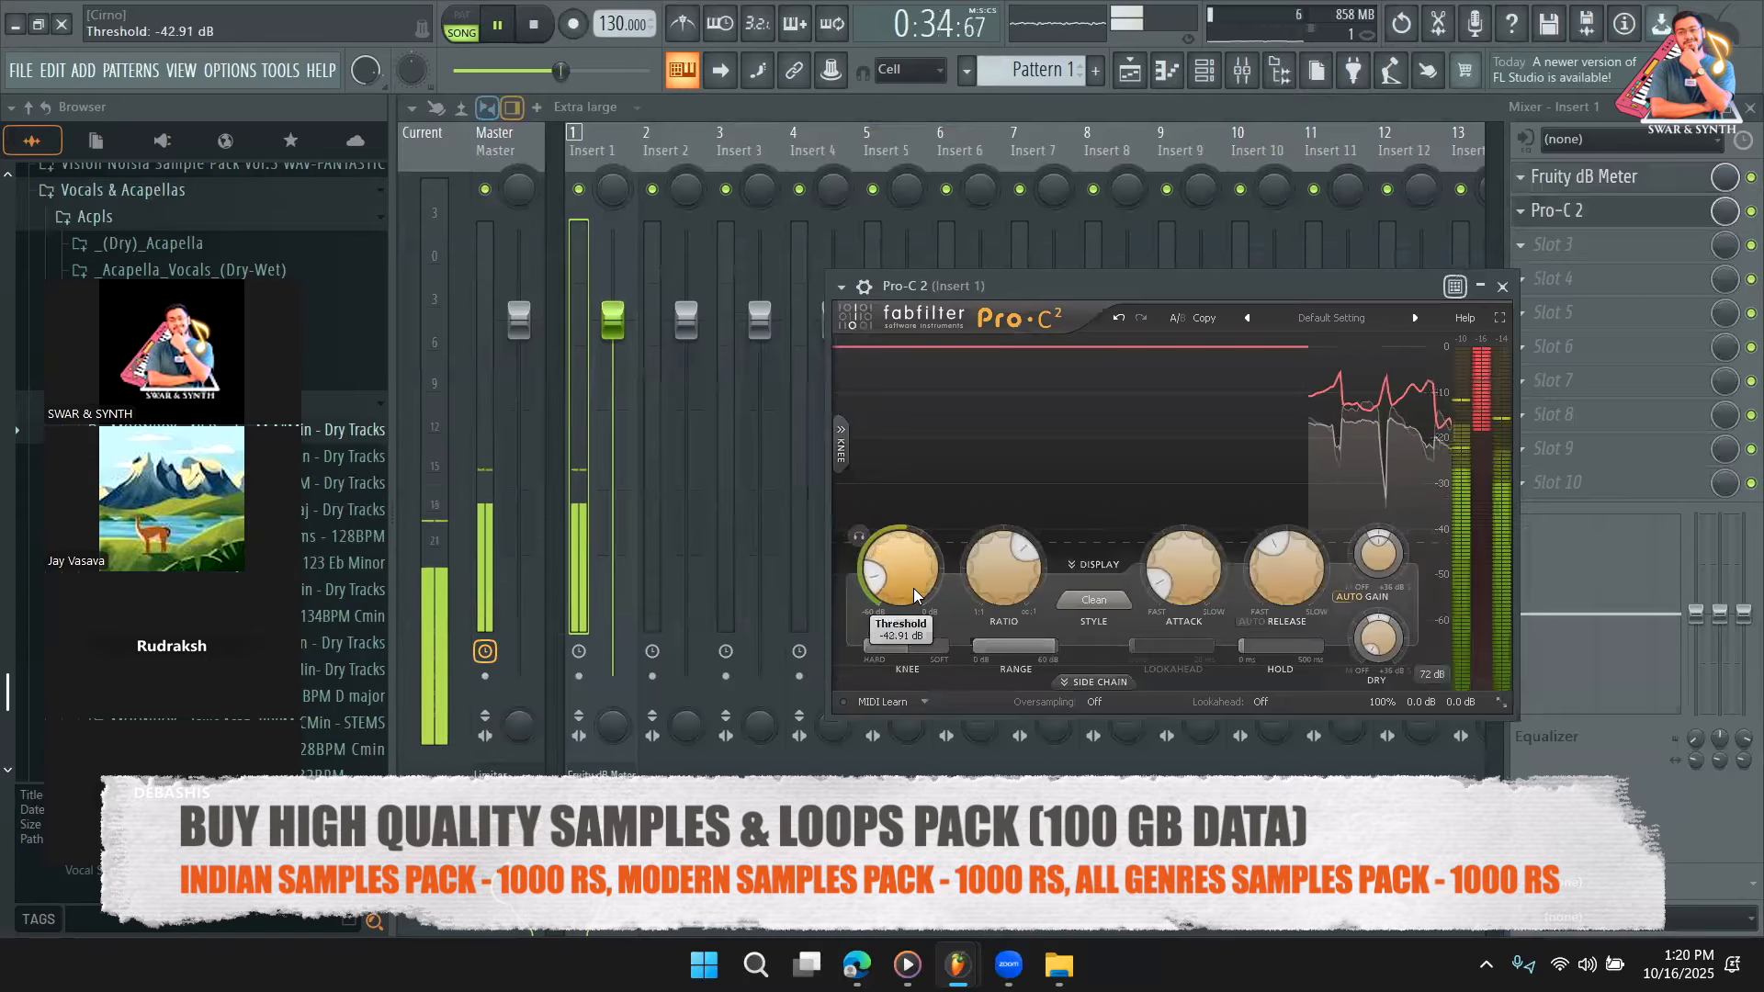
Examine the more heavily compressed vocal's level on Fruity dB Meter during playback.
click(1582, 177)
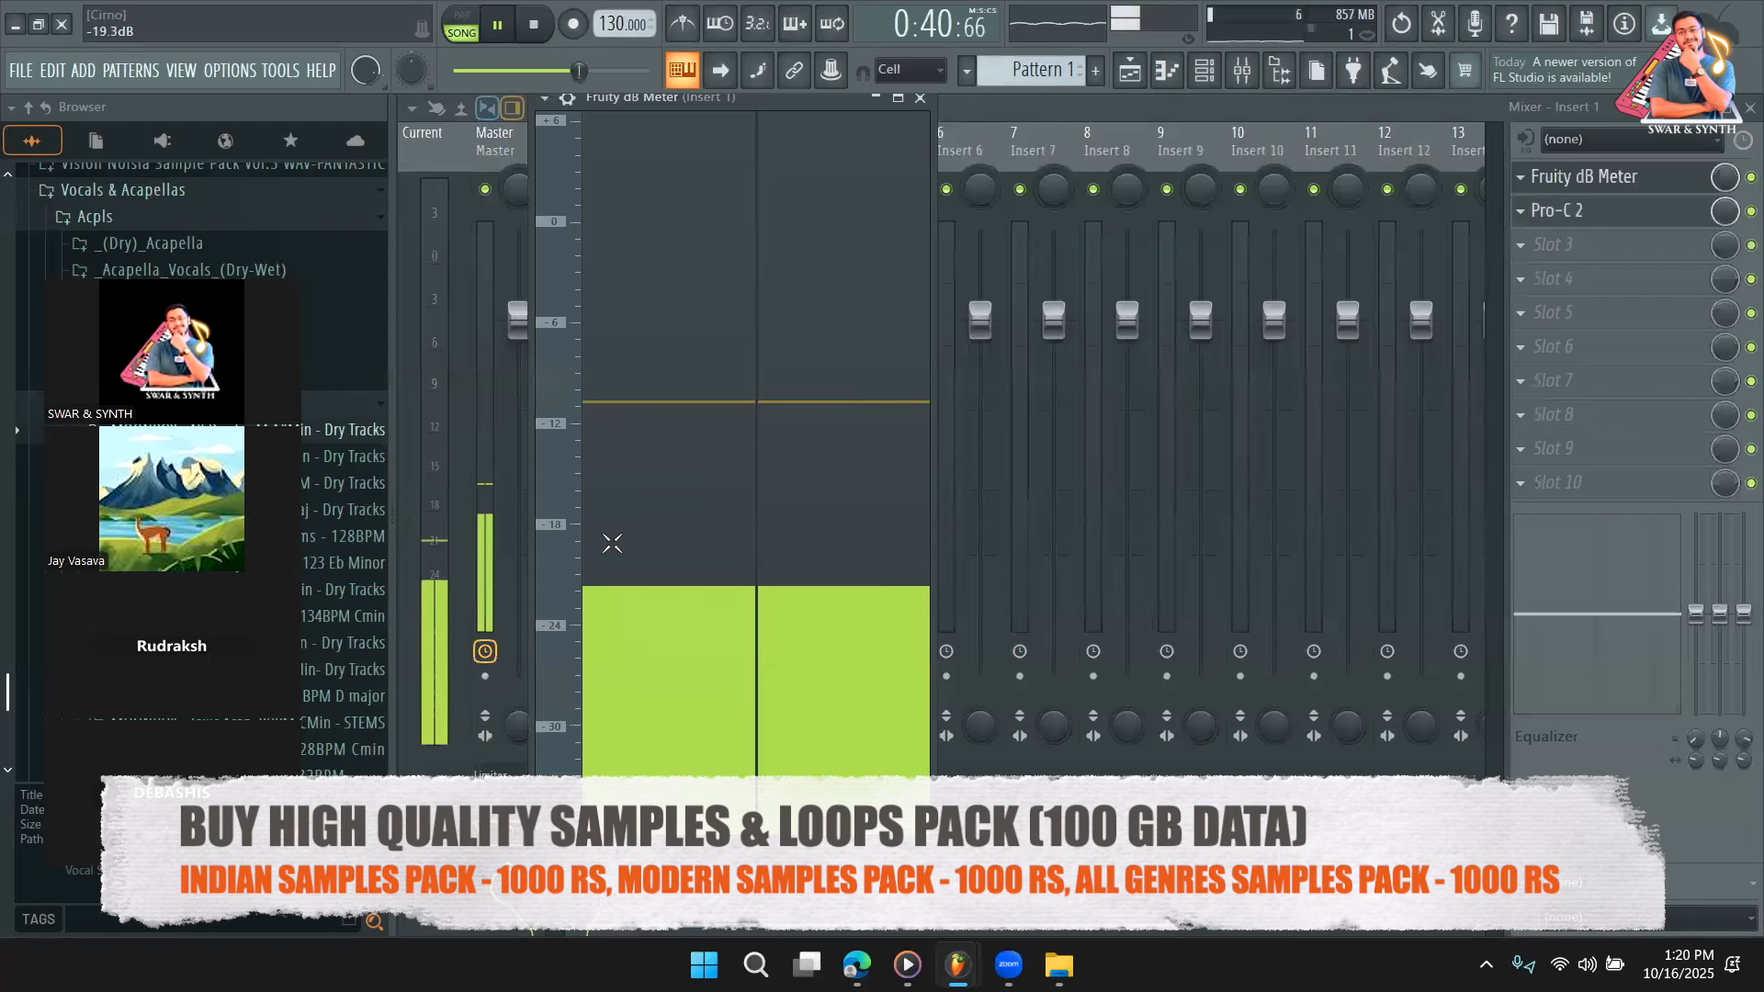
click(1614, 178)
click(1612, 178)
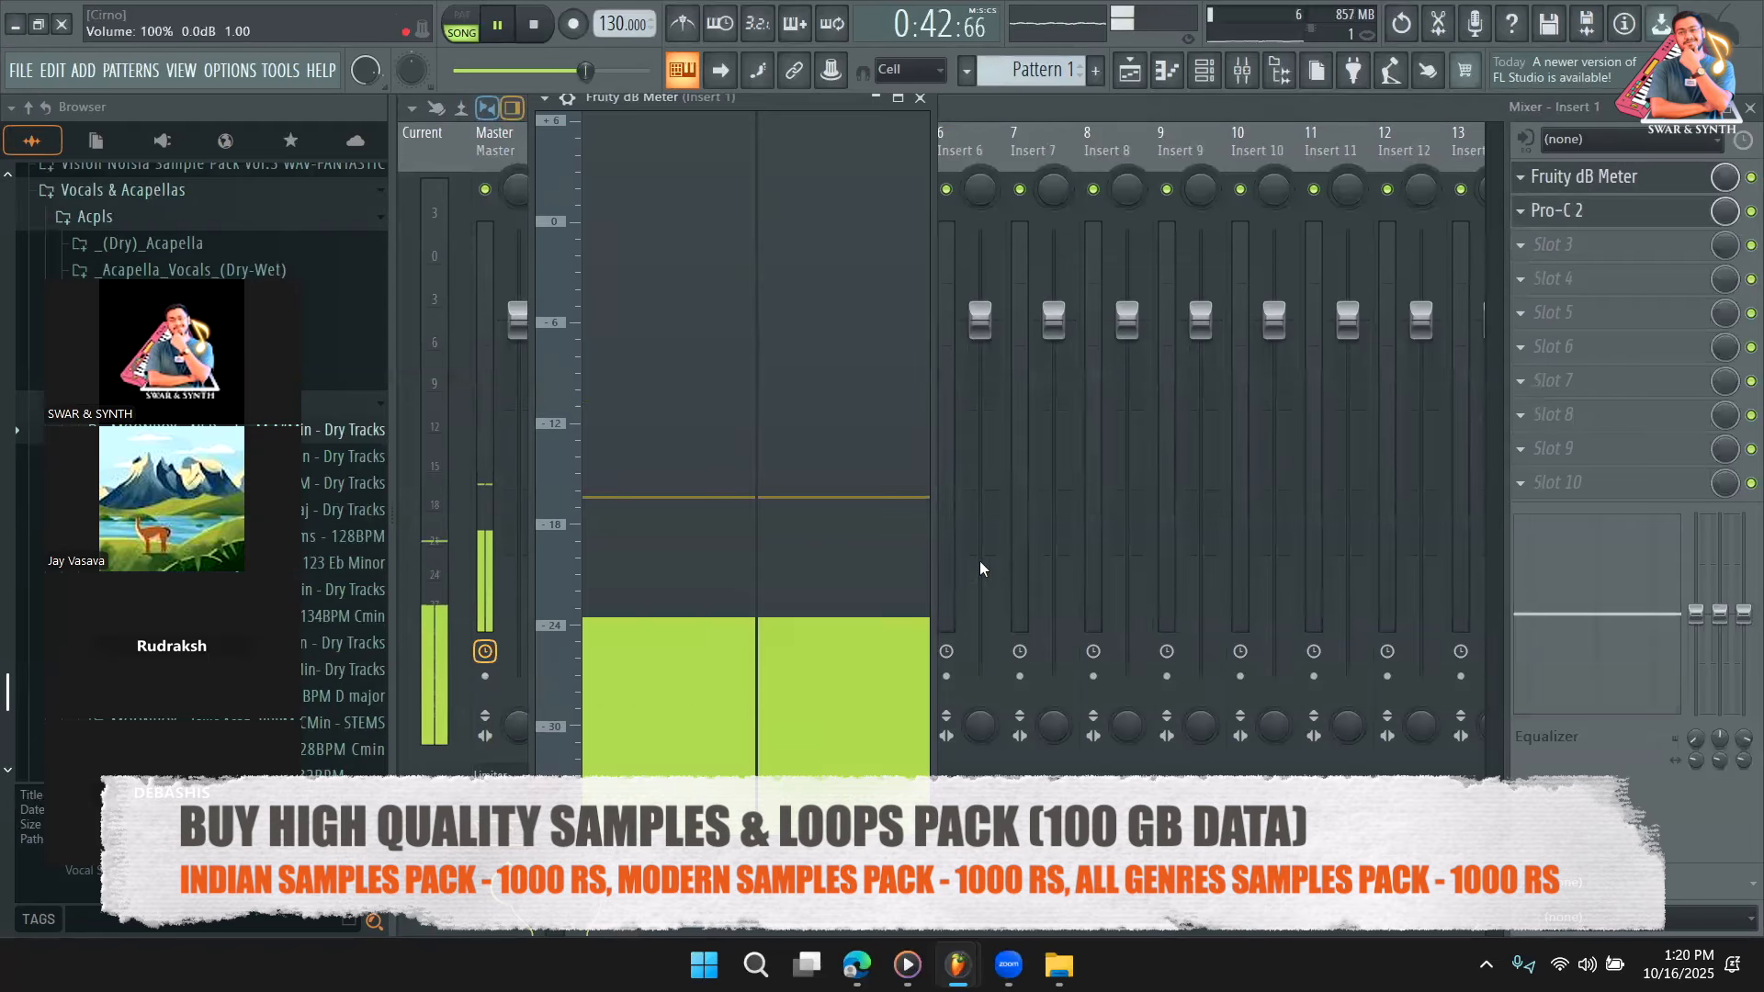
Raise the Pro-C 2 output gain and threshold, and check the replayed vocal's level on Fruity dB Meter.
click(1566, 210)
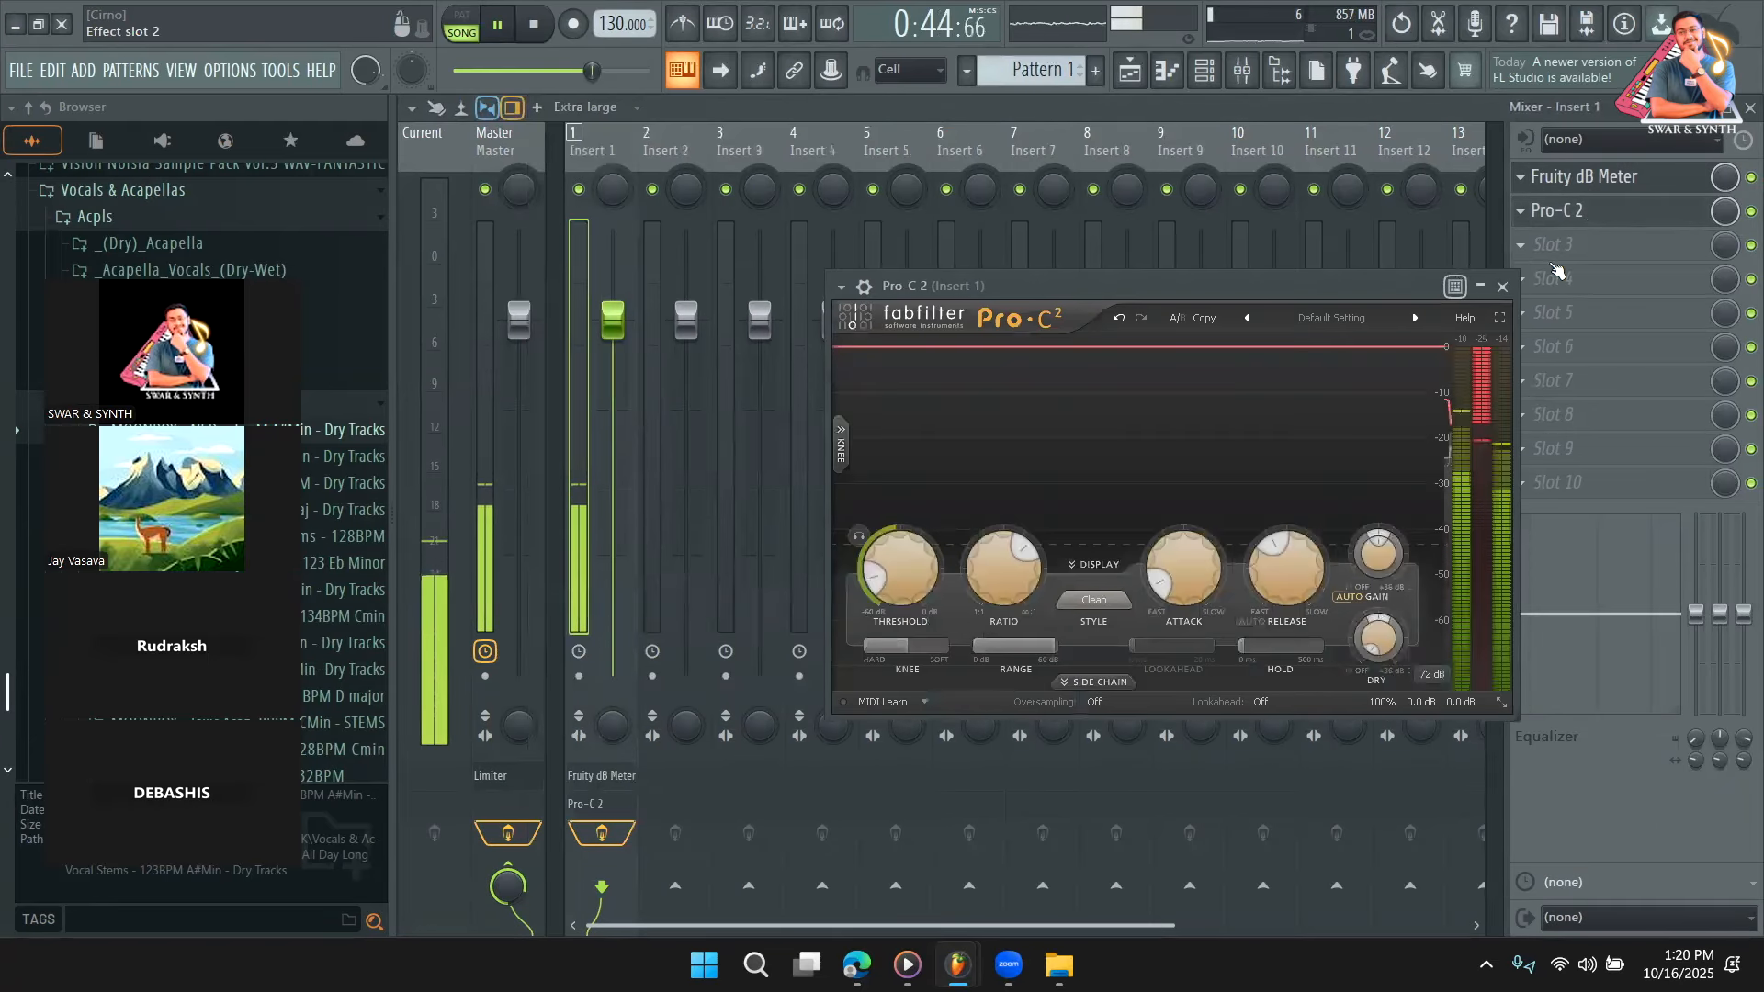
key(space)
drag(1381, 552, 1406, 484)
key(space)
drag(900, 577, 900, 552)
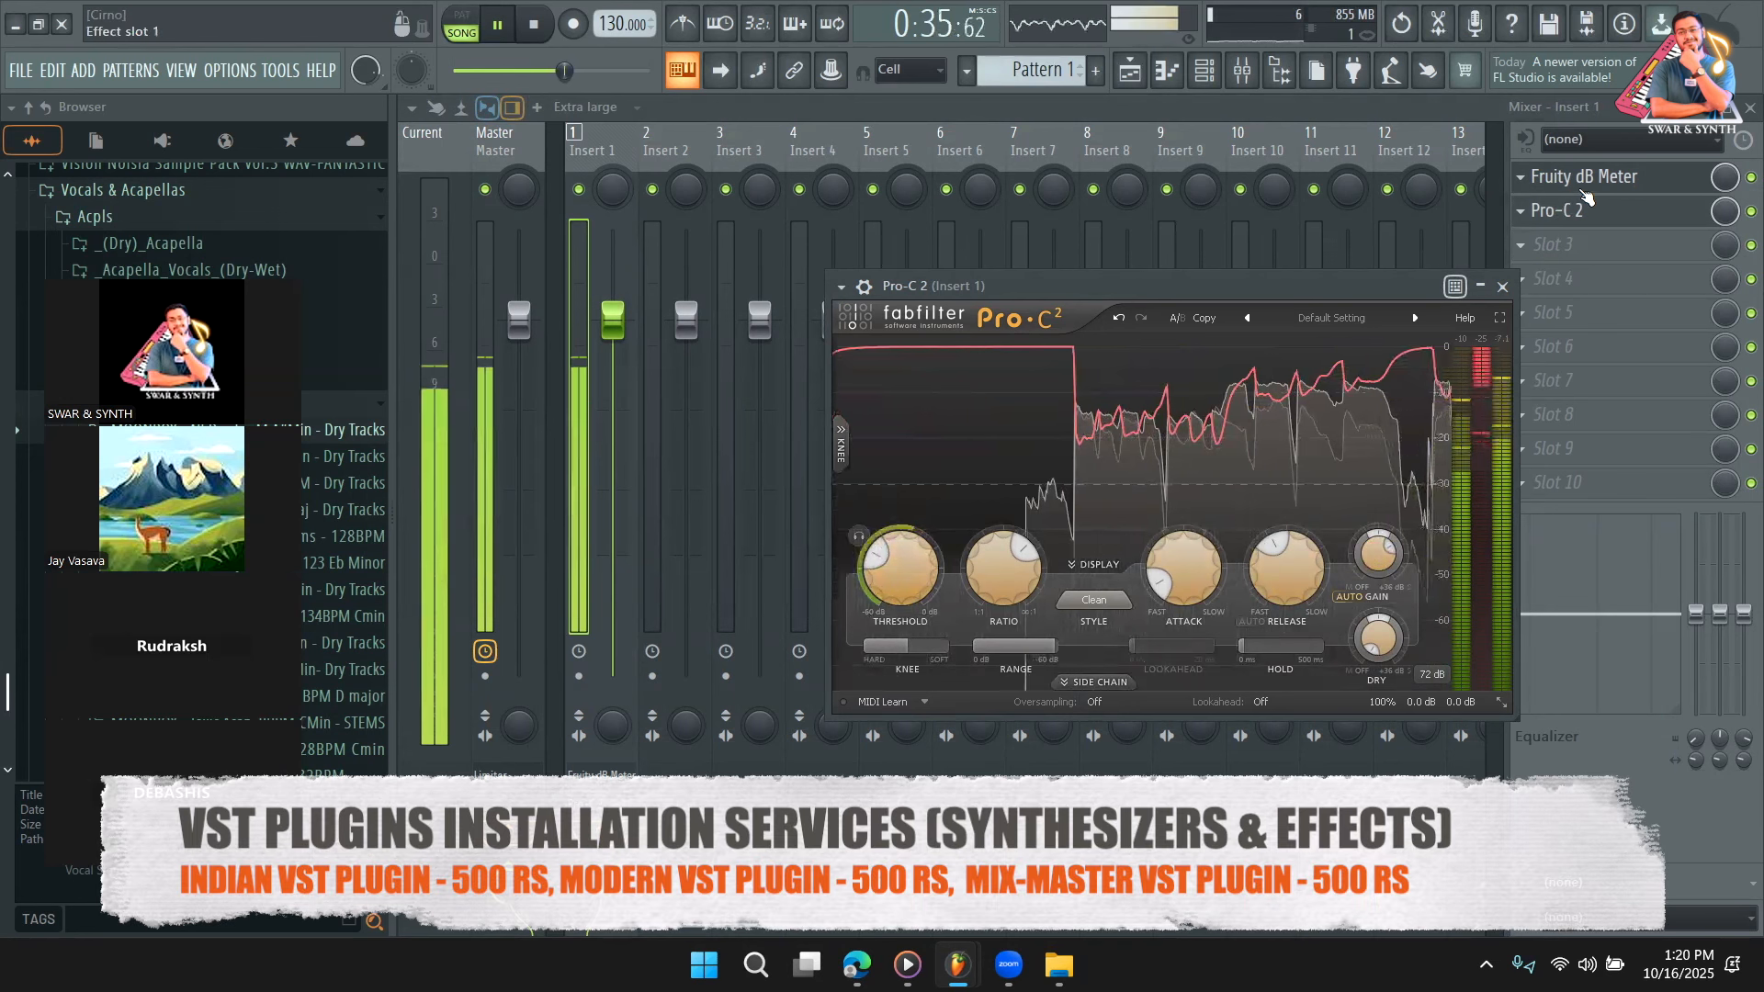
click(1584, 177)
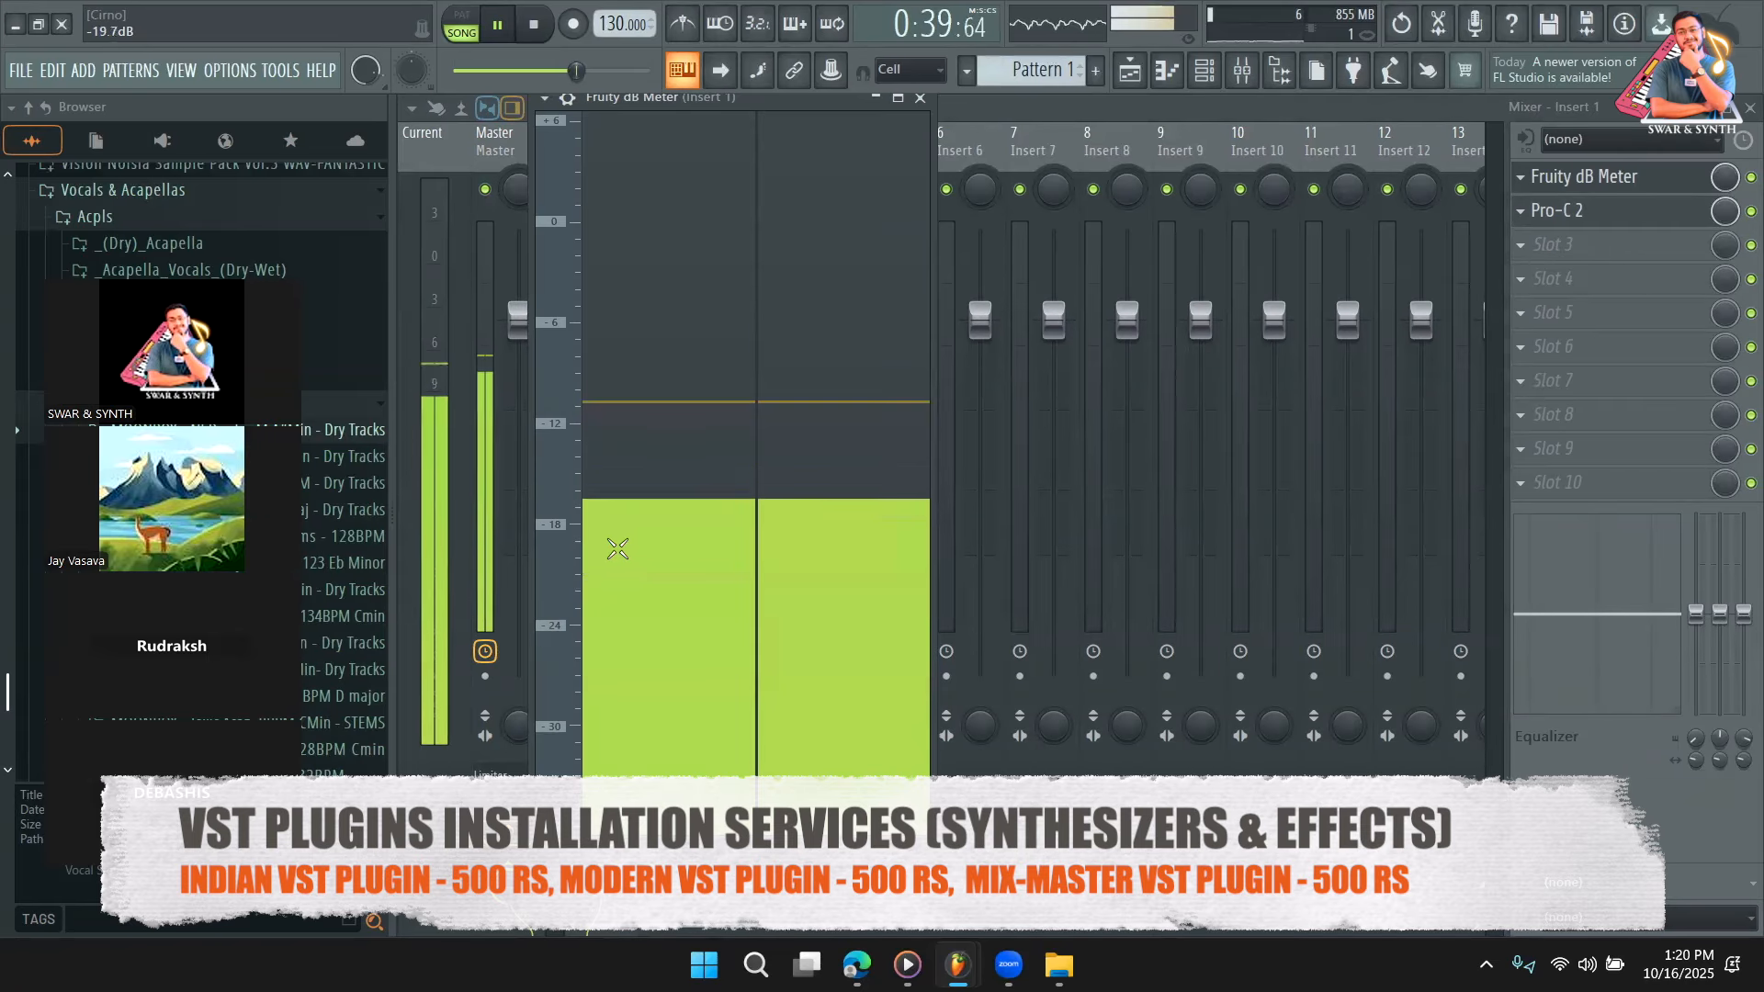
key(space)
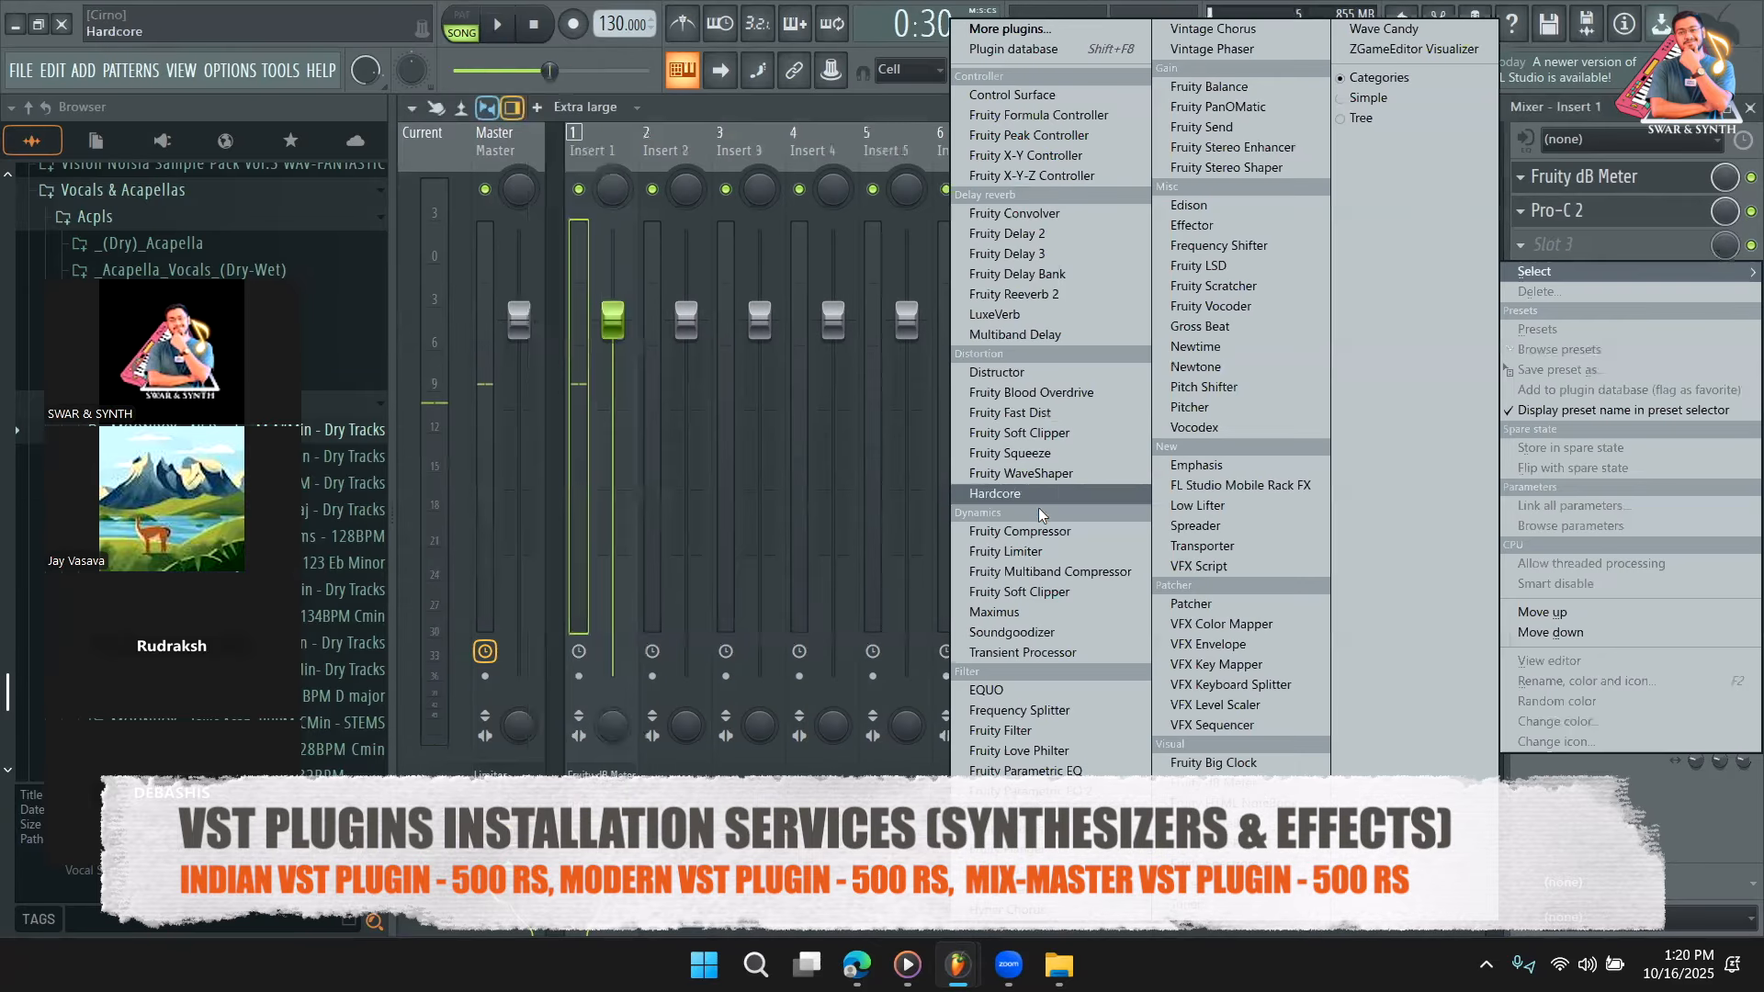
Add Fruity Limiter to slot 3 of Insert 1, lower its ceiling to -8.8 dB and play the vocal through it.
click(1028, 551)
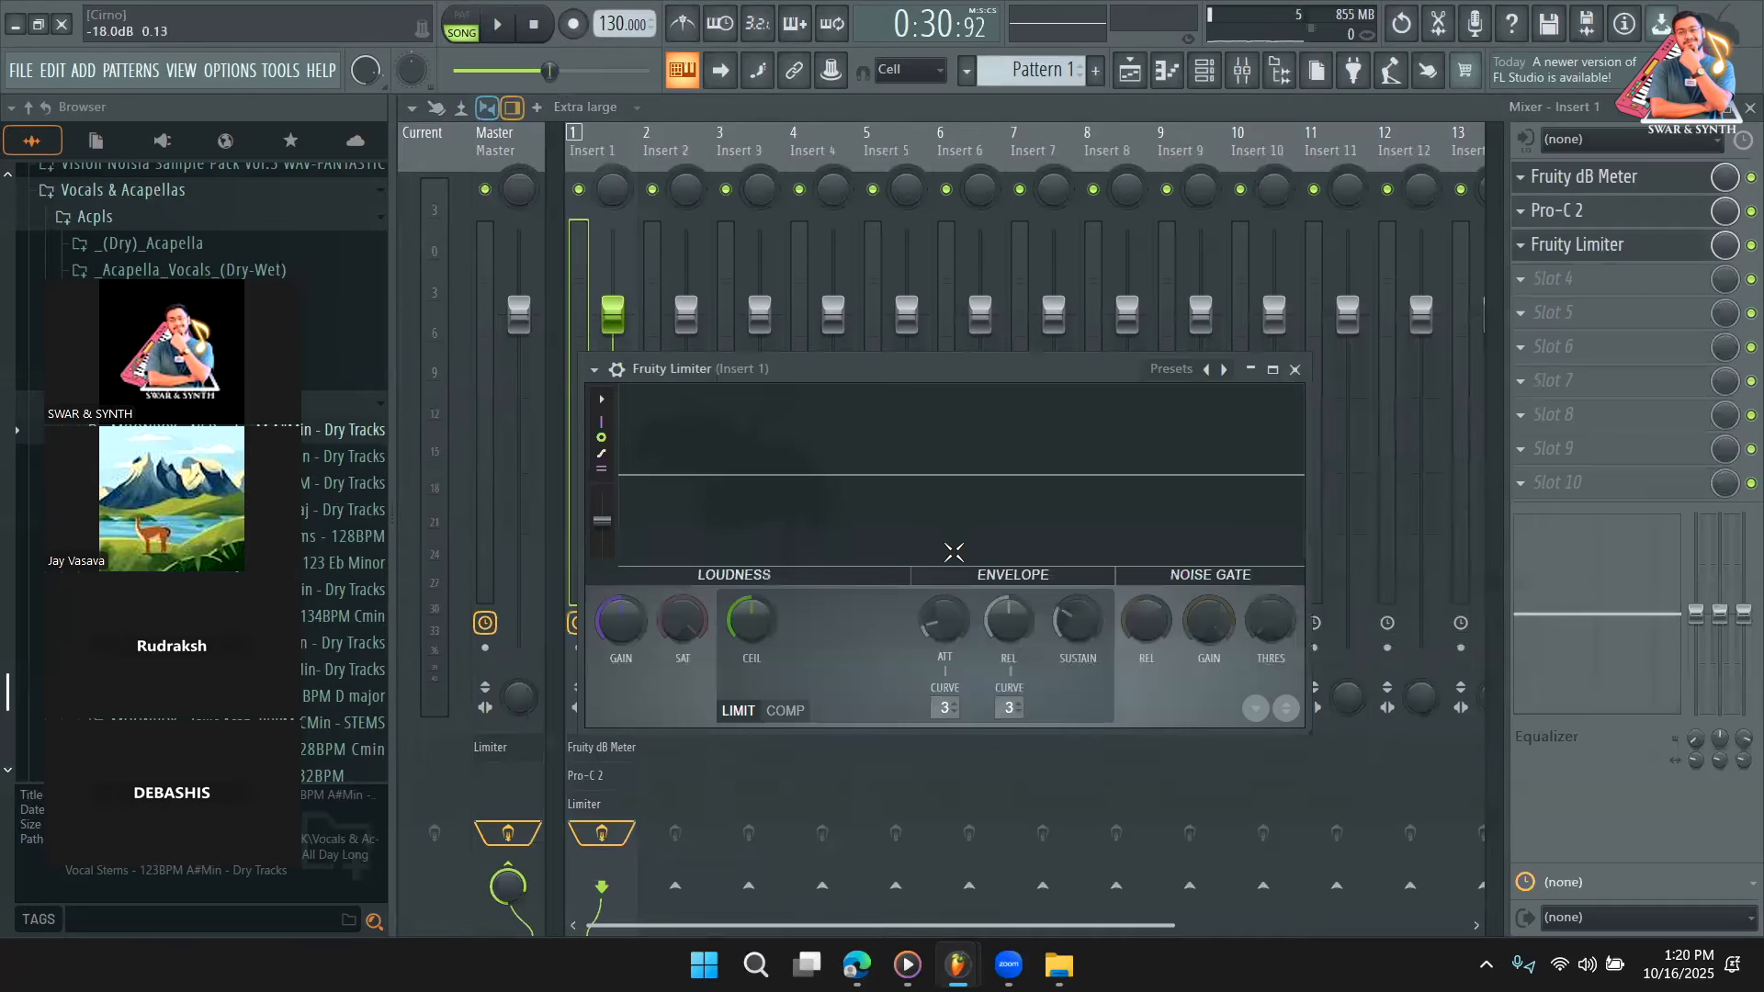
key(space)
key(space)
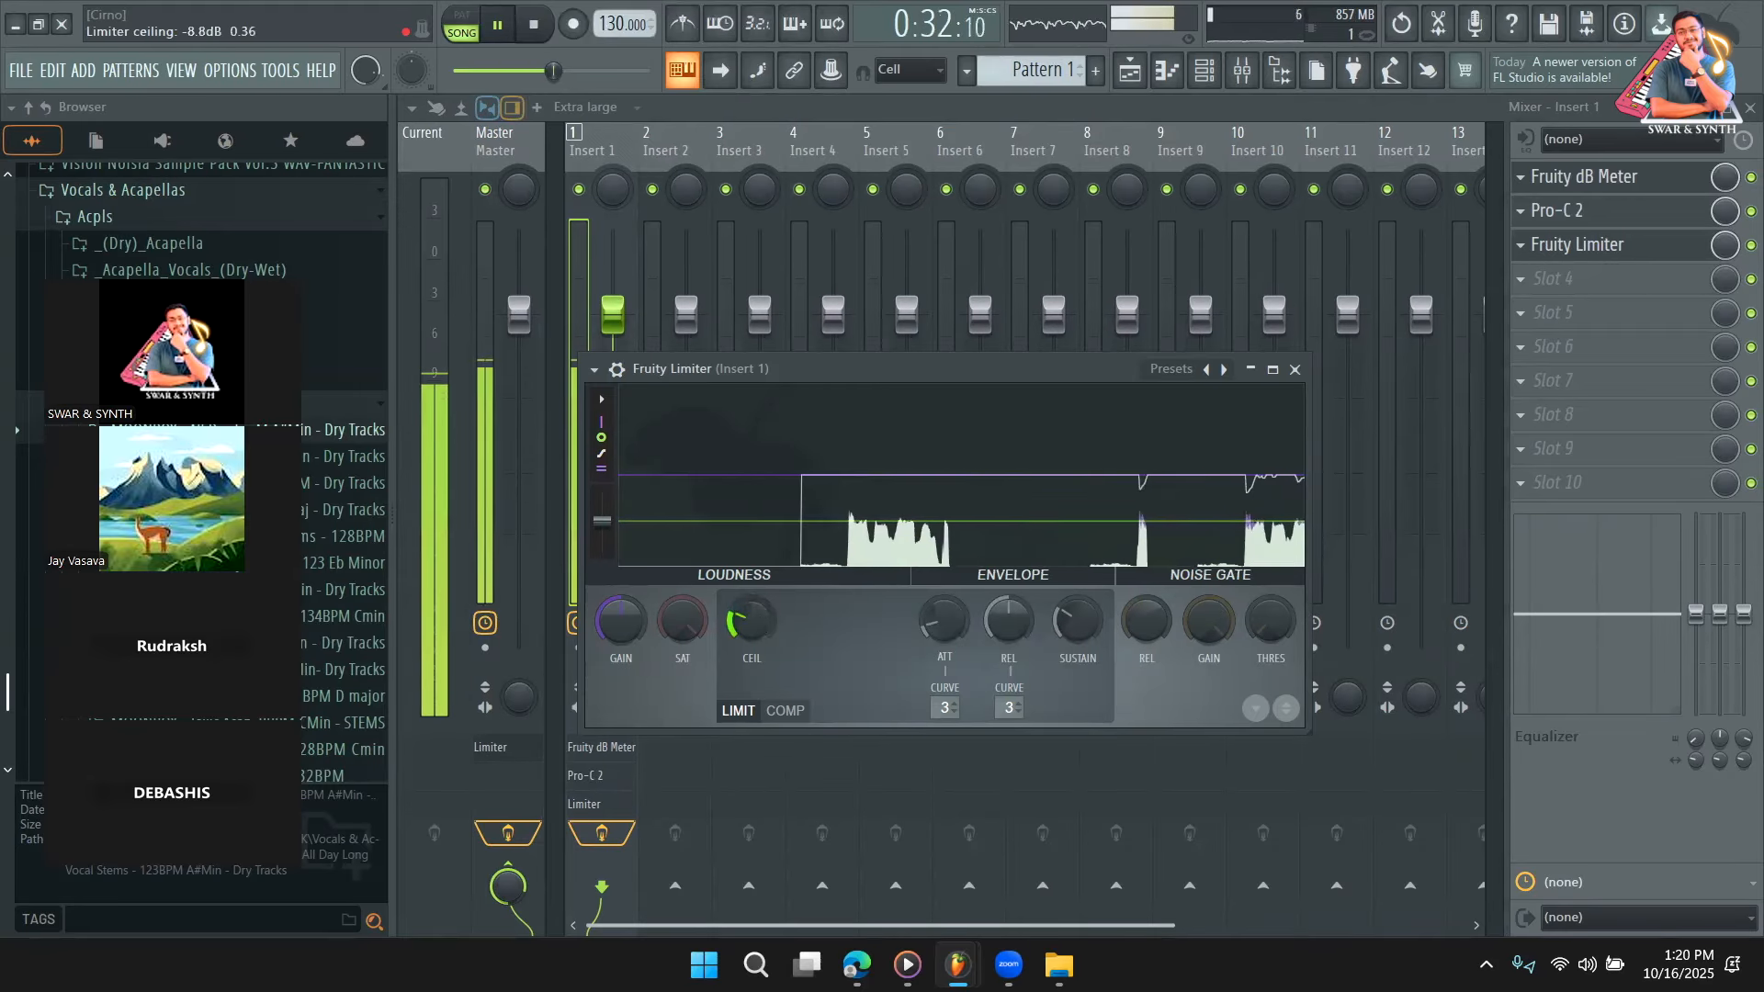
click(1642, 246)
click(1641, 246)
click(1642, 184)
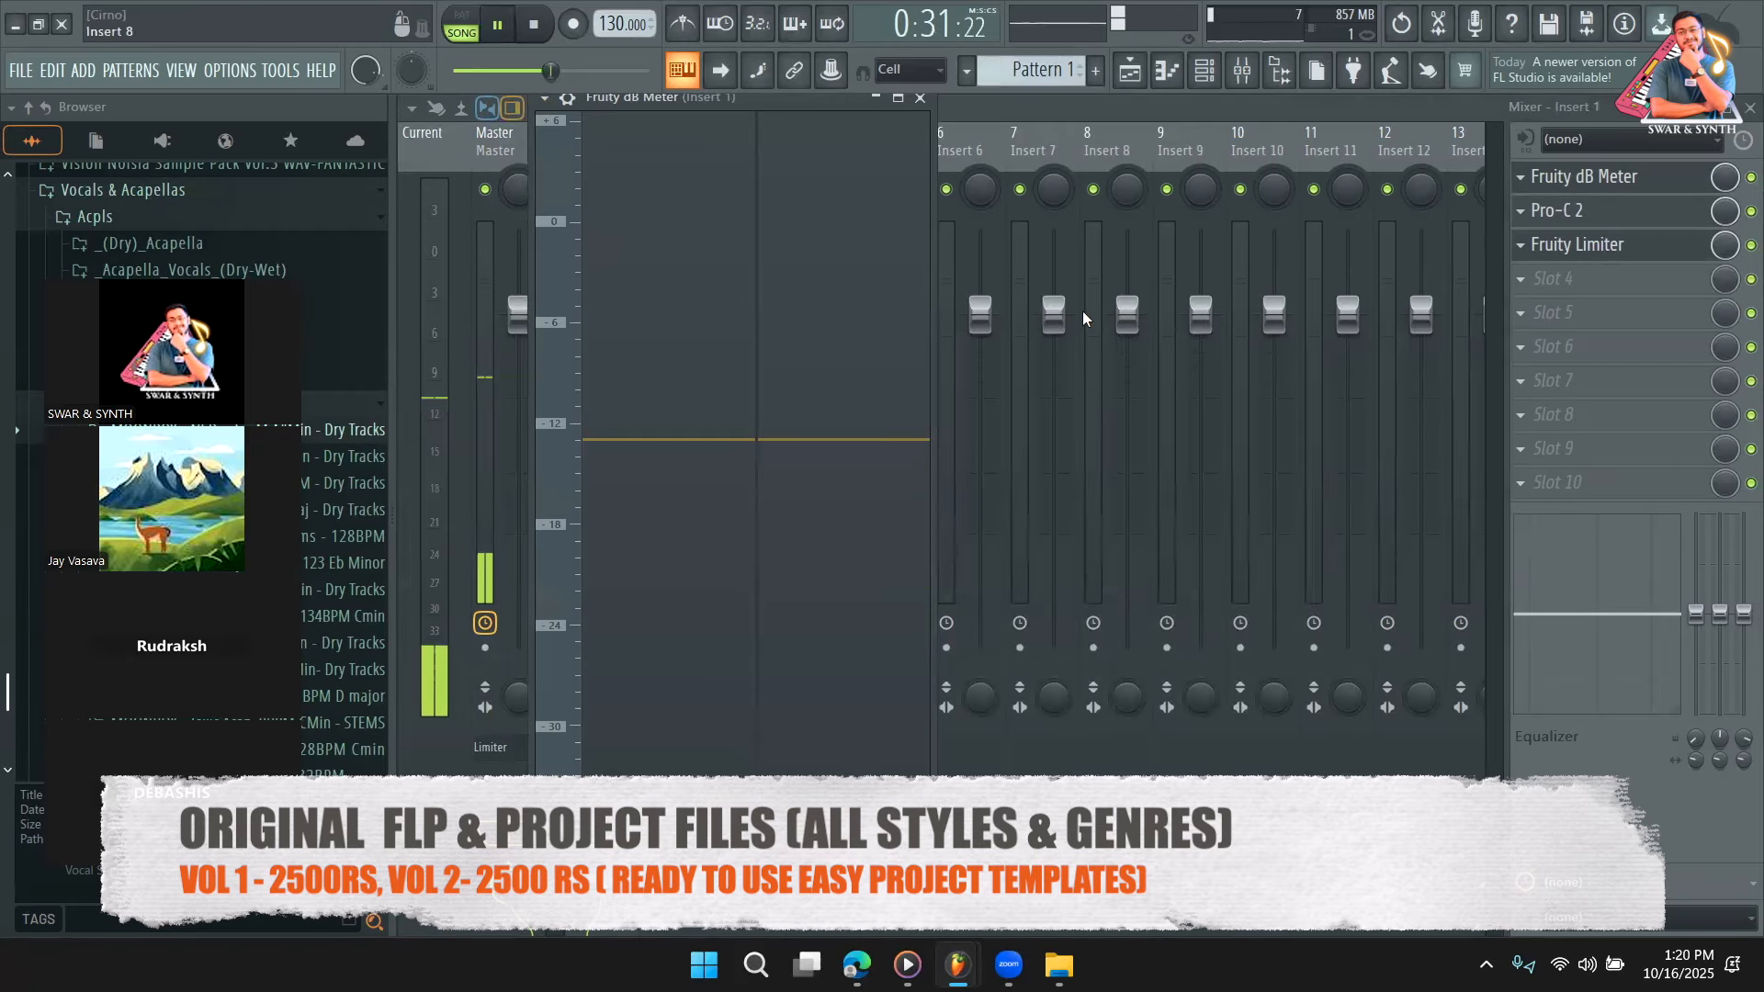
key(space)
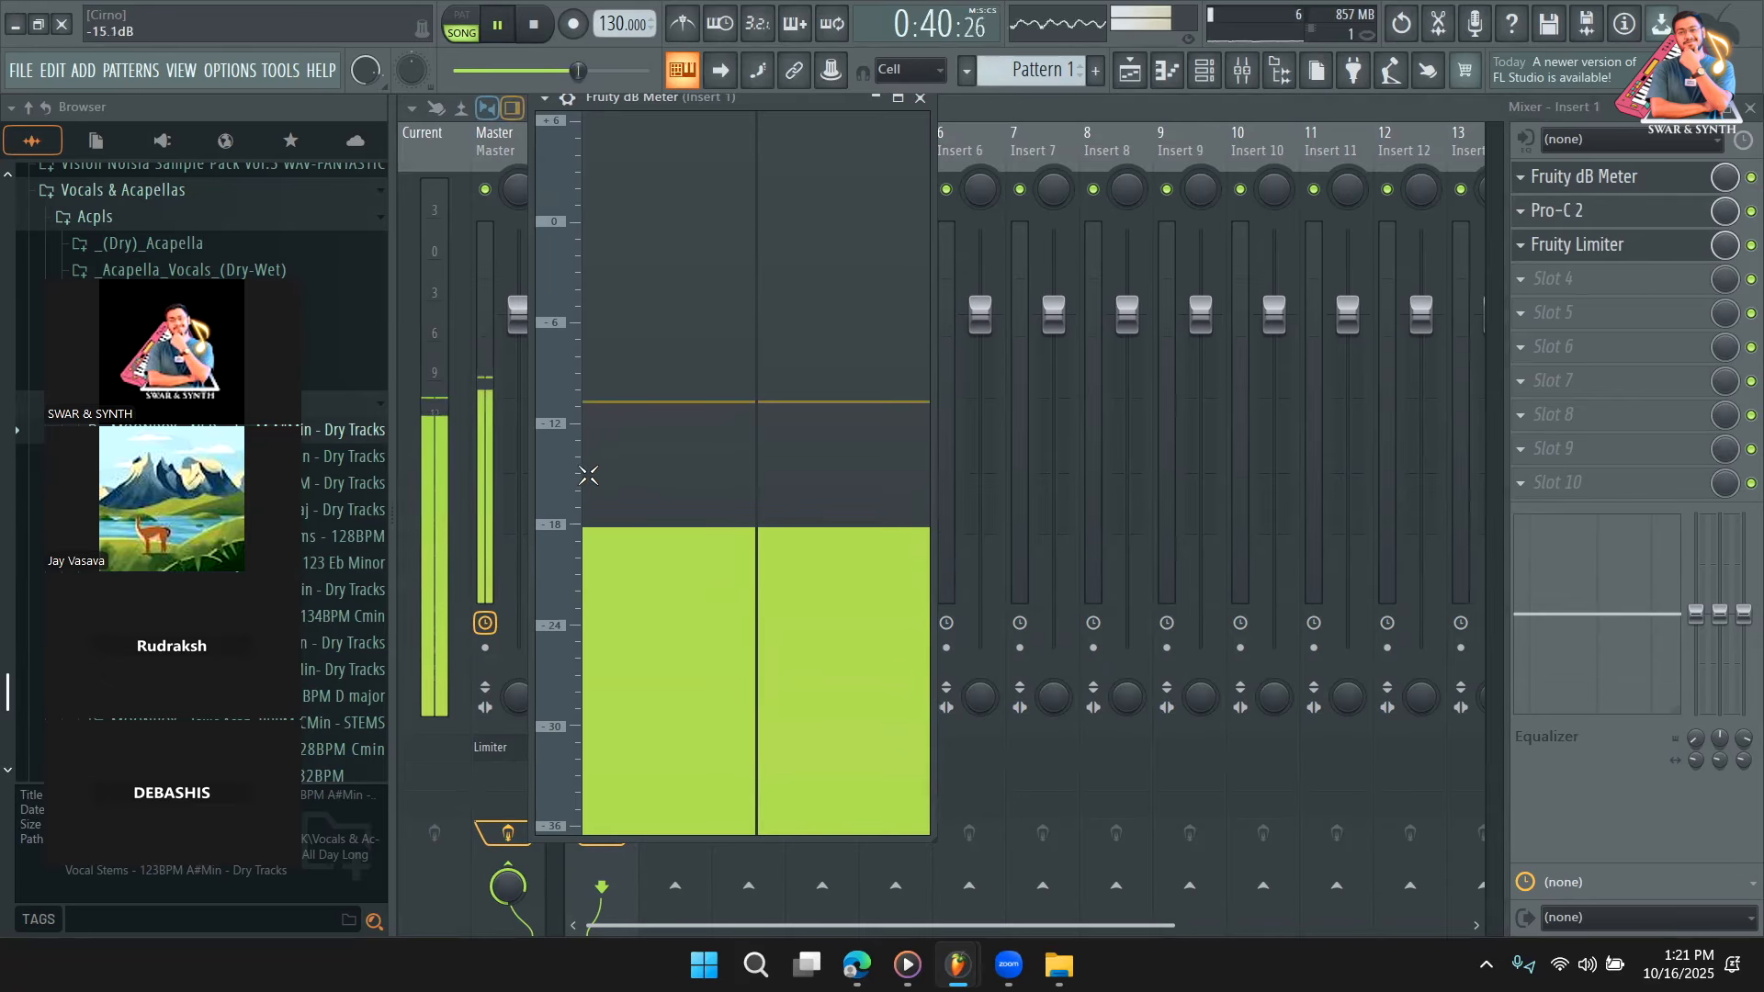
Lower the Fruity Limiter ceiling to -11.4 dB and check the vocal's level on Fruity dB Meter.
click(1578, 245)
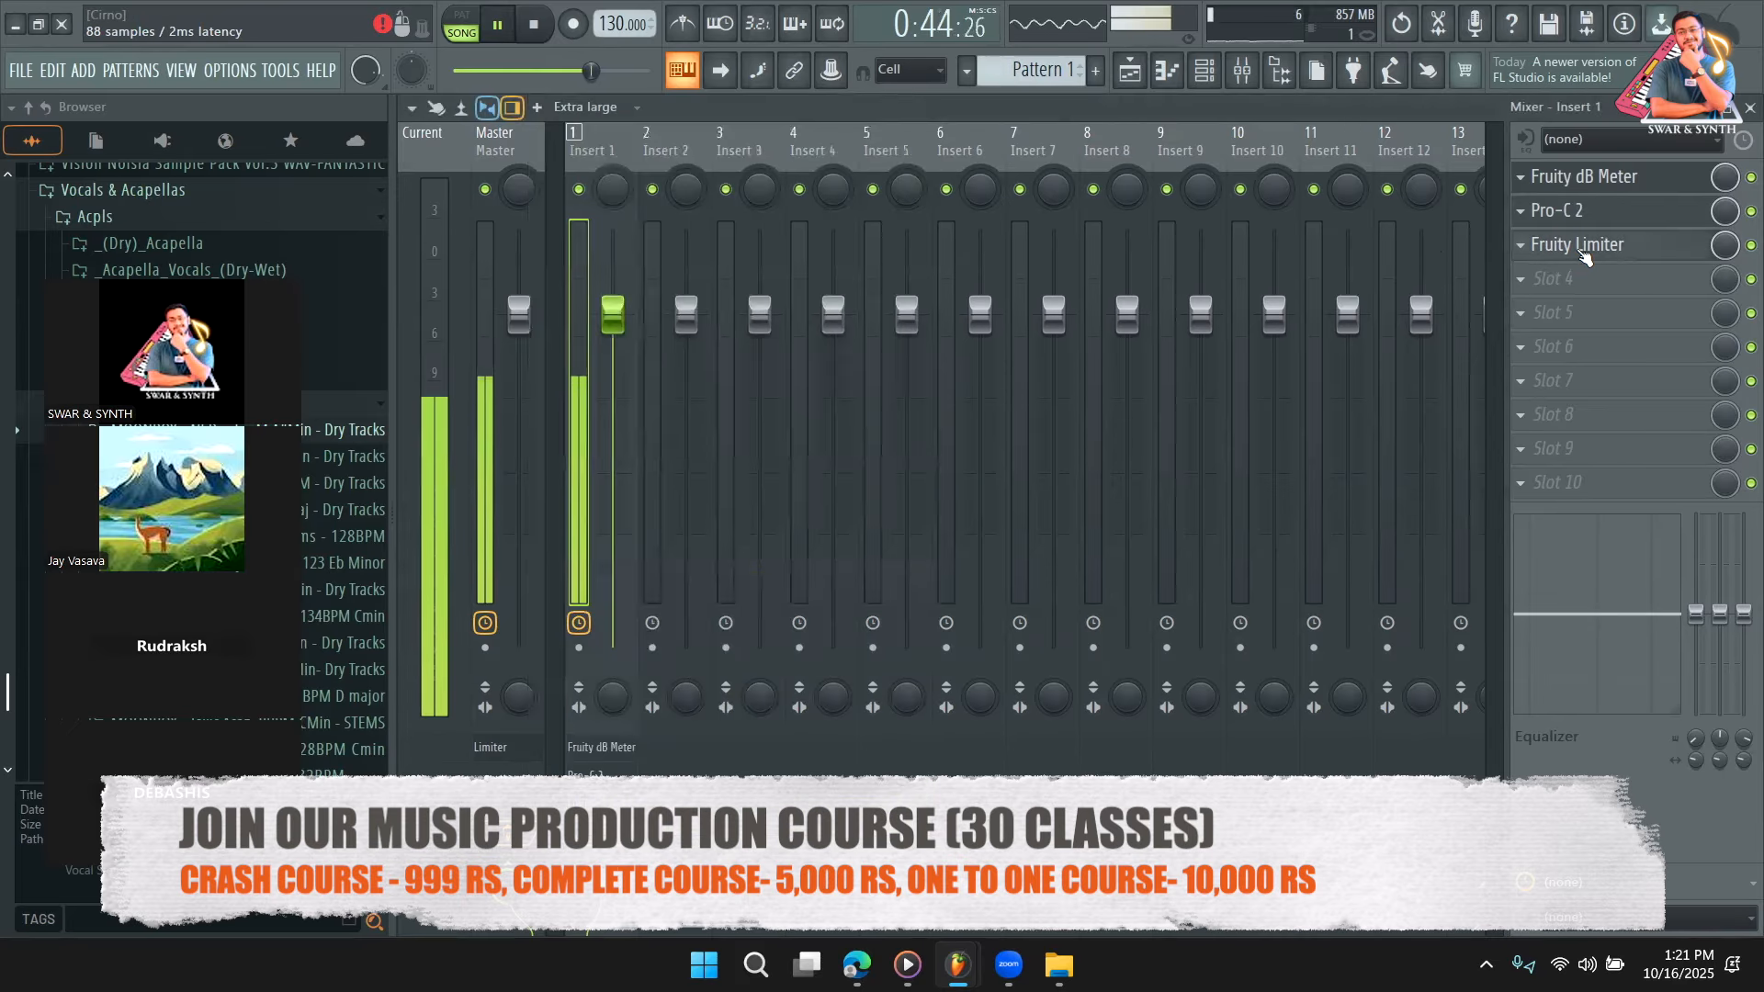
key(space)
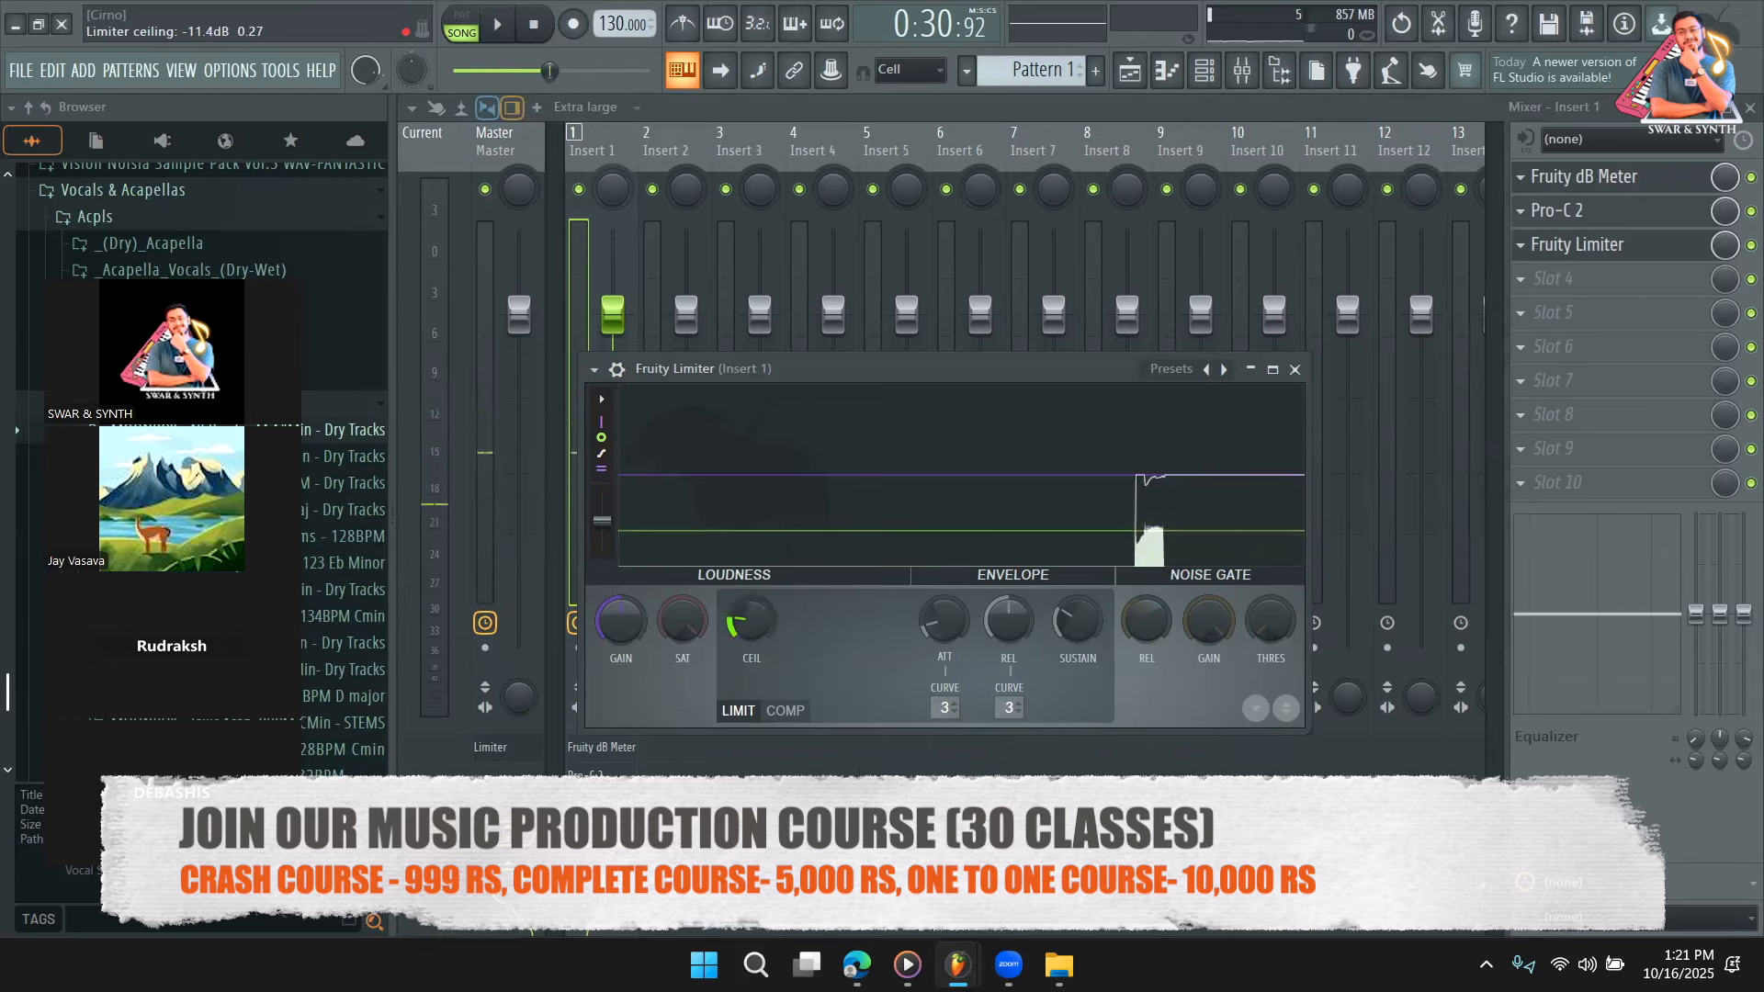
click(1607, 195)
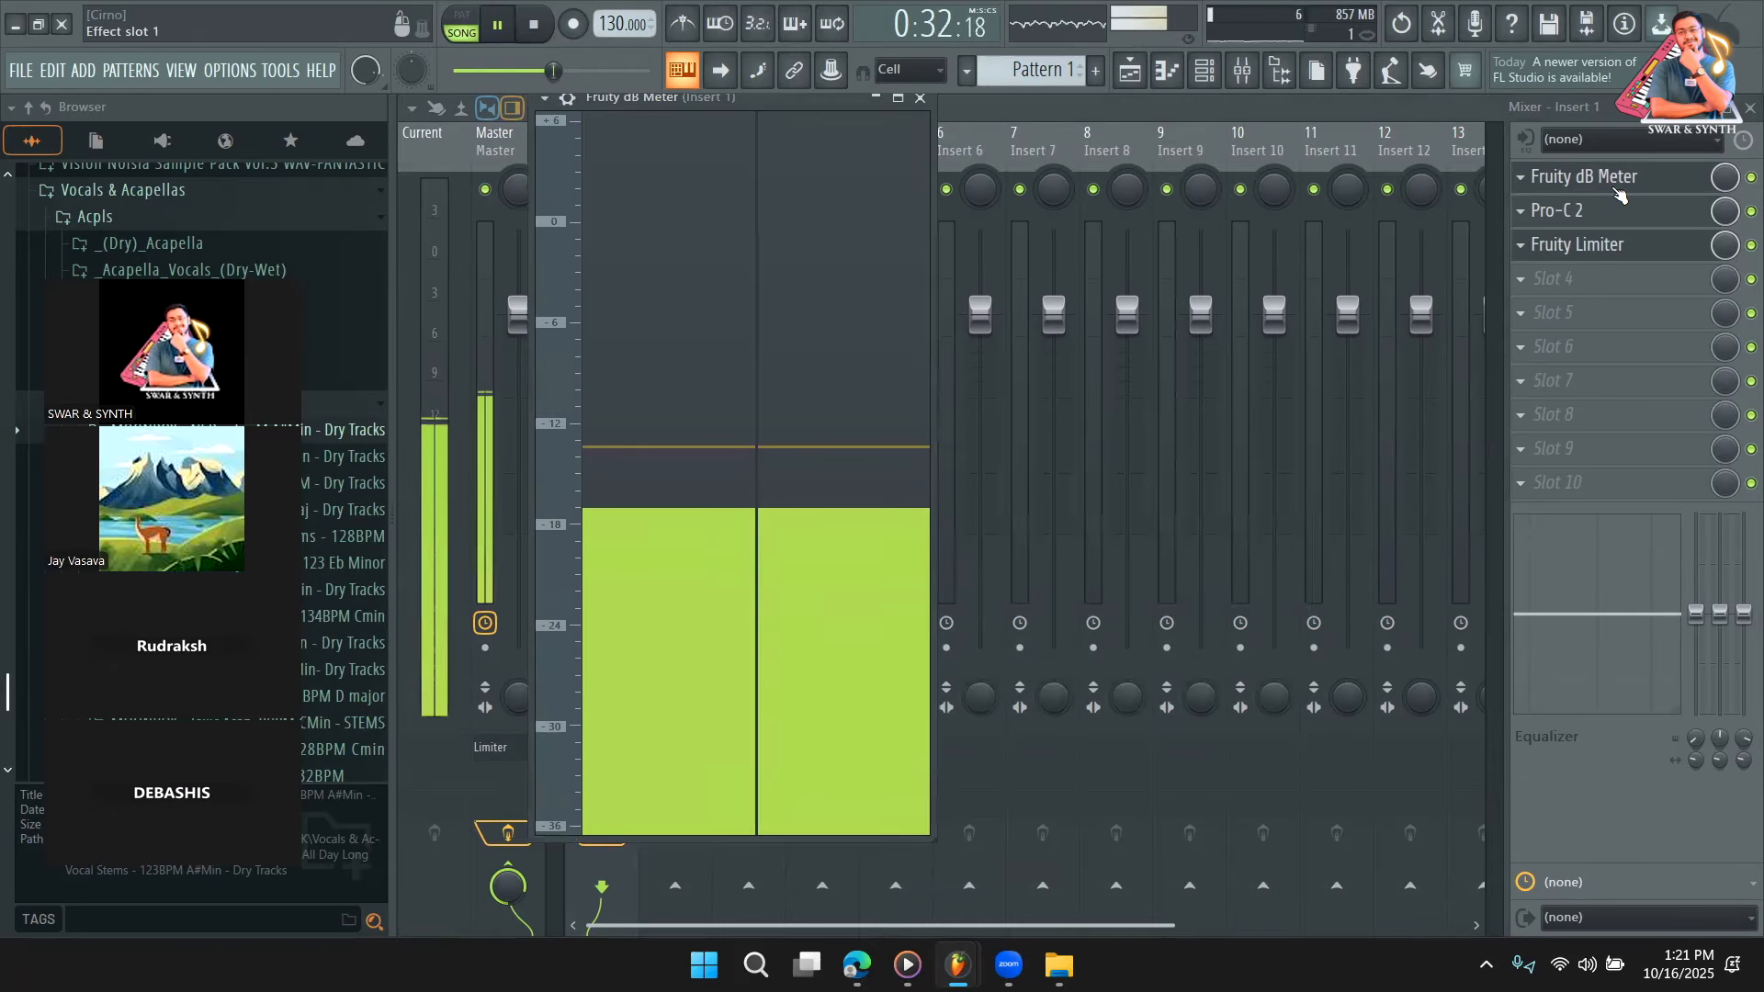
key(space)
Move the playhead to about bar 24 and play the compressed, limited vocal while watching Fruity dB Meter.
click(1126, 79)
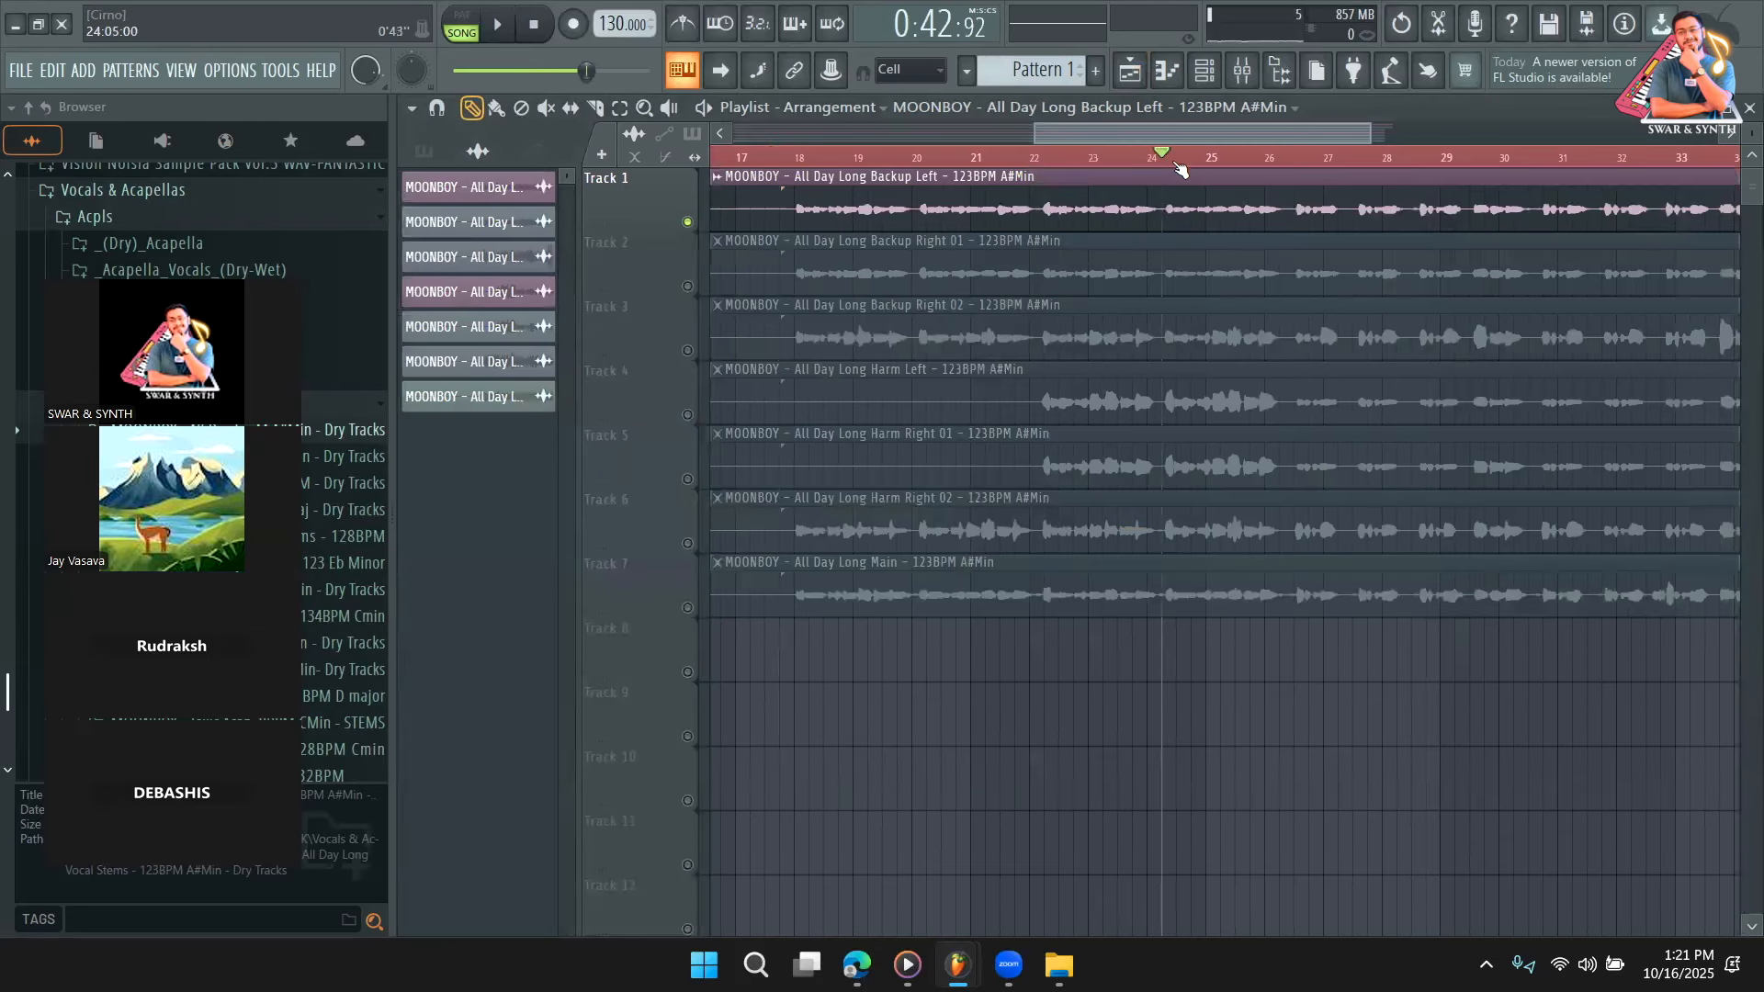
click(1247, 77)
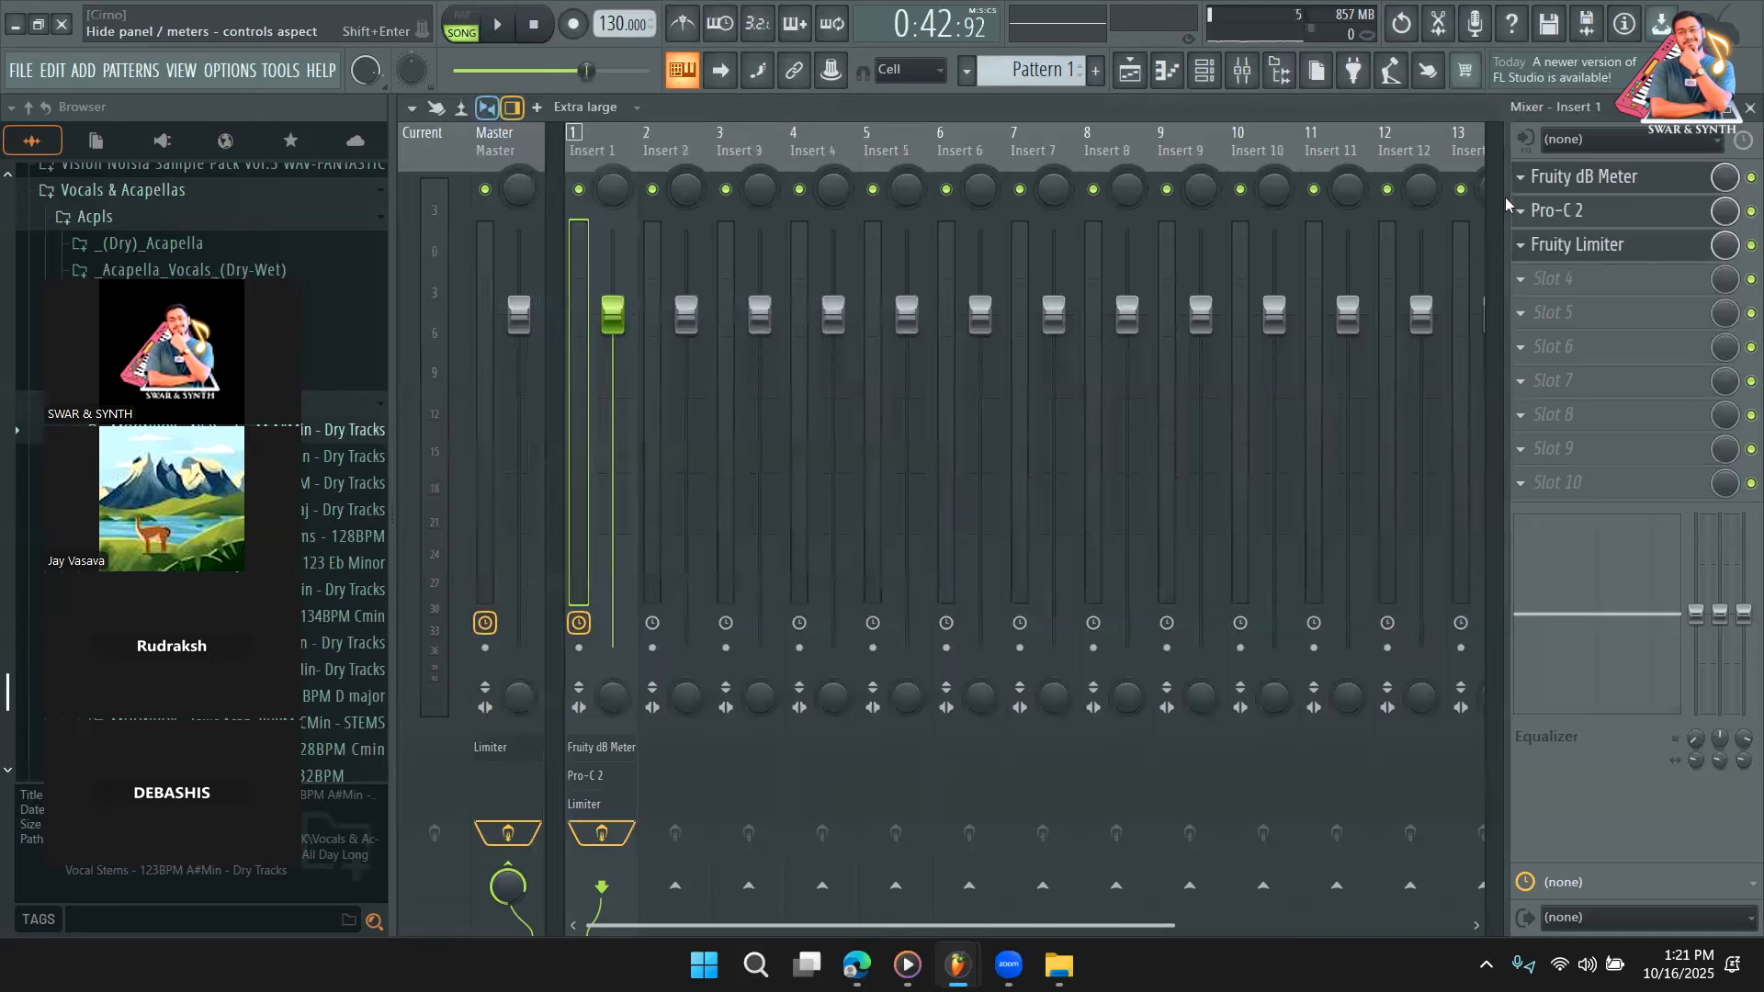
click(1612, 177)
key(space)
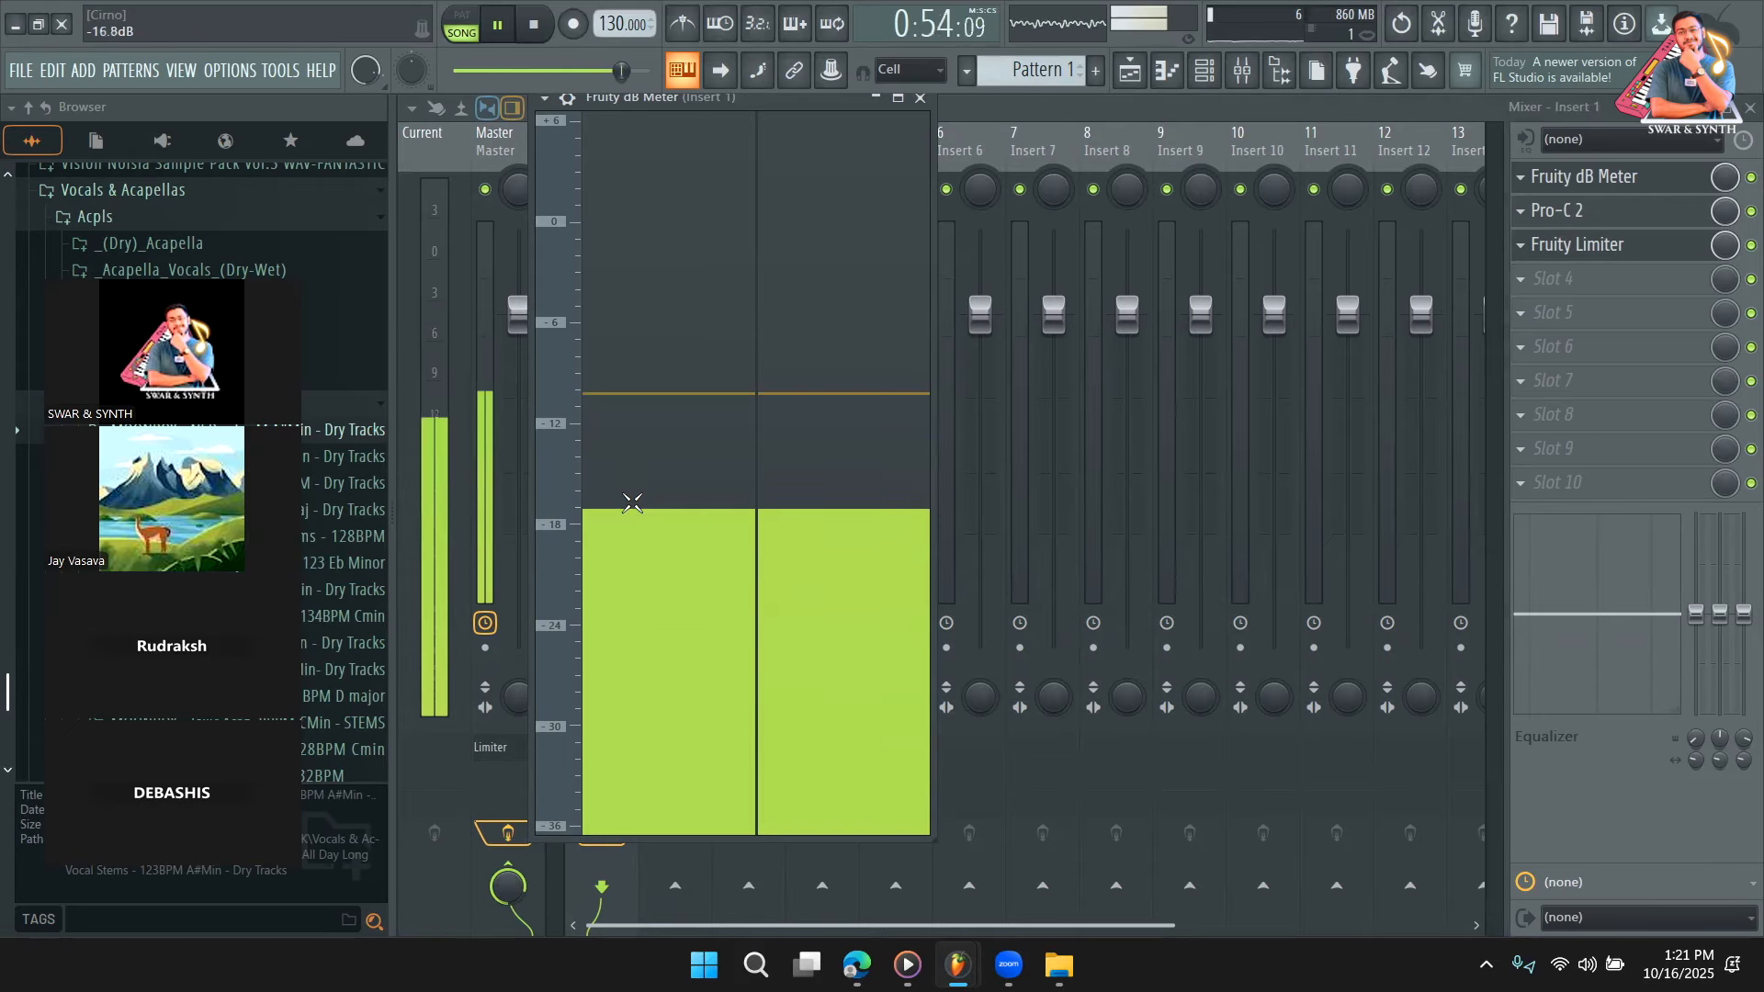
key(space)
Bypass Pro-C 2 and Fruity Limiter, and replay the unprocessed vocal from about bar 24 on Fruity dB Meter.
click(1750, 211)
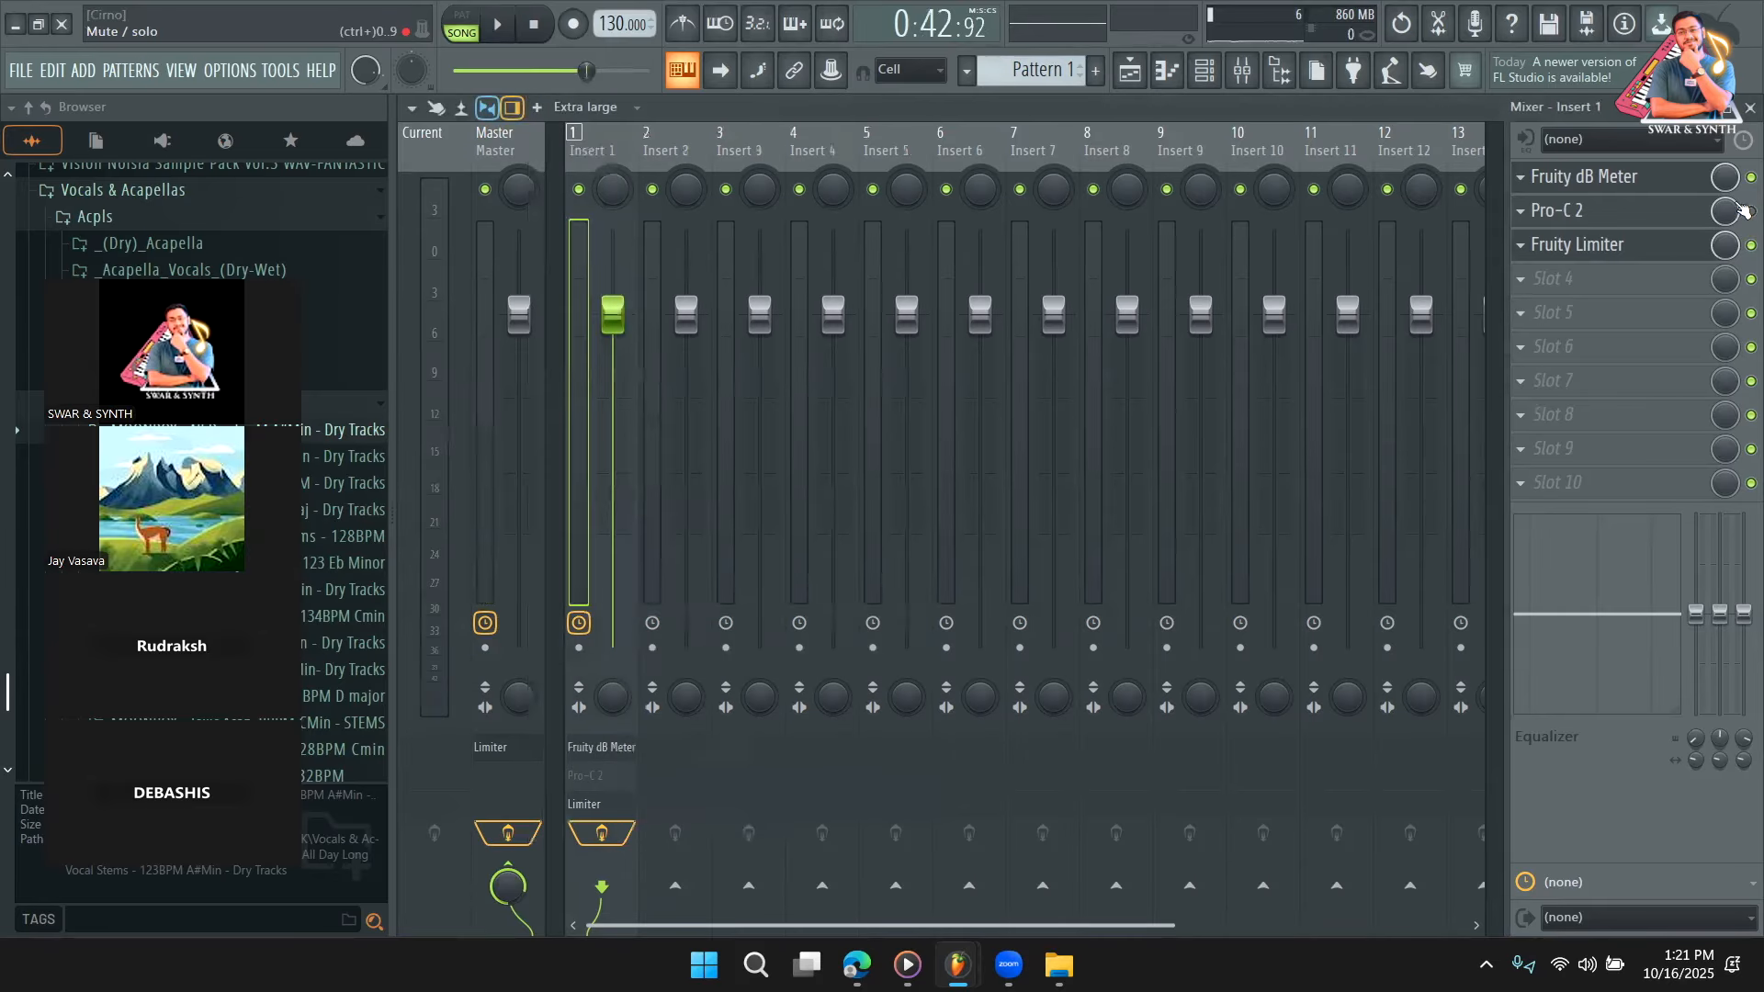
click(1659, 191)
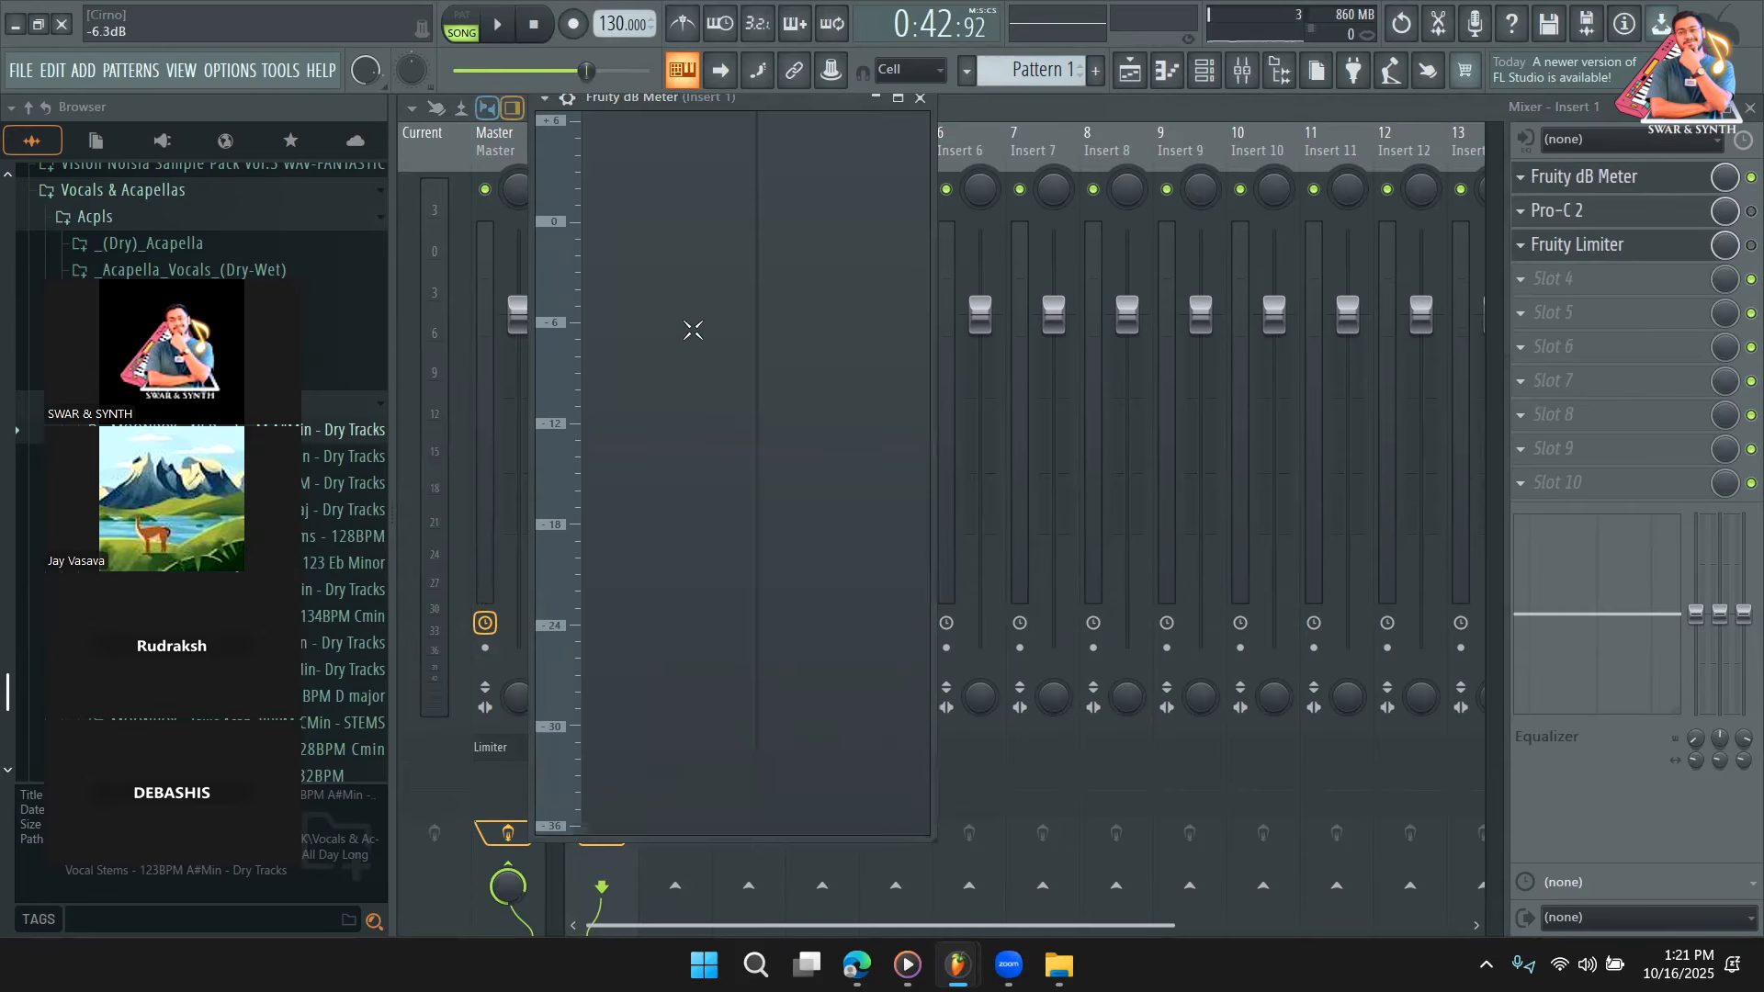
key(space)
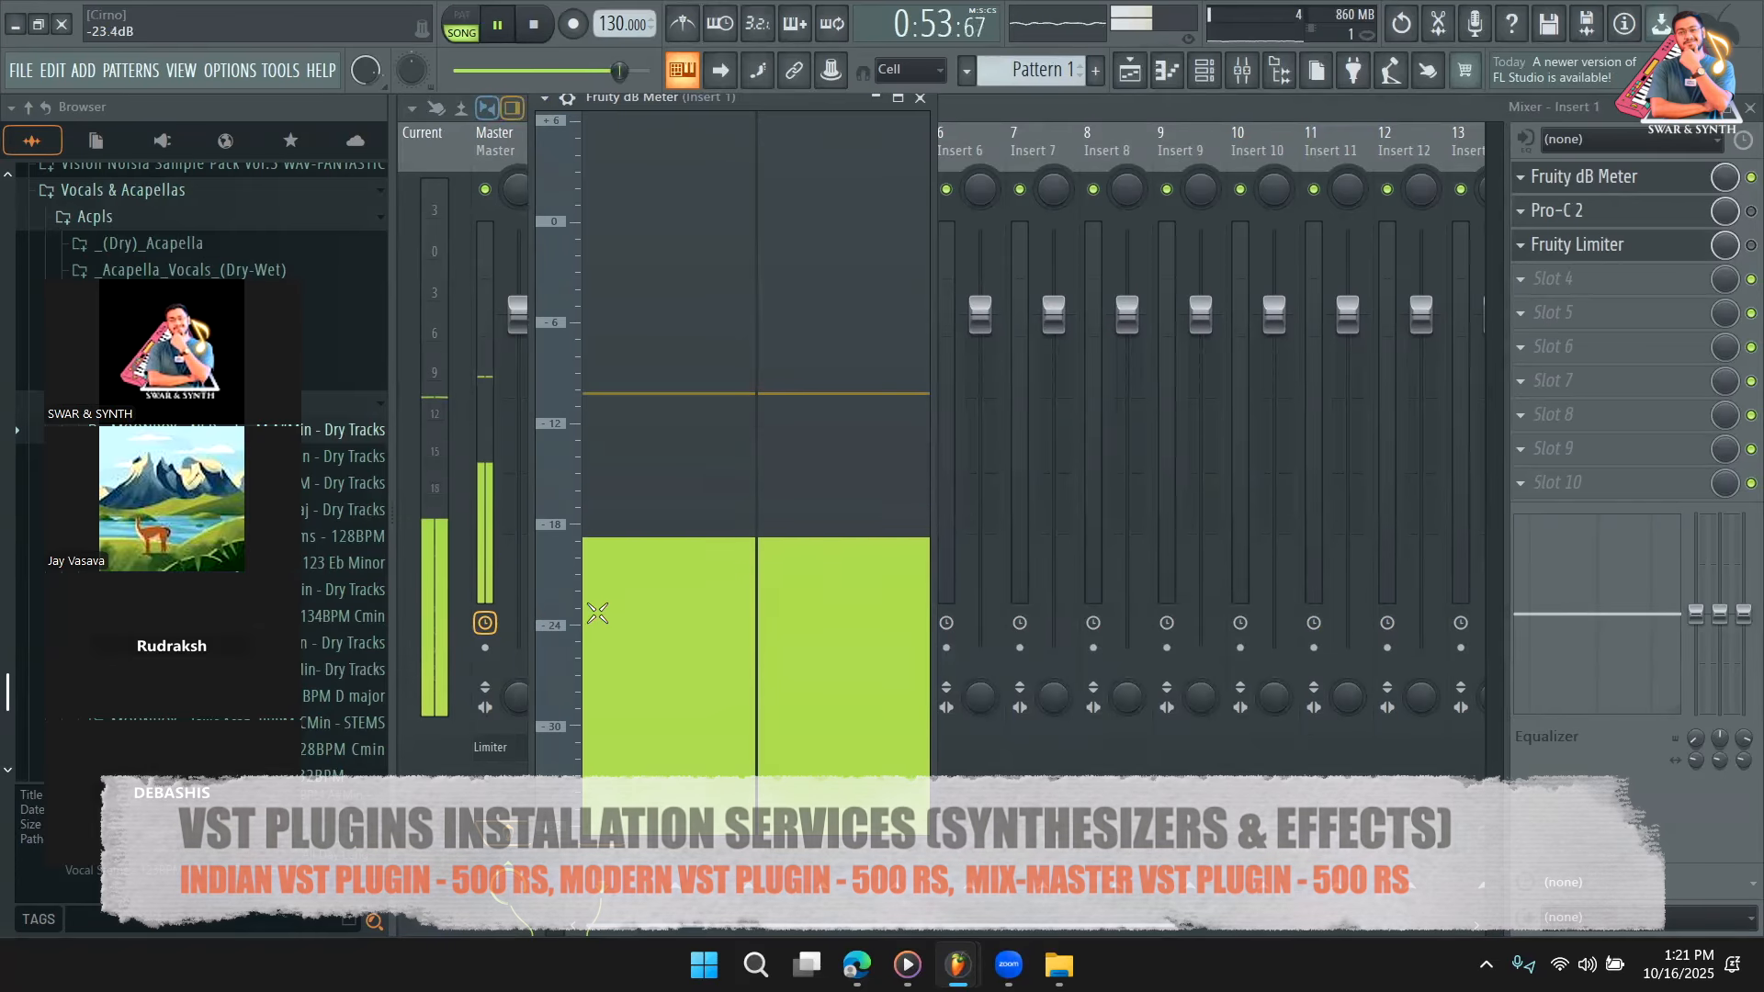
key(space)
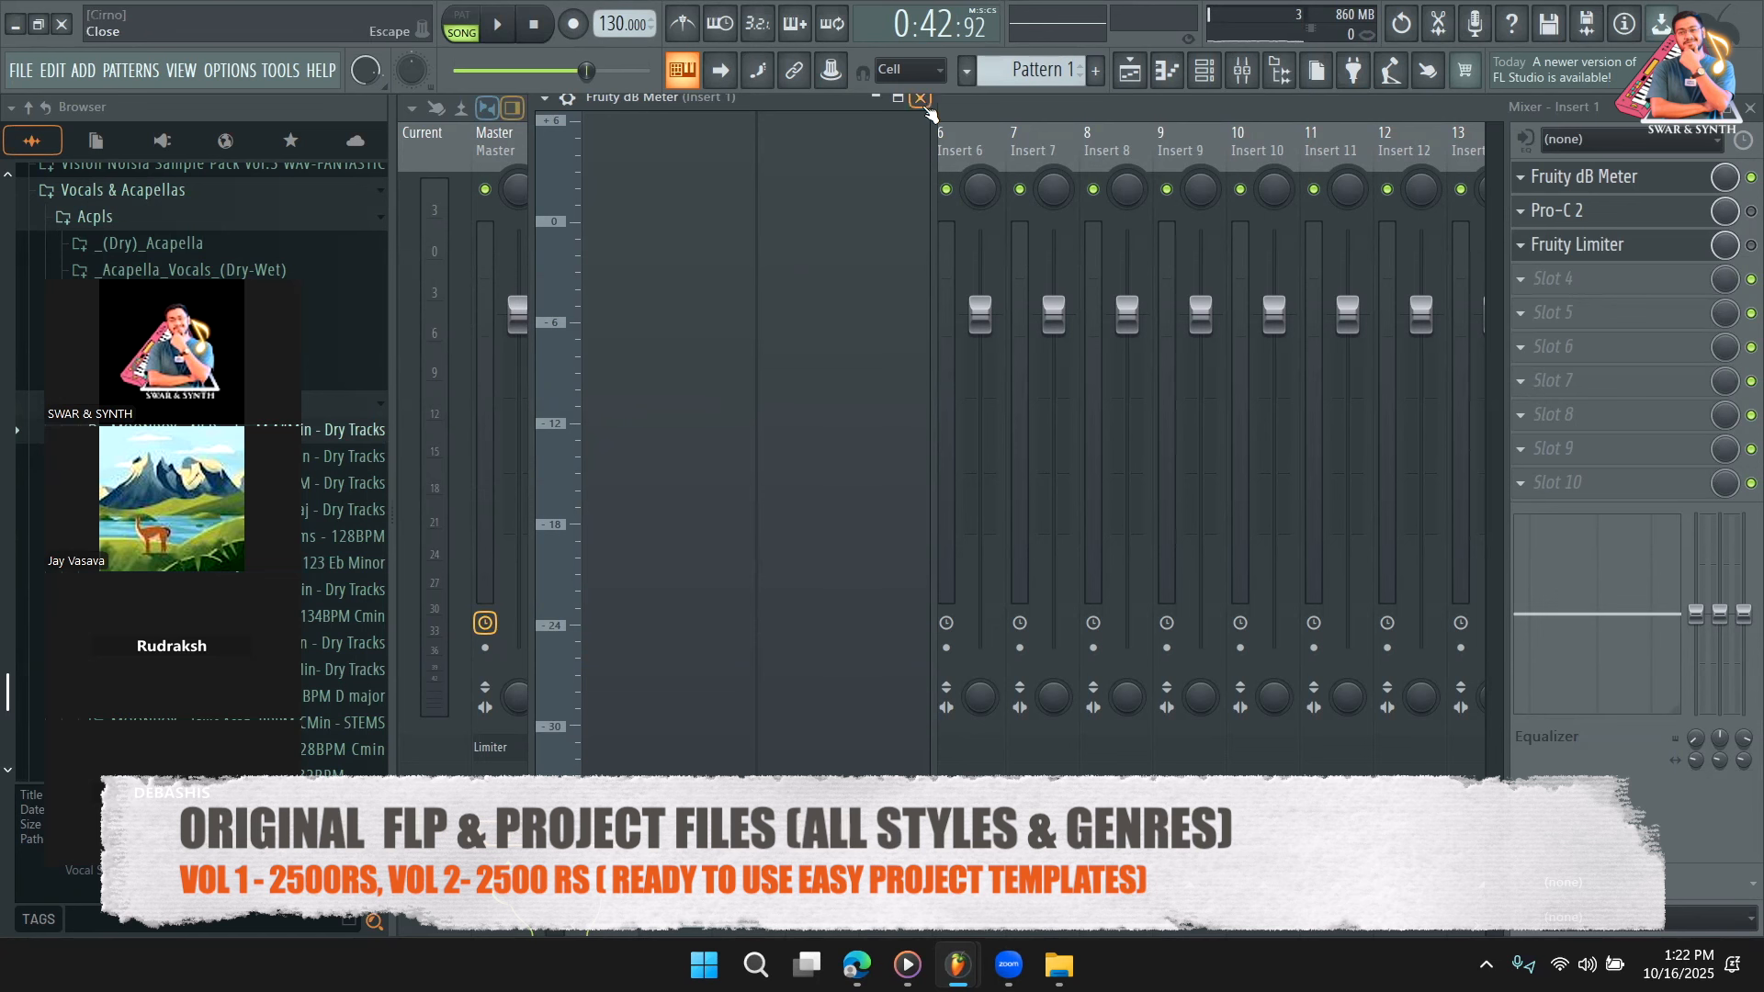
Close Fruity dB Meter and play the unprocessed Backup Left vocal from about bar 18 in the Playlist.
click(920, 99)
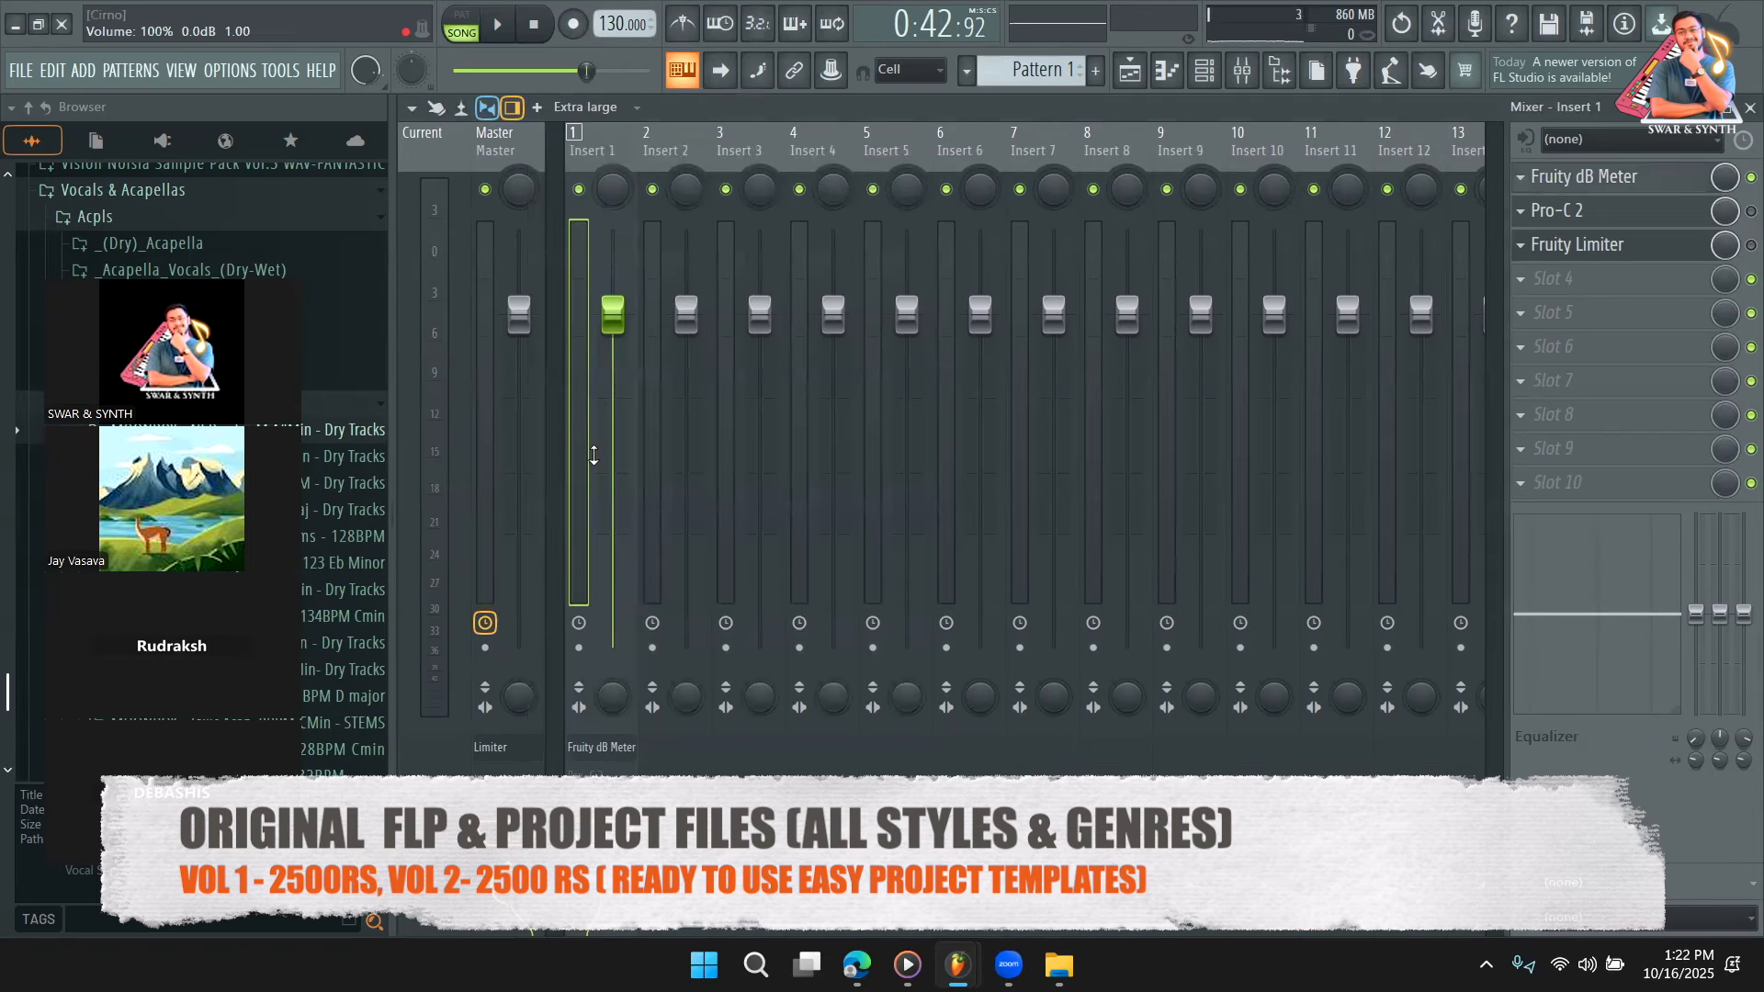
click(1126, 74)
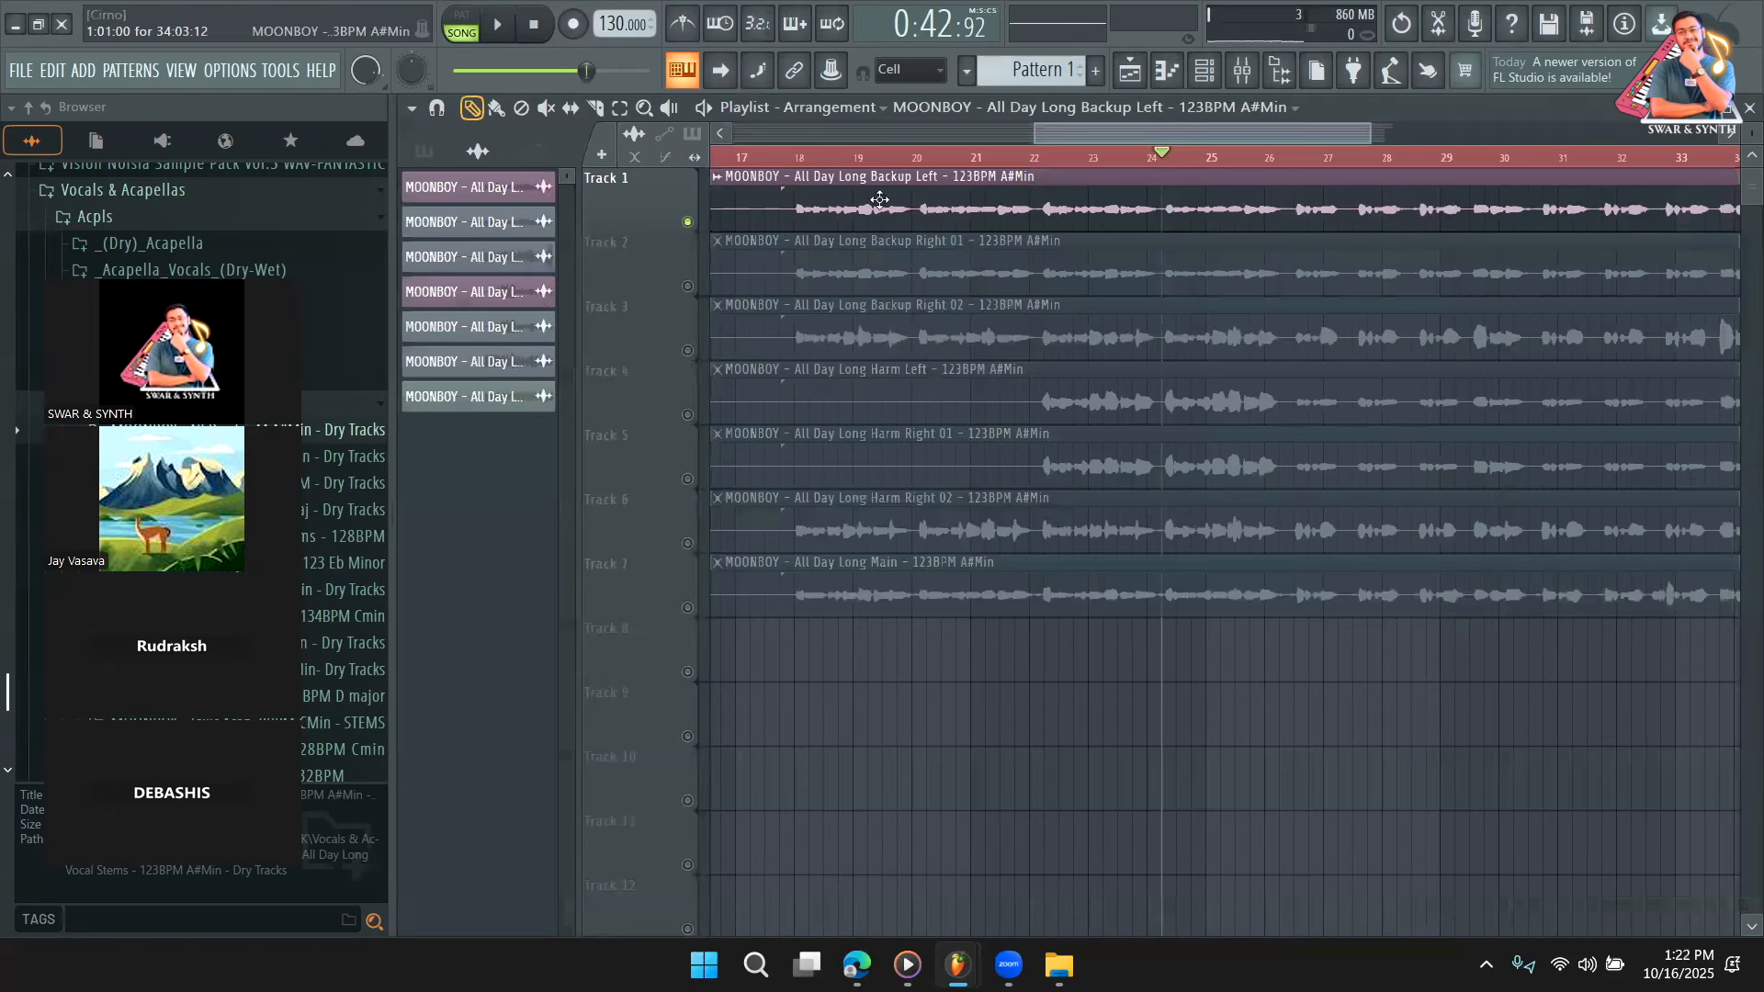
key(space)
key(space)
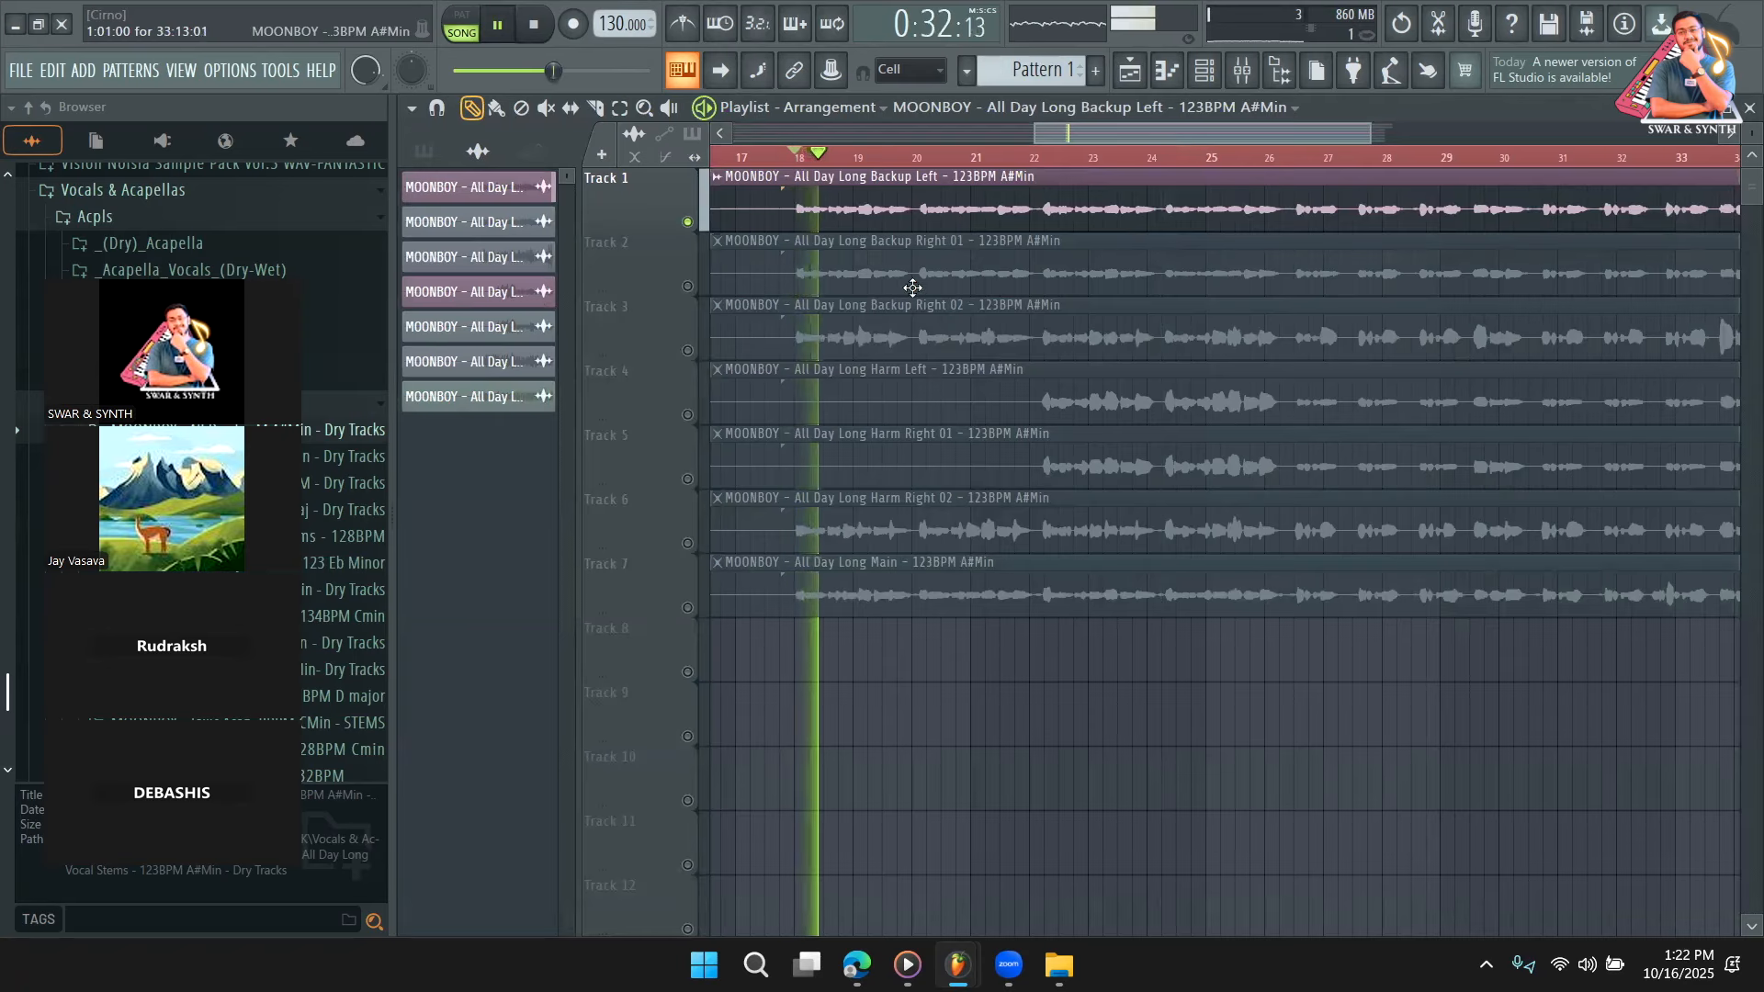
Enable the Backup Right 01 vocal on Track 2, mute Track 1, and audition Track 2 by itself.
click(689, 287)
key(space)
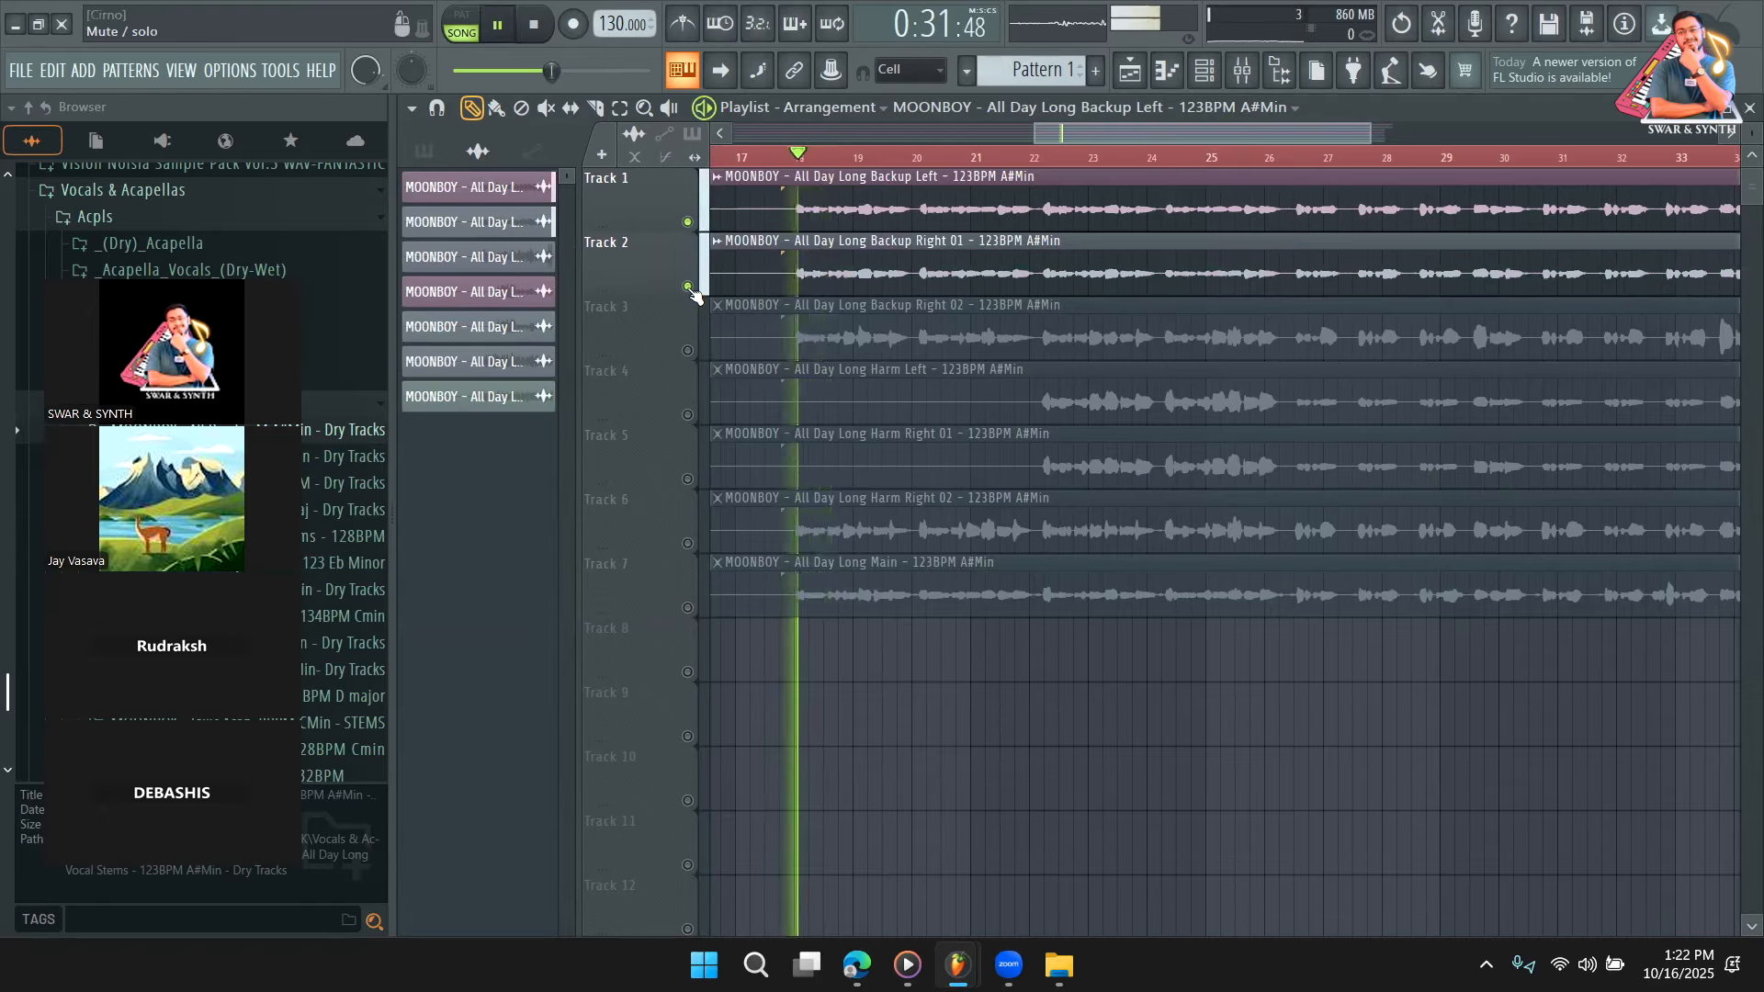
click(687, 222)
key(space)
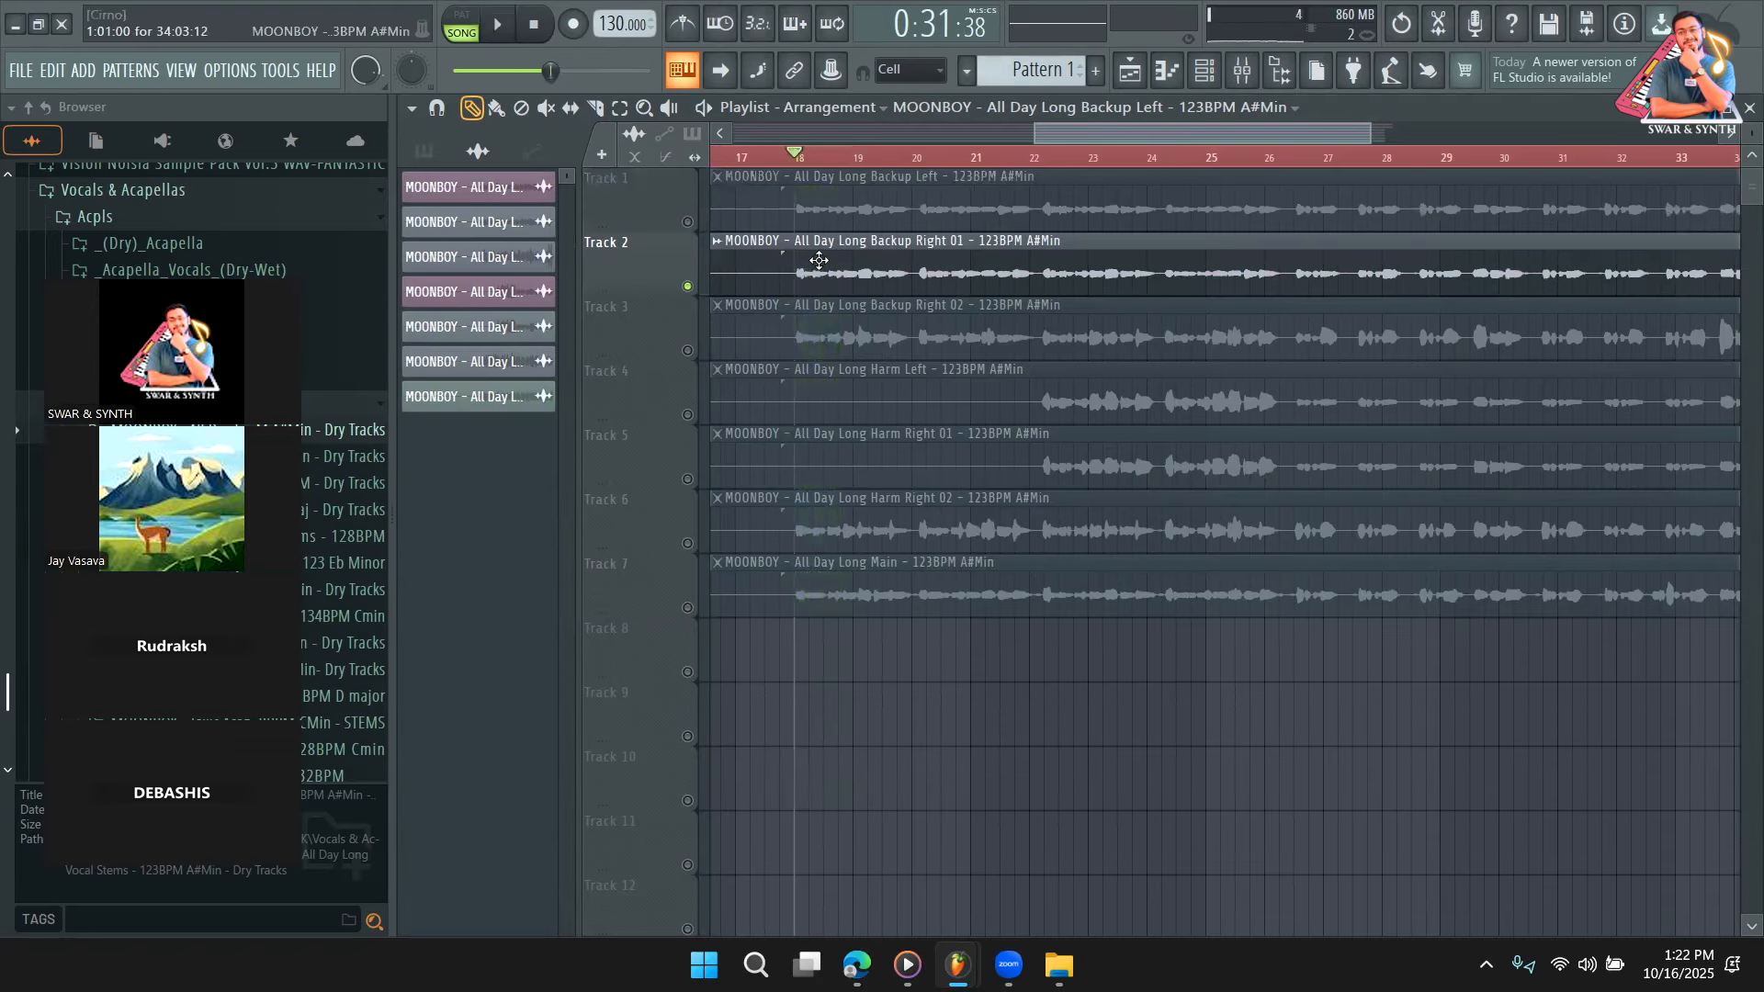
Briefly audition the Backup Right 02 vocal on Track 3 and the Harm Right 02 vocal on Track 6, muting each again.
click(687, 350)
key(space)
click(687, 350)
key(space)
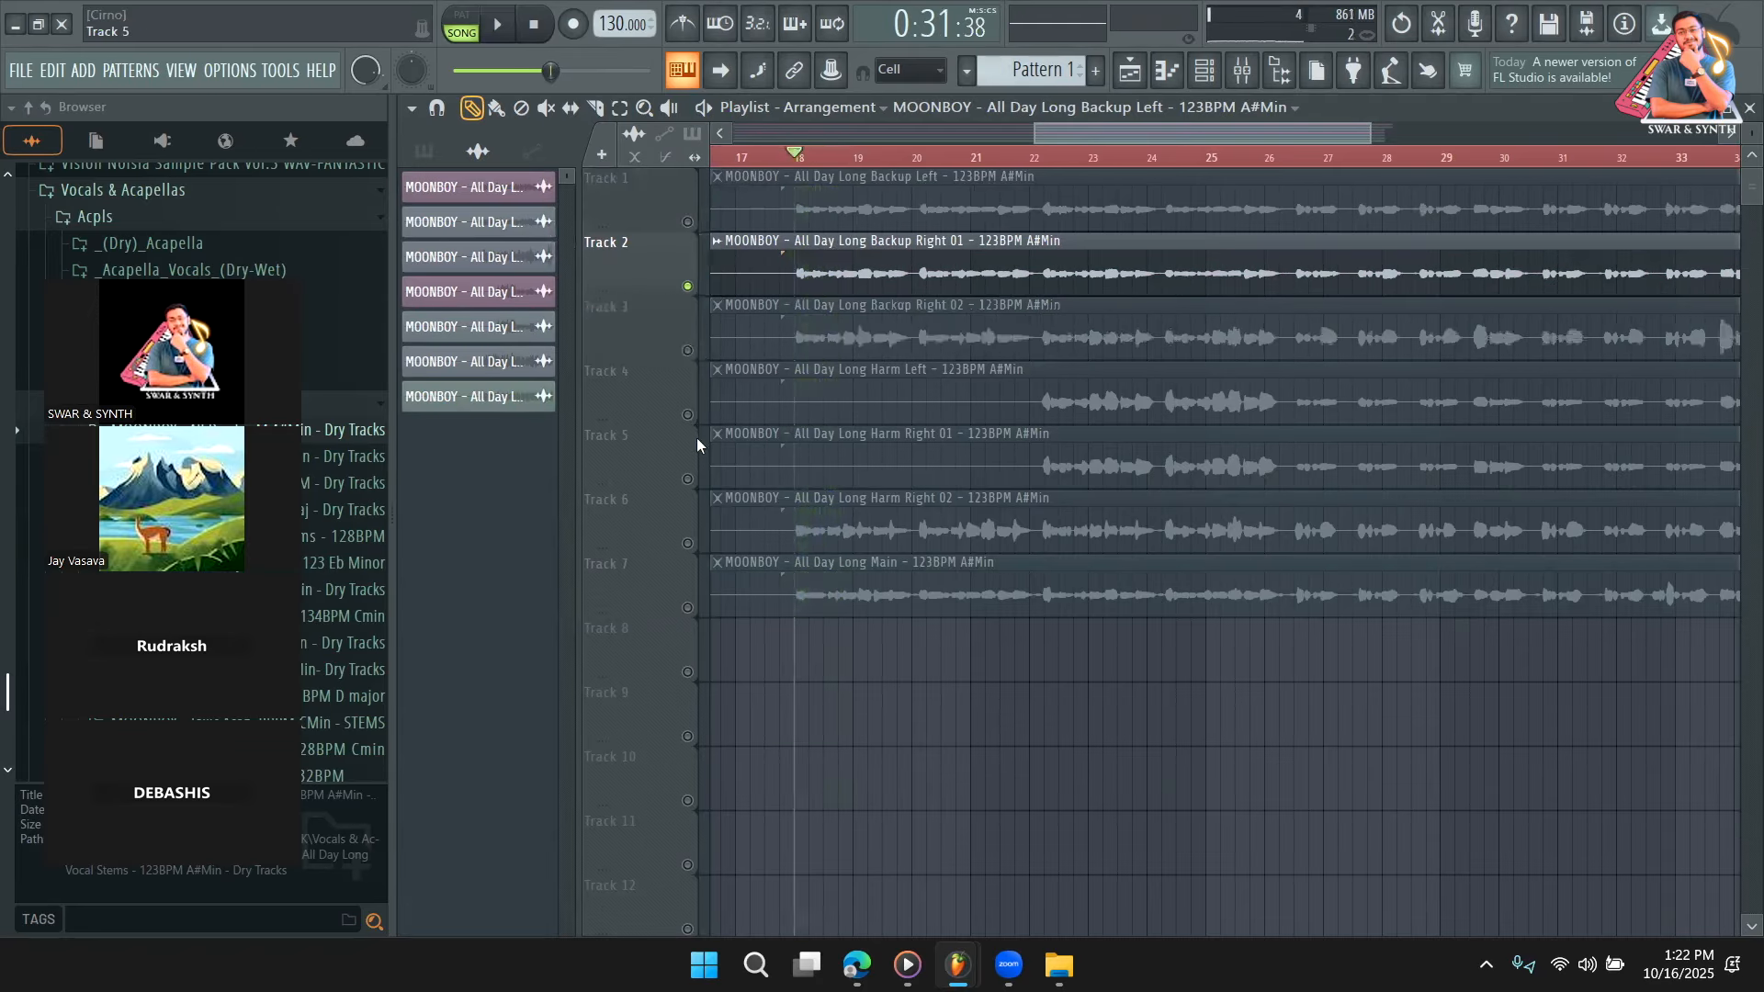
click(687, 543)
key(space)
click(687, 543)
key(space)
Enable the Main vocal on Track 7 and play it together with Backup Right 01.
click(687, 607)
key(space)
key(space)
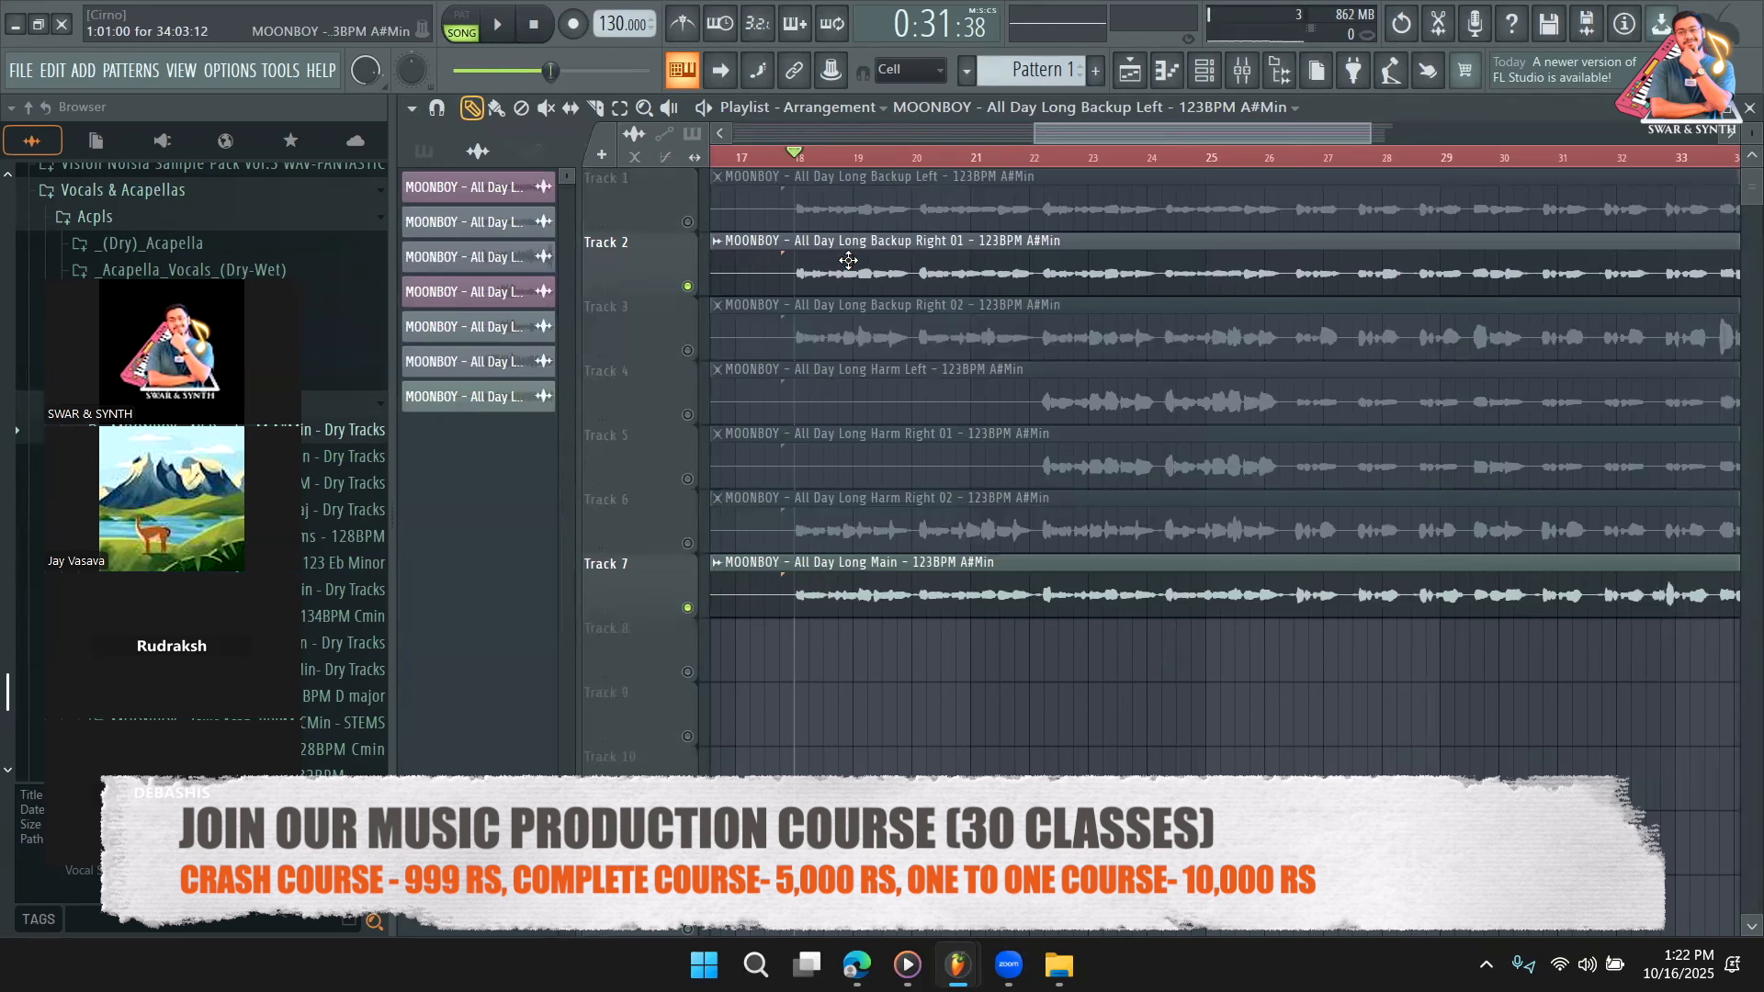
Insert an empty track directly below Backup Right 01 and move the Main vocal clip up onto Track 3.
right_click(622, 328)
click(690, 785)
drag(737, 662, 727, 305)
Pan the Backup Right 01 channel 43% left and the Main vocal channel 40% right.
double_click(846, 273)
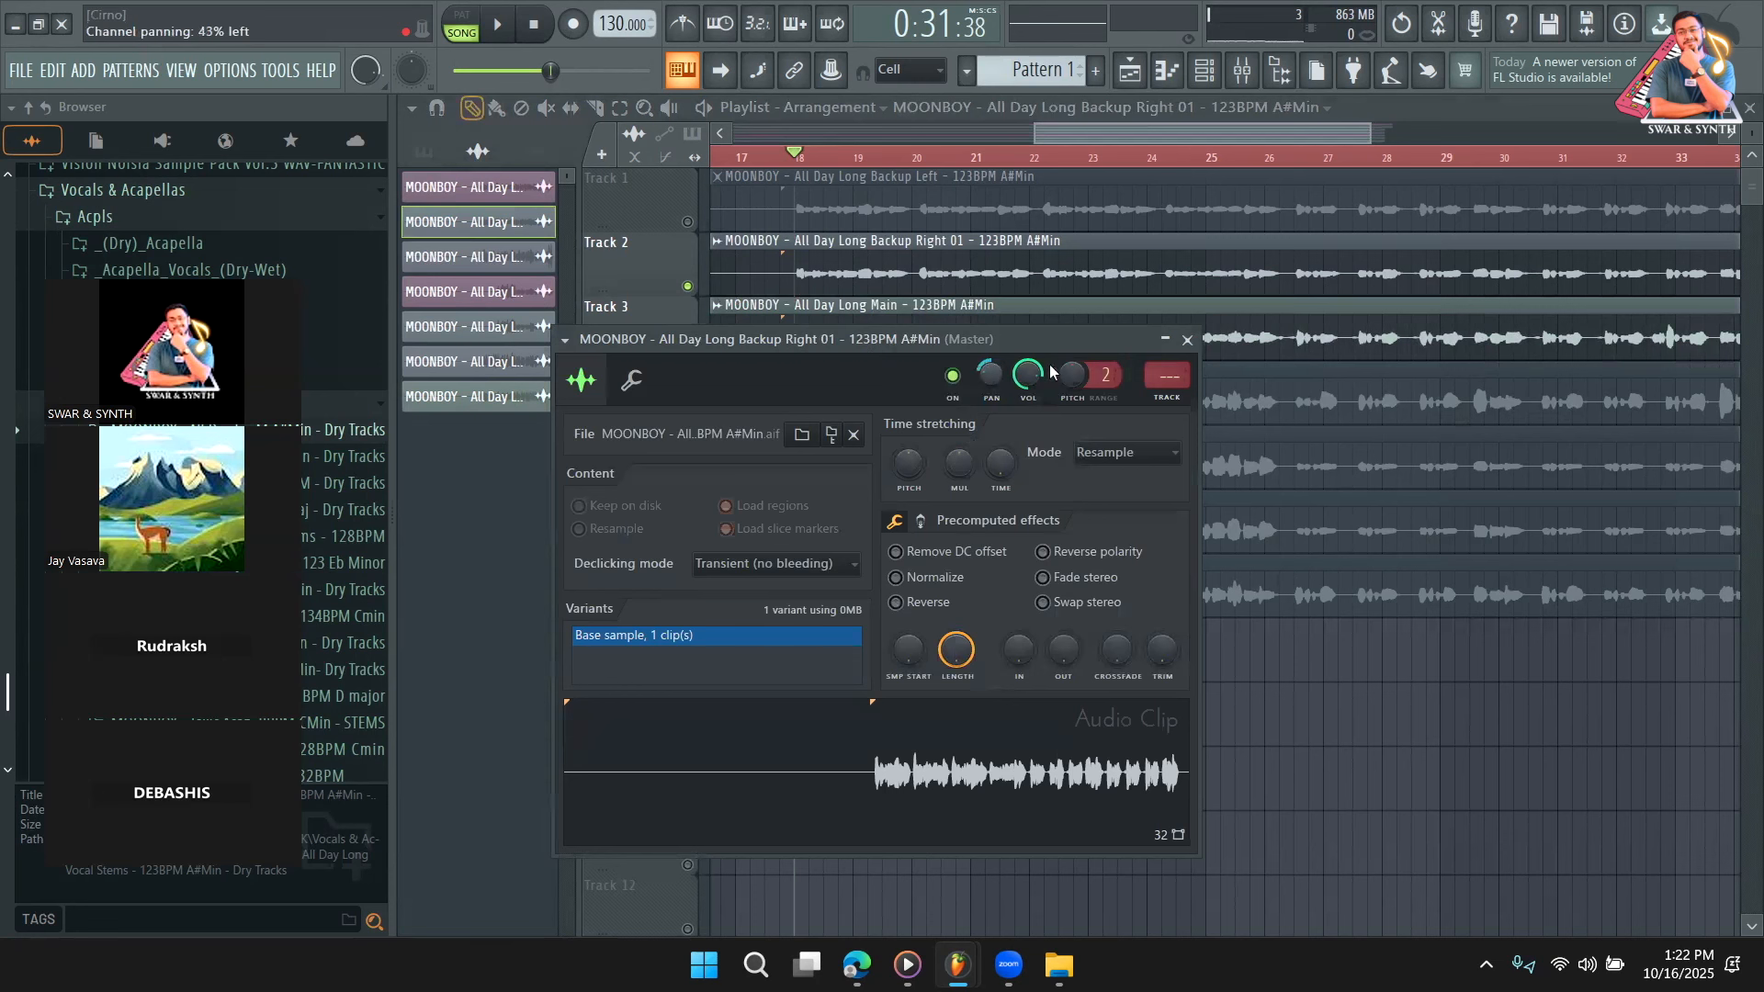
double_click(1369, 324)
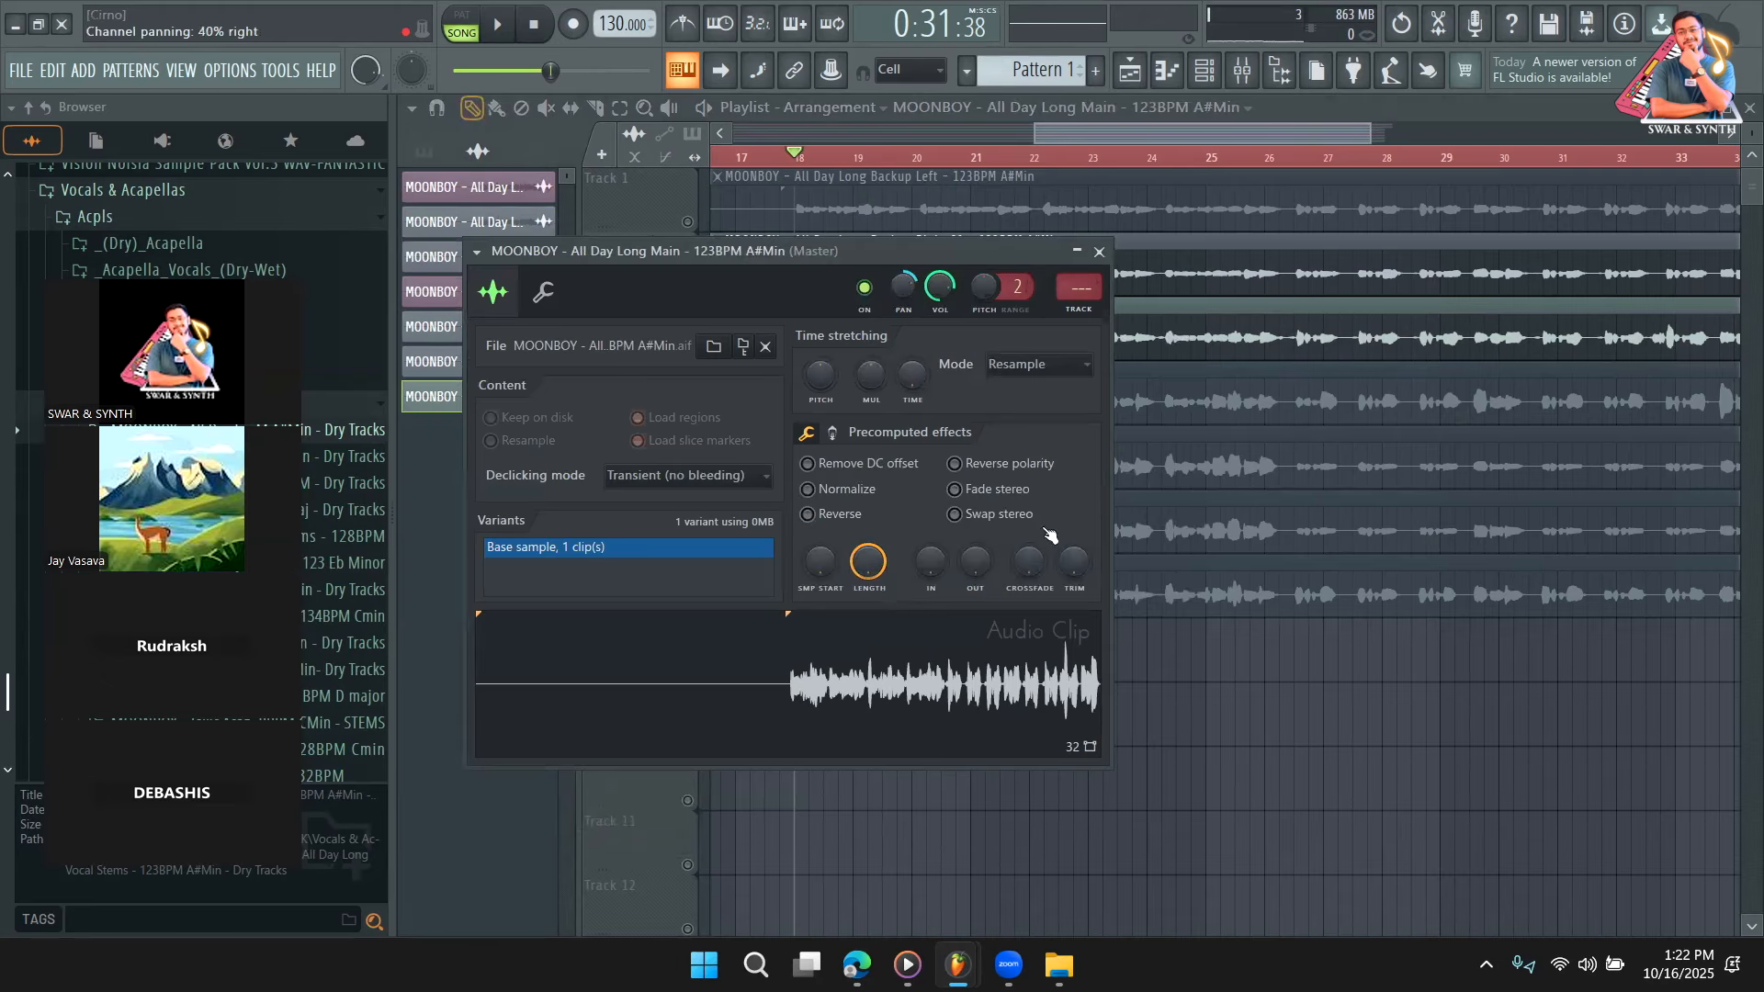
right_click(1378, 864)
Enable the Backup Left vocal on Track 1 and play it with the two panned vocals.
click(687, 222)
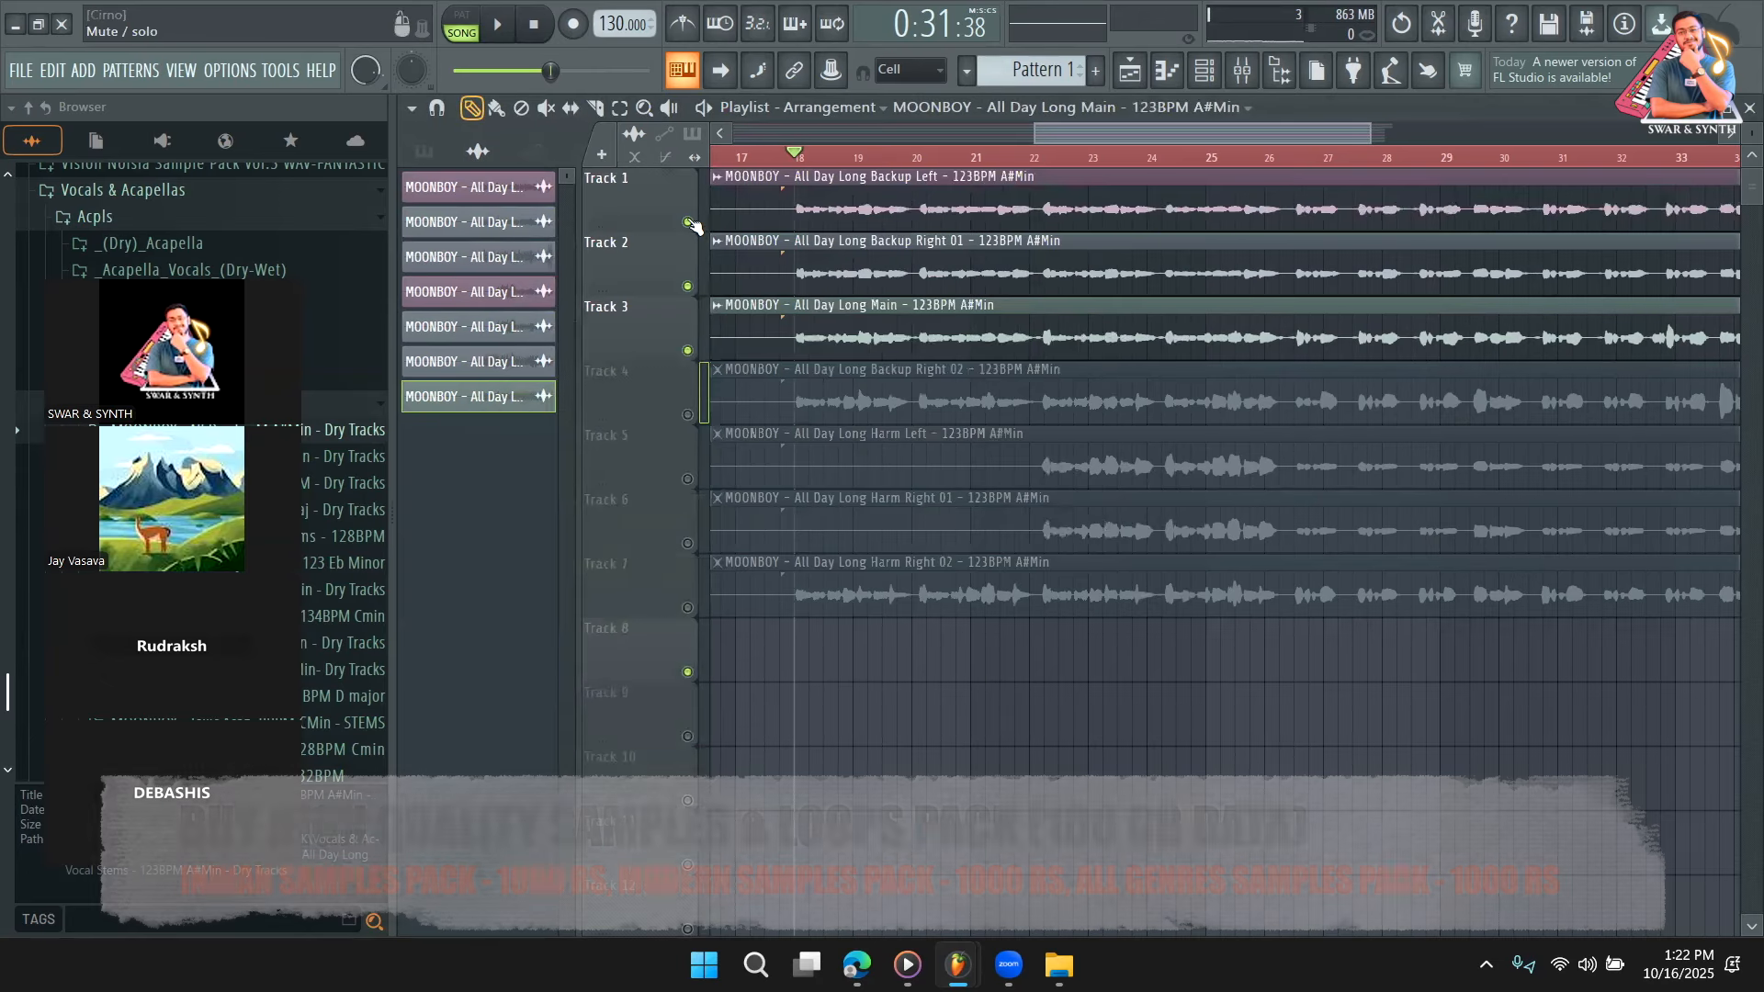
key(space)
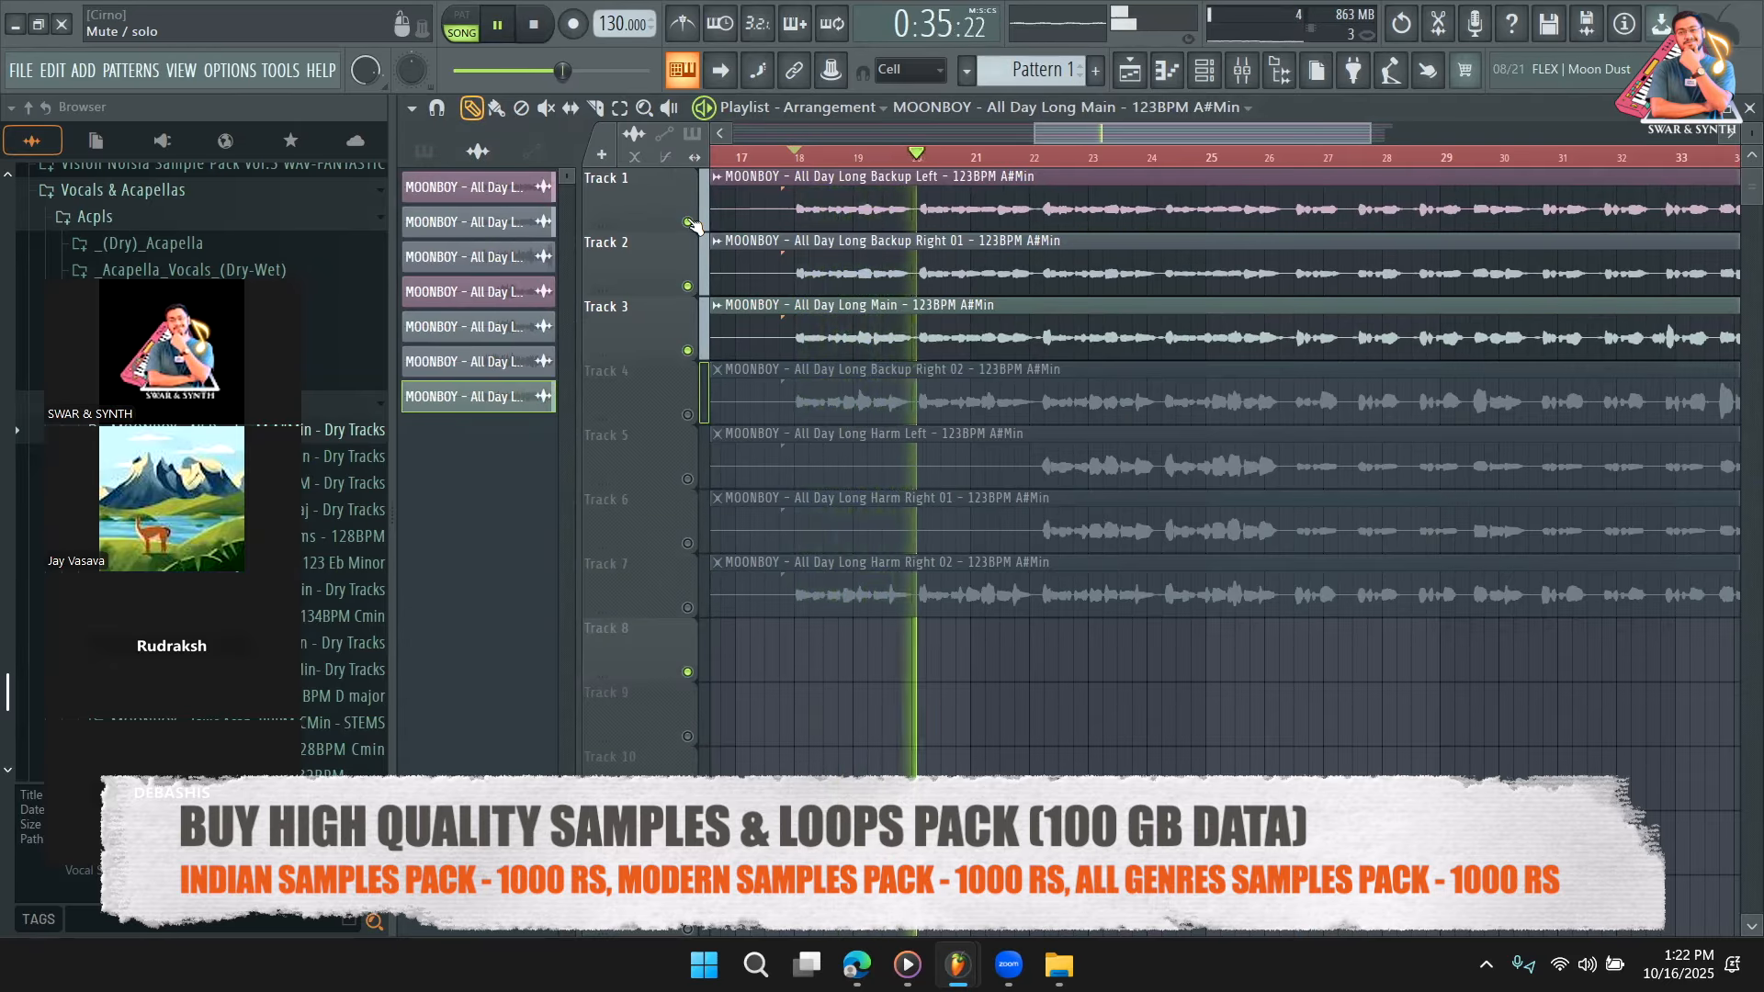
key(space)
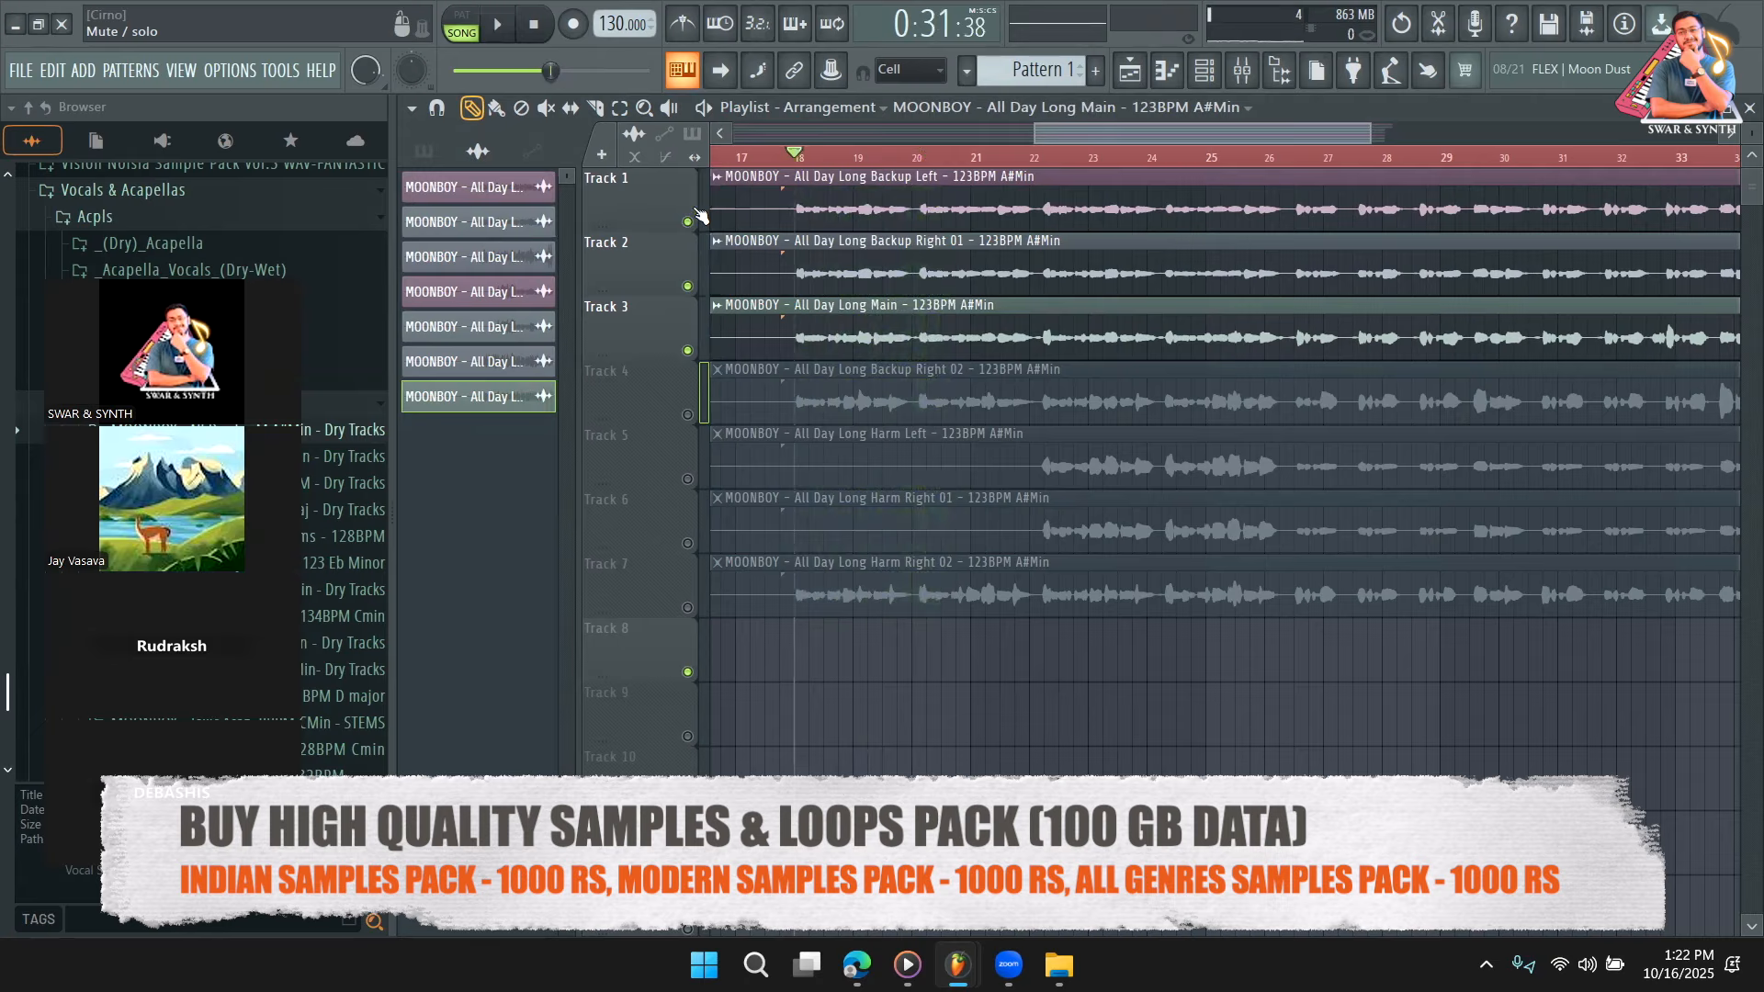
Lower the Main vocal's channel volume to 64%, check the Backup Right 01 and Backup Left channels, and replay the three vocals.
double_click(840, 199)
double_click(911, 263)
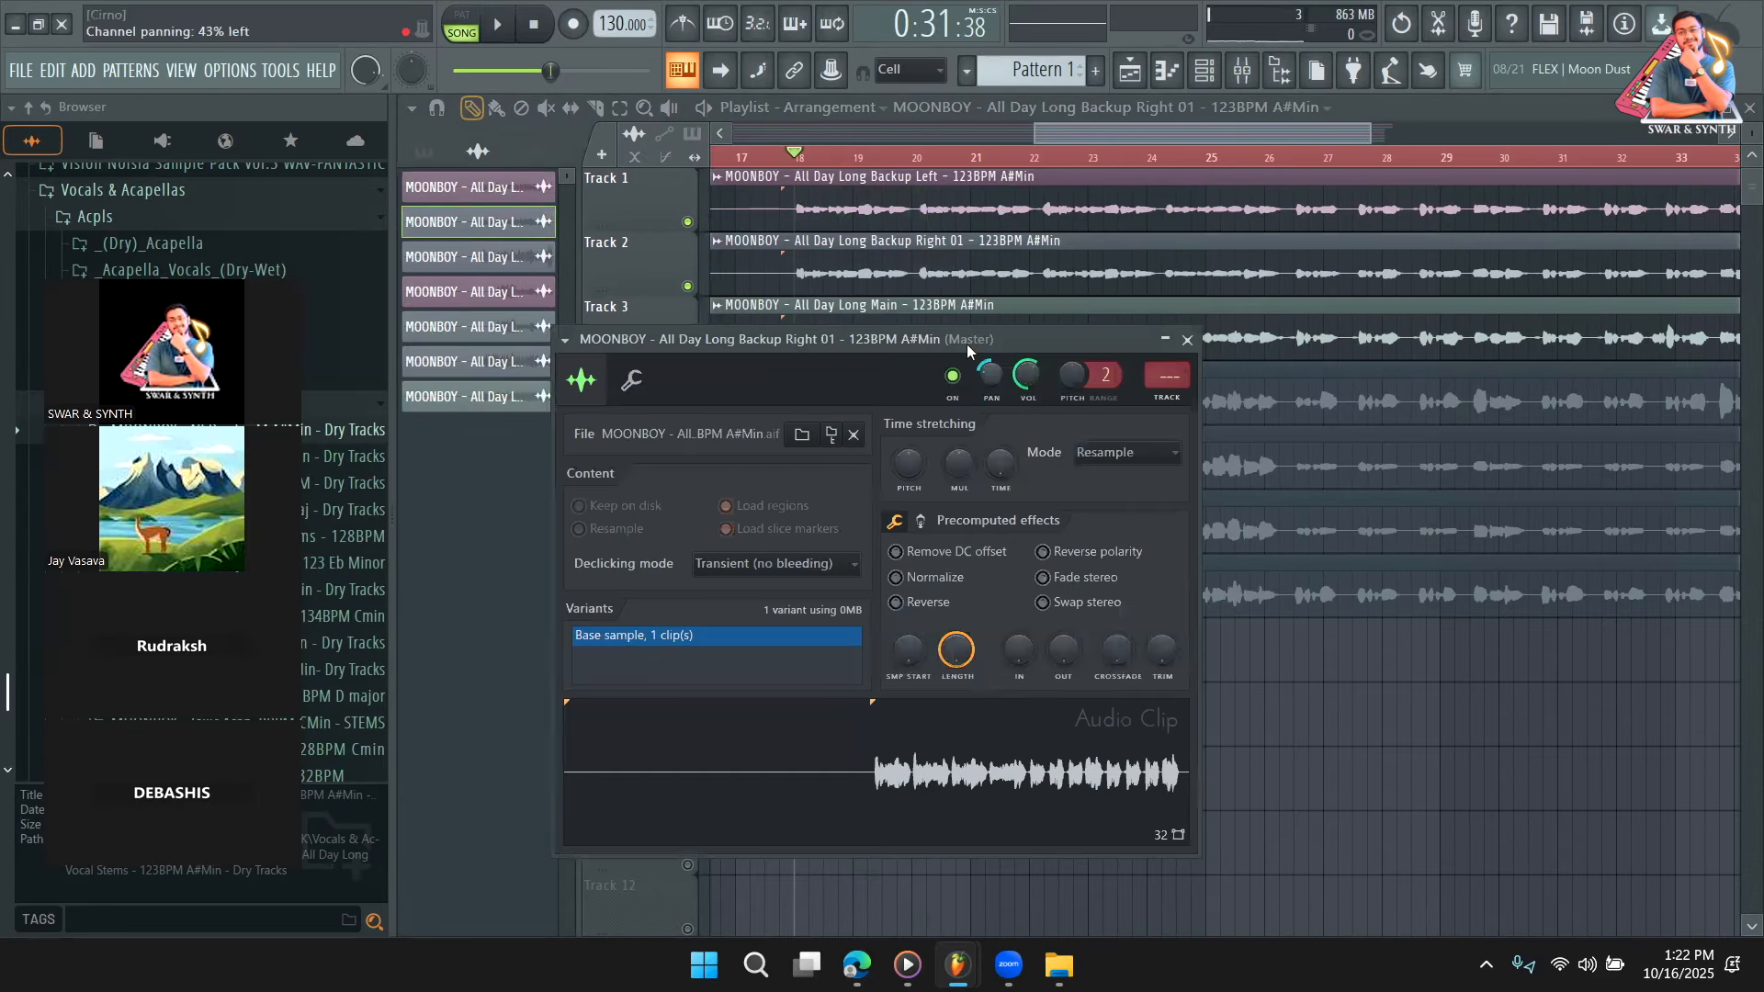
double_click(938, 305)
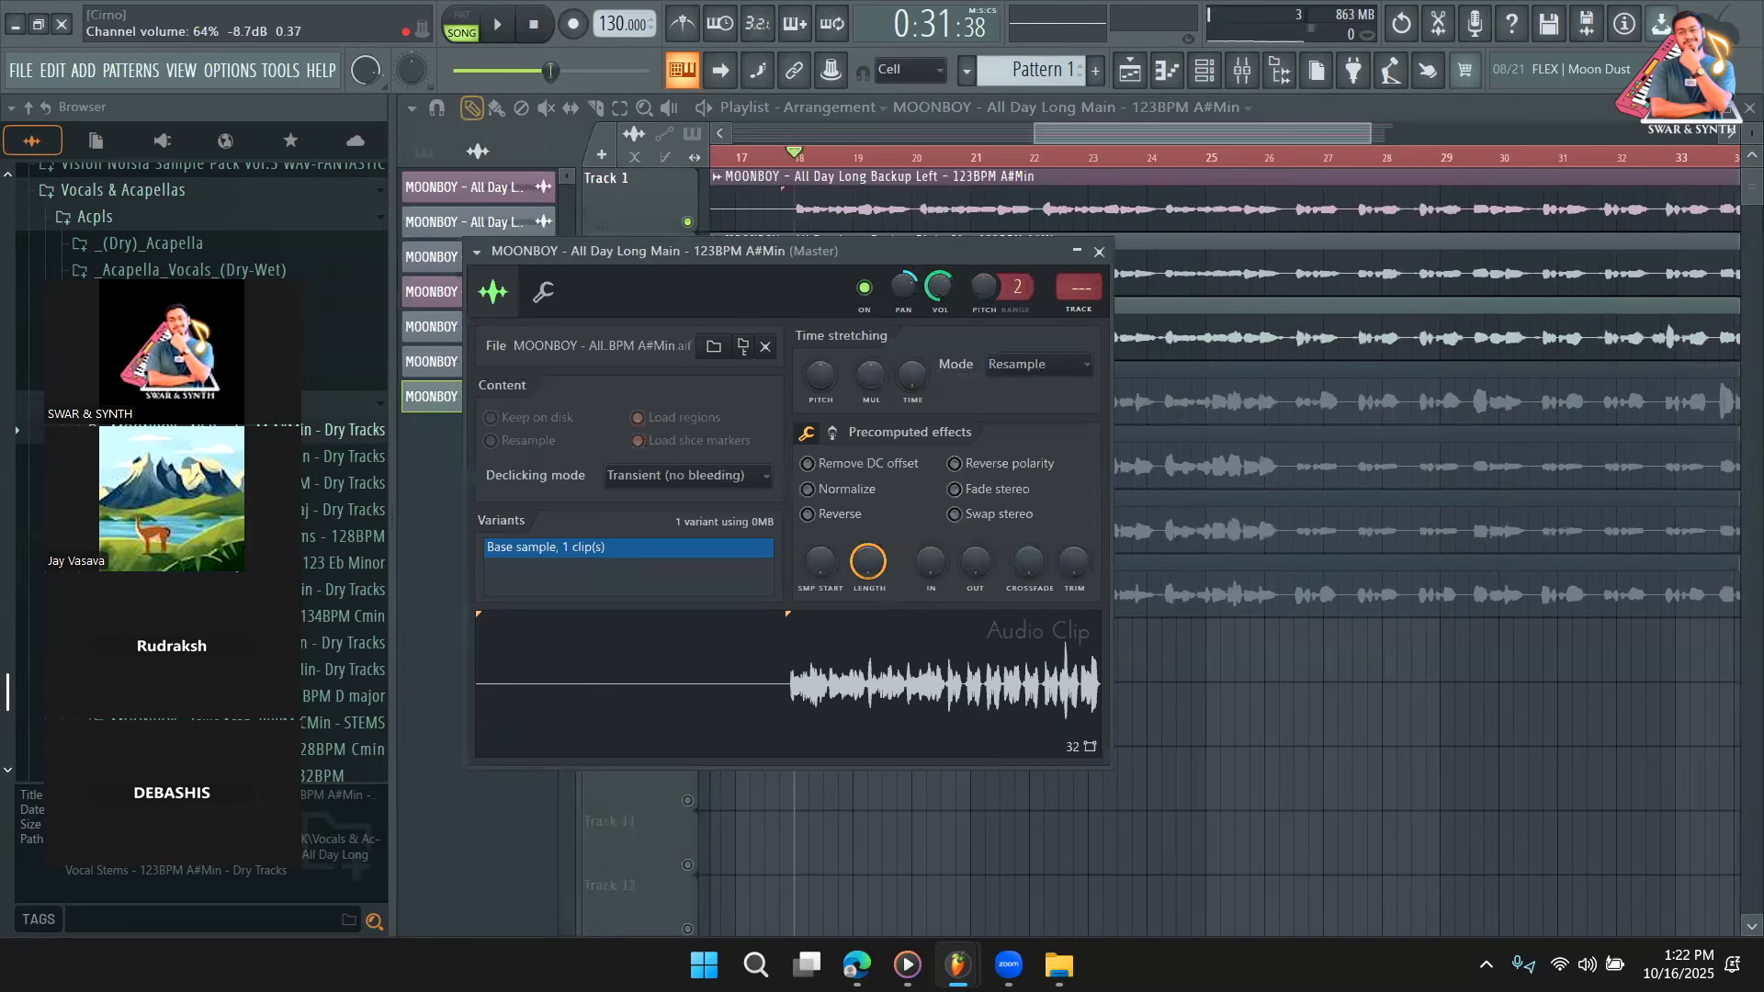
key(Escape)
click(941, 276)
double_click(926, 210)
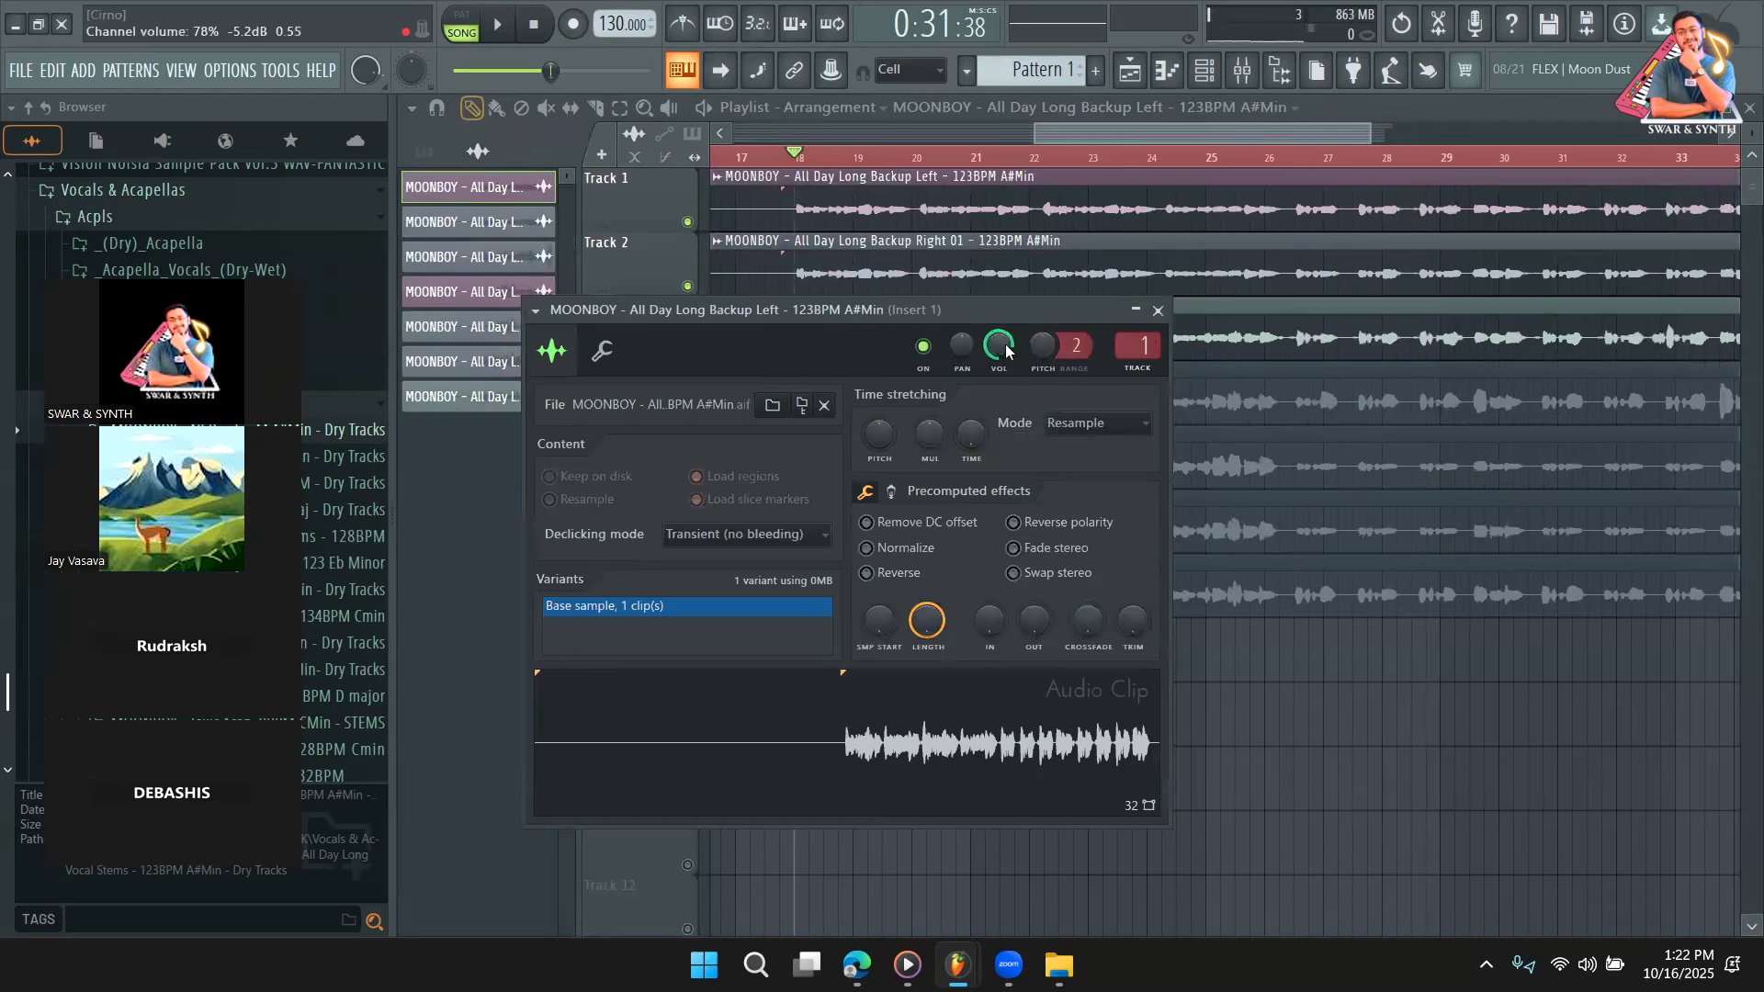
key(space)
key(Escape)
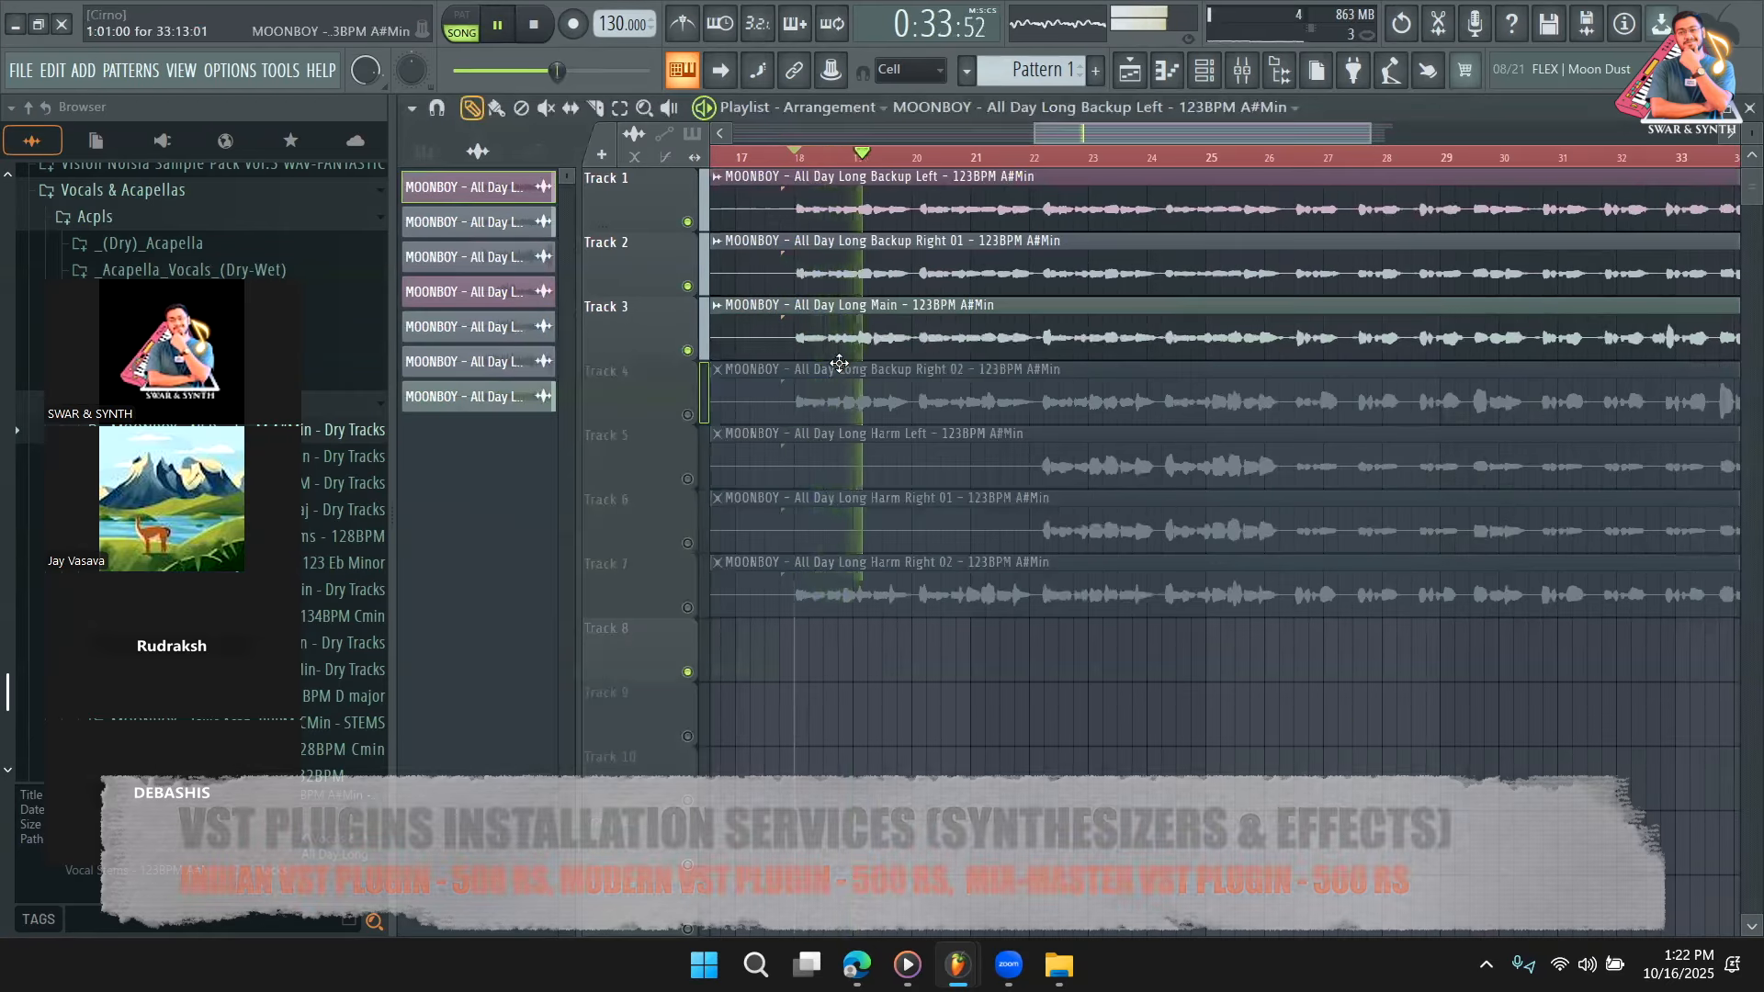
key(space)
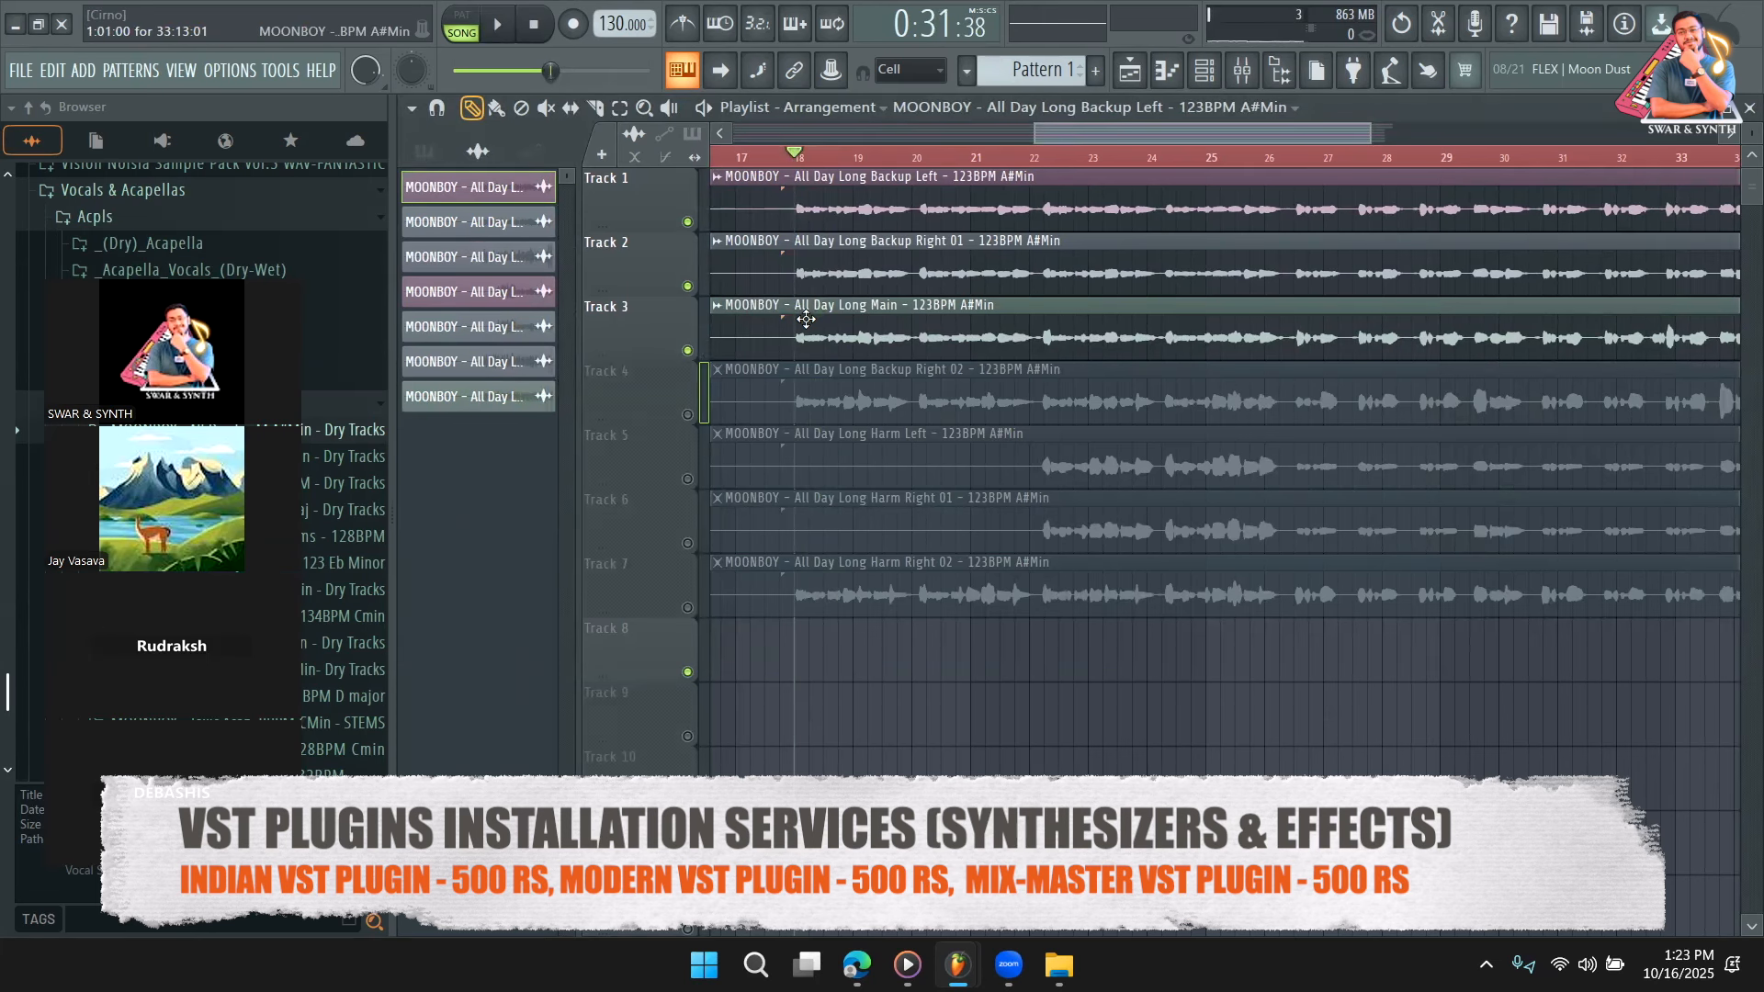
Widen the stereo spread by panning Backup Right 01 further left and the Main vocal further right.
double_click(835, 261)
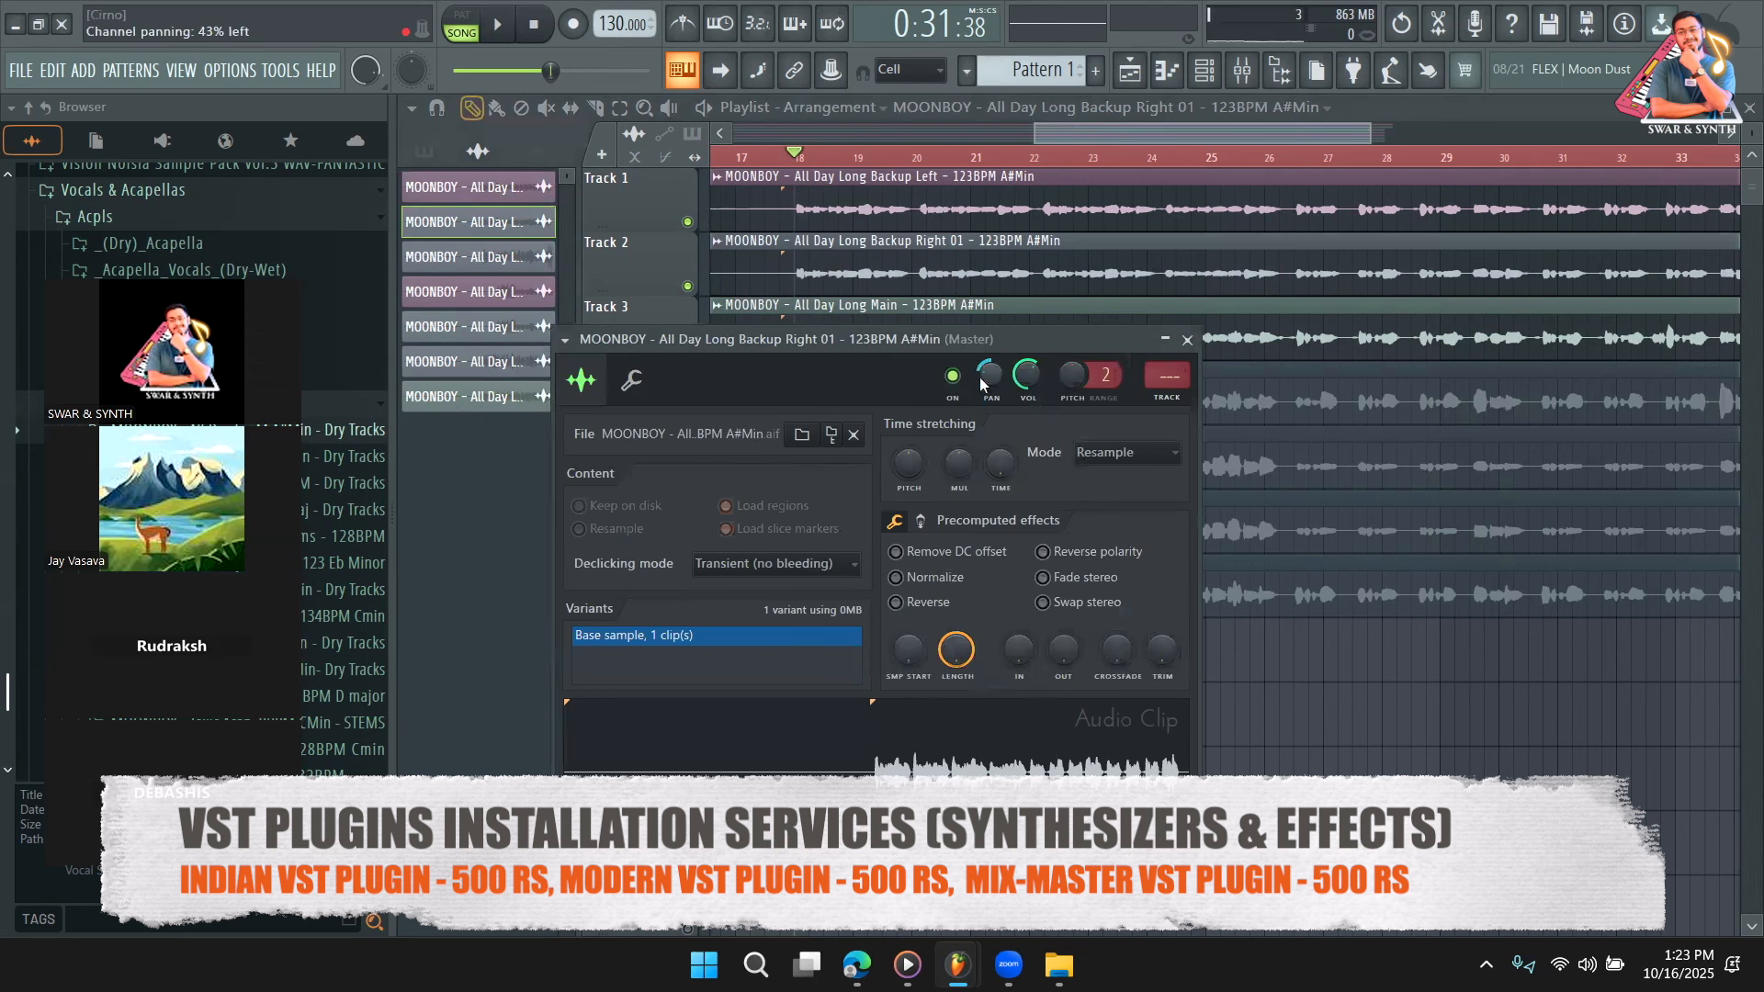
double_click(949, 323)
drag(906, 288, 906, 279)
double_click(1124, 279)
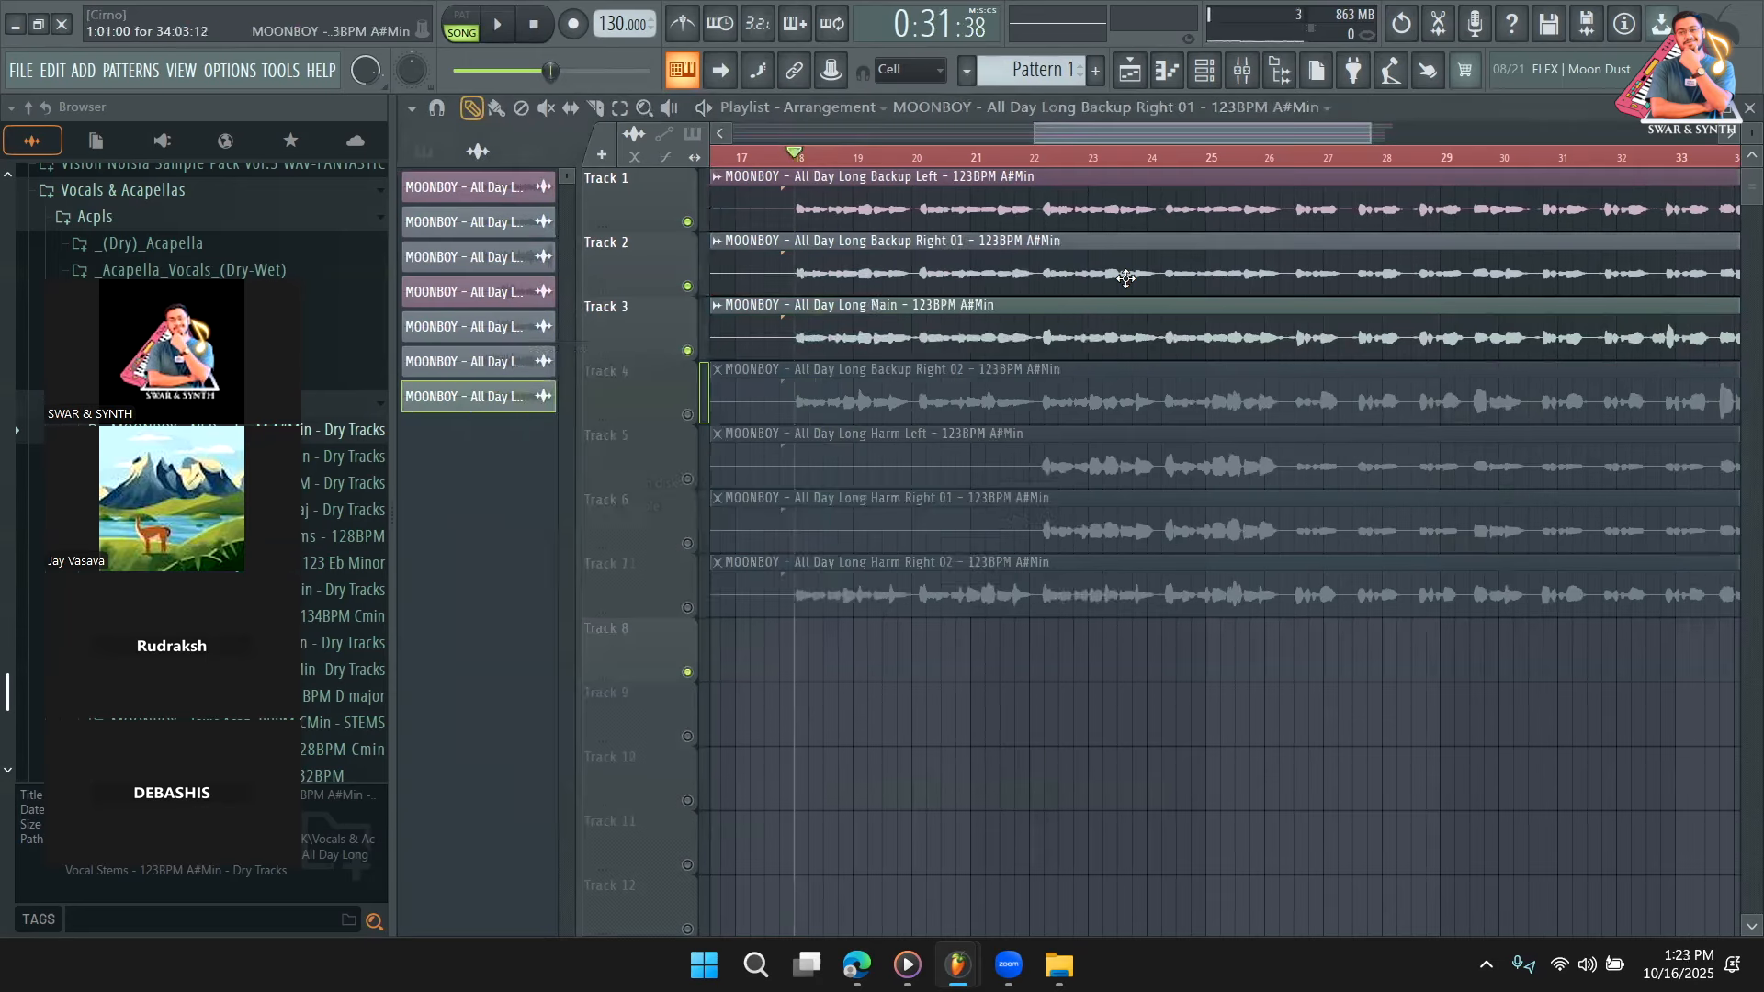
right_click(1286, 740)
Raise the Backup Left channel's volume multiplier to 119% (4.2 dB) while the vocals play.
double_click(792, 192)
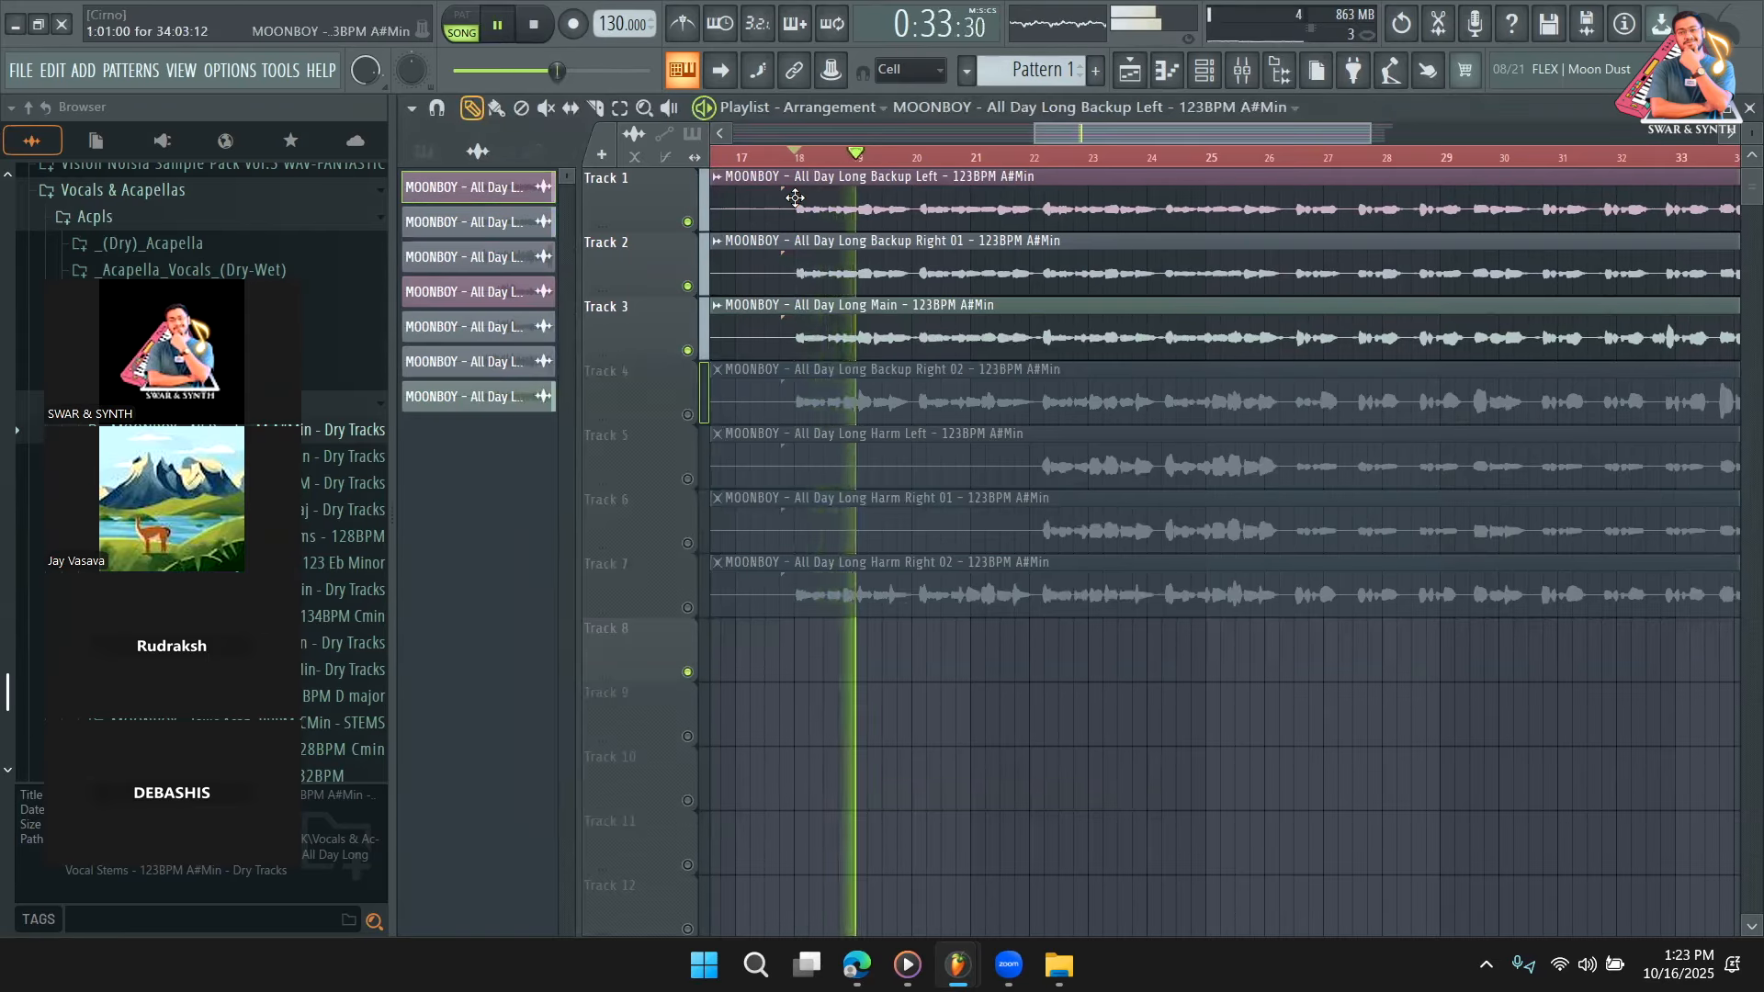
click(605, 351)
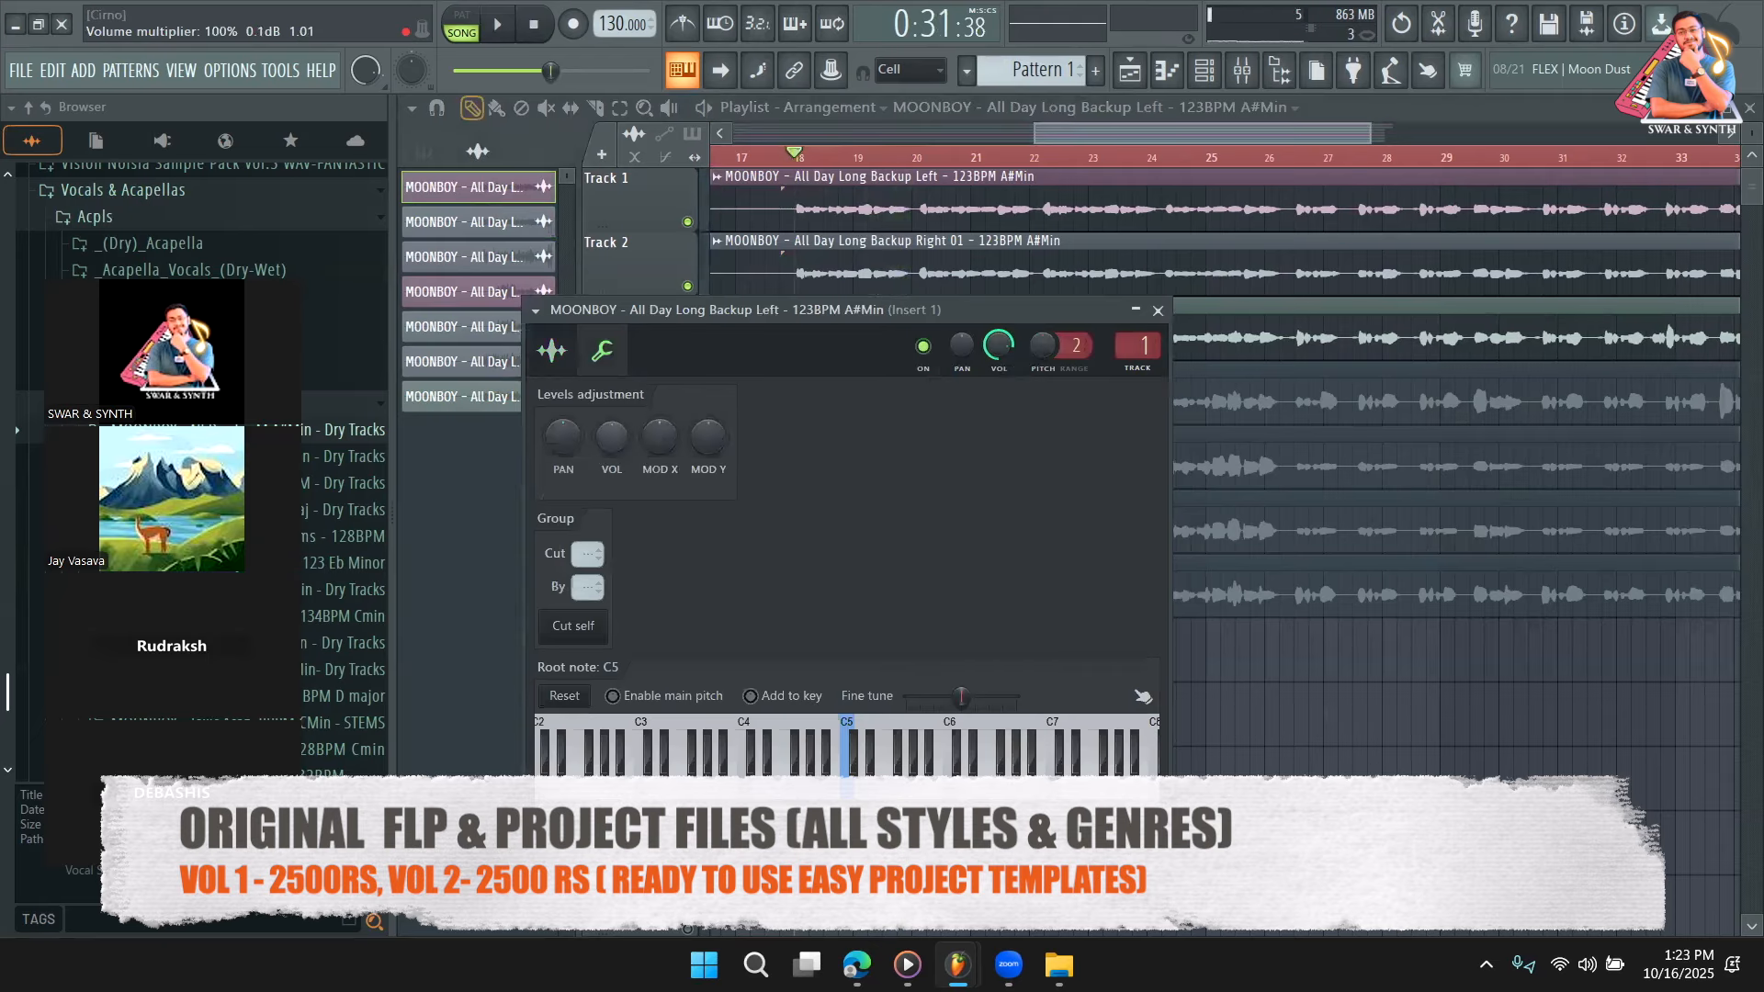
key(space)
drag(619, 446, 619, 434)
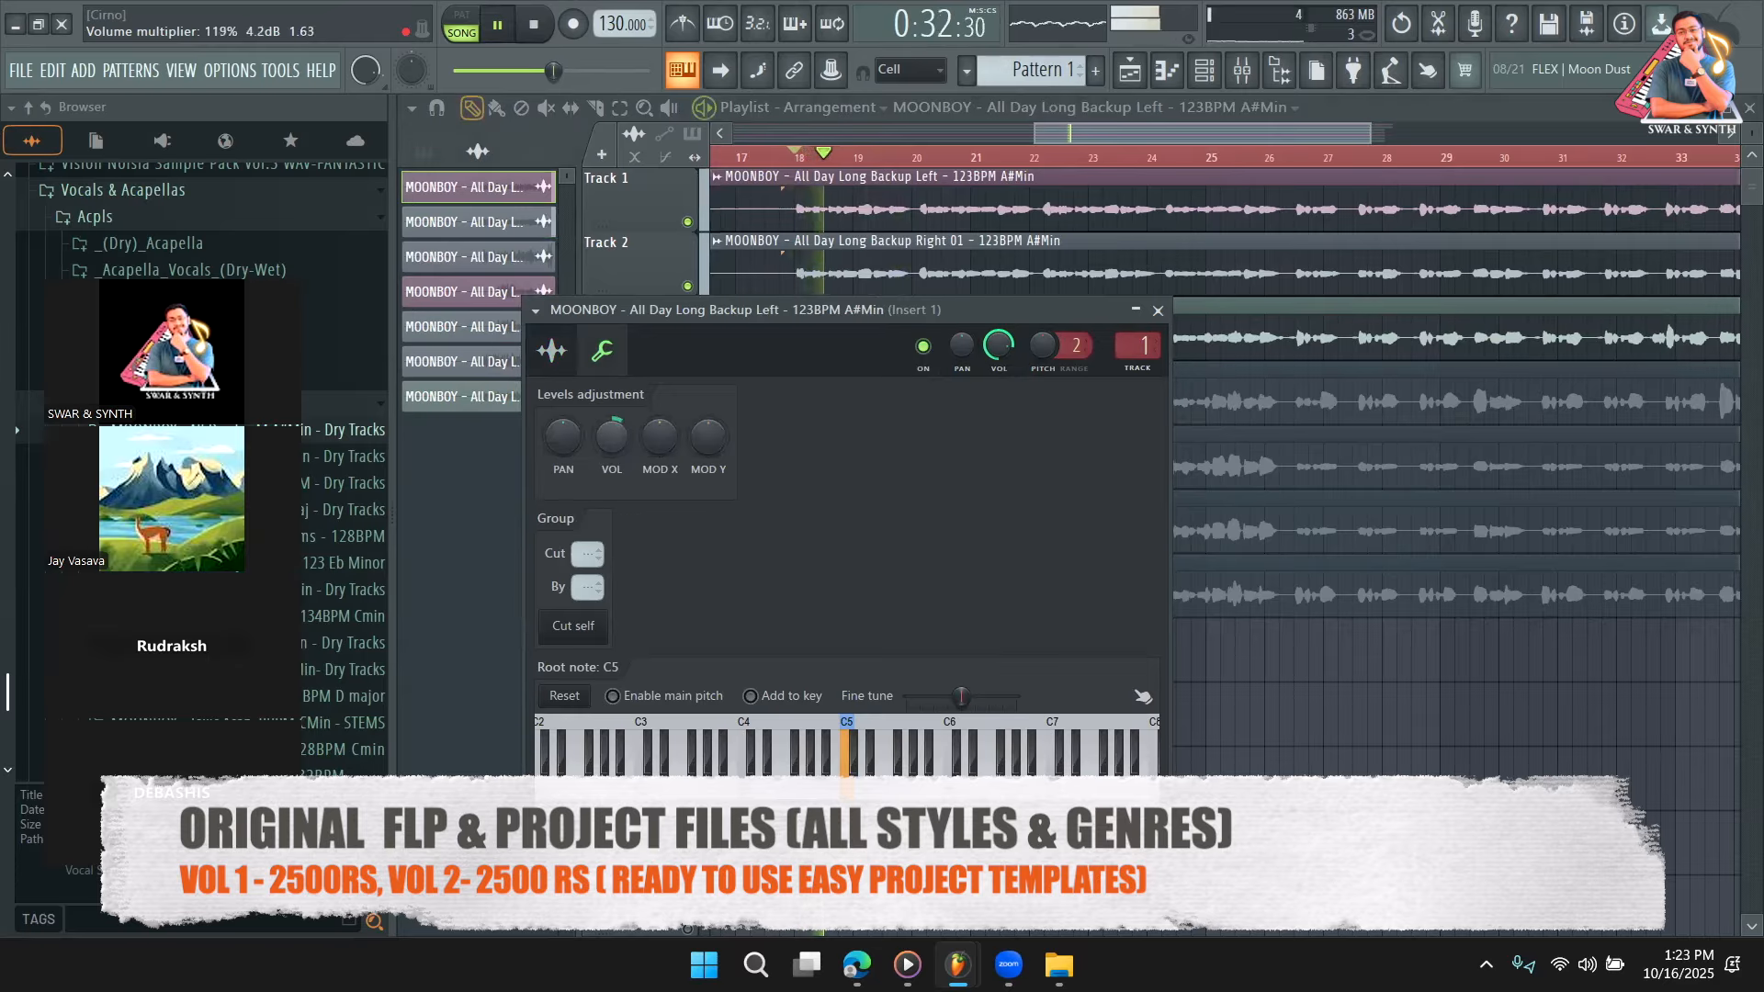
key(Escape)
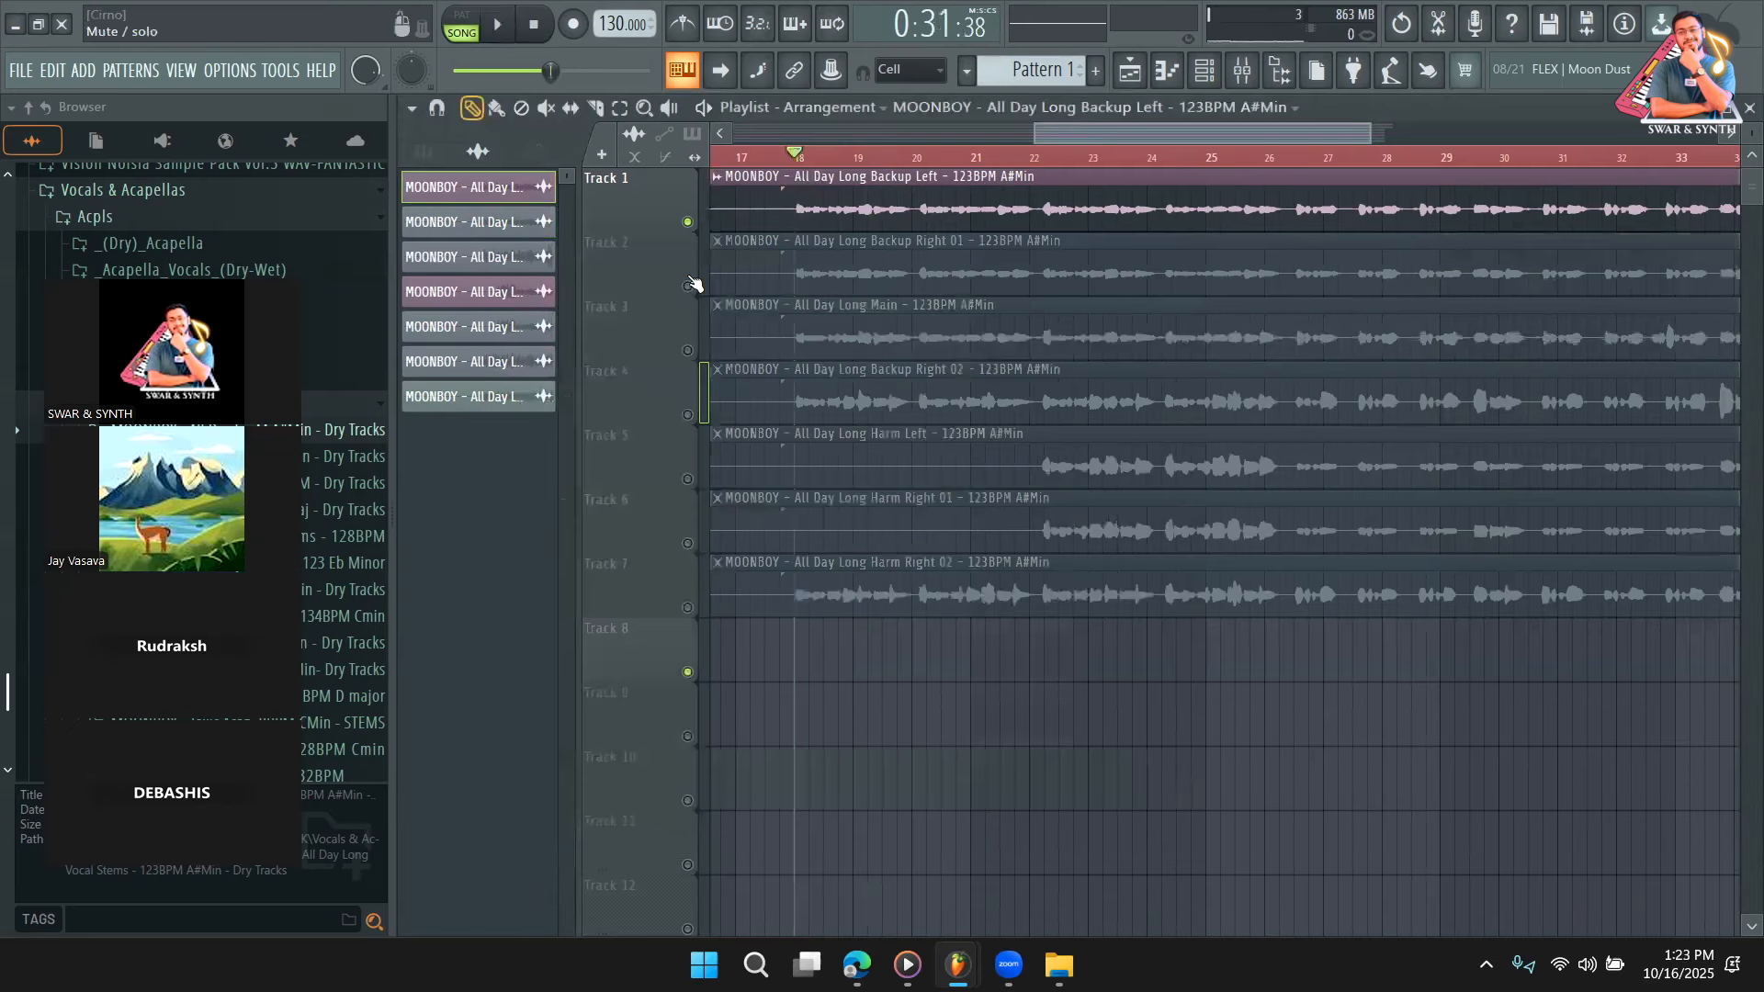
Play the Backup Left vocal alone, then re-enable Tracks 2 and 3 and compare all three vocals together.
key(space)
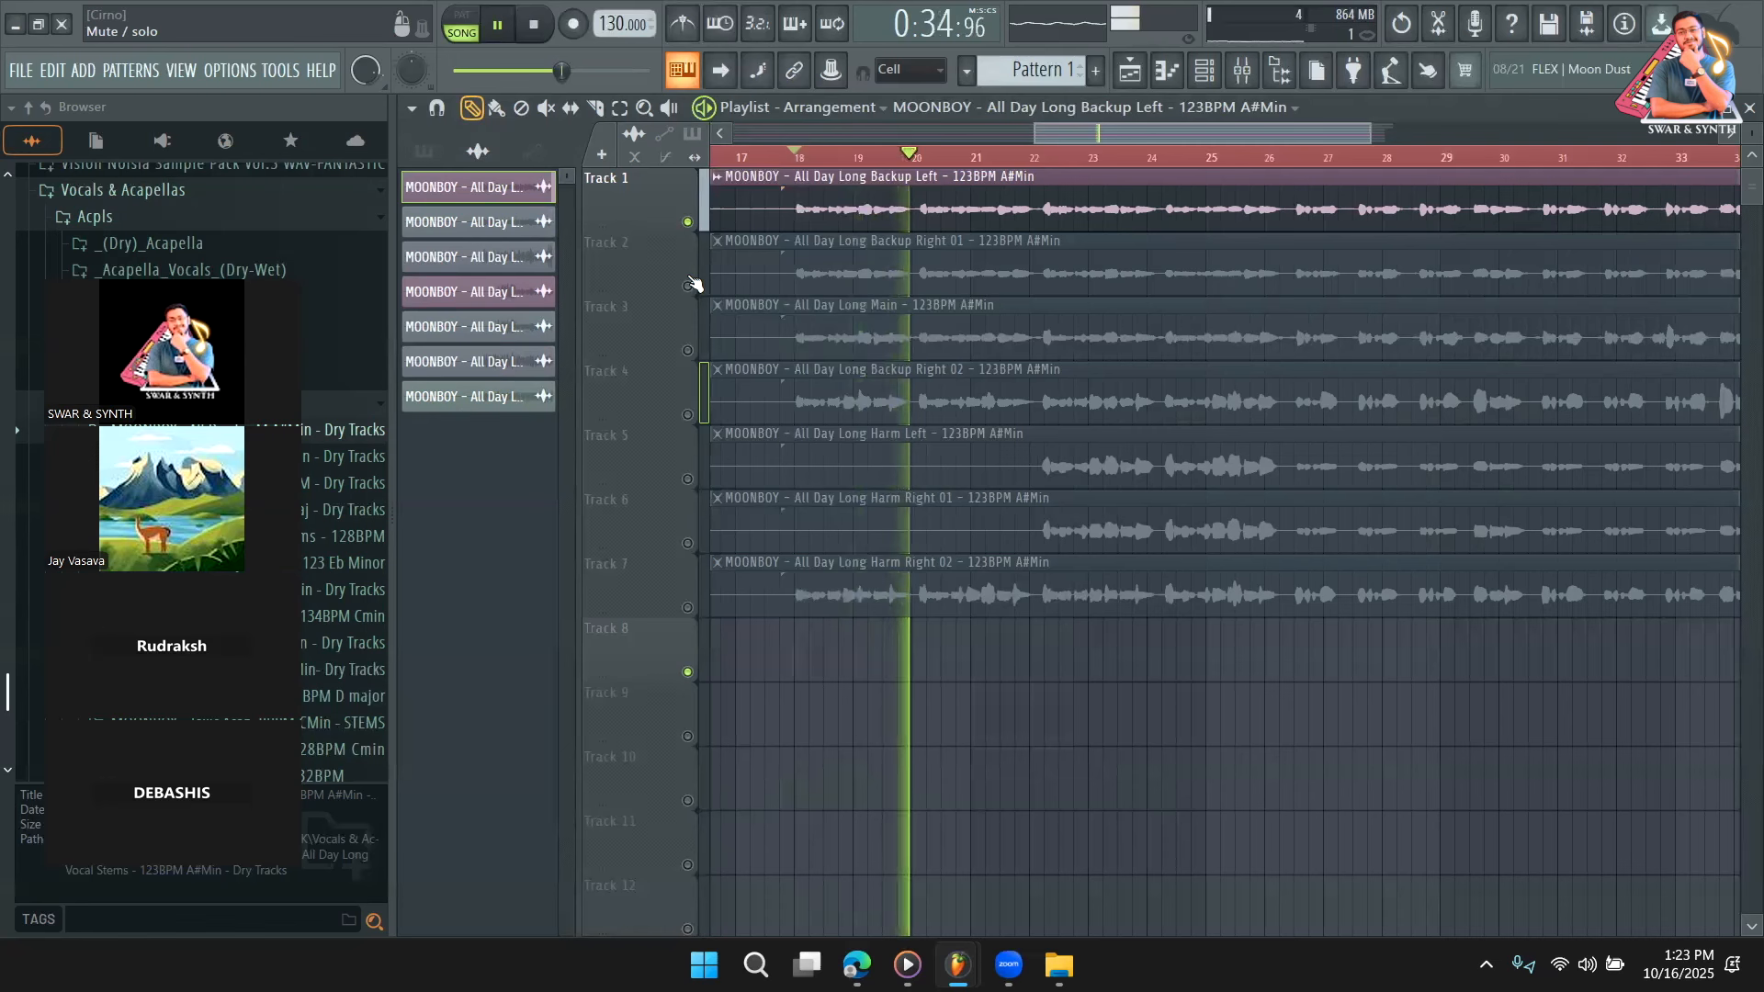
key(space)
click(688, 286)
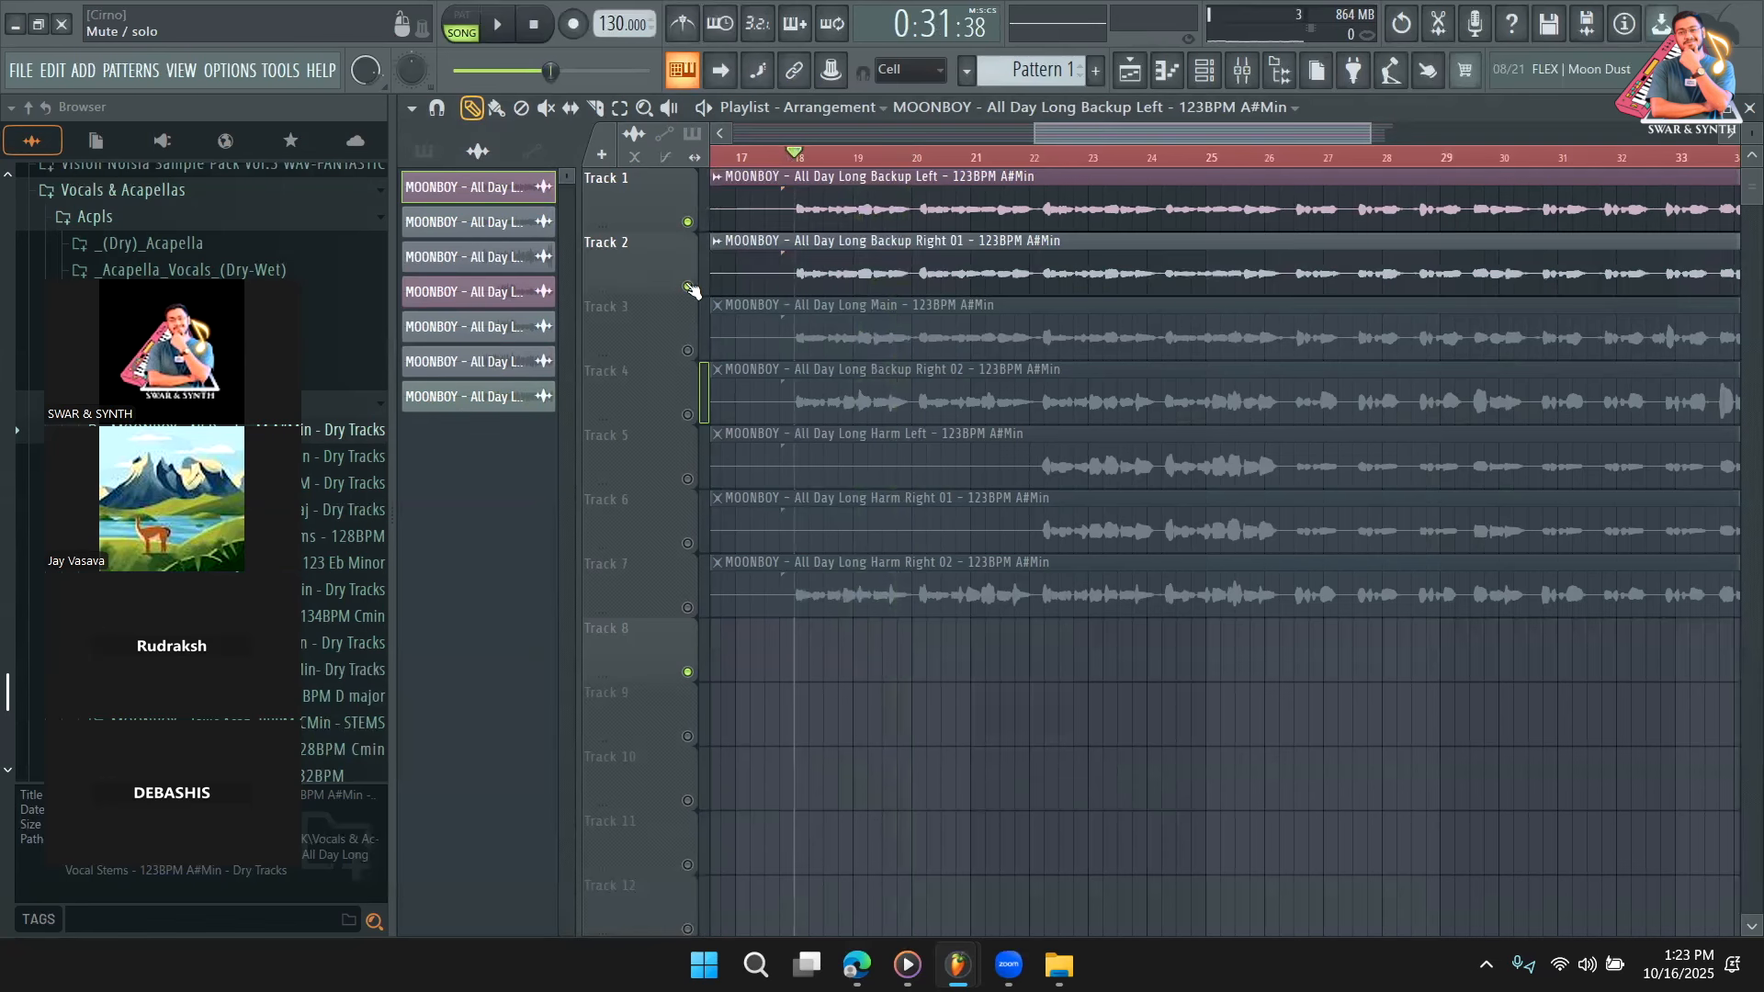
click(688, 350)
key(space)
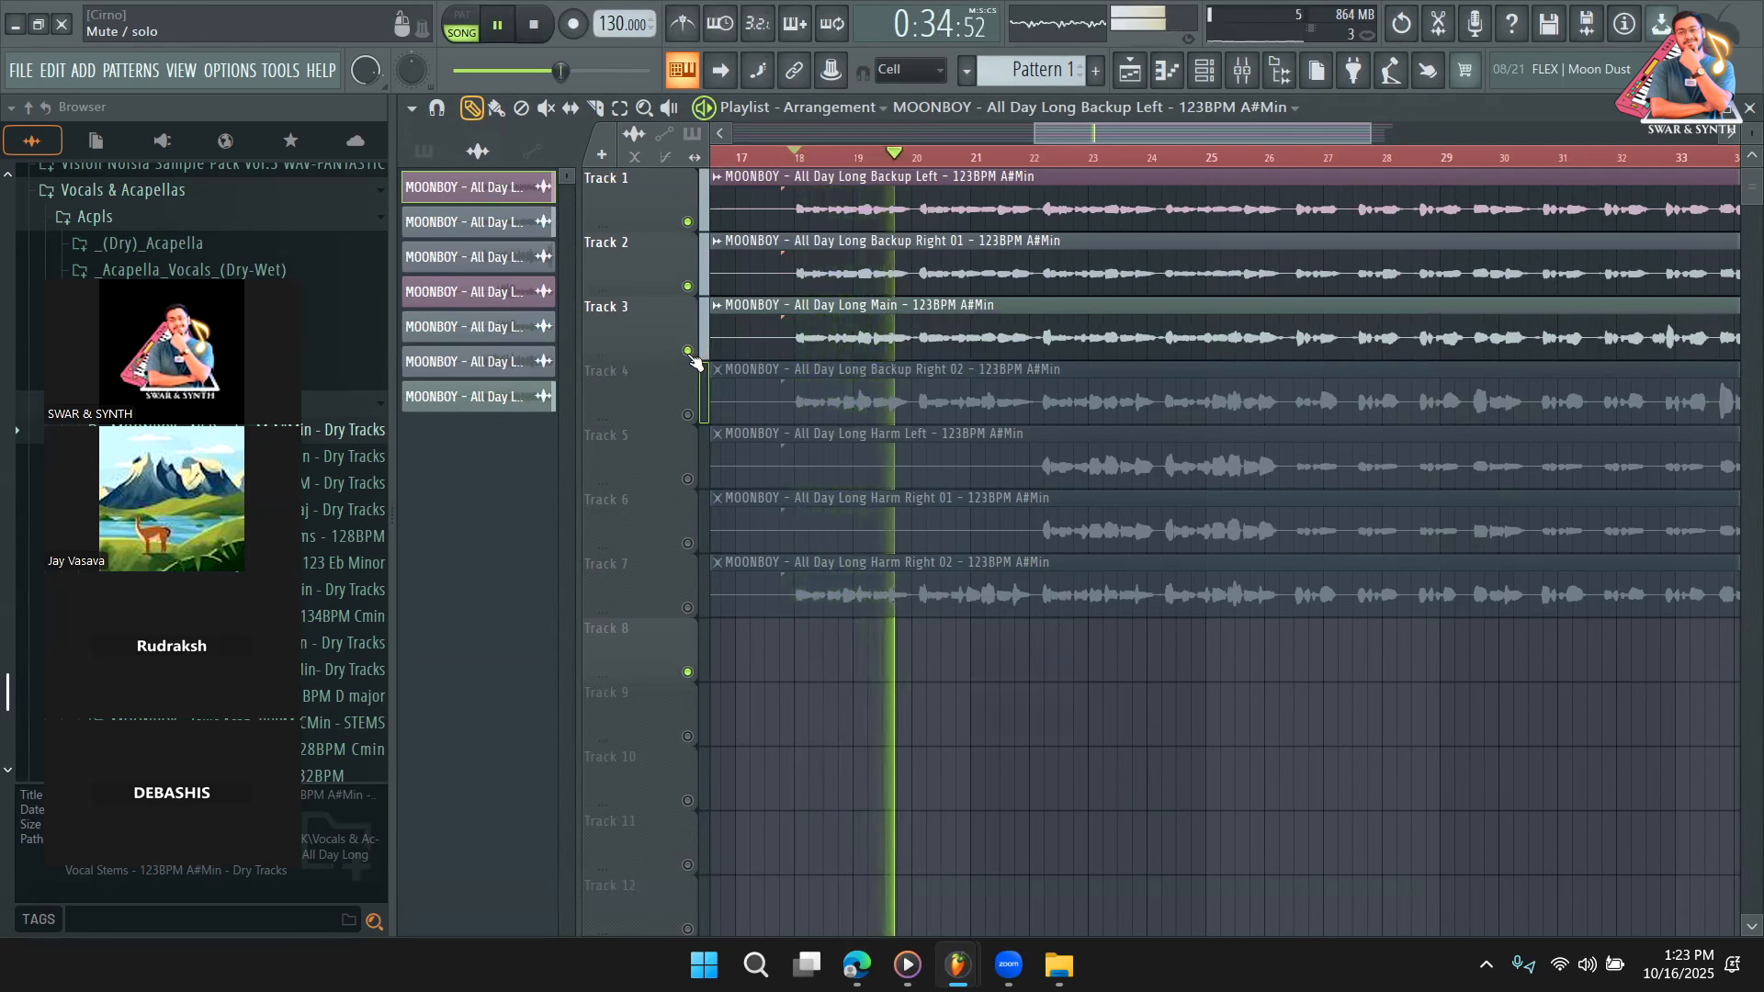
key(space)
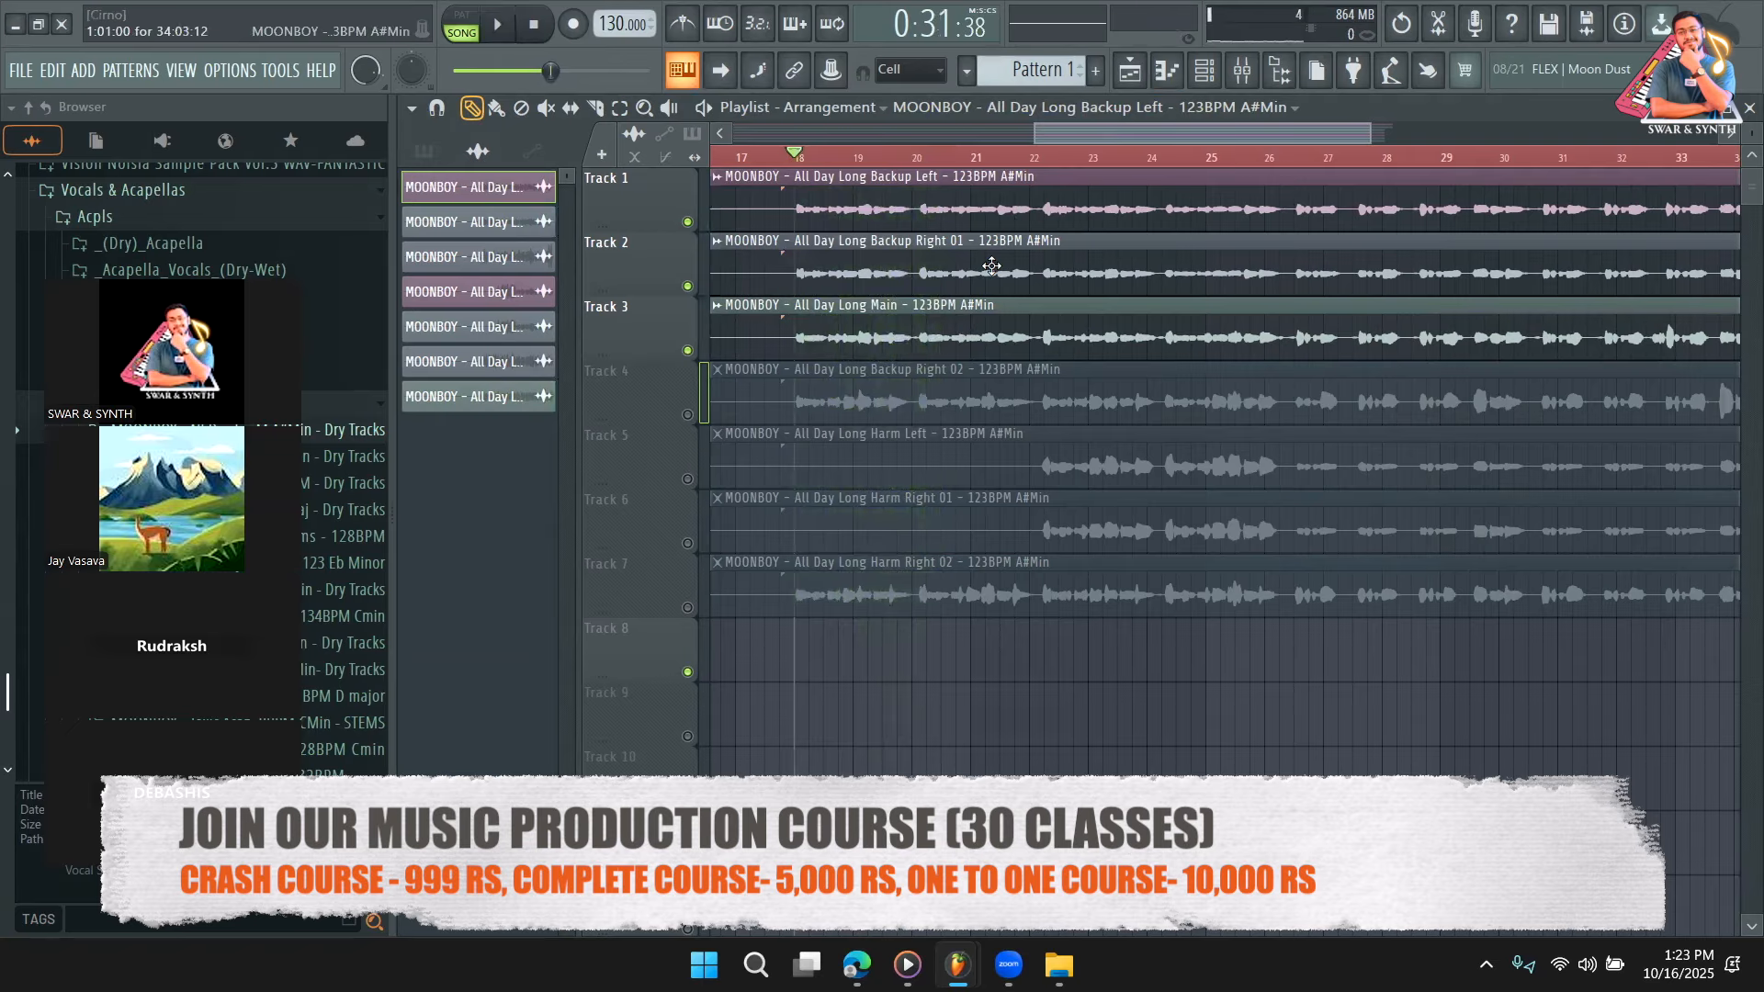
Lower the channel volumes of Backup Right 01 to 38% and Main to 36%, and replay the three vocals.
double_click(991, 266)
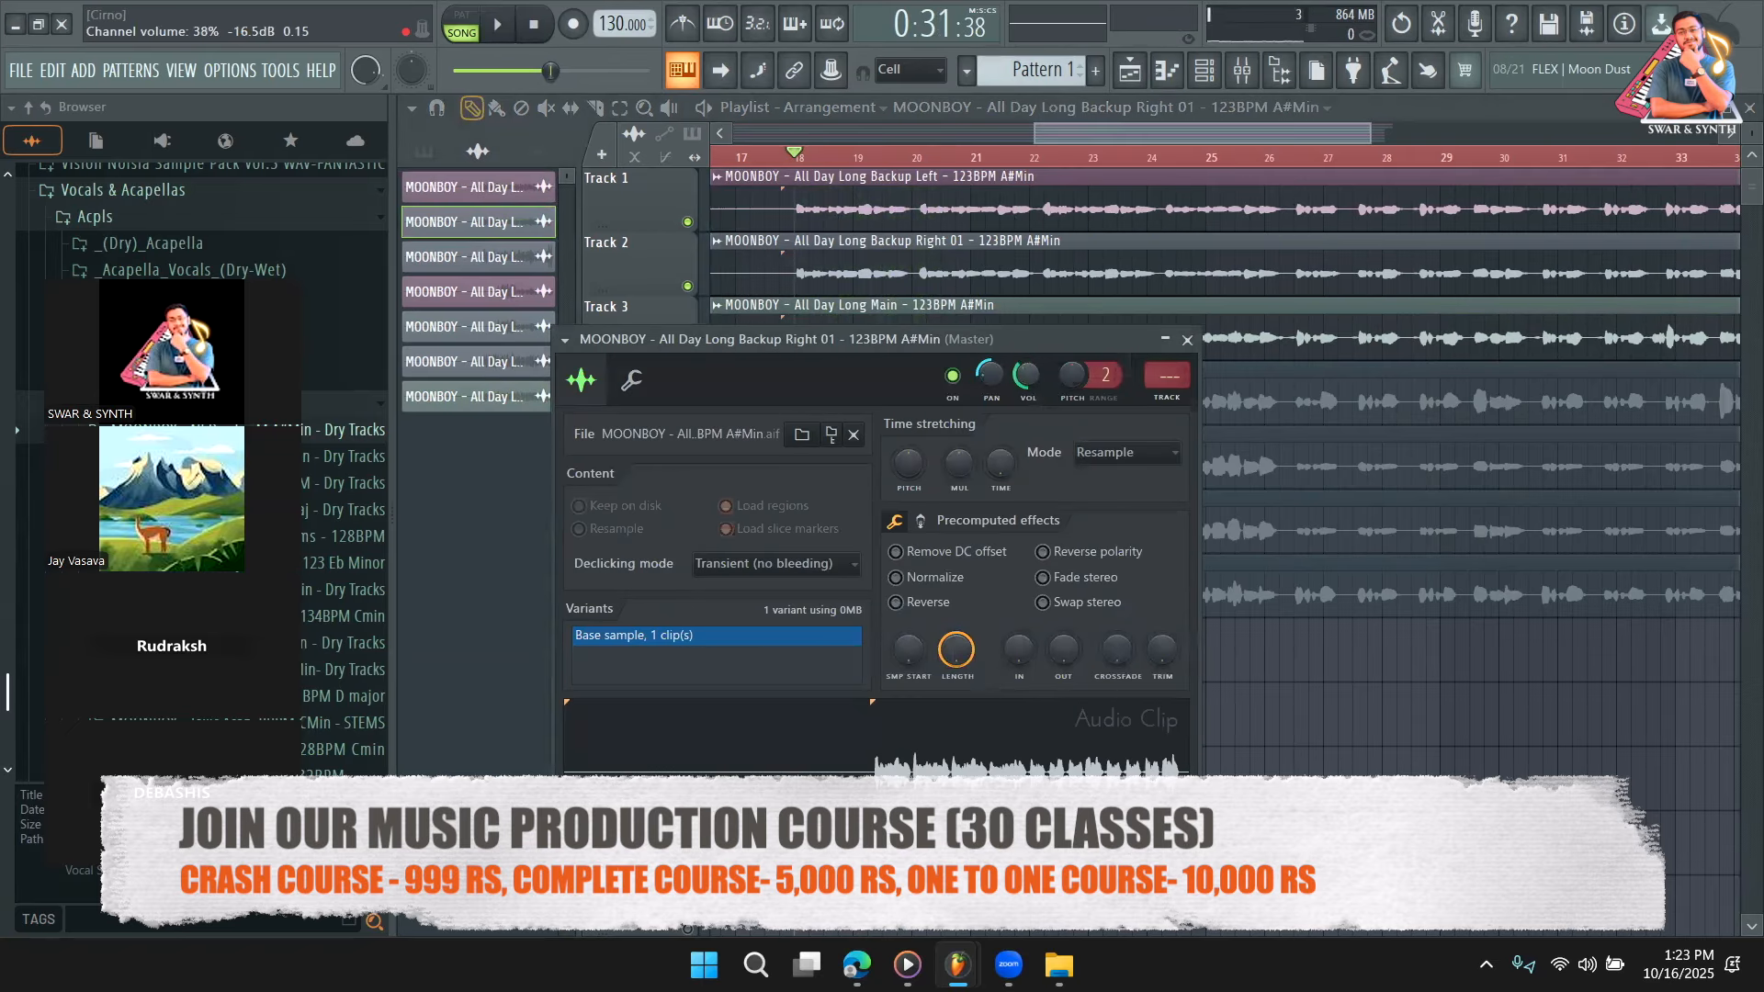
double_click(1023, 313)
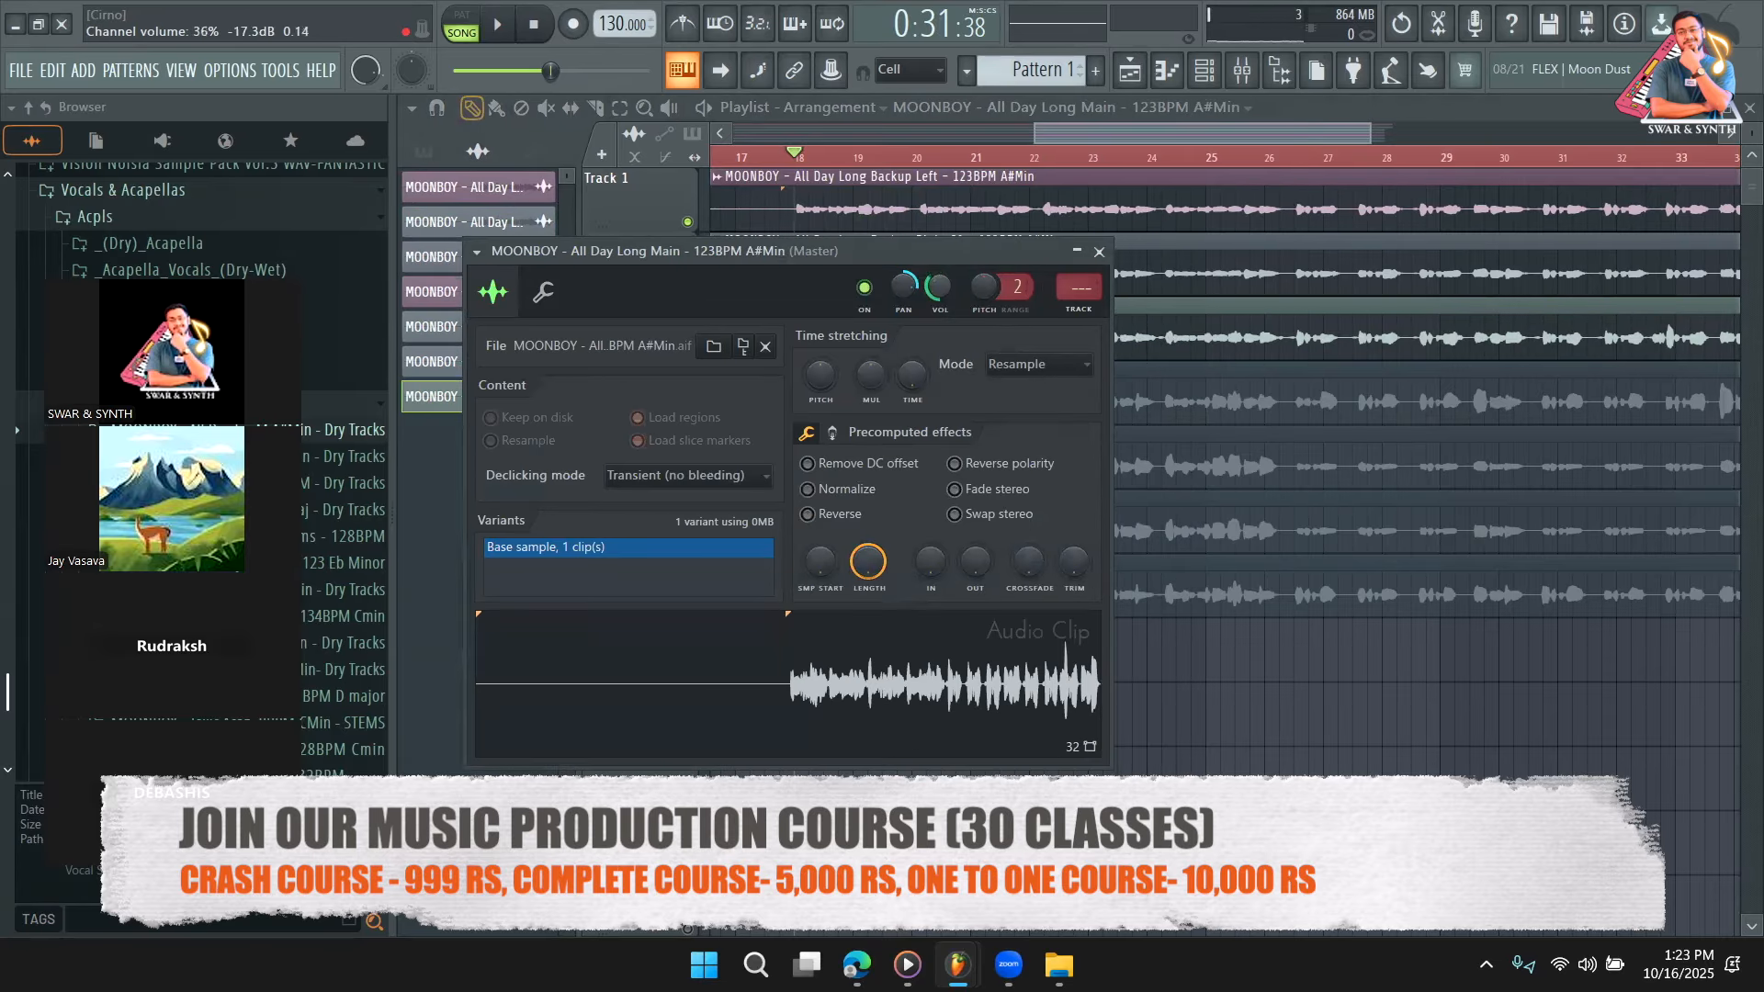
right_click(1264, 708)
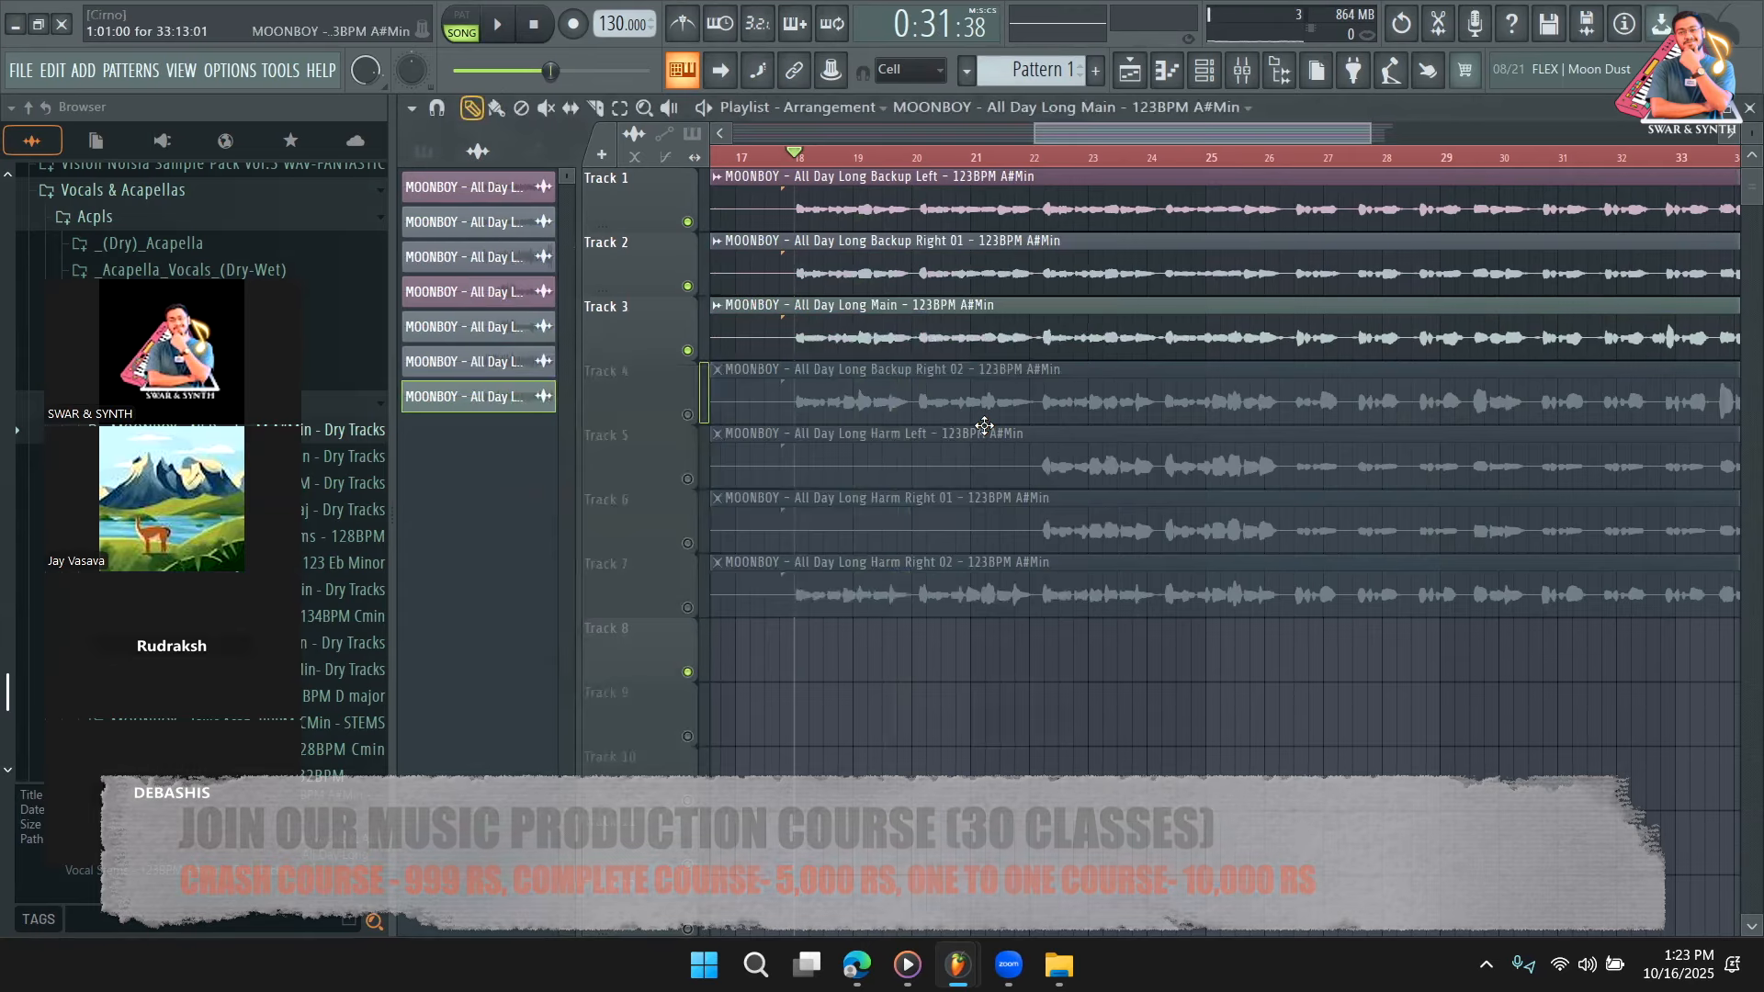
key(space)
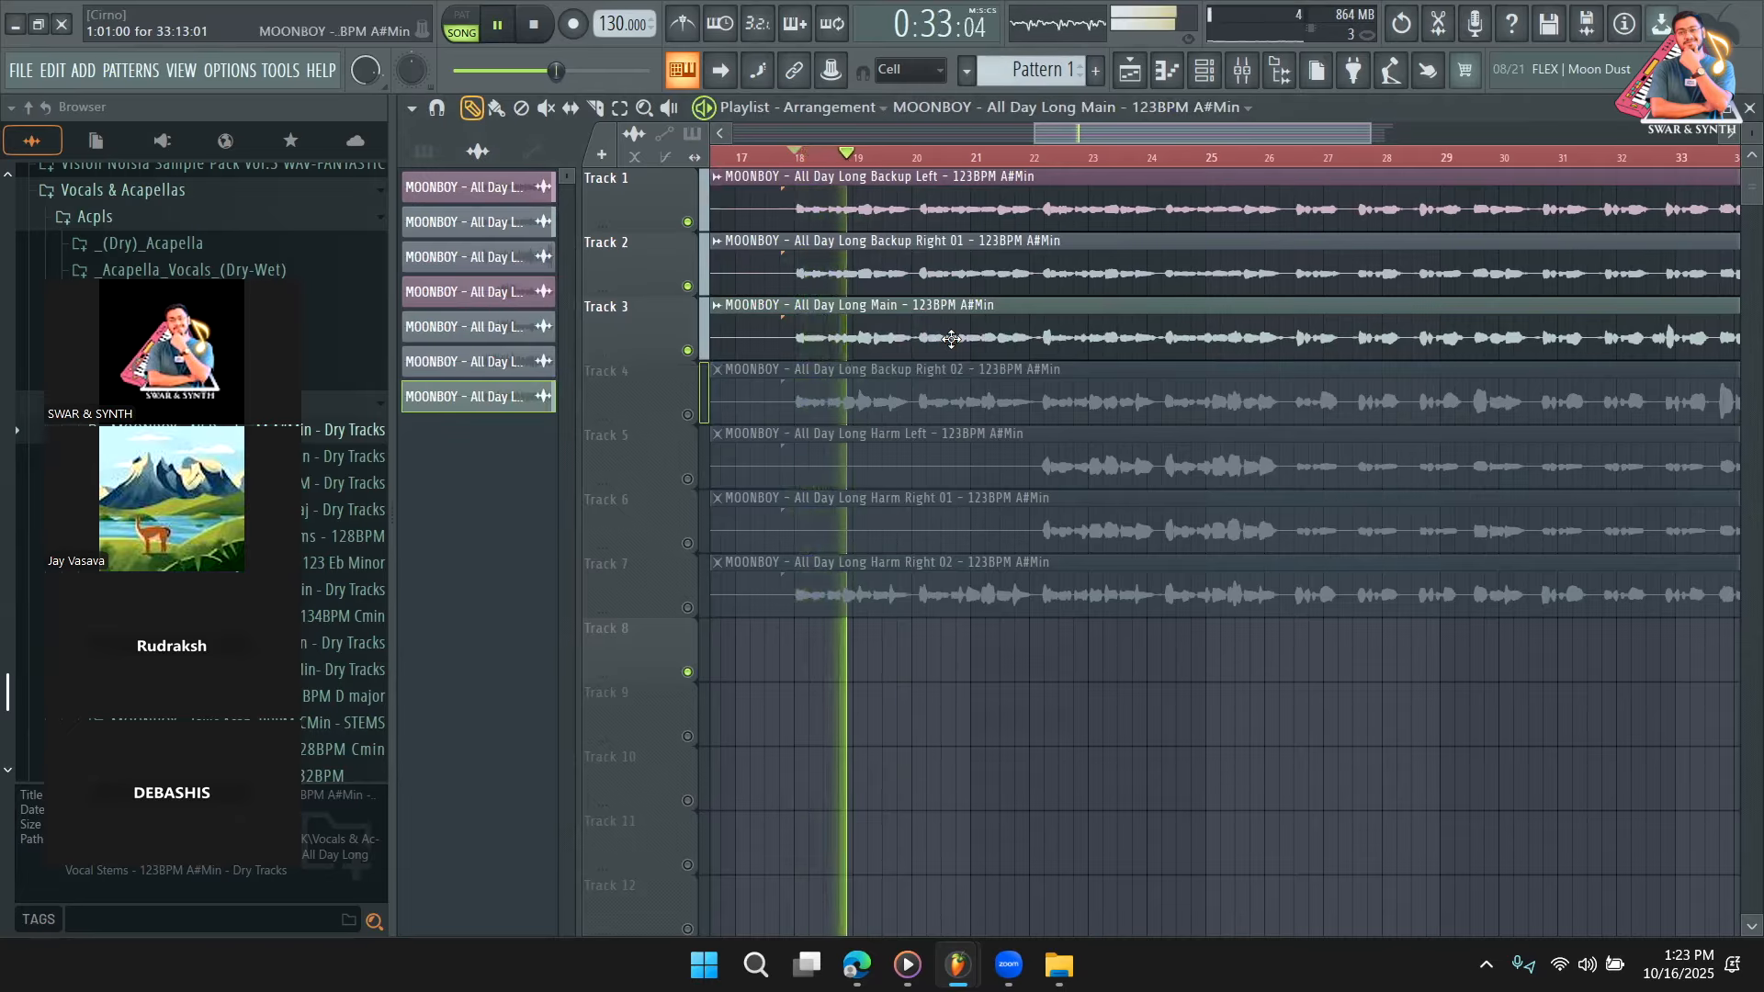
key(space)
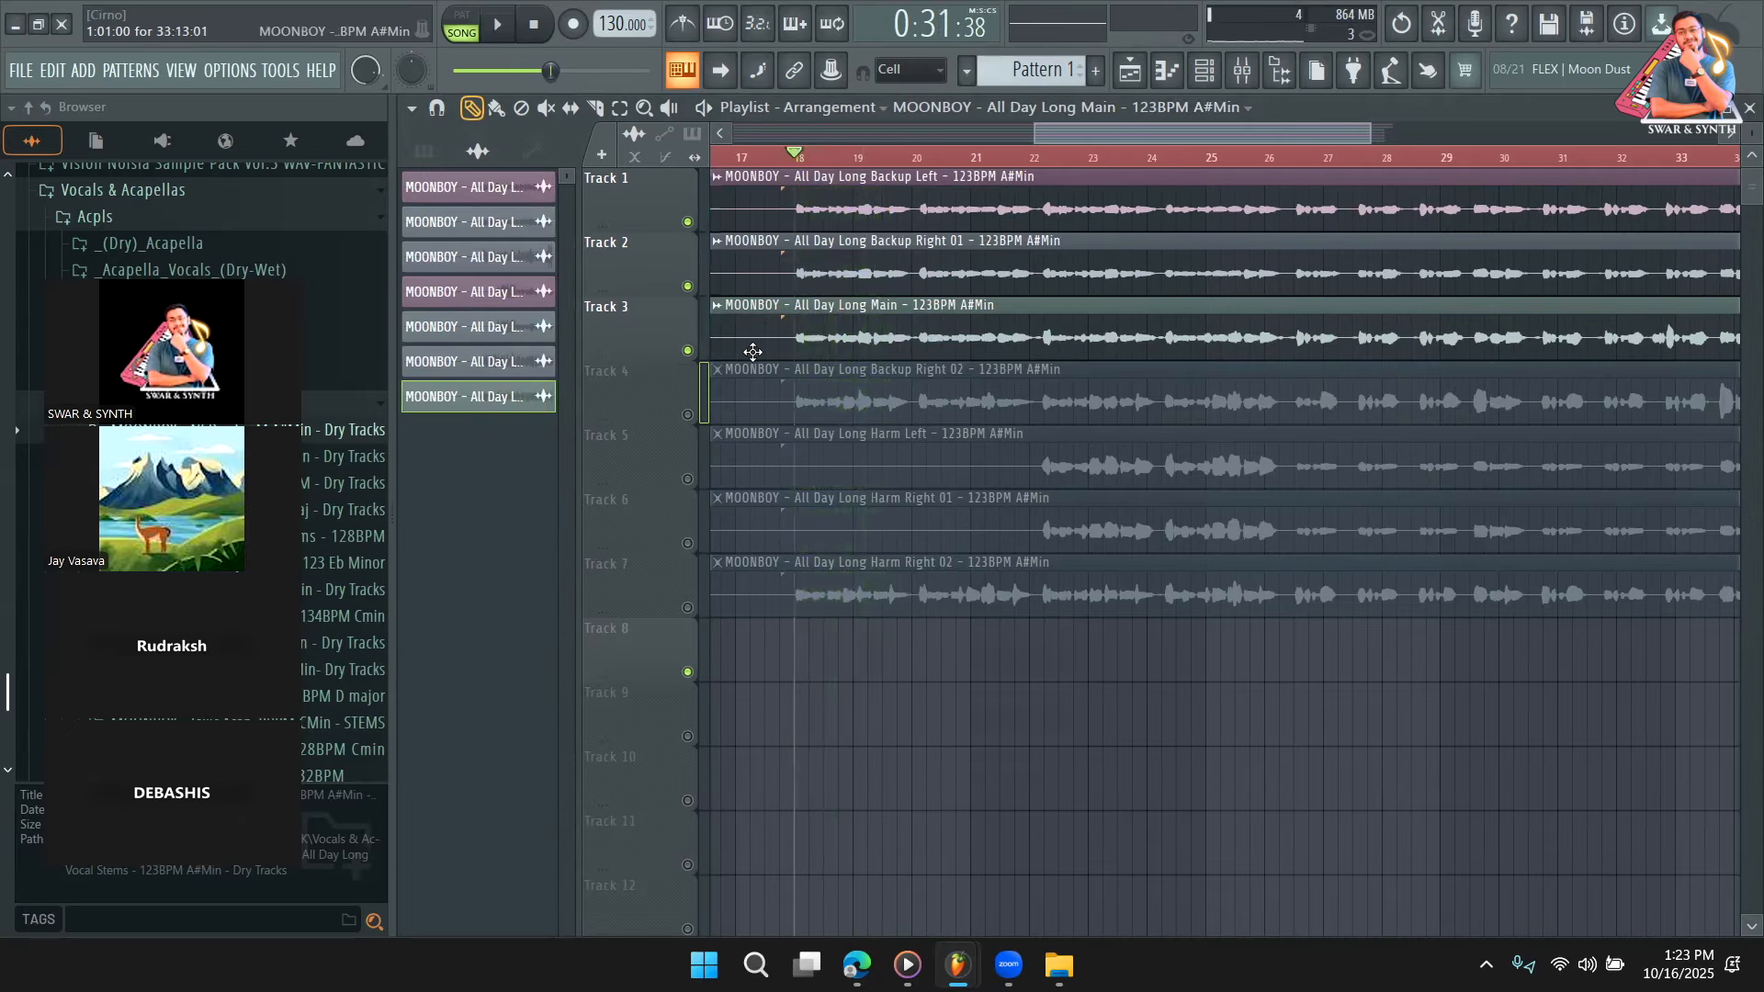
Compare Backup Left with Tracks 2 and 3 muted against all three vocals playing with both tracks re-enabled.
click(687, 350)
click(688, 286)
key(space)
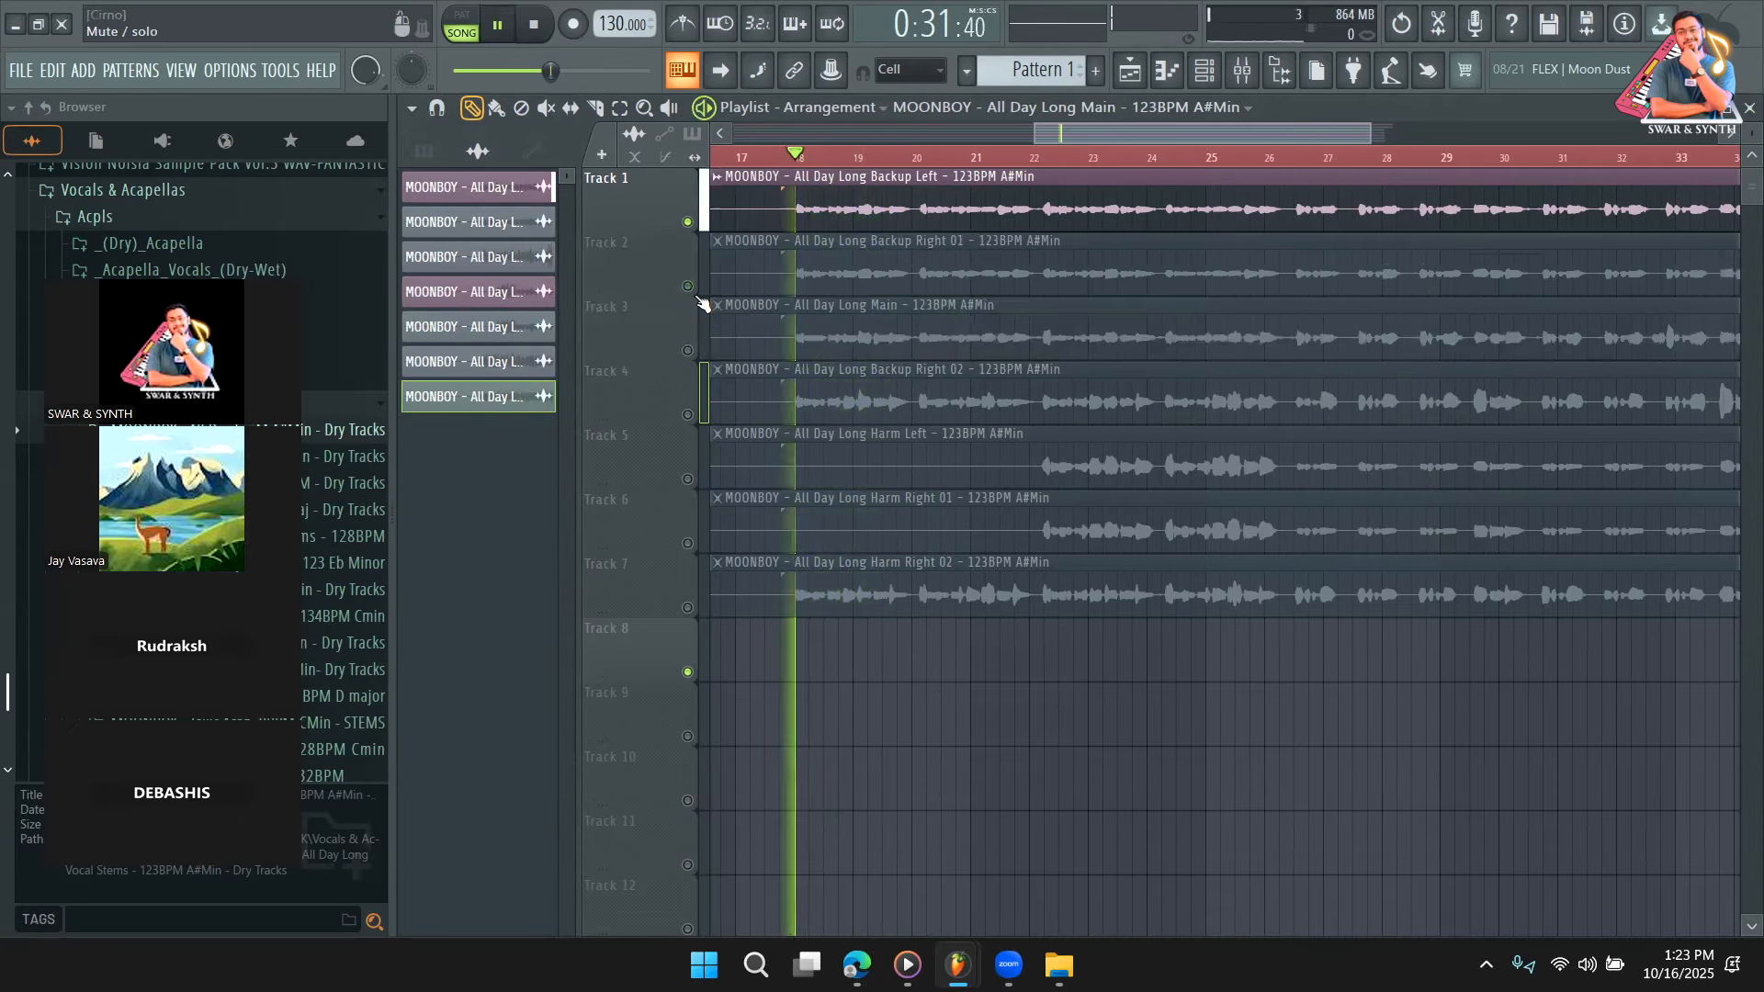
key(space)
click(687, 285)
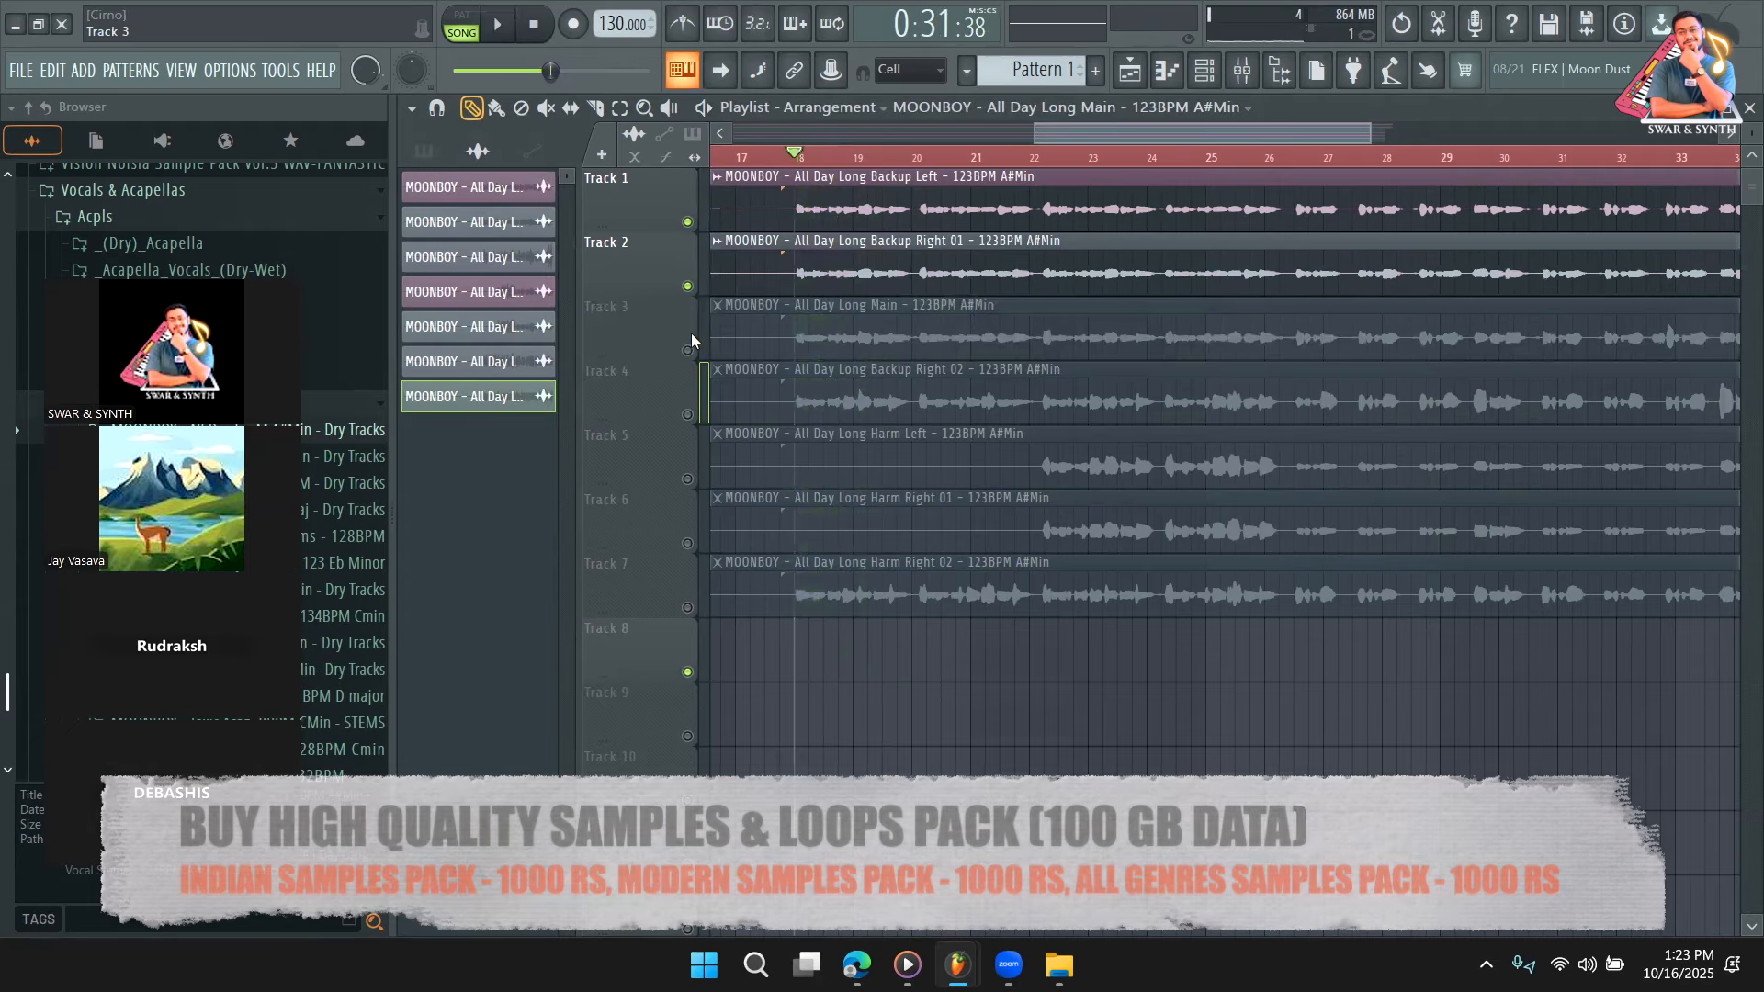
click(687, 350)
key(space)
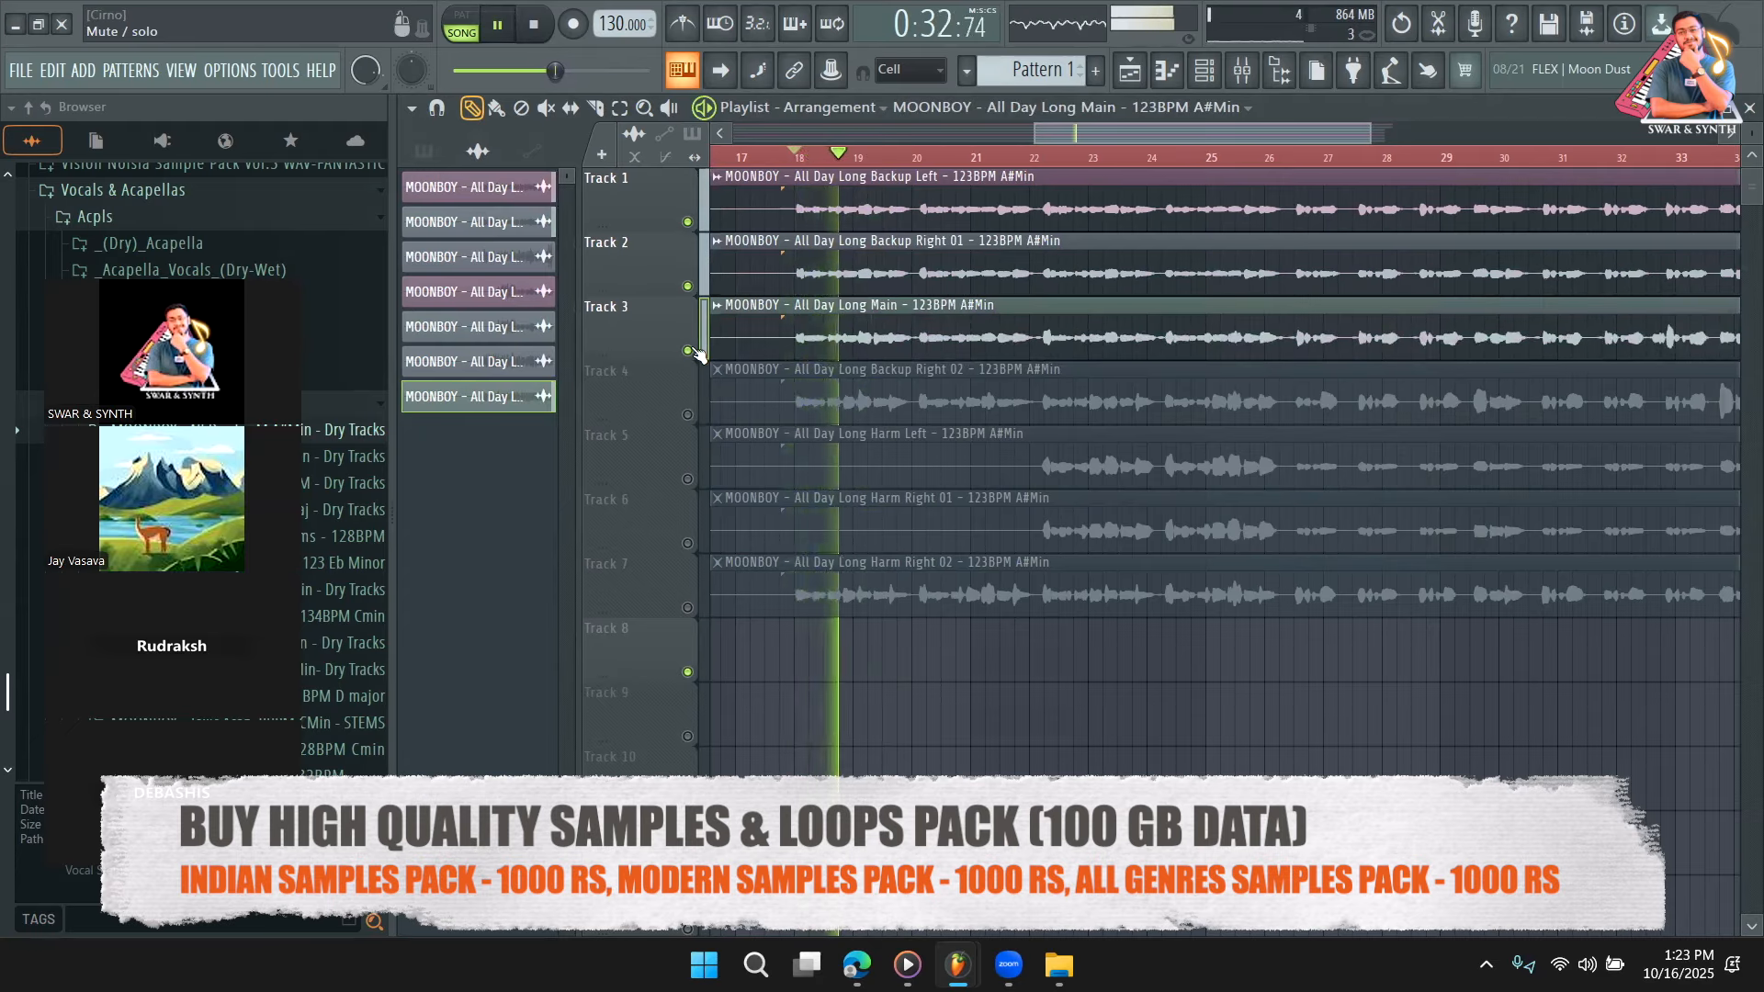
key(space)
Play the three layered vocals from about bar 22 and again from about bar 26.
click(1047, 154)
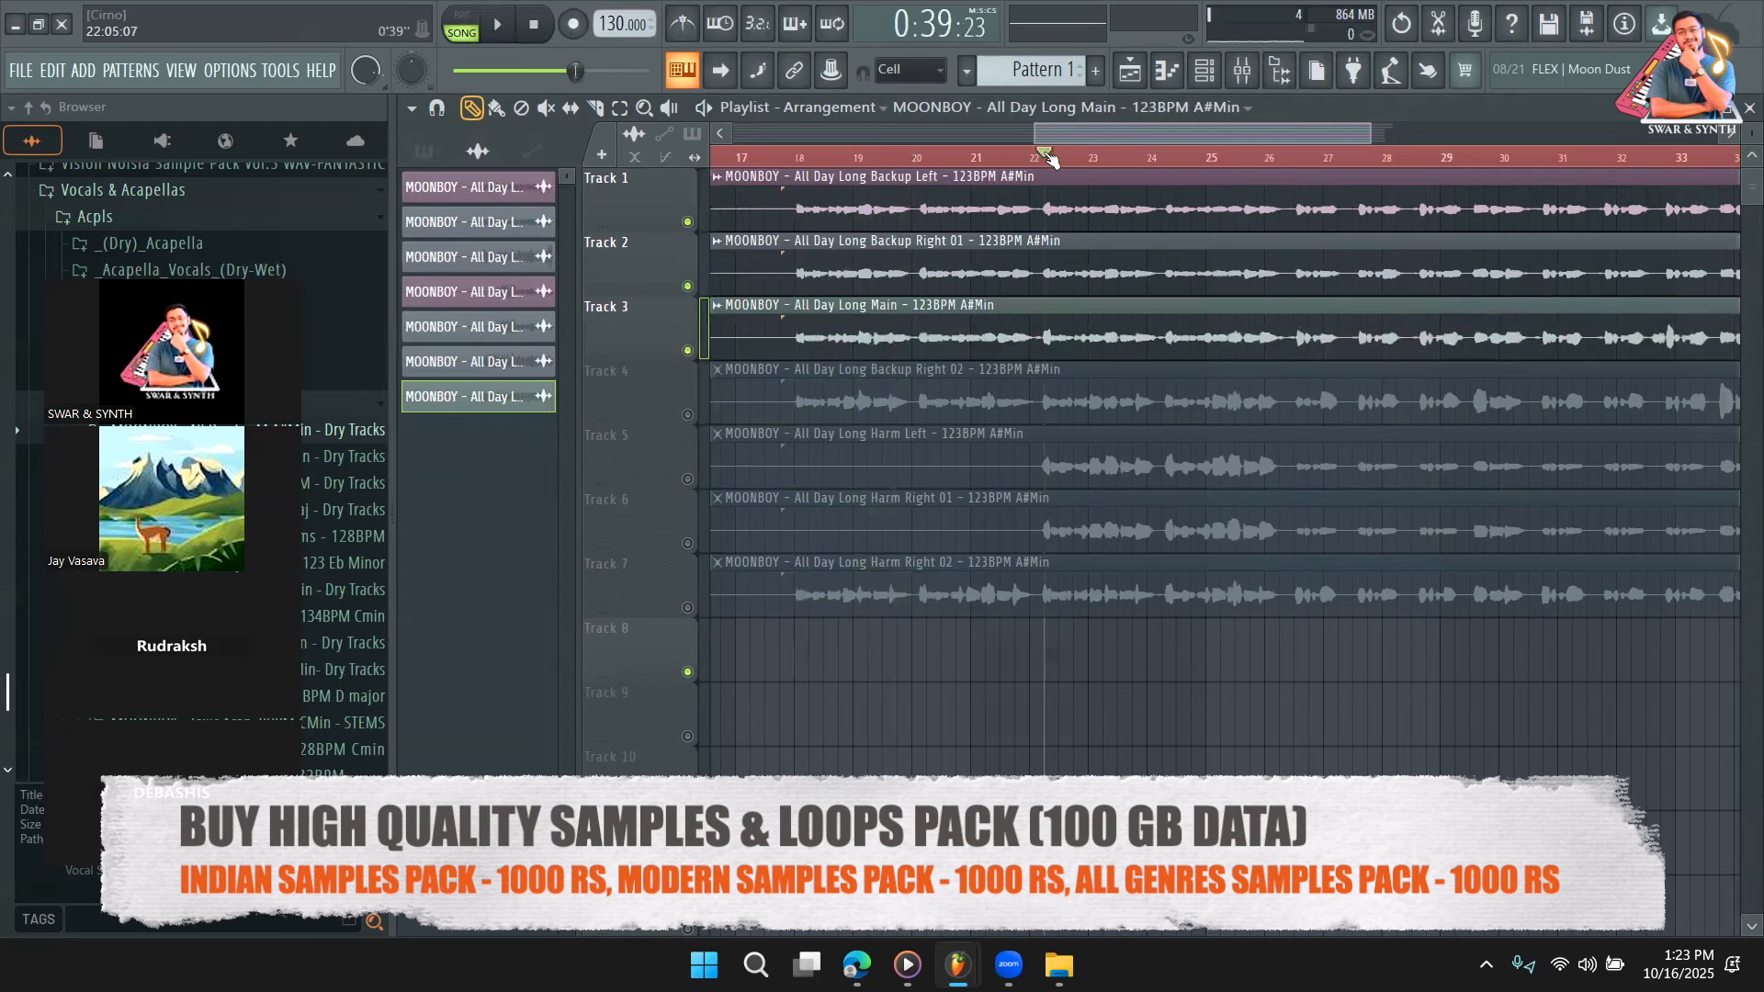
key(space)
click(1311, 154)
click(1305, 155)
scroll(1291, 174, right, 2)
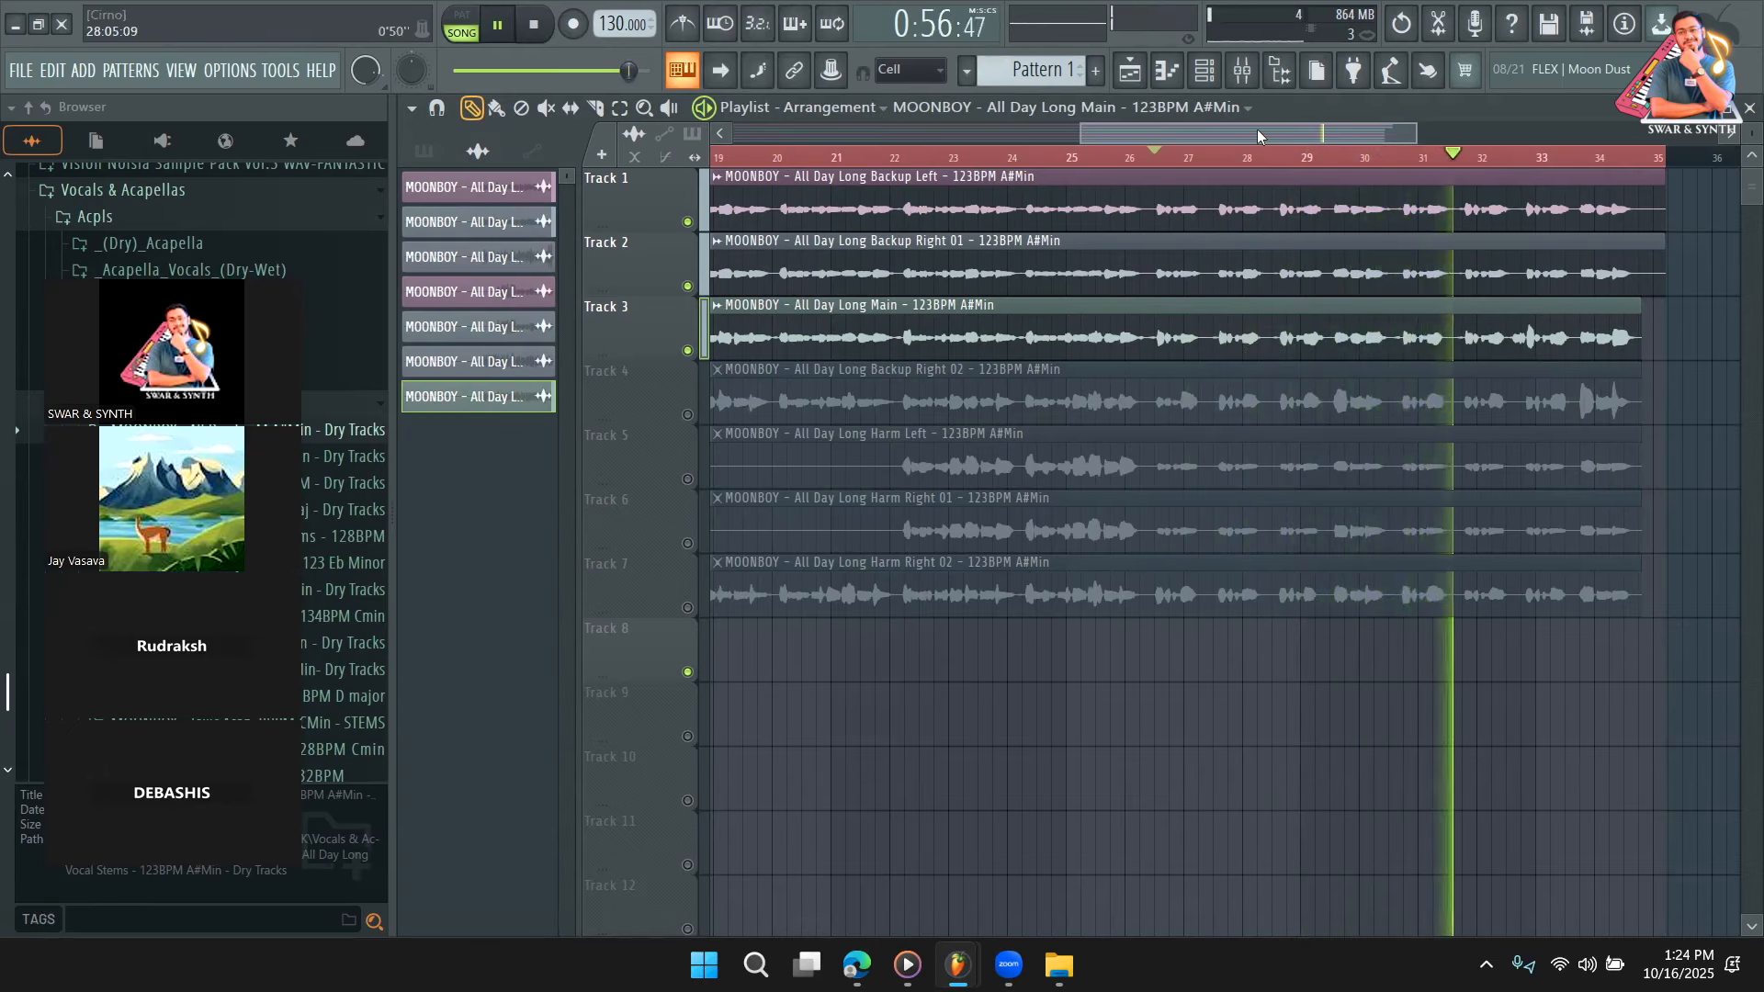
key(space)
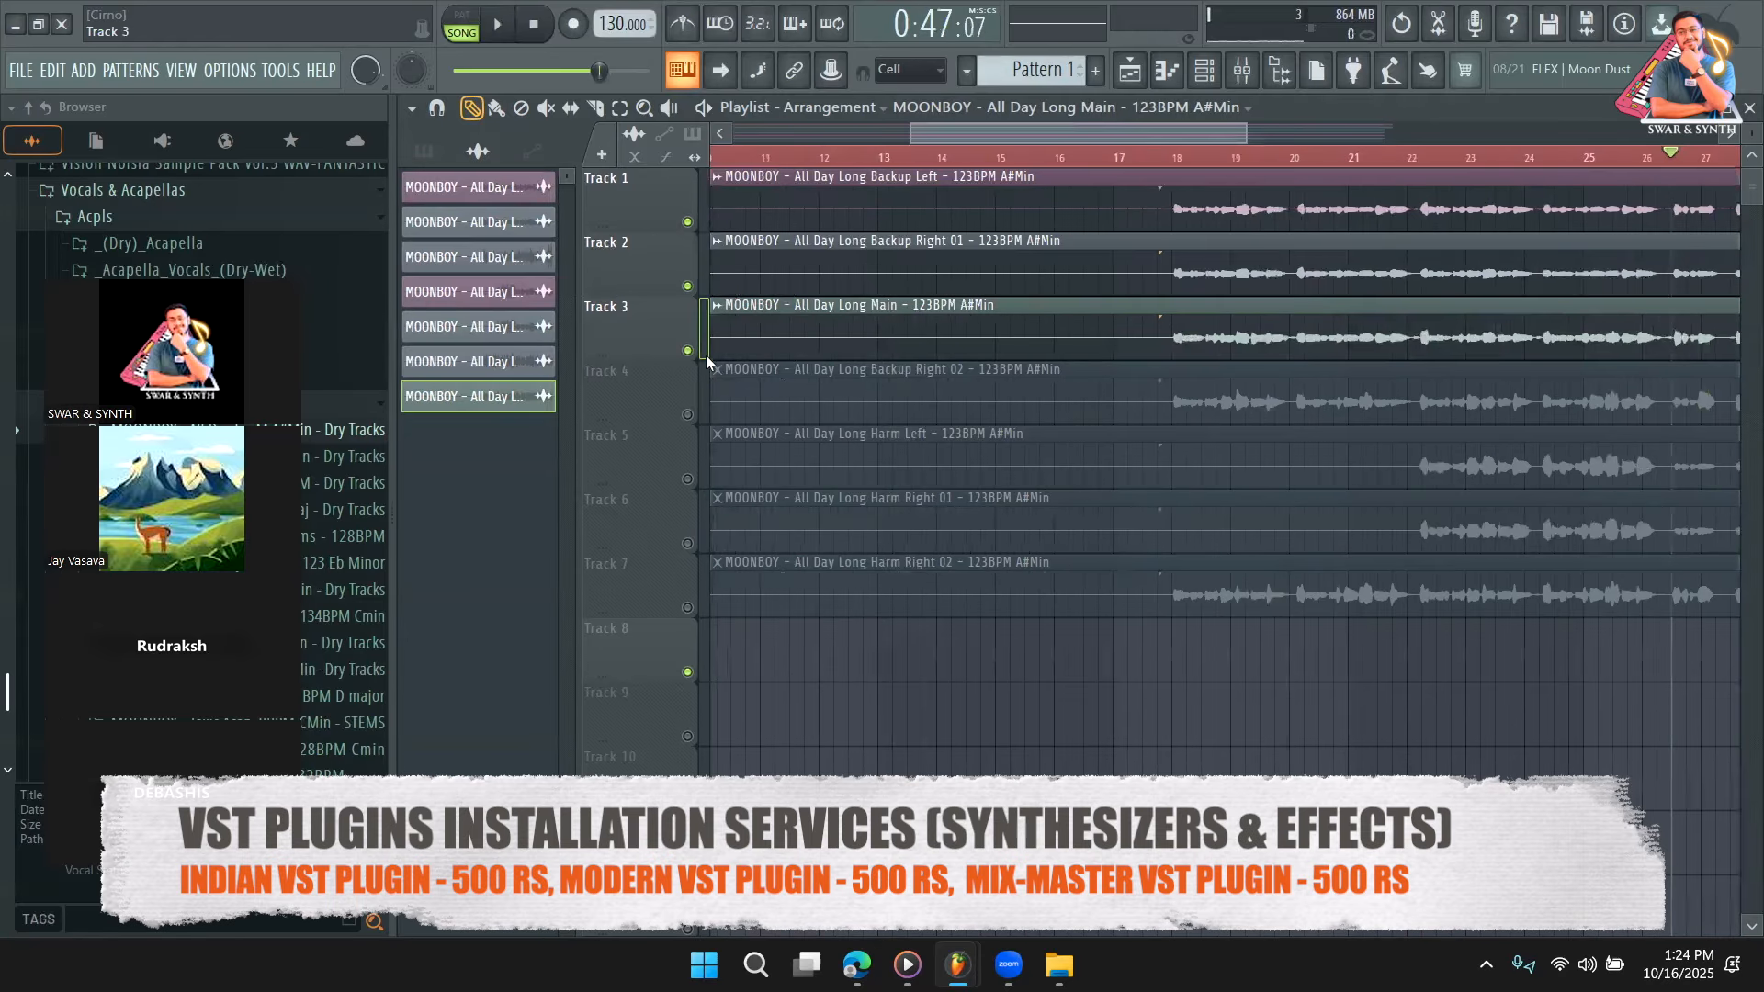
Mute Tracks 1 to 3, enable Tracks 4 and 7, and play Backup Right 02 with Harm Right 02 from bar 18.
click(687, 350)
click(687, 286)
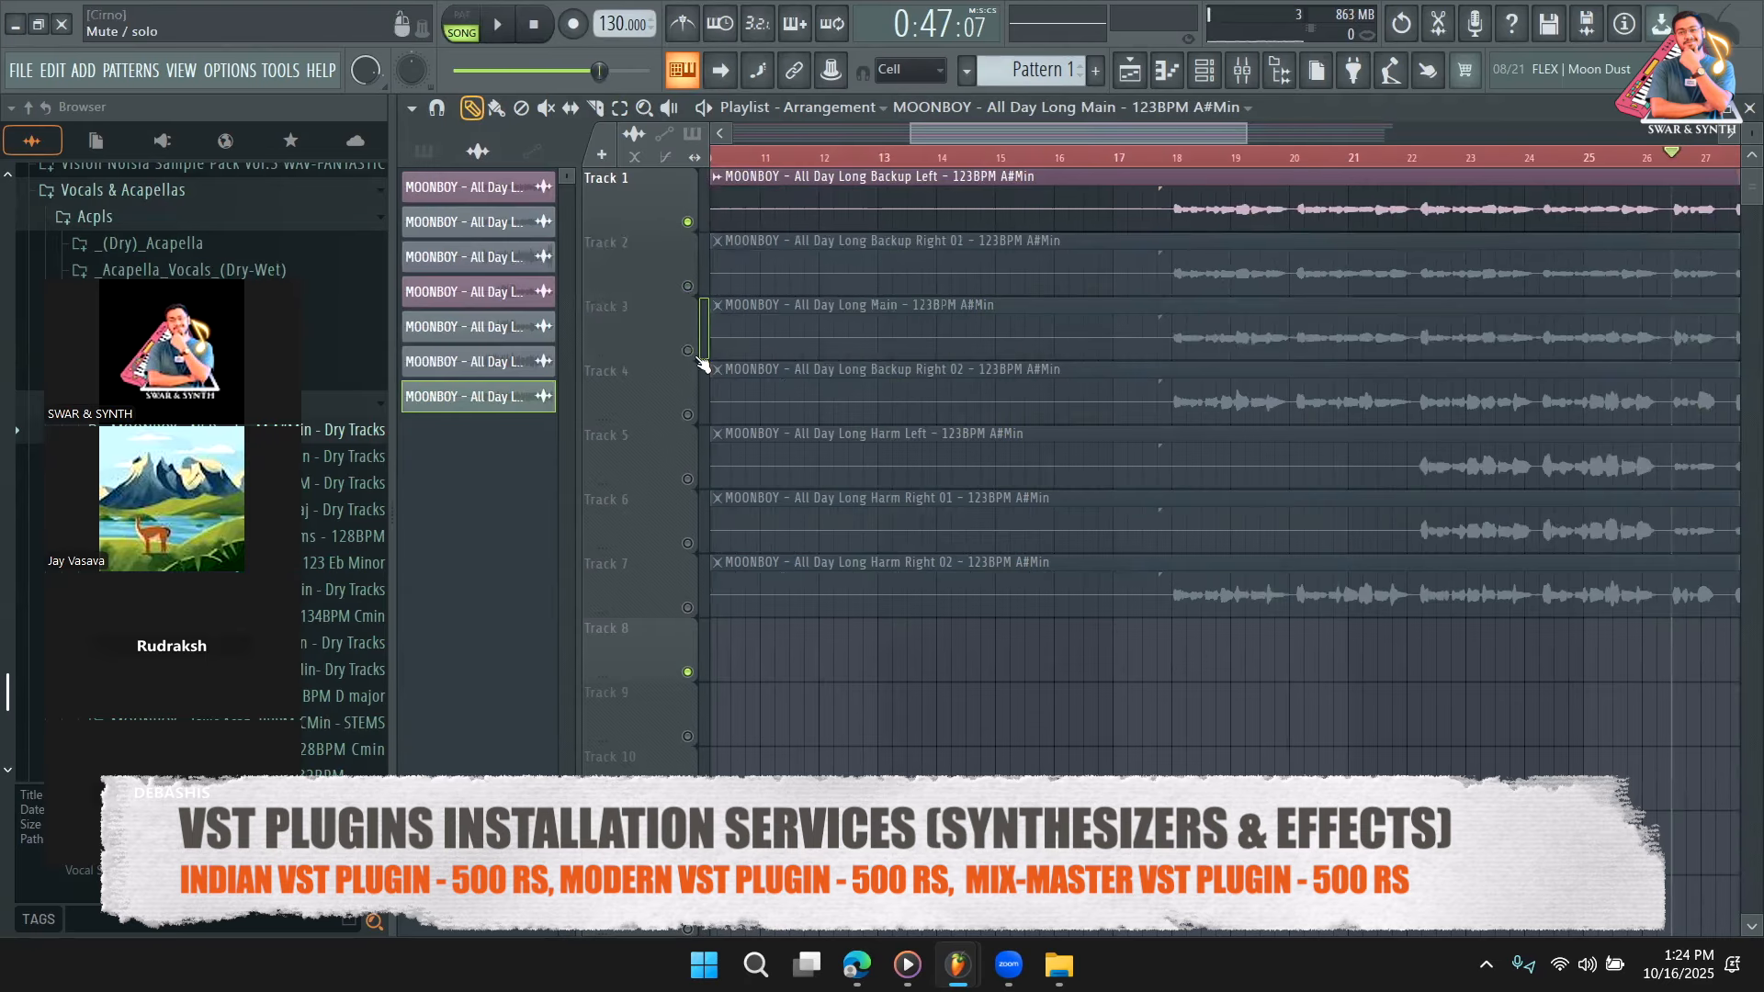
click(687, 414)
click(687, 607)
click(1184, 158)
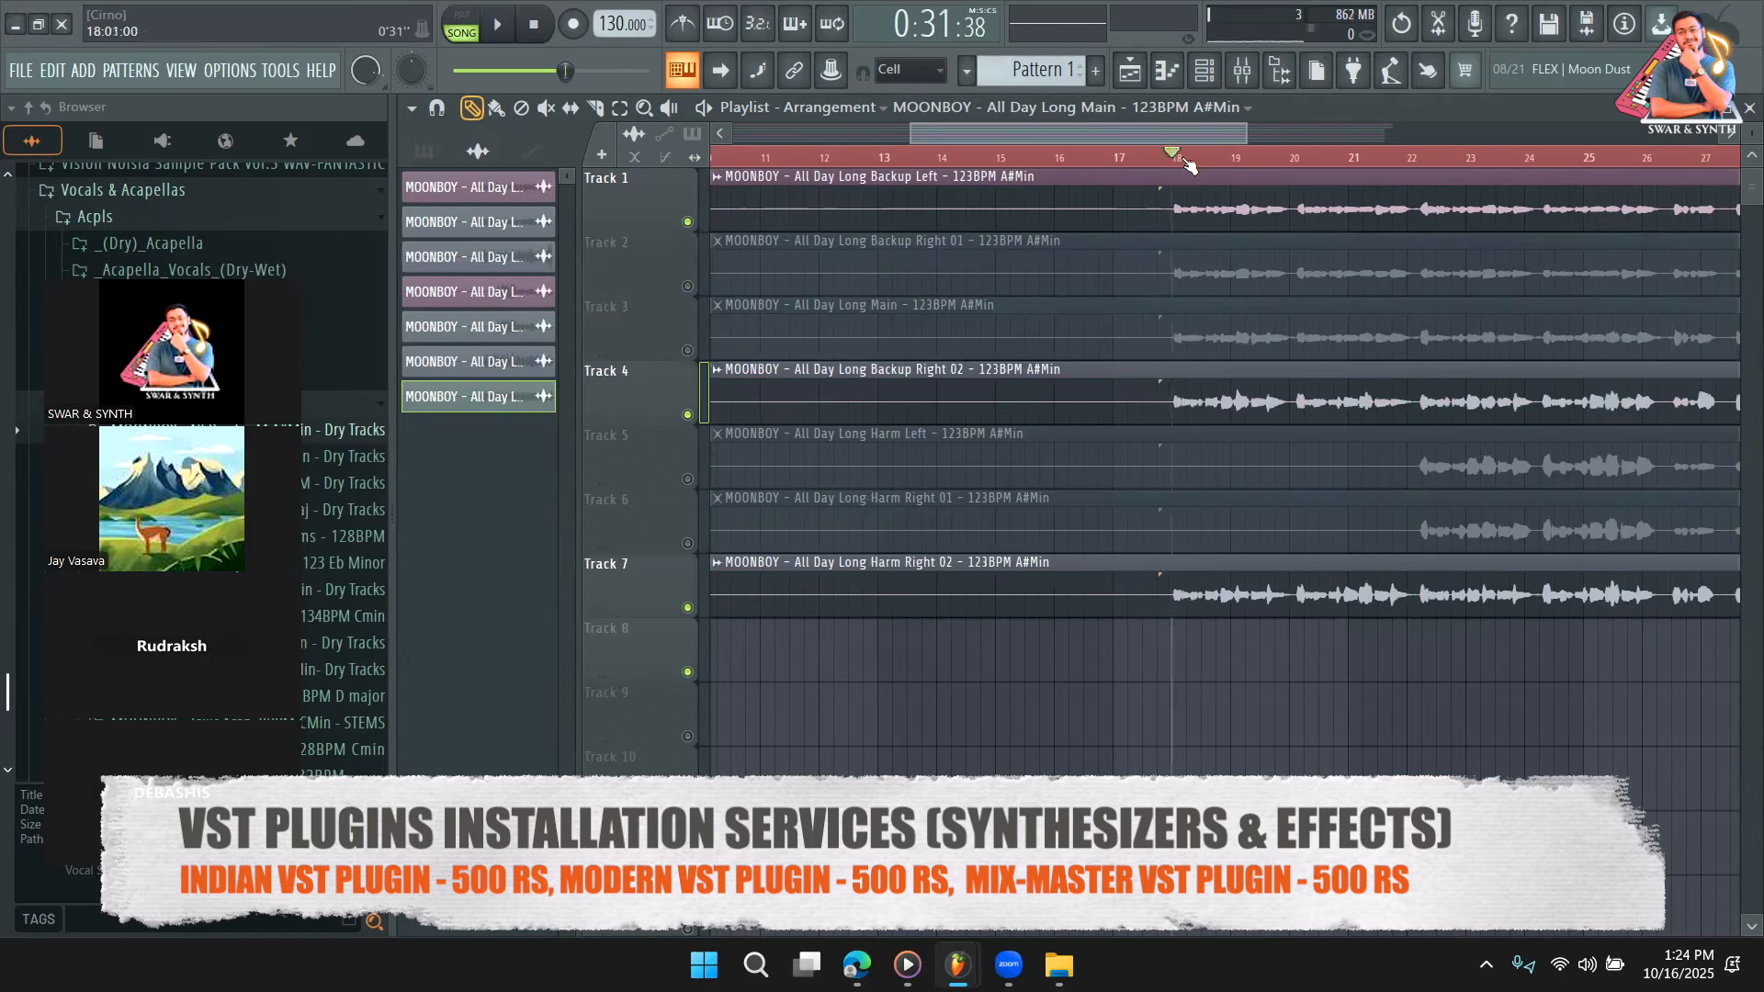
key(space)
click(687, 221)
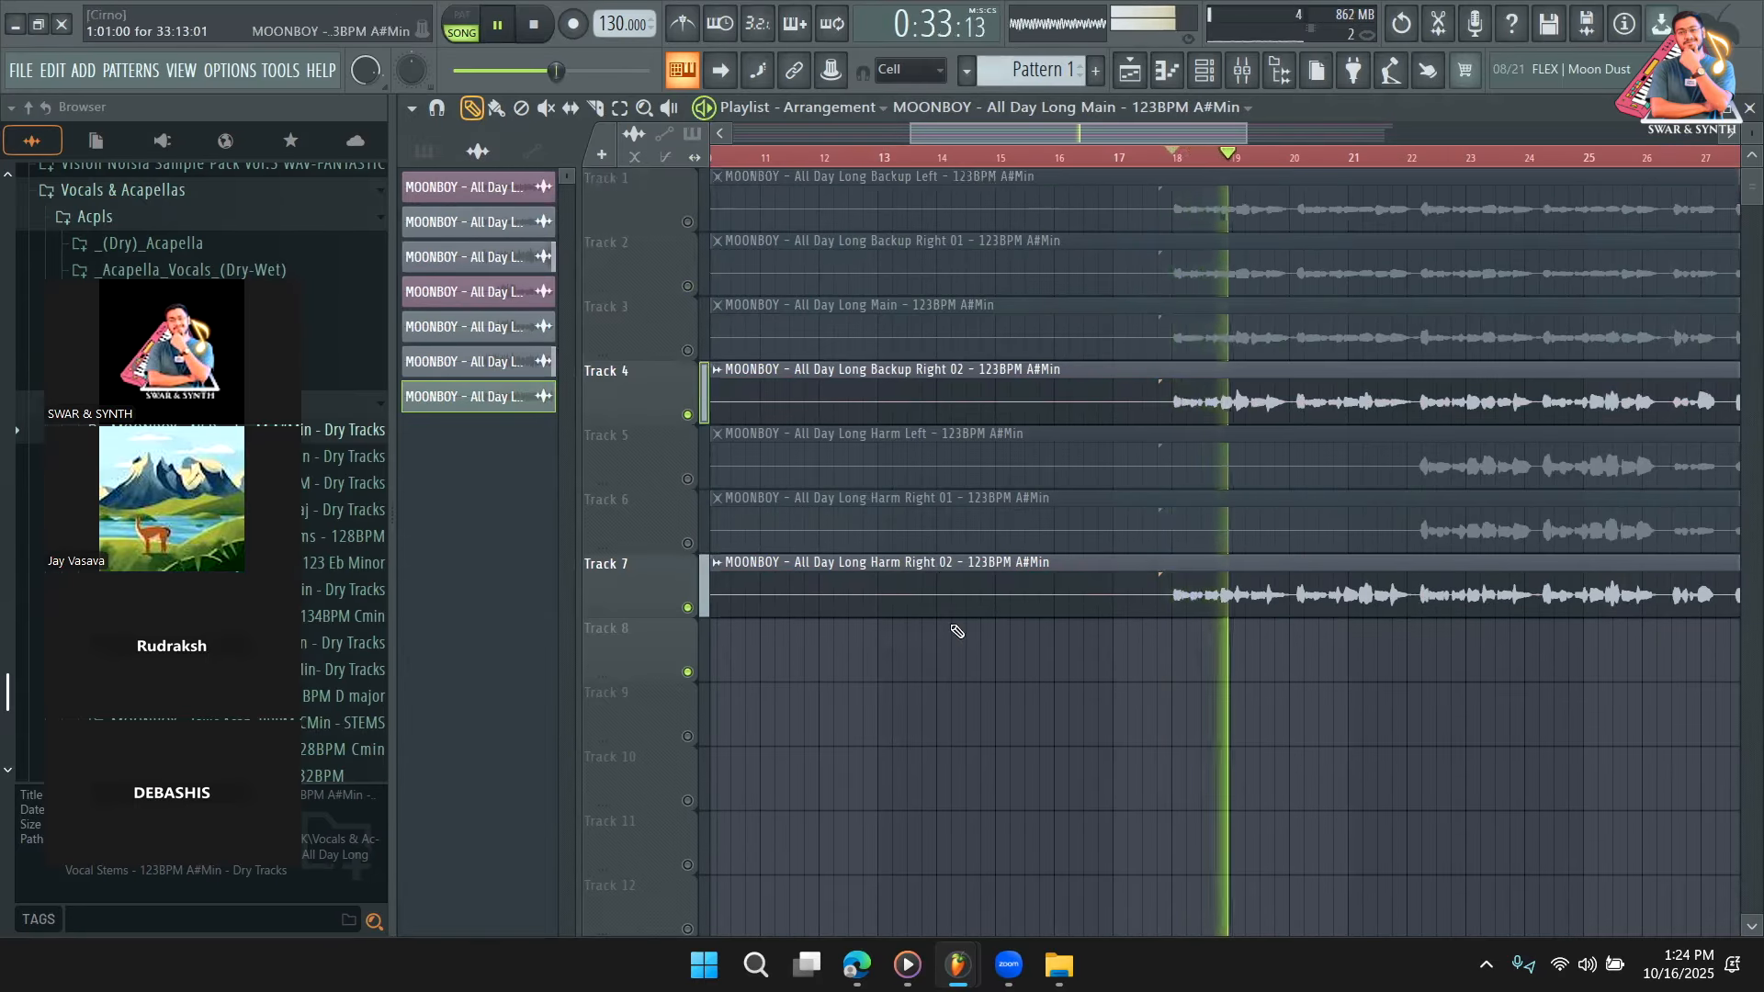
key(space)
Pan Backup Right 02 left and Harm Right 02 right, setting Harm Right 02's volume to 57% and lowering Backup Right 02's volume.
double_click(1015, 415)
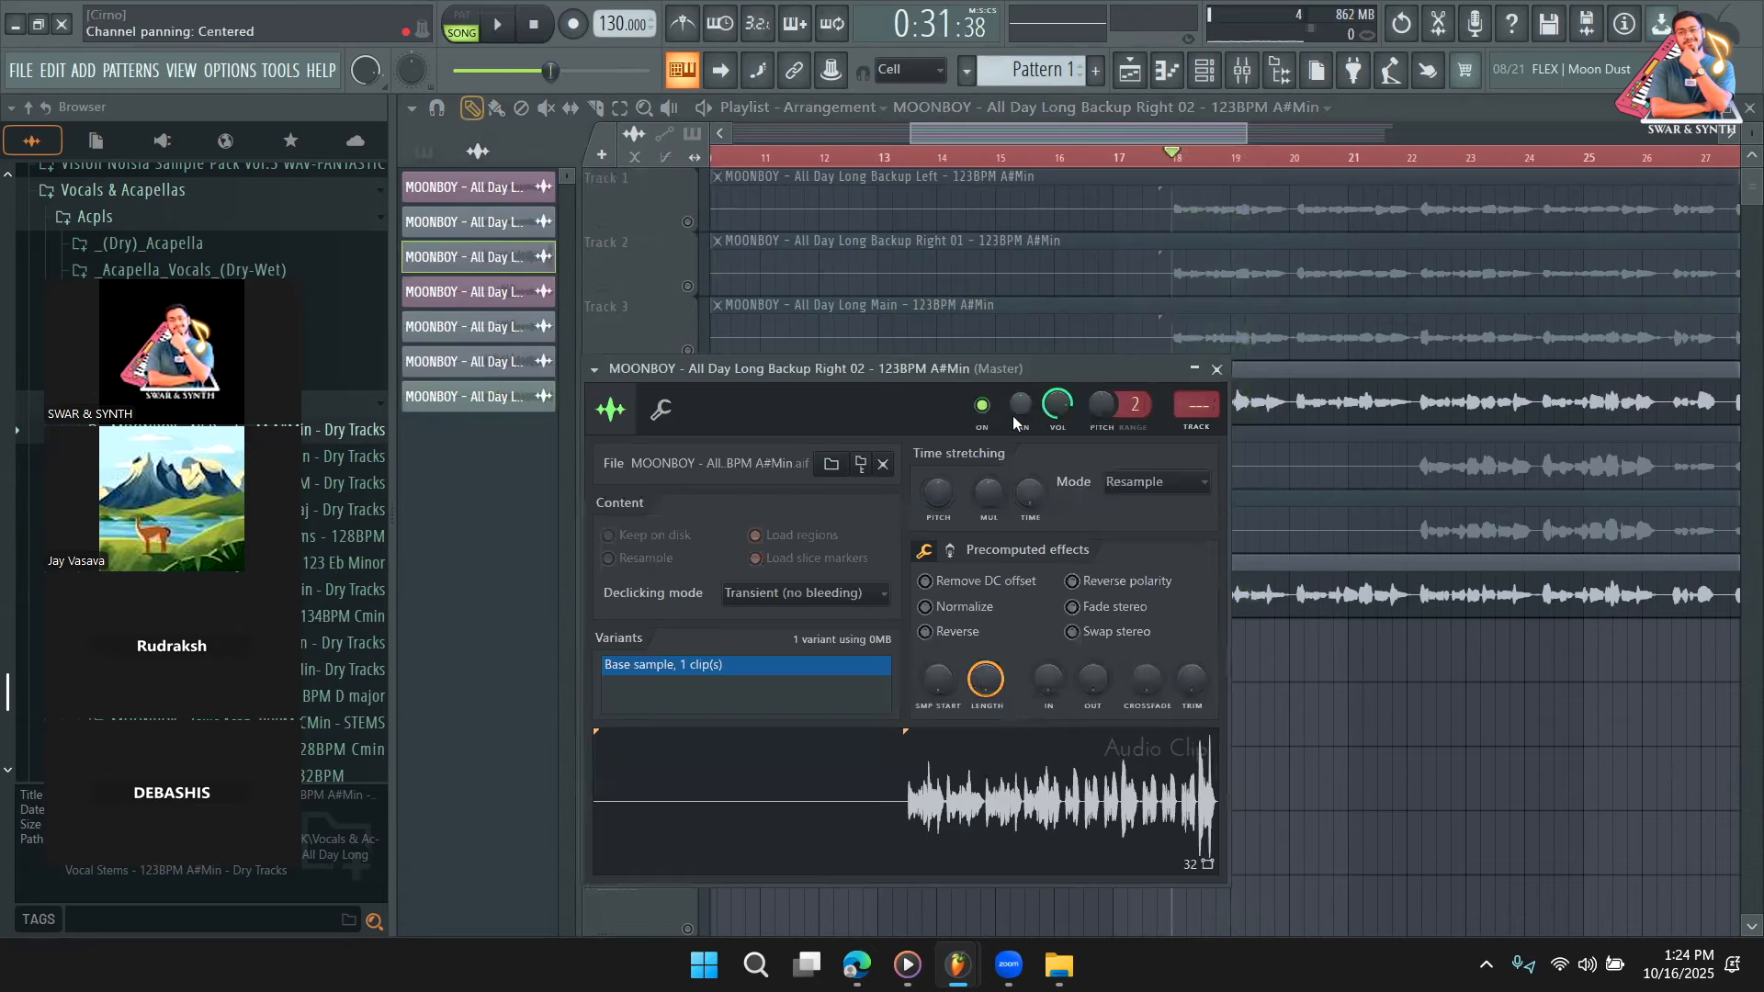
double_click(1257, 591)
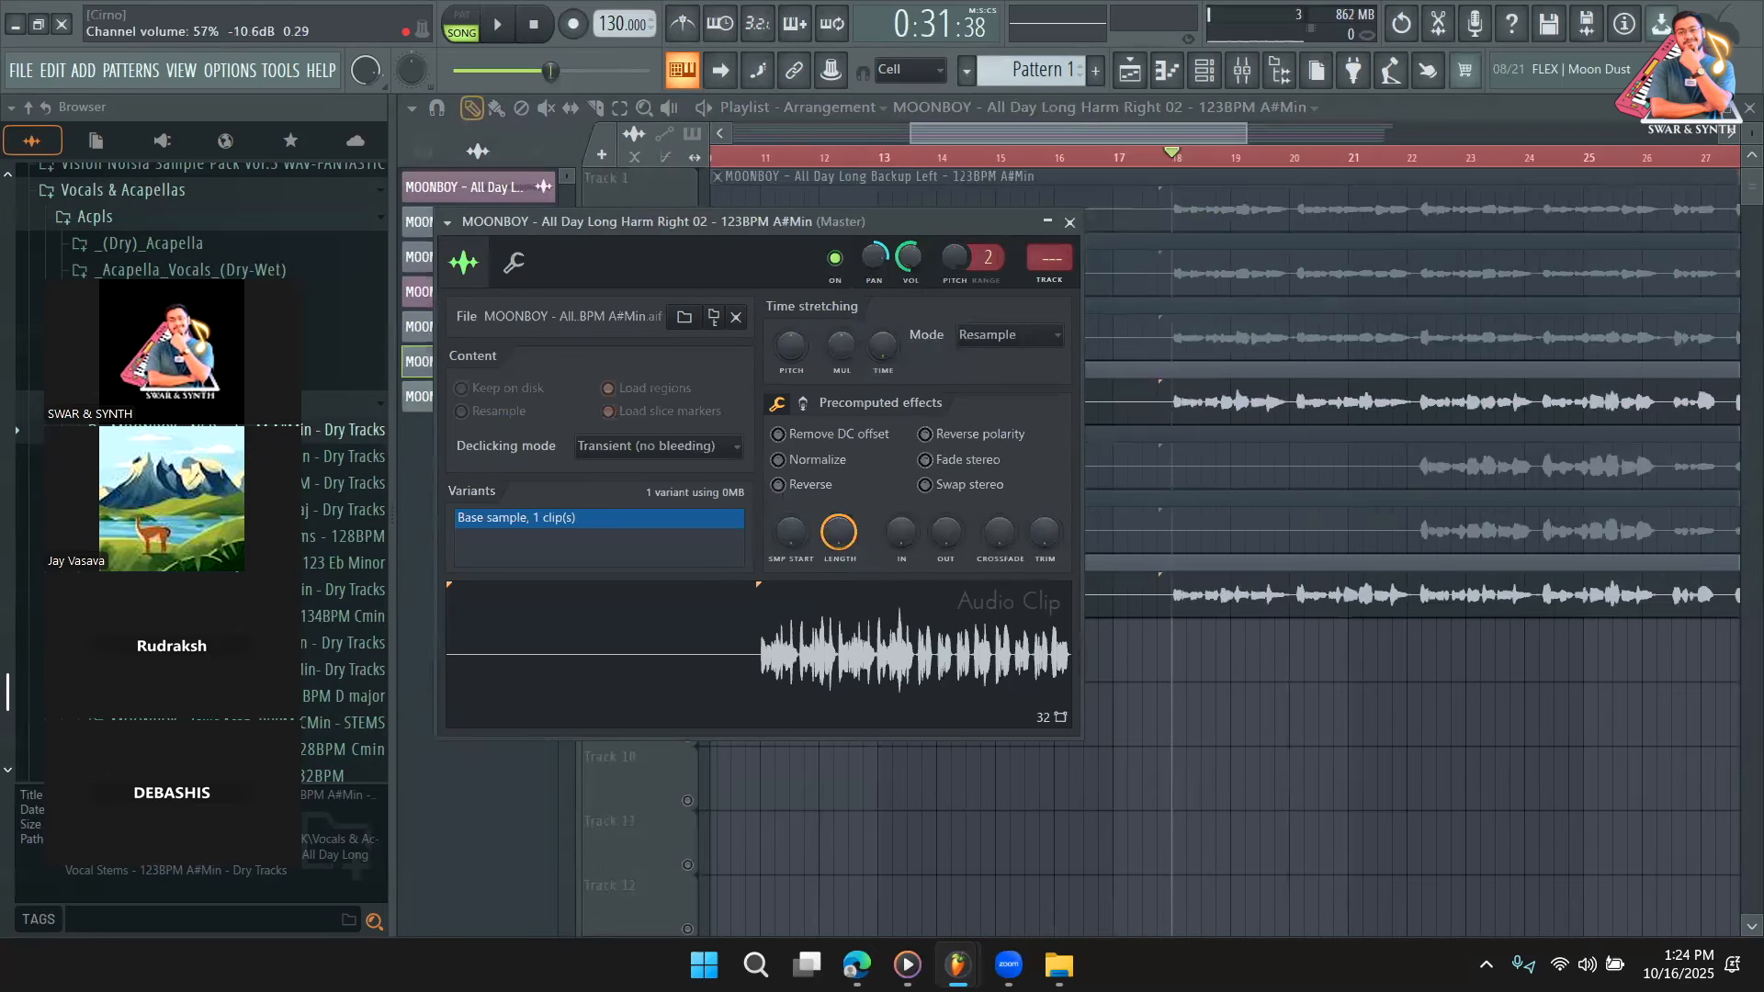
double_click(1244, 405)
drag(1057, 402, 1056, 406)
click(441, 492)
Re-enable Tracks 1, 2 and 3 and play the five layered vocals from bar 18.
click(694, 351)
click(696, 282)
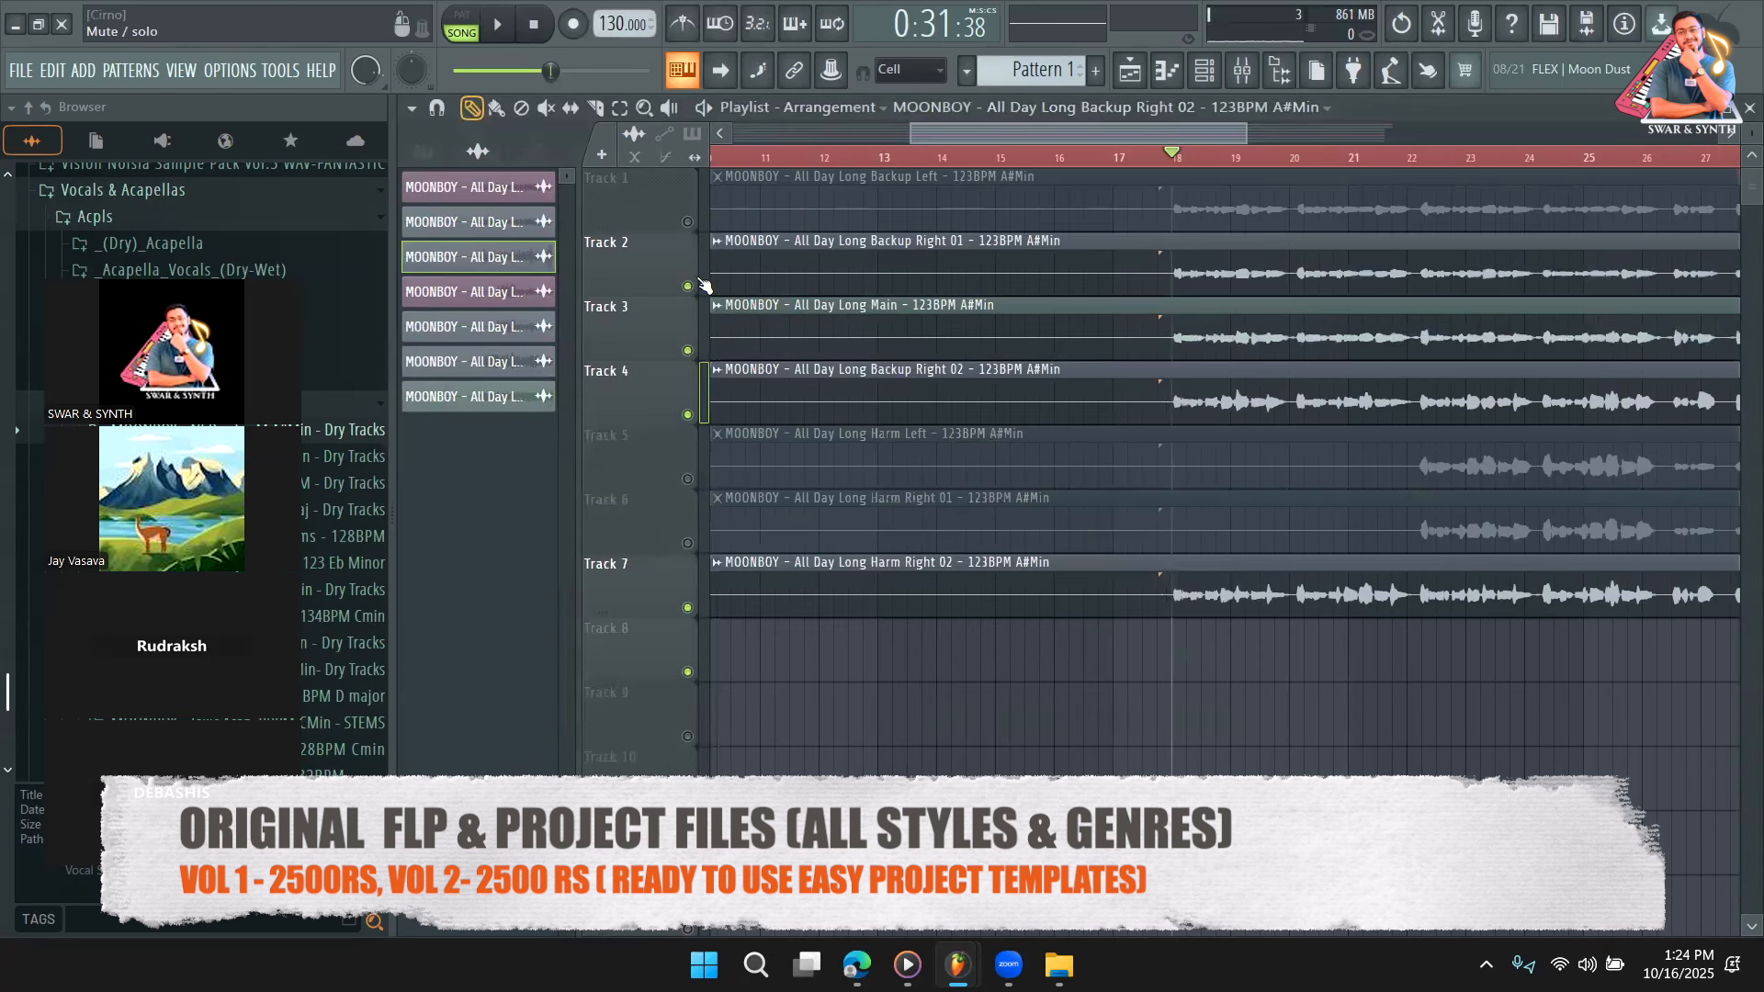
click(694, 221)
key(space)
drag(942, 132, 1047, 139)
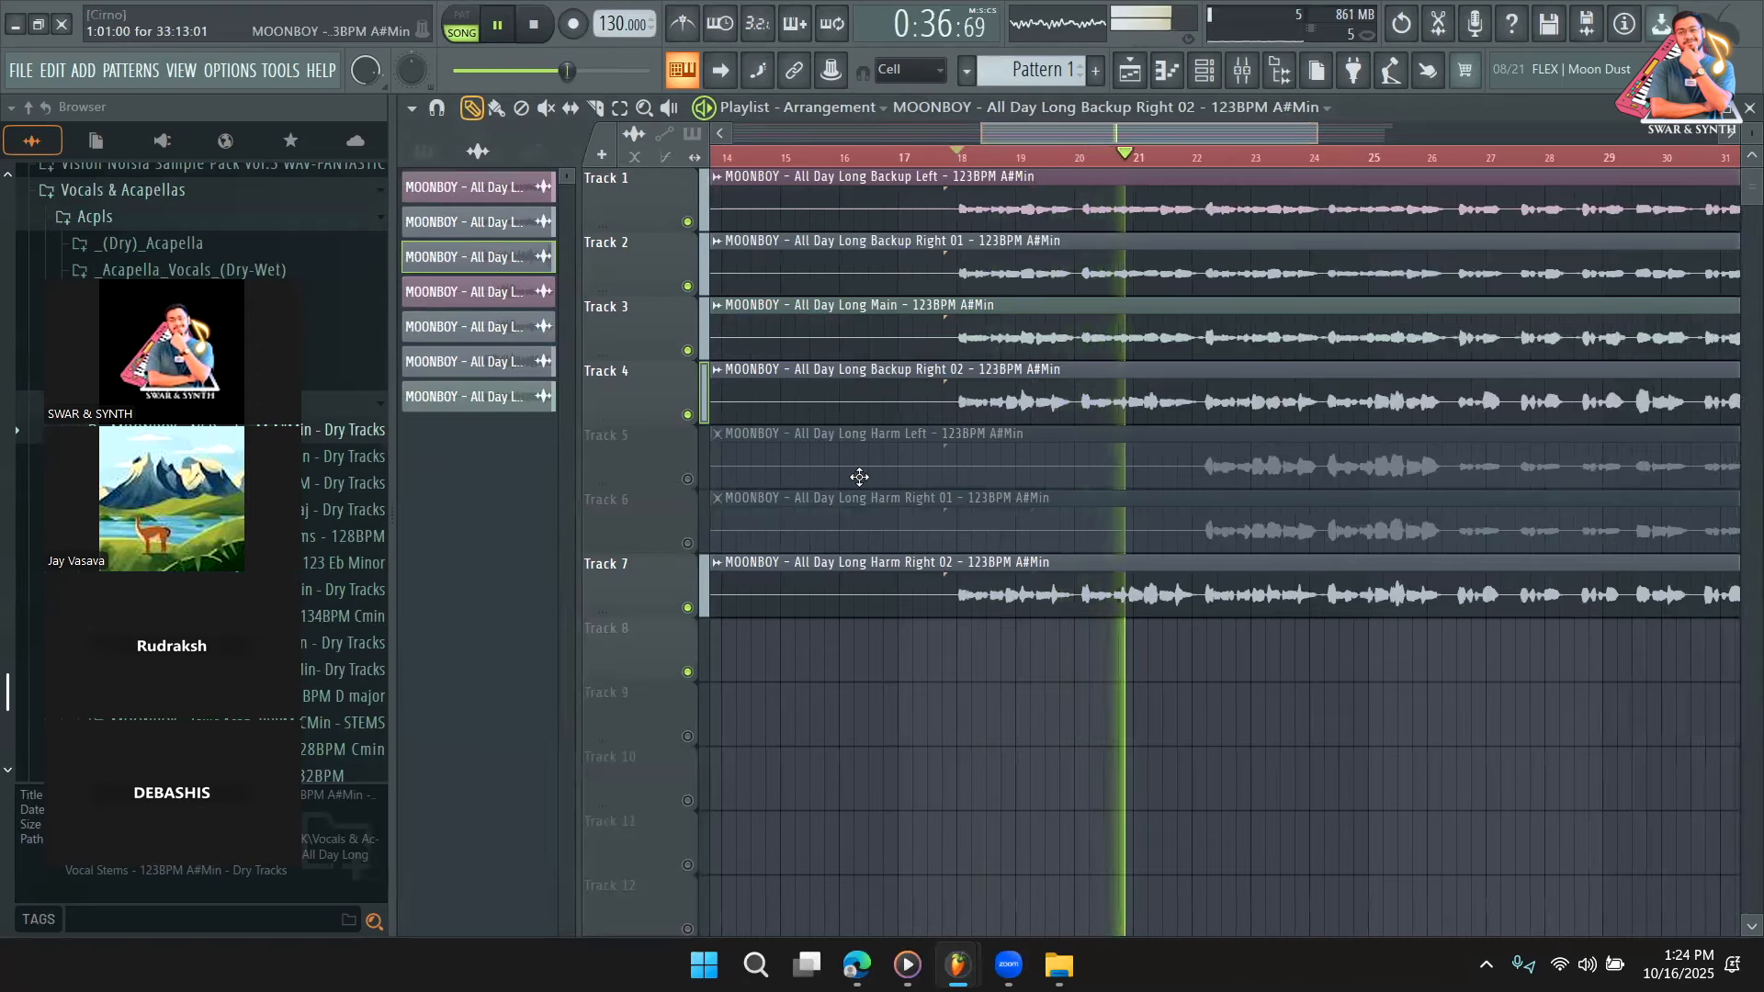
key(space)
Lower the channel volumes of Harm Right 02 to 37% and Backup Right 02 to 35%, and replay the vocals.
double_click(999, 591)
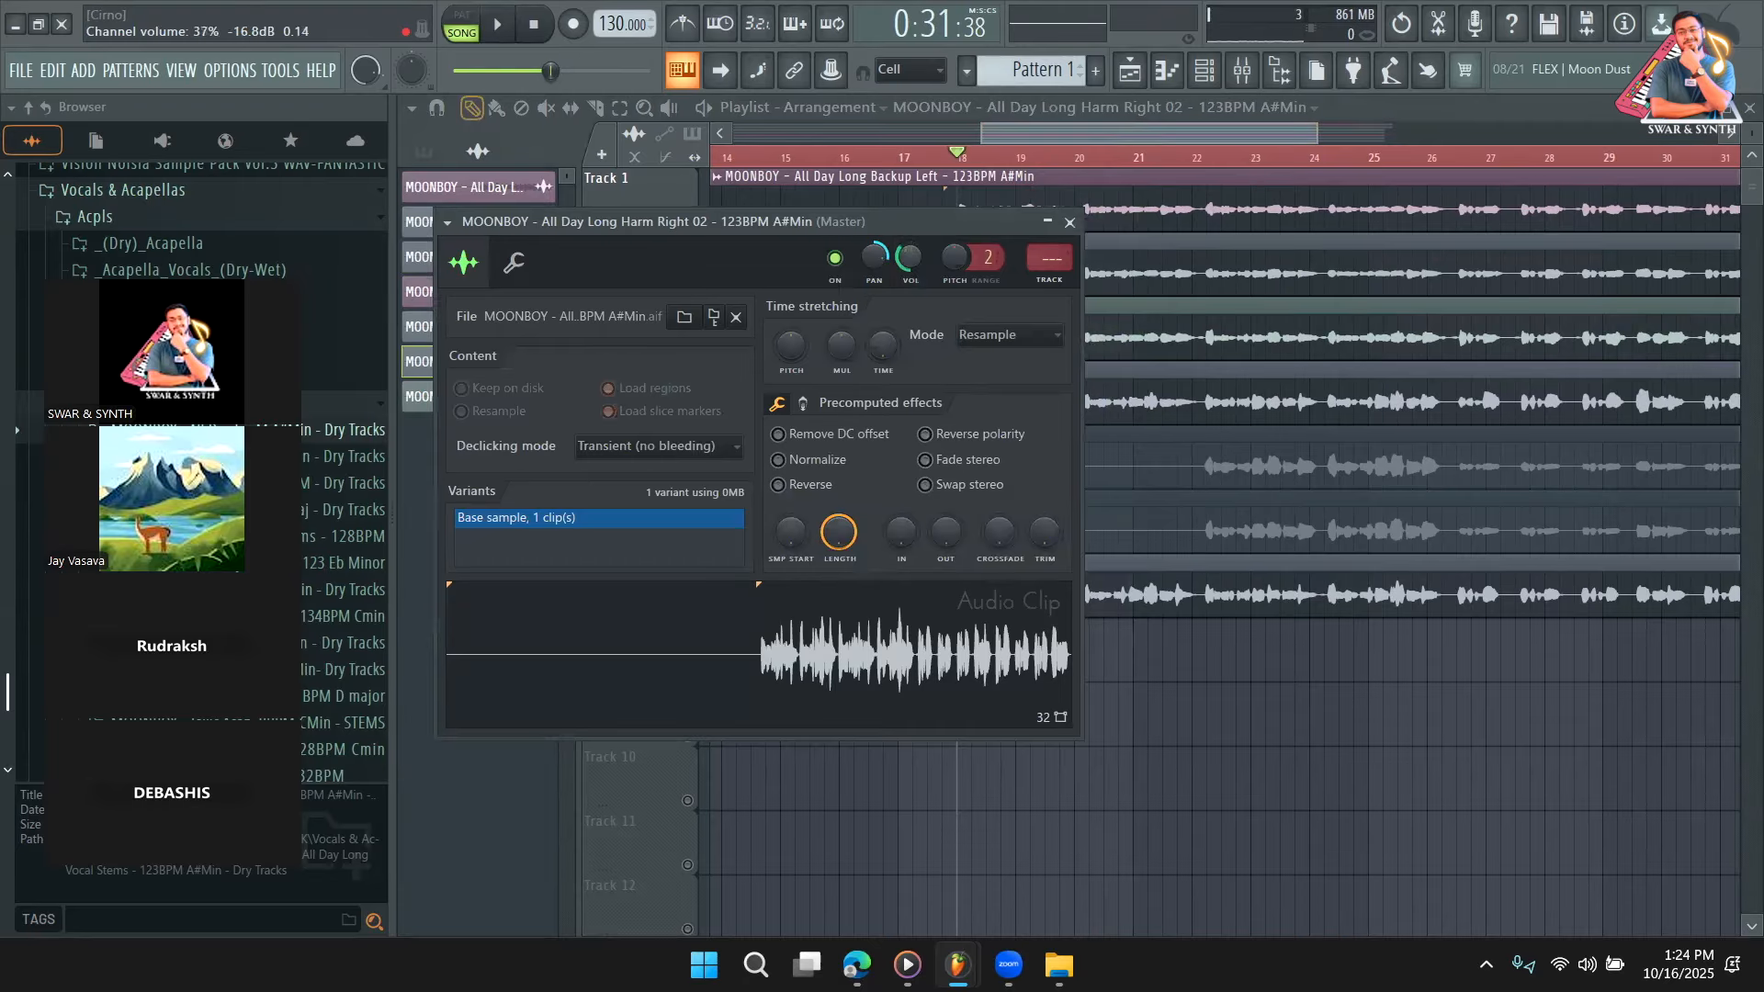
double_click(1240, 407)
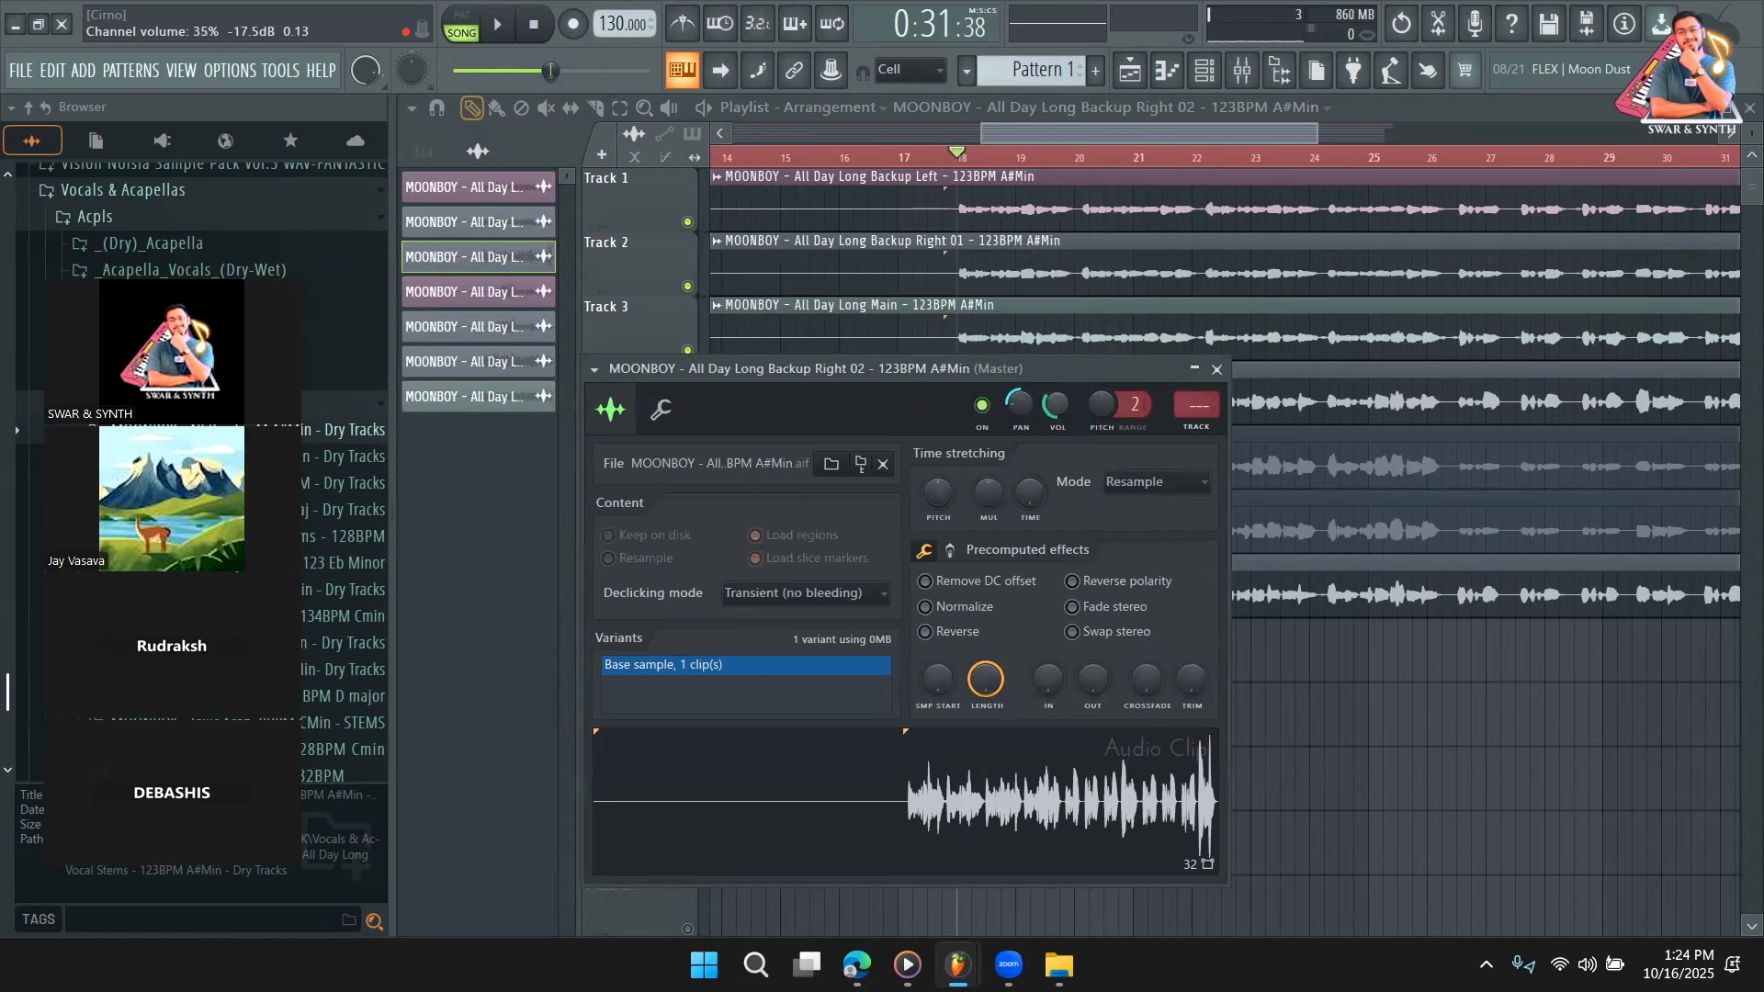
right_click(1468, 746)
key(space)
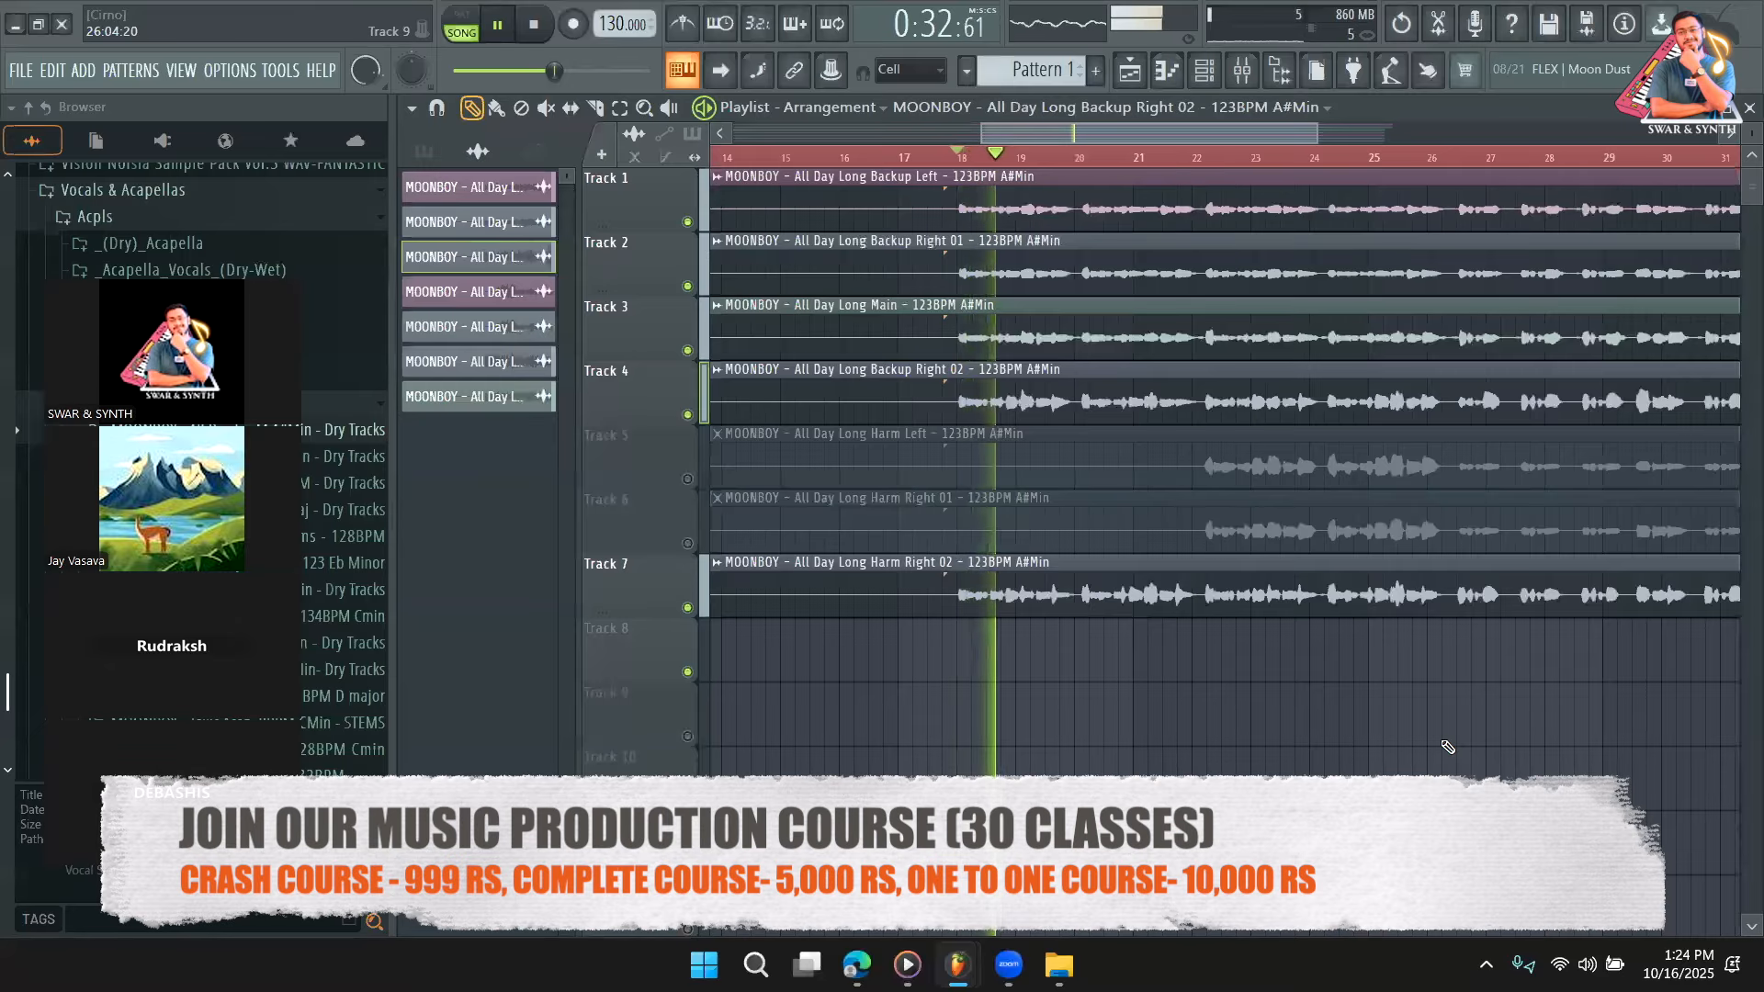
key(space)
Normalize the Backup Left clip and set its channel volume to 57% while the vocals play.
double_click(1056, 181)
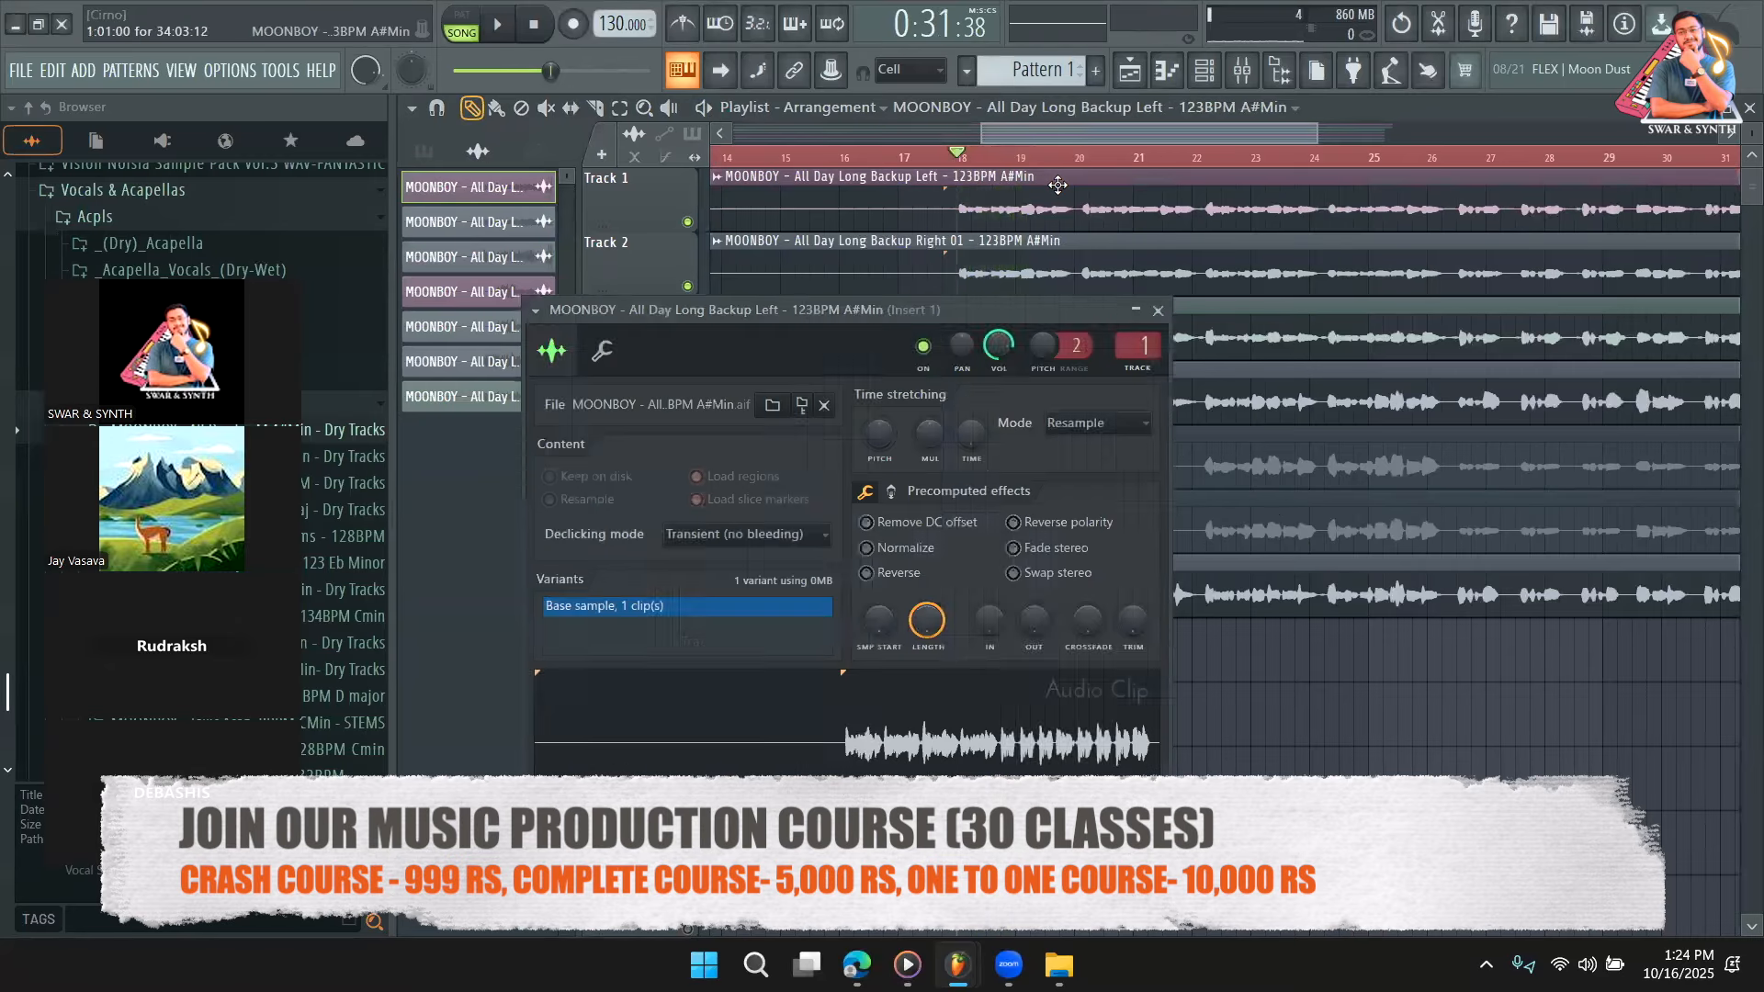
click(904, 547)
key(space)
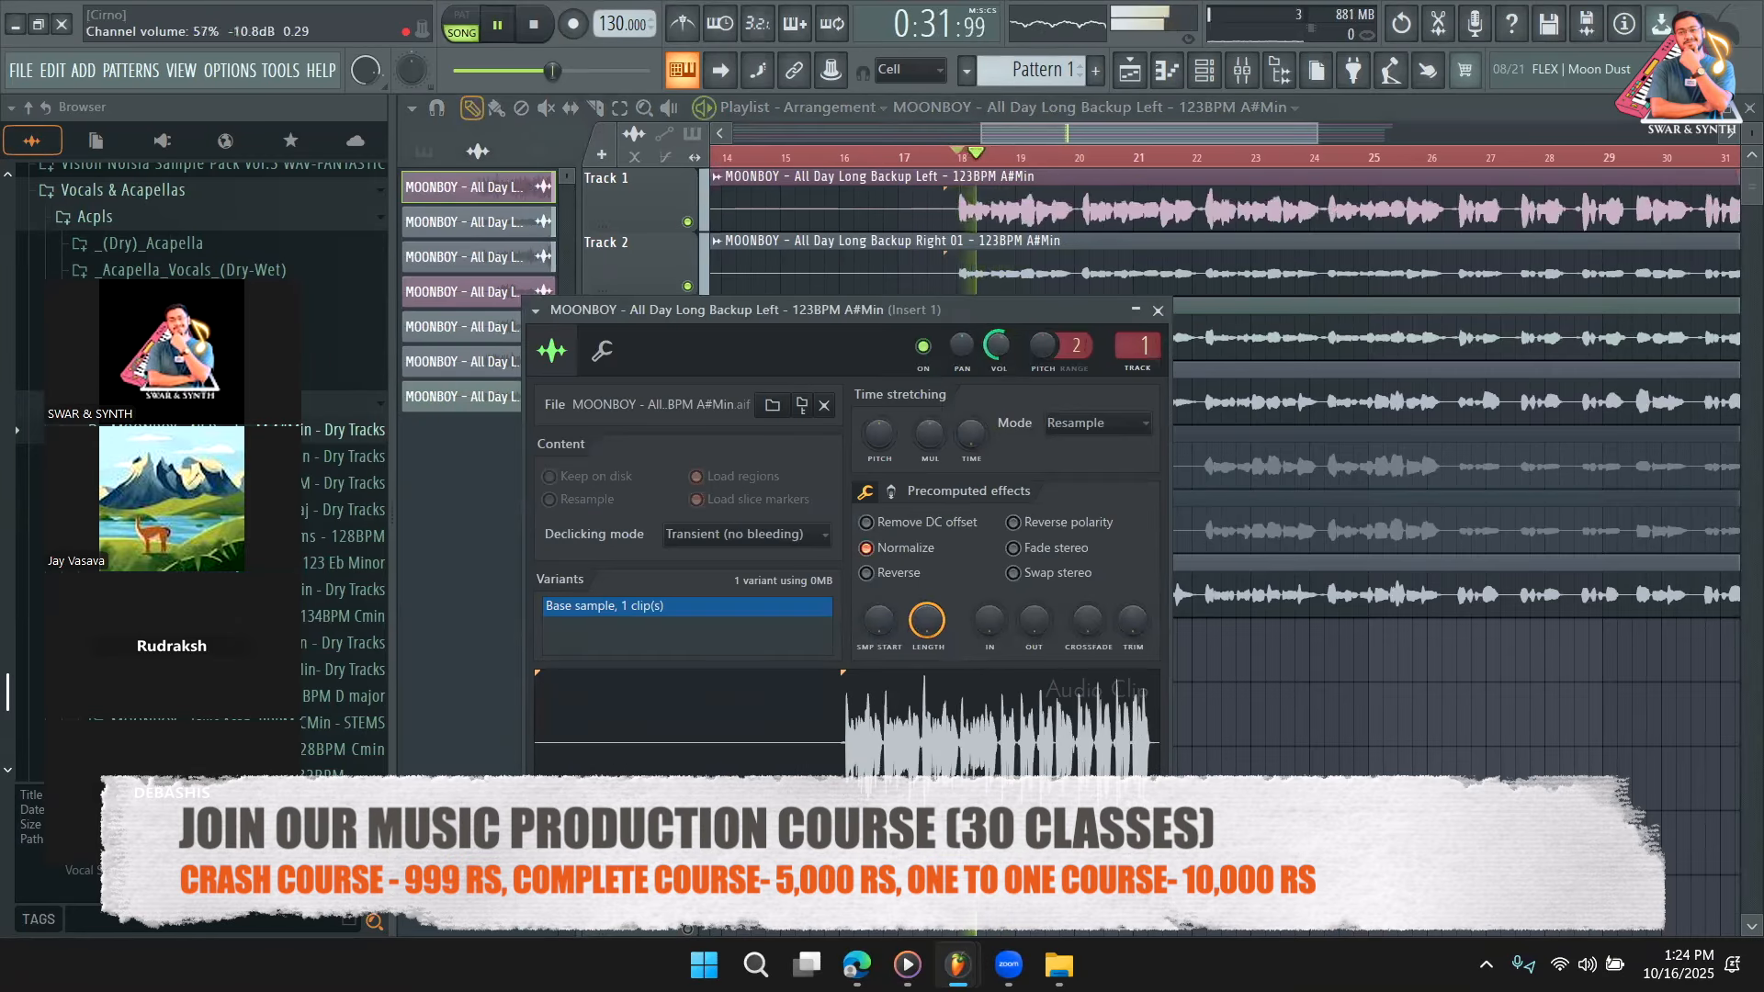
right_click(1329, 740)
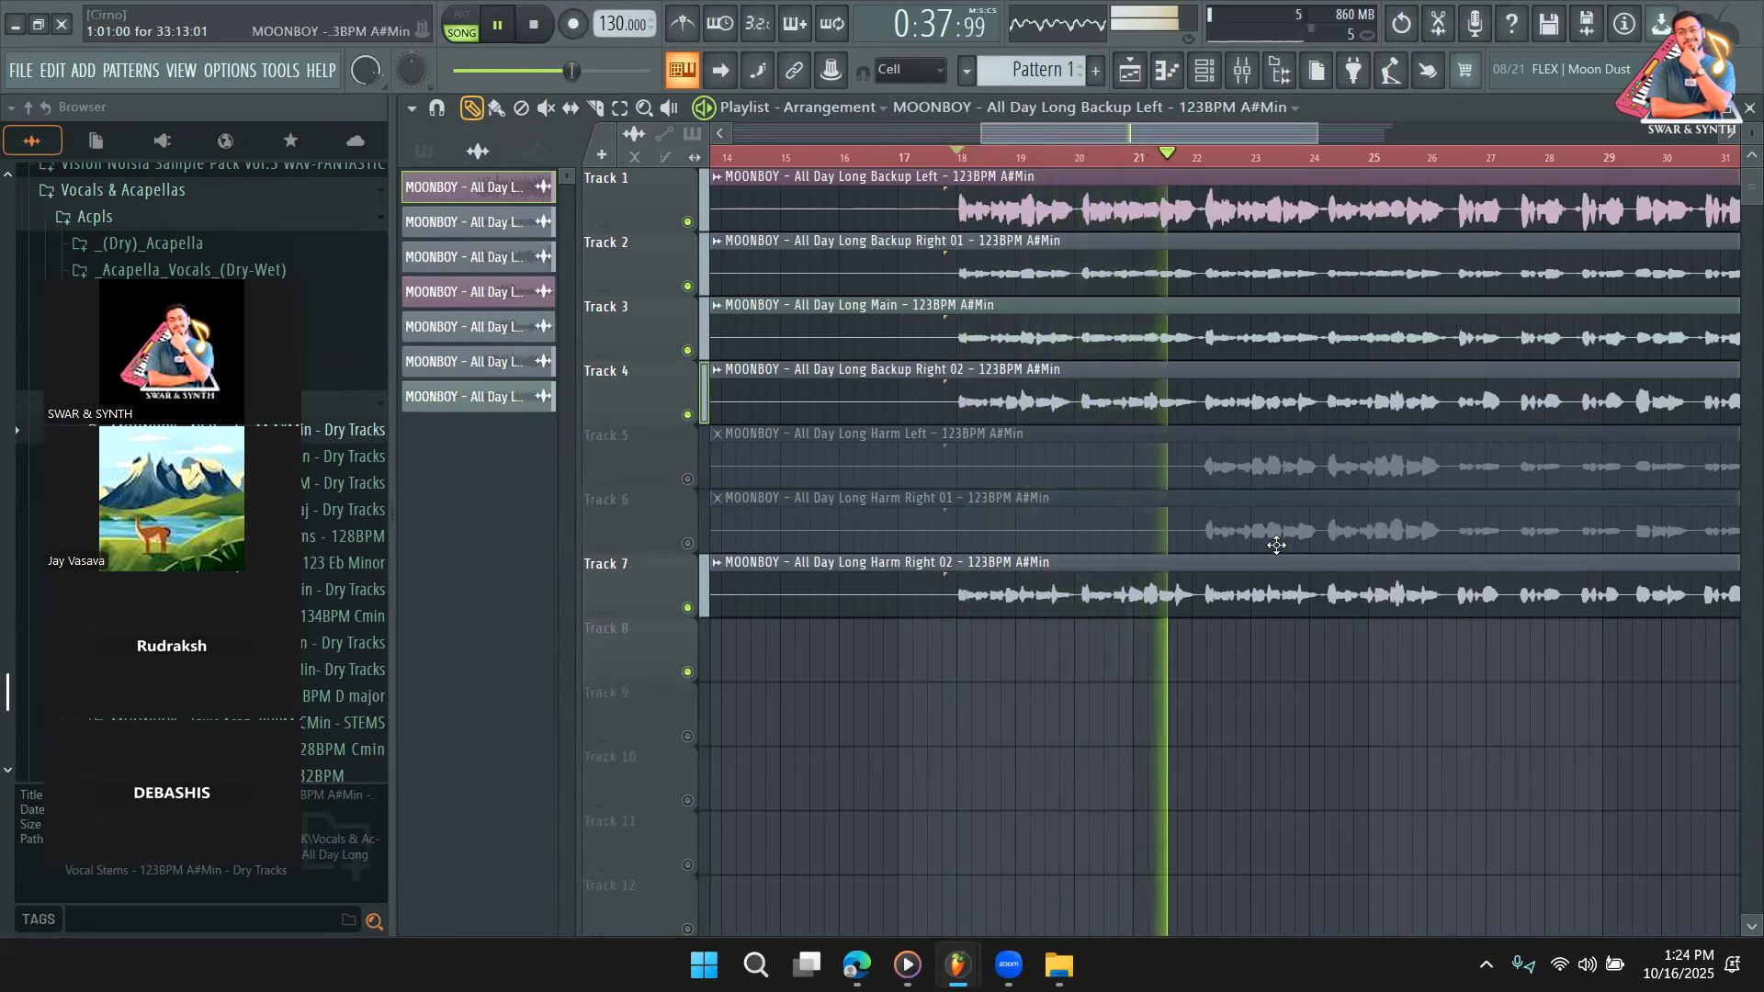
Bring the Harm Left and Harm Right 01 vocals on Tracks 5 and 6 into the running playback.
click(688, 480)
click(688, 543)
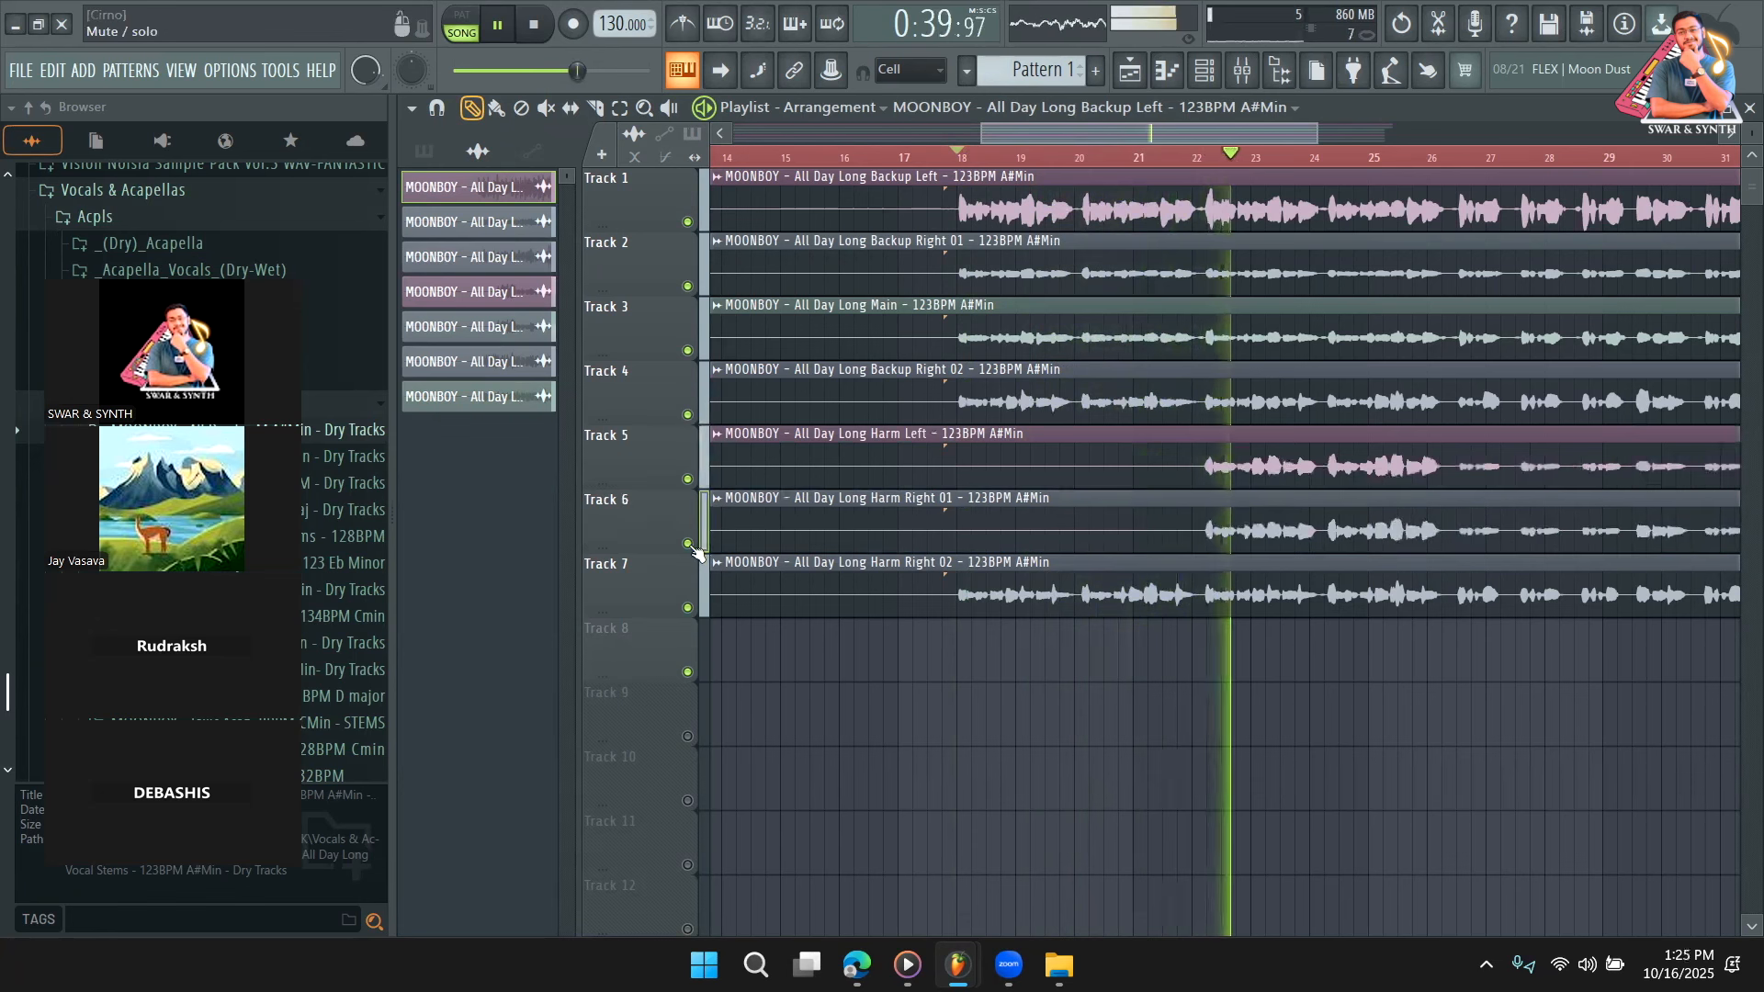
key(space)
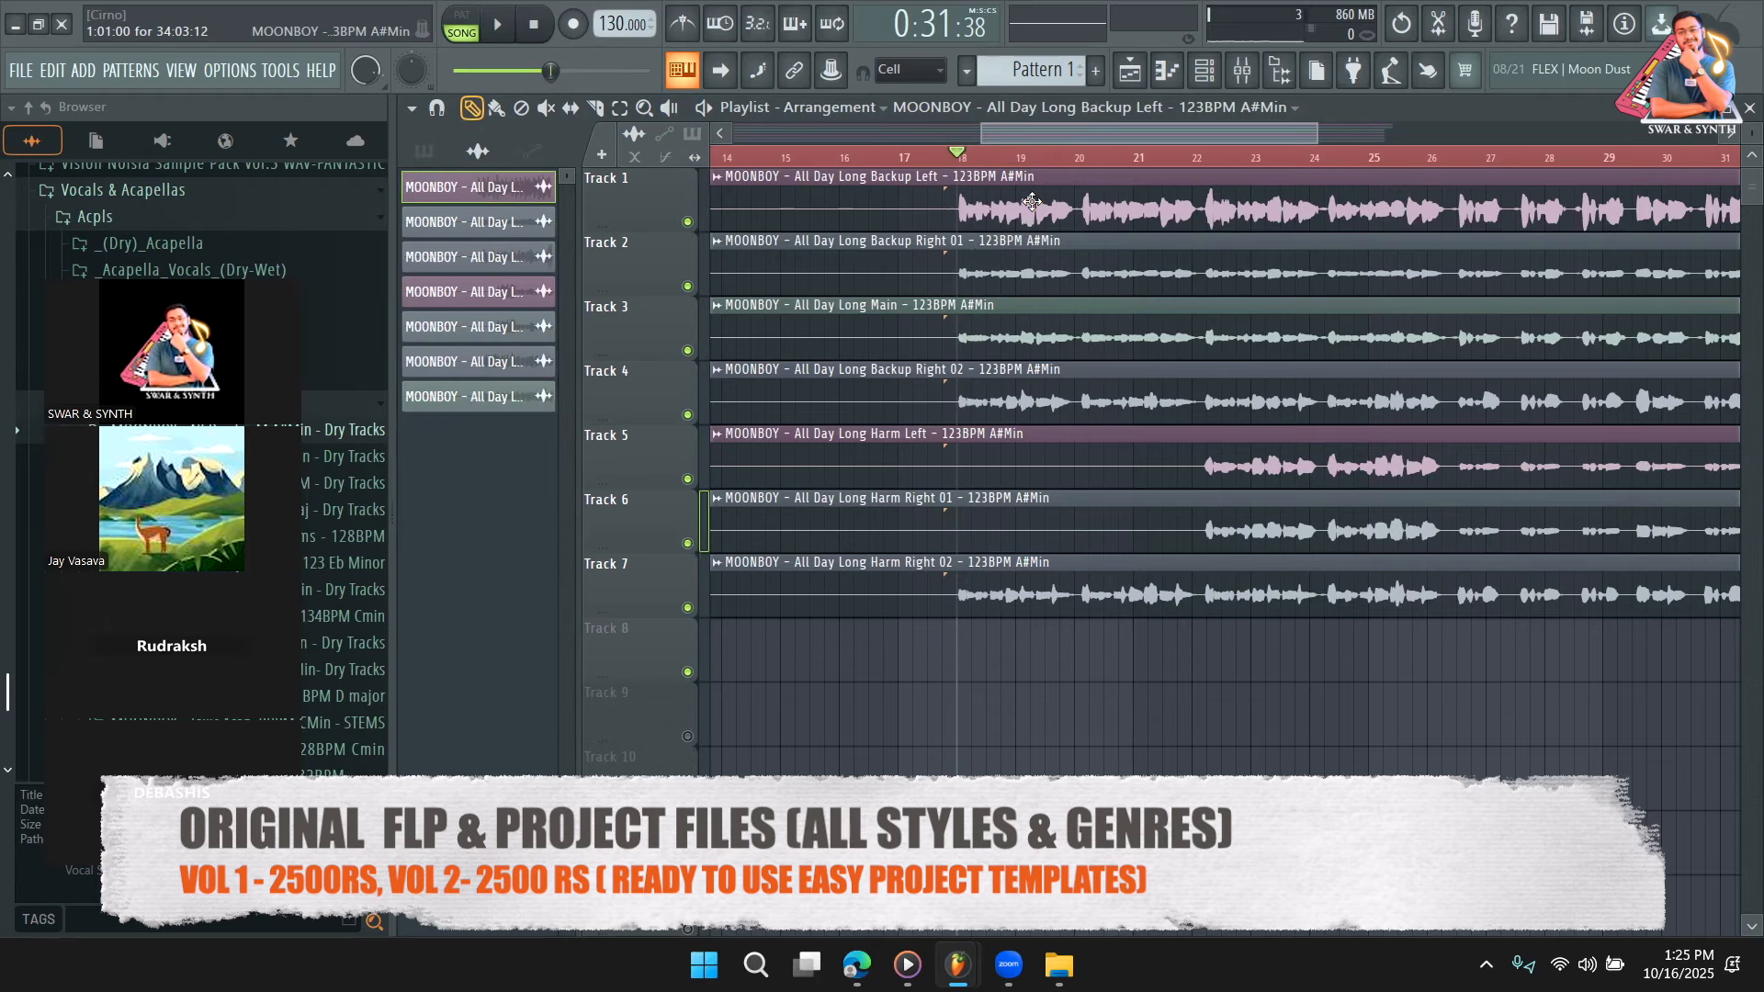
Solo Track 1 and play the Backup Left vocal alone from bar 18.
ctrl+click(687, 222)
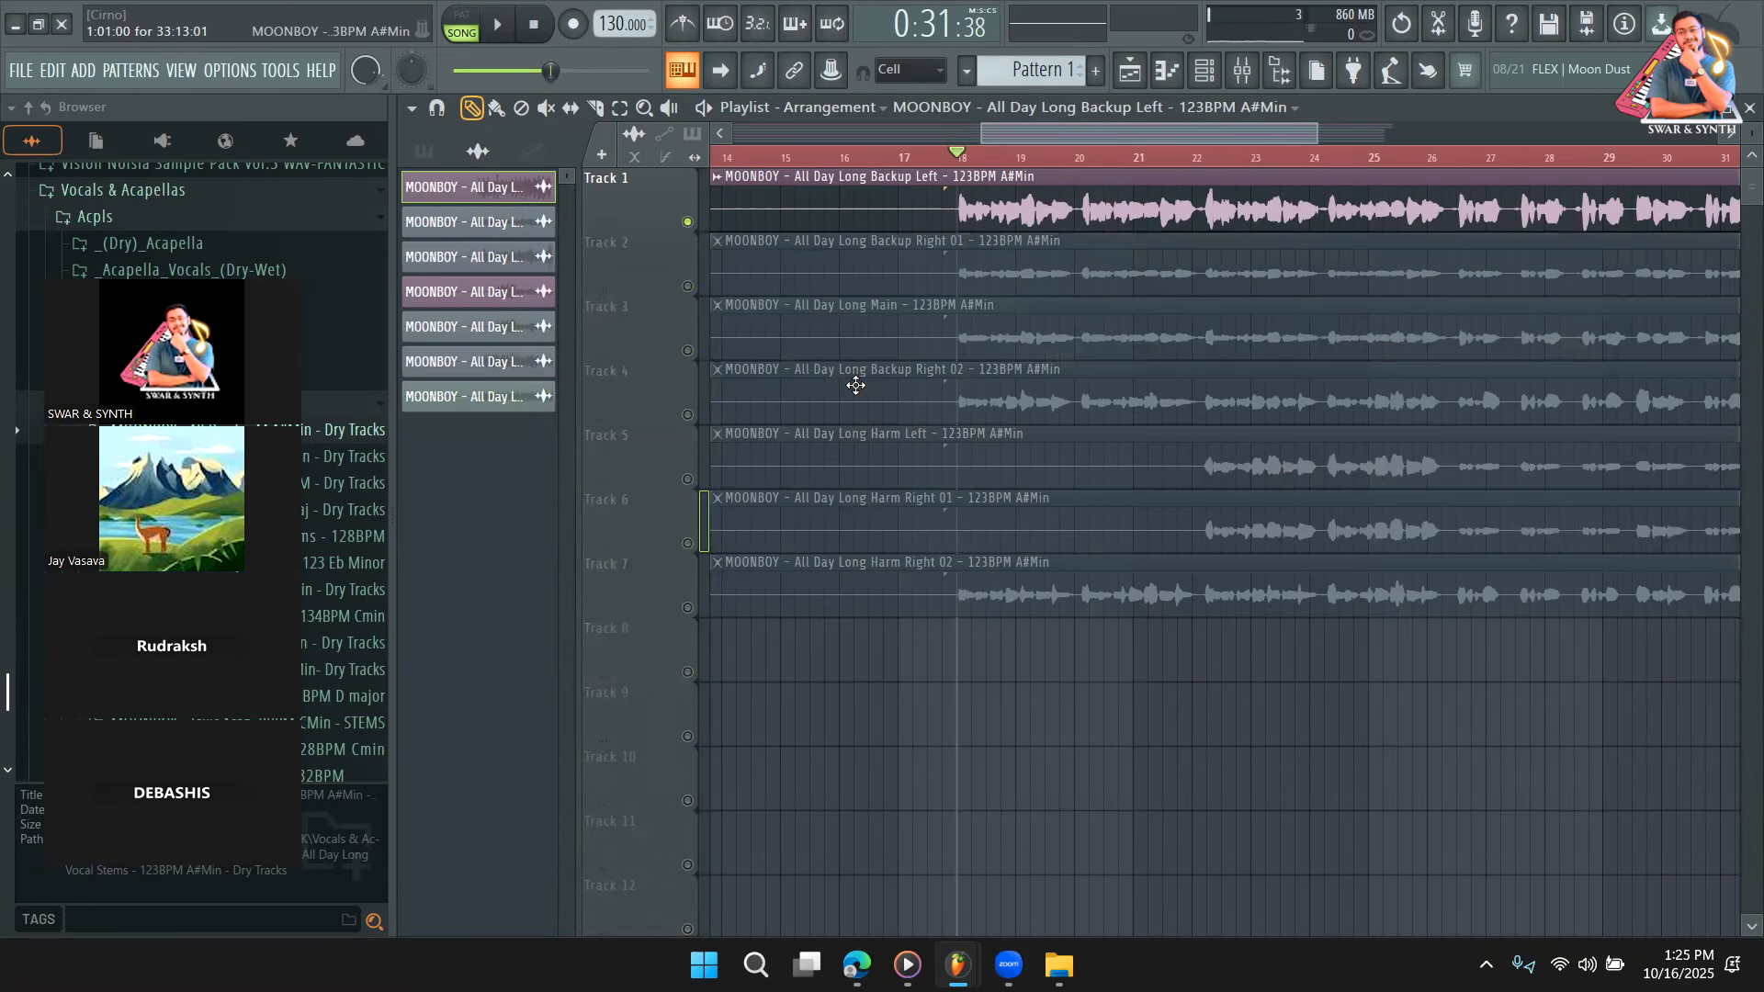
key(space)
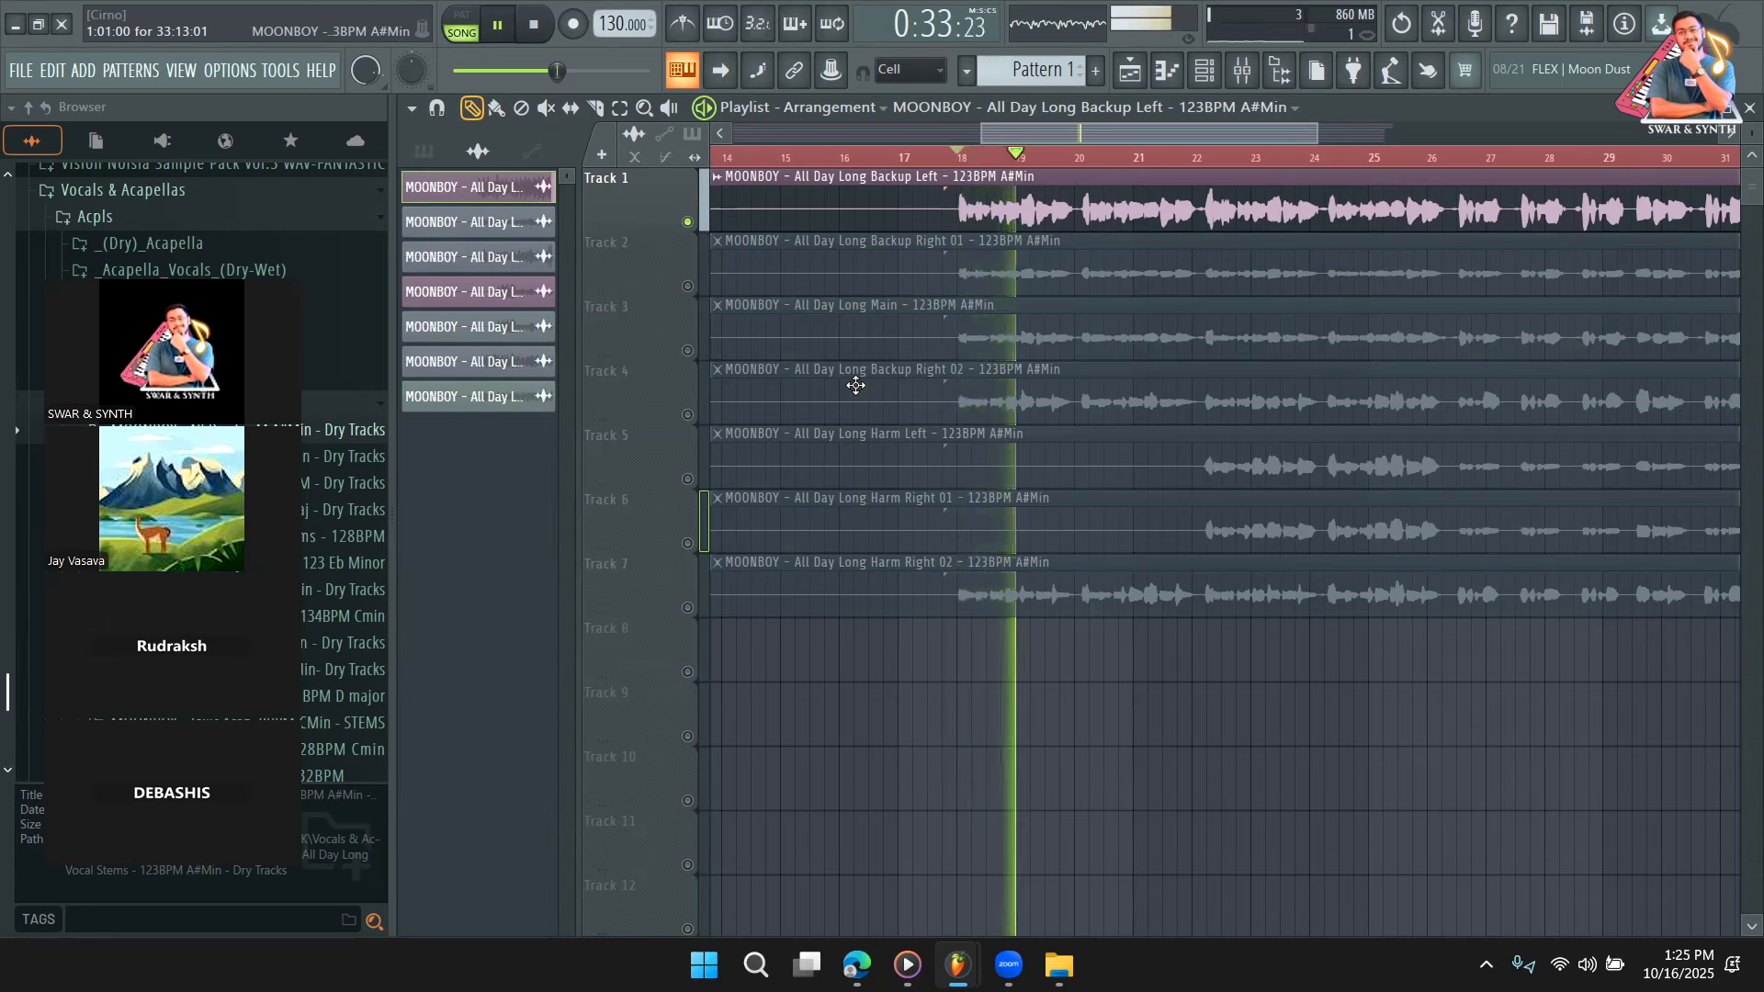
key(space)
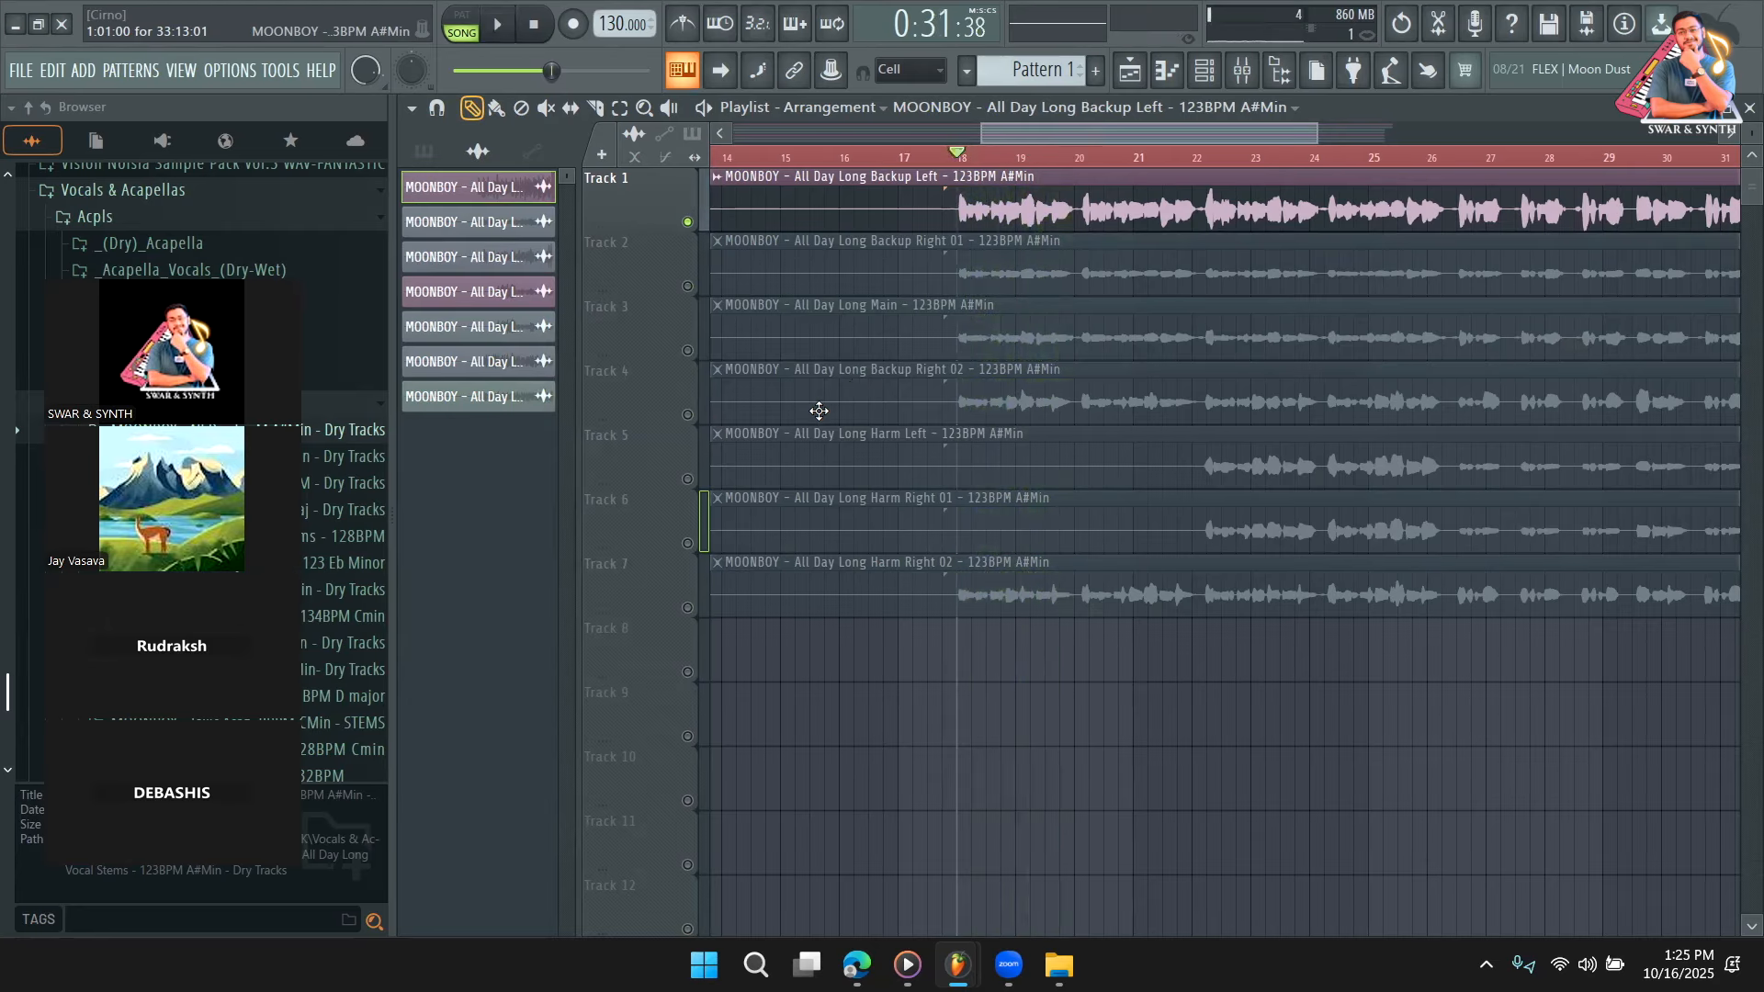
Re-enable Tracks 2, 3, 4 and 7 and play them together with Track 1 from bar 18.
click(687, 286)
click(687, 350)
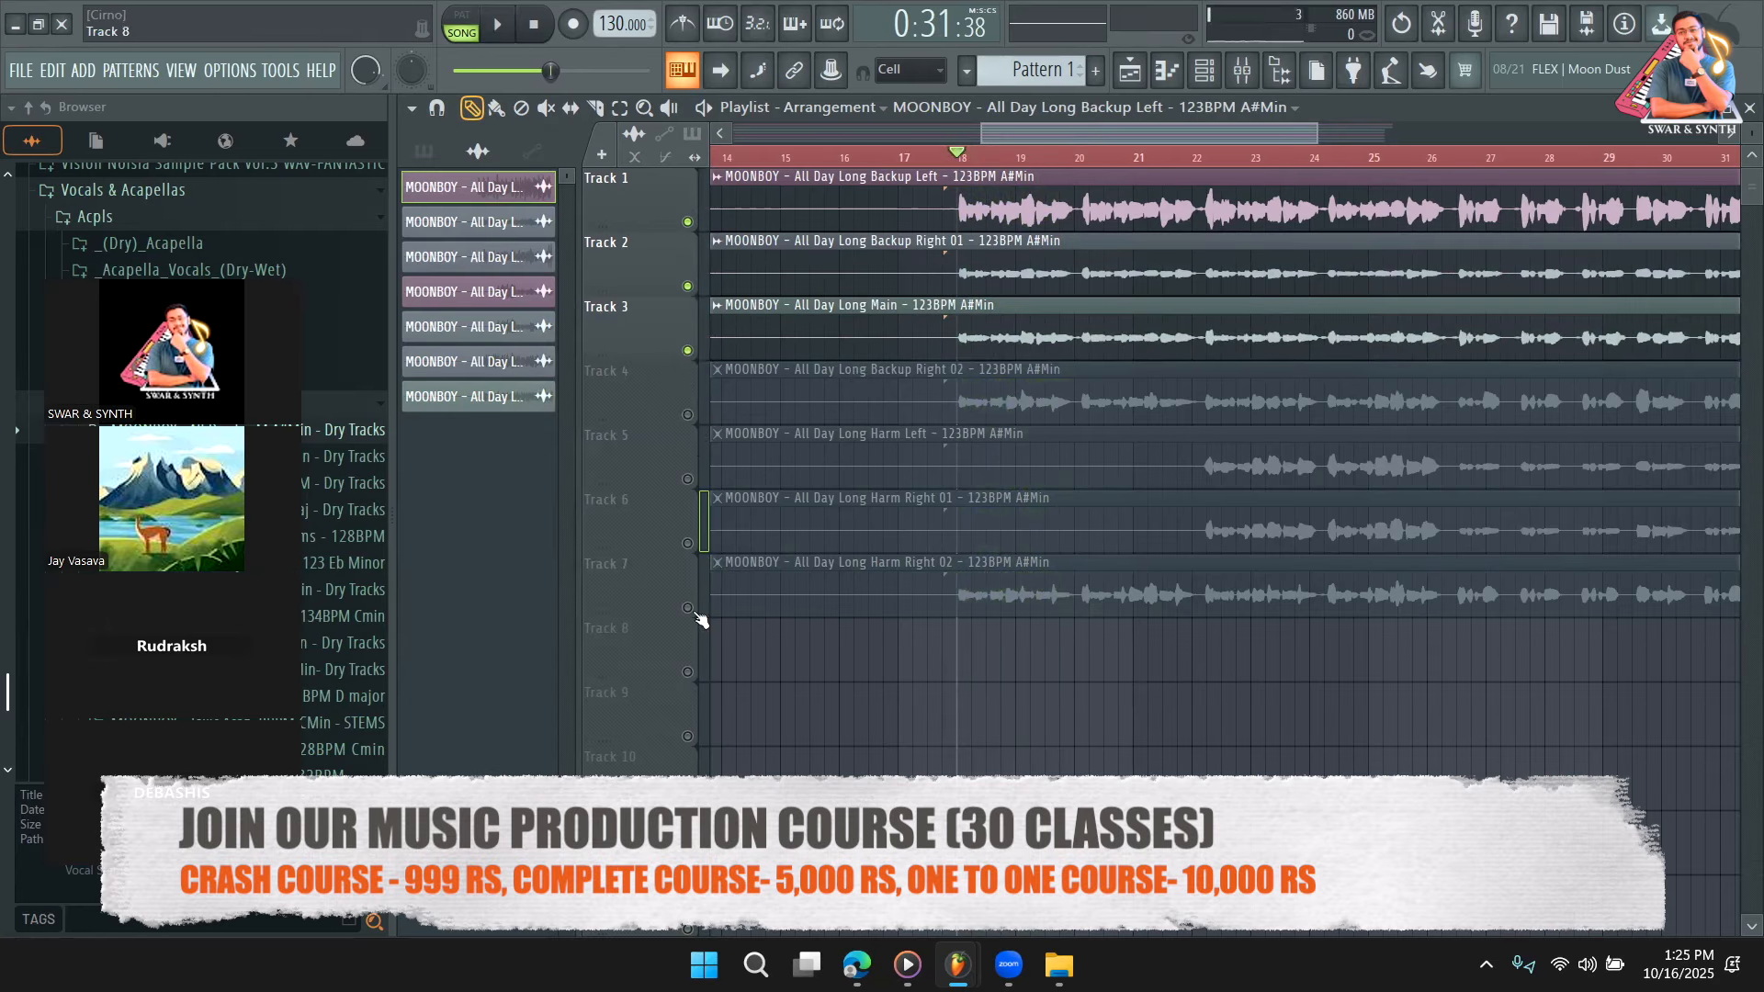
click(688, 607)
click(687, 414)
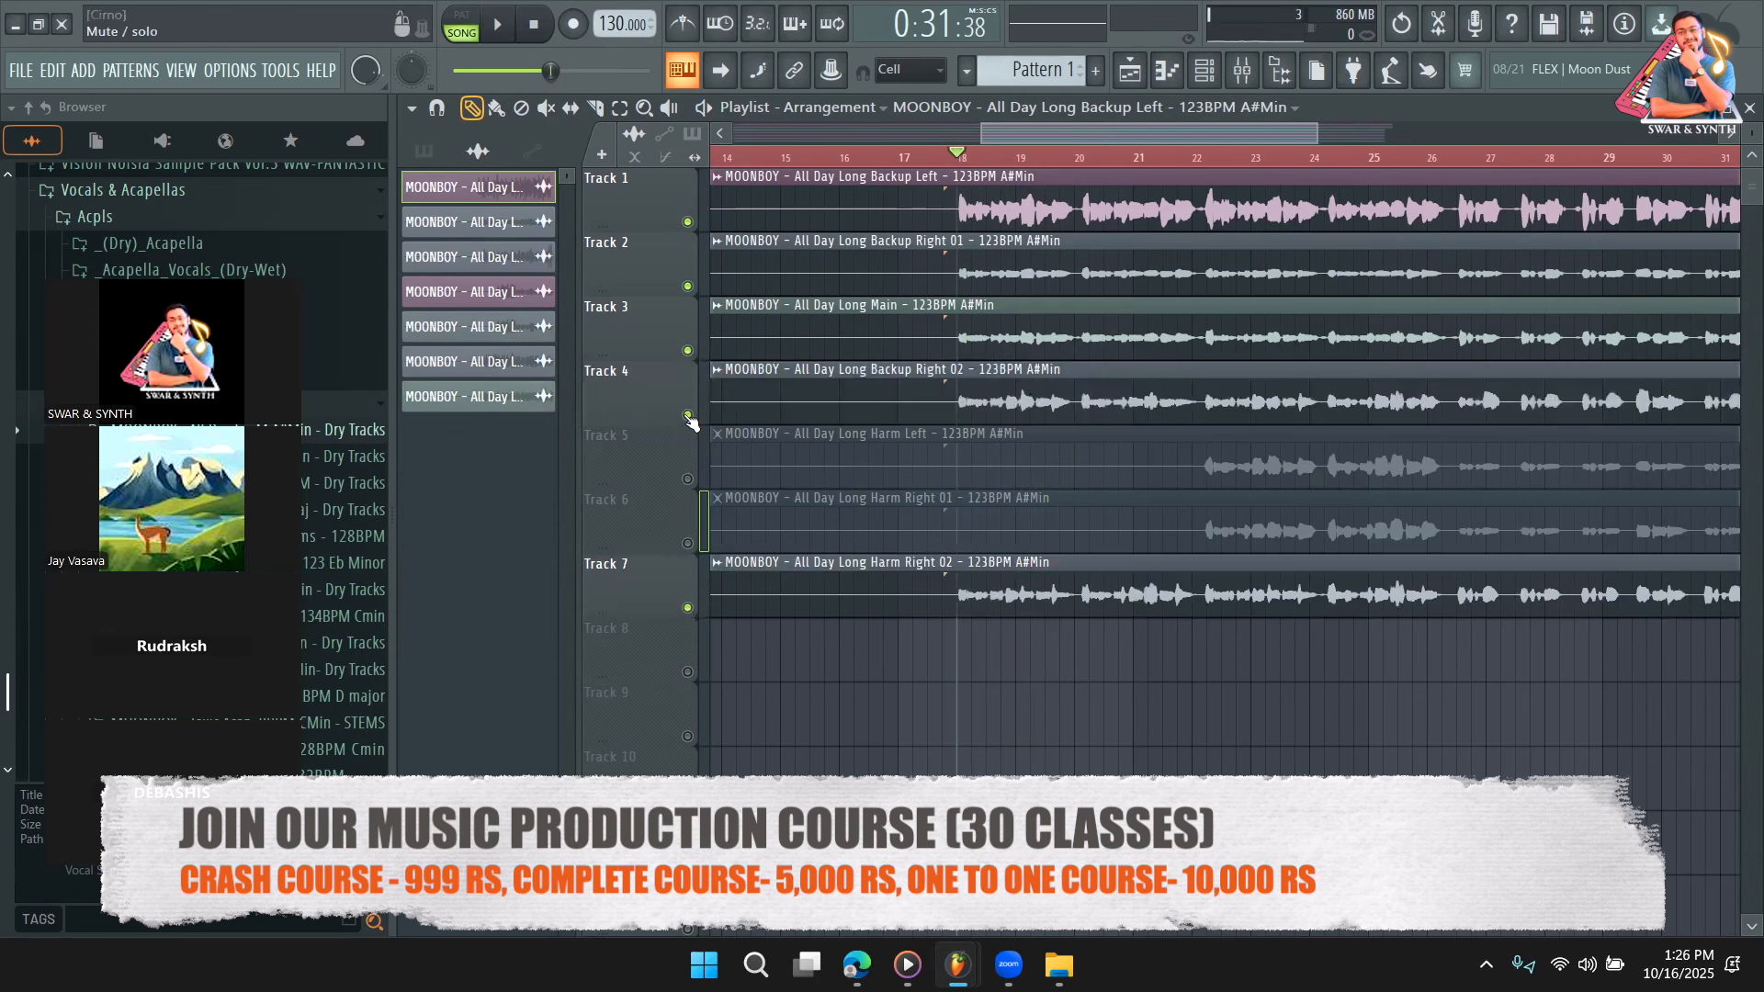
key(space)
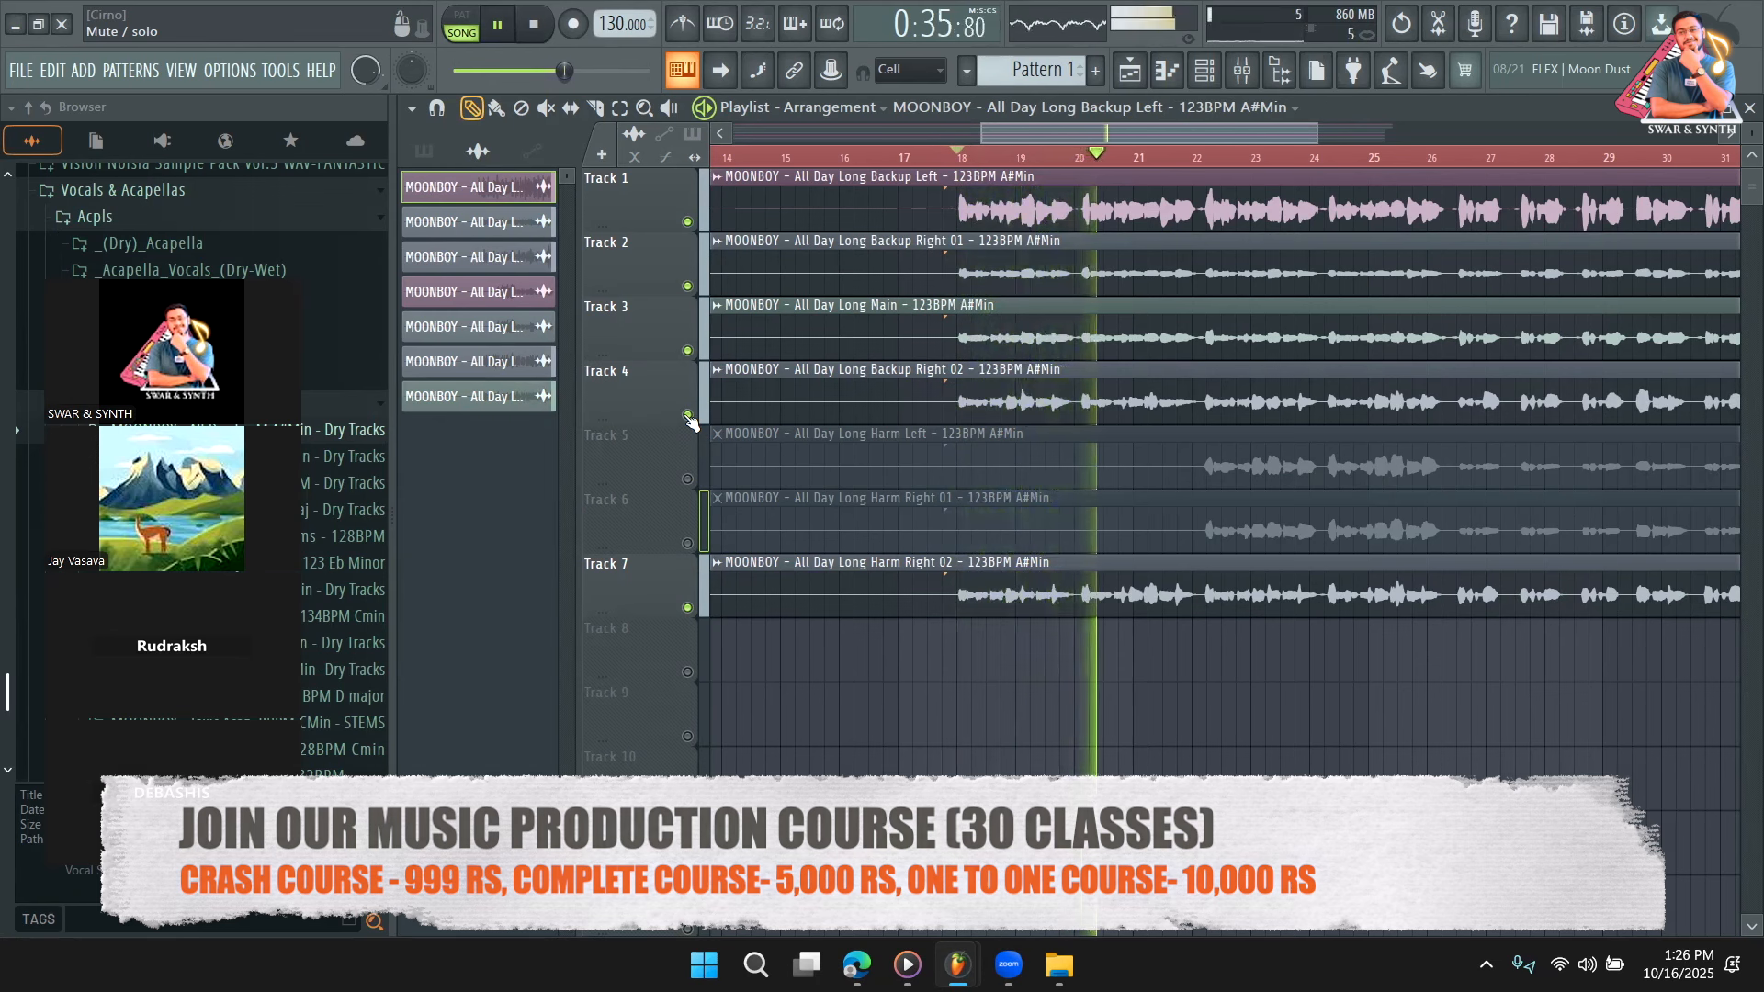
key(space)
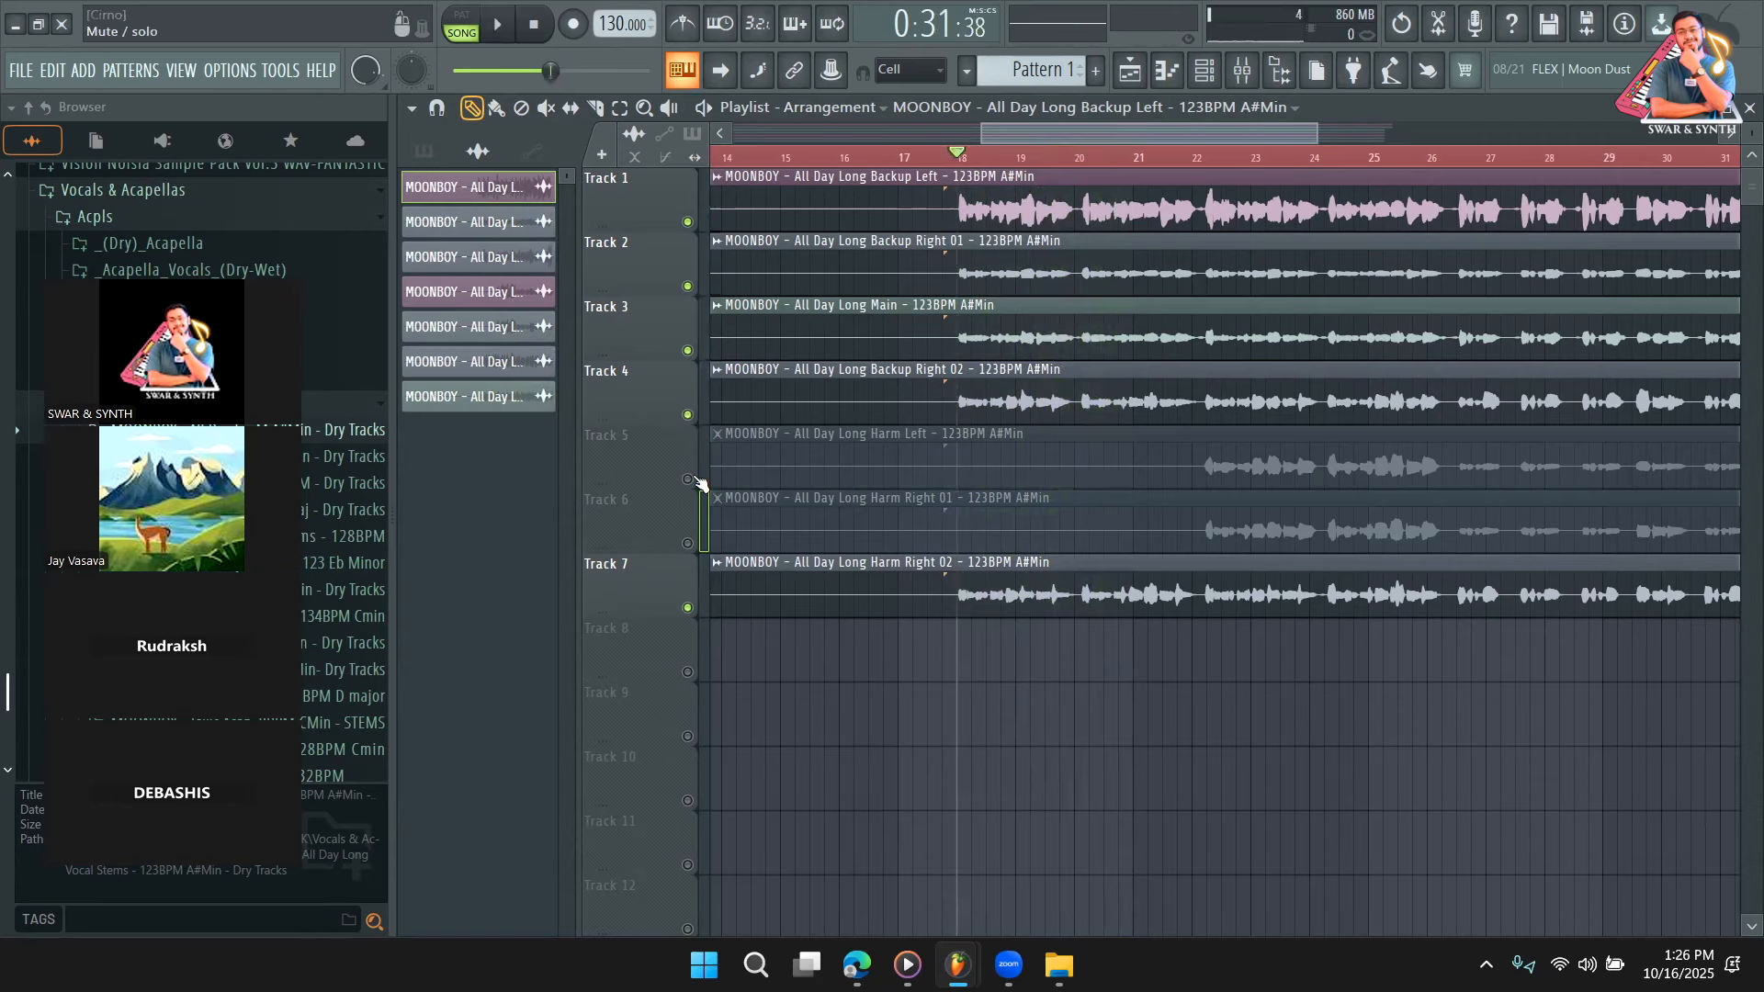
Enable Tracks 5 and 6, pan Harm Left left and set its channel volume to 37%.
click(691, 479)
click(691, 544)
double_click(1028, 434)
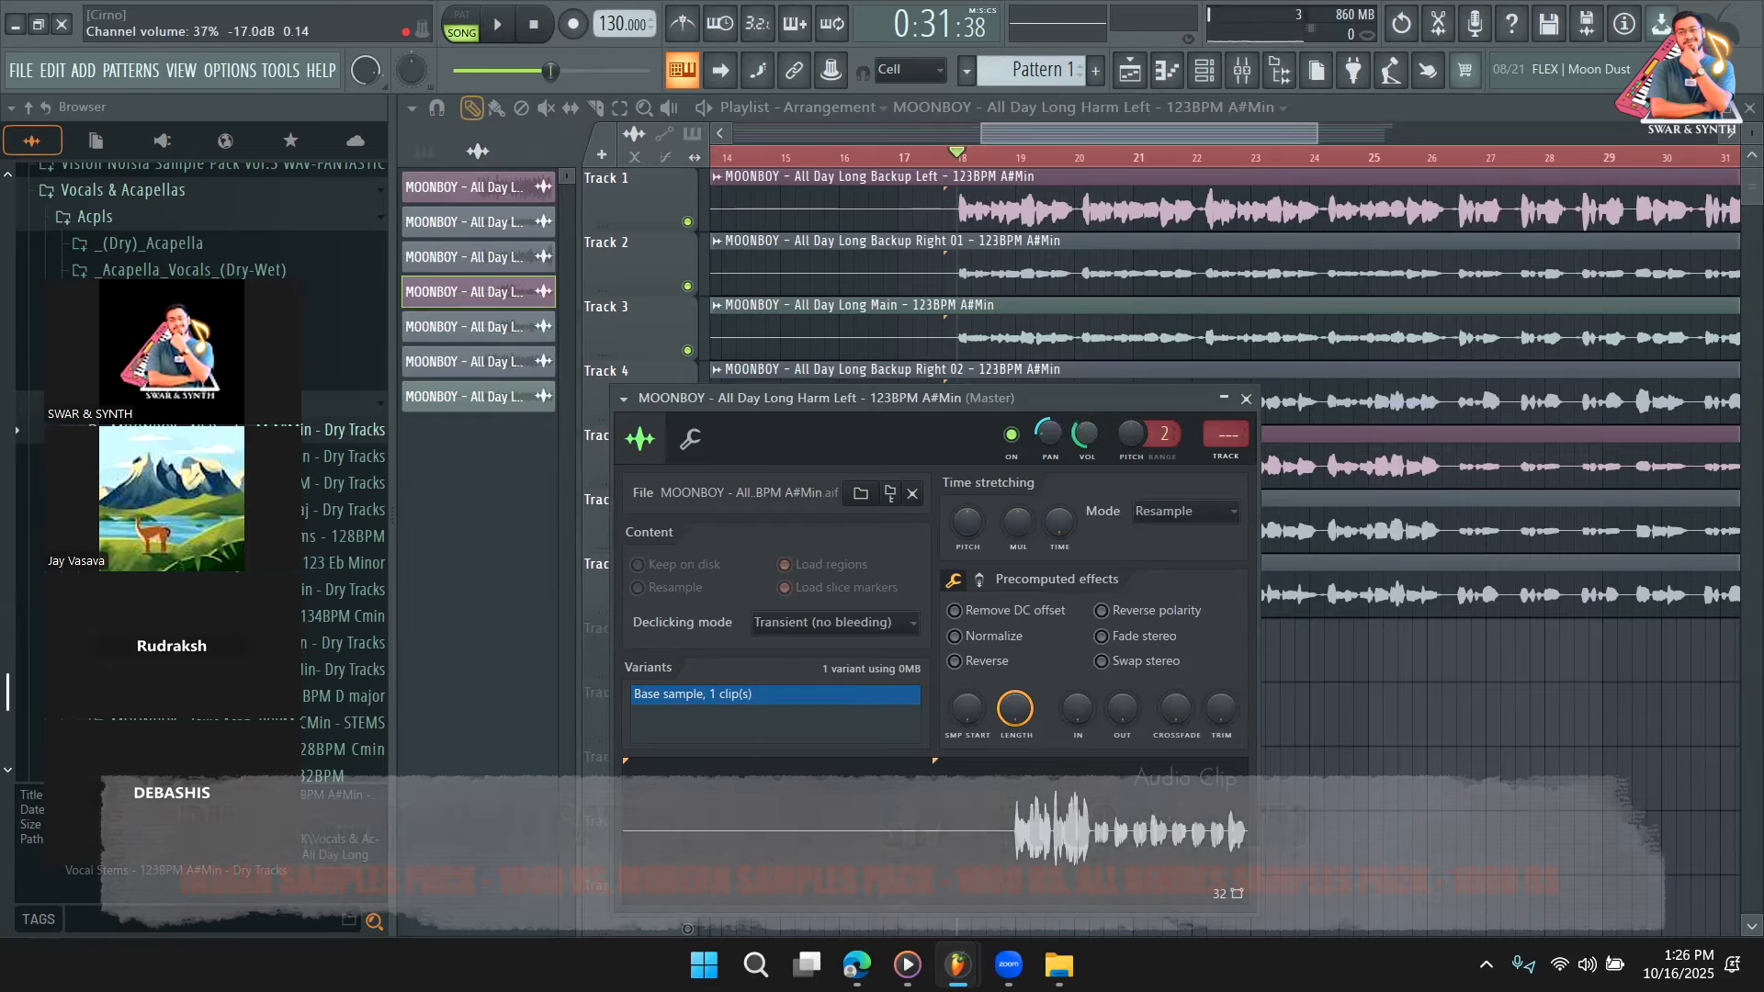
Lower Harm Right 01's channel volume and pan it right, and pan Harm Left further left.
click(1436, 542)
double_click(1436, 542)
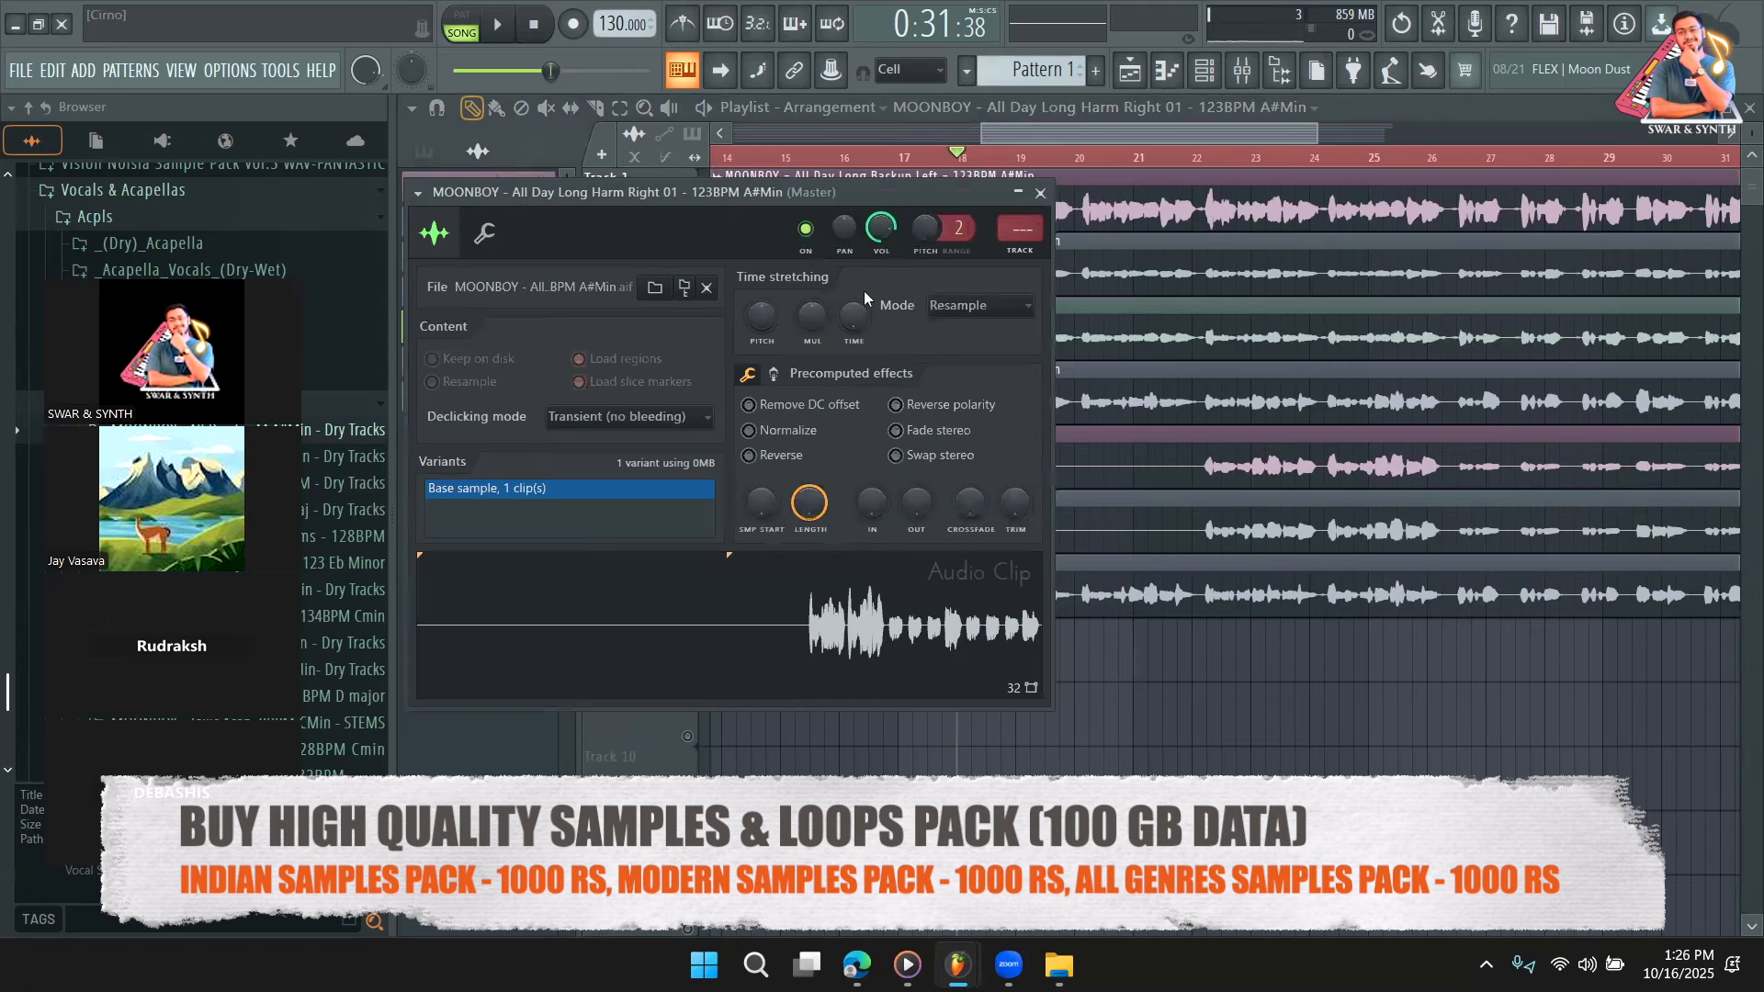
drag(880, 230, 880, 262)
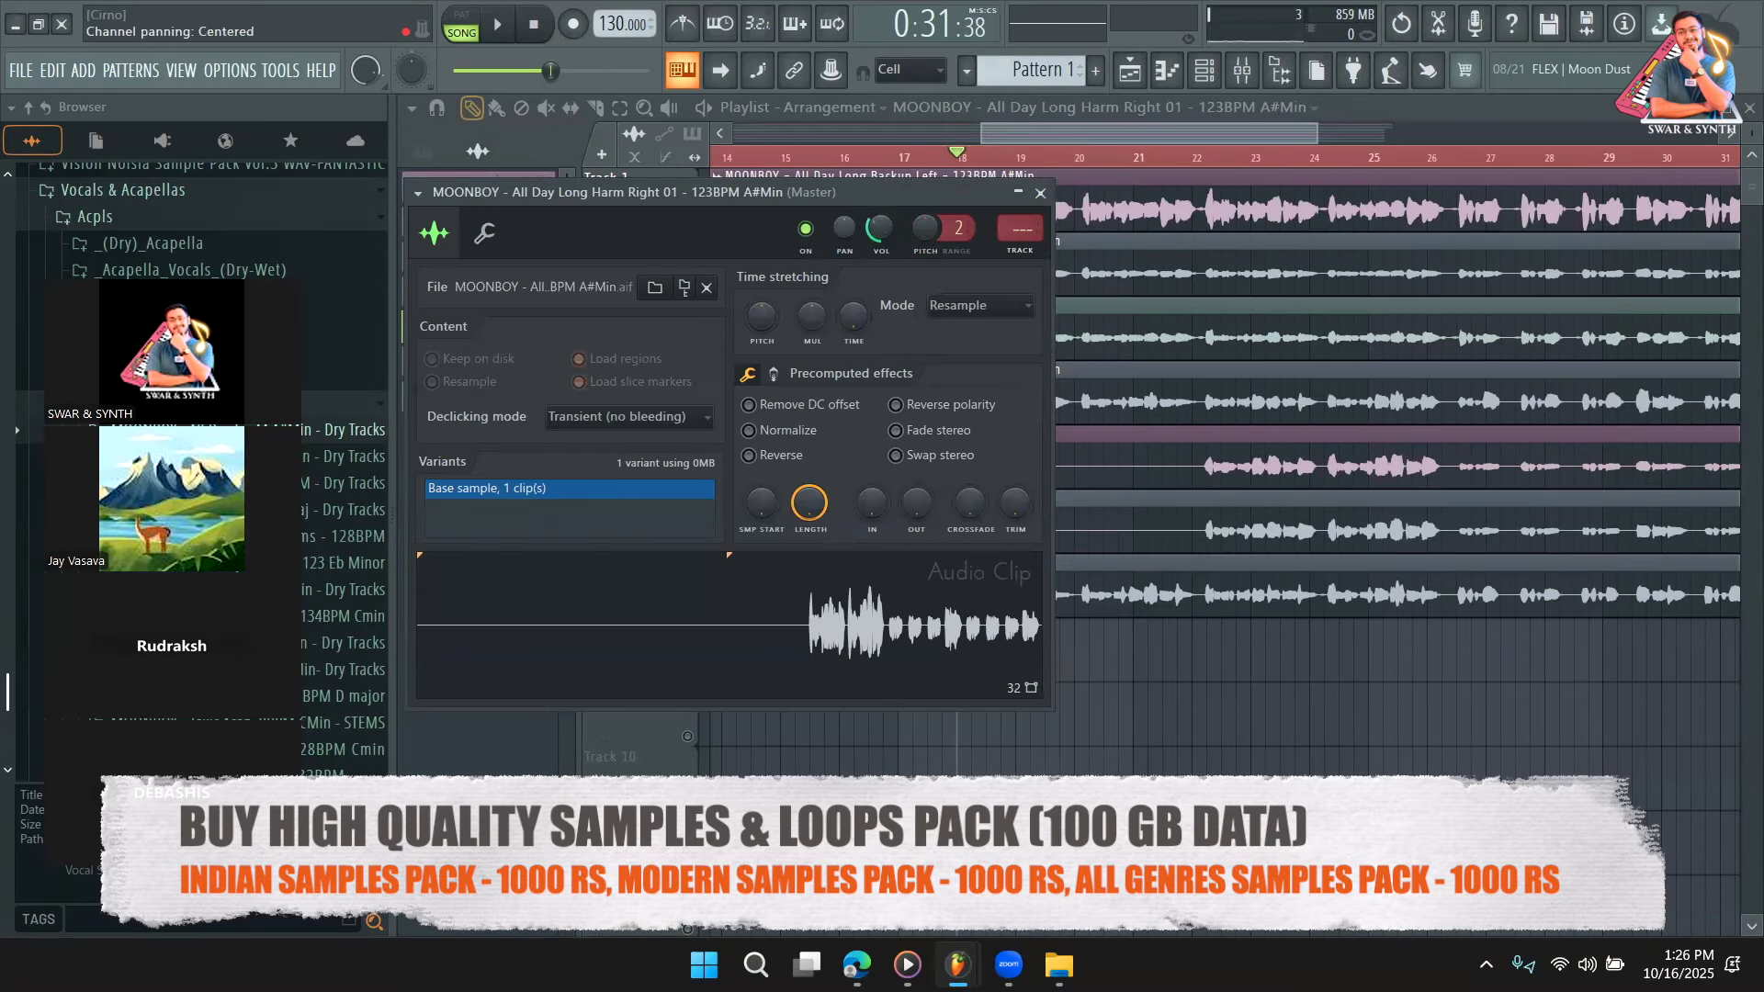
drag(842, 228, 842, 221)
double_click(1357, 473)
drag(1048, 433, 1047, 460)
click(1245, 398)
Play all seven vocals from about bar 22, isolating the harmonies on Tracks 5 and 6 during playback.
click(1209, 163)
key(space)
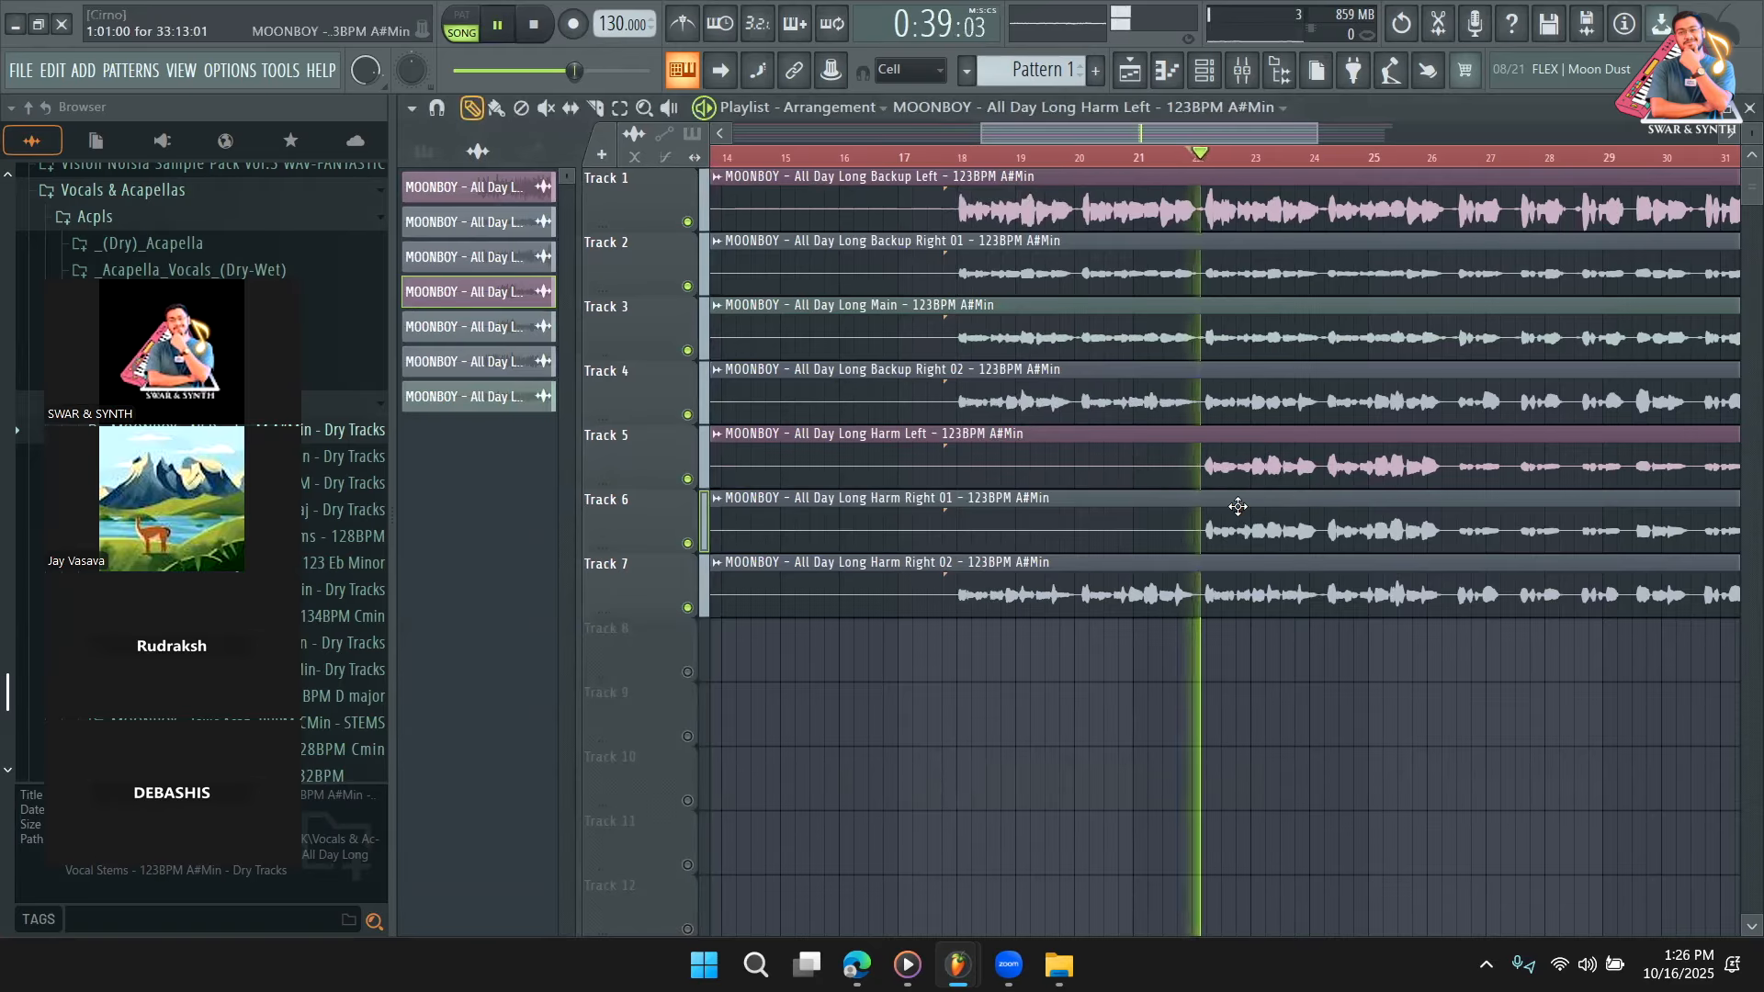
right_click(697, 479)
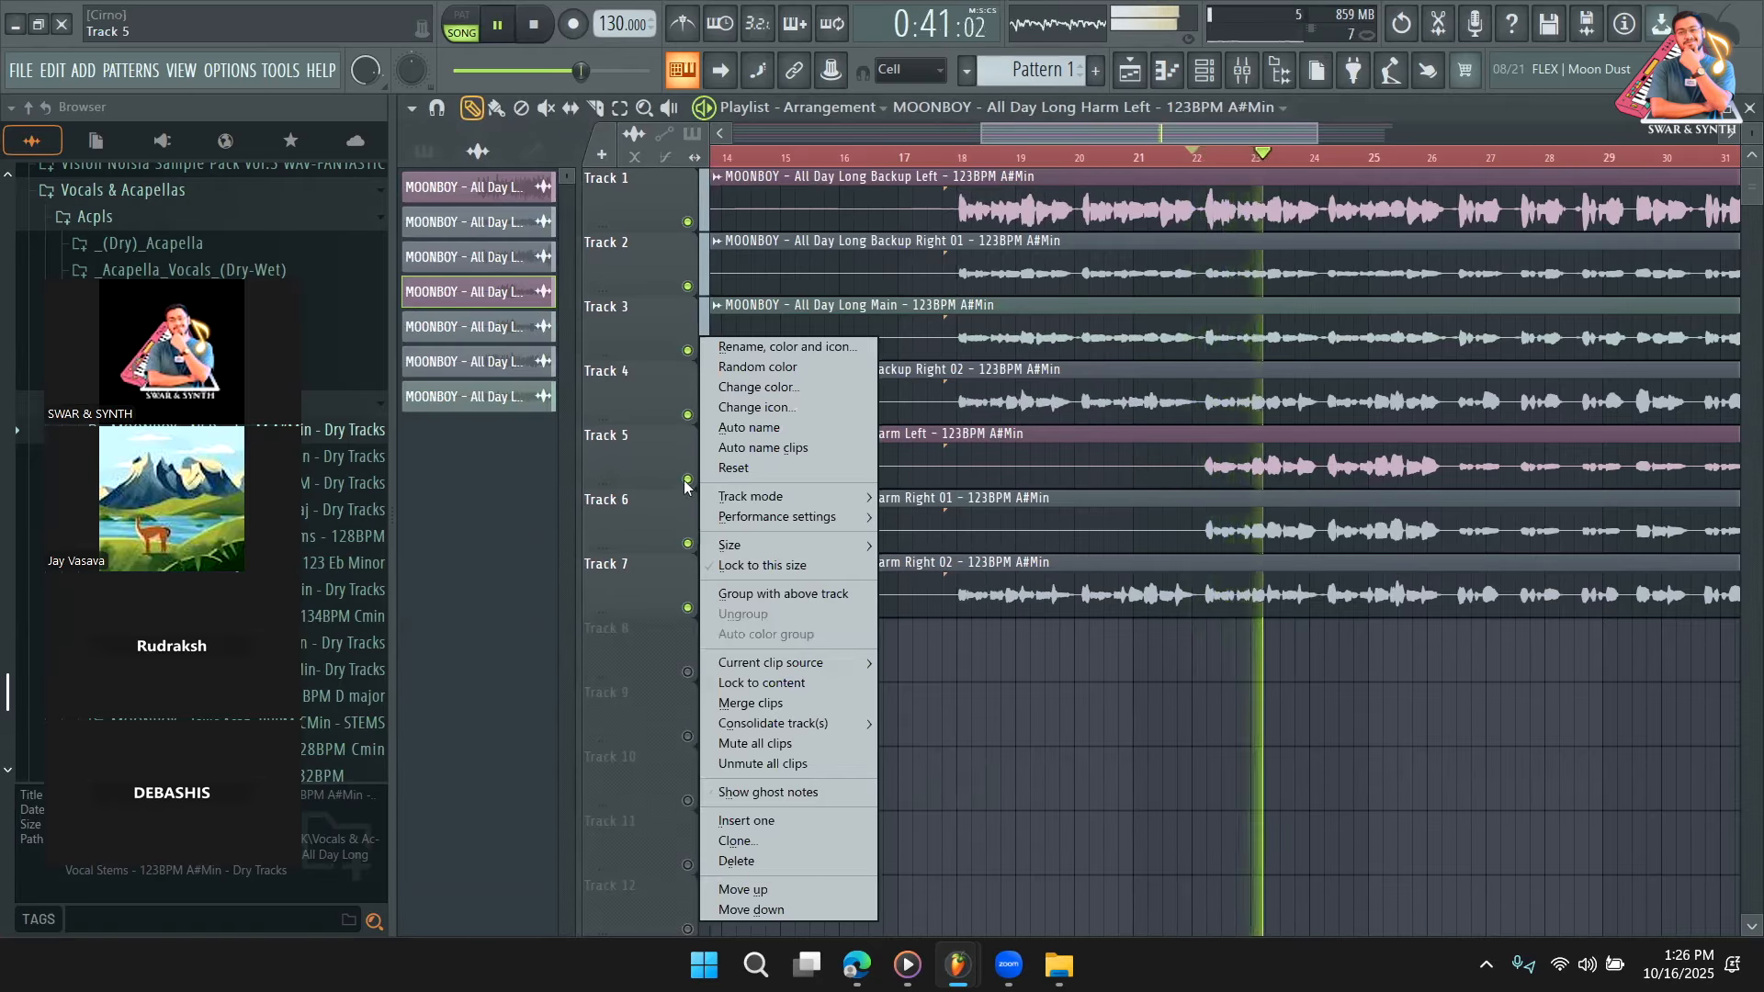
right_click(687, 479)
click(696, 536)
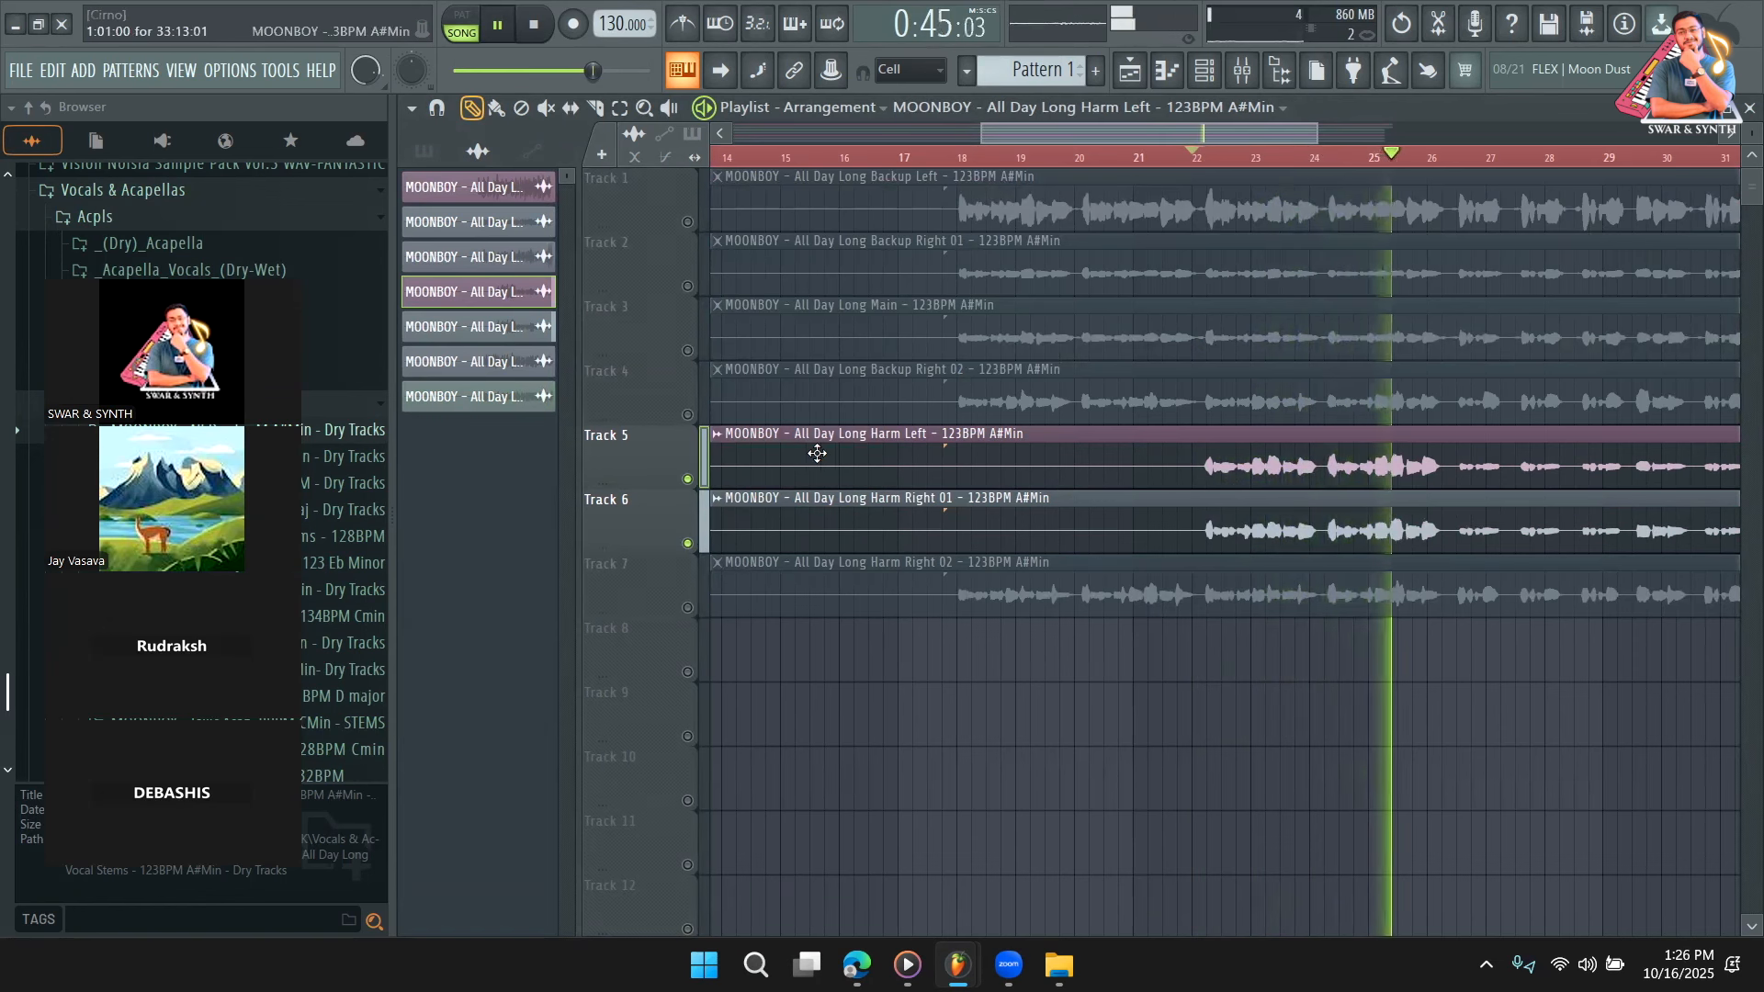
key(space)
Enable Tracks 4 and 7 and play them with the harmonies on Tracks 5 and 6 from about bar 22.
click(689, 414)
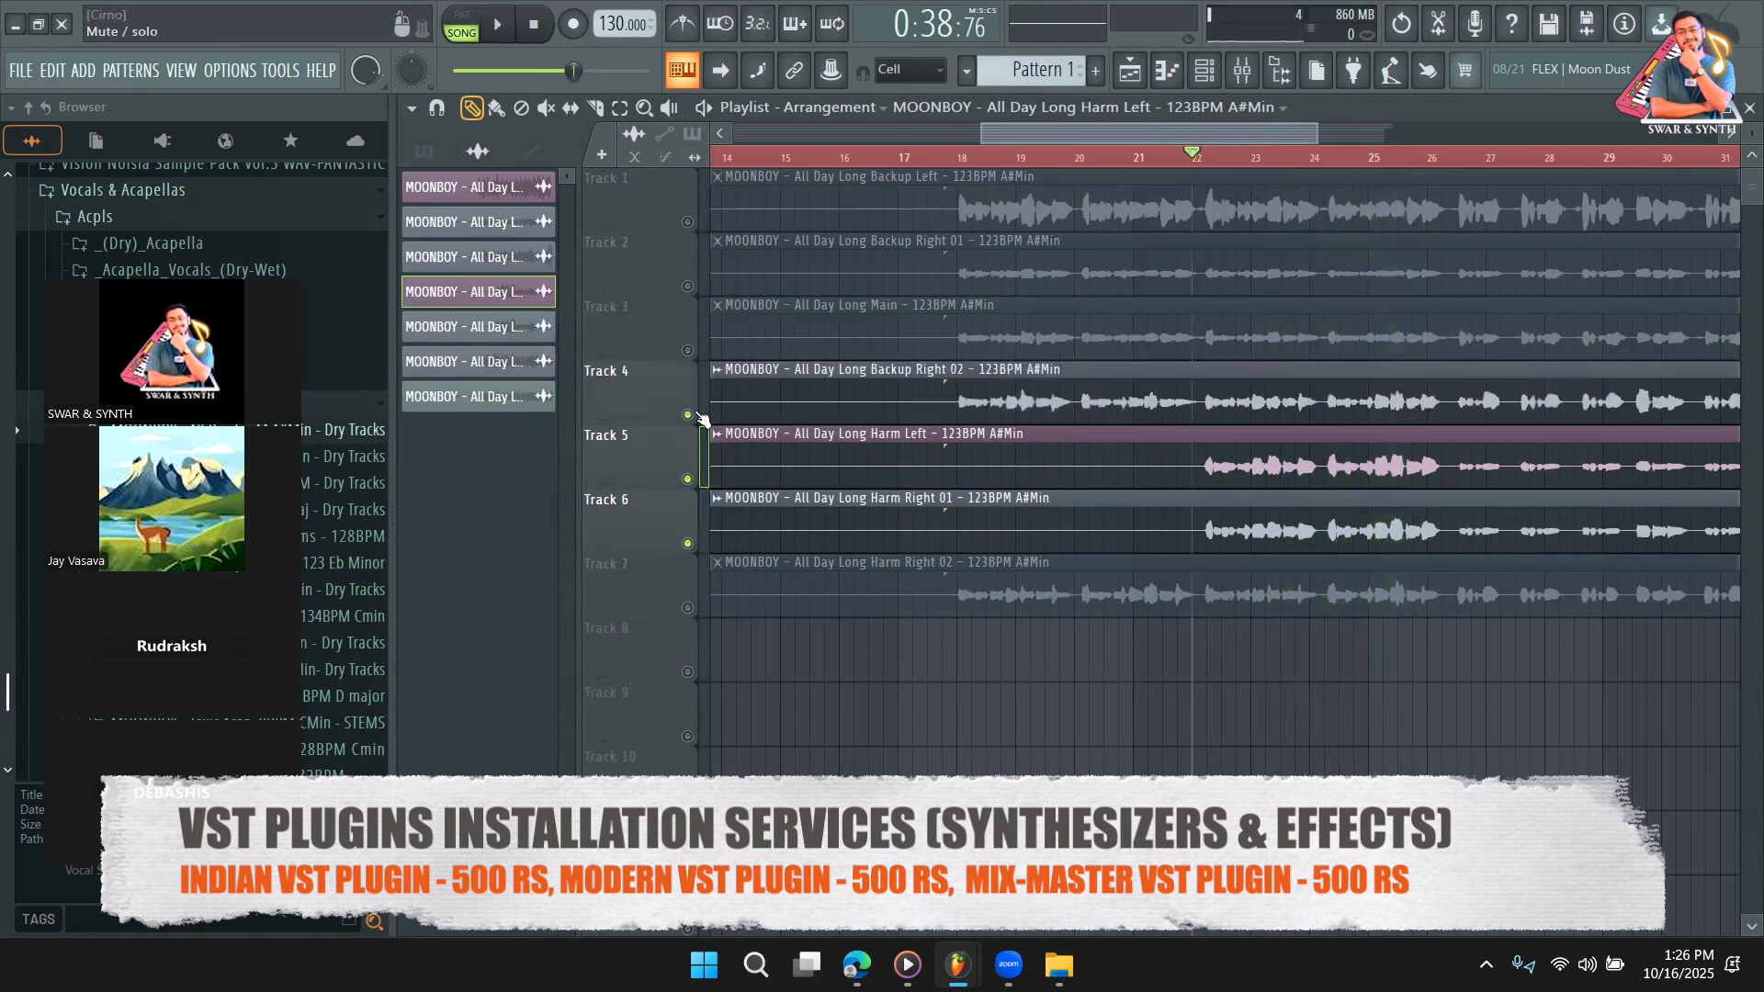
click(687, 606)
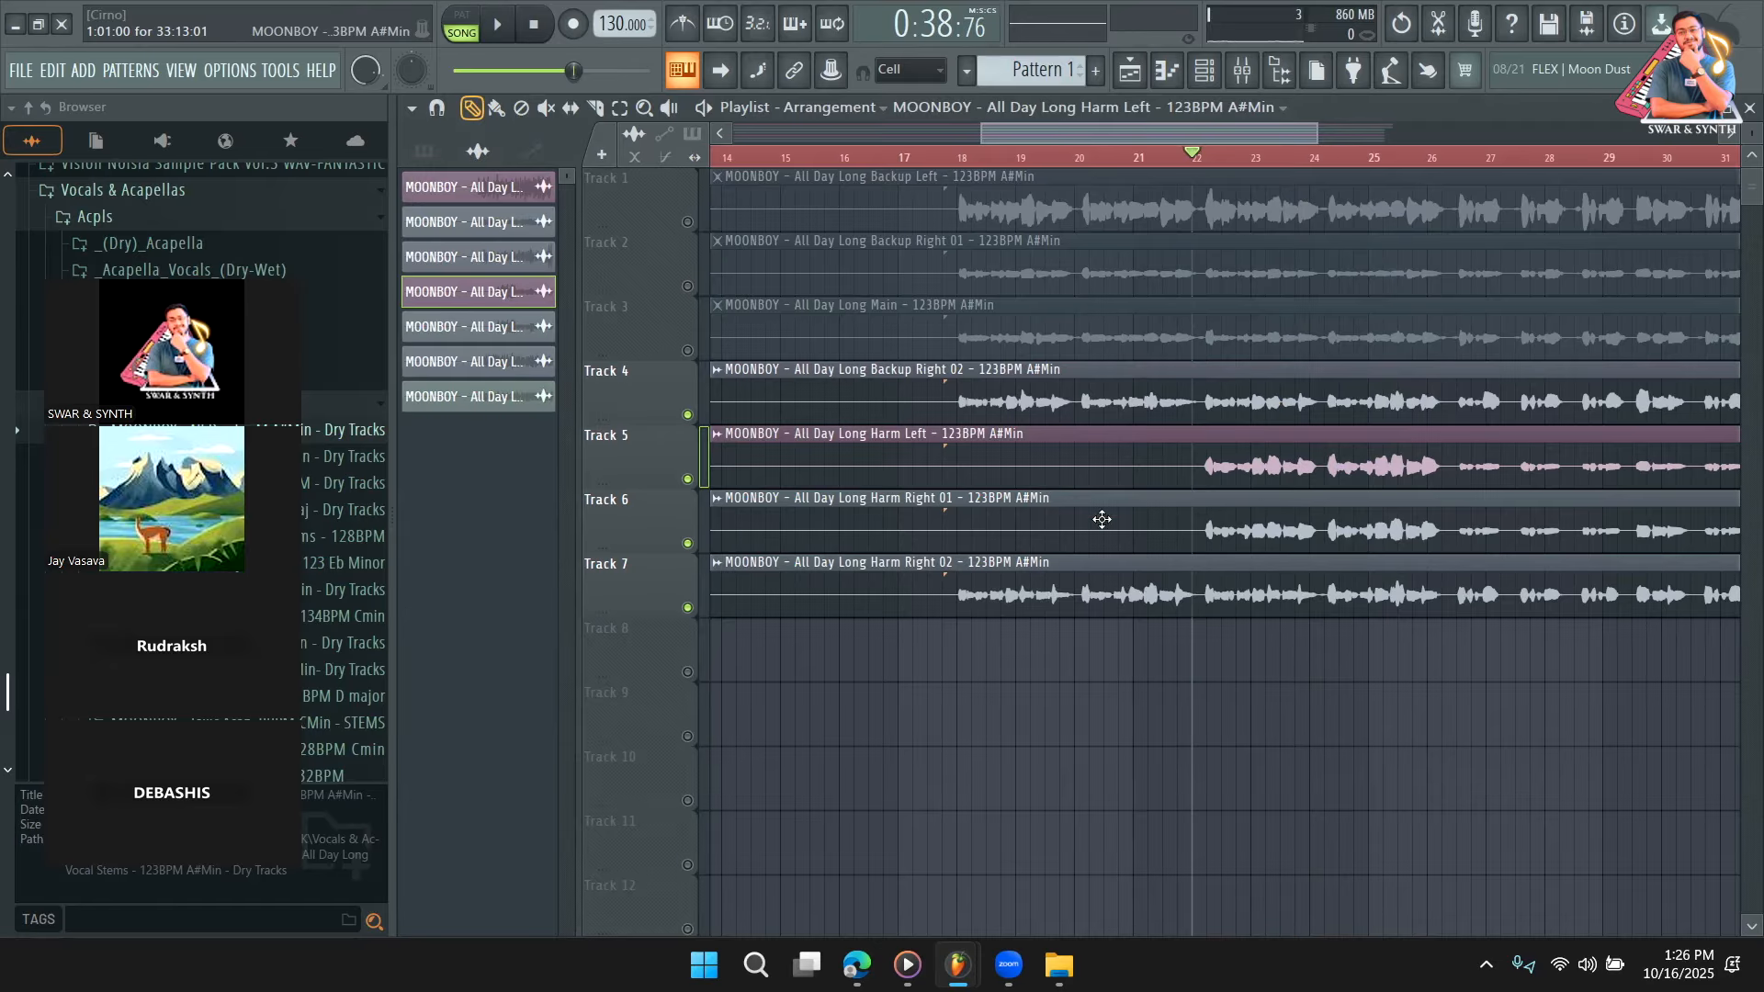
key(space)
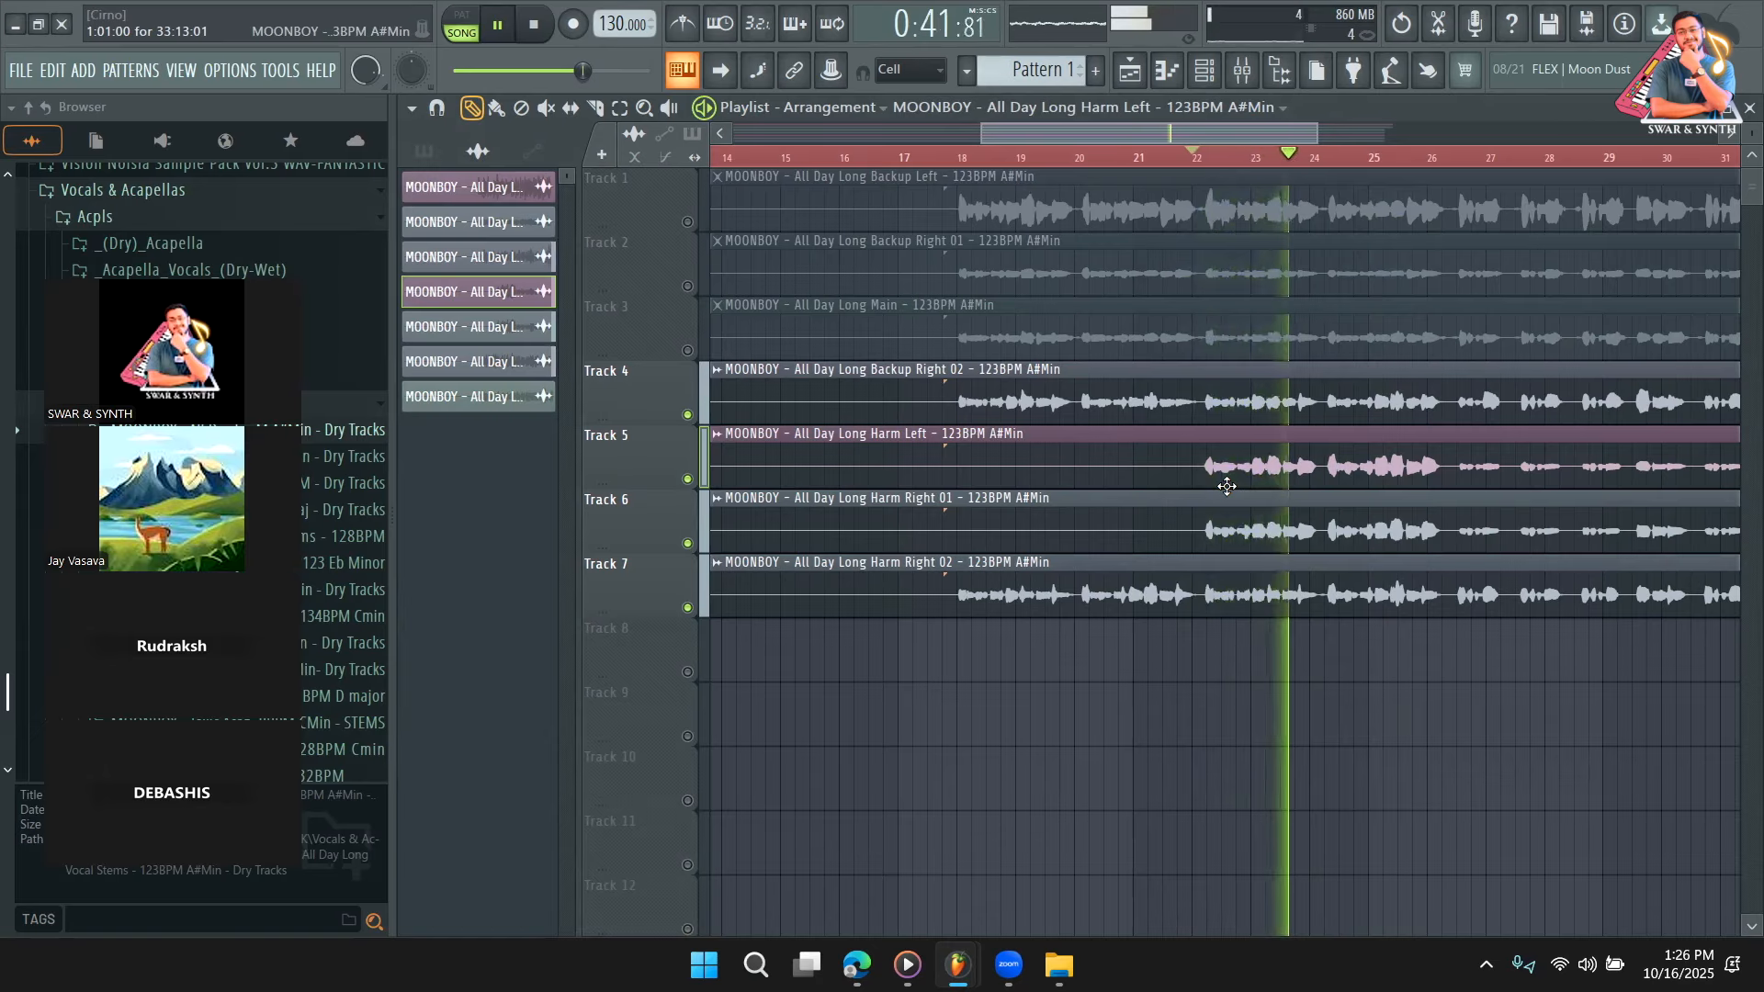
key(space)
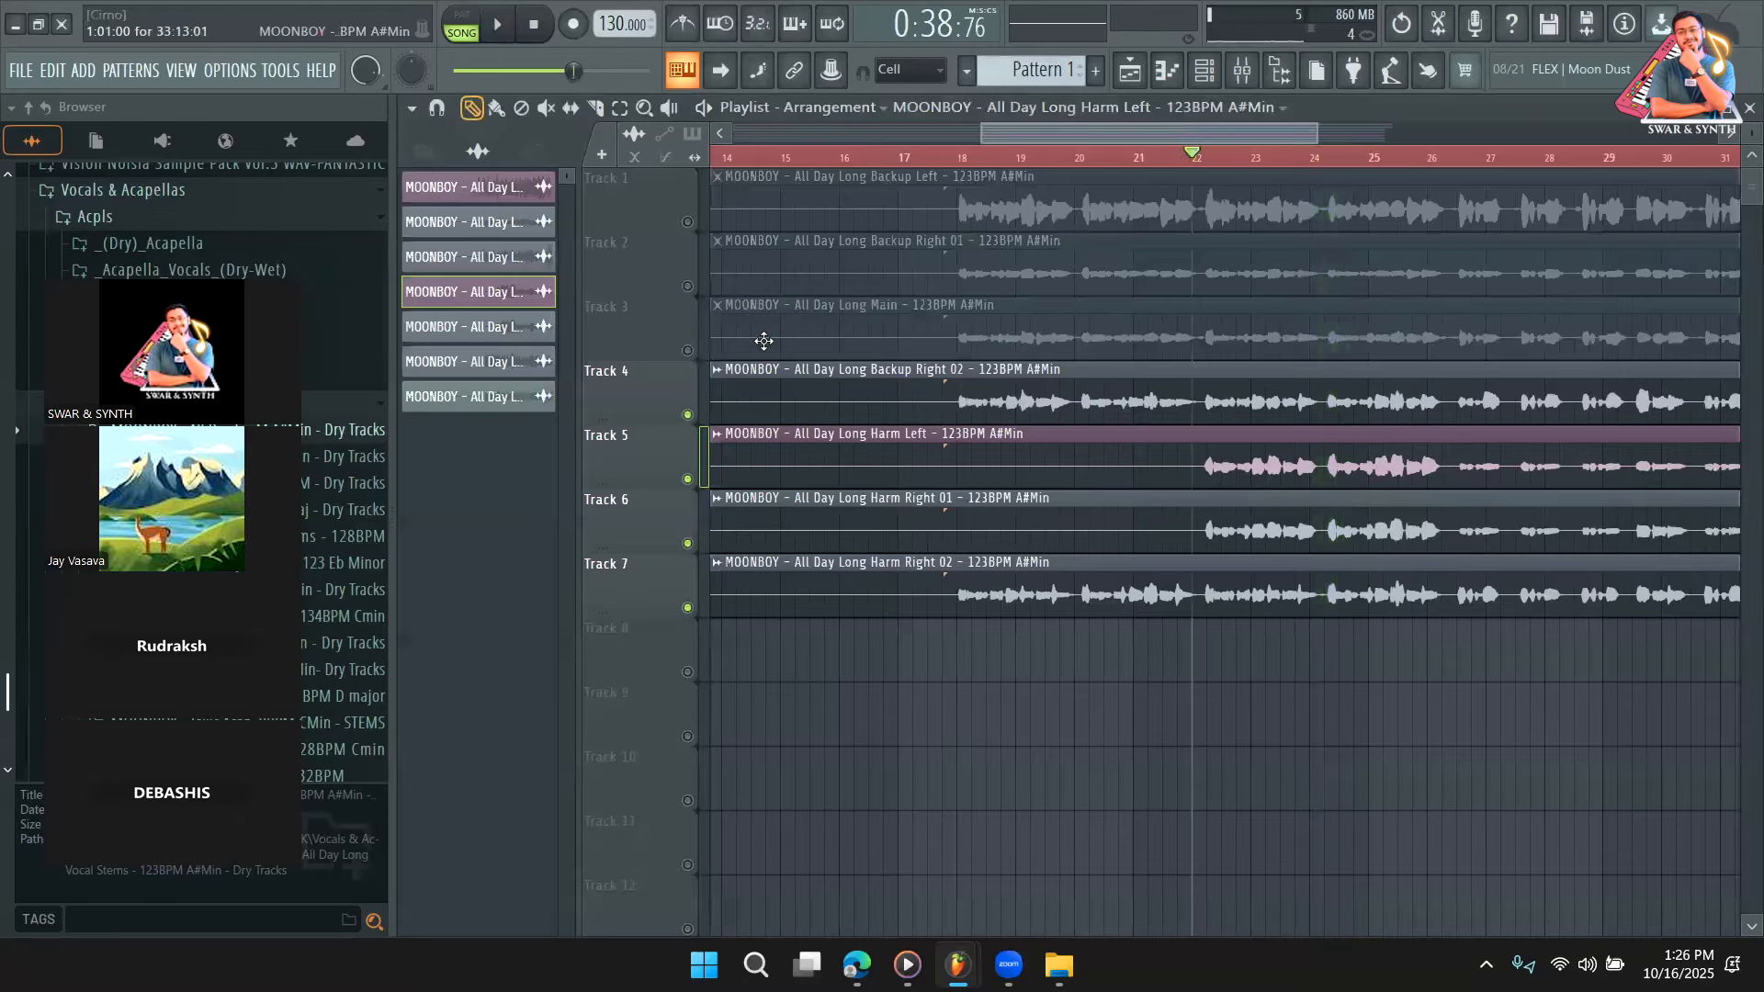
Enable Tracks 2 and 3 and play Tracks 2 to 7 together from about bar 22.
drag(687, 350, 698, 296)
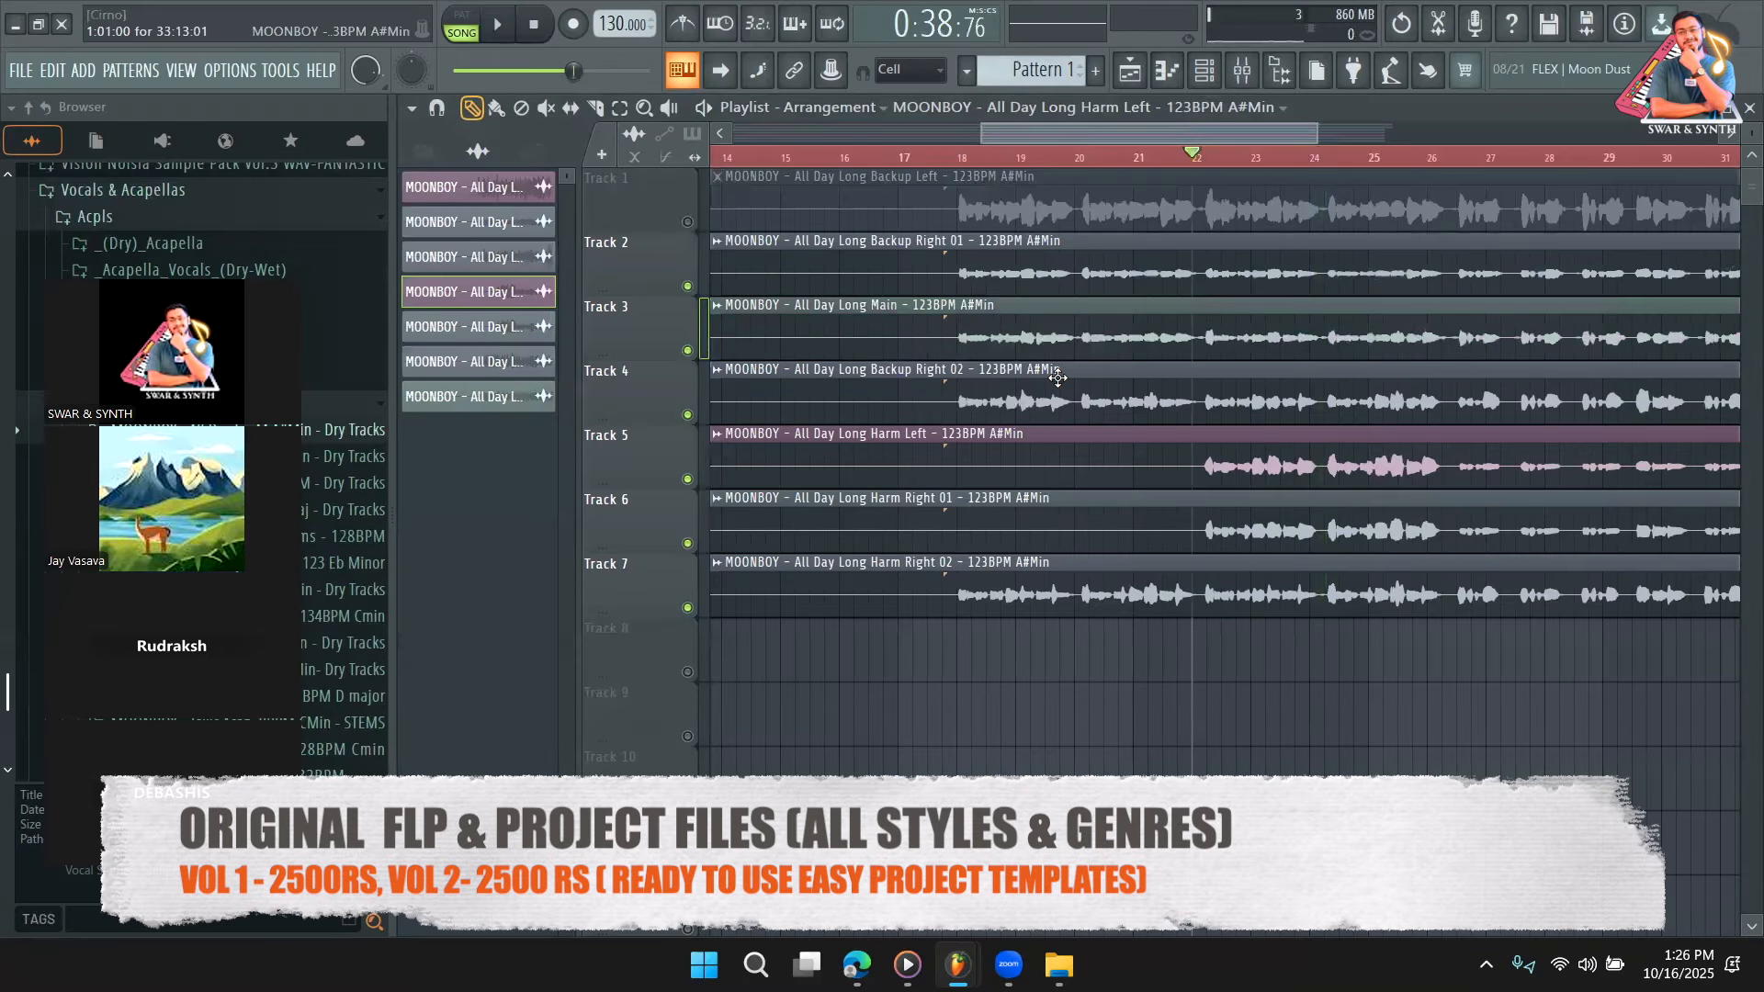
key(space)
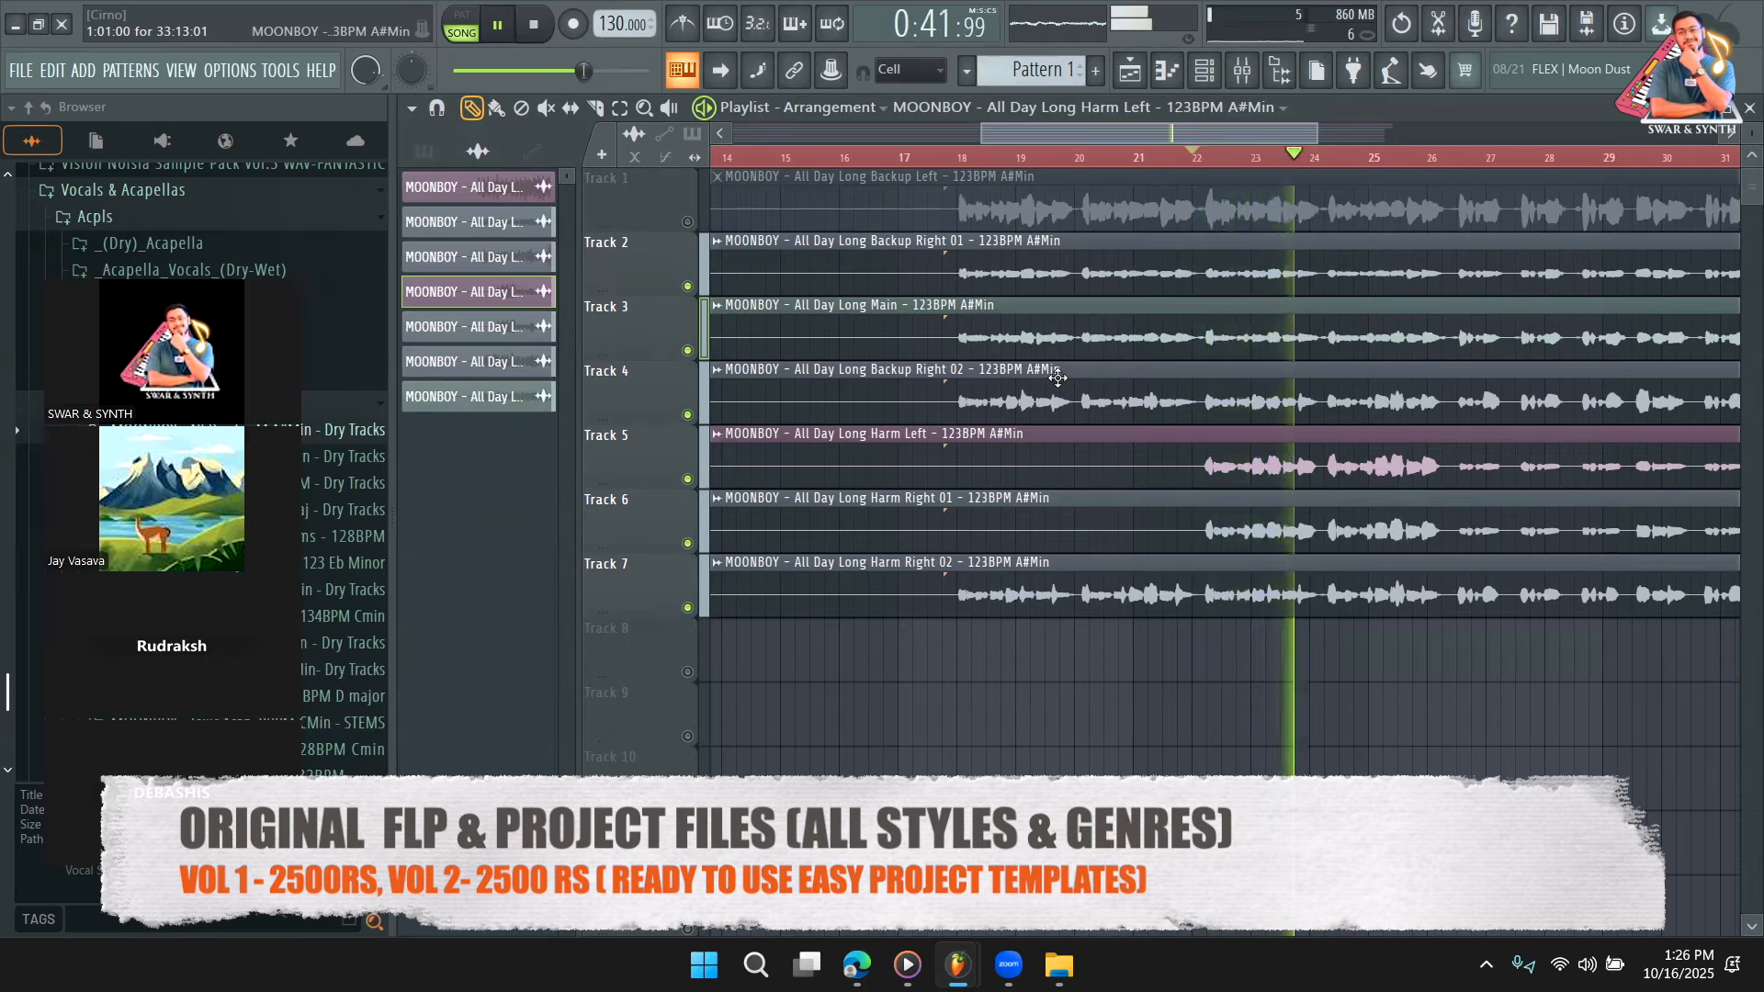
key(space)
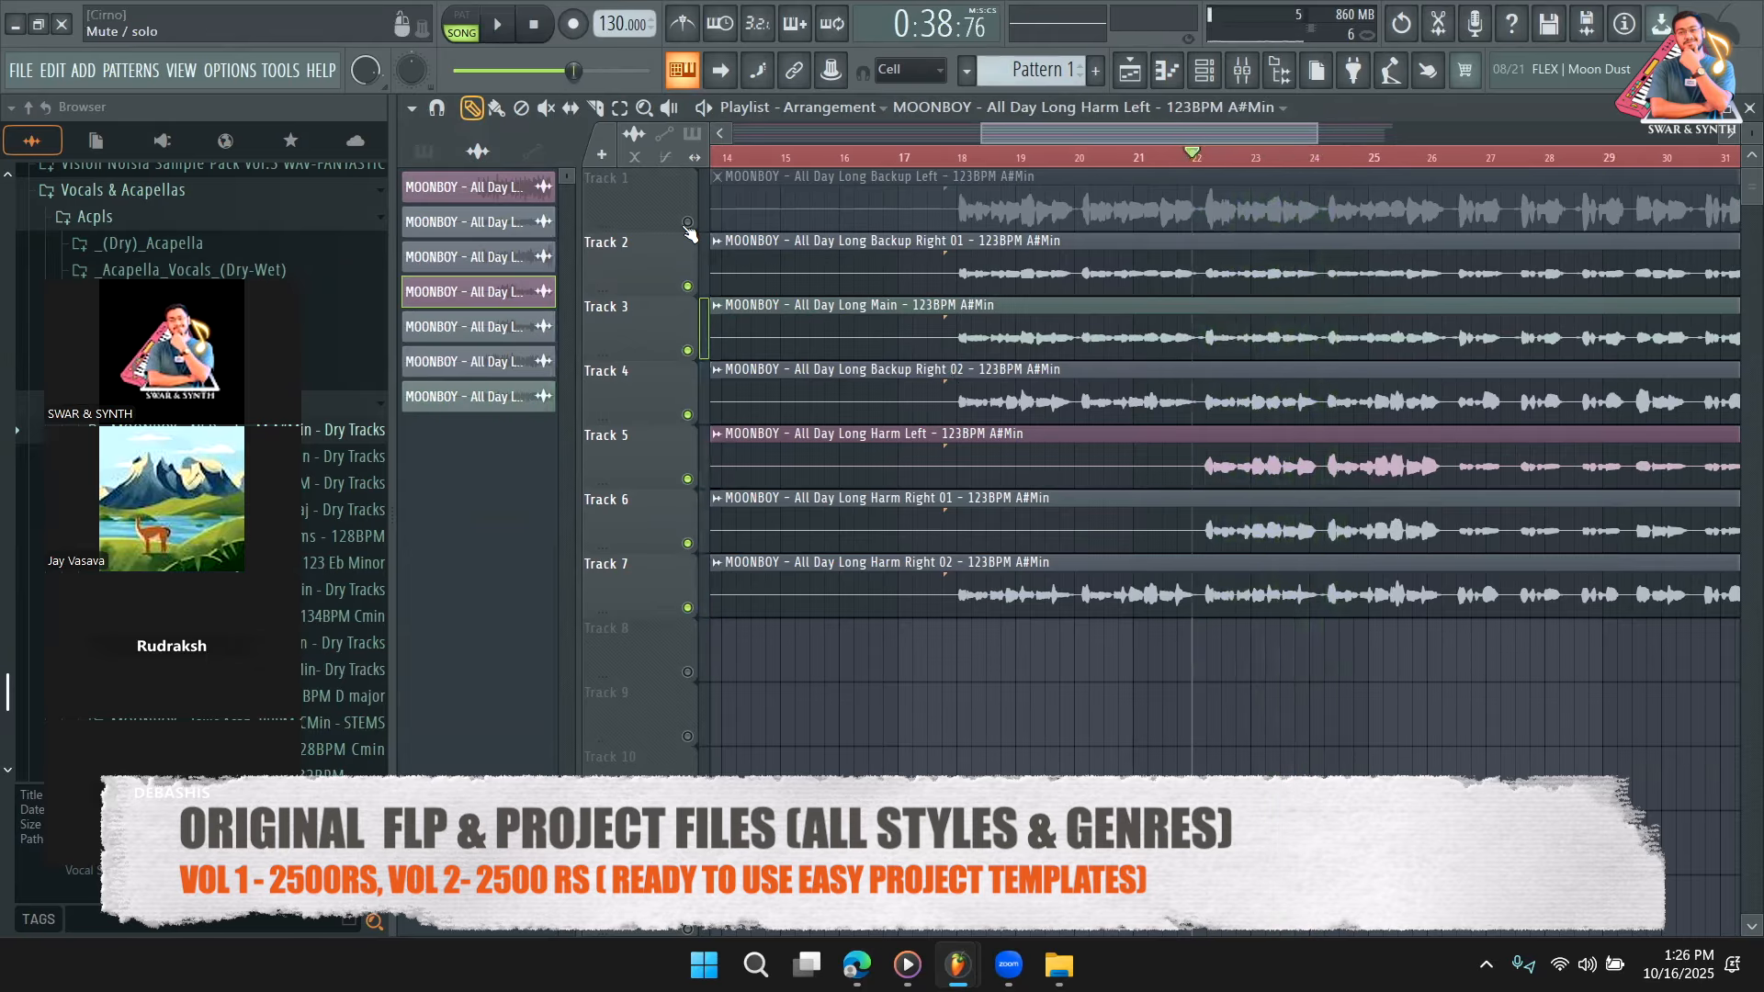
Enable Track 1 and play all seven vocals, starting at about bar 22 and jumping ahead to bar 26.
click(687, 222)
key(space)
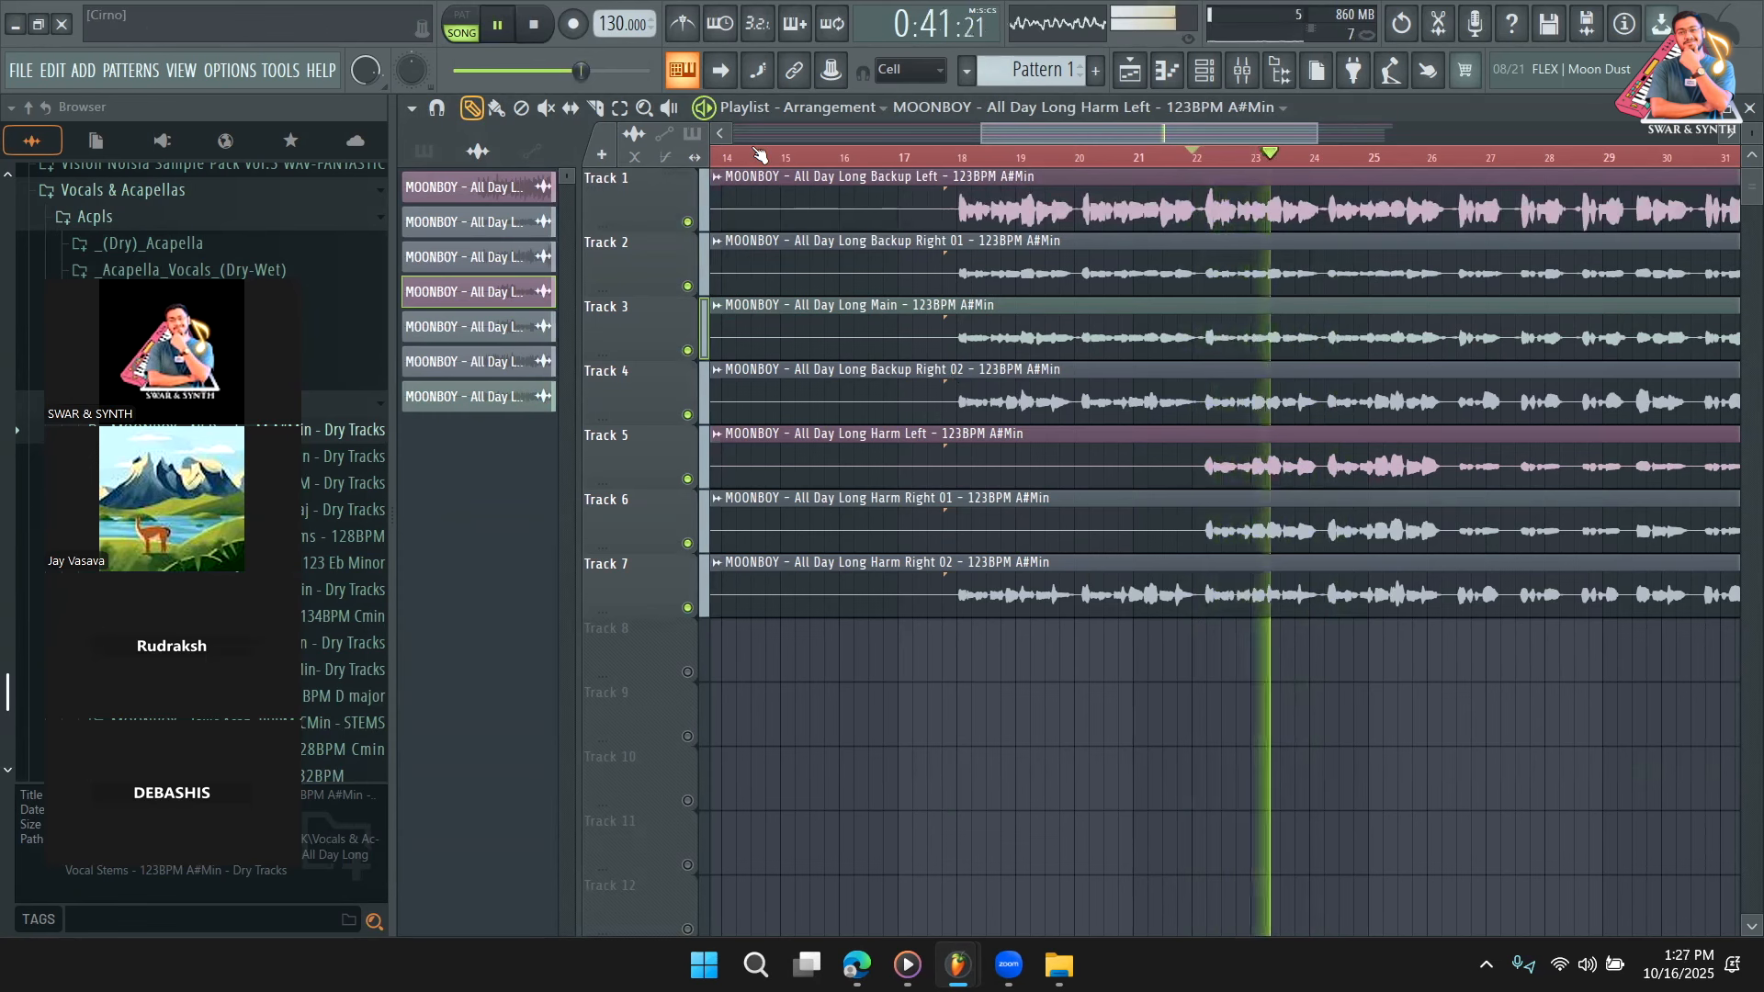
scroll(1295, 134, down, 3)
click(1221, 158)
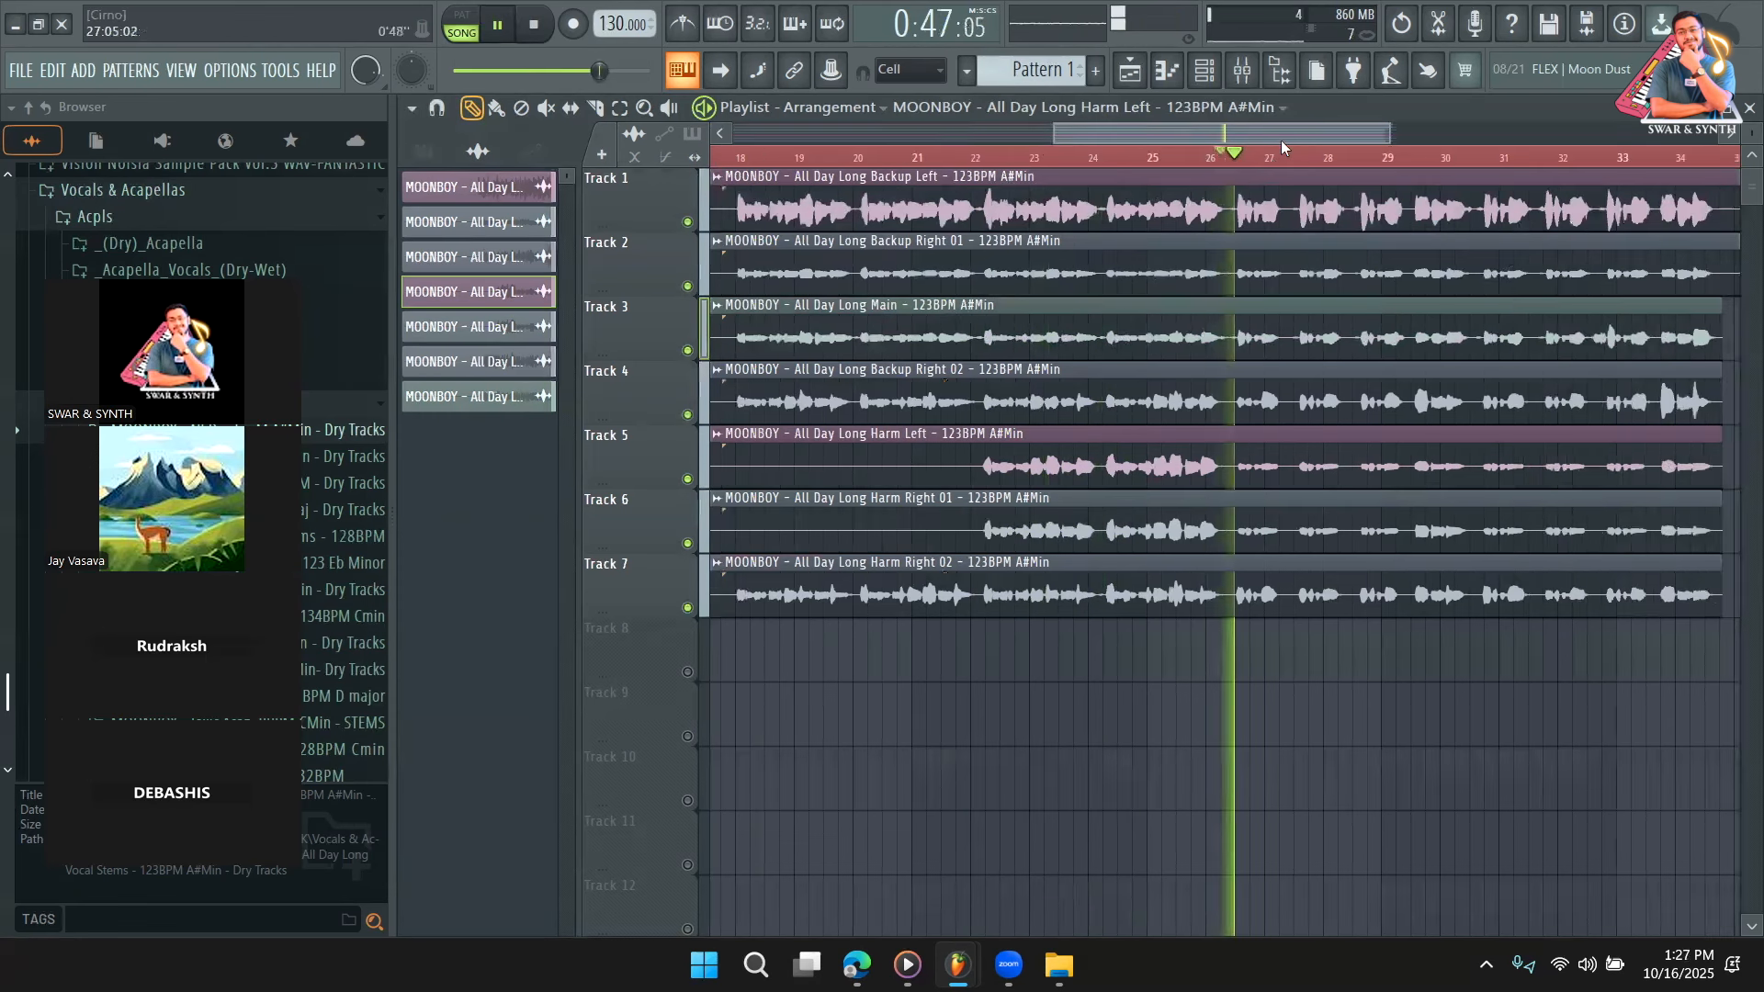
scroll(1308, 131, down, 1)
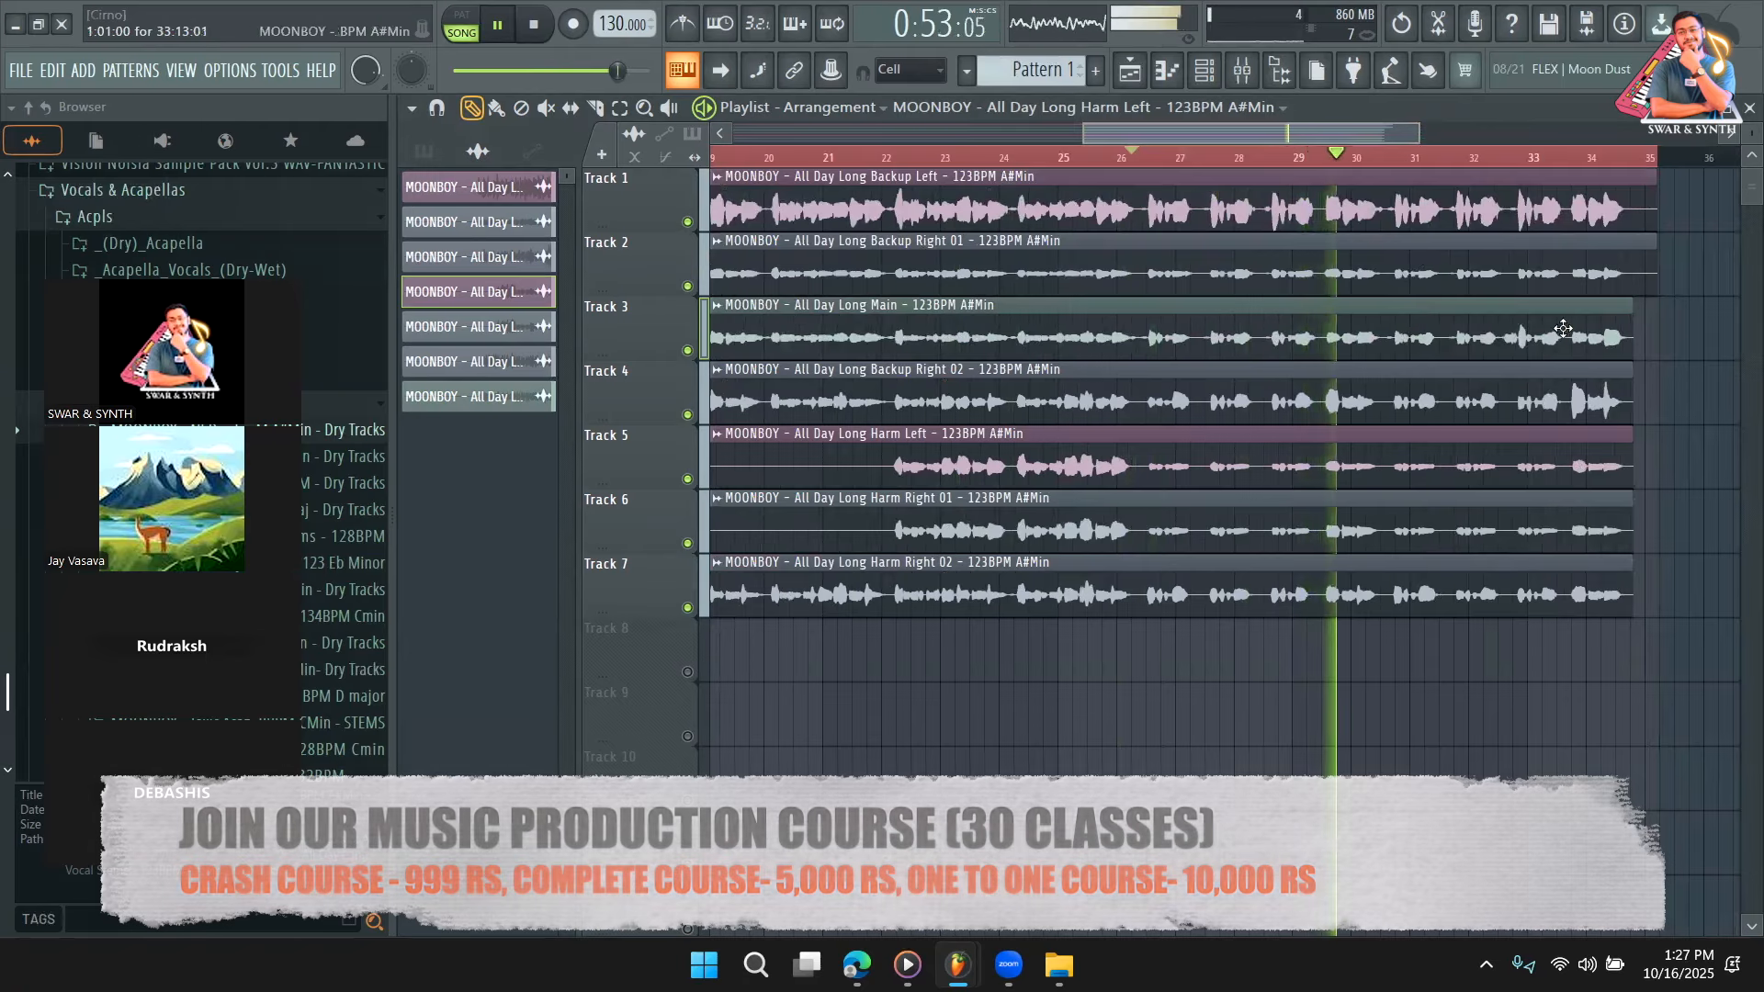
key(space)
Mute Tracks 4 to 7 and play only Tracks 1 to 3 from about bar 26.
click(687, 607)
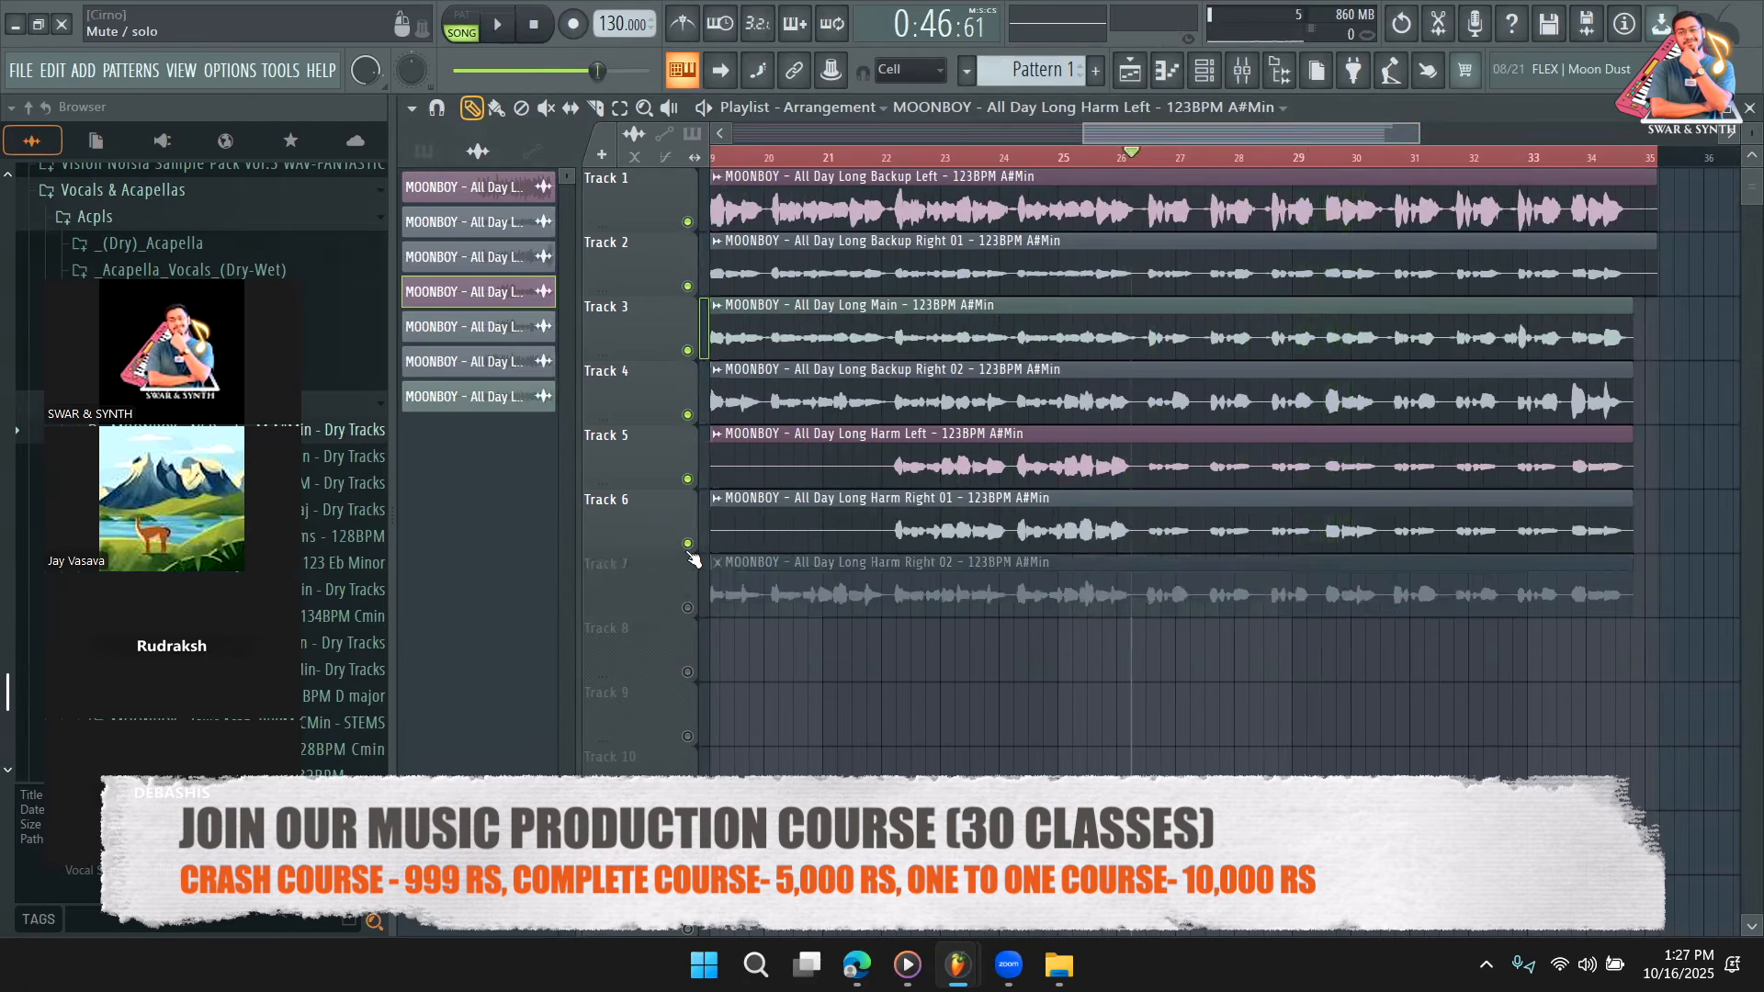
click(687, 543)
click(687, 479)
click(688, 414)
key(space)
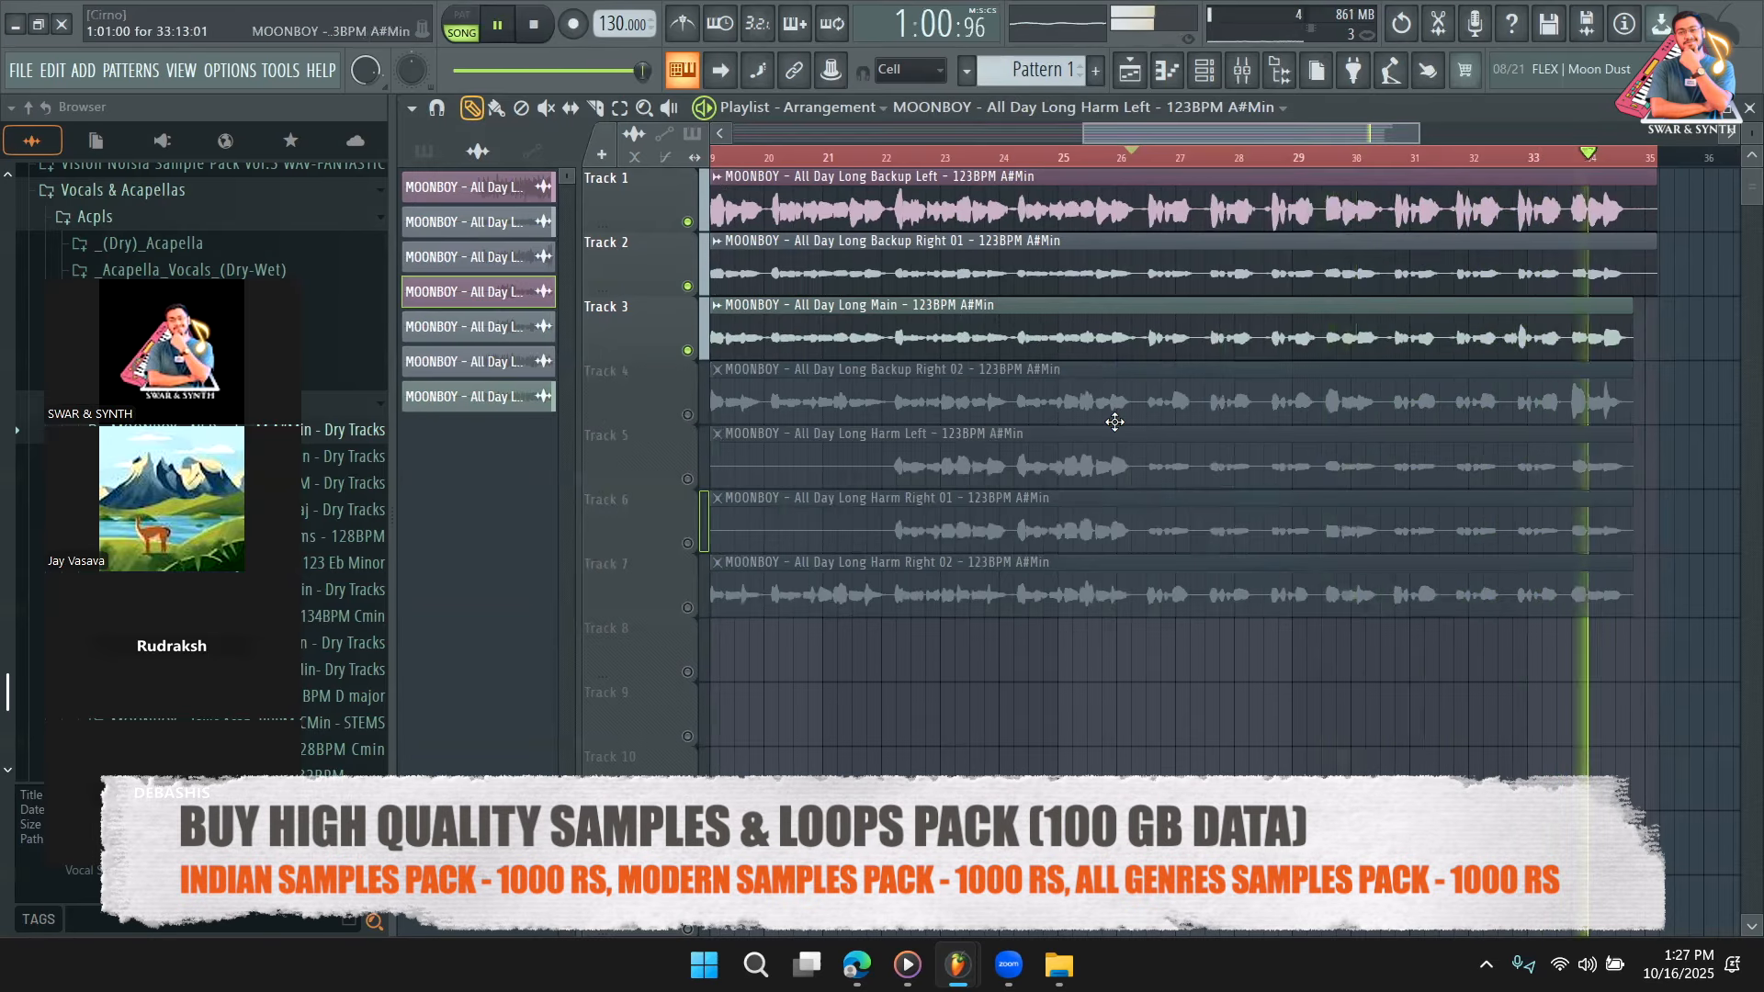
key(space)
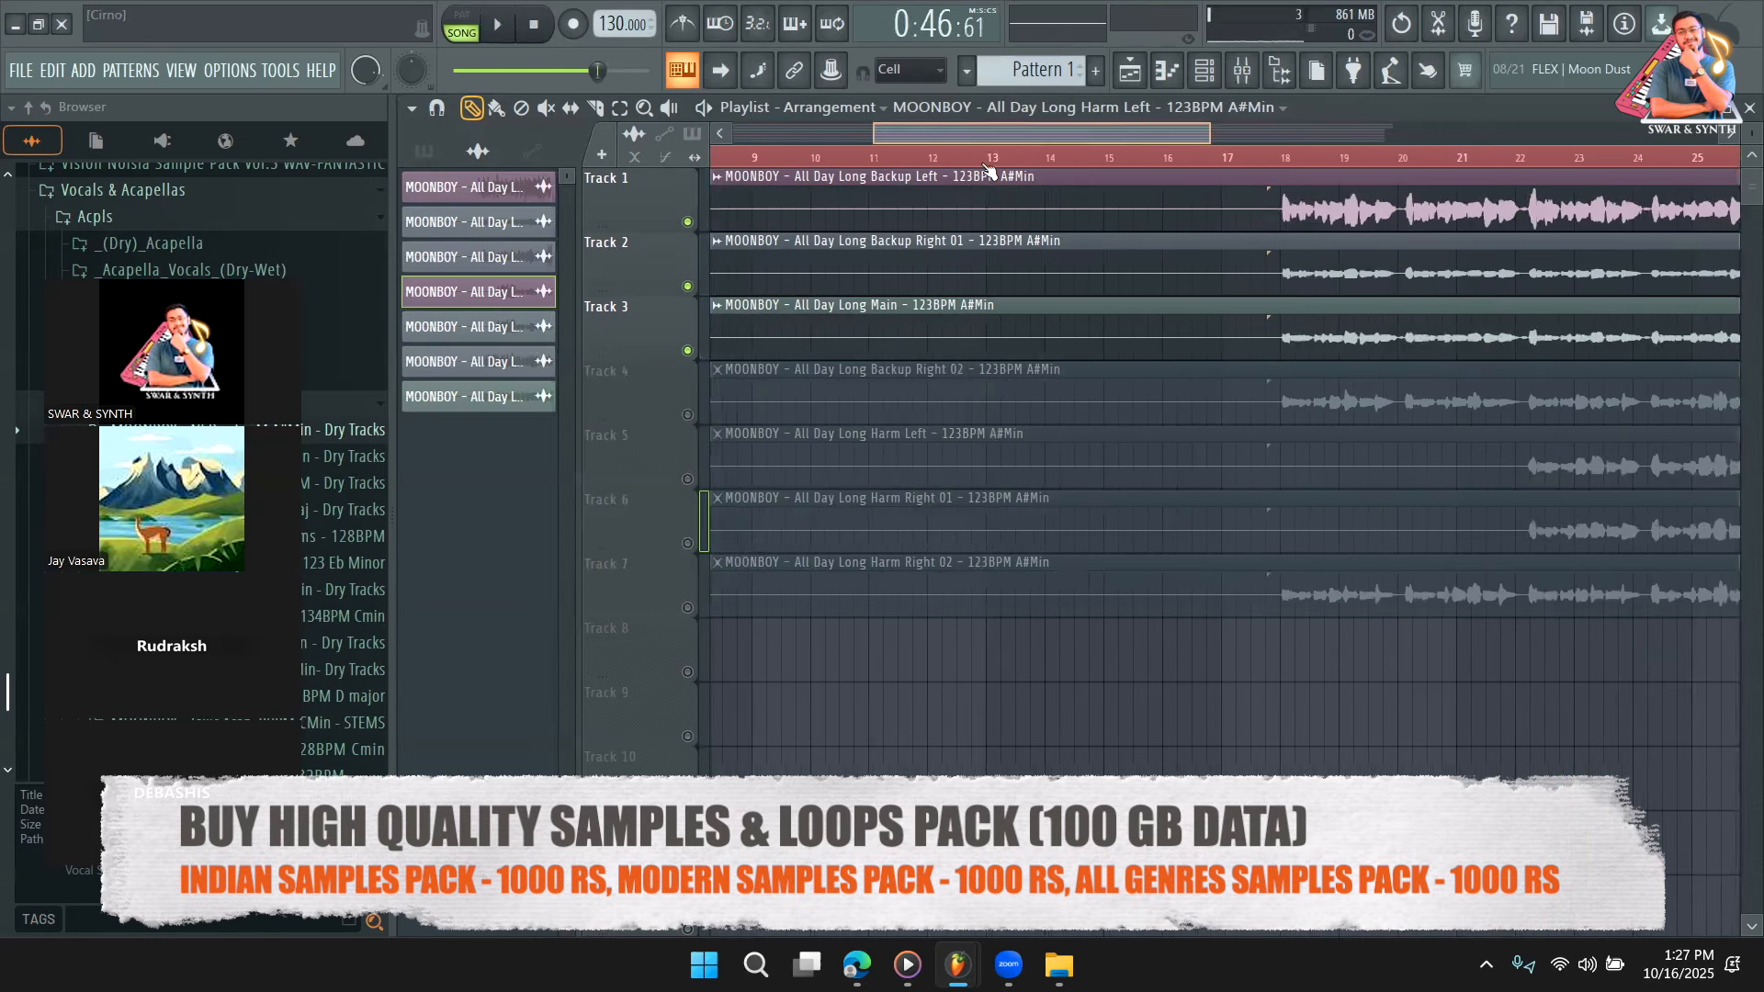
Place the playhead at bar 18, where the vocals on Tracks 1 to 3 begin.
click(1286, 158)
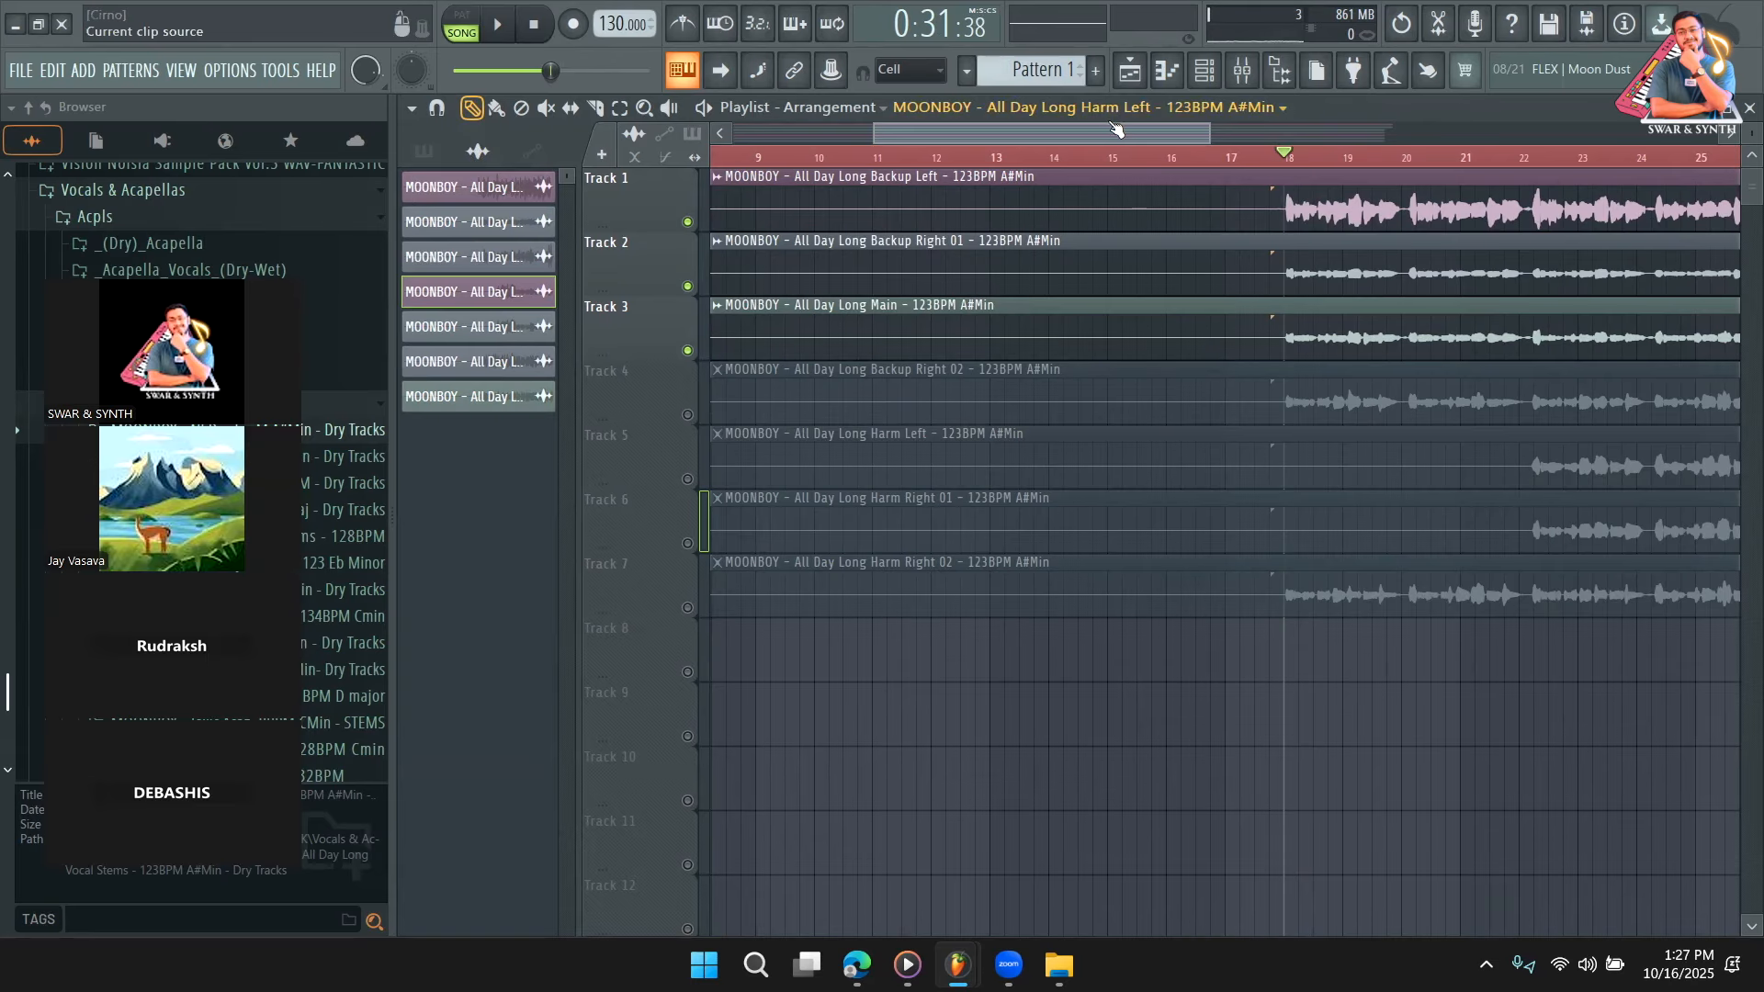
drag(1104, 132, 1228, 143)
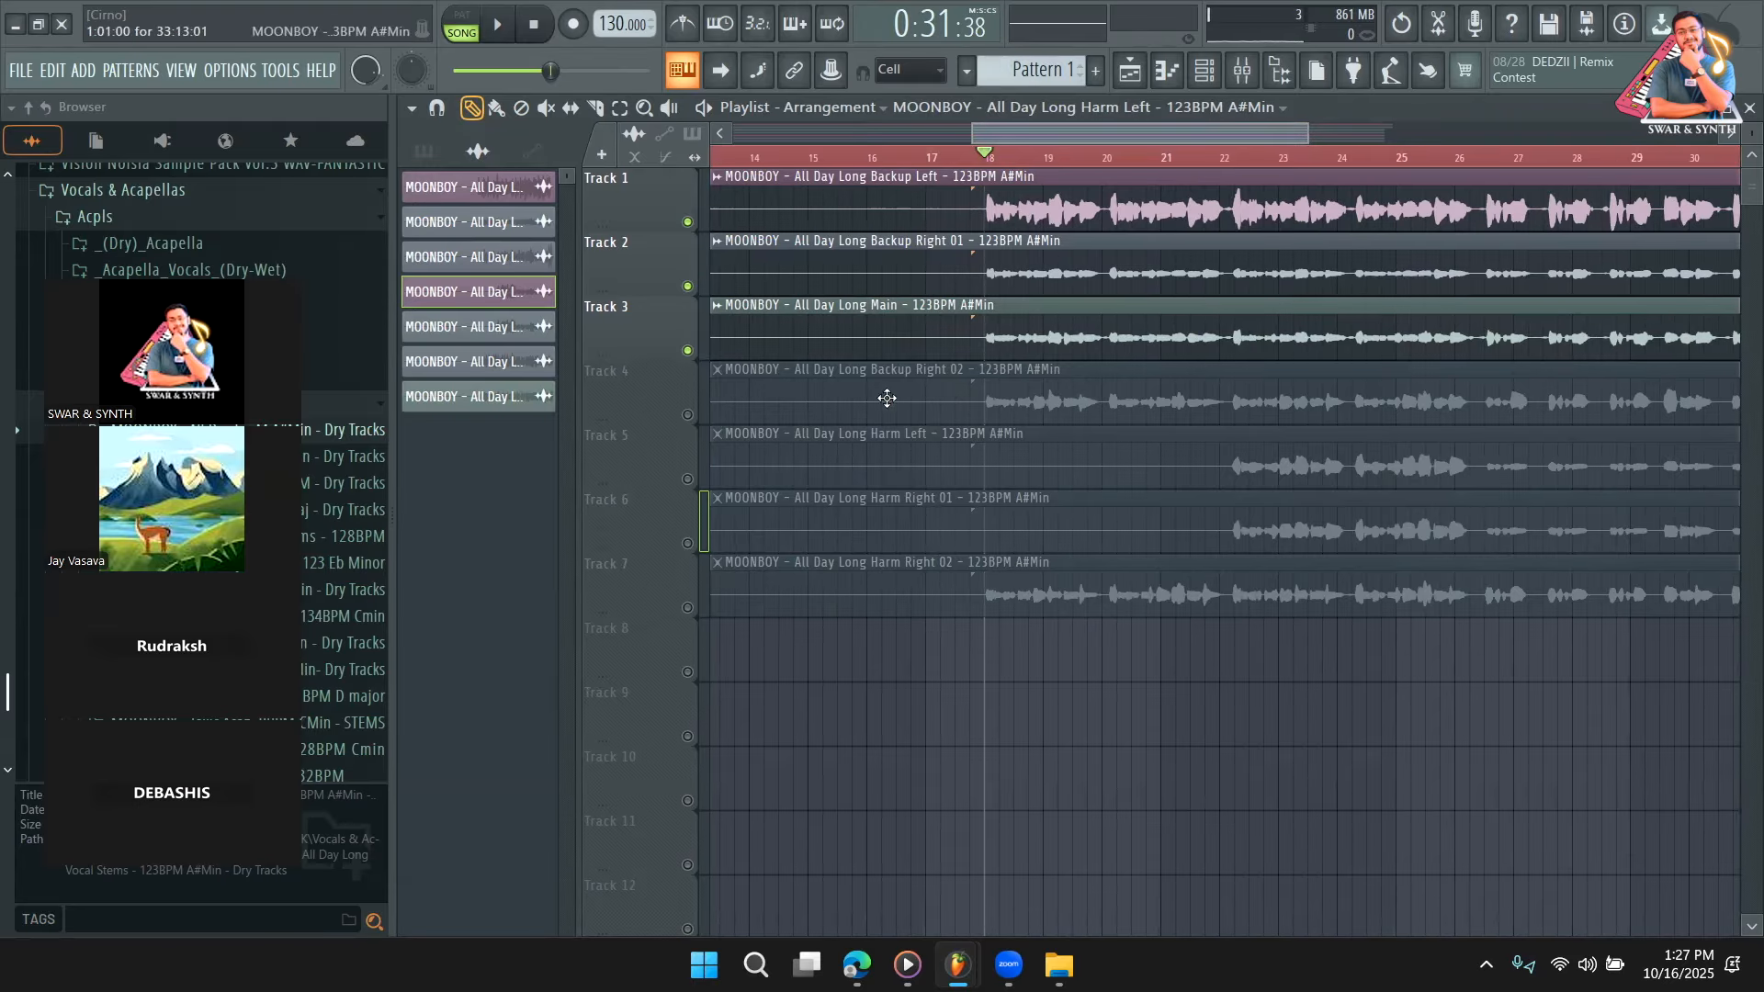
drag(212, 274, 373, 204)
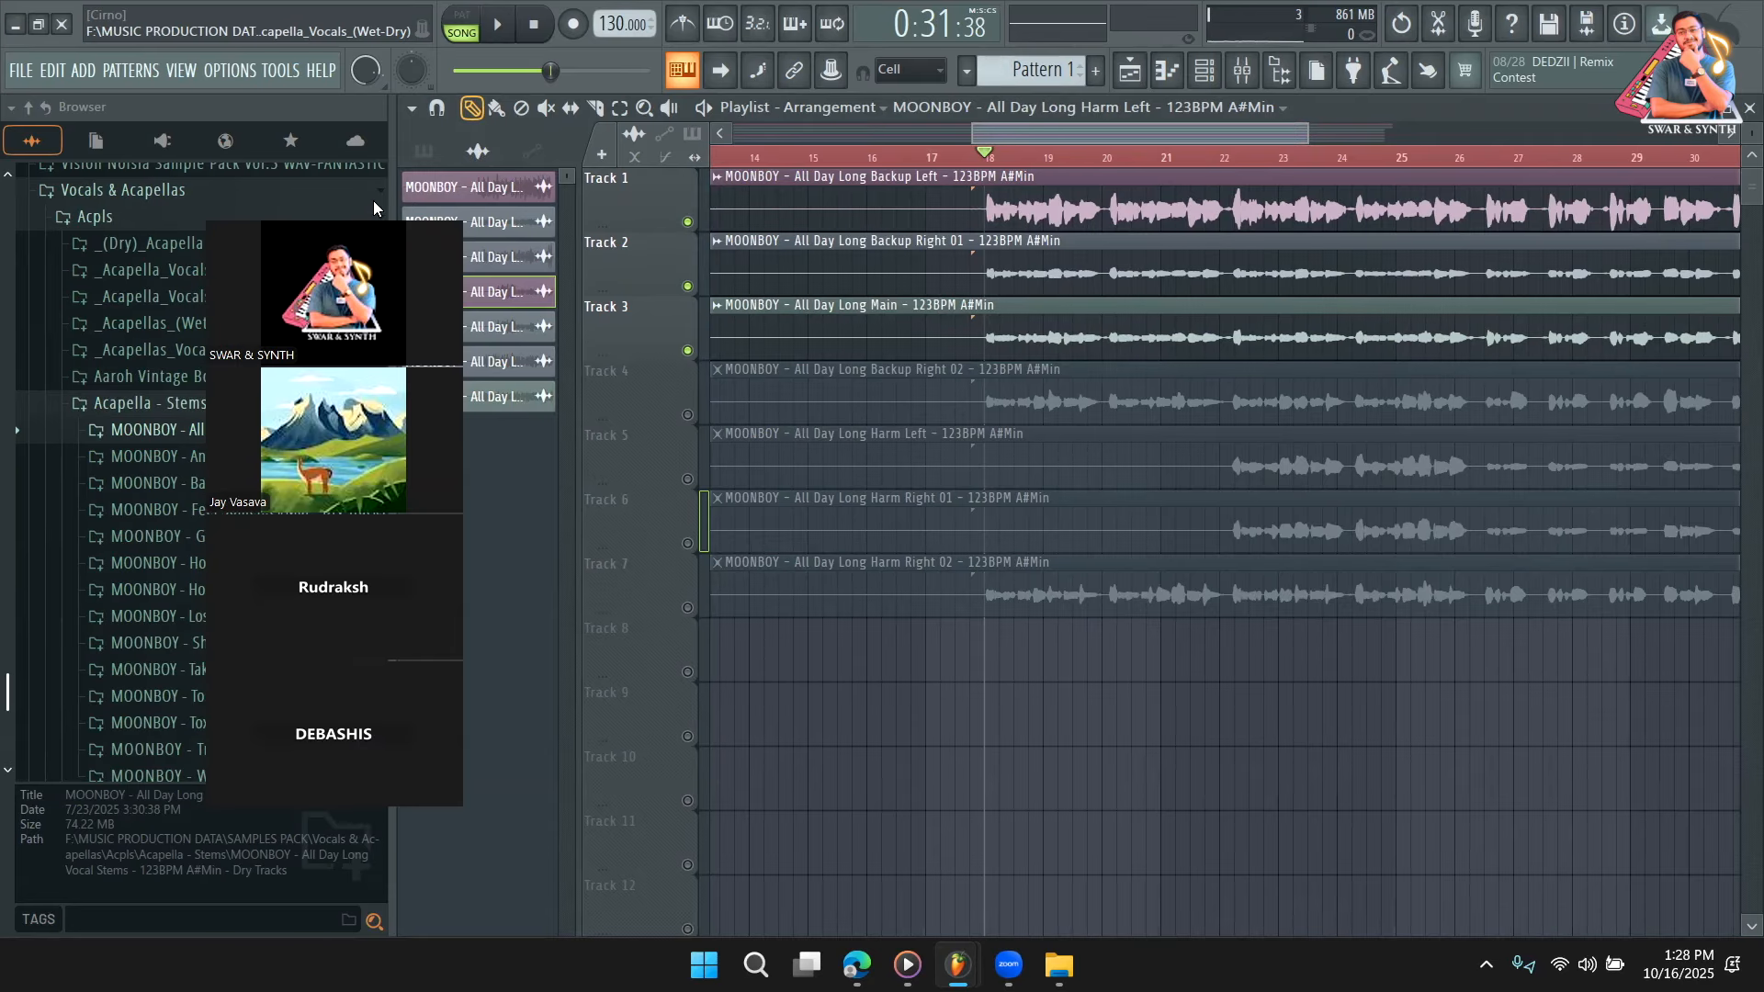
Review the pan and volume in the channel settings of the Backup Right 01 clip on Track 2, and close the settings.
double_click(1118, 295)
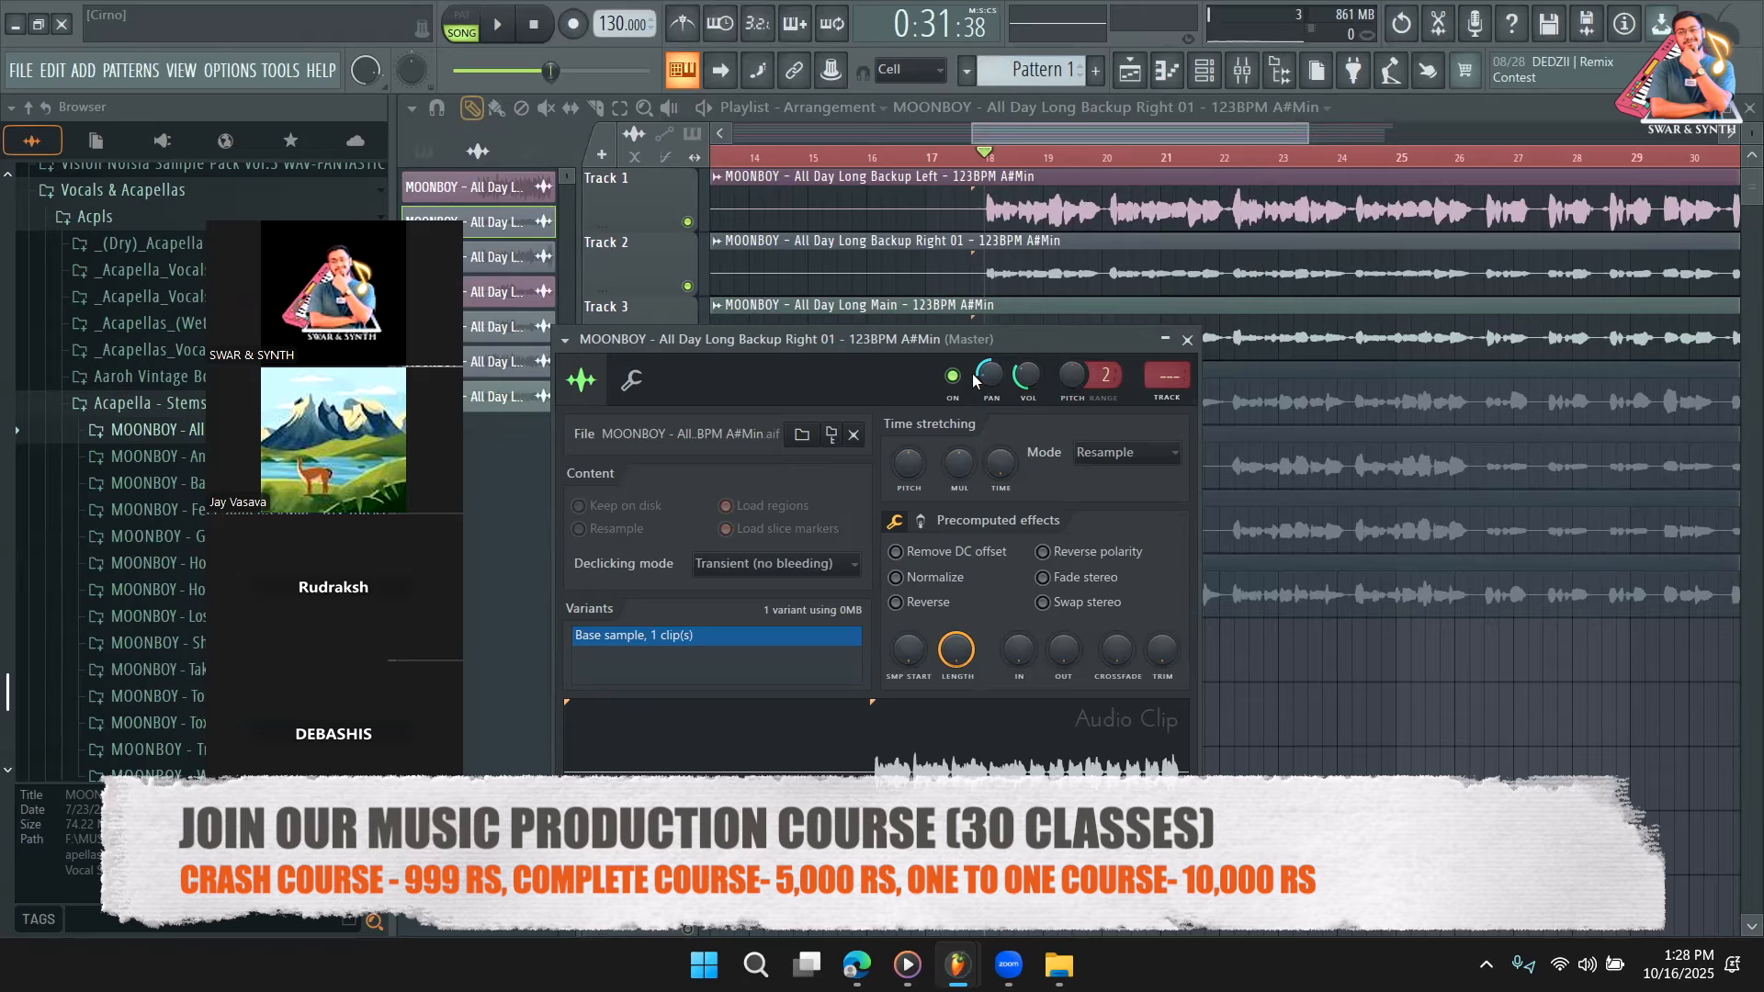
mouse_move(985, 383)
mouse_down()
mouse_move(985, 360)
mouse_move(989, 404)
mouse_move(989, 341)
mouse_move(991, 399)
mouse_up()
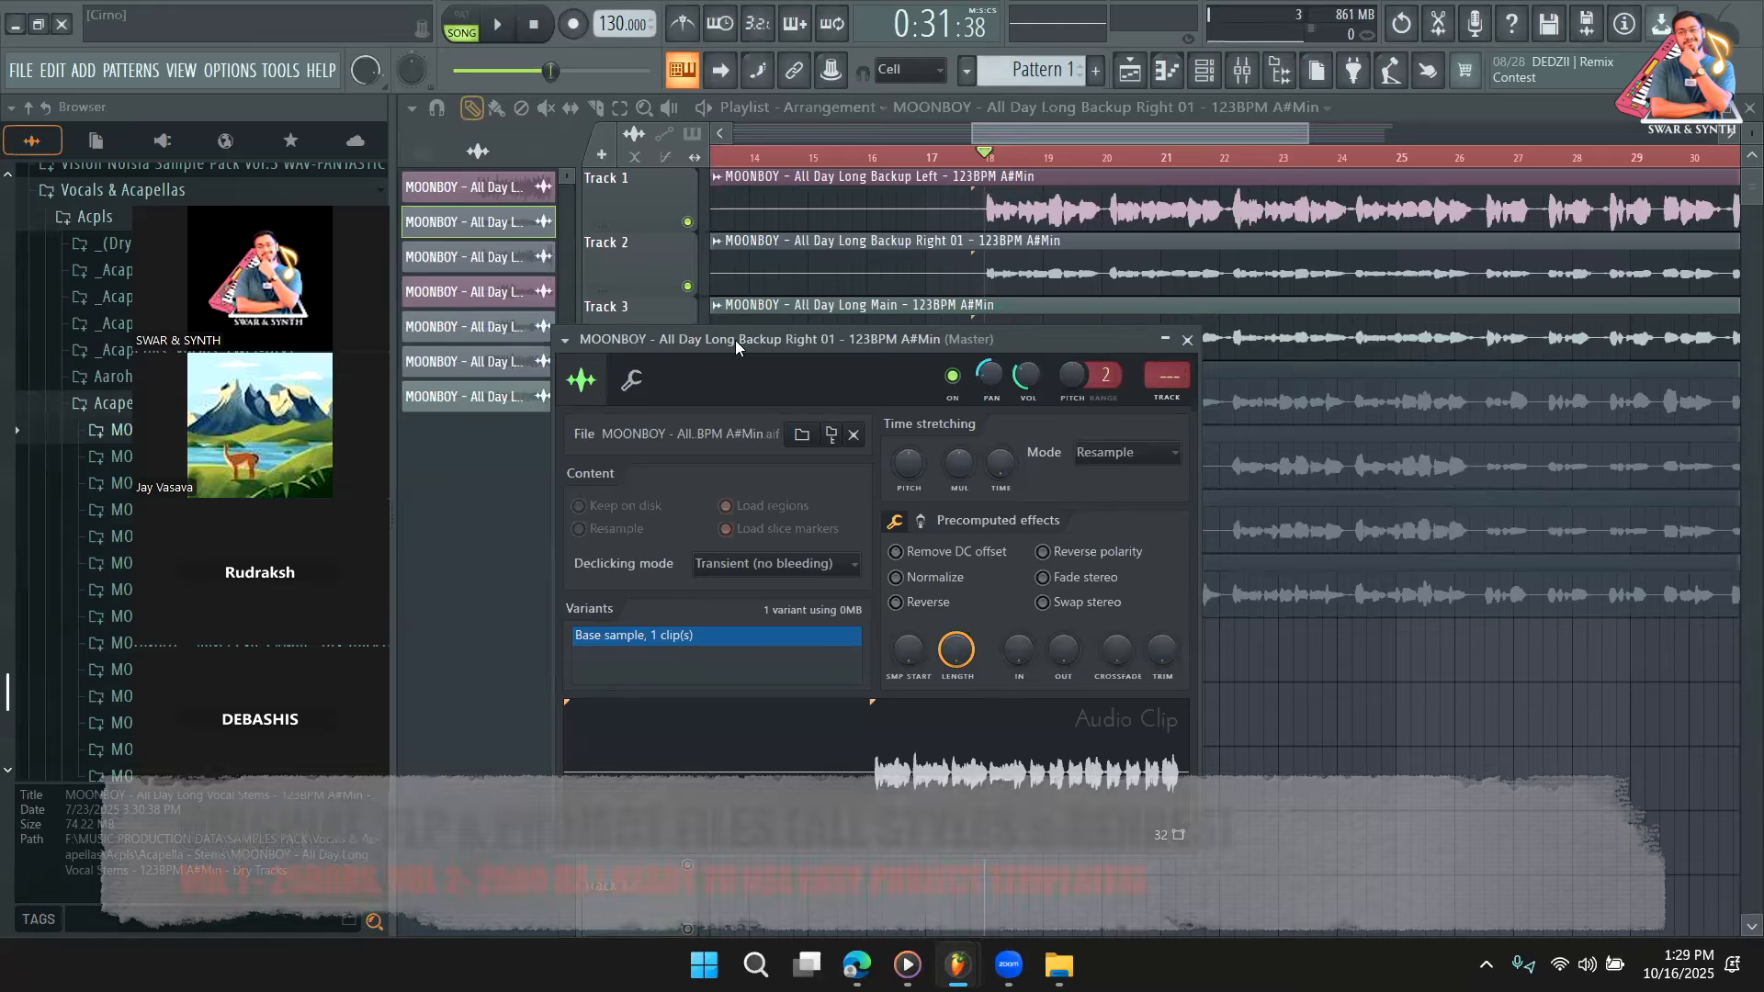
drag(735, 340, 860, 315)
click(507, 494)
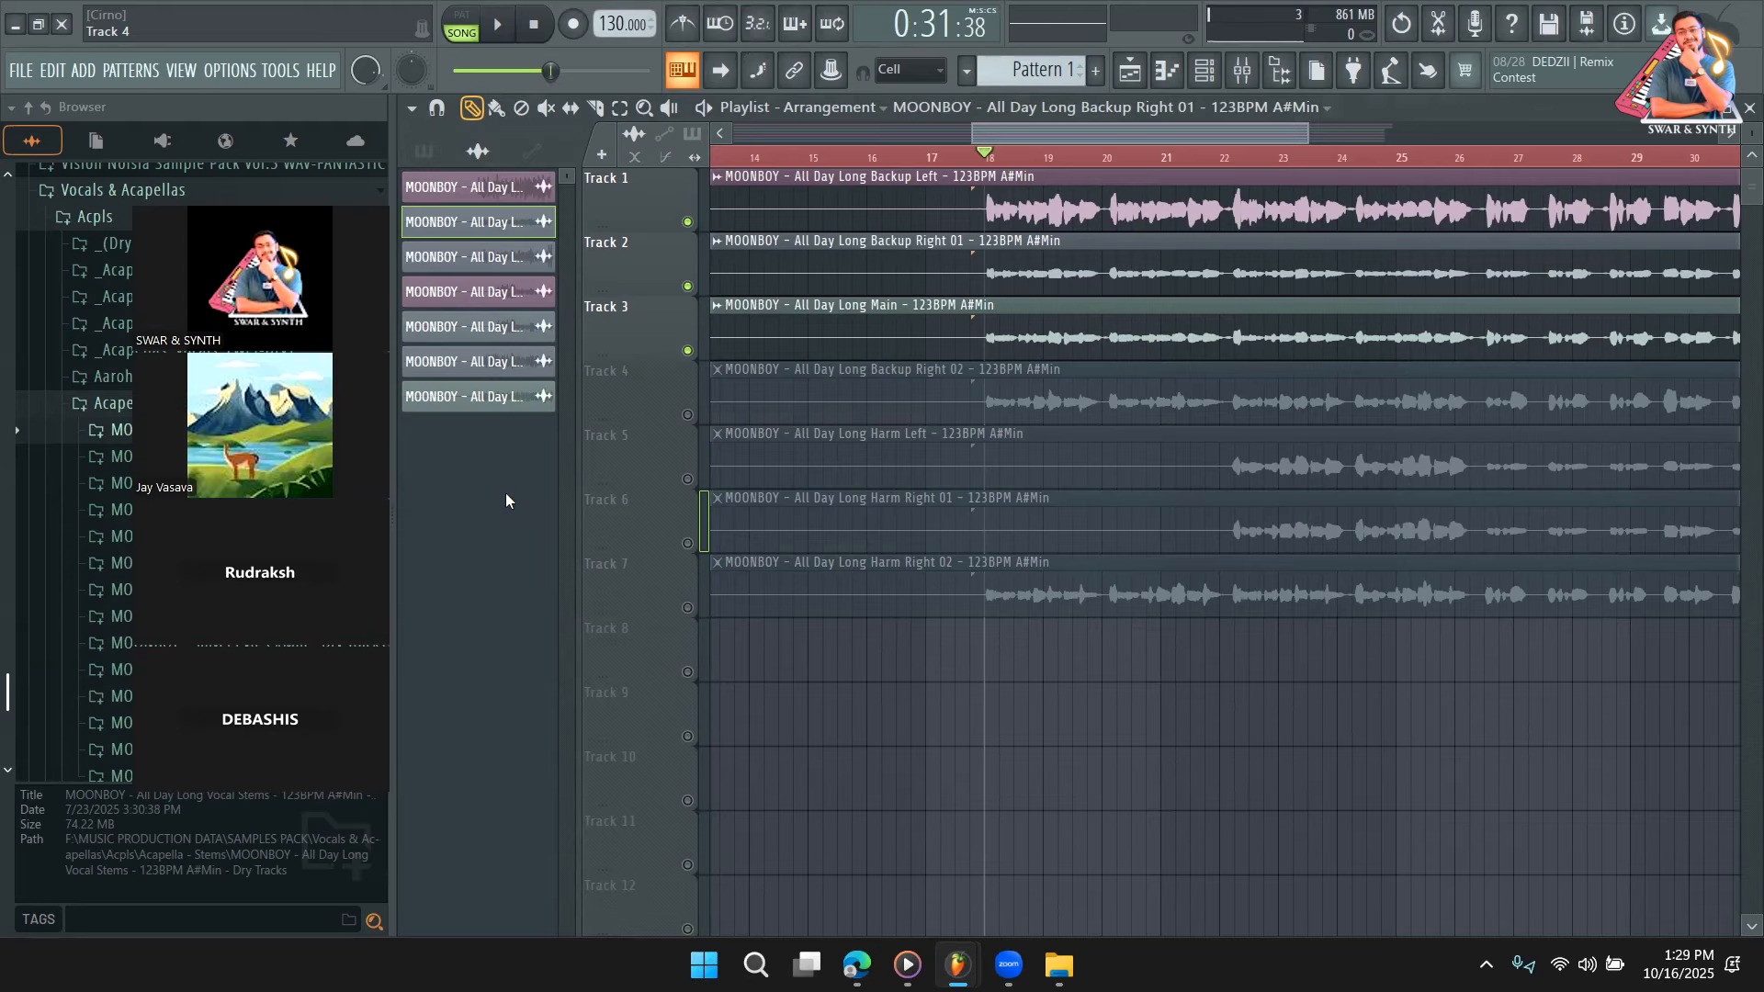
double_click(1019, 263)
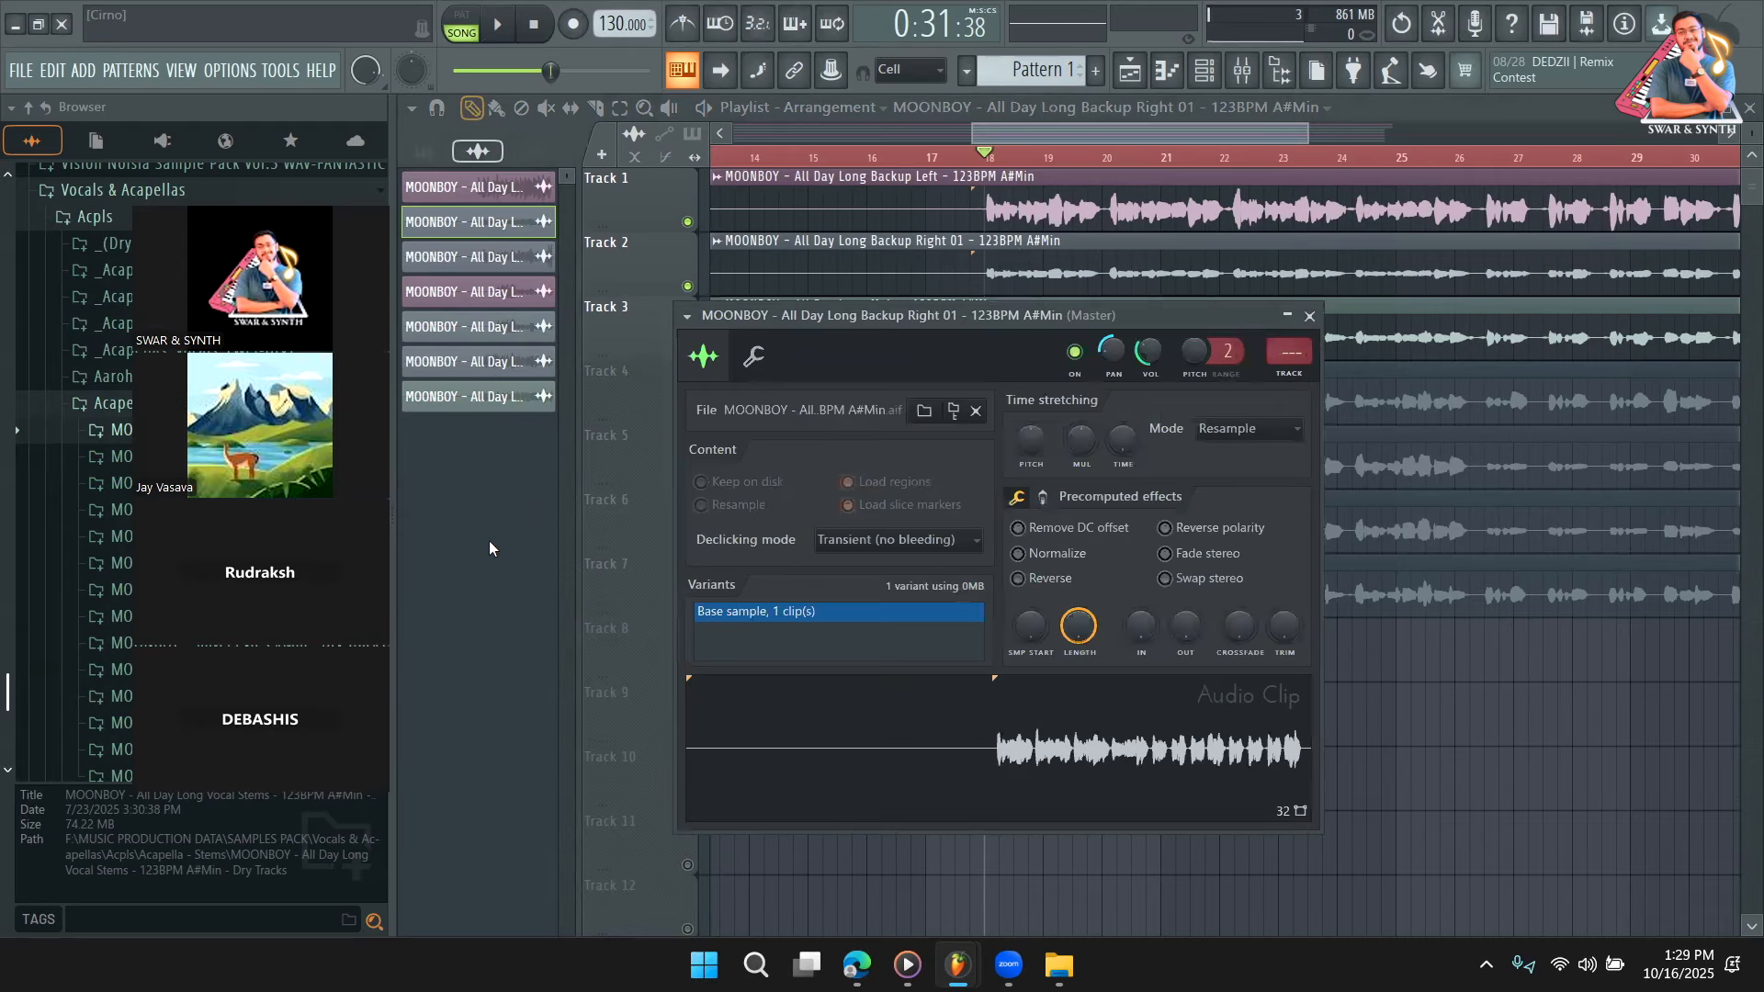
key(Escape)
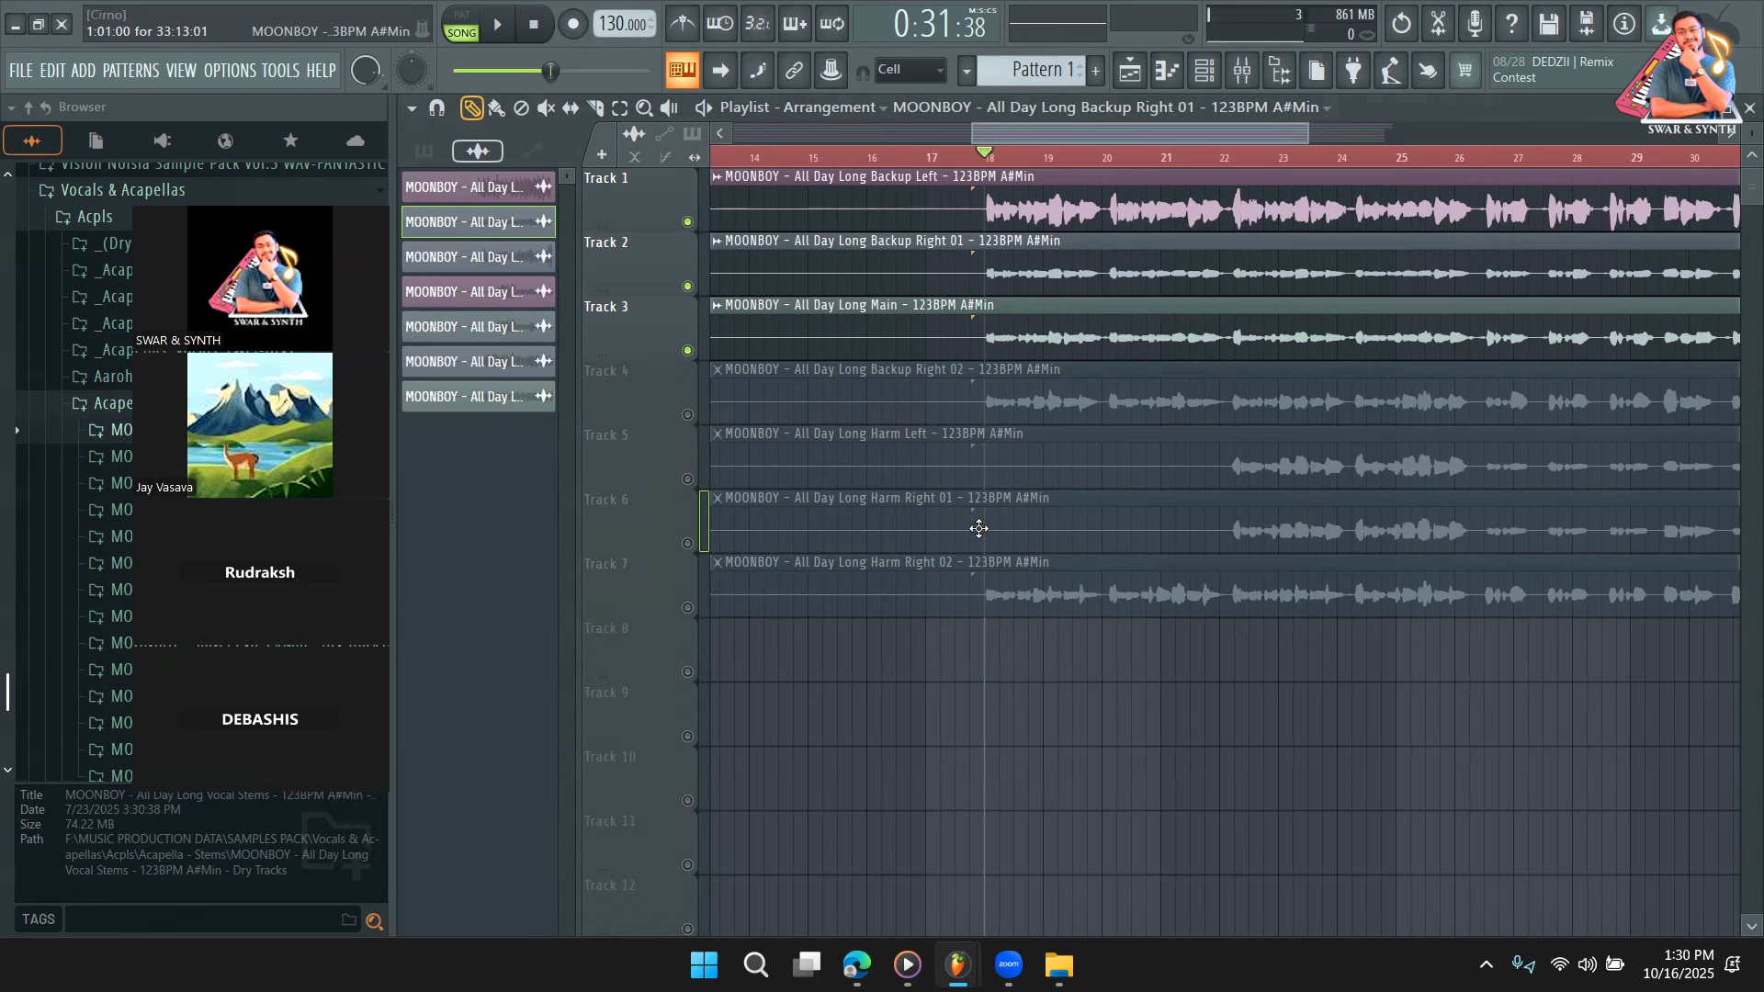
Switch from the project to File Explorer and show the drives in This PC.
click(63, 25)
click(921, 536)
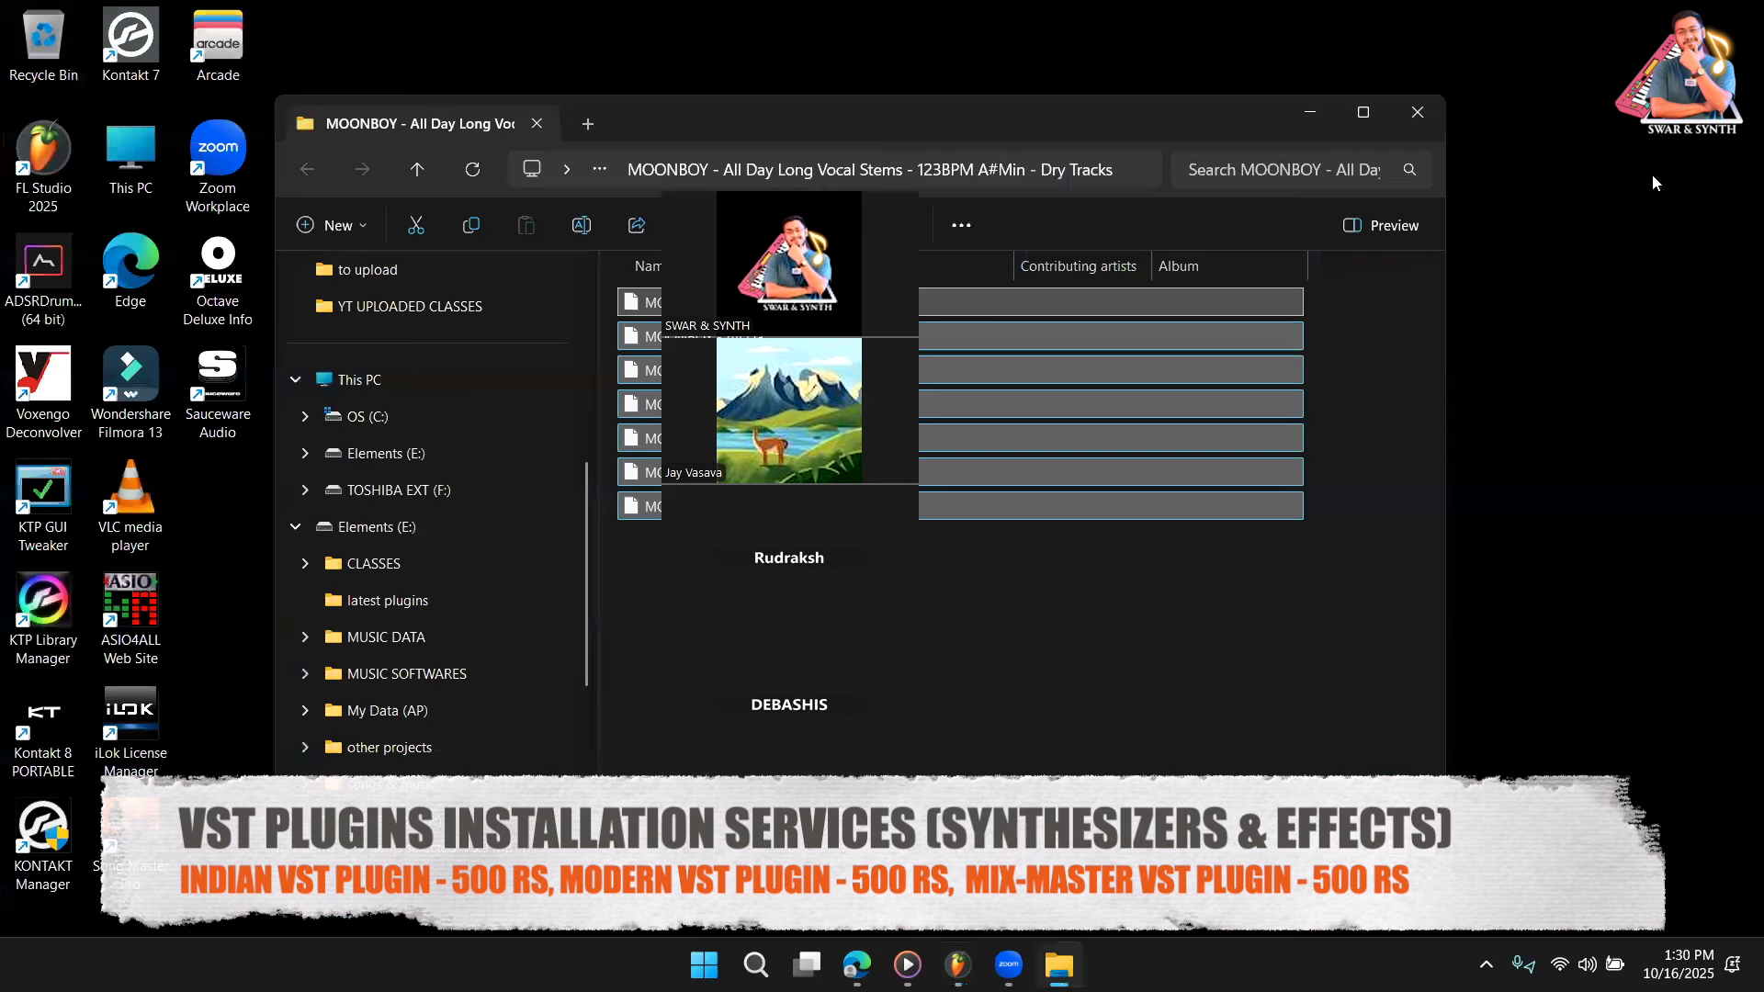
drag(858, 189, 1652, 175)
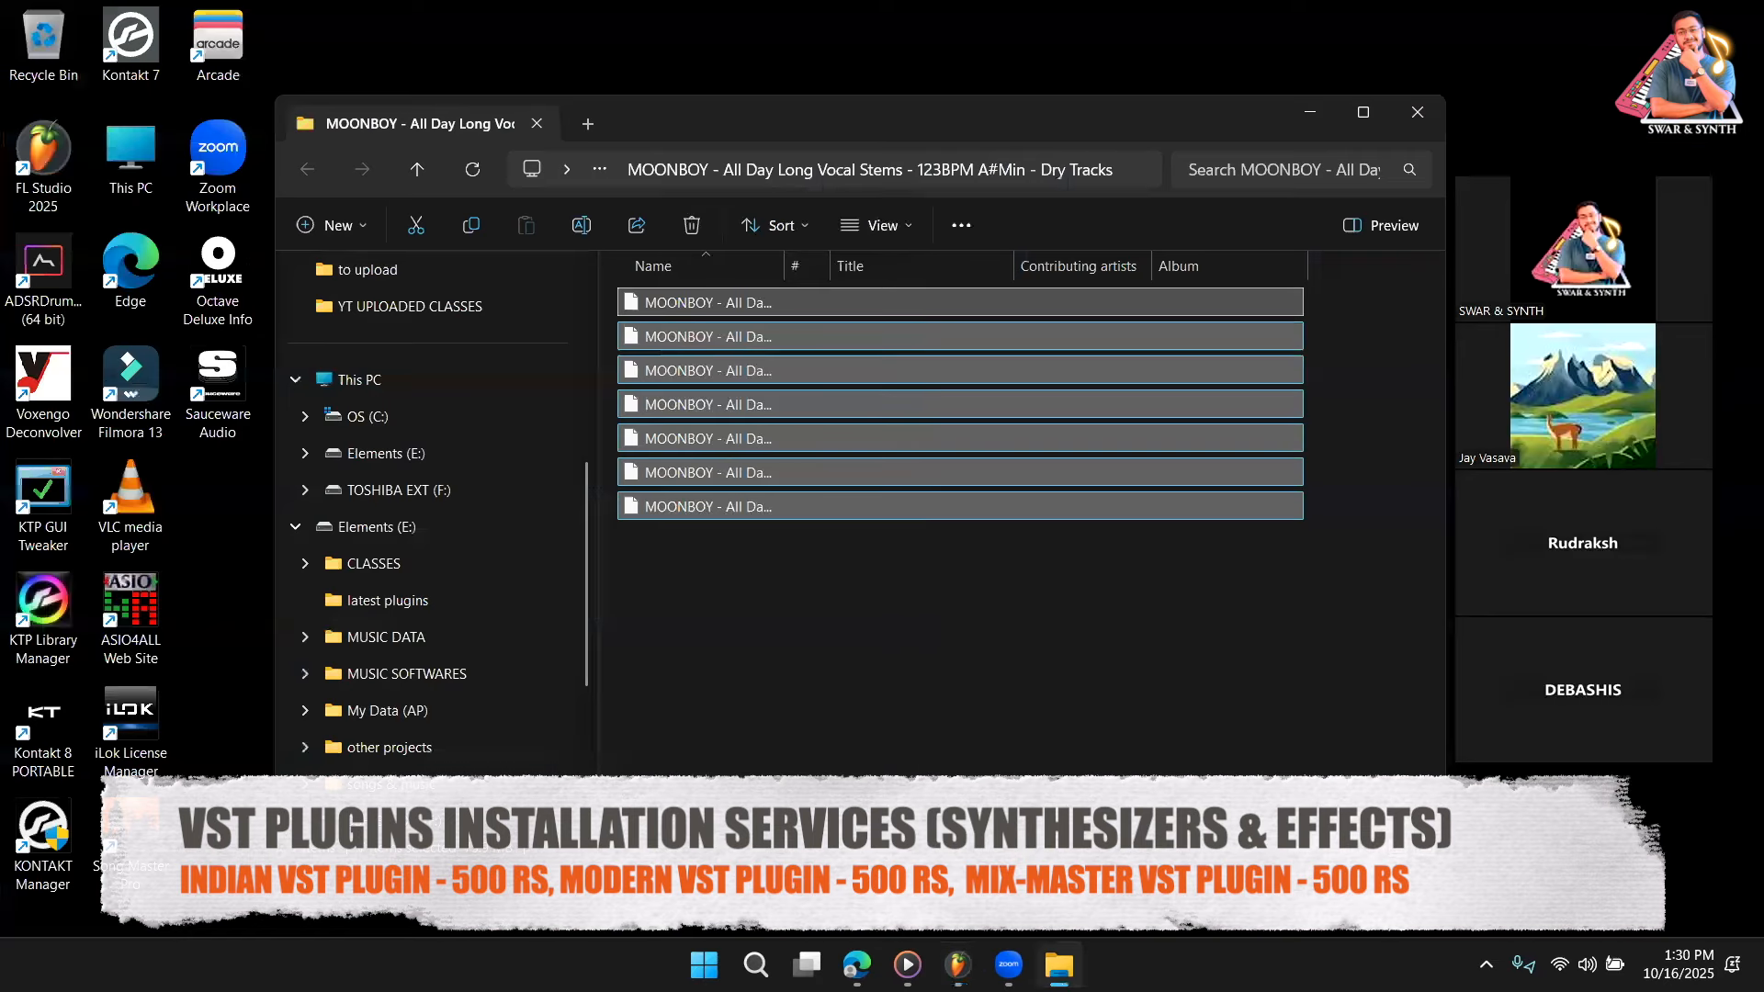
right_click(1007, 601)
click(1051, 705)
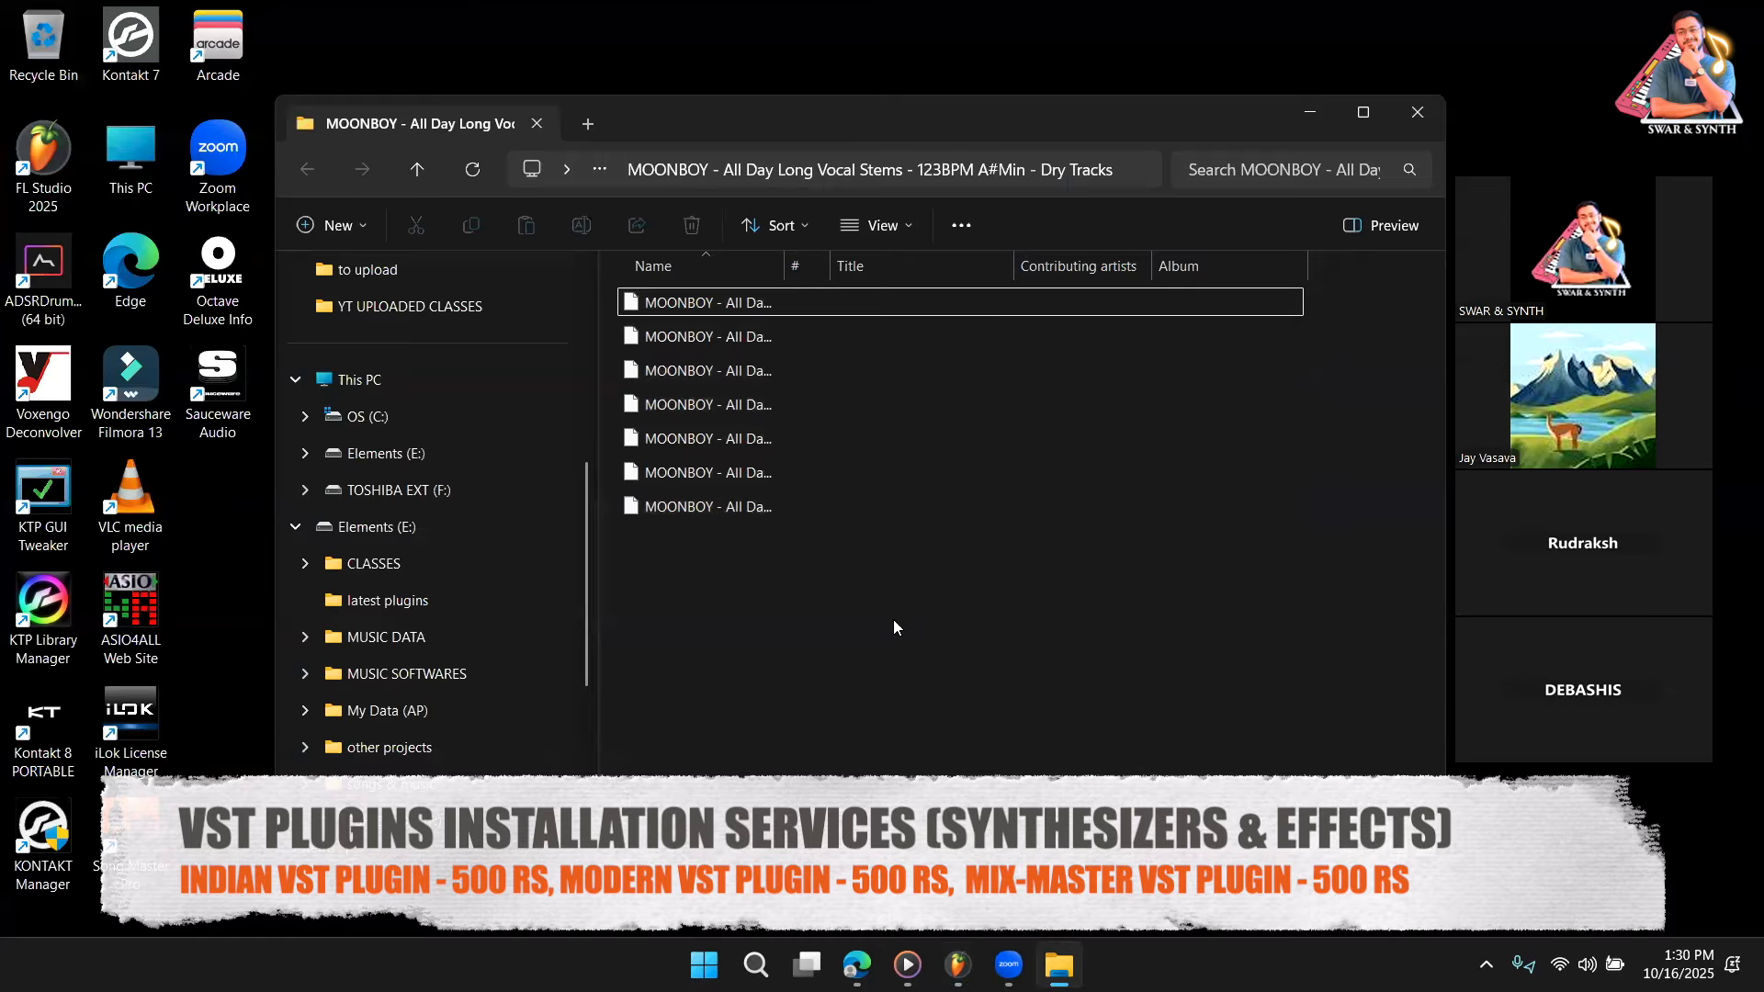
click(417, 384)
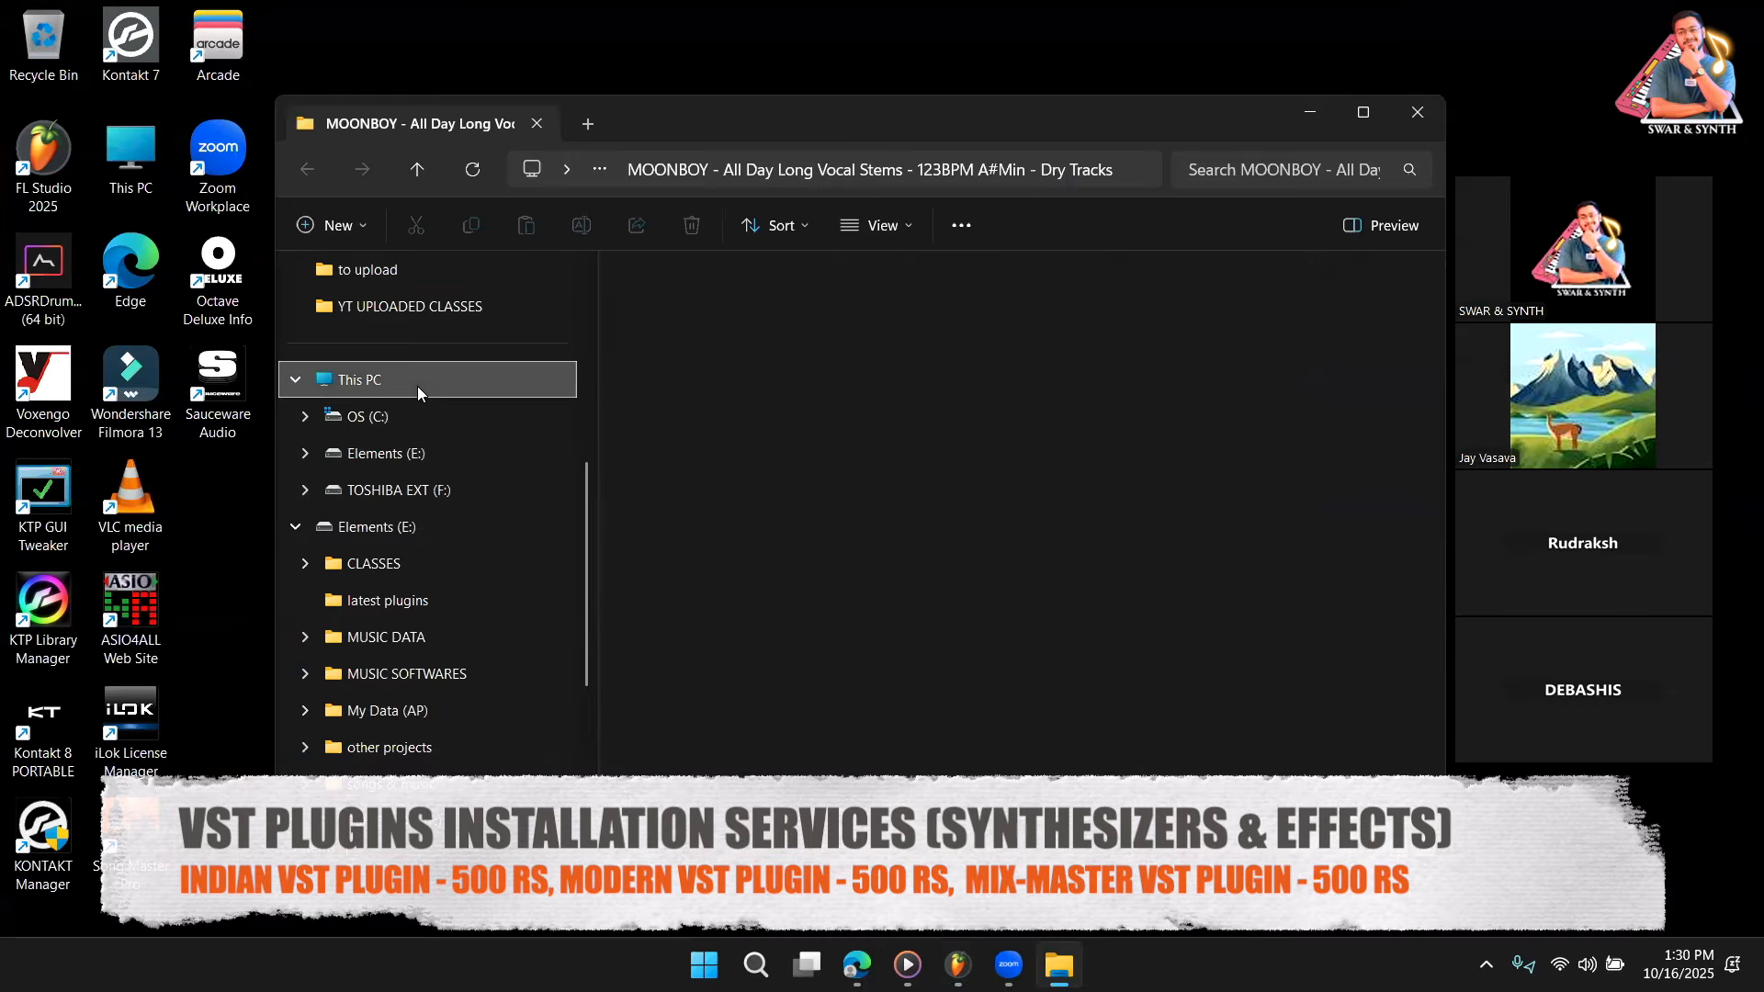
right_click(822, 545)
click(898, 644)
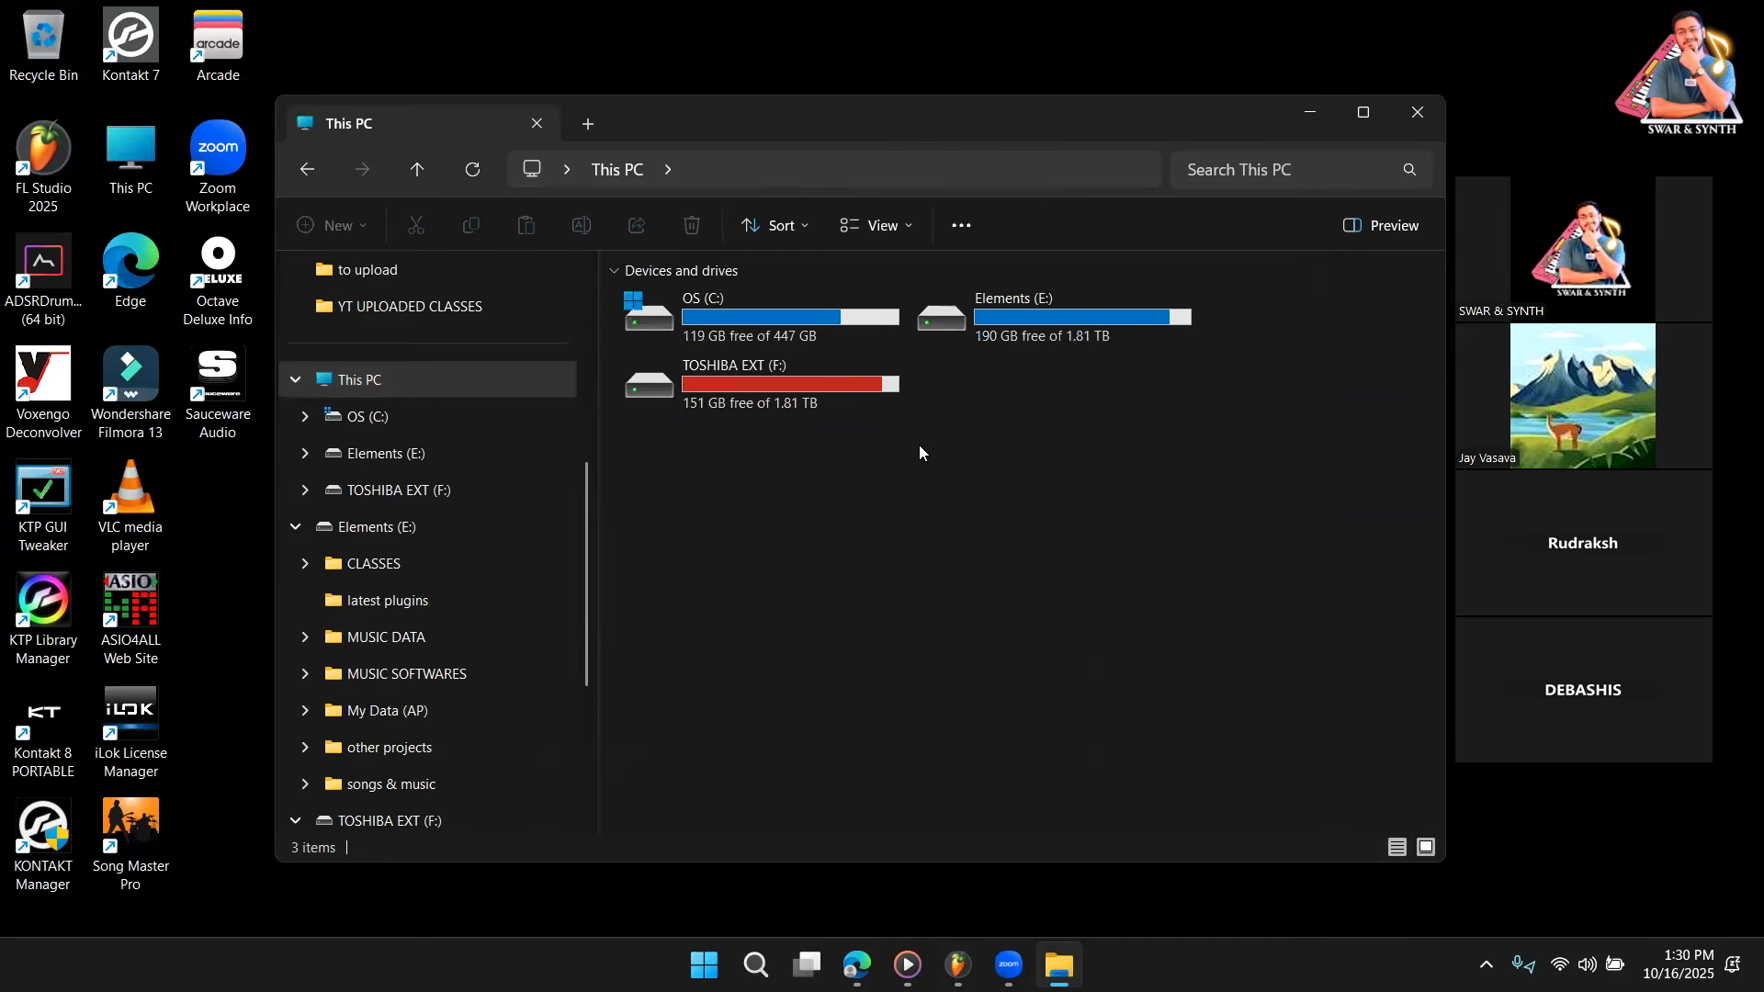
Open HUMNAVA.flp from TOSHIBA EXT (F:) > CLASS PRODUCED SONGS > uploaded > kkk in FL Studio, discarding the changes to untitled.flp.
double_click(857, 402)
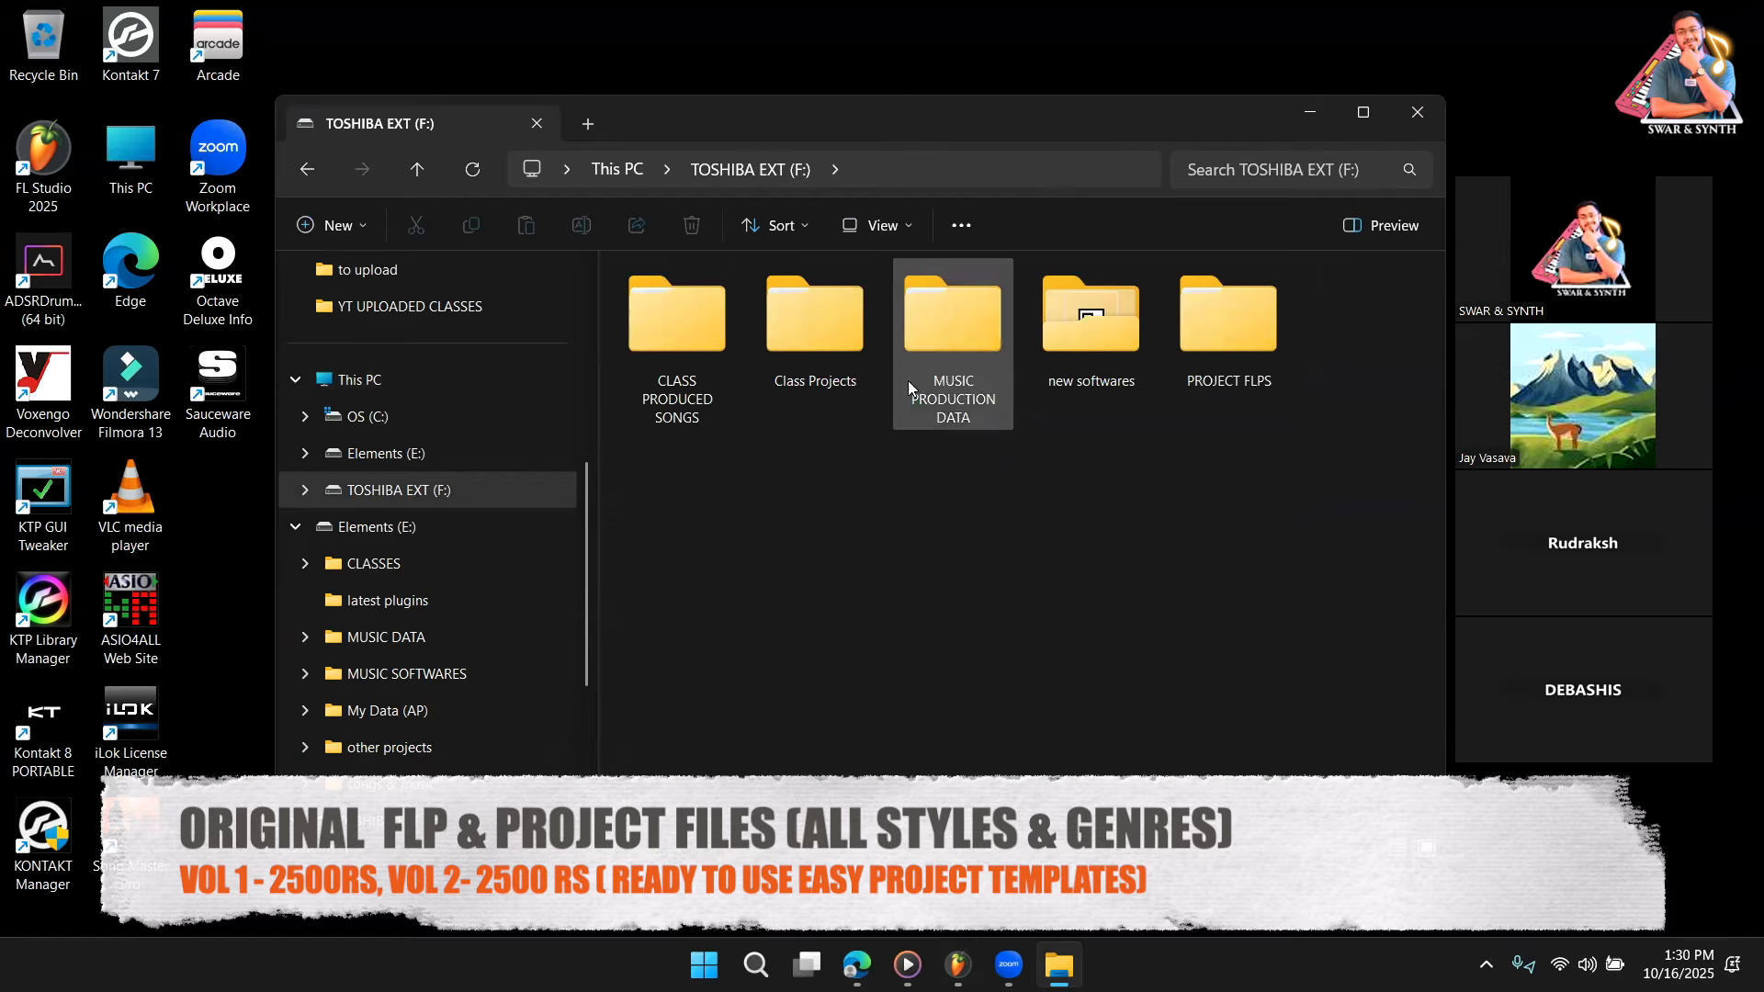
double_click(792, 362)
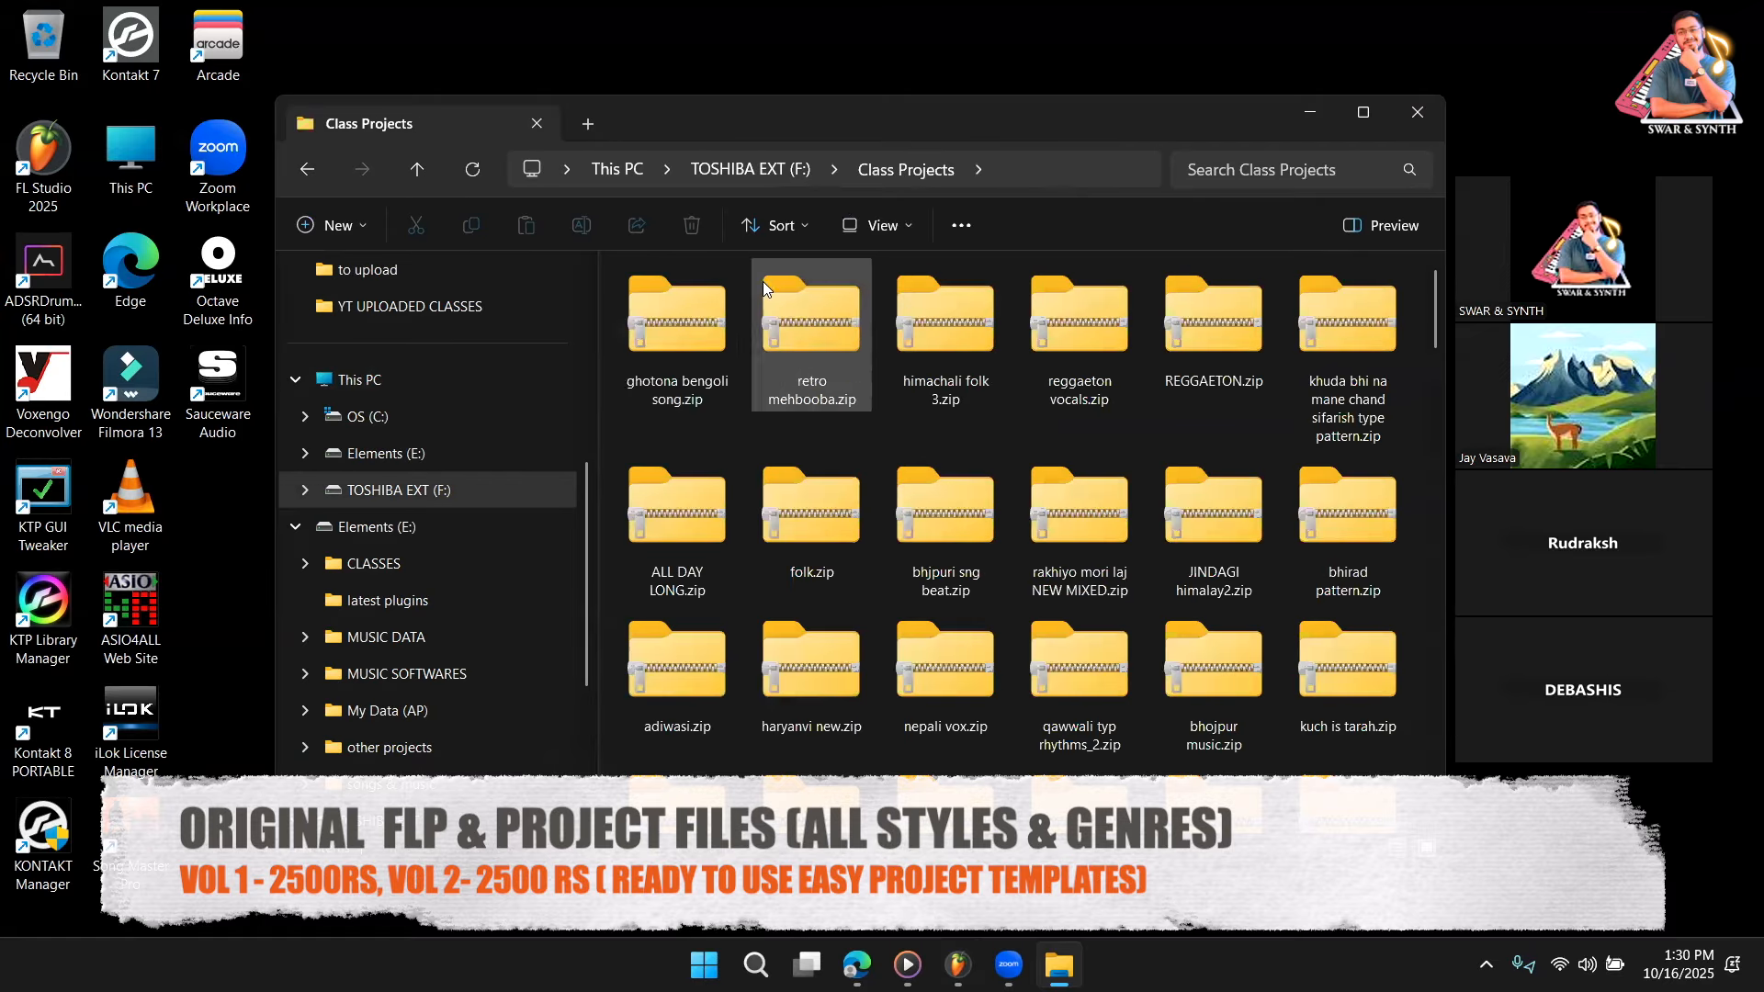
click(740, 176)
double_click(702, 331)
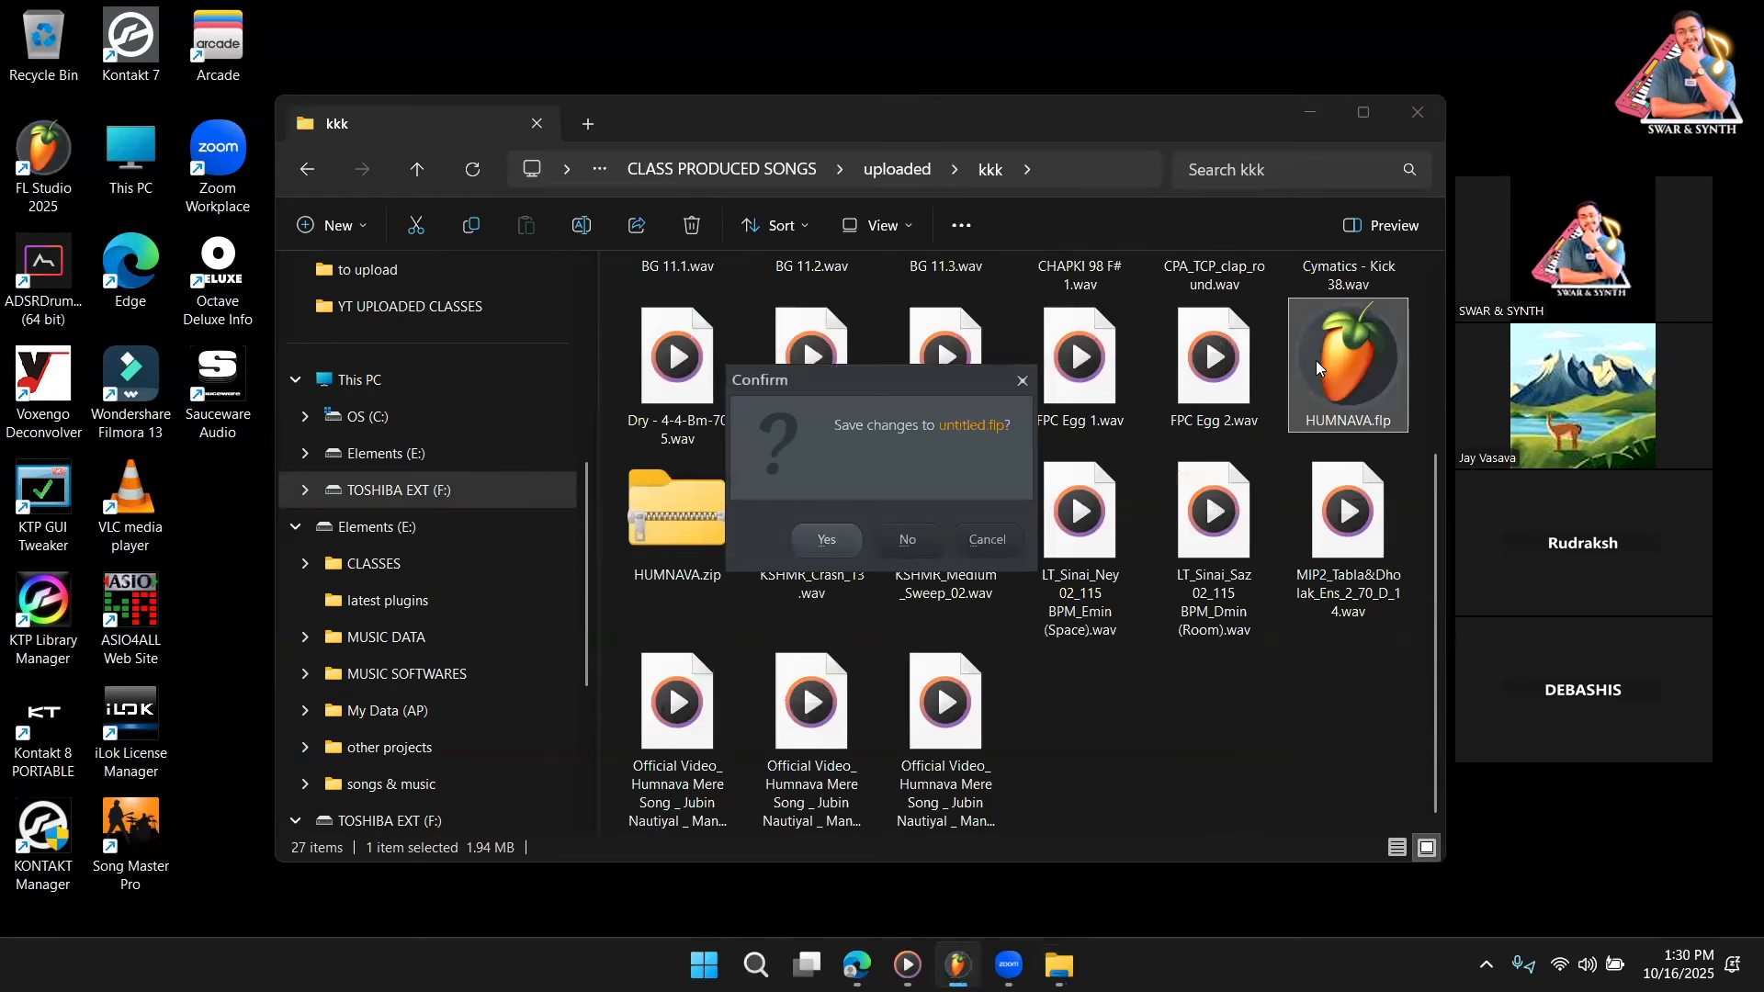
click(906, 539)
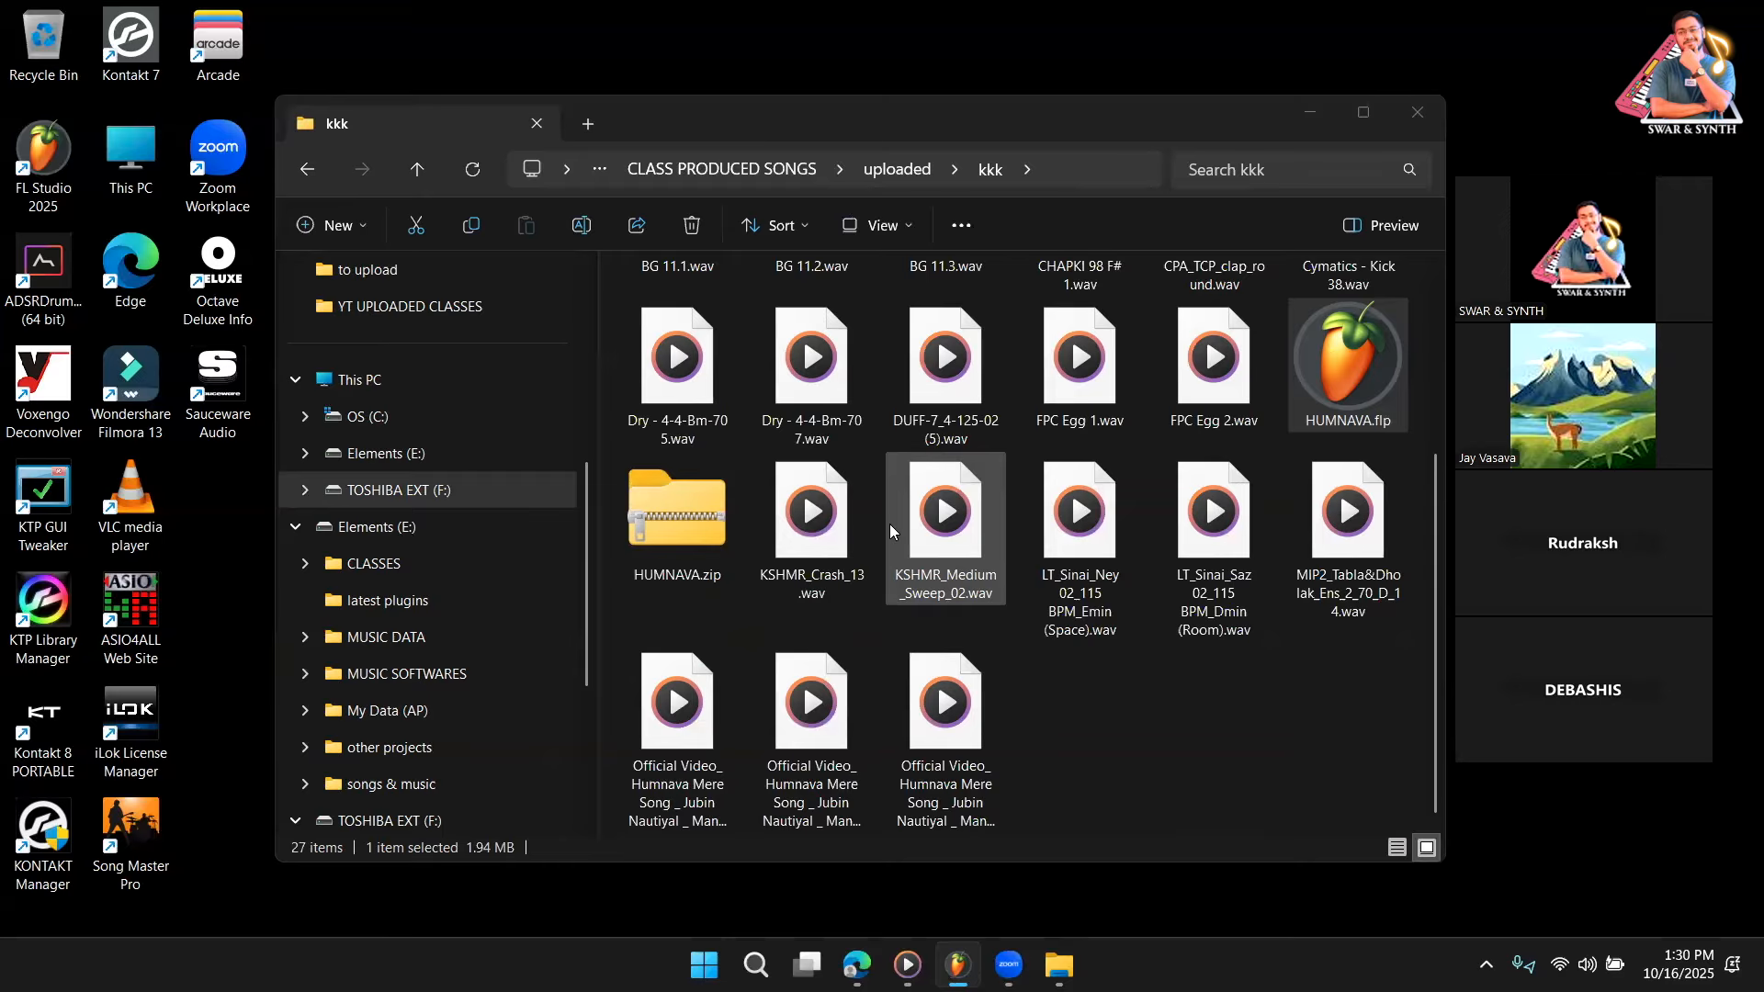
click(1319, 123)
mouse_move(957, 964)
click(928, 919)
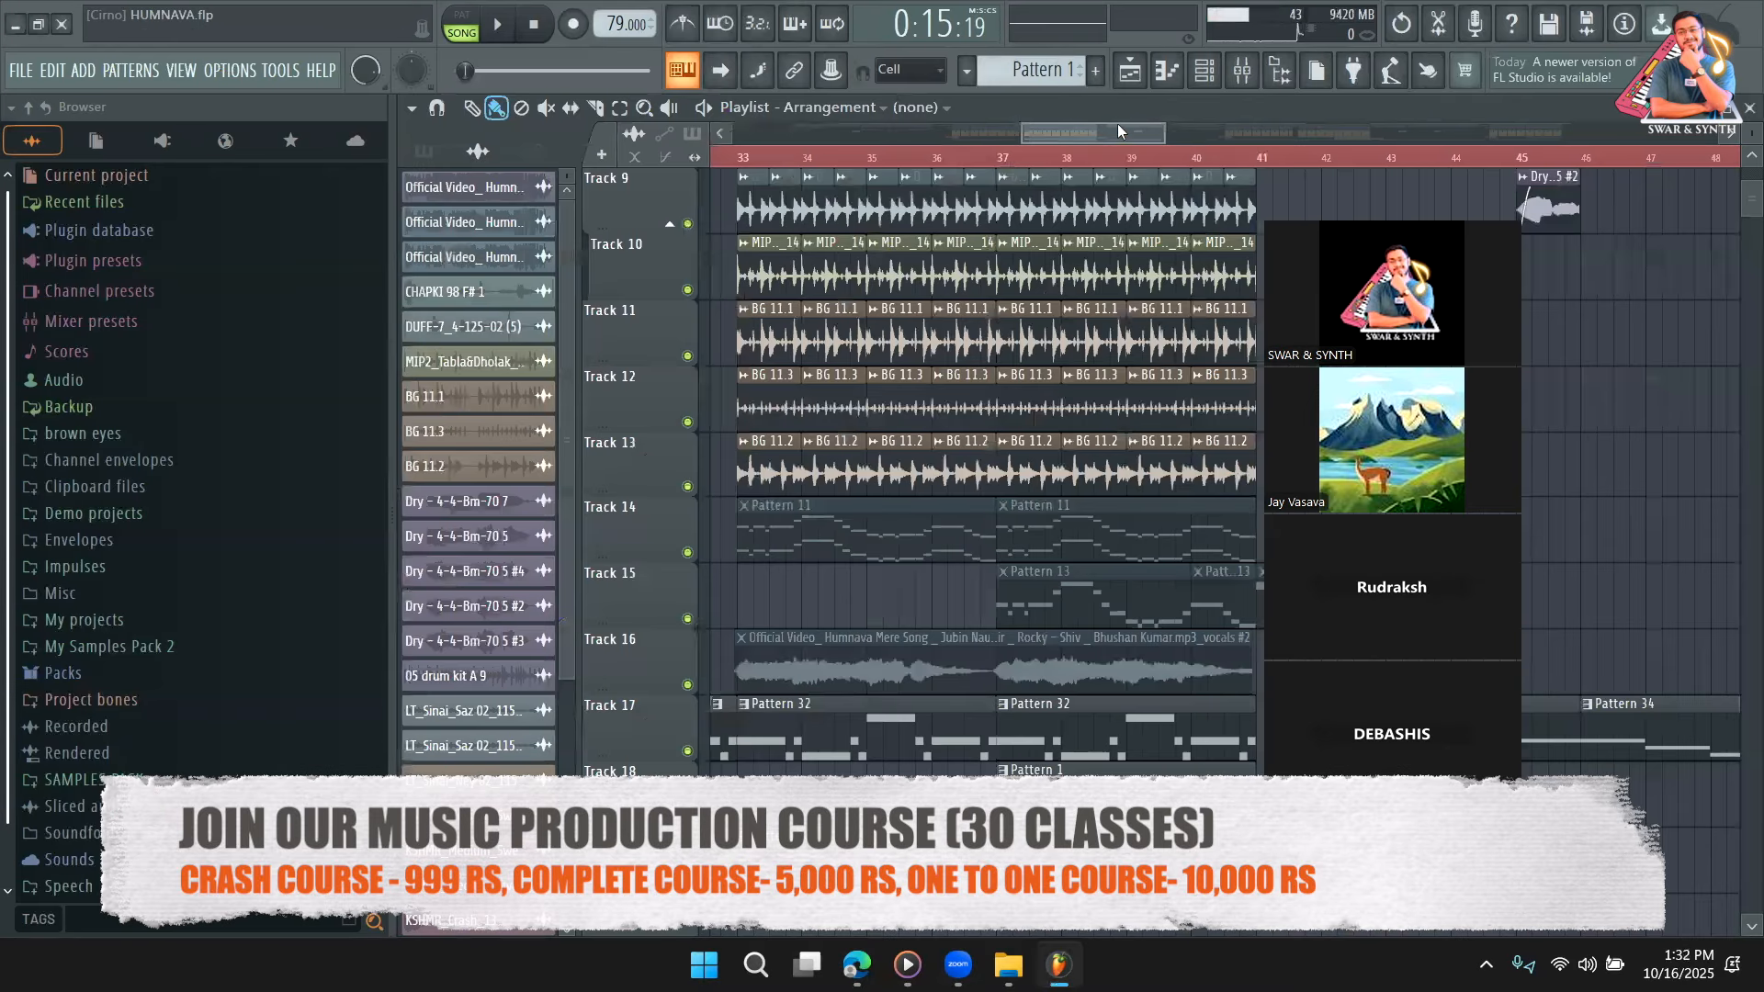
Open Pattern 38 from Track 19 and mute its channels Xpand!2 #5 to #10 in the Channel rack, keeping Xpand!2 #4 on.
drag(1118, 132, 1076, 136)
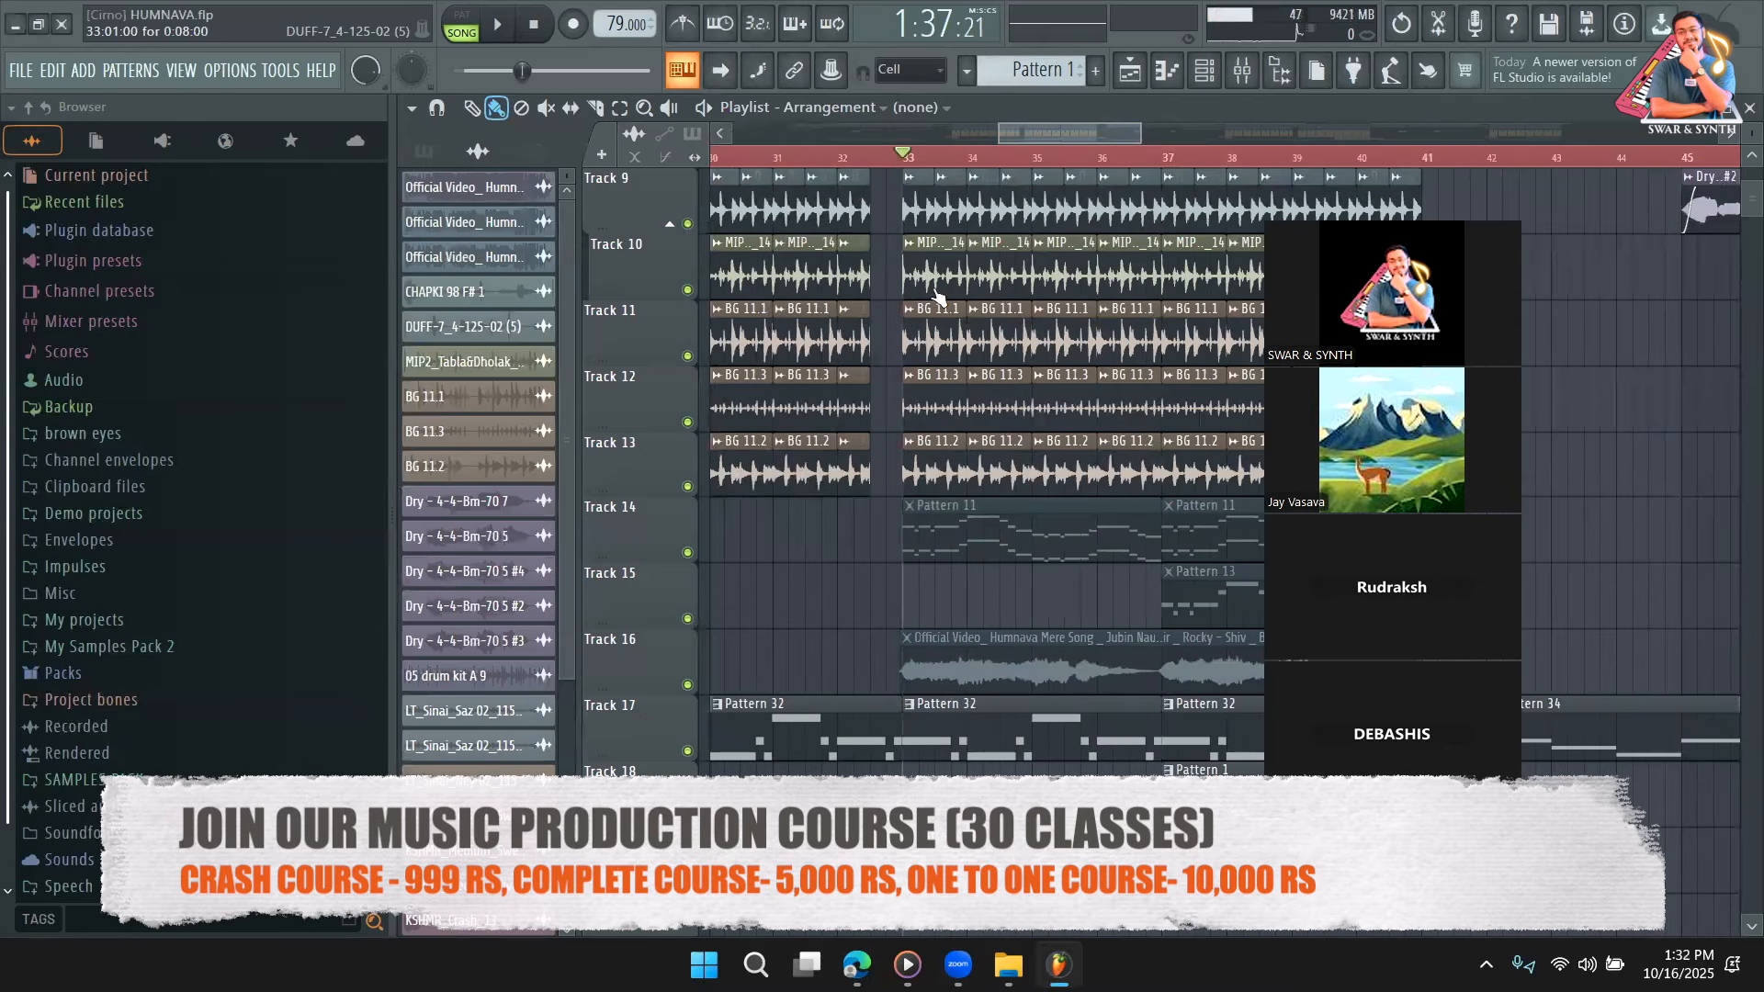
double_click(942, 843)
click(1208, 78)
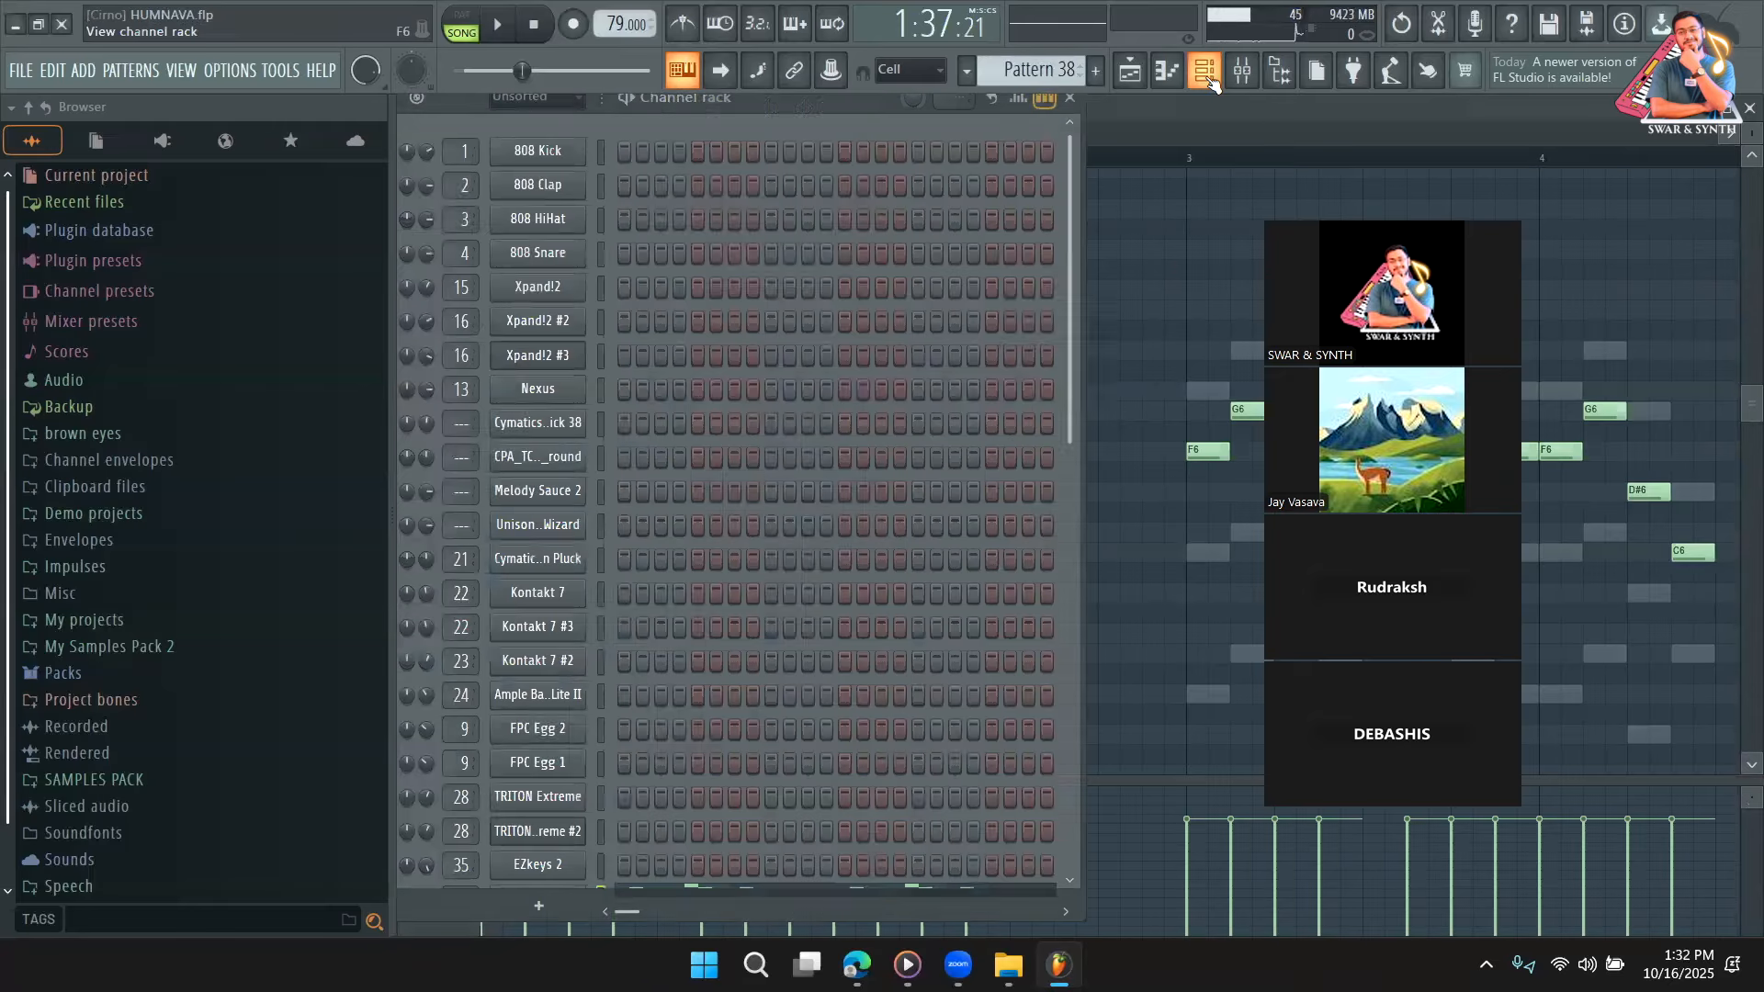
scroll(915, 743, down, 10)
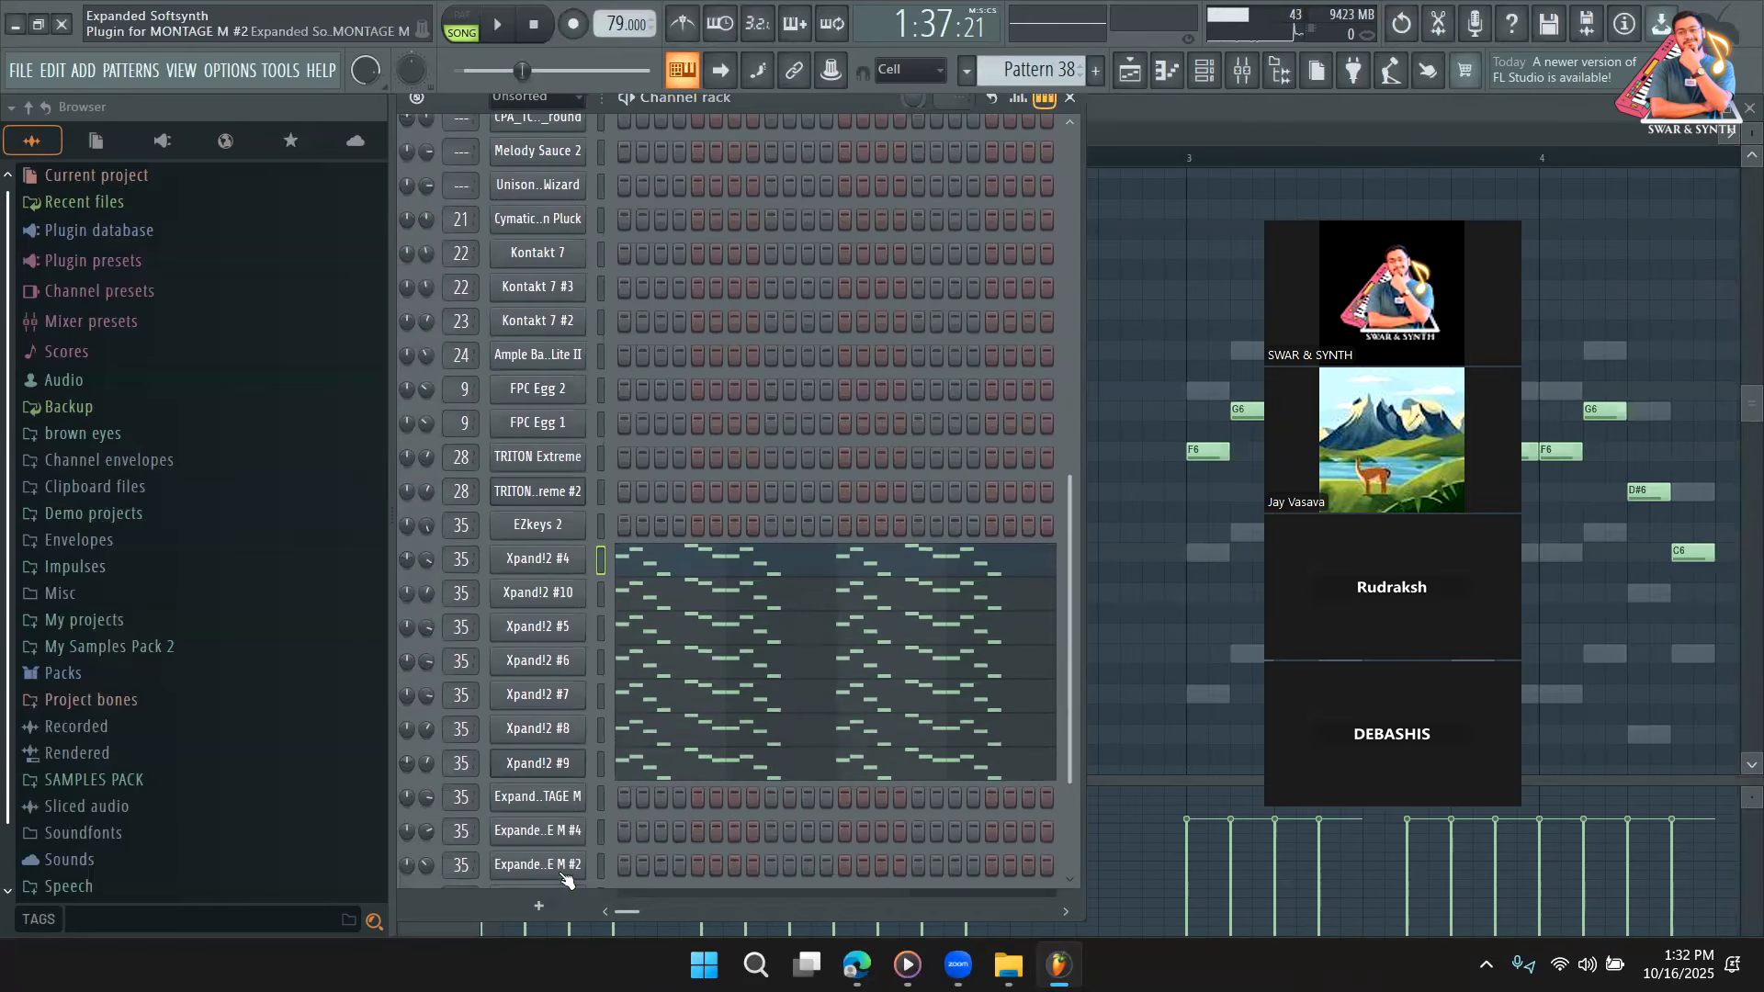
mouse_move(839, 113)
mouse_down()
mouse_move(880, 149)
mouse_move(866, 127)
mouse_up()
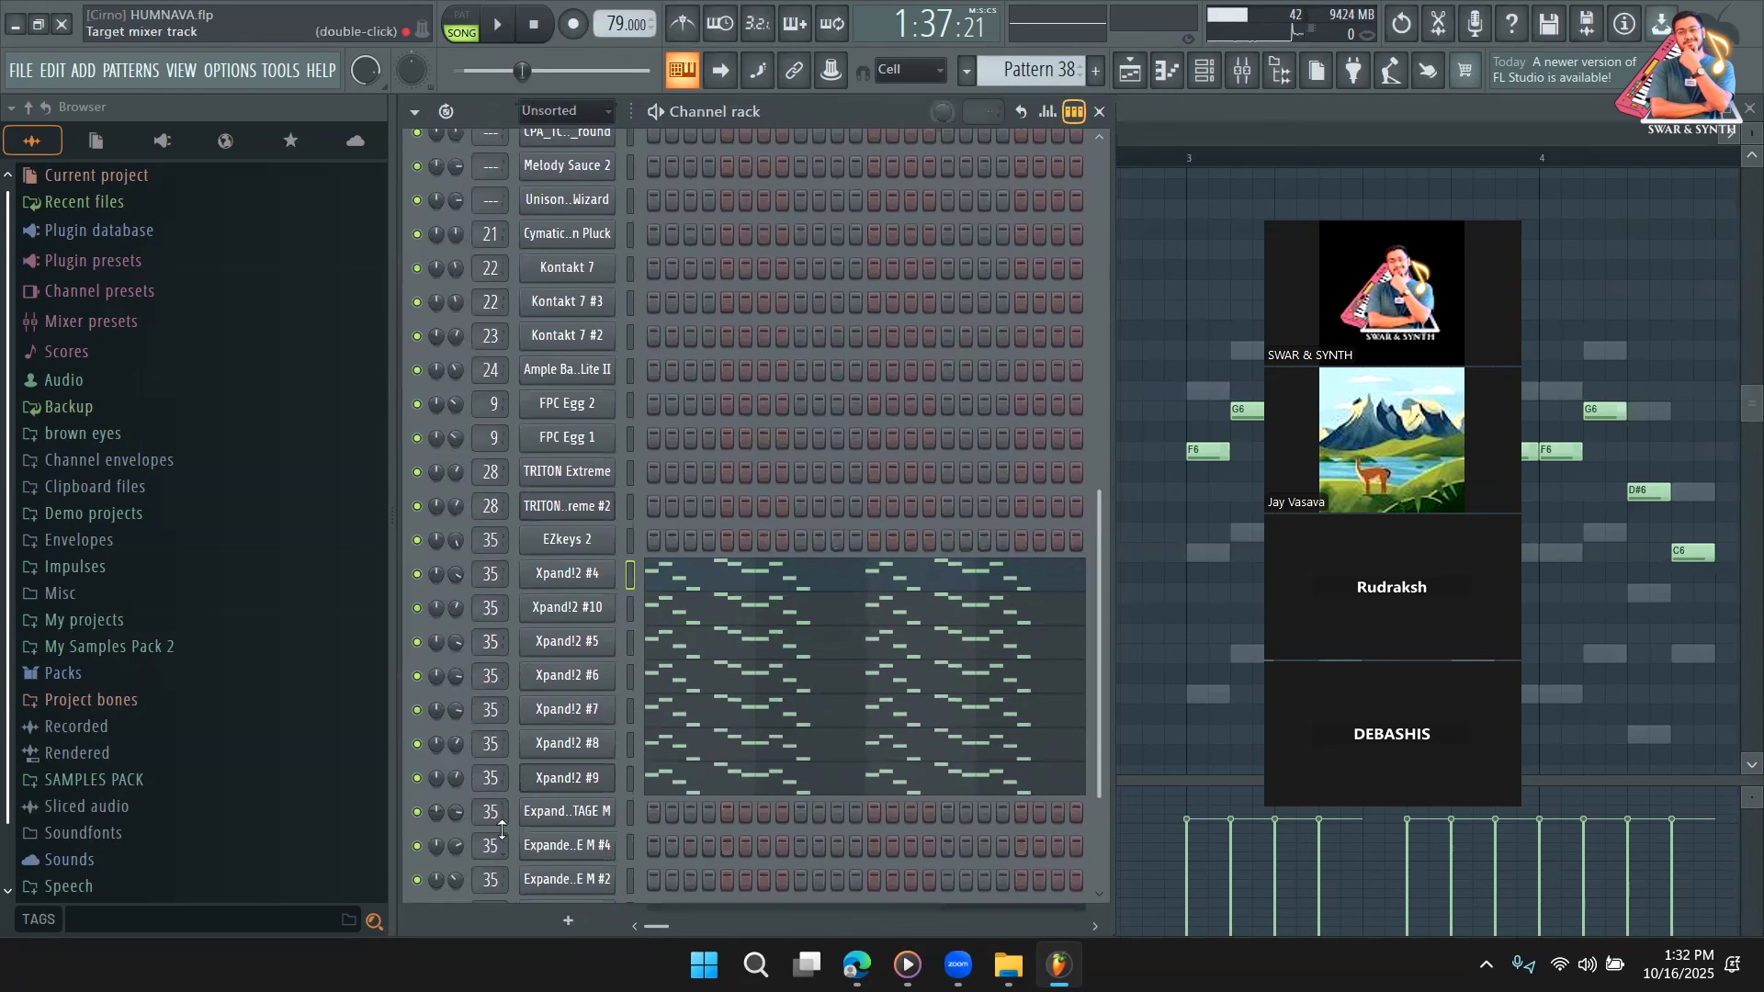
click(417, 743)
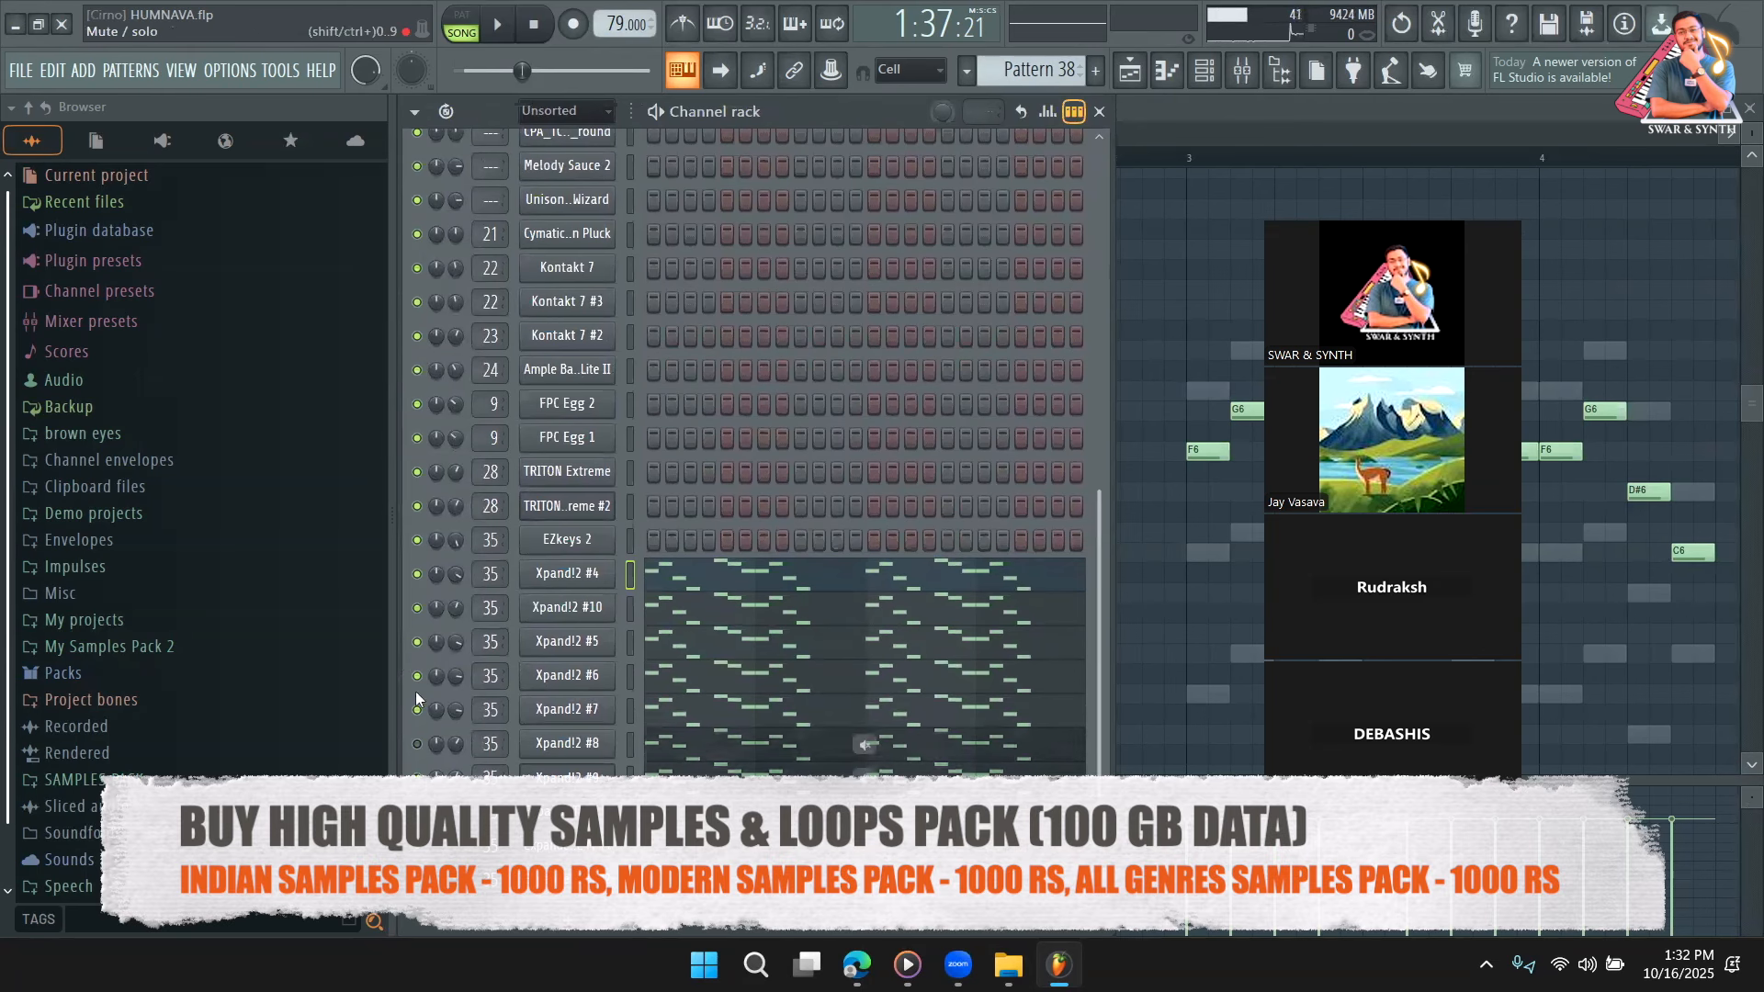
drag(419, 710, 418, 644)
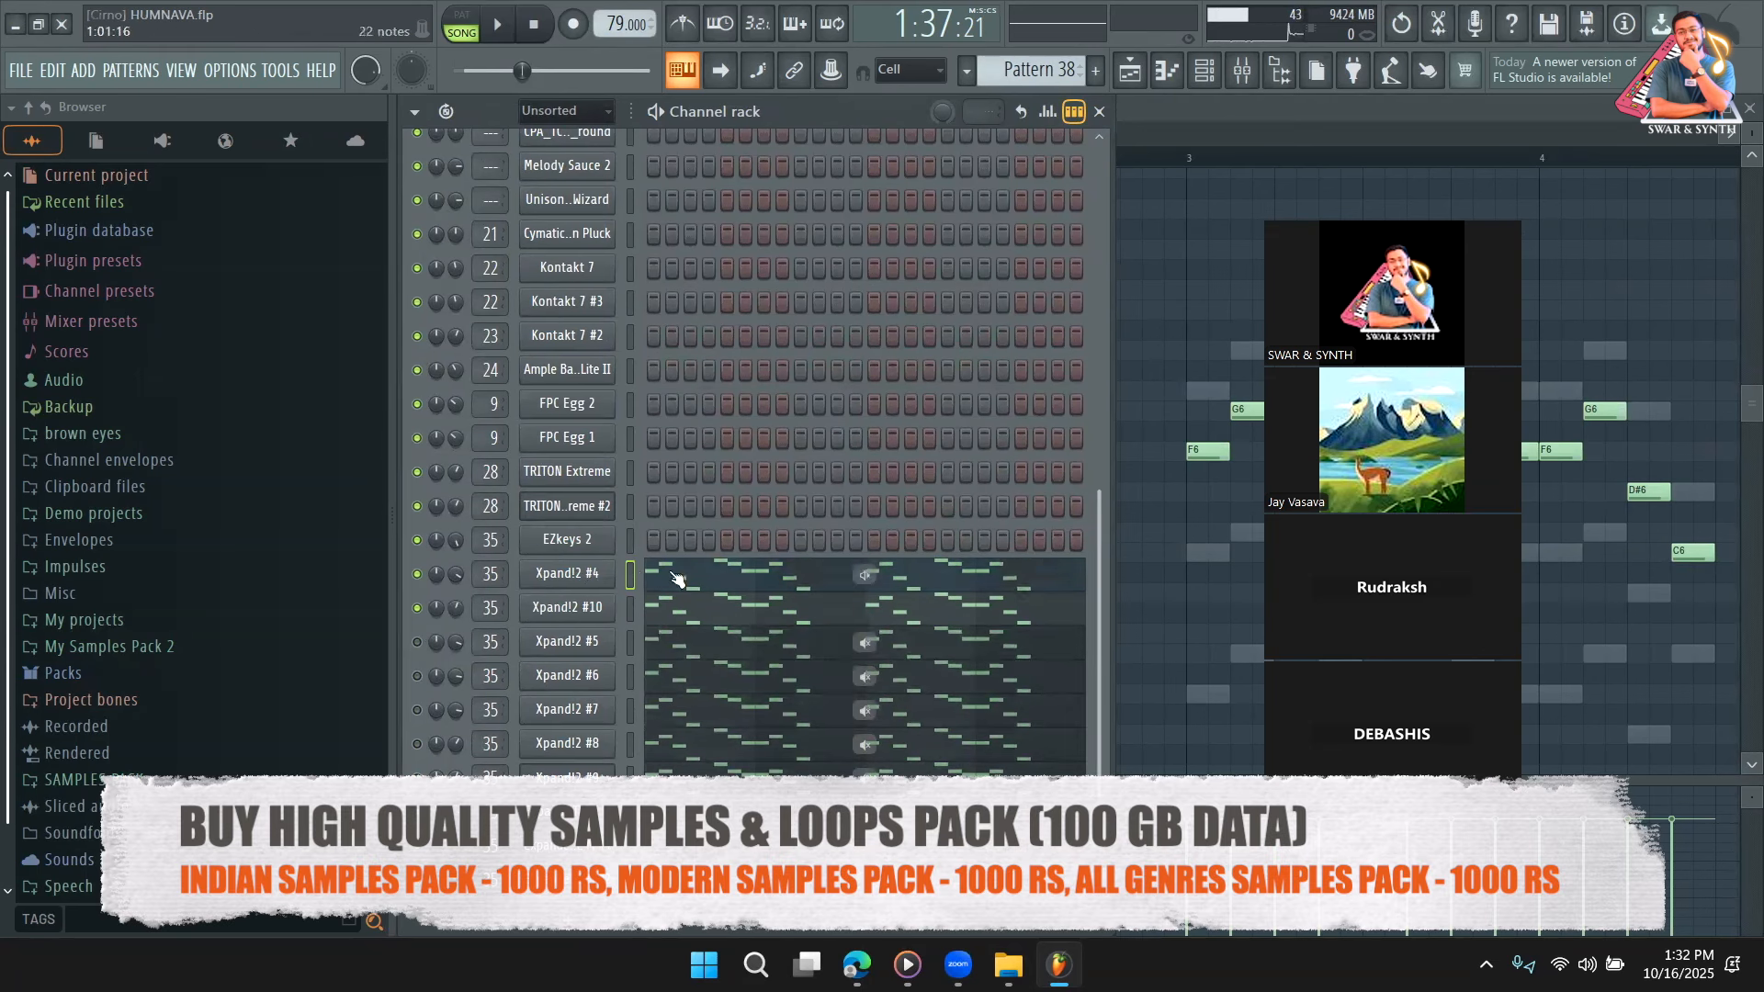
click(418, 609)
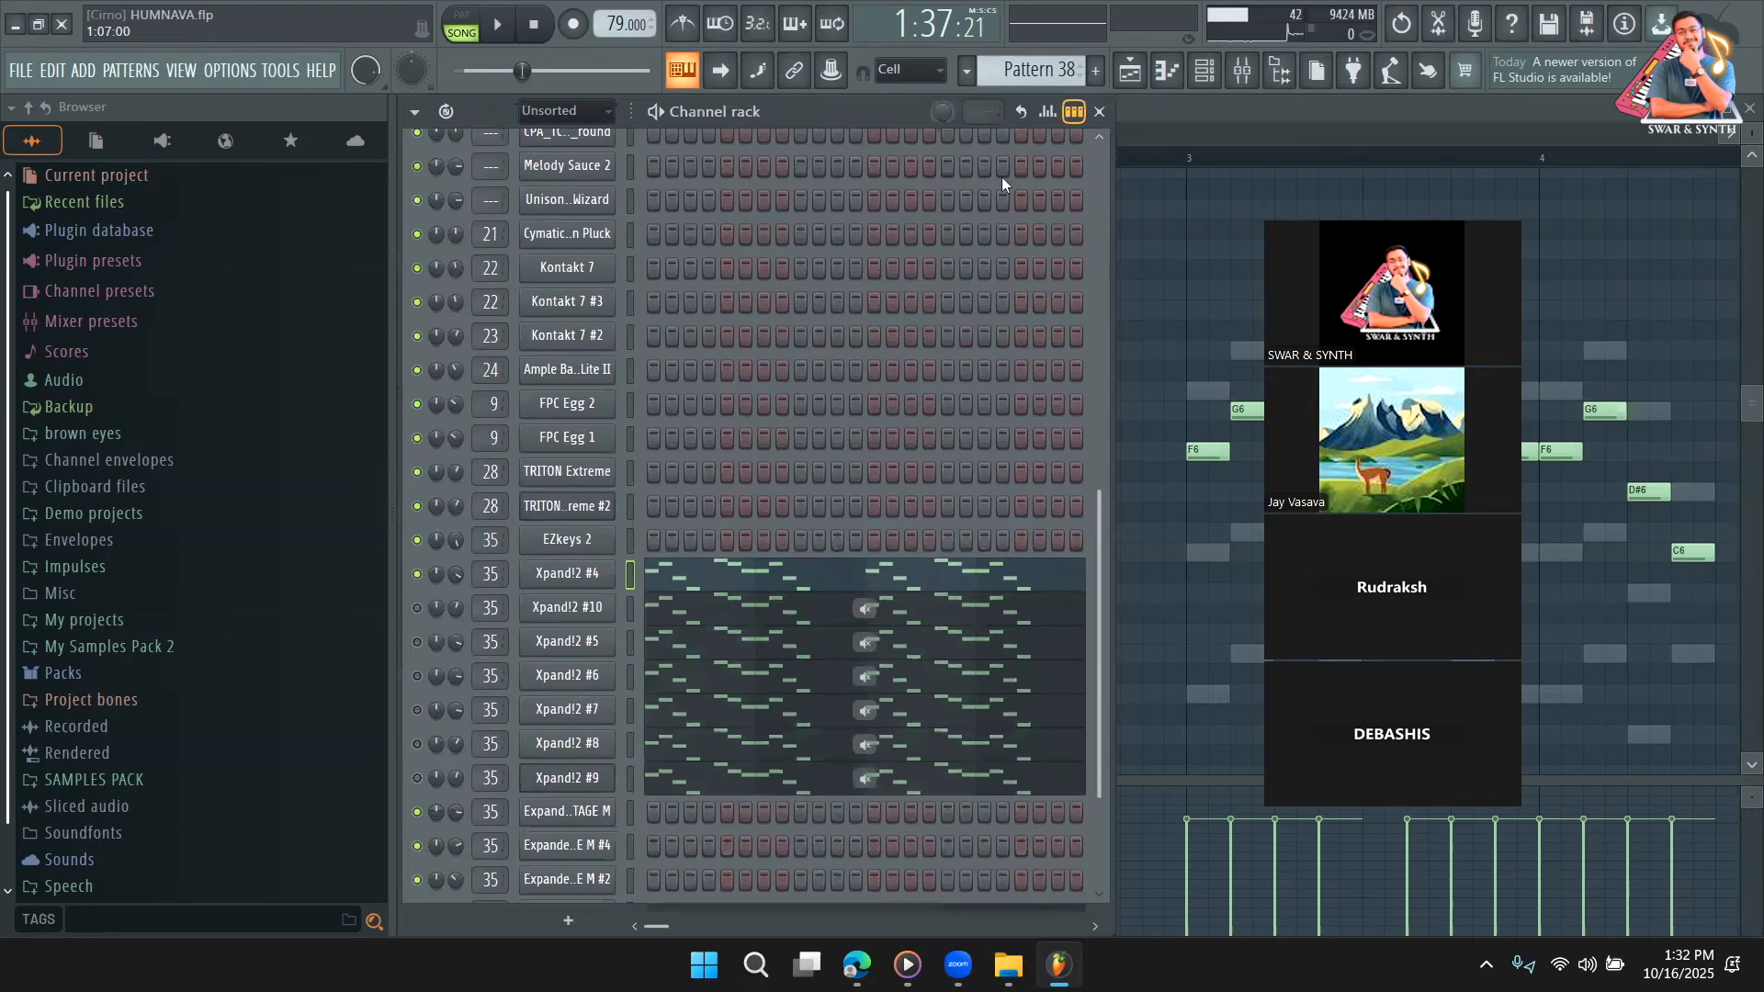
Play the playlist from about bar 31 to hear Pattern 38 with only one layer.
key(F5)
click(809, 152)
key(space)
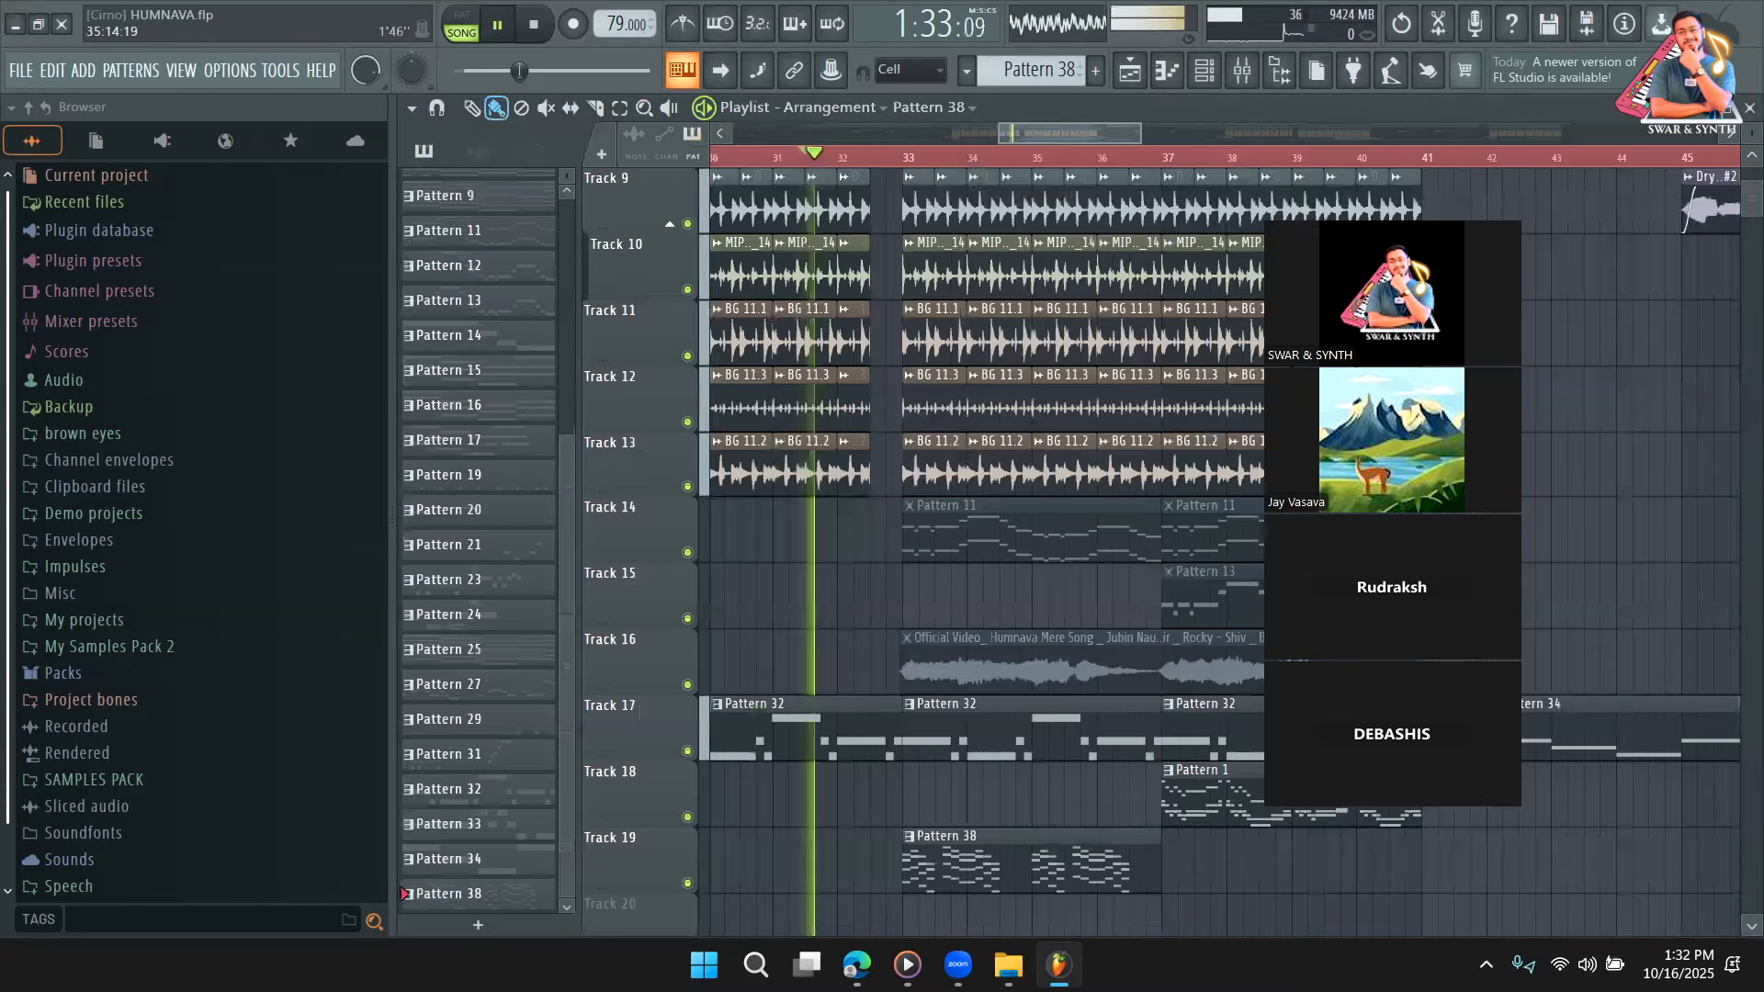
drag(1341, 241, 1459, 226)
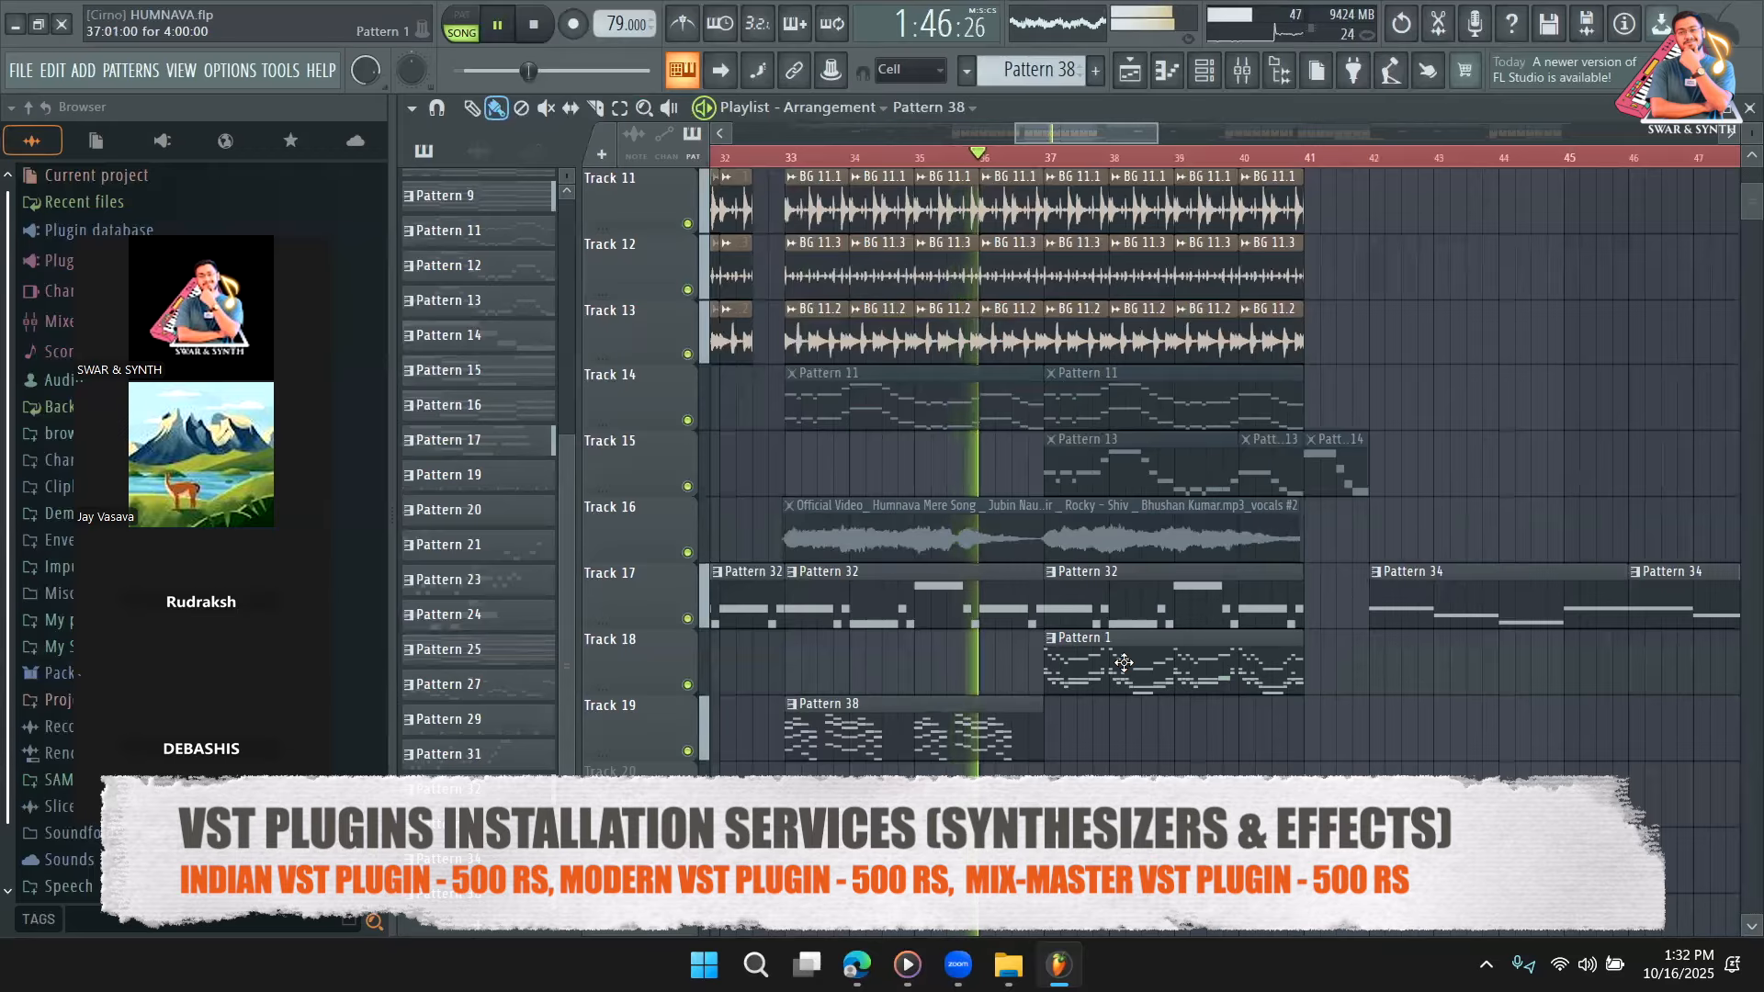
Open Pattern 1 from Track 18 and mute the MONTAGE M channels #2 to #5 during playback, keeping the first one on.
double_click(1121, 662)
key(F6)
scroll(716, 676, down, 3)
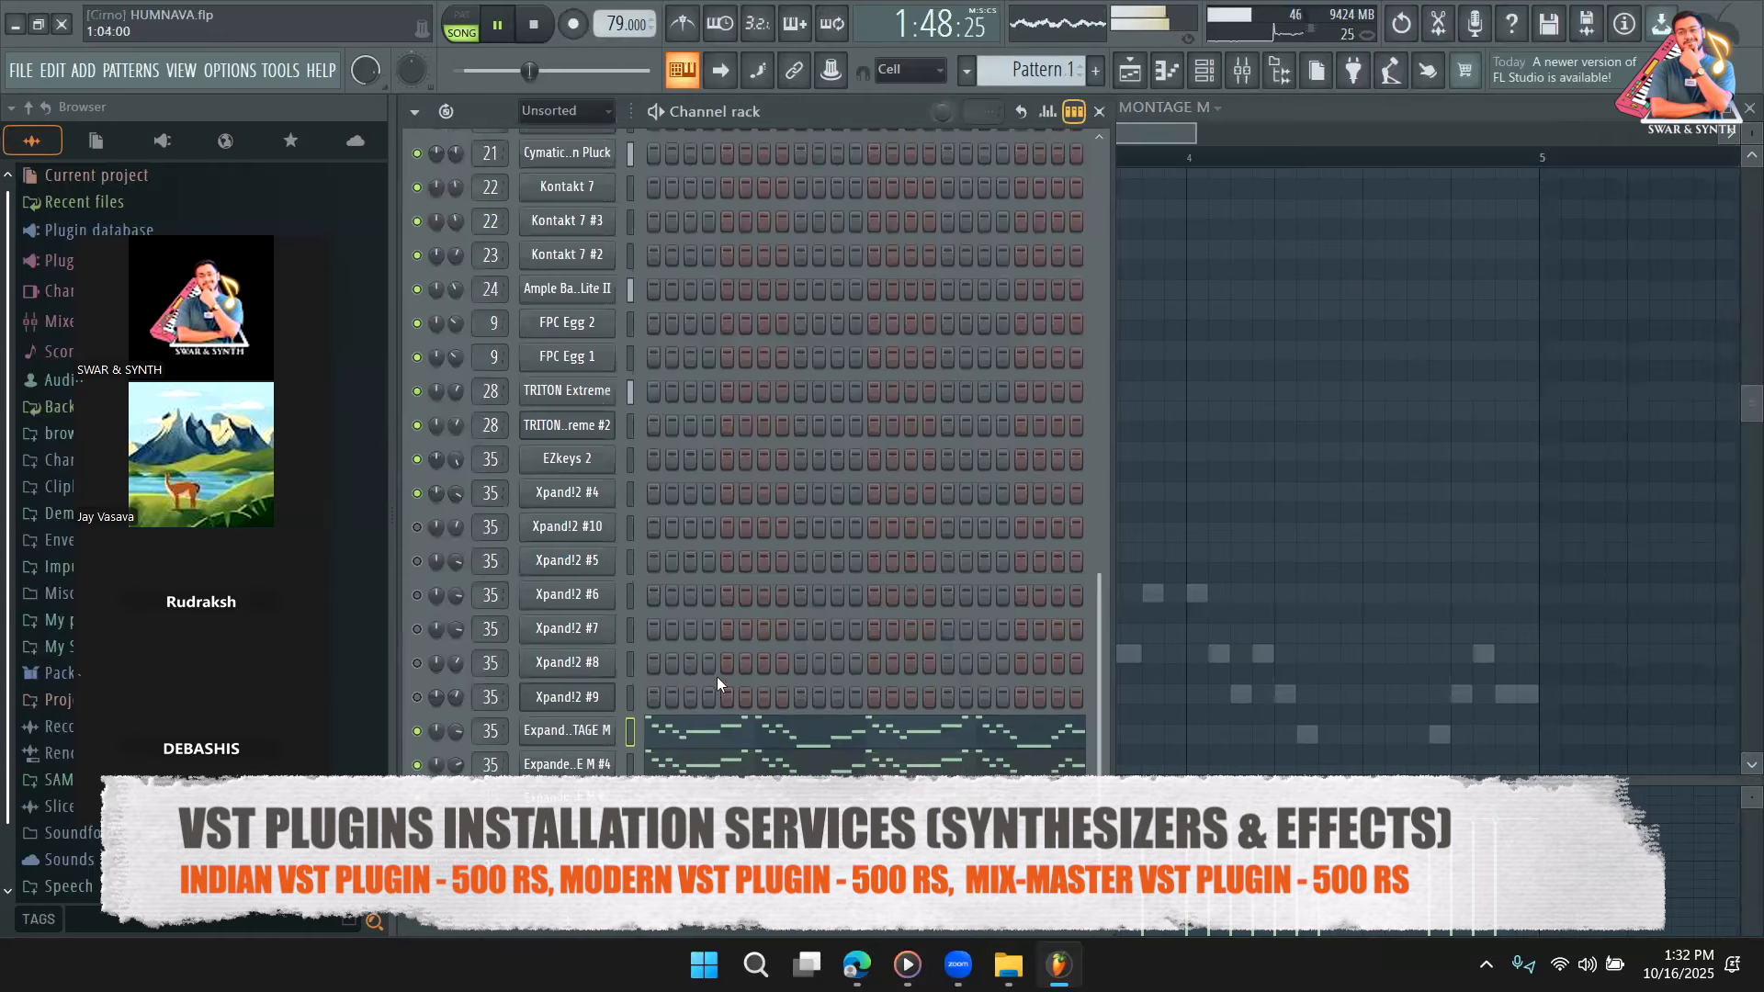
drag(418, 864, 417, 777)
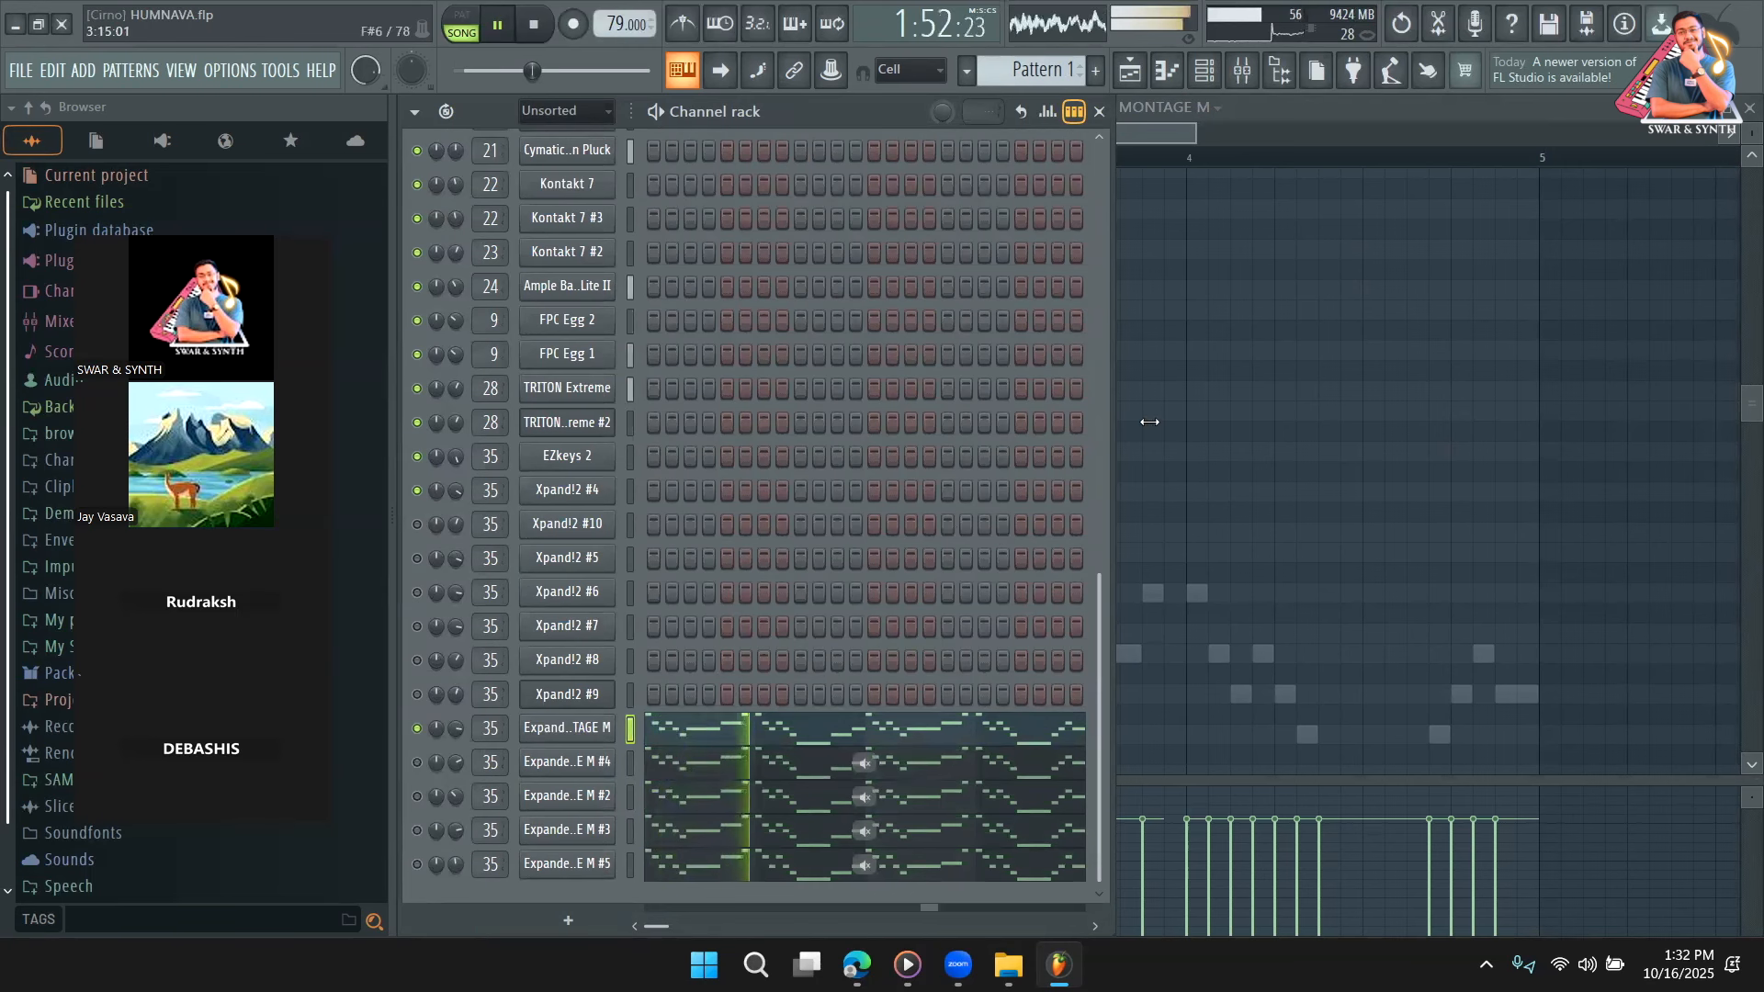
Stop playback and mute Tracks 9 to 13 in the playlist, keeping Track 8 on.
click(1137, 79)
key(space)
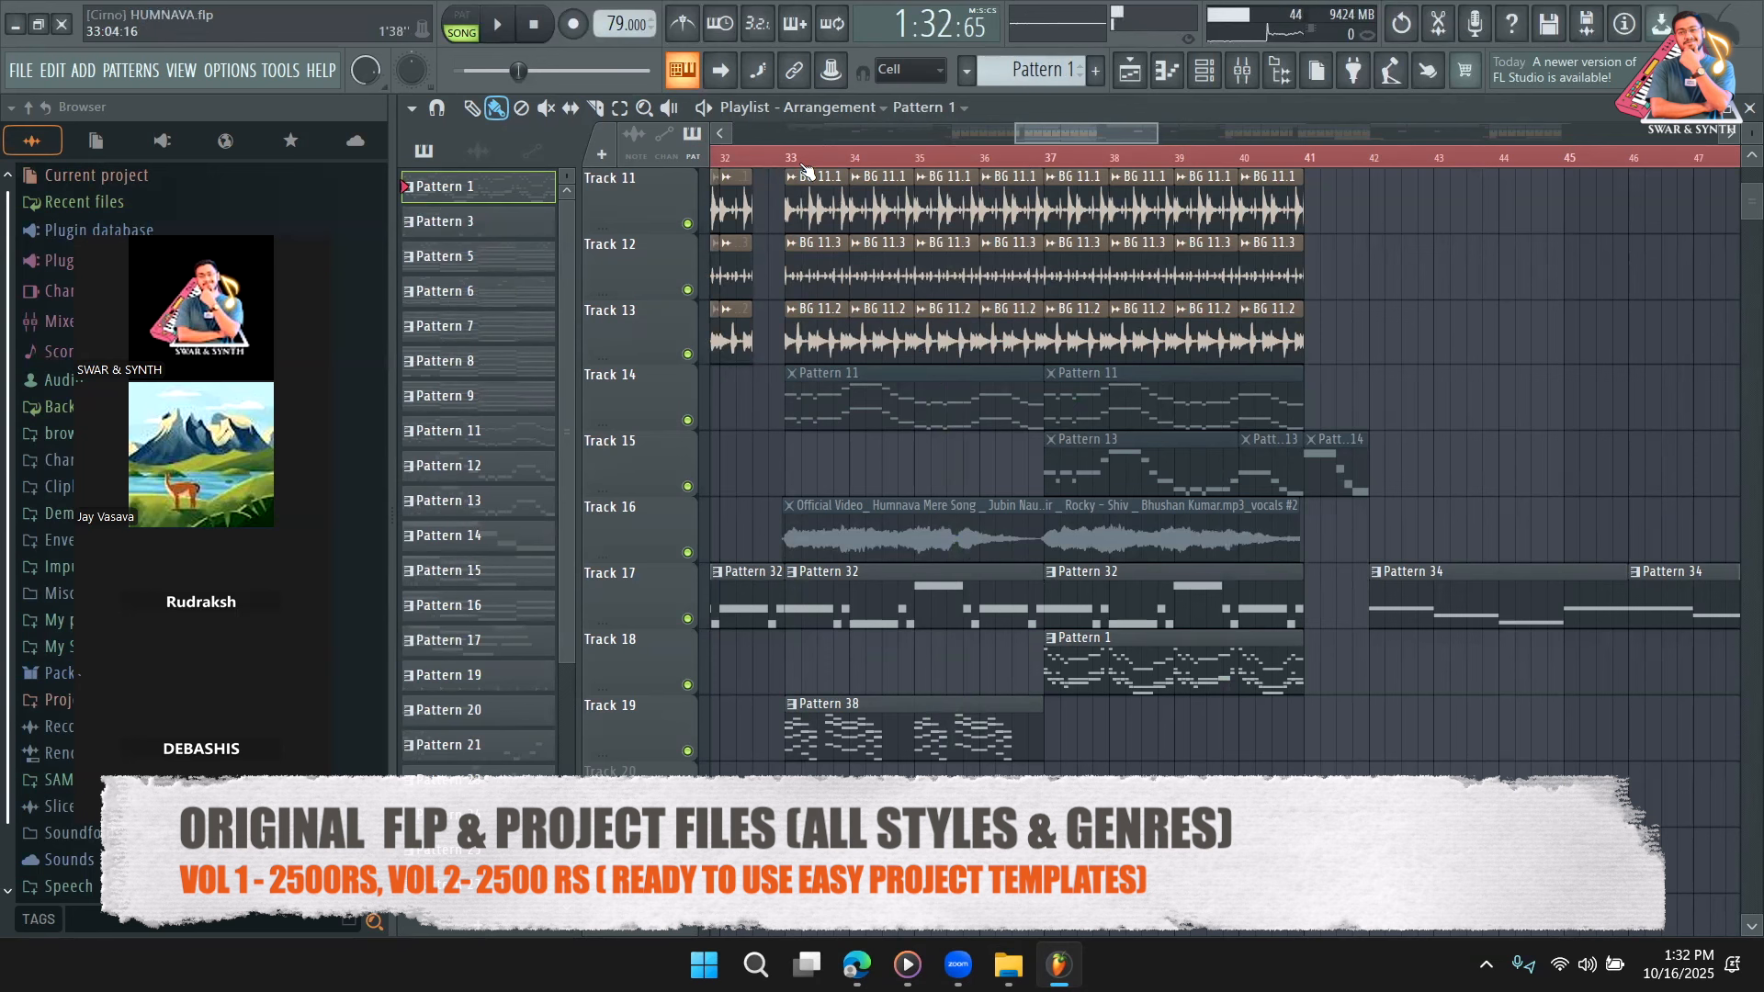
scroll(884, 445, up, 7)
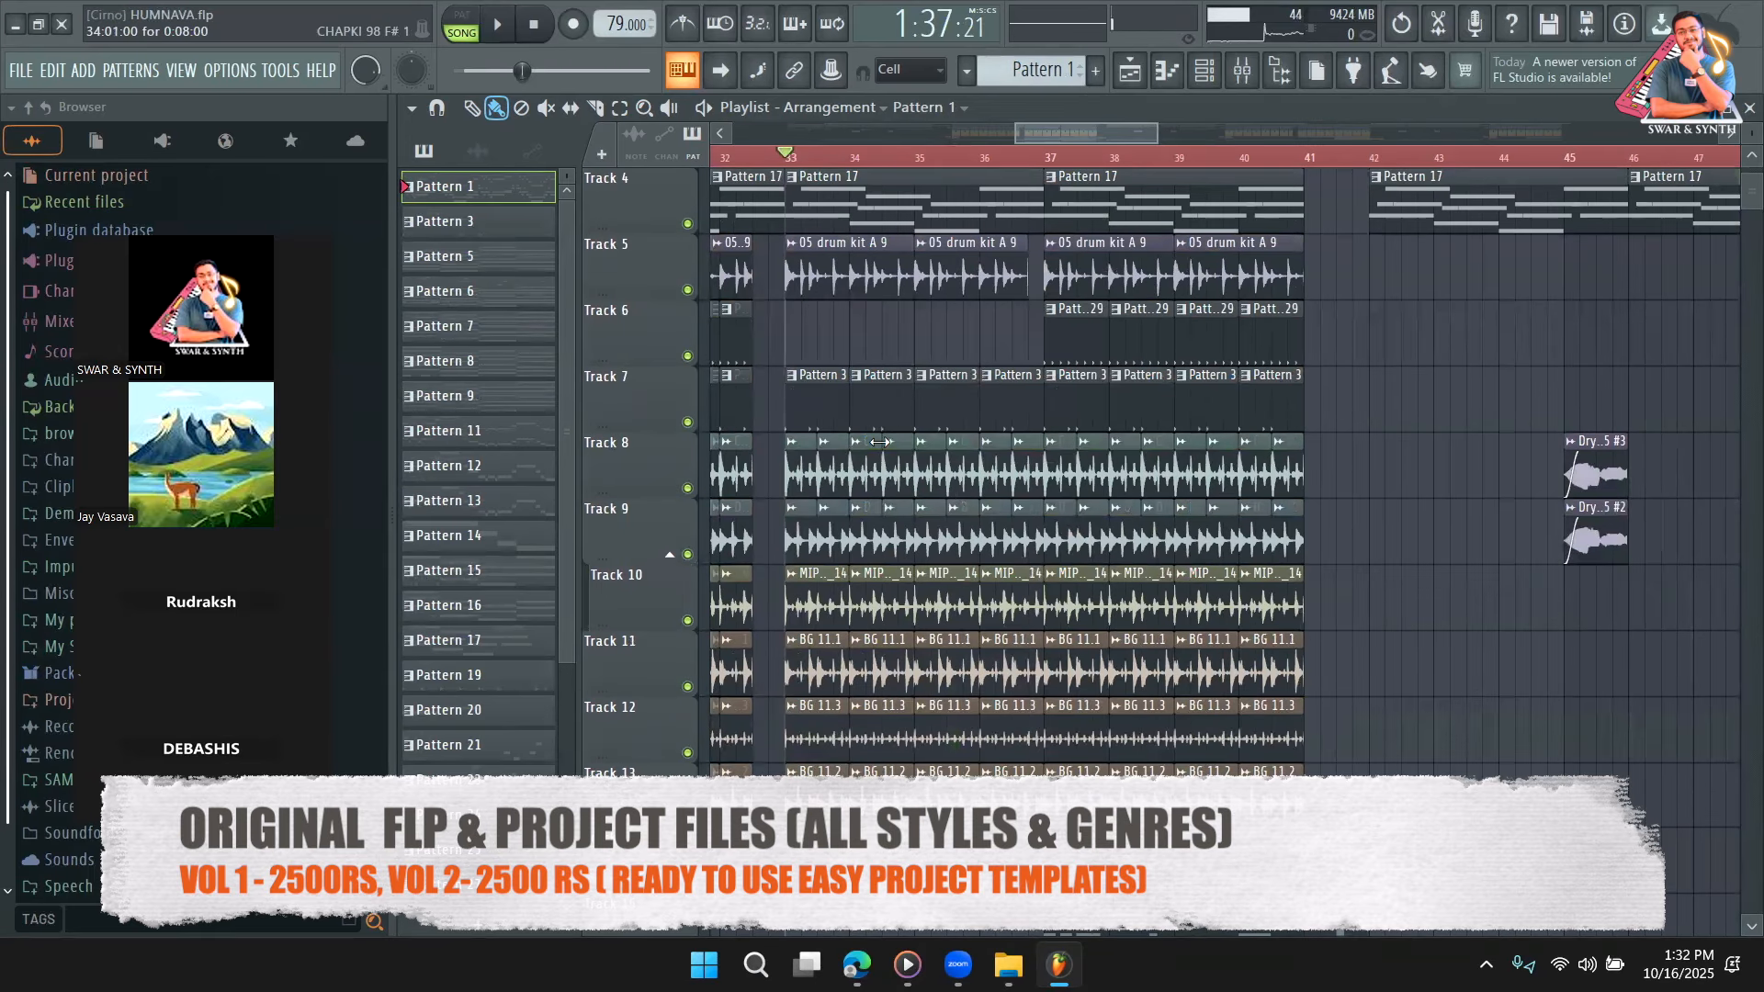
drag(687, 822, 695, 573)
click(687, 555)
click(687, 621)
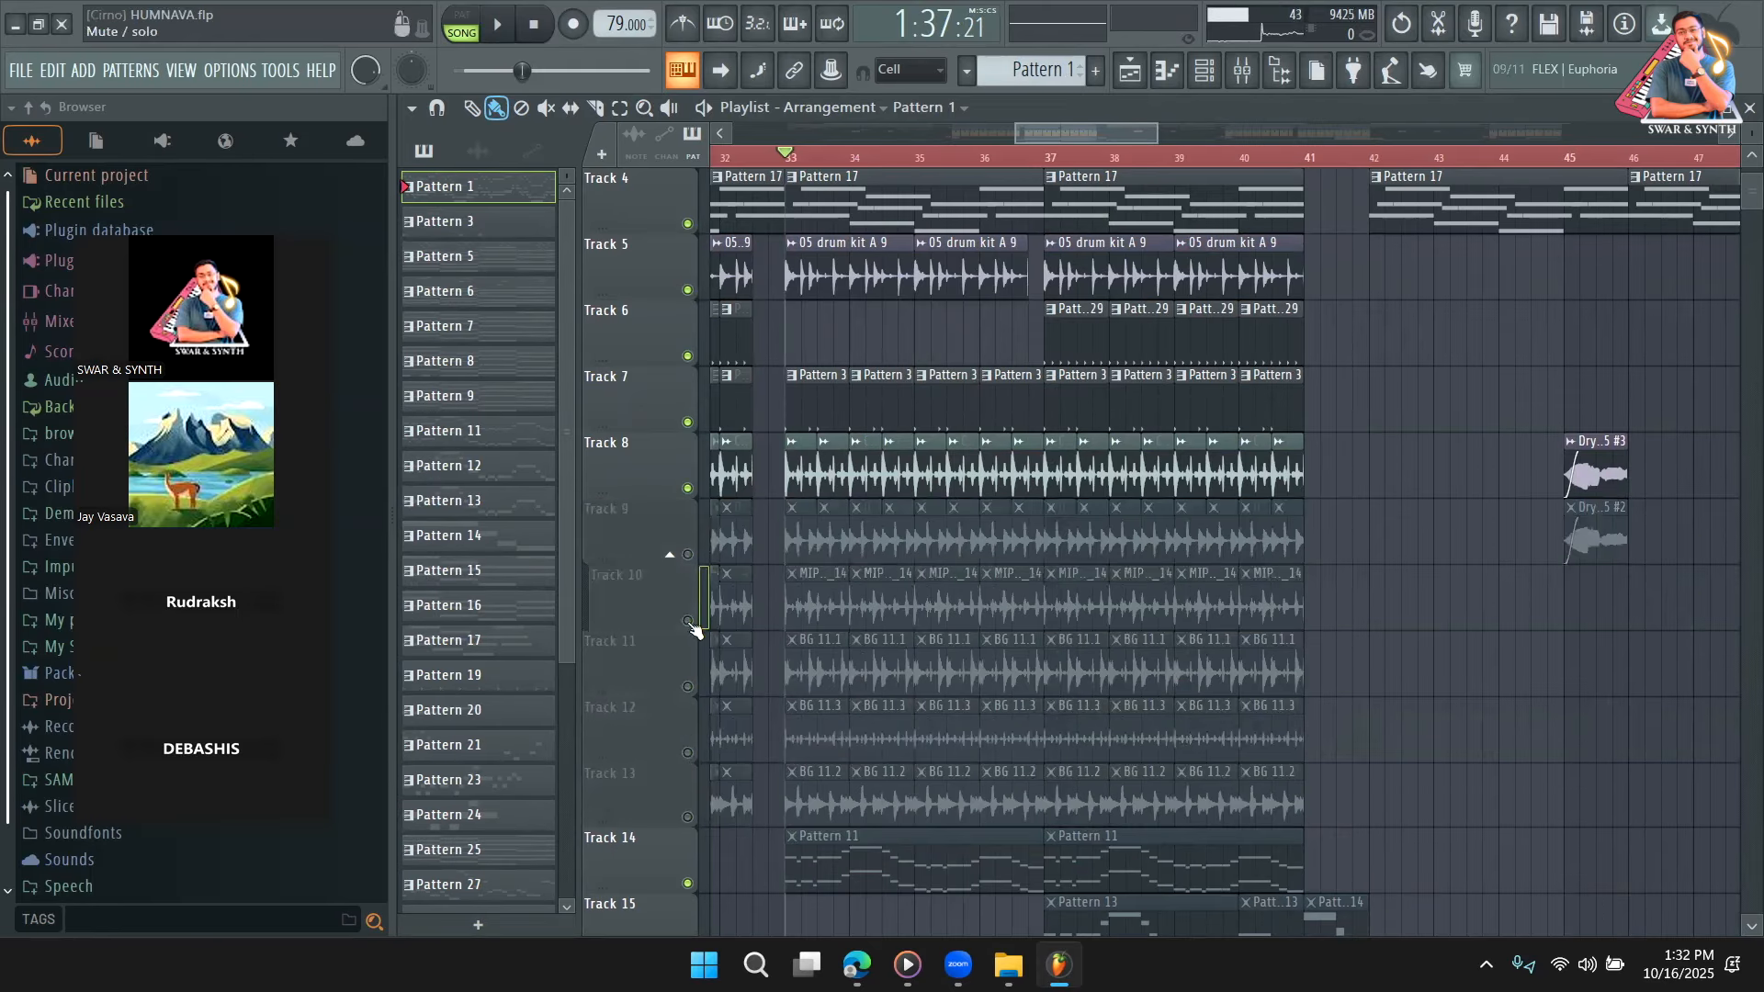
Play the playlist from about bar 31 to hear the section with Tracks 9 to 13 muted.
scroll(909, 670, down, 2)
key(space)
click(1096, 157)
key(space)
scroll(1066, 160, left, 4)
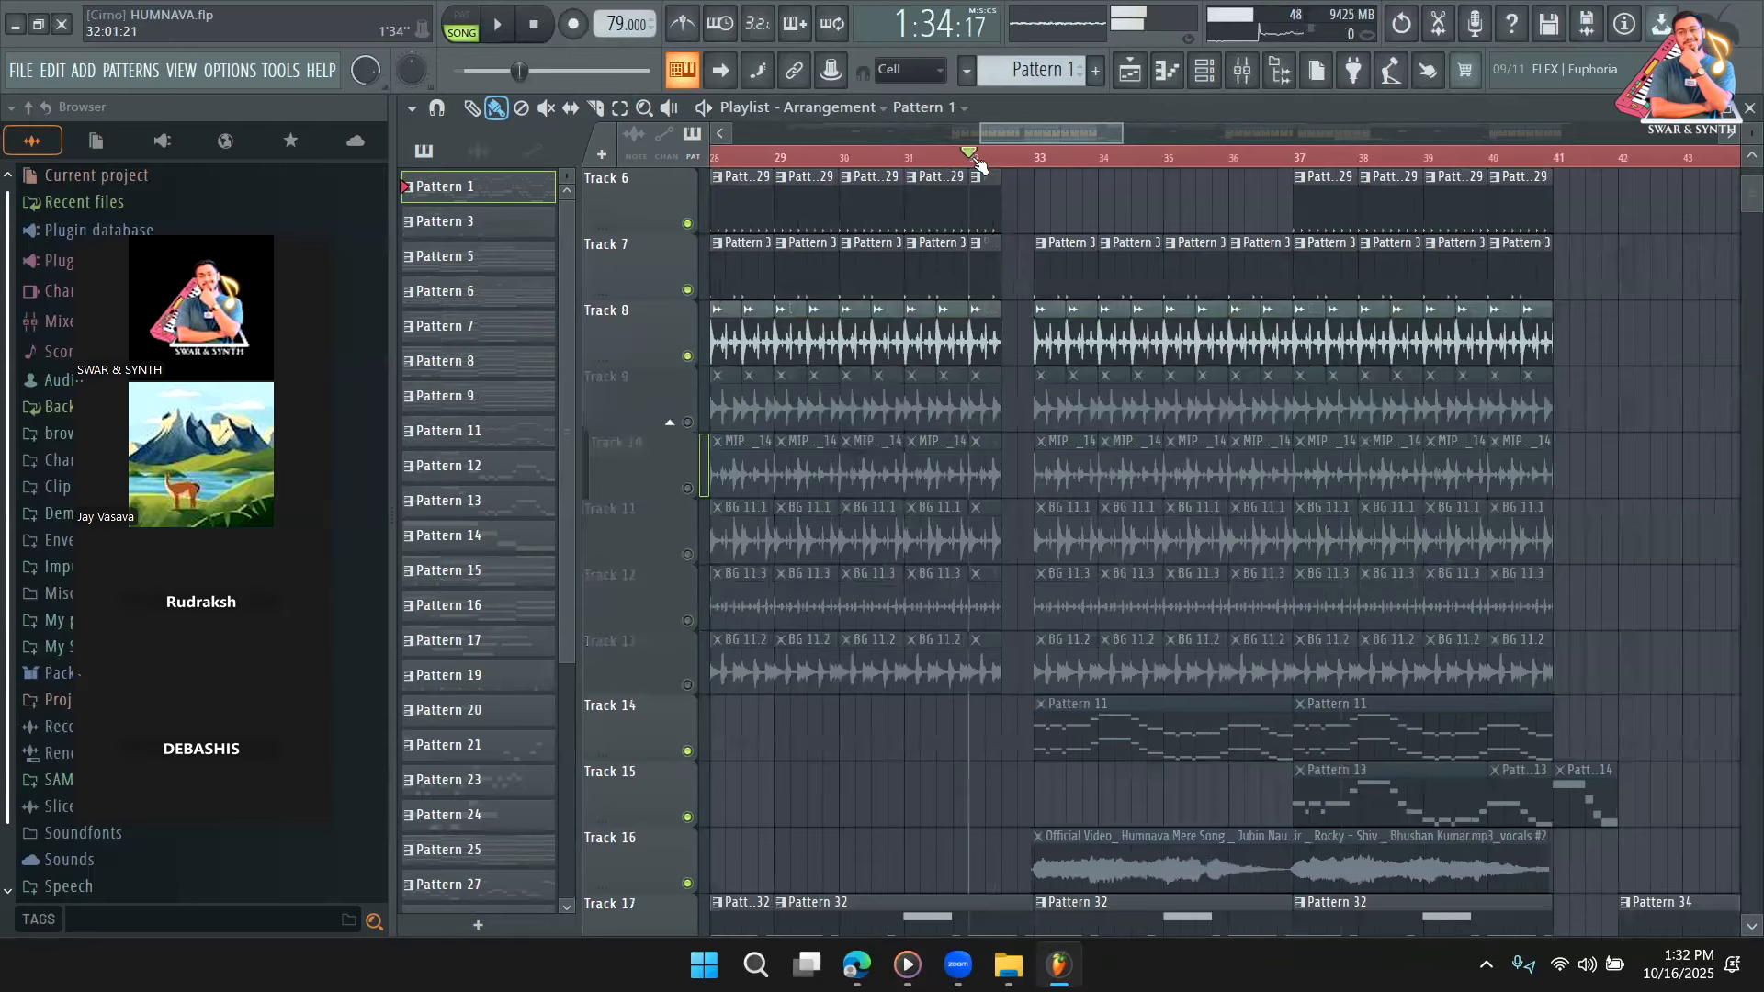
key(space)
scroll(1033, 358, up, 1)
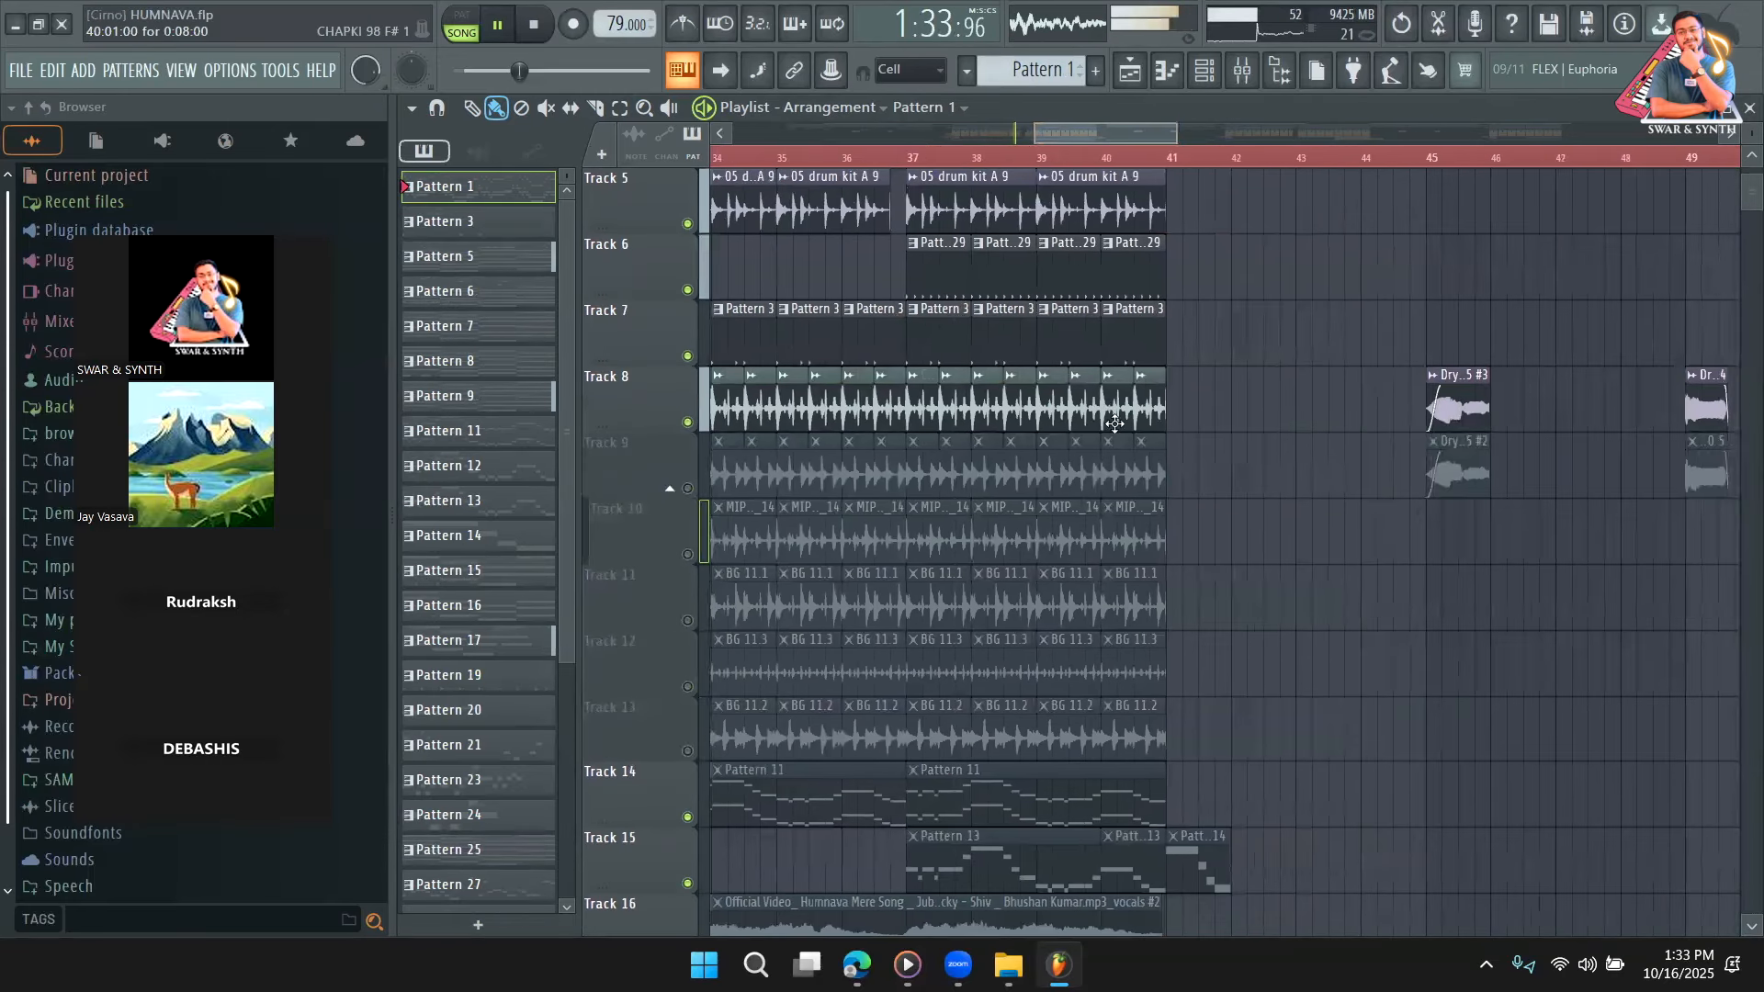
scroll(1065, 769, down, 4)
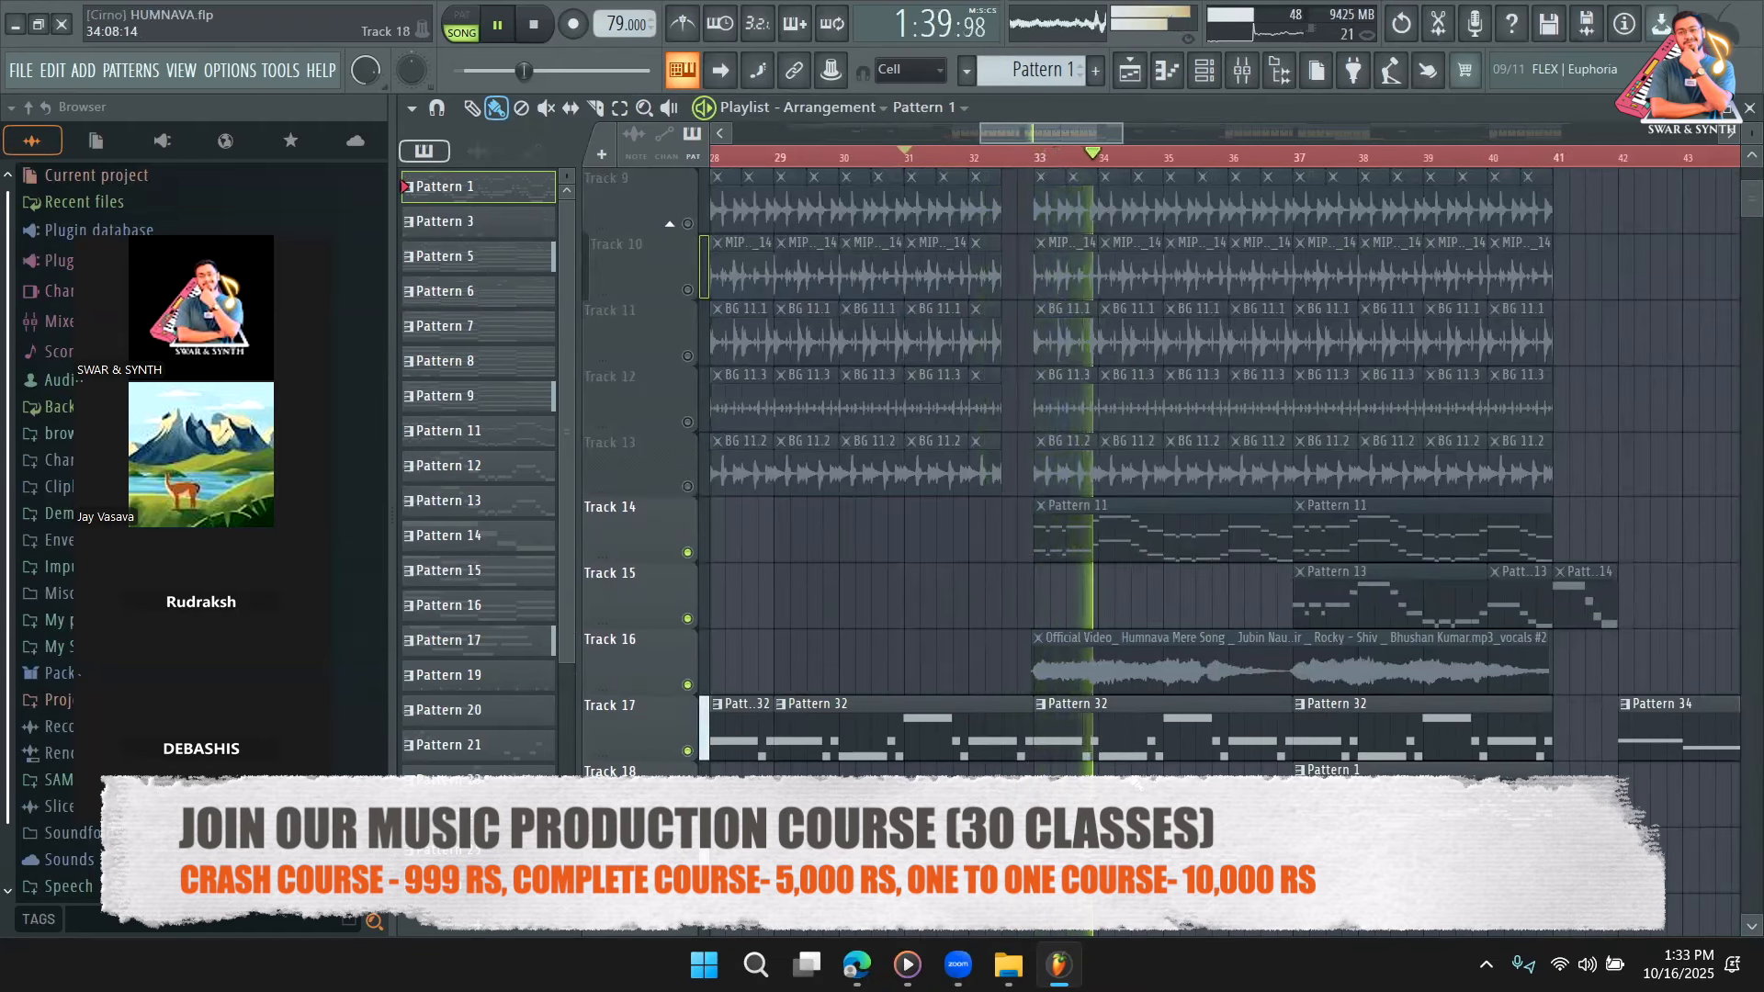
key(space)
Unmute Tracks 9 to 13 in the playlist.
scroll(1025, 678, up, 2)
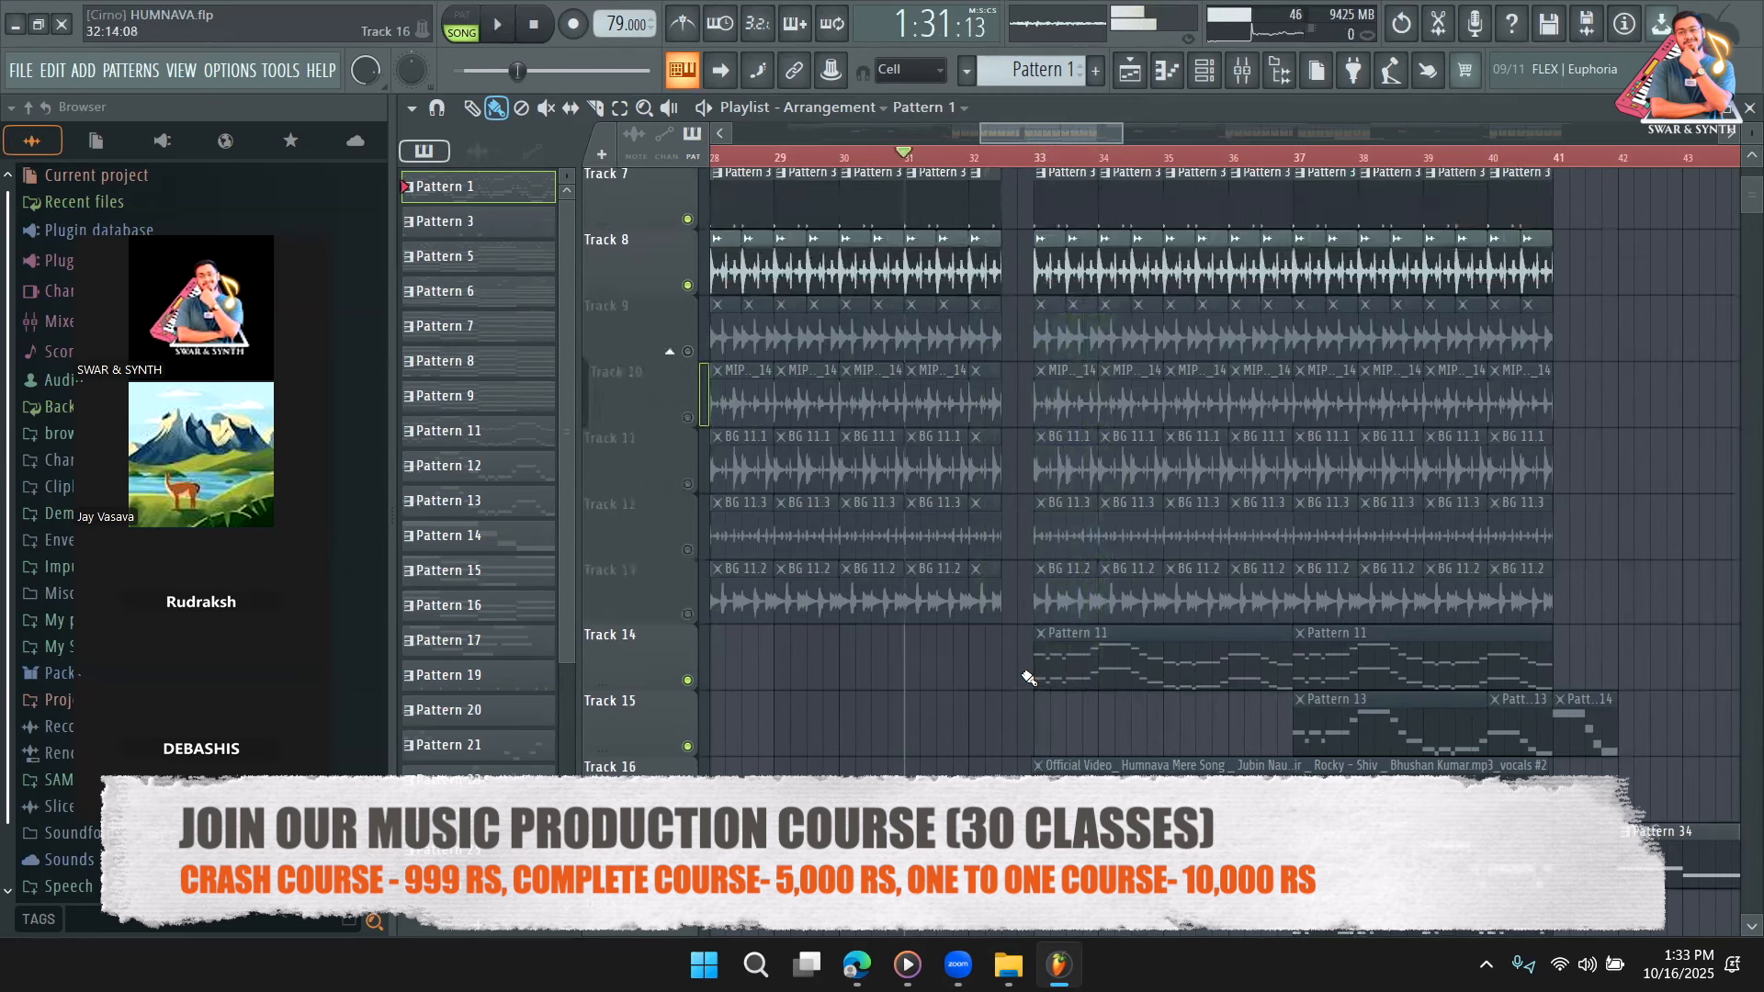
click(687, 618)
click(687, 554)
click(687, 488)
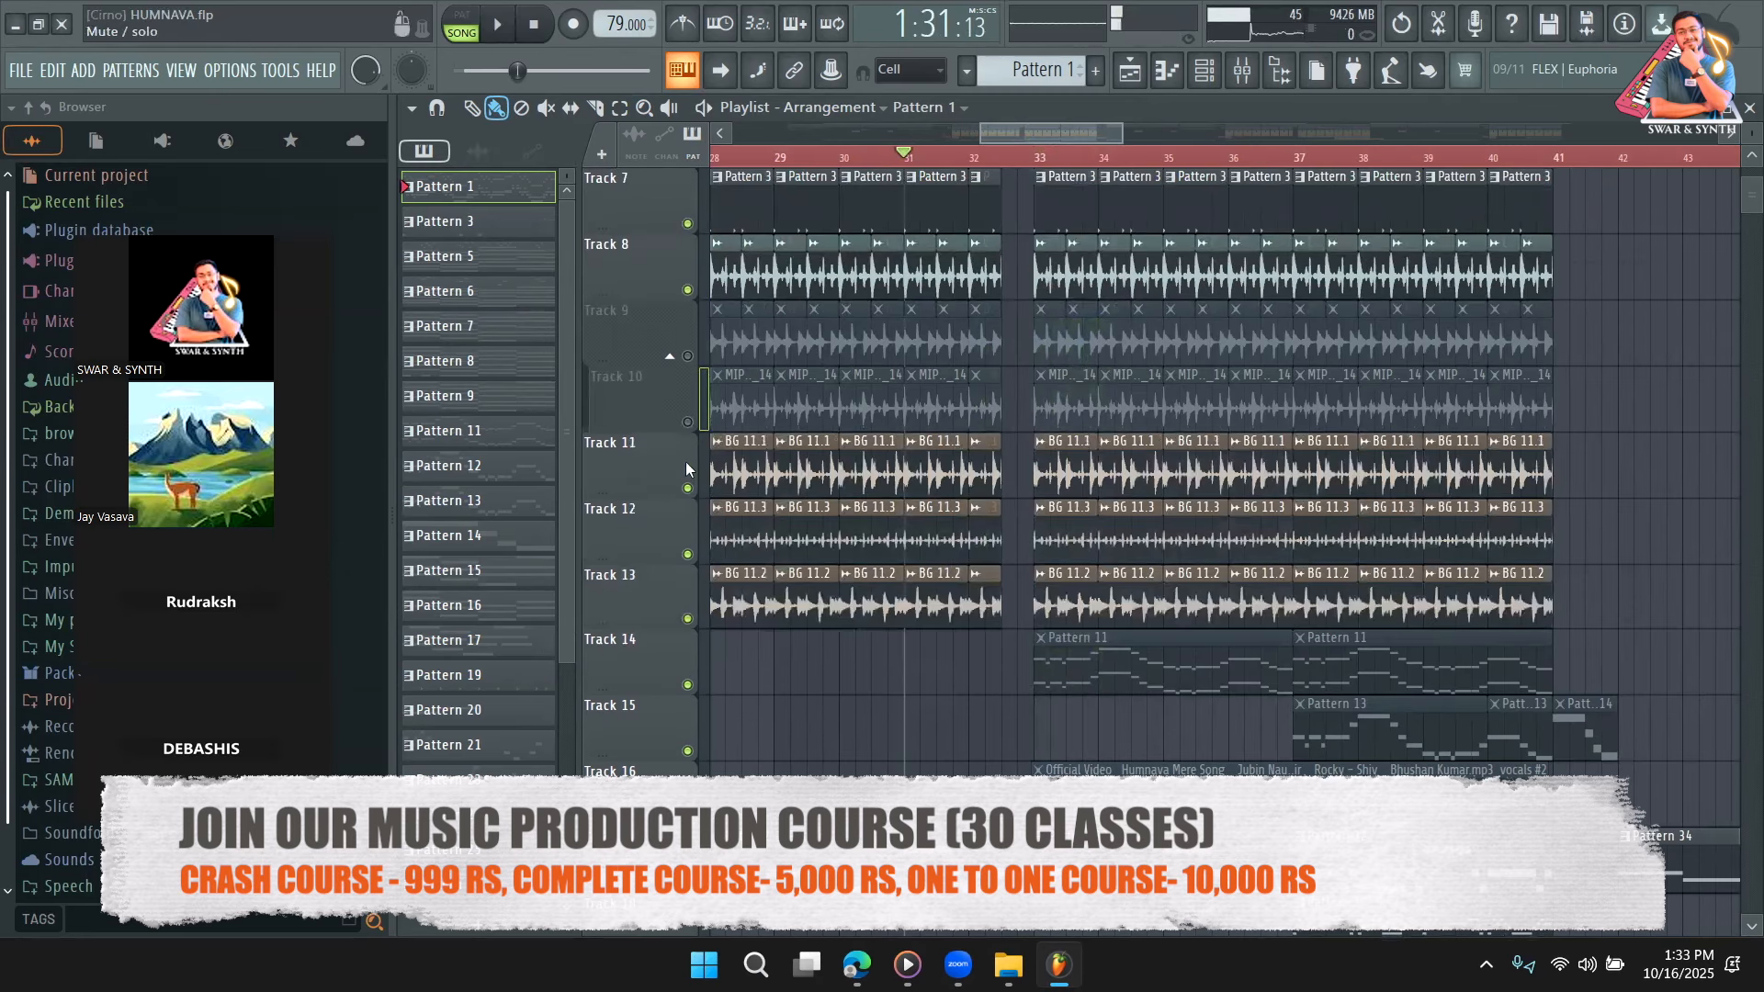
click(687, 422)
click(687, 355)
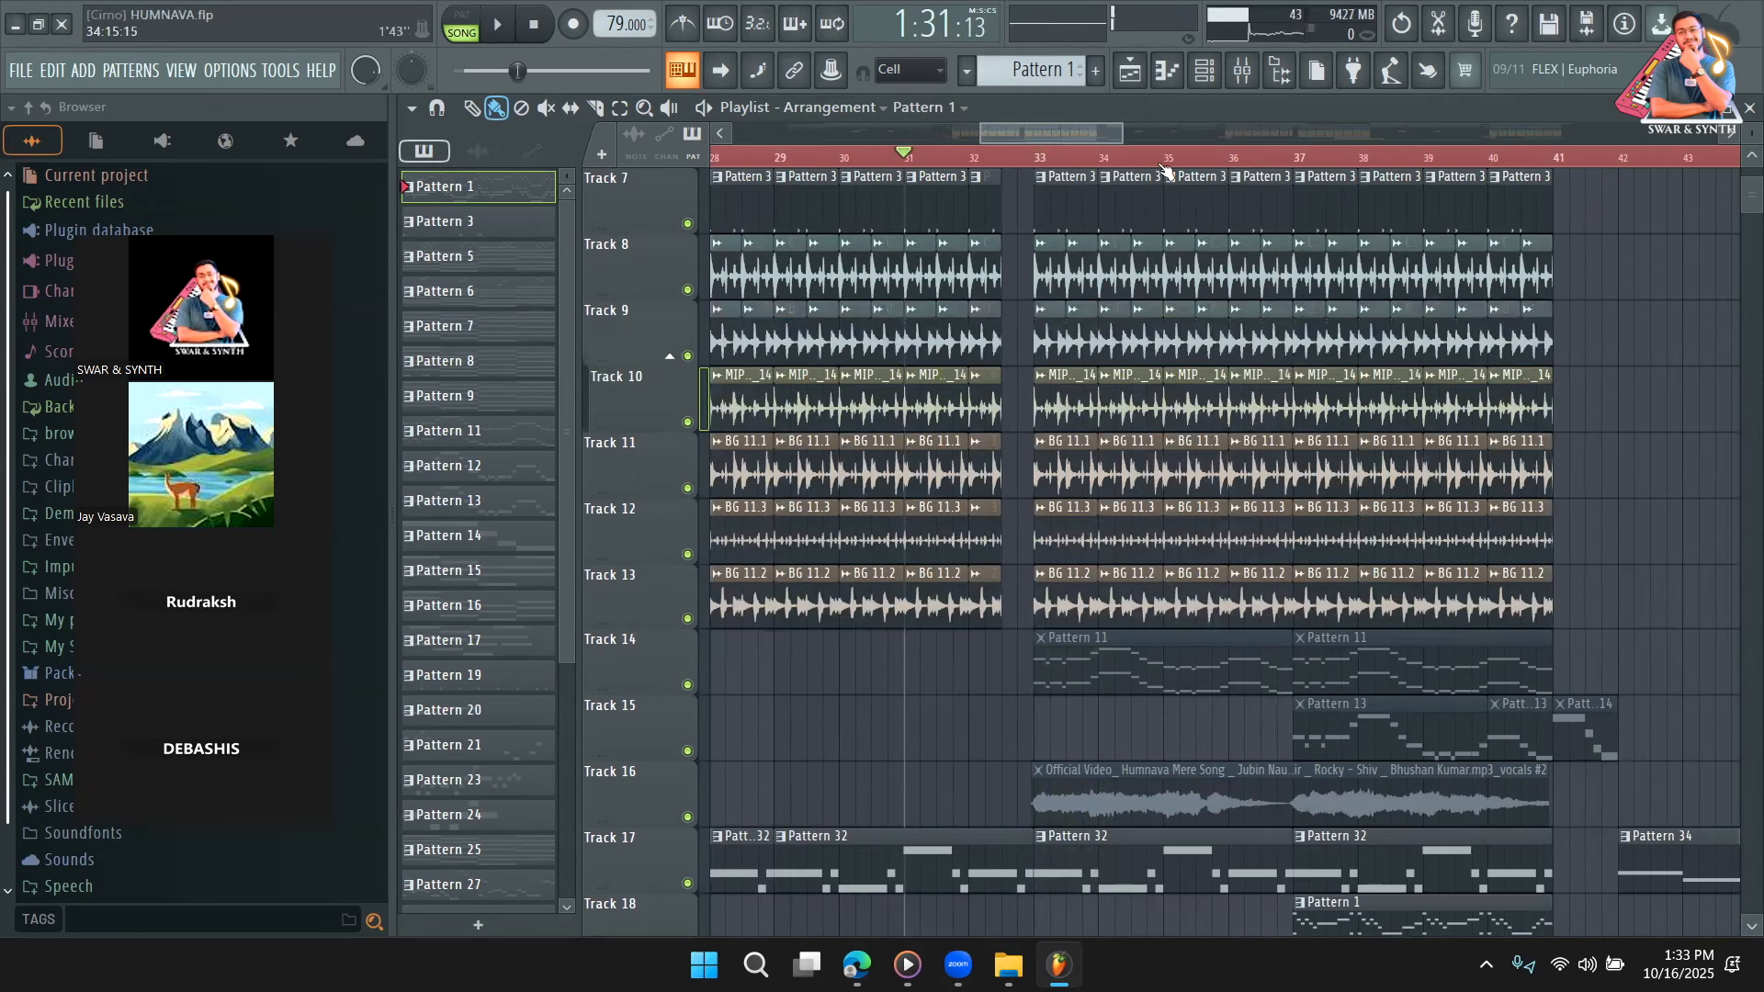
Unmute channels Xpand!2 #5 to #10 in the Channel rack and open Pattern 38 from Track 19.
click(1217, 75)
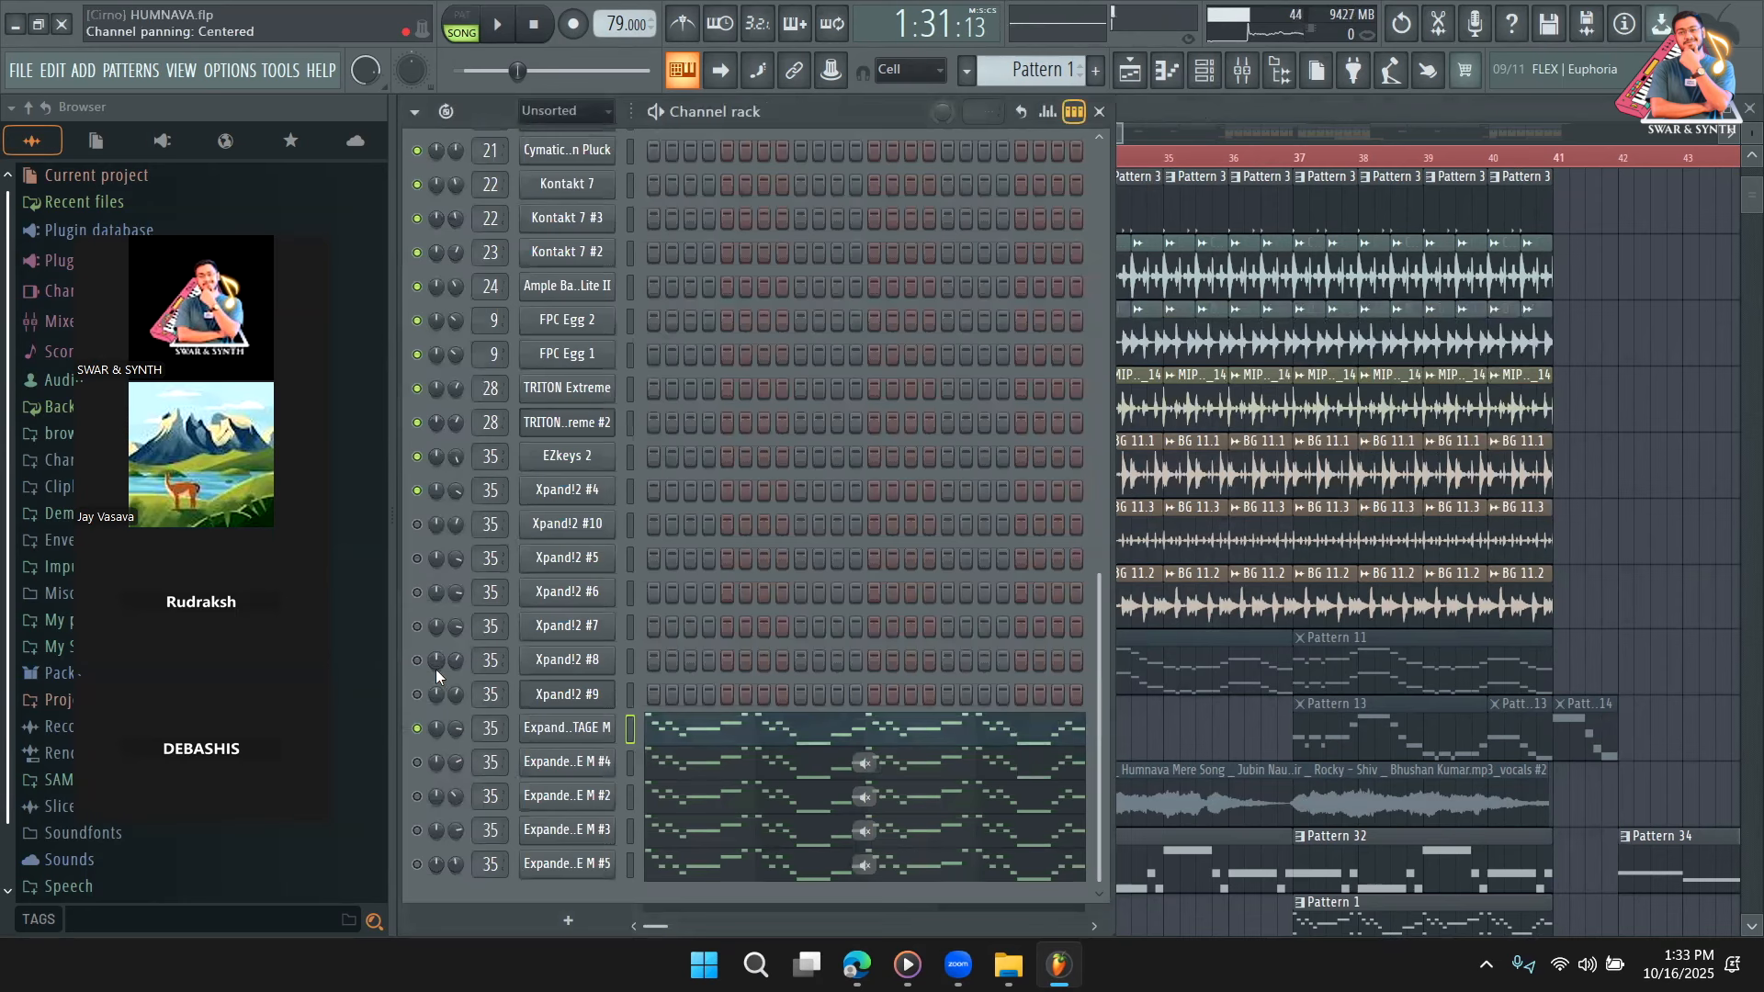
drag(418, 694, 420, 595)
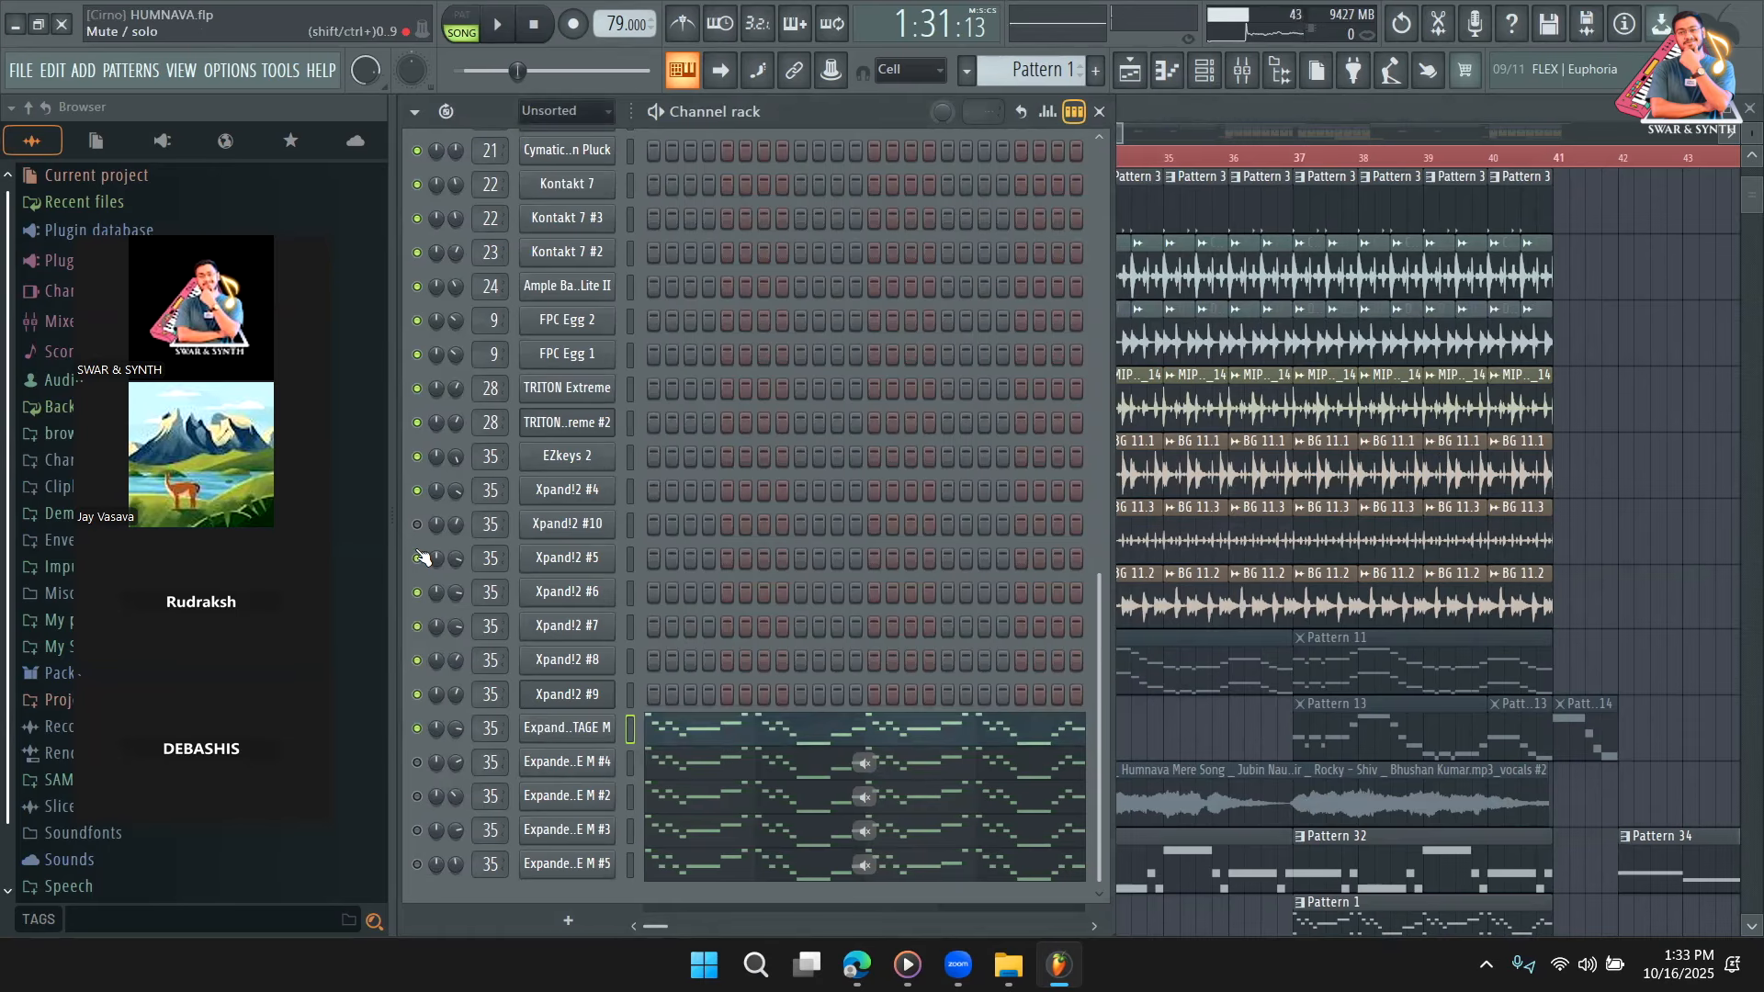
click(1172, 120)
scroll(1070, 685, down, 5)
double_click(1147, 542)
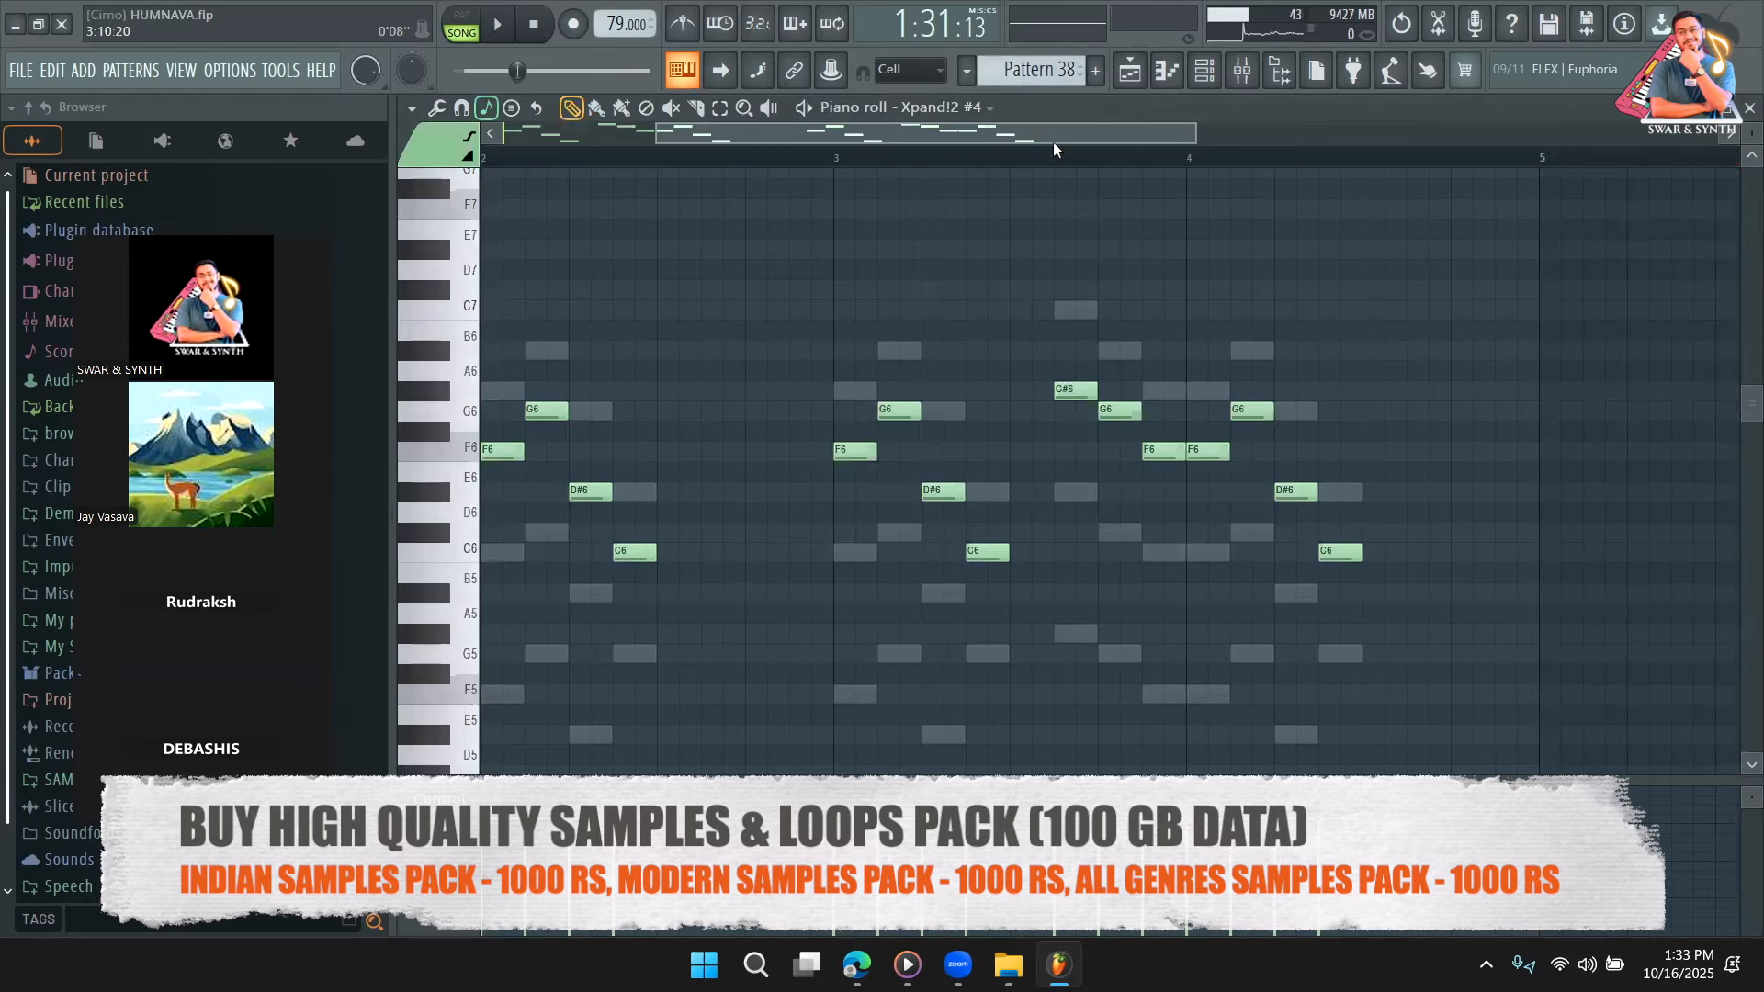
click(1199, 75)
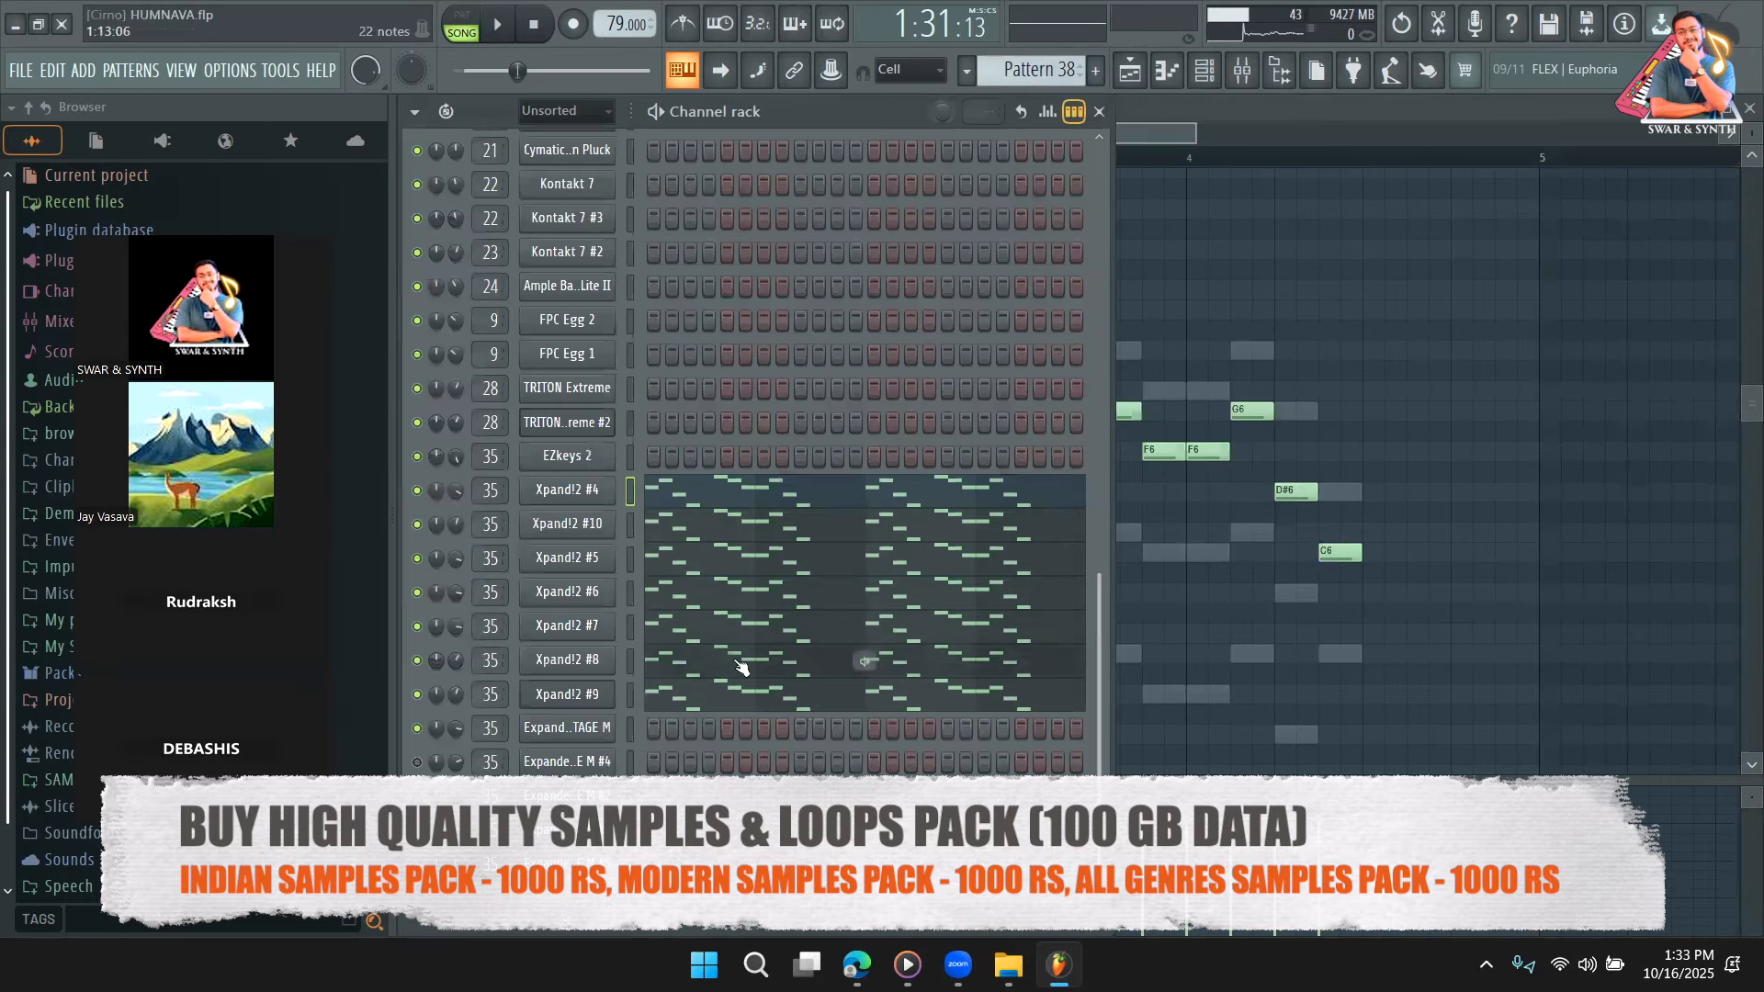
Play the playlist from about bar 31 to hear Pattern 38 with all its Xpand!2 layers.
click(1130, 73)
key(space)
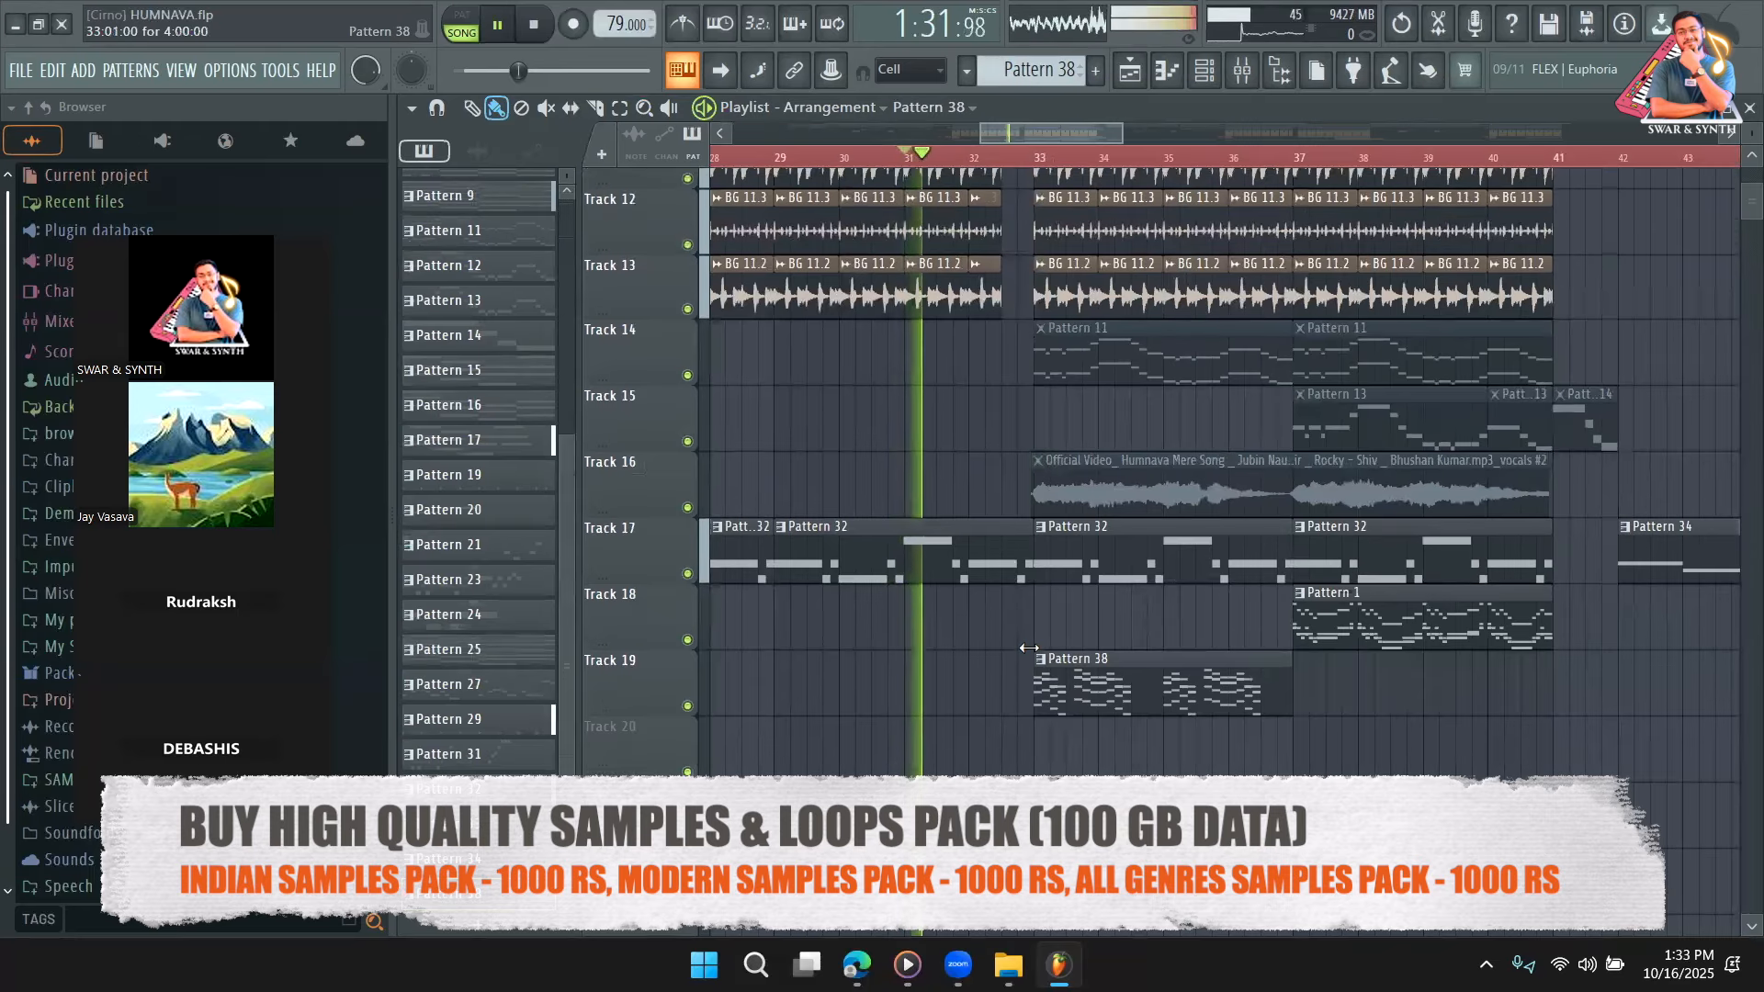
scroll(1029, 649, up, 1)
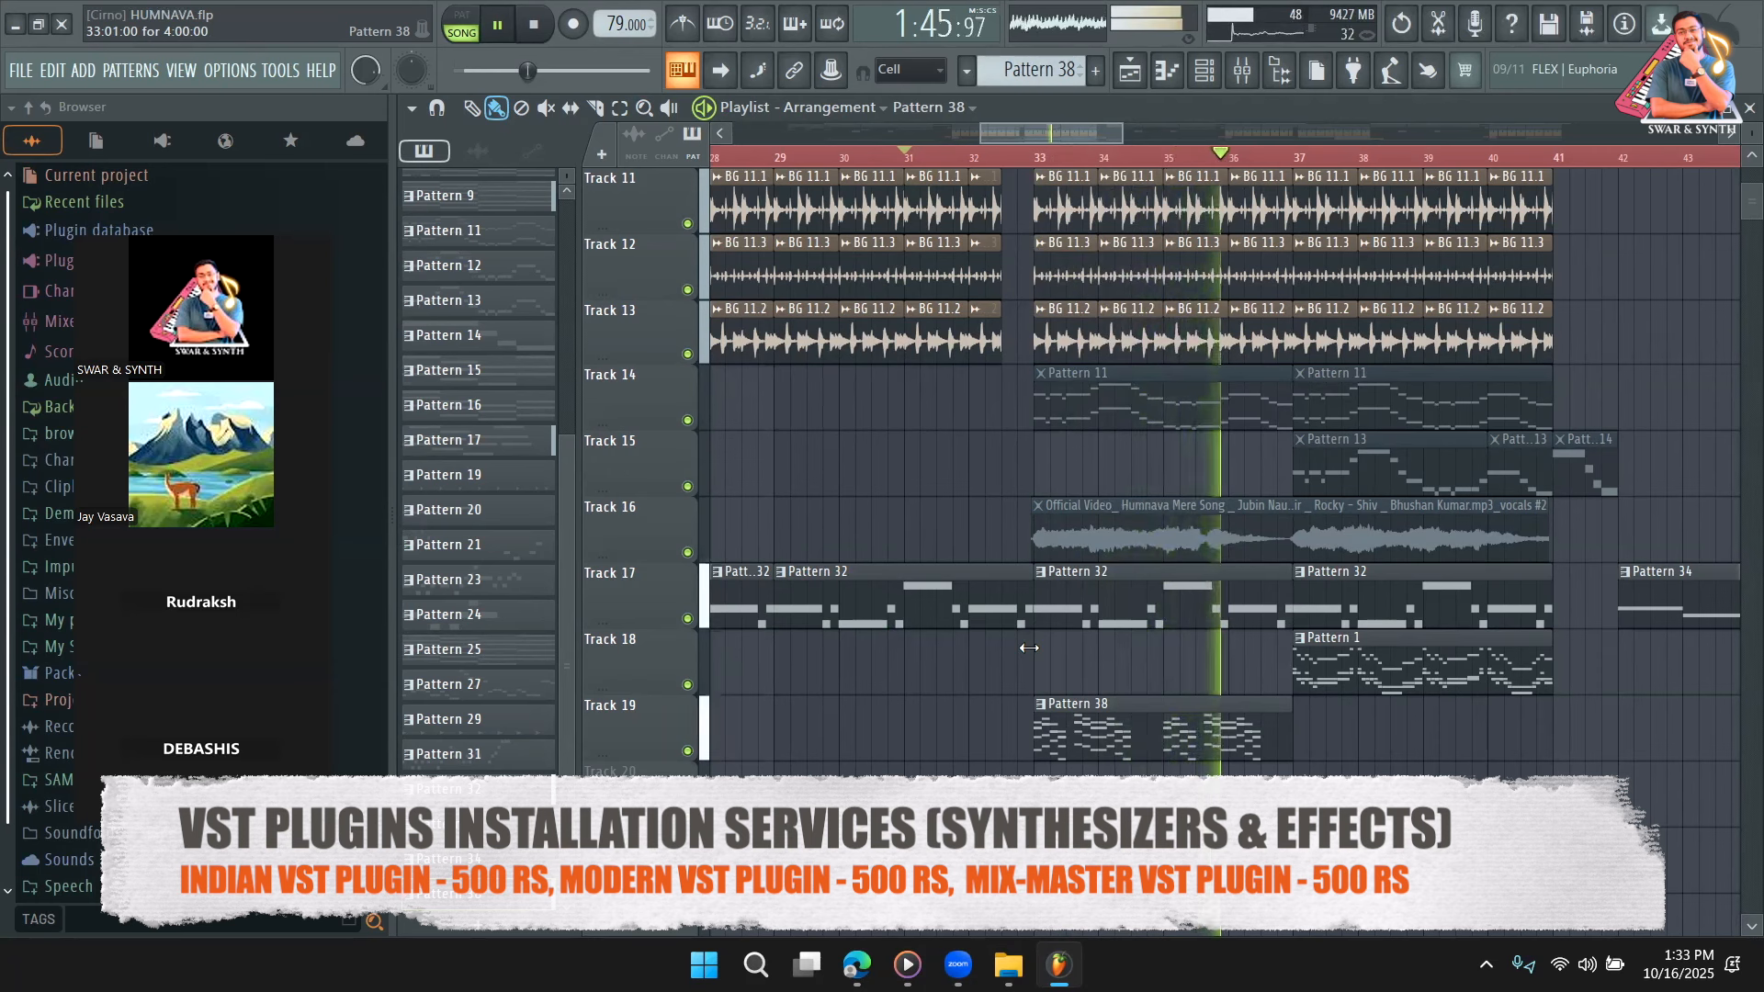
key(space)
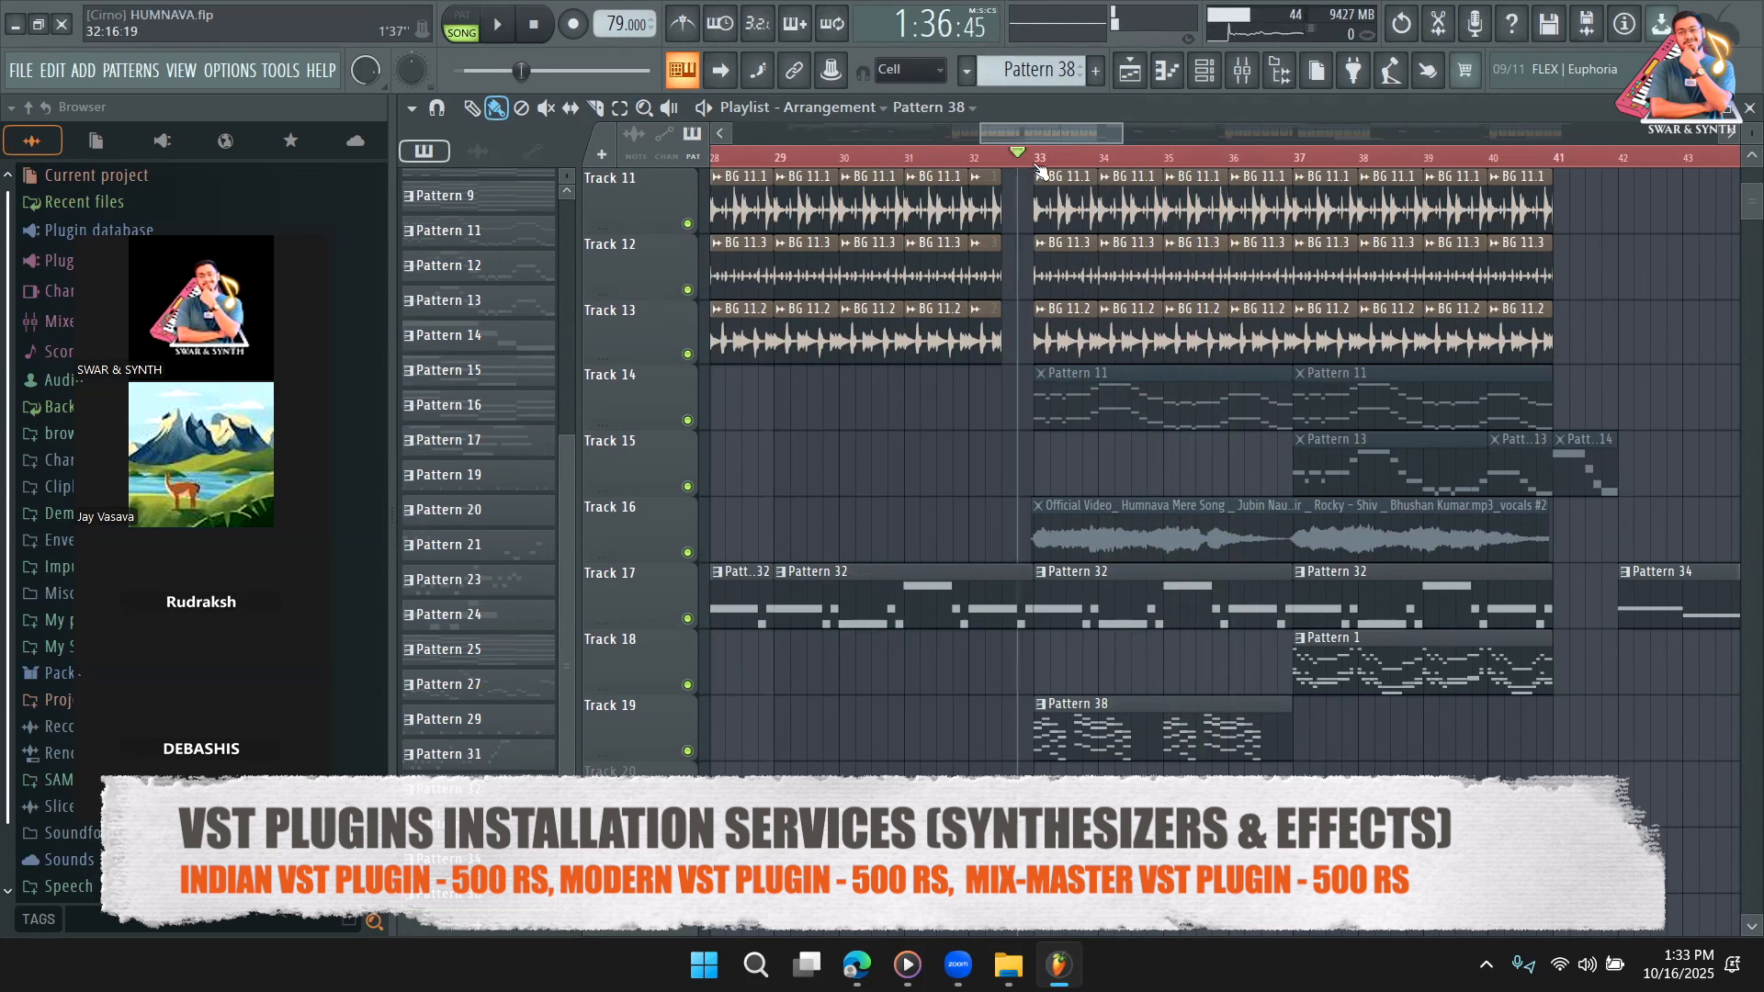
Solo Track 19, mute Pattern 38's channels Xpand!2 #5 to #10, and play only Xpand!2 #4 from bar 33.
ctrl+click(687, 751)
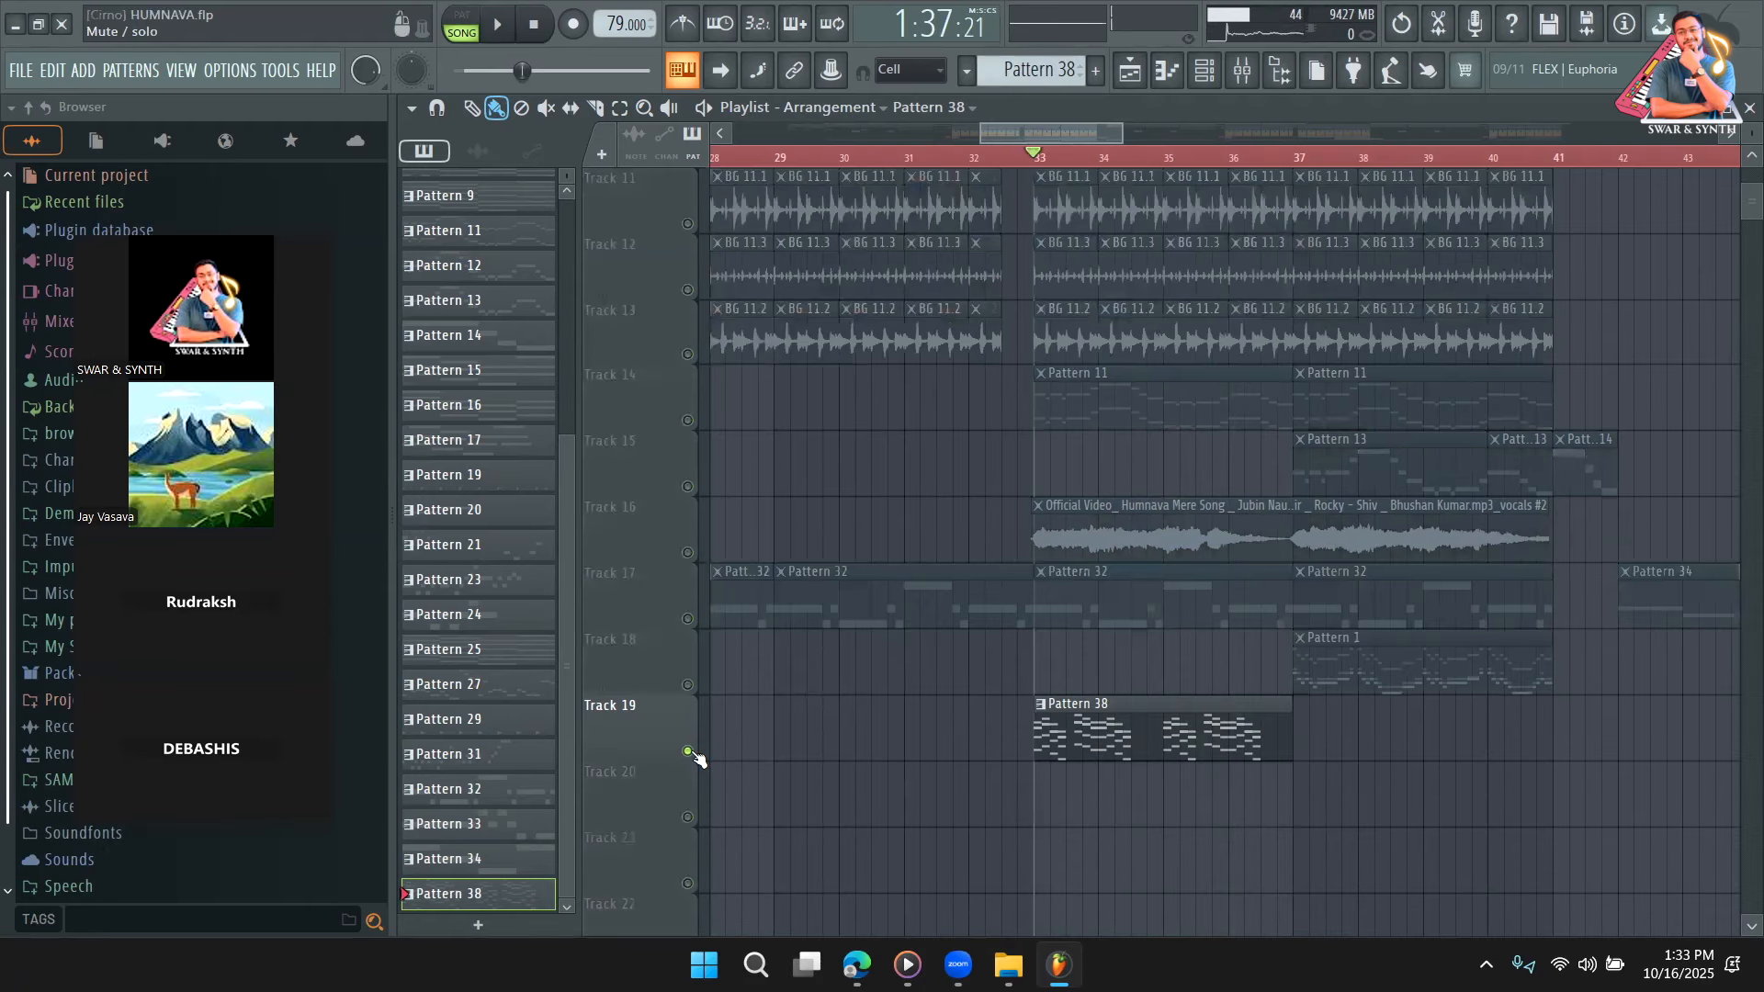
double_click(1145, 722)
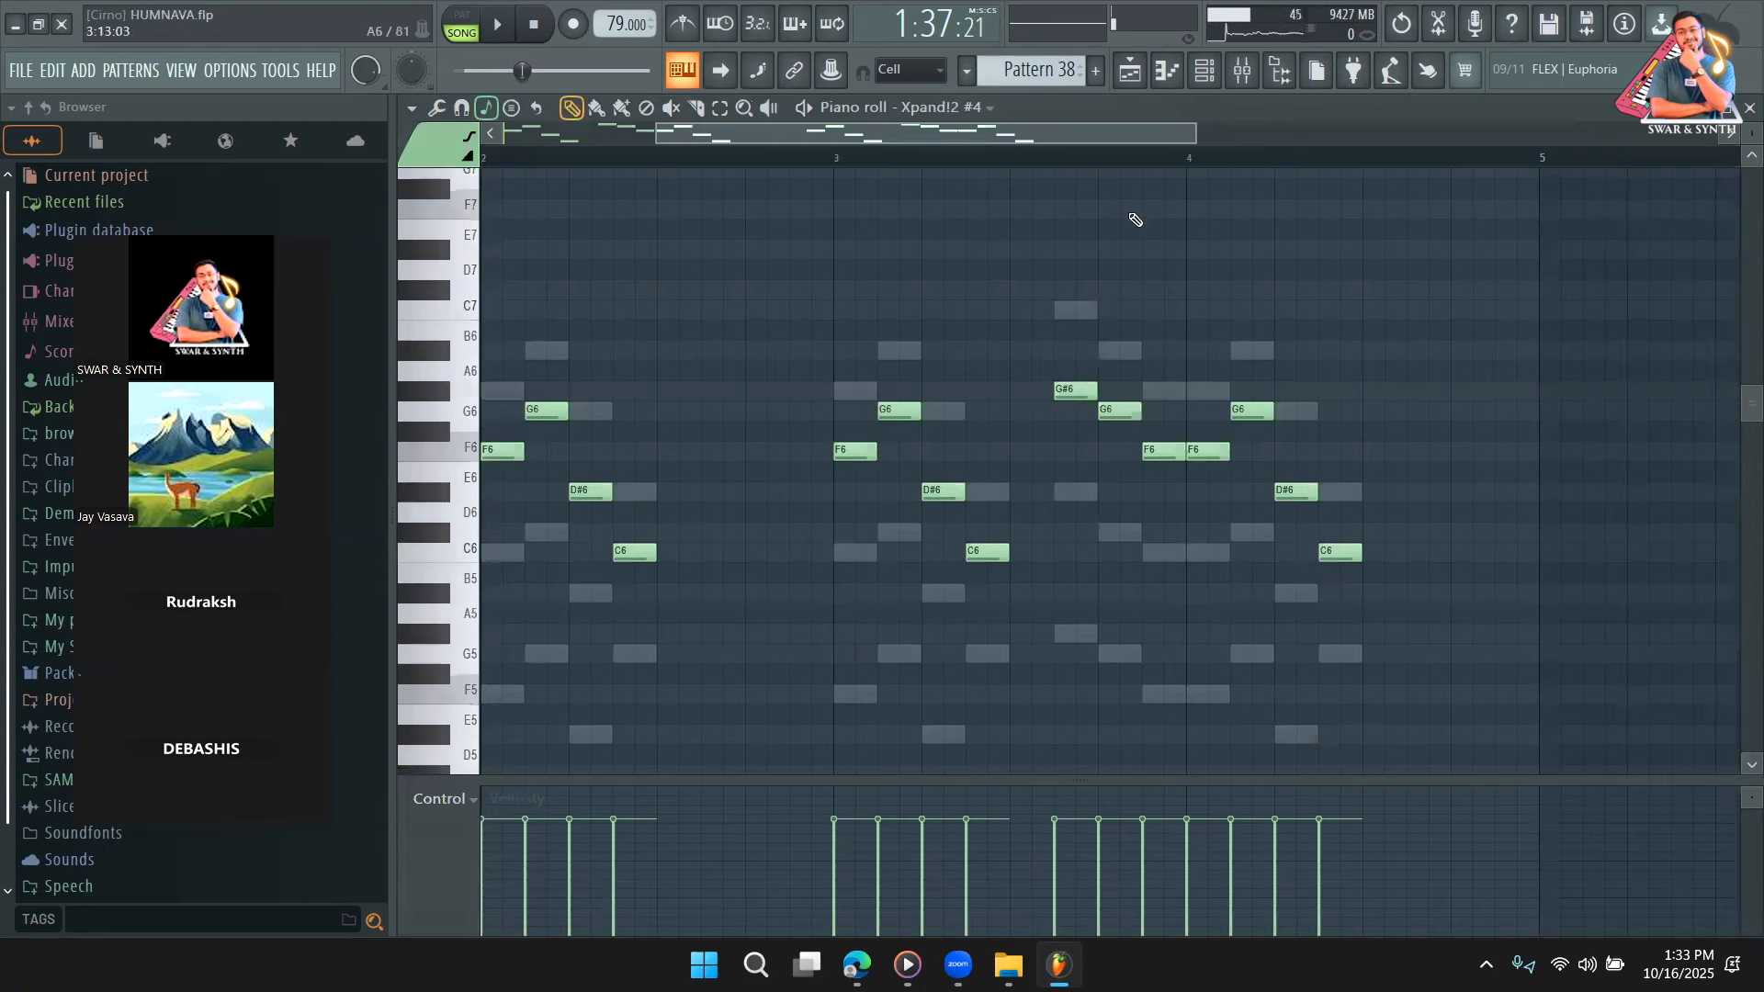
click(1201, 81)
drag(429, 696, 416, 524)
key(space)
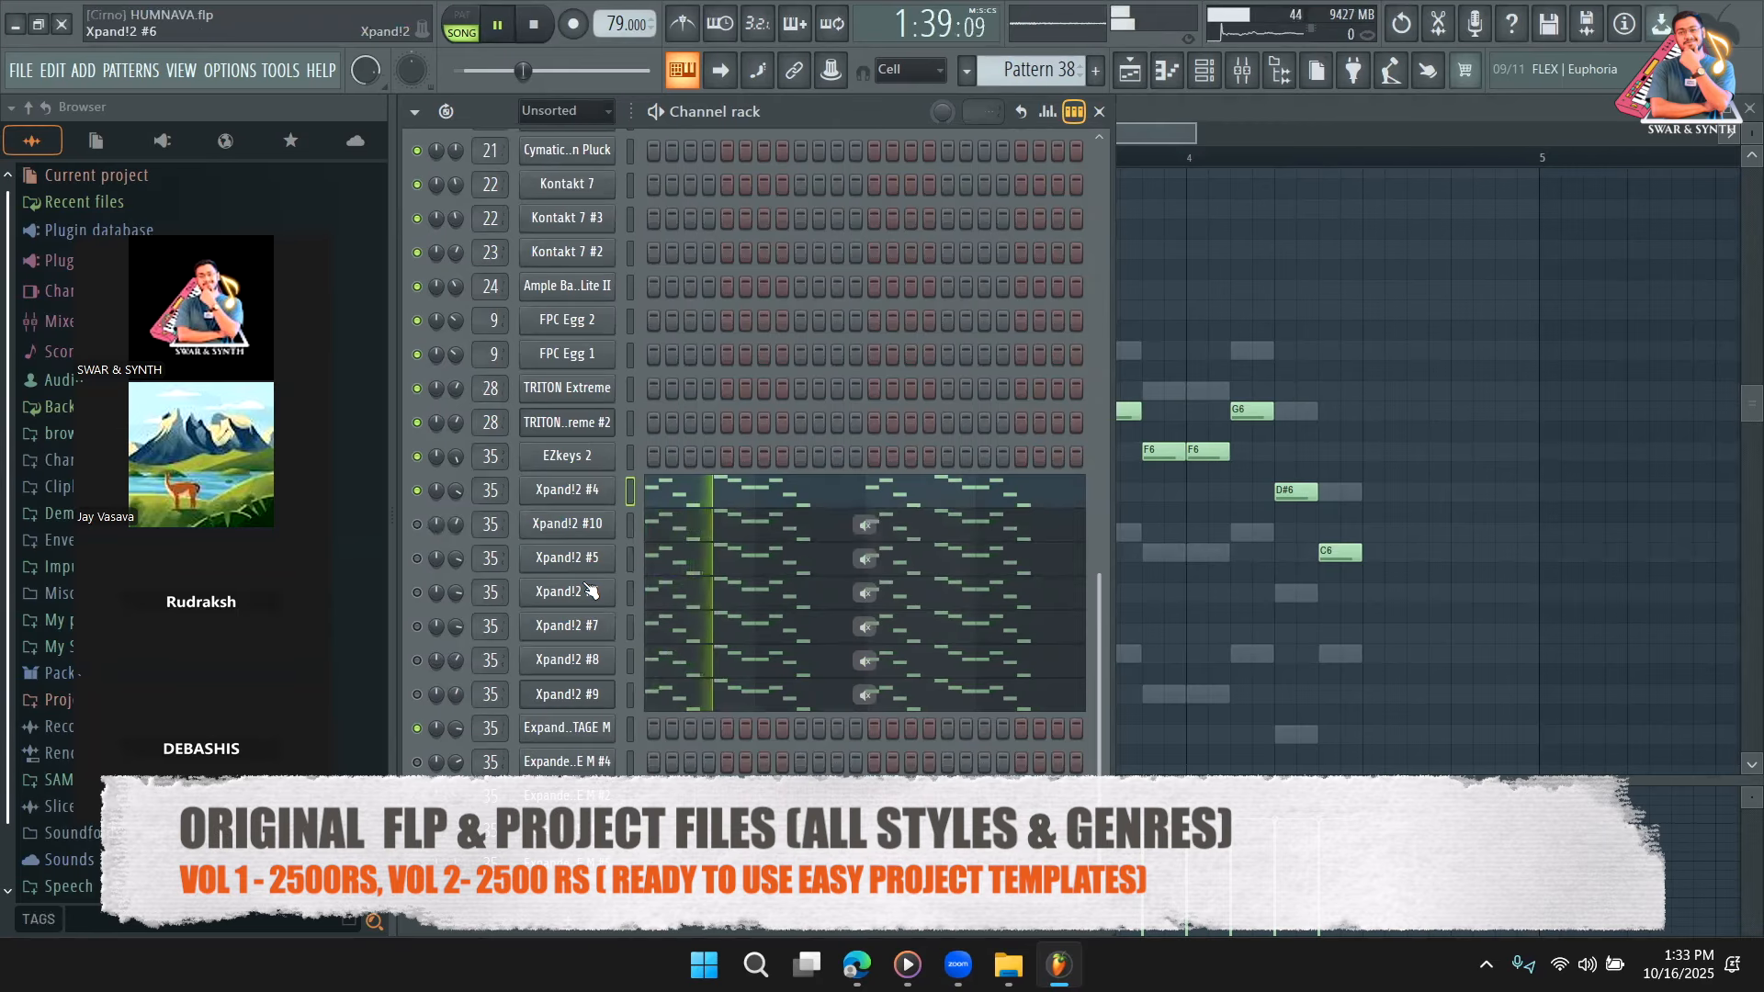
key(space)
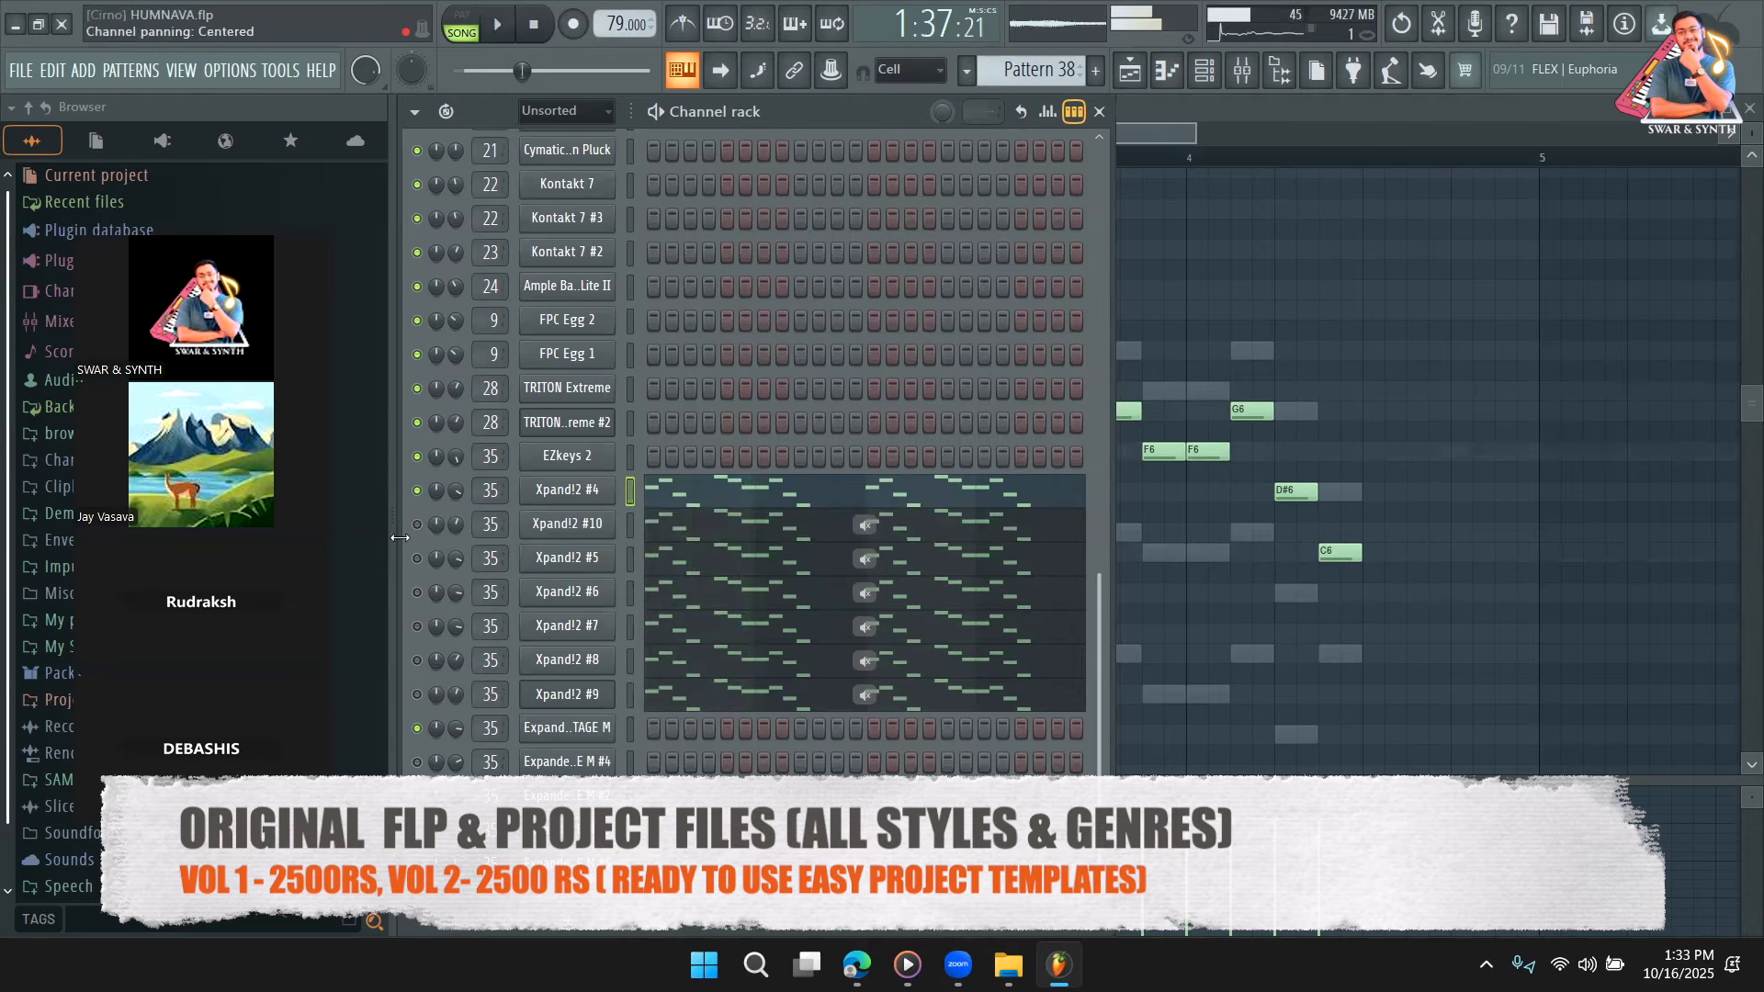
Unmute Xpand!2 #10 and play it, switching Xpand!2 #4 off and on again to compare the two layers.
click(418, 524)
key(space)
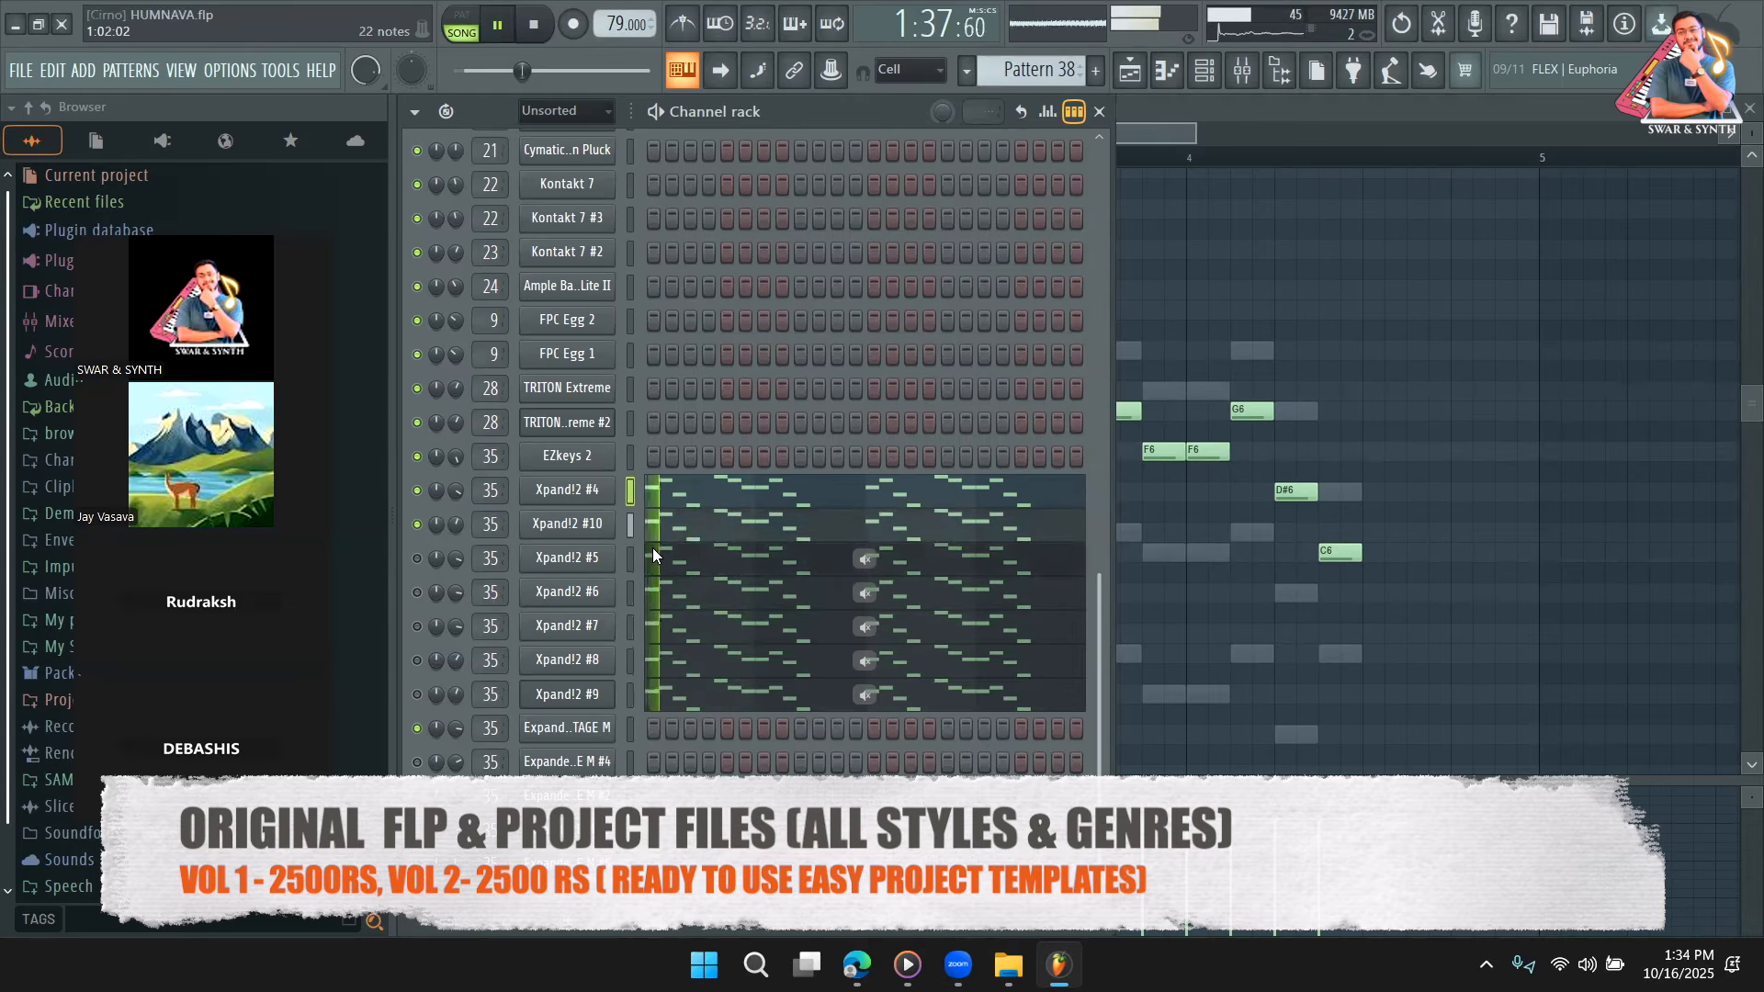
key(space)
click(417, 491)
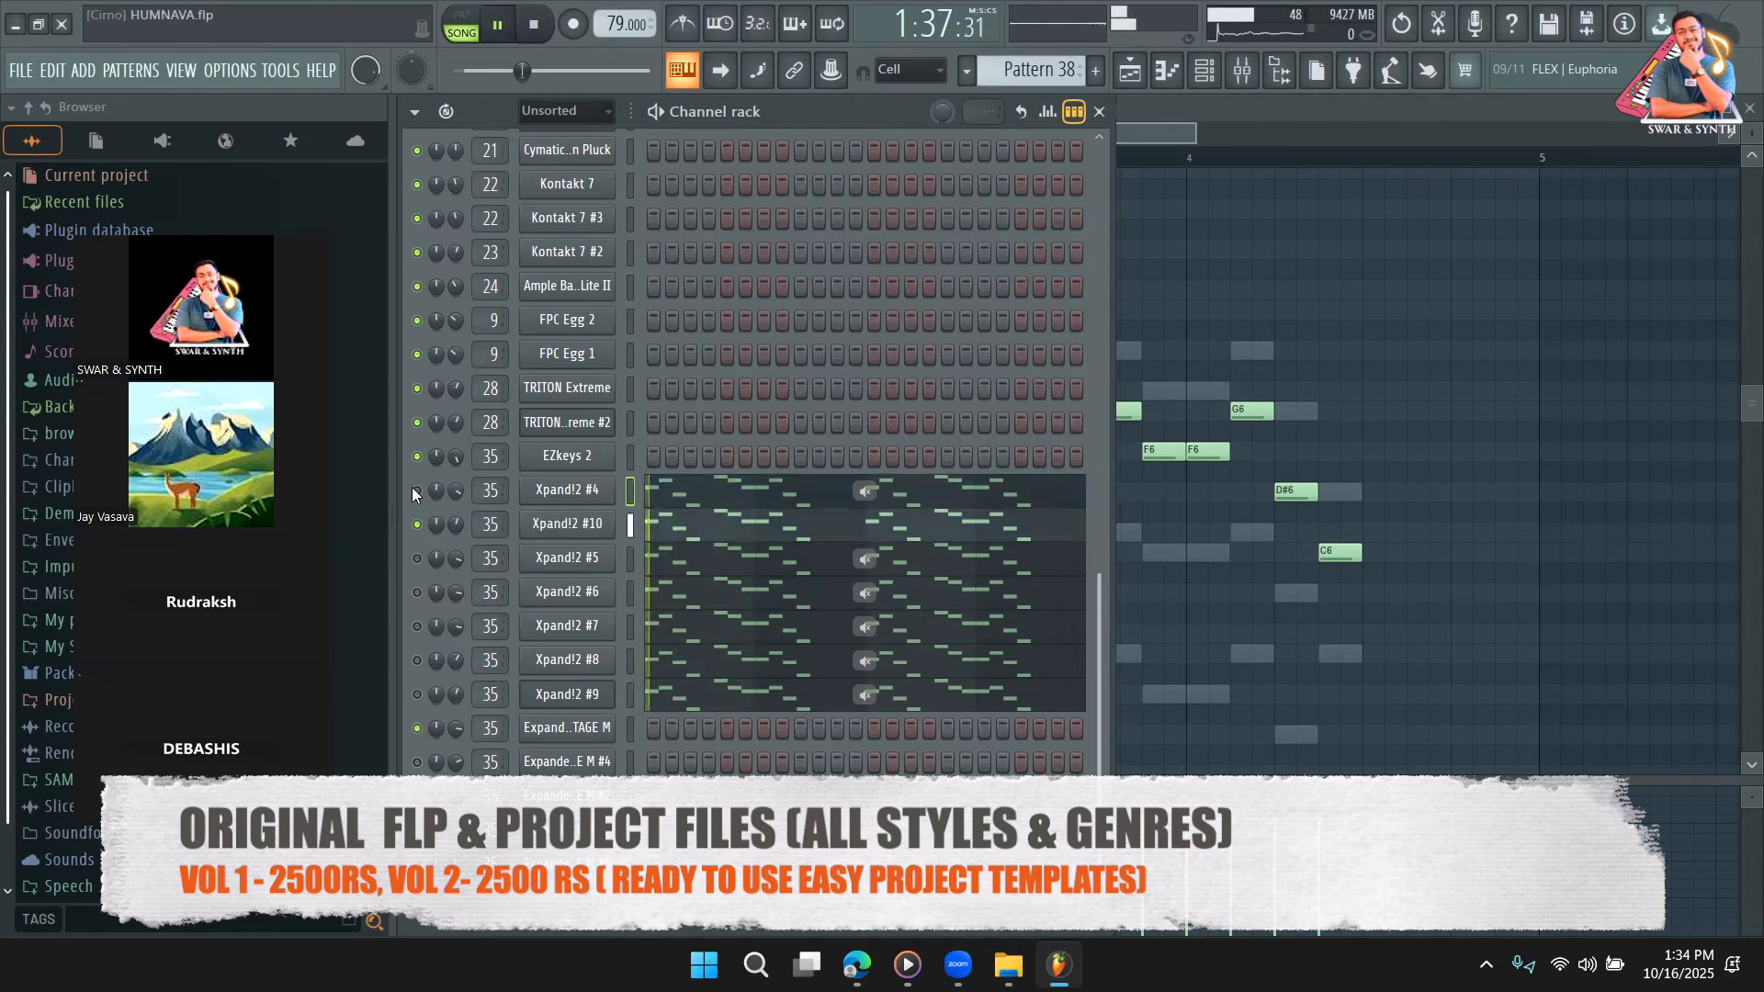
click(416, 492)
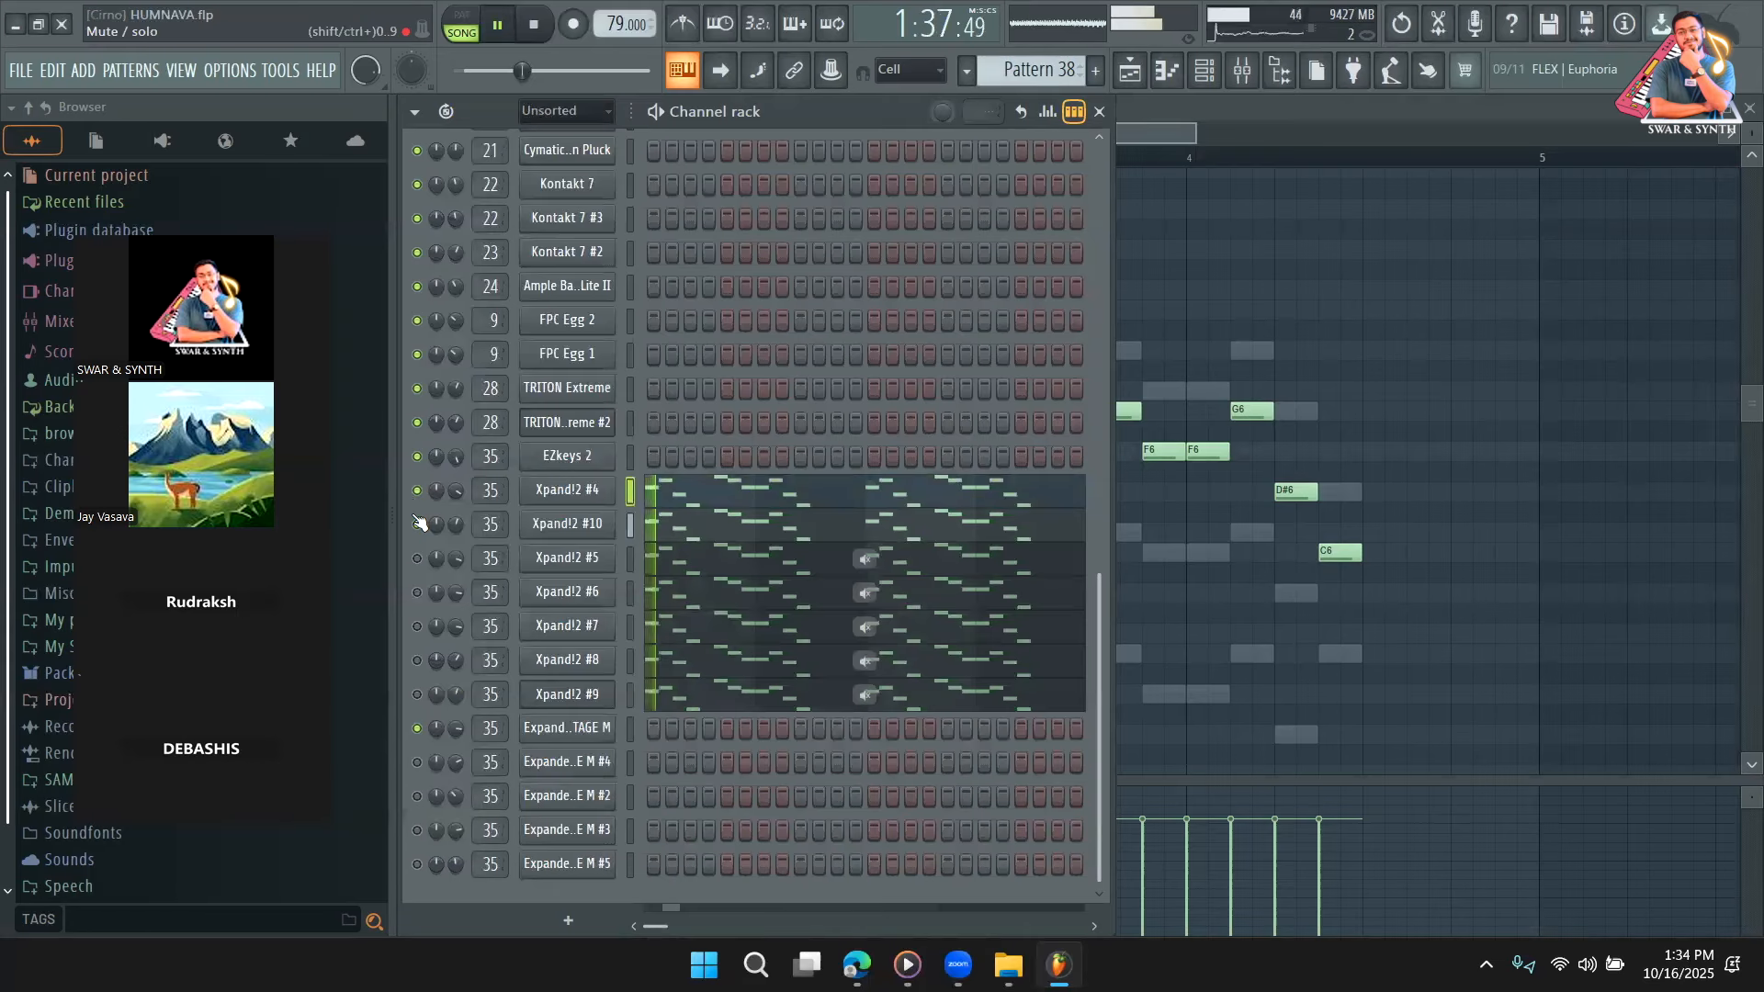
key(space)
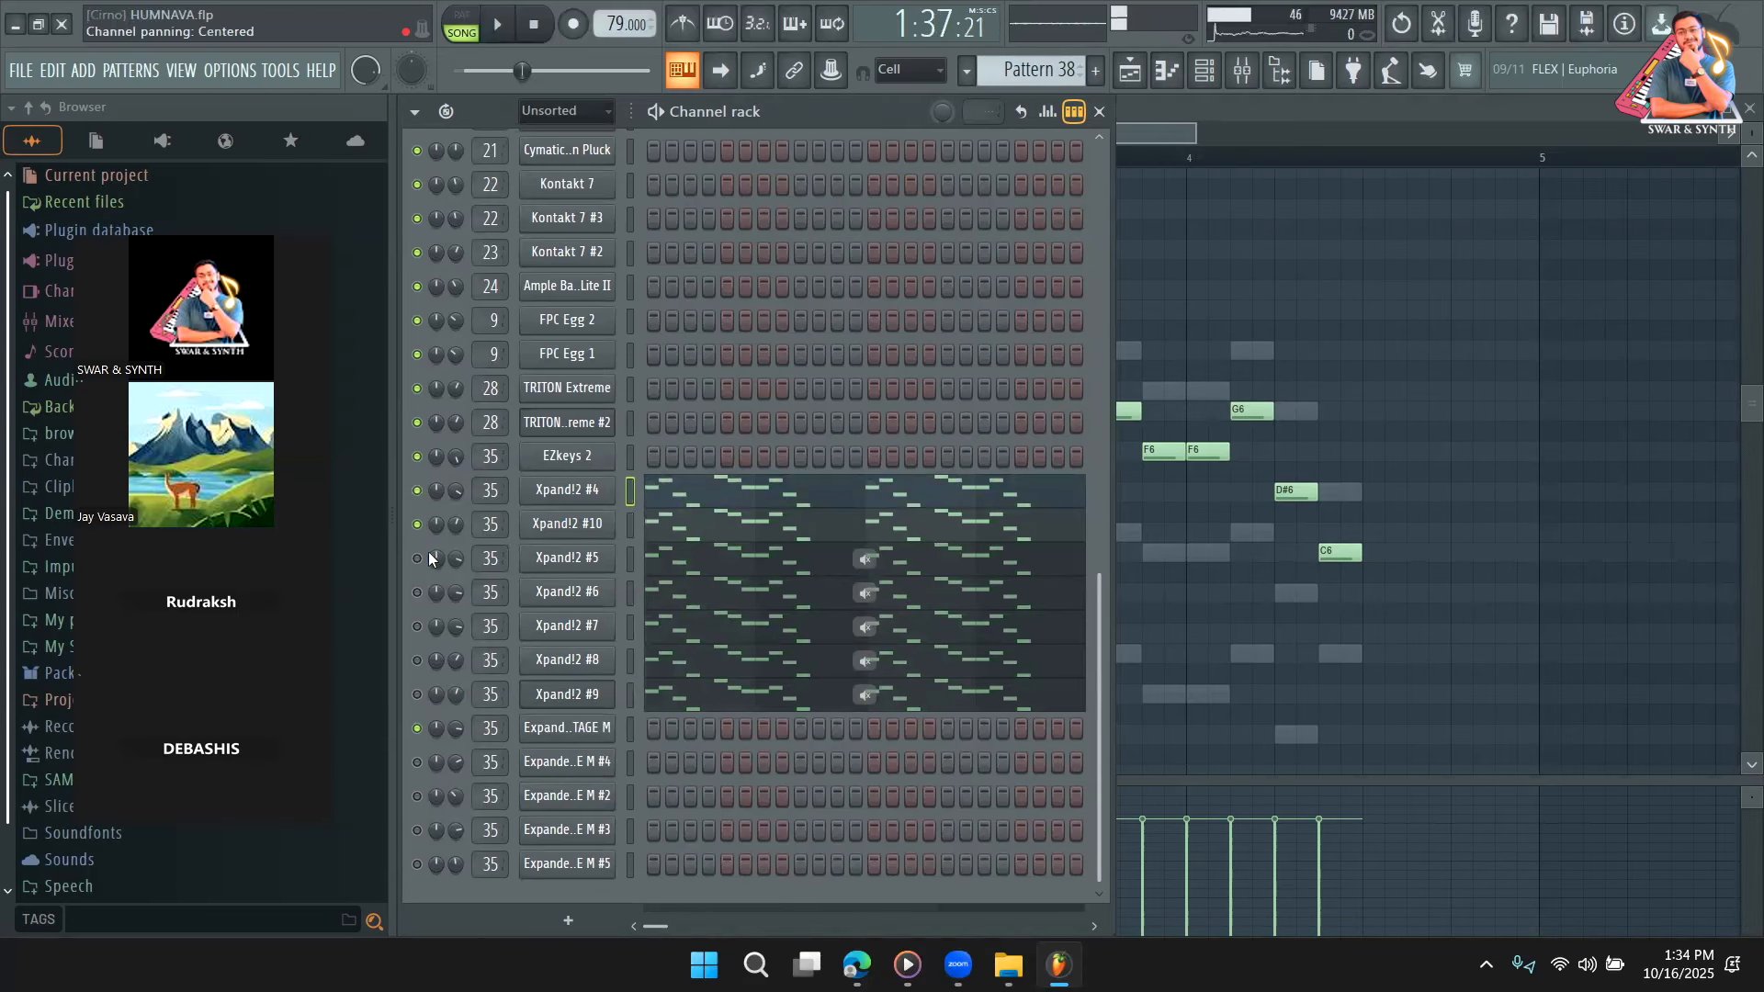
Unmute Xpand!2 #5 and play it alone, then bring Xpand!2 #4 and #10 back in during playback.
click(416, 558)
click(416, 524)
click(417, 490)
key(space)
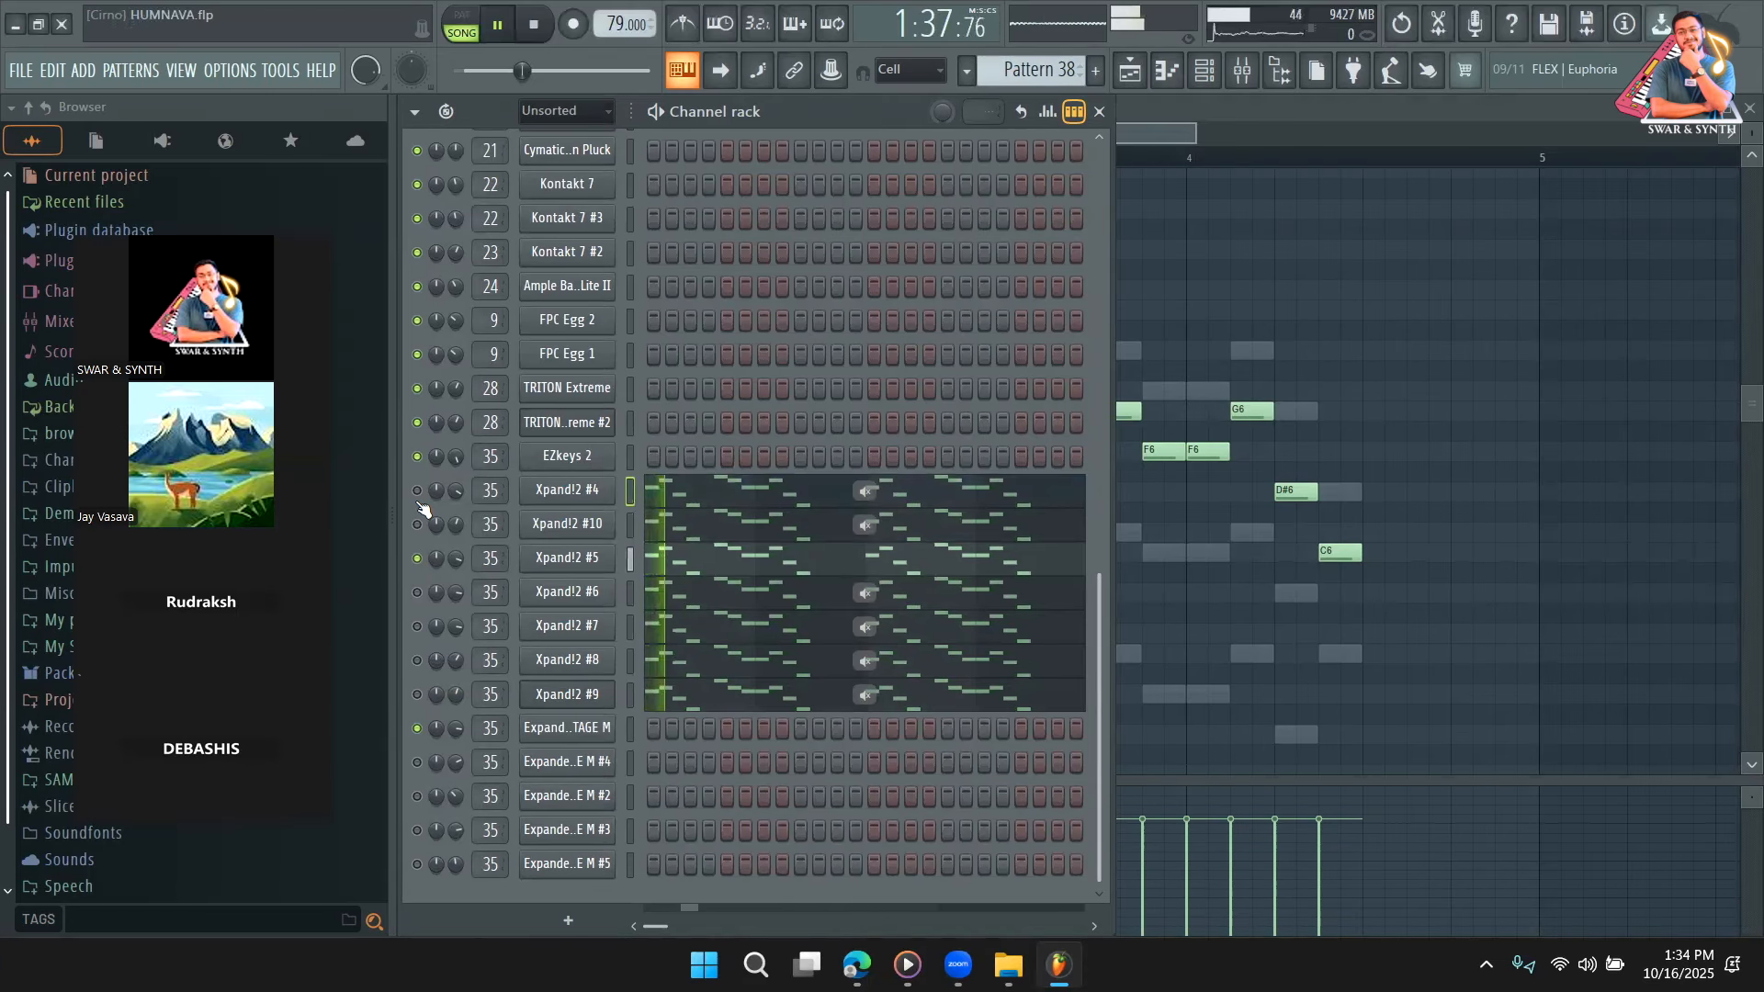
click(417, 491)
click(416, 525)
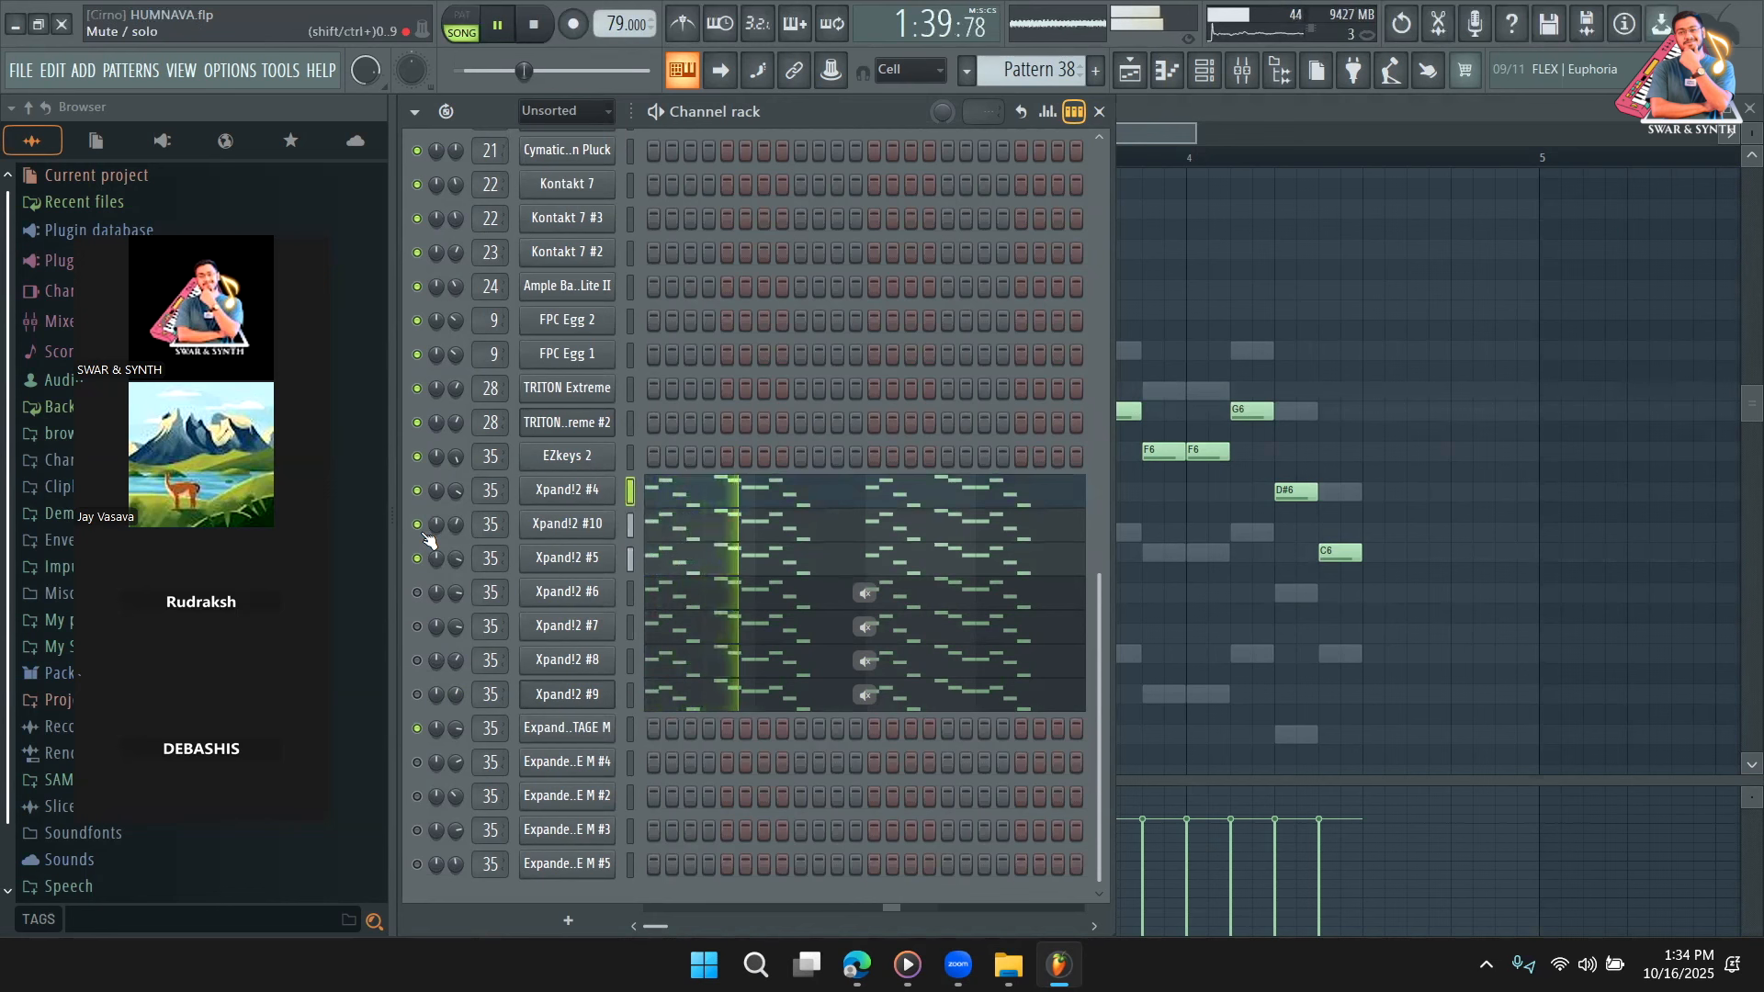
key(space)
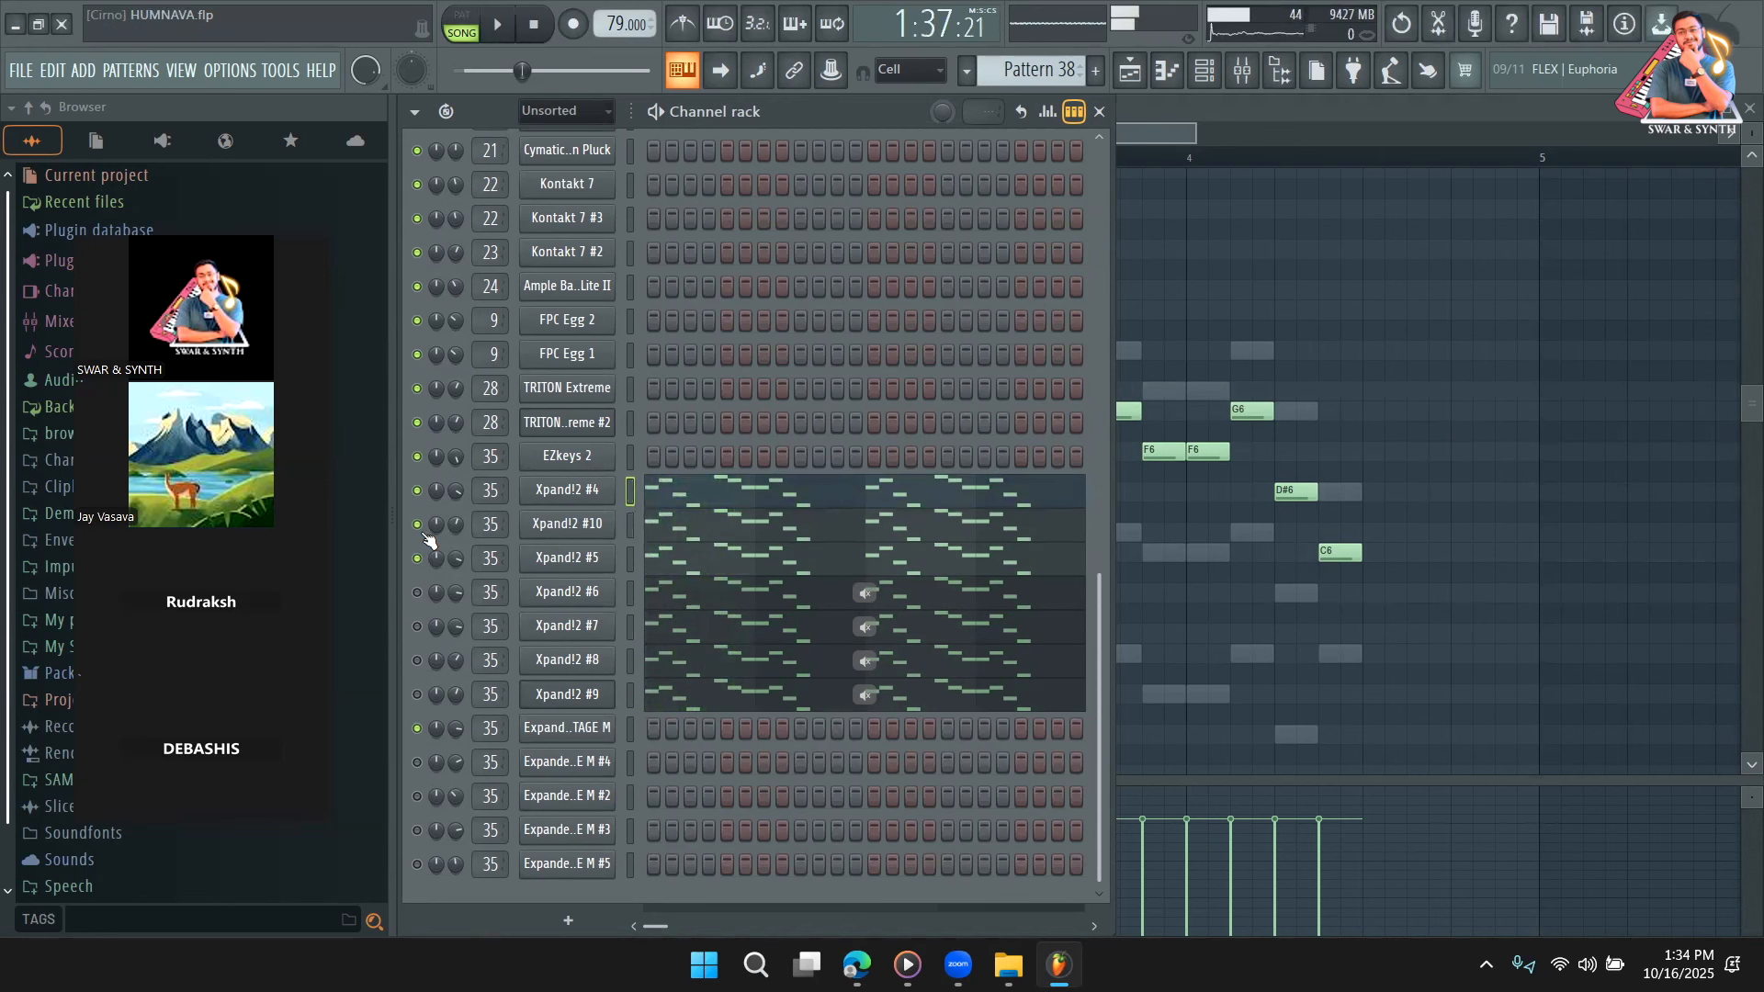
Unmute Xpand!2 #6 and play it together with Xpand!2 #4, #10 and #5.
click(417, 592)
key(space)
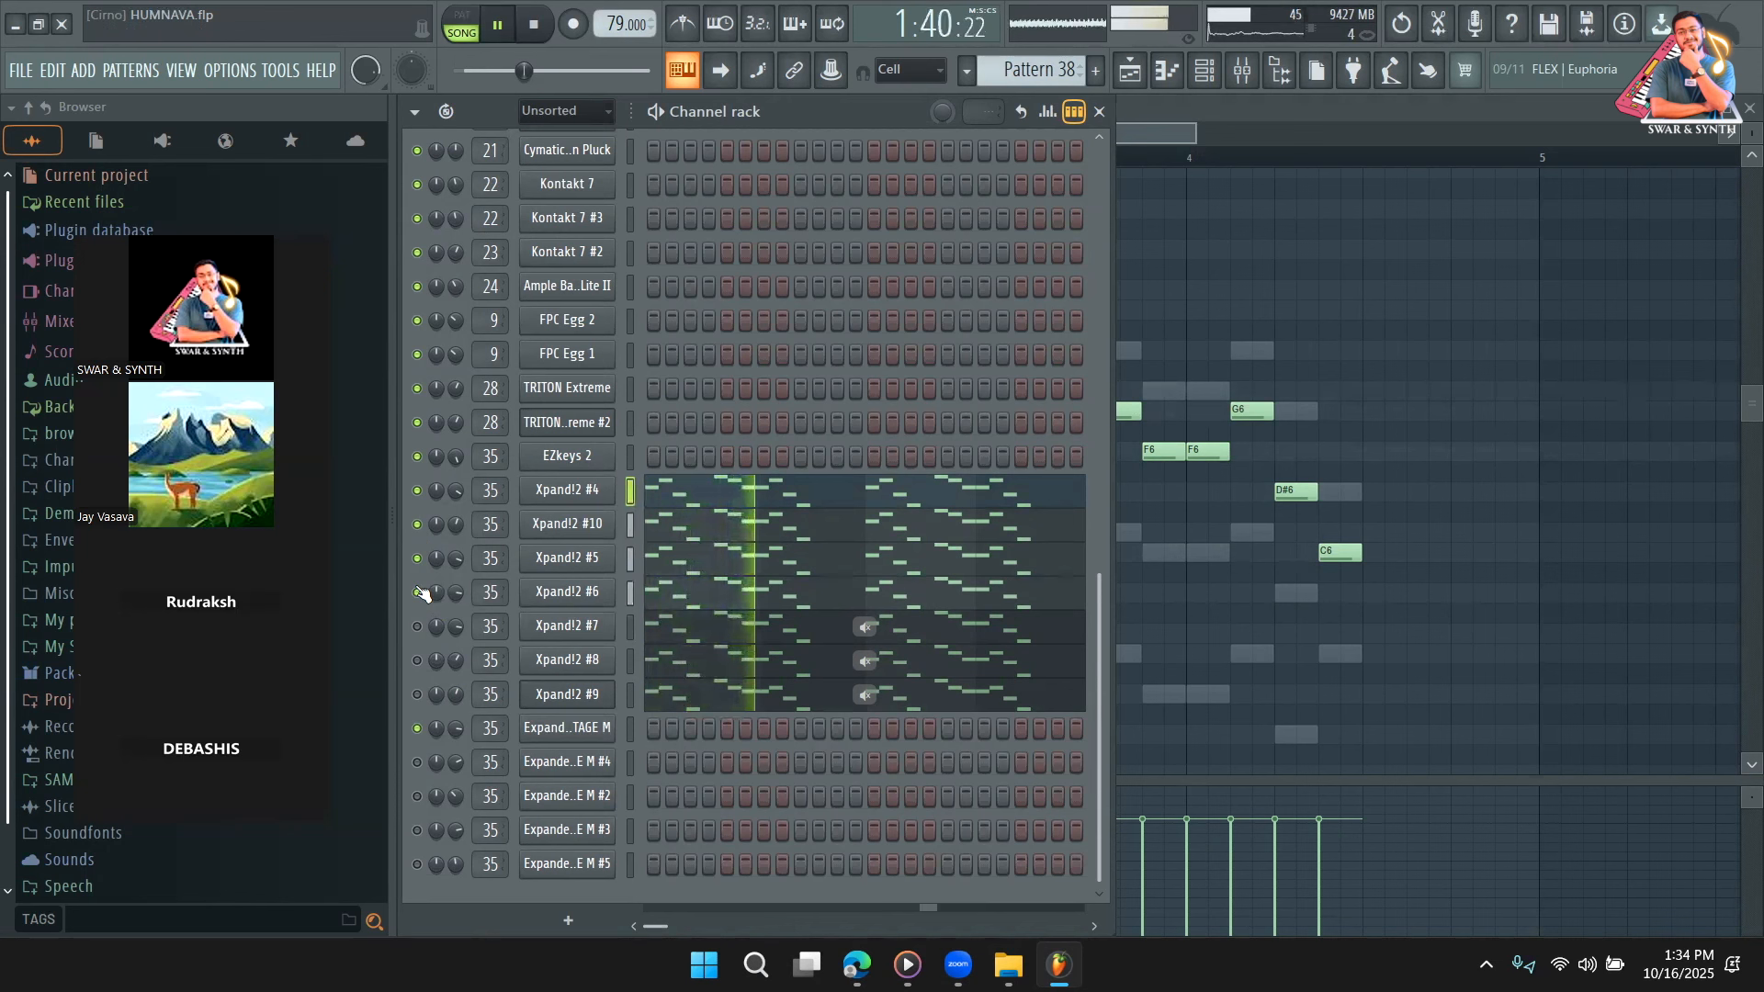
key(space)
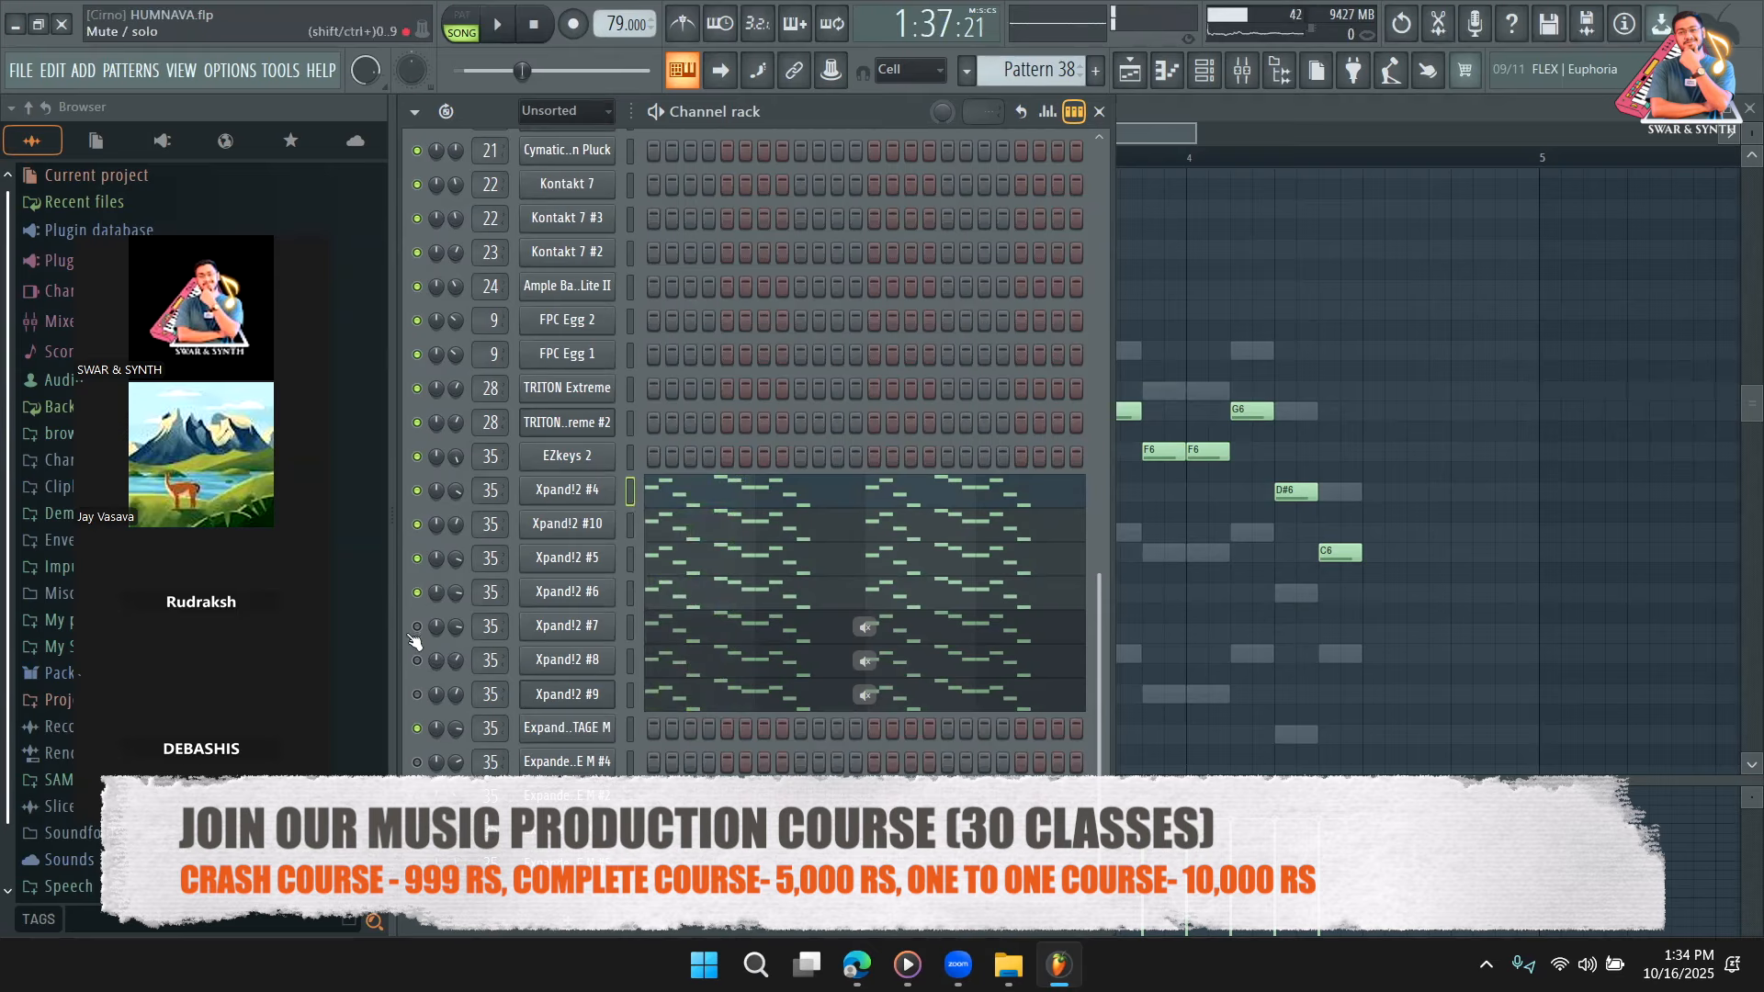
Unmute the Xpand!2 #7 and Xpand!2 #8 channels and audition the layered Pattern 38.
click(417, 626)
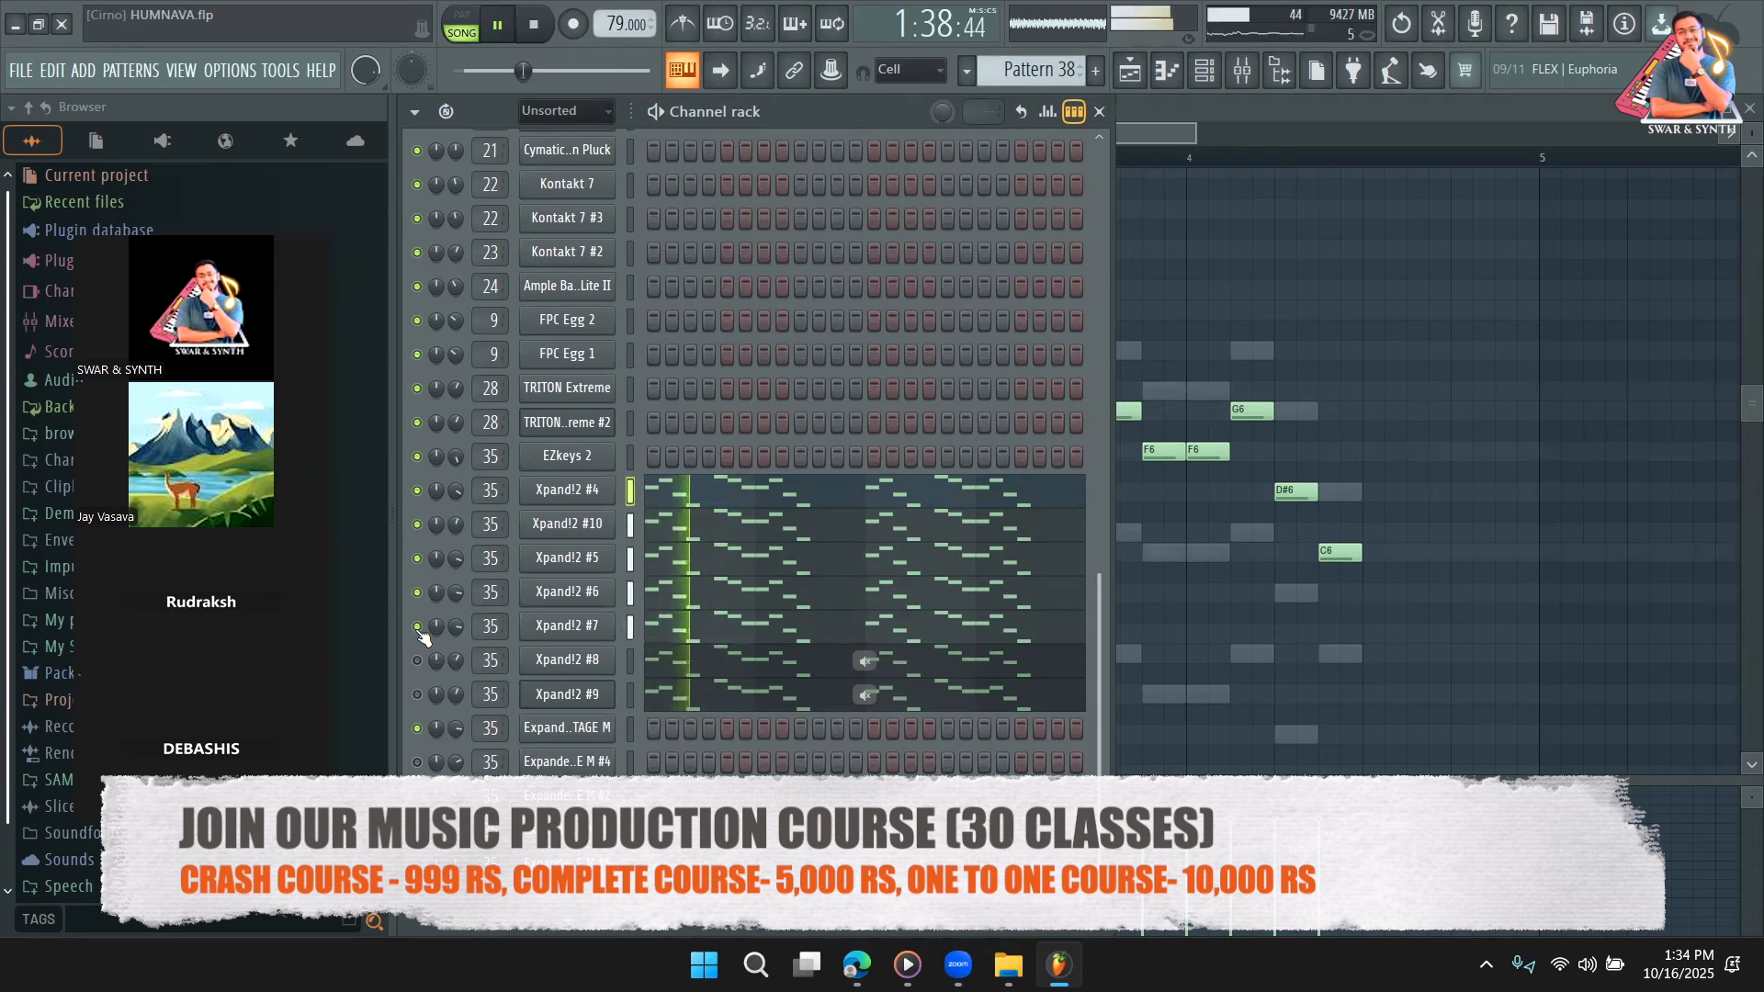
click(417, 661)
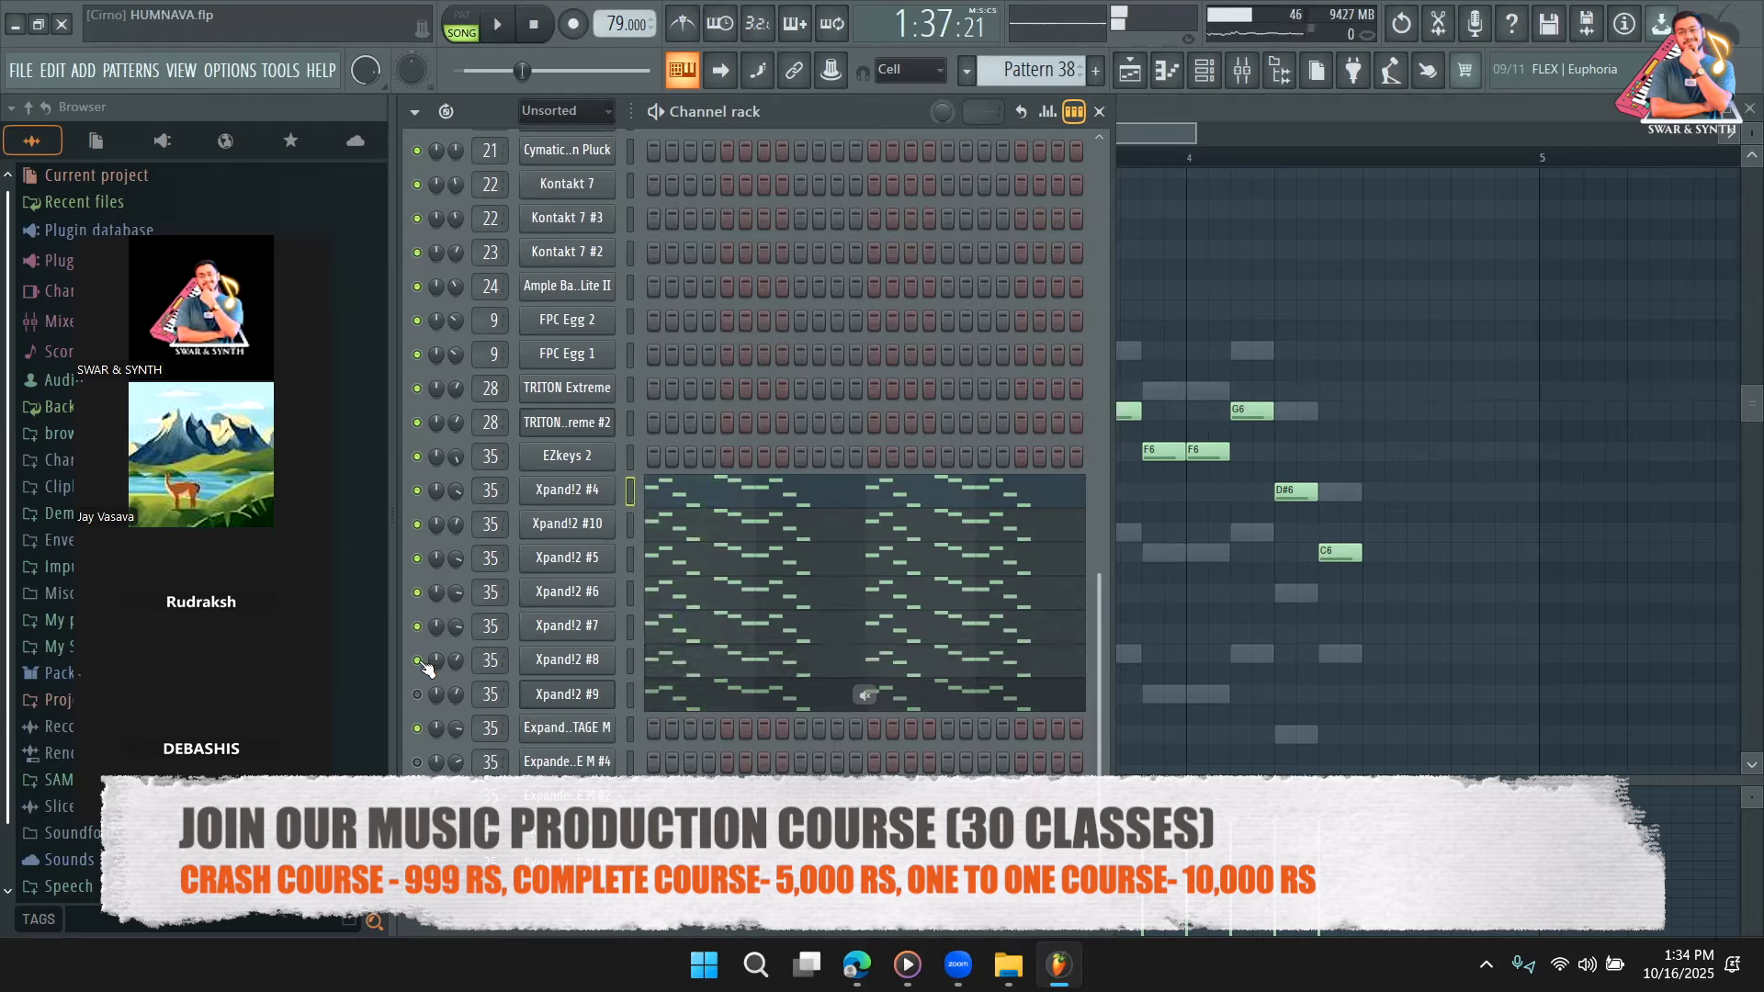
key(space)
Mute the other Xpand!2 layers to play Xpand!2 #8 by itself, and compare it with Xpand!2 #4 alone.
drag(417, 626, 423, 493)
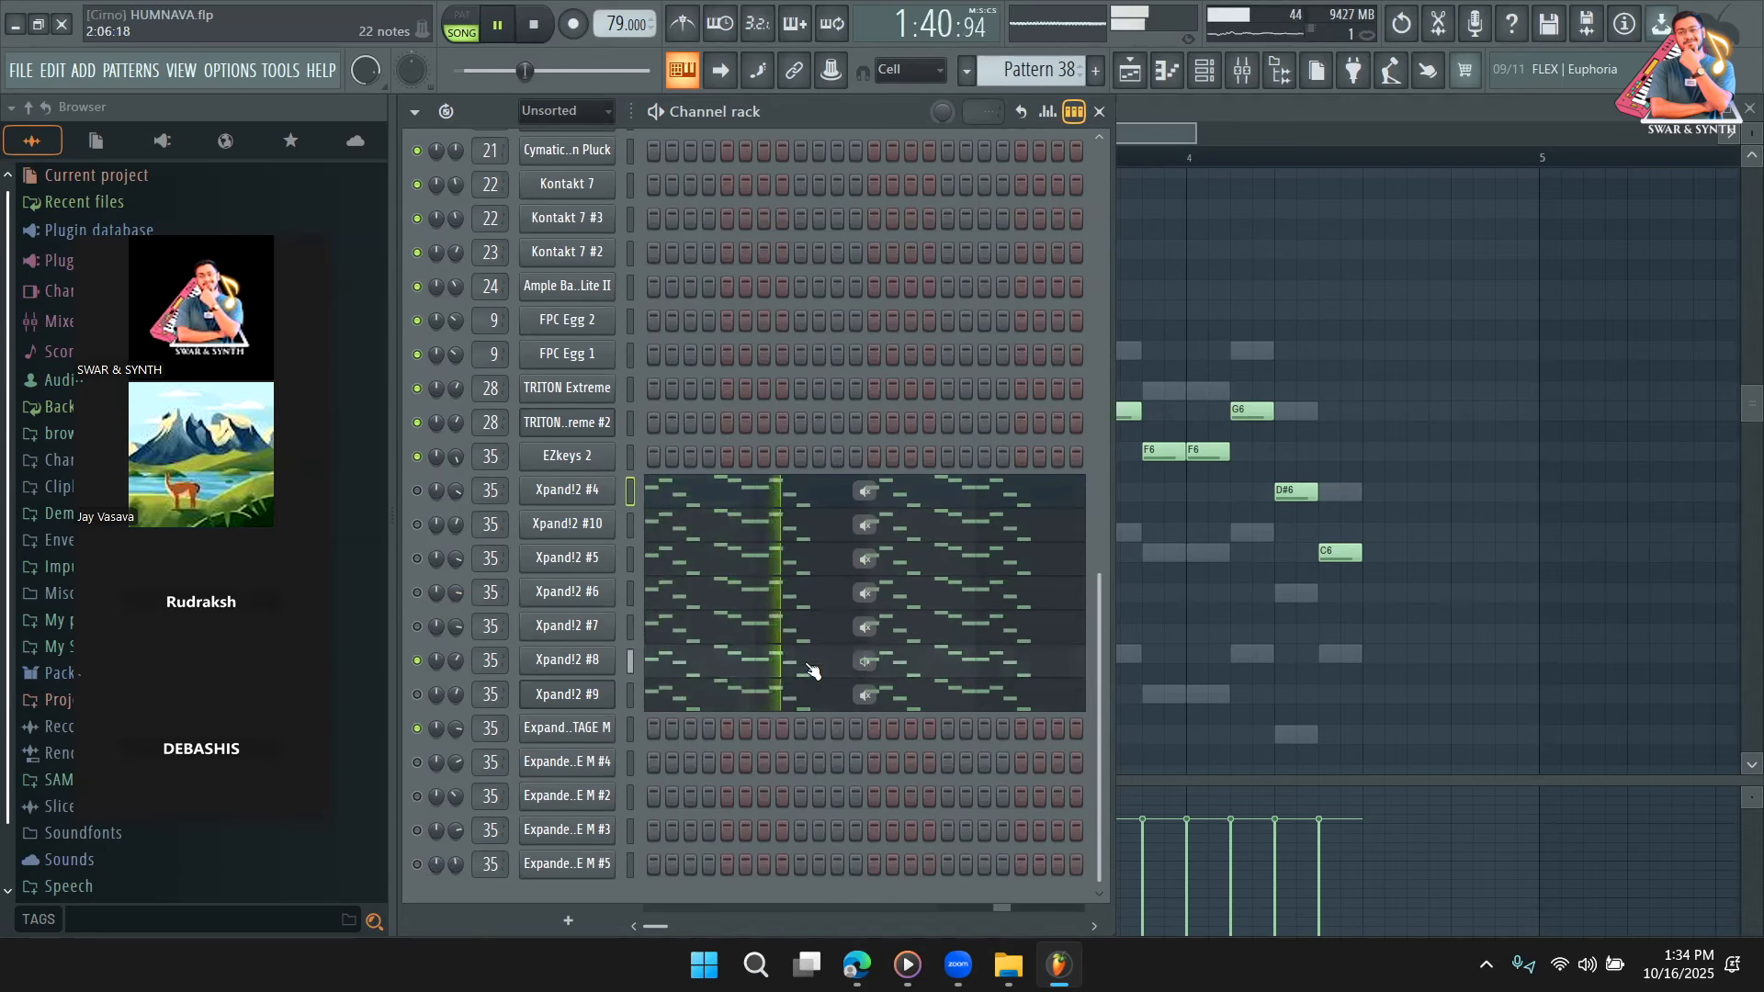
key(space)
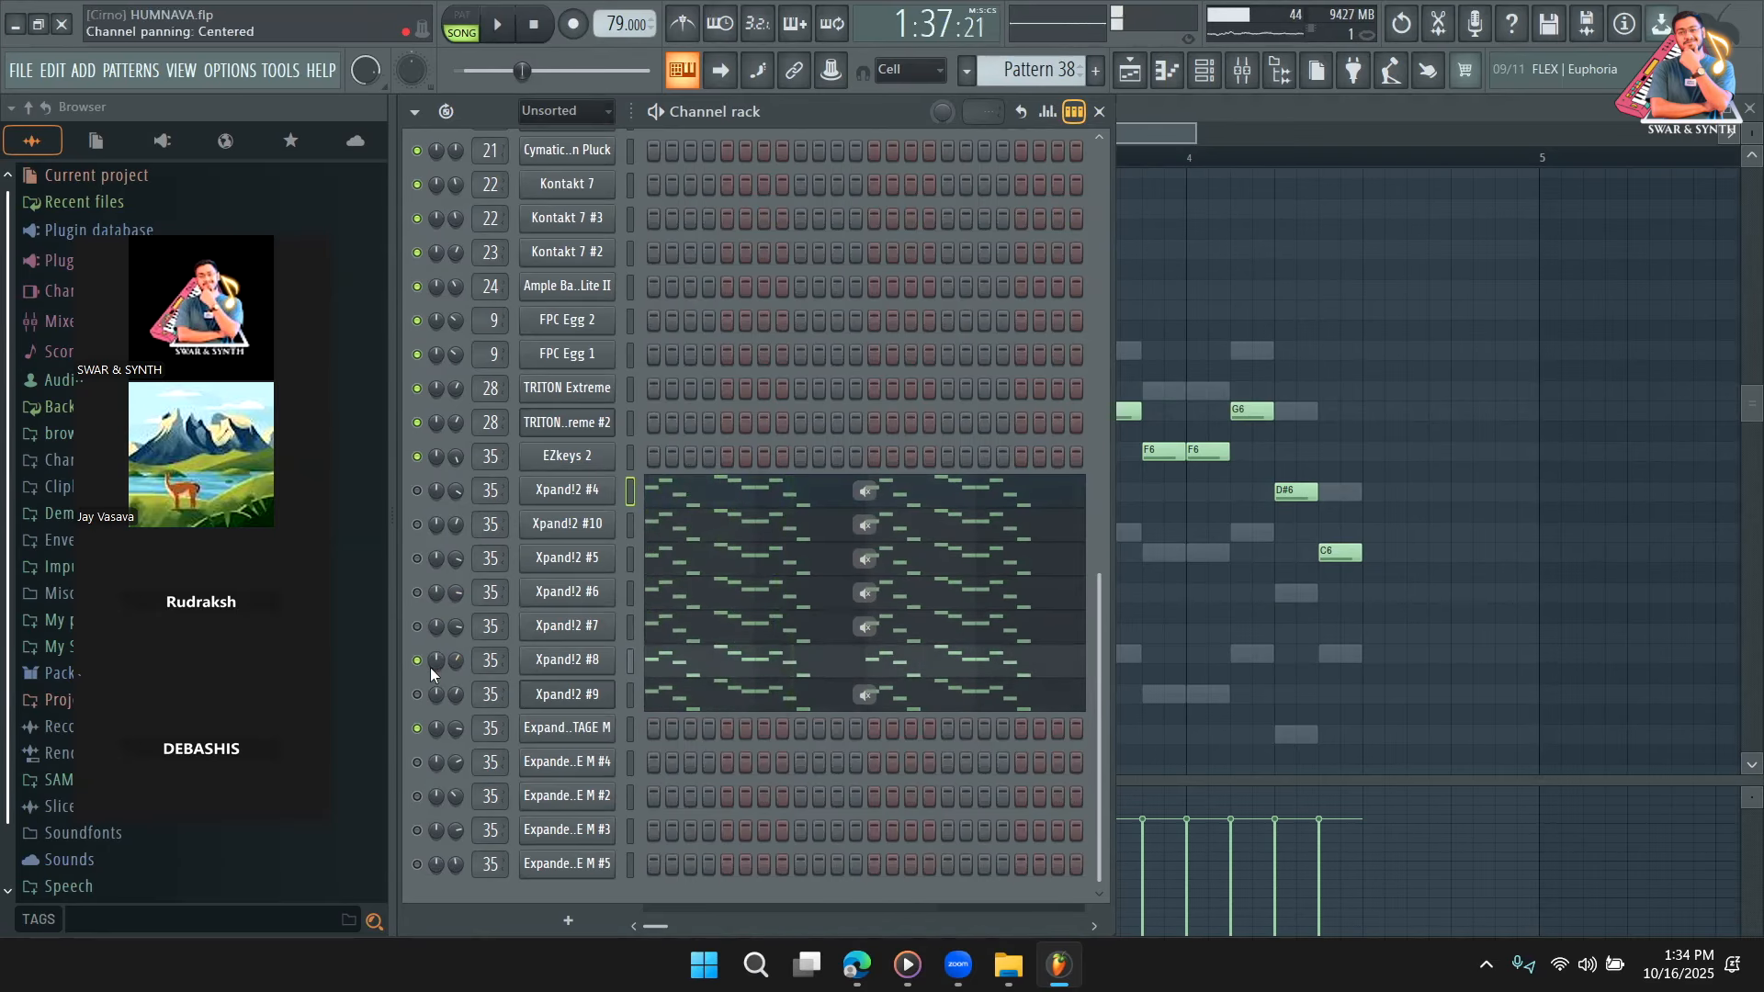
click(416, 490)
key(space)
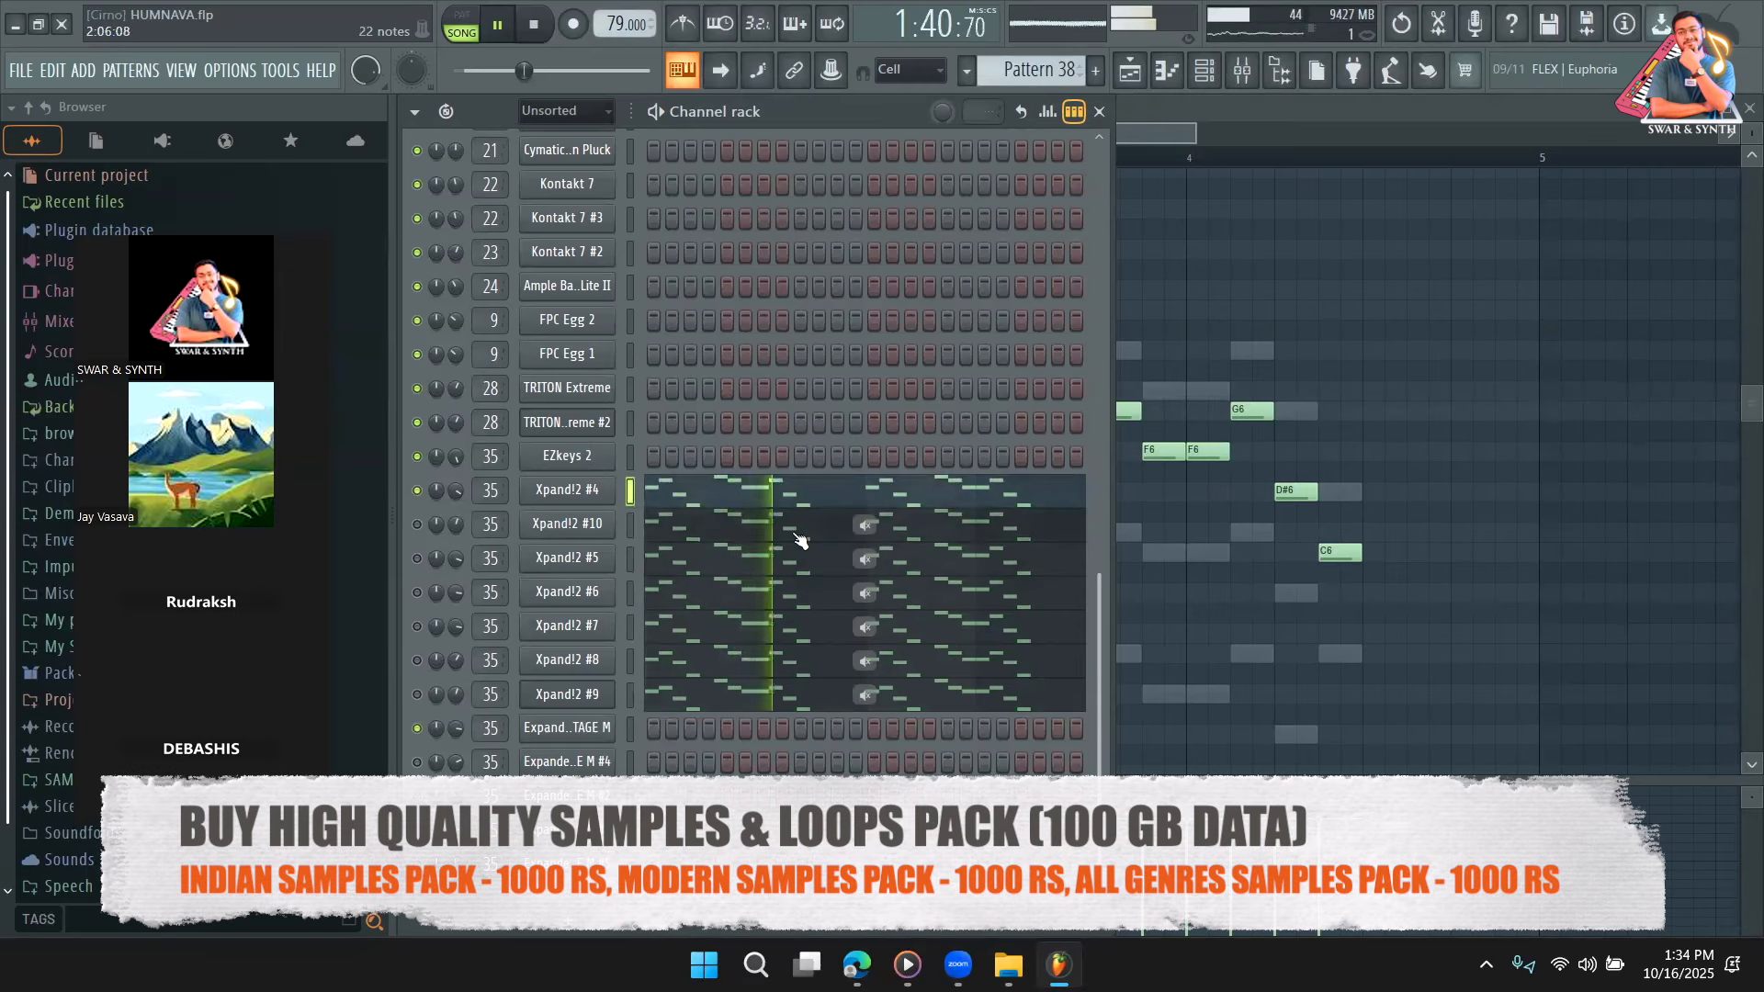
key(space)
Swap the active layer from Xpand!2 #4 back to Xpand!2 #8 and replay it alone.
click(417, 659)
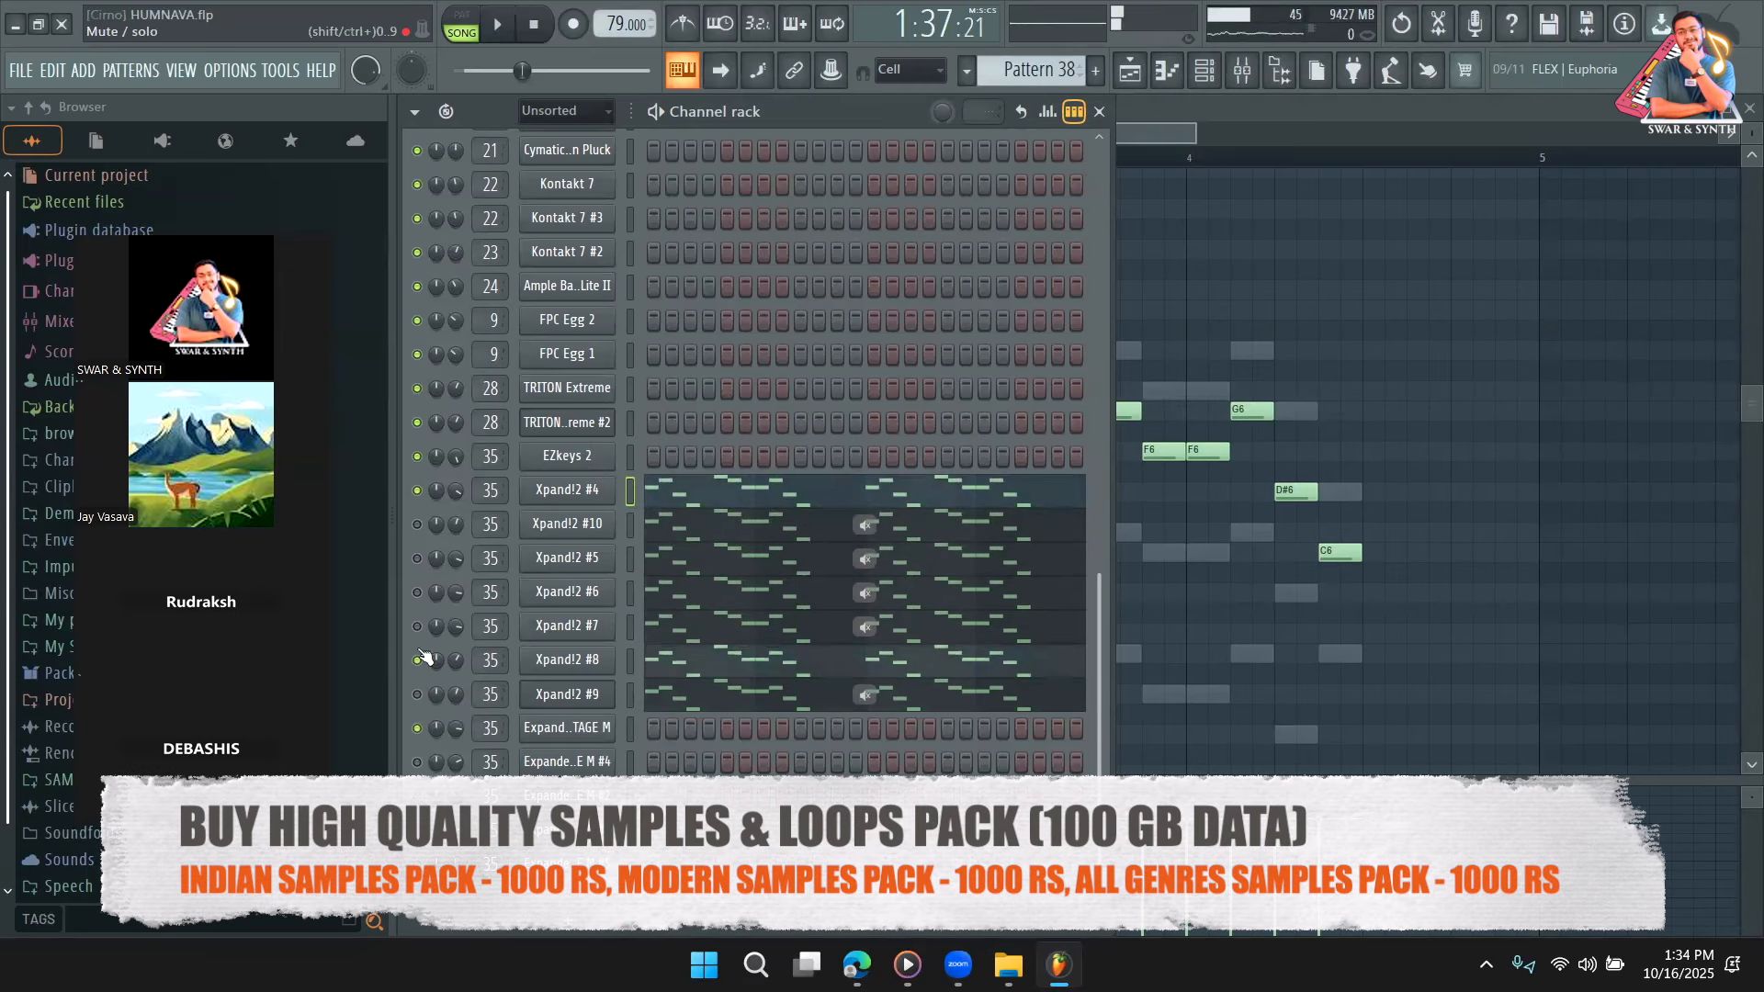
click(417, 494)
key(space)
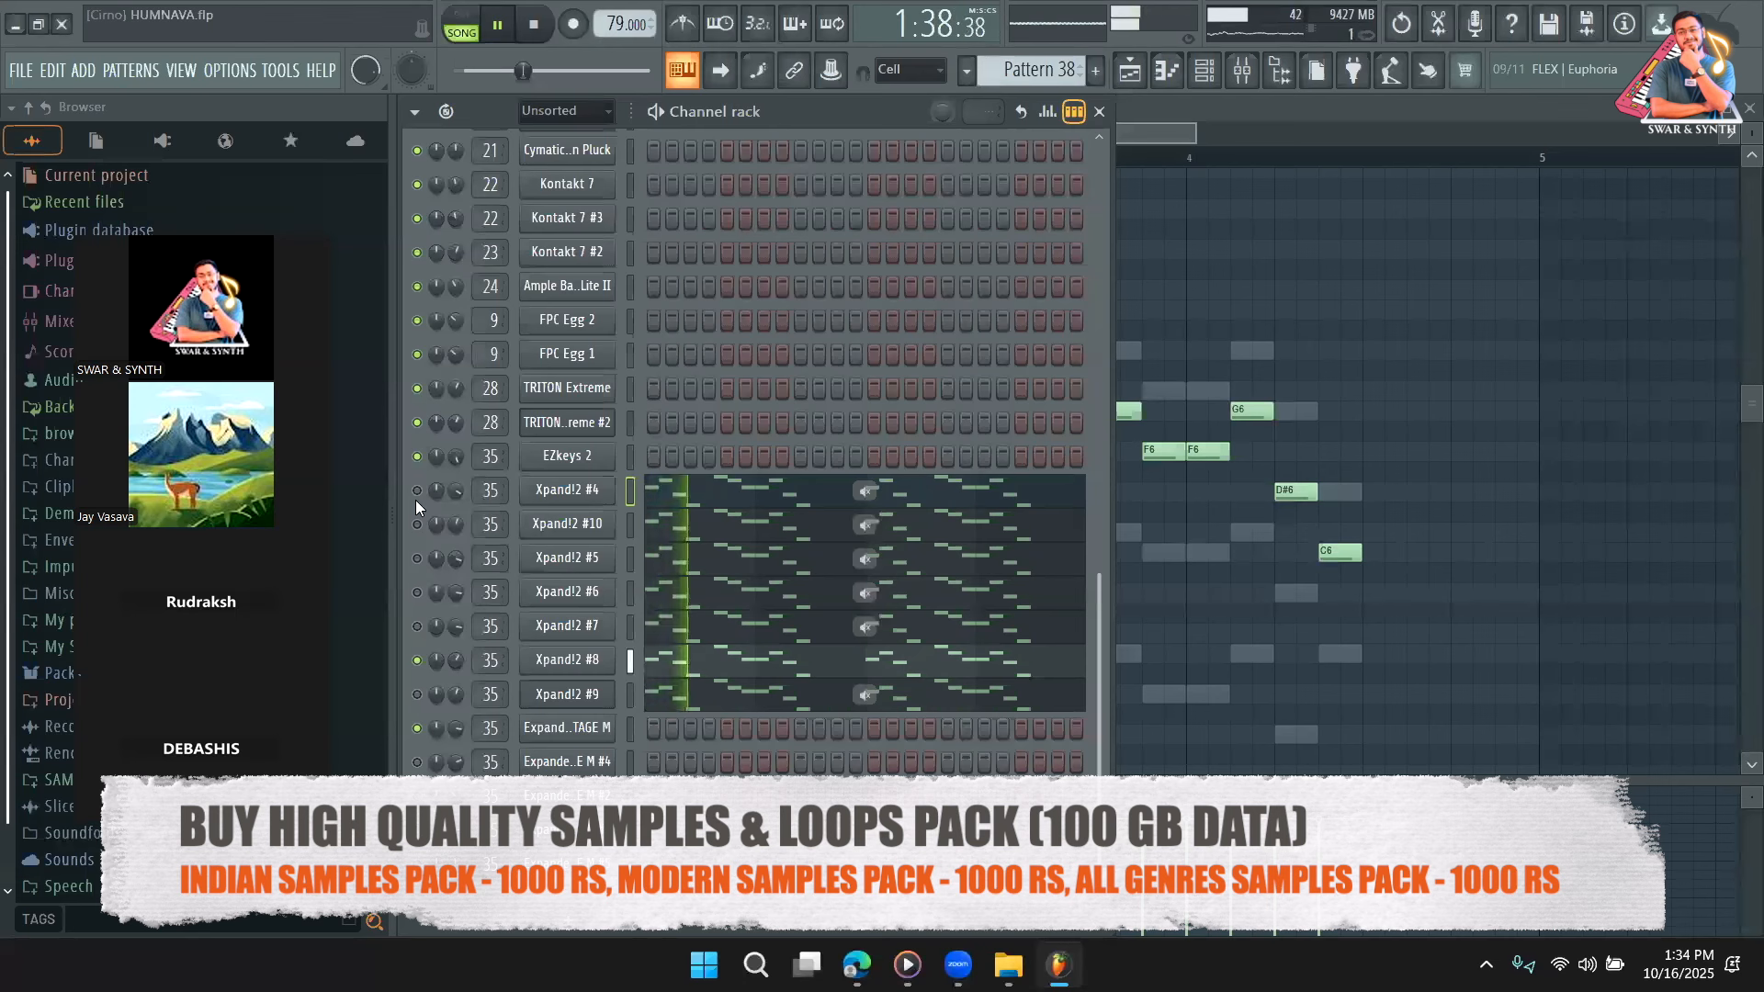
key(space)
Unmute Xpand!2 #4, #9, #7, #6, #5 and #10 during playback to hear all layers together.
click(418, 492)
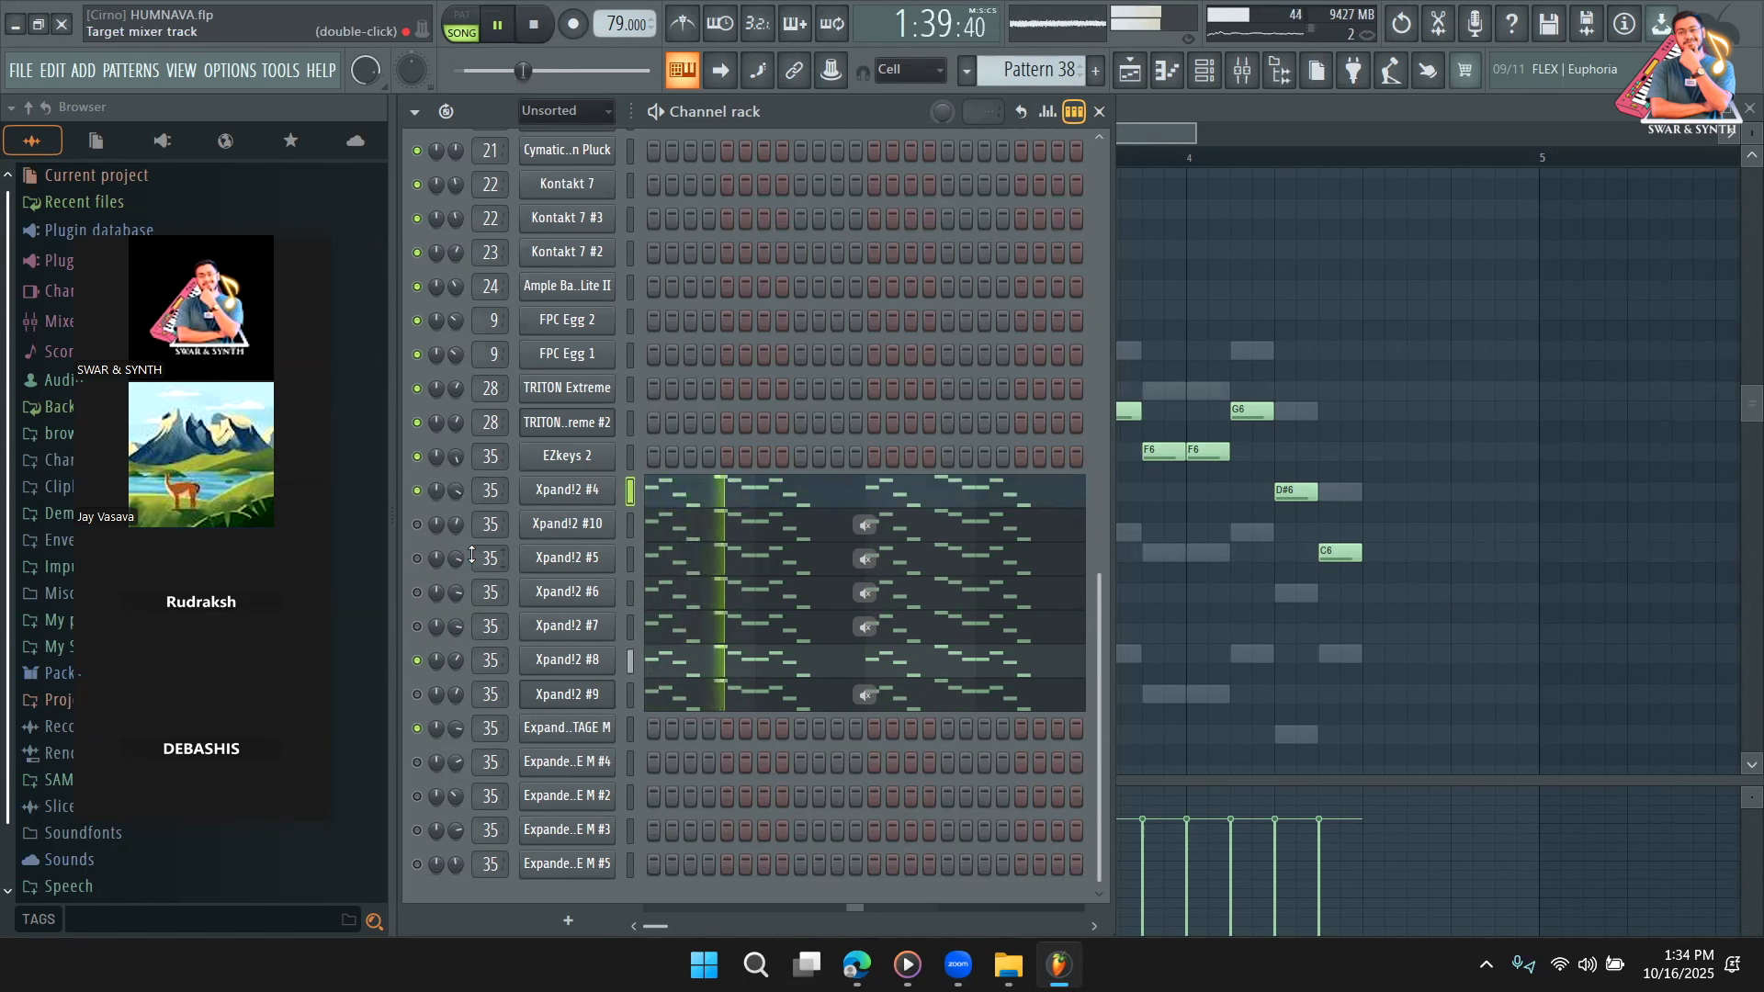
click(418, 696)
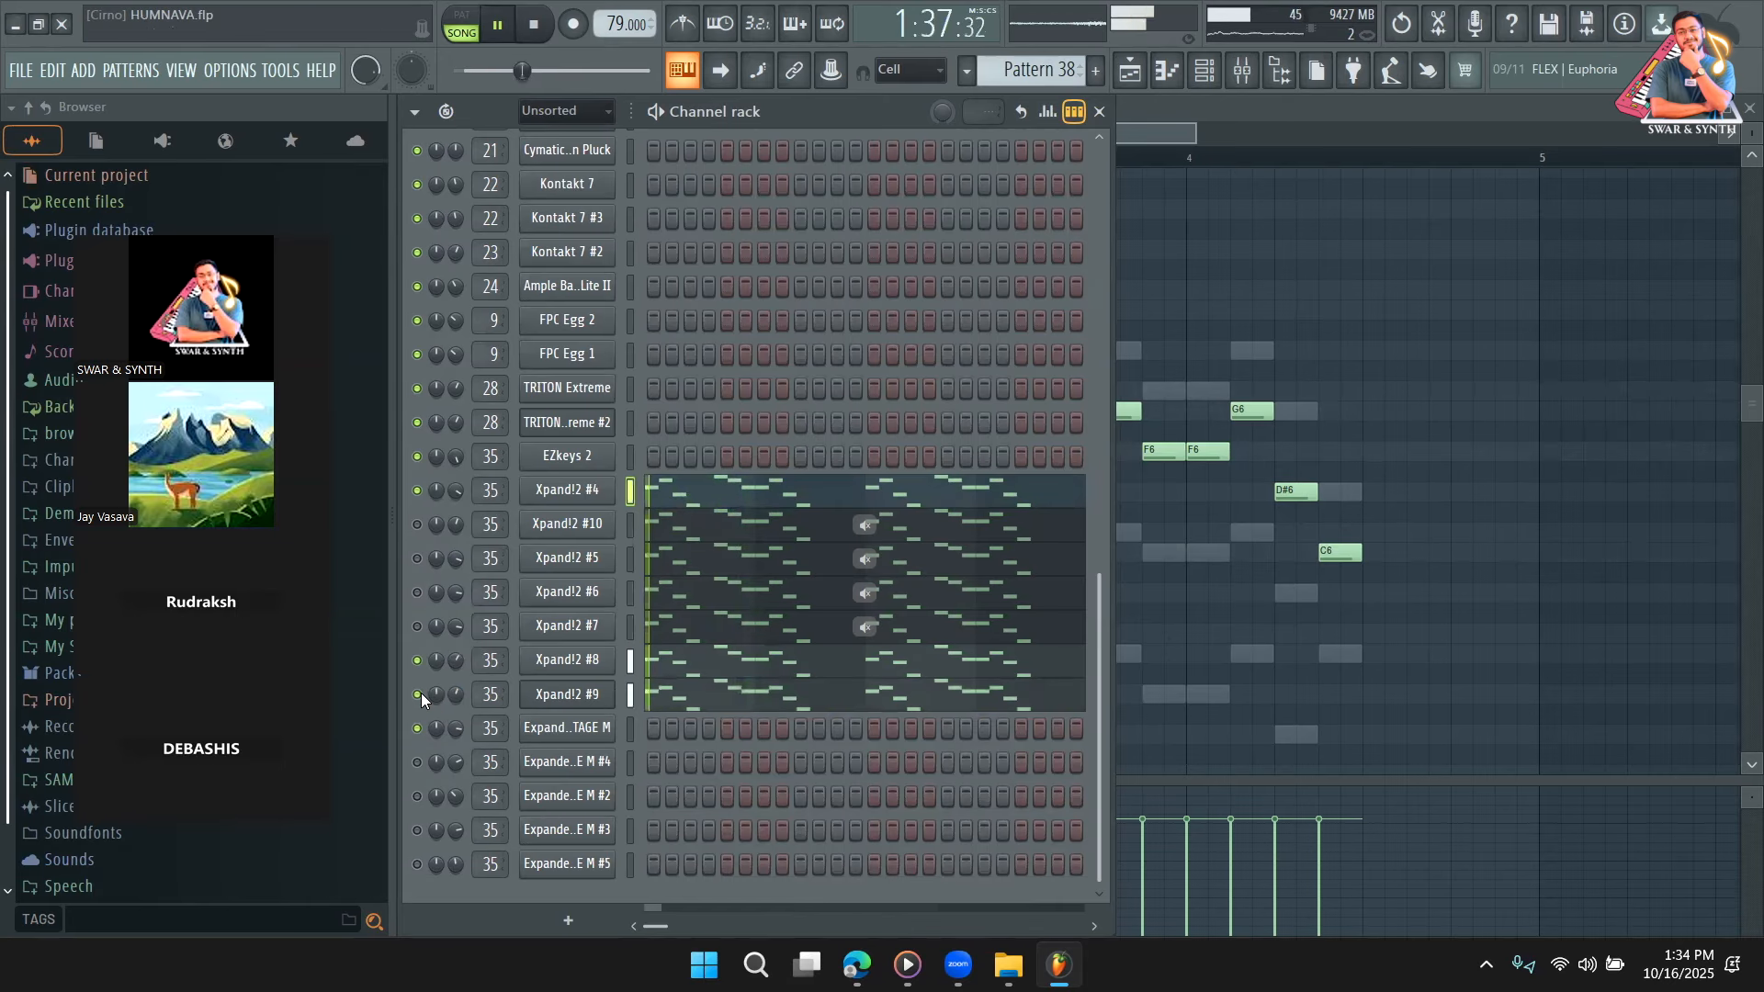
click(417, 627)
click(418, 592)
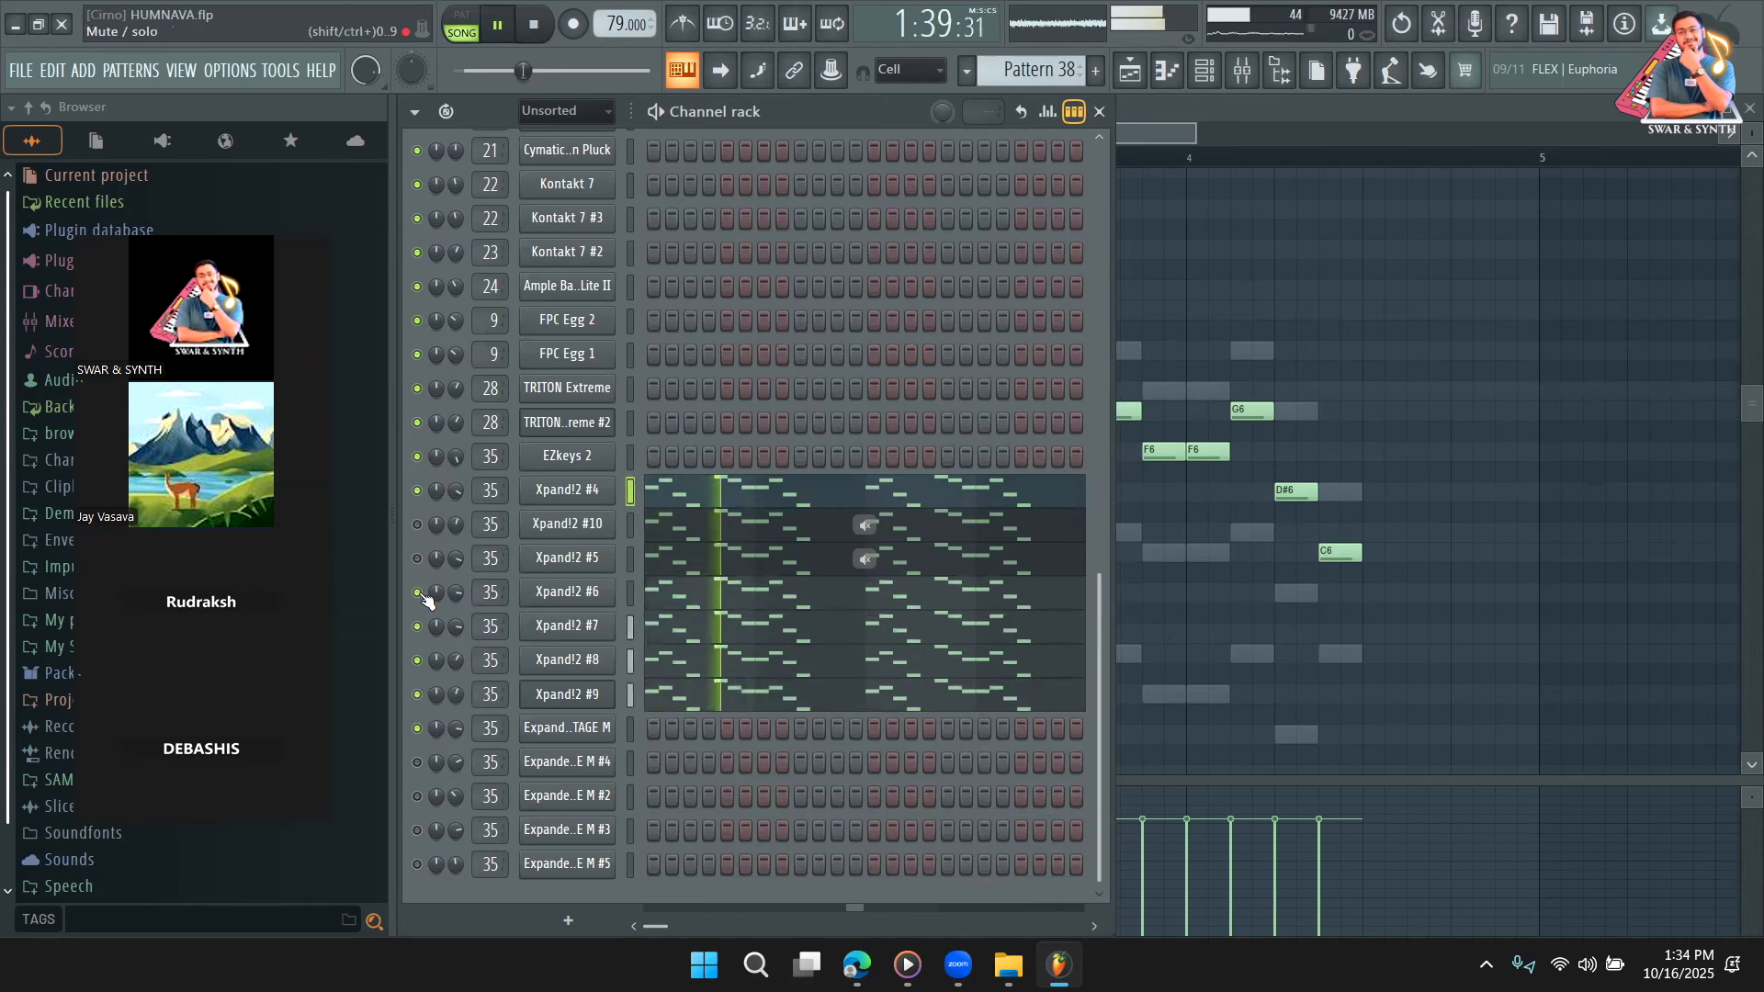
click(418, 558)
click(418, 525)
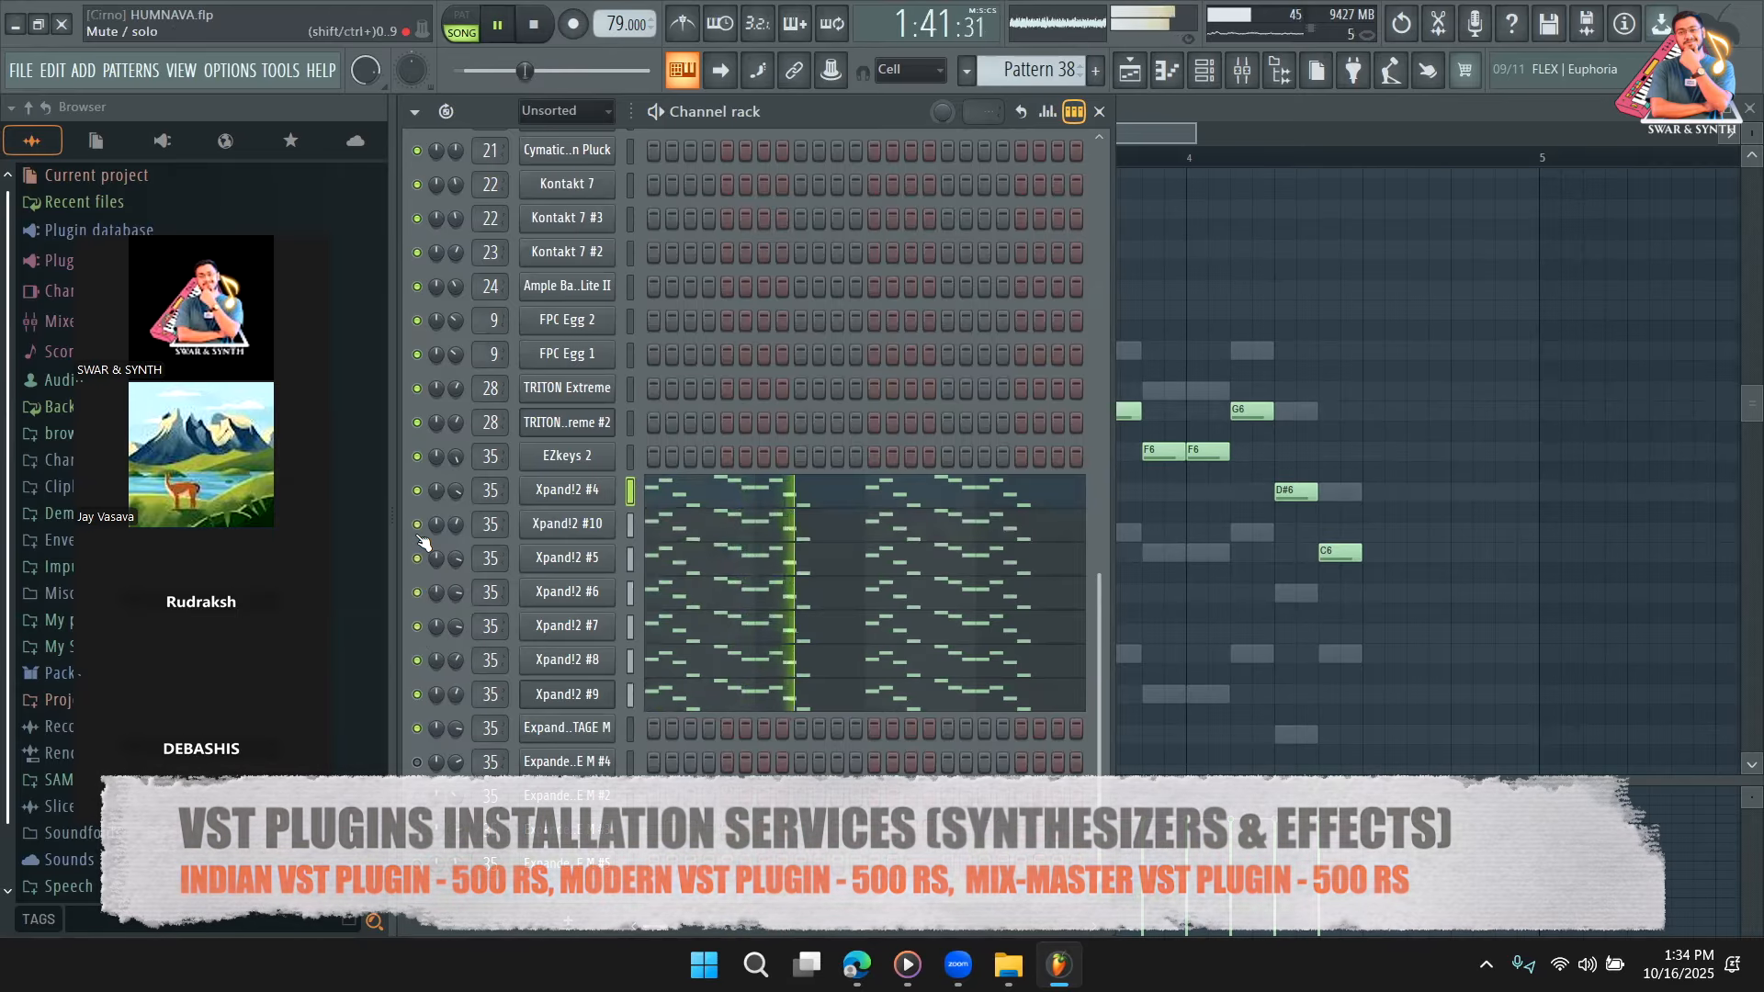
key(space)
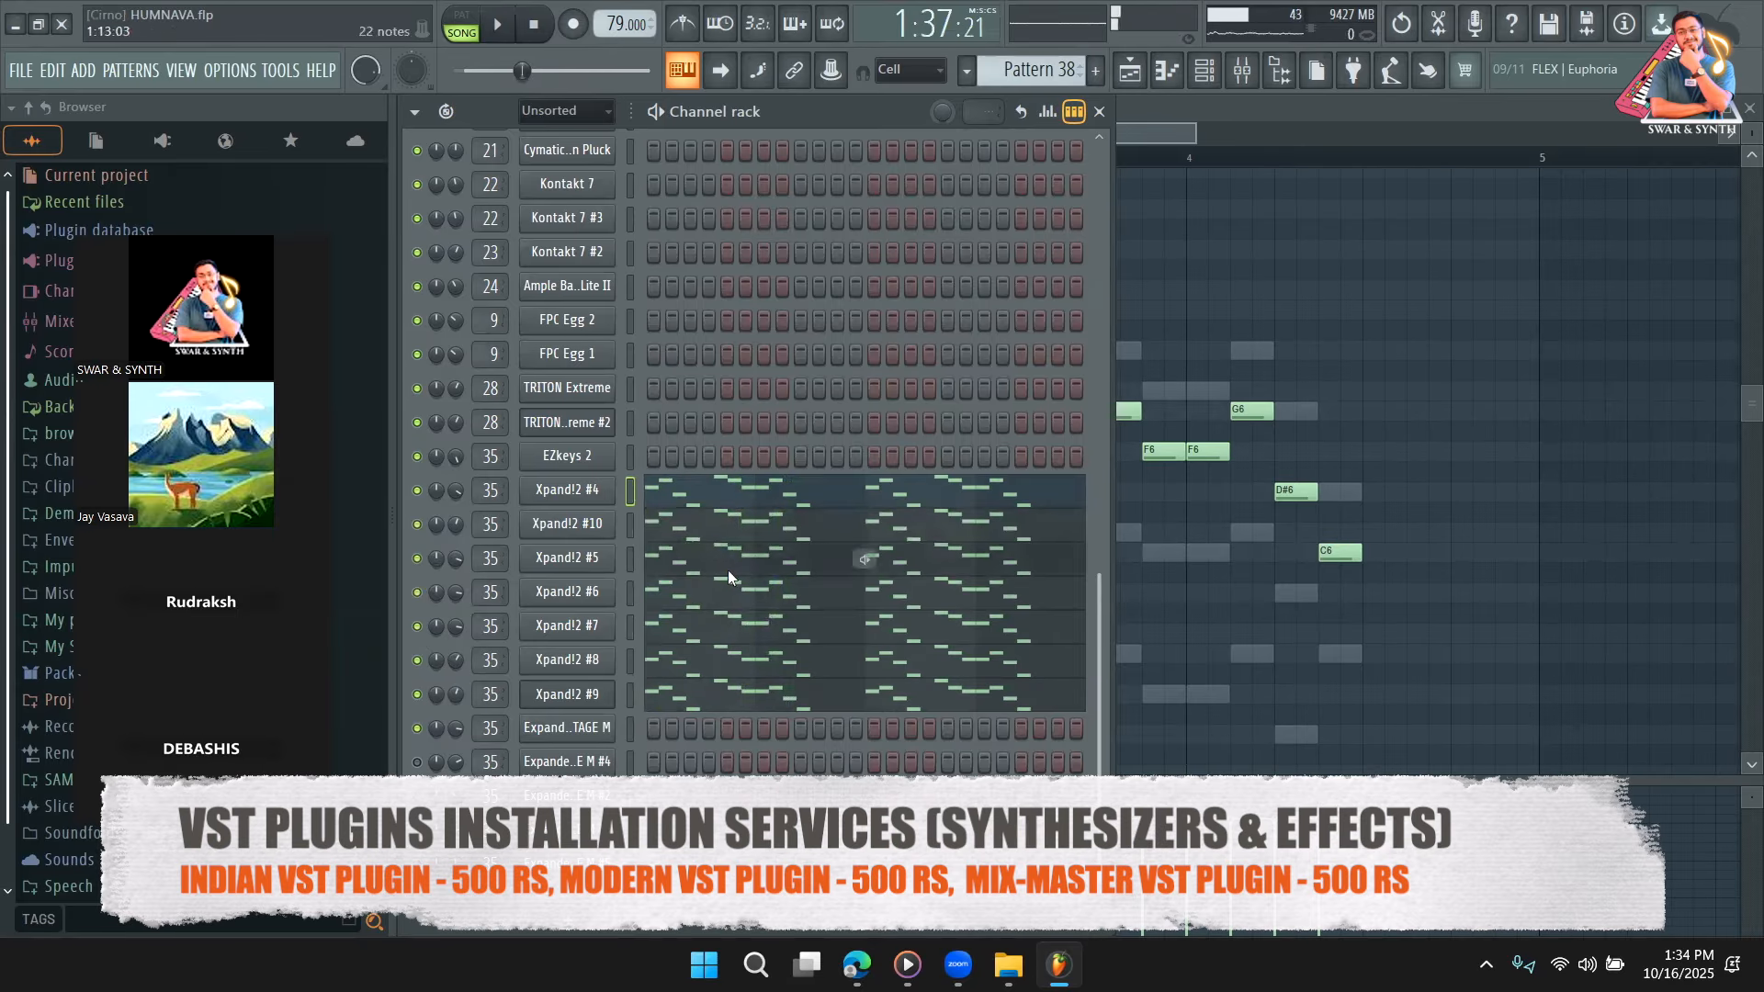
Open the playlist and play the full arrangement from bar 31 through the Pattern 38 section on Track 19.
click(1128, 83)
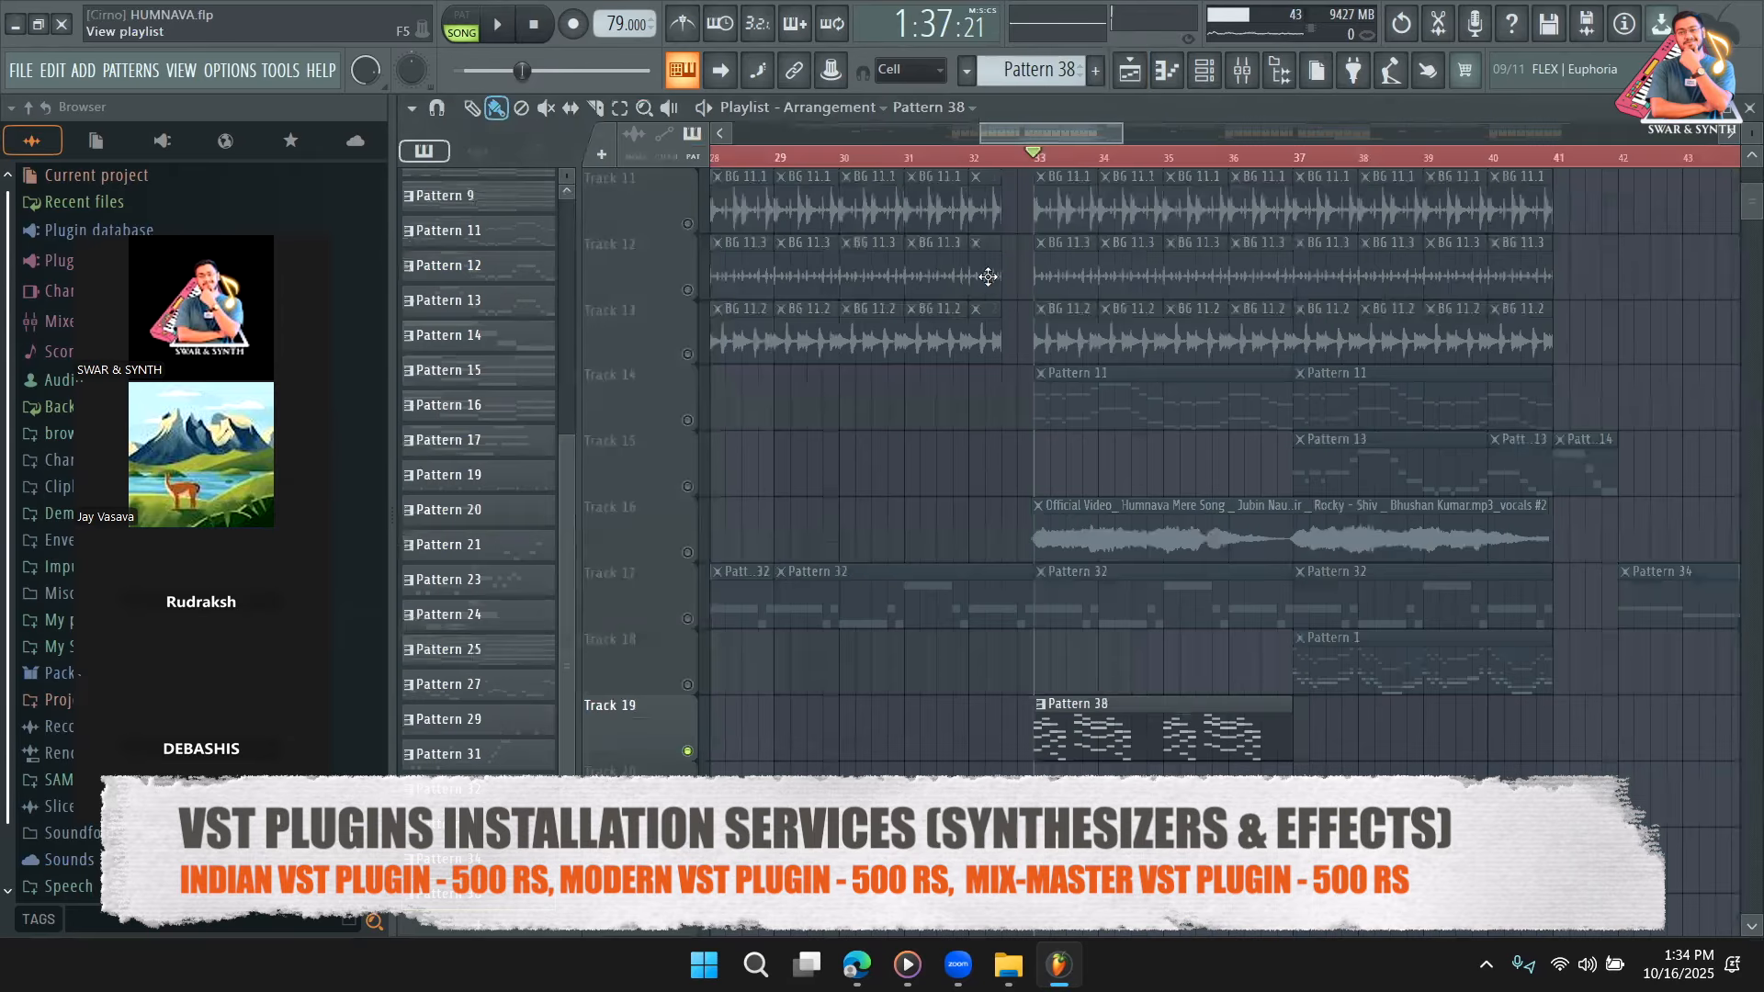
scroll(855, 551, up, 7)
click(955, 154)
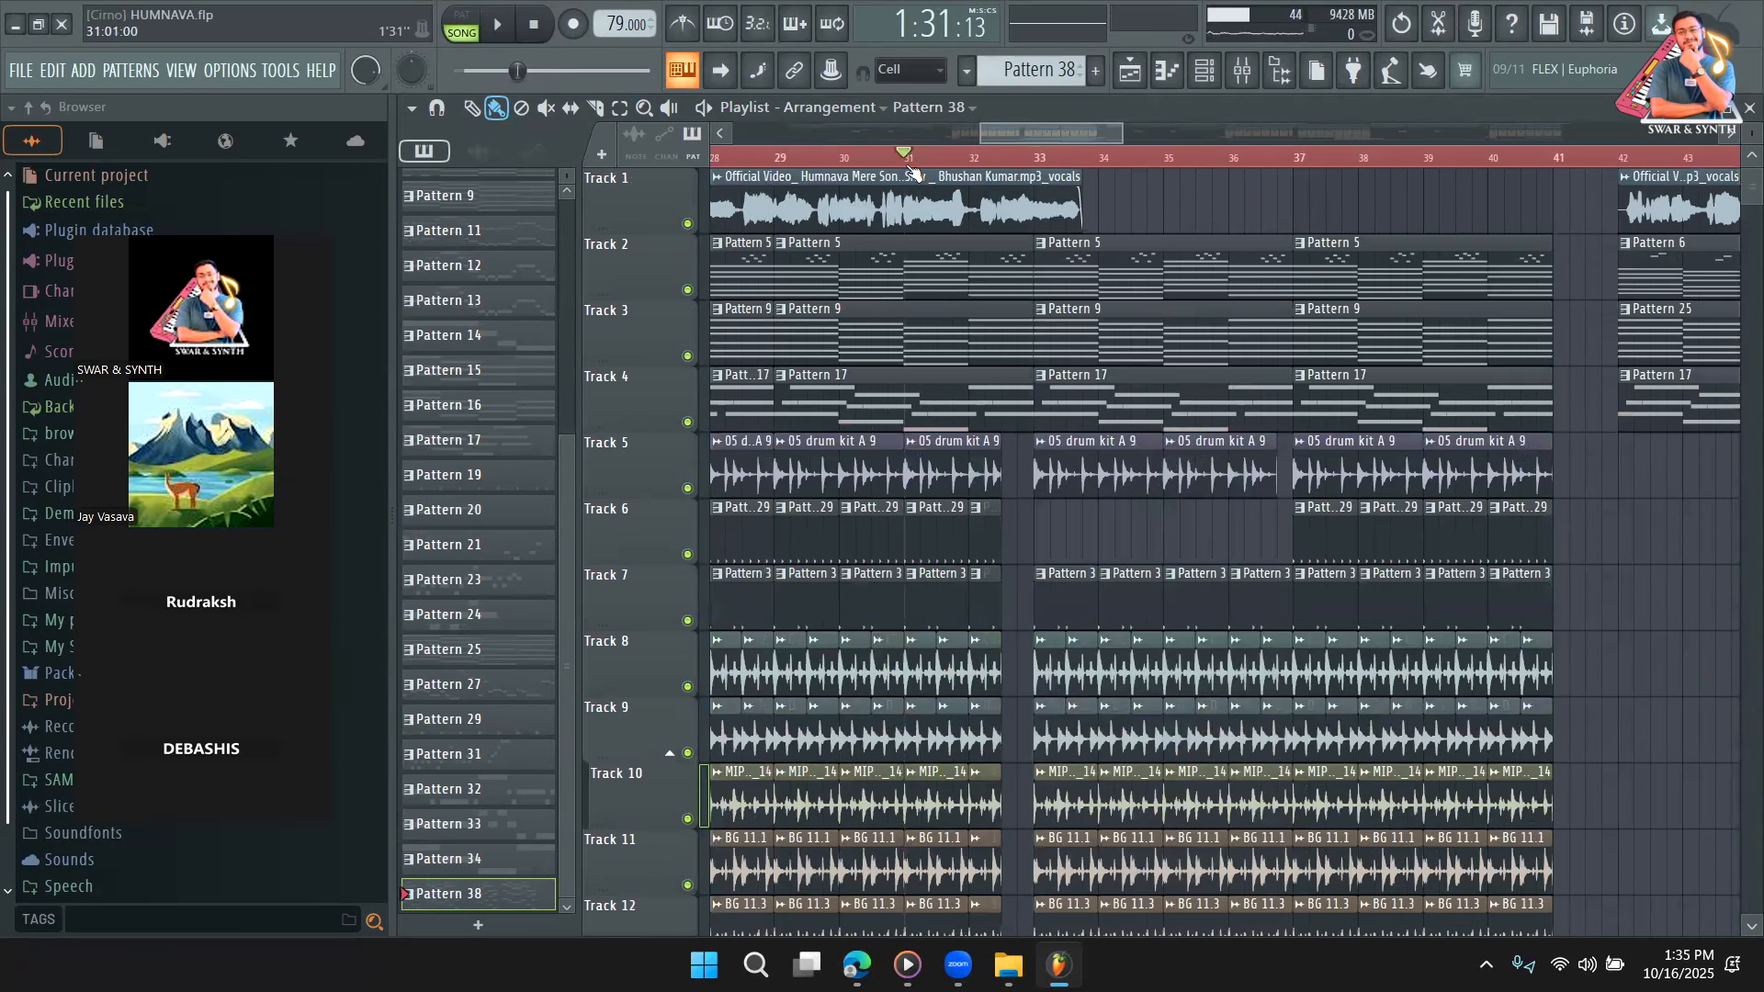
key(space)
scroll(1114, 512, down, 5)
scroll(1115, 512, down, 4)
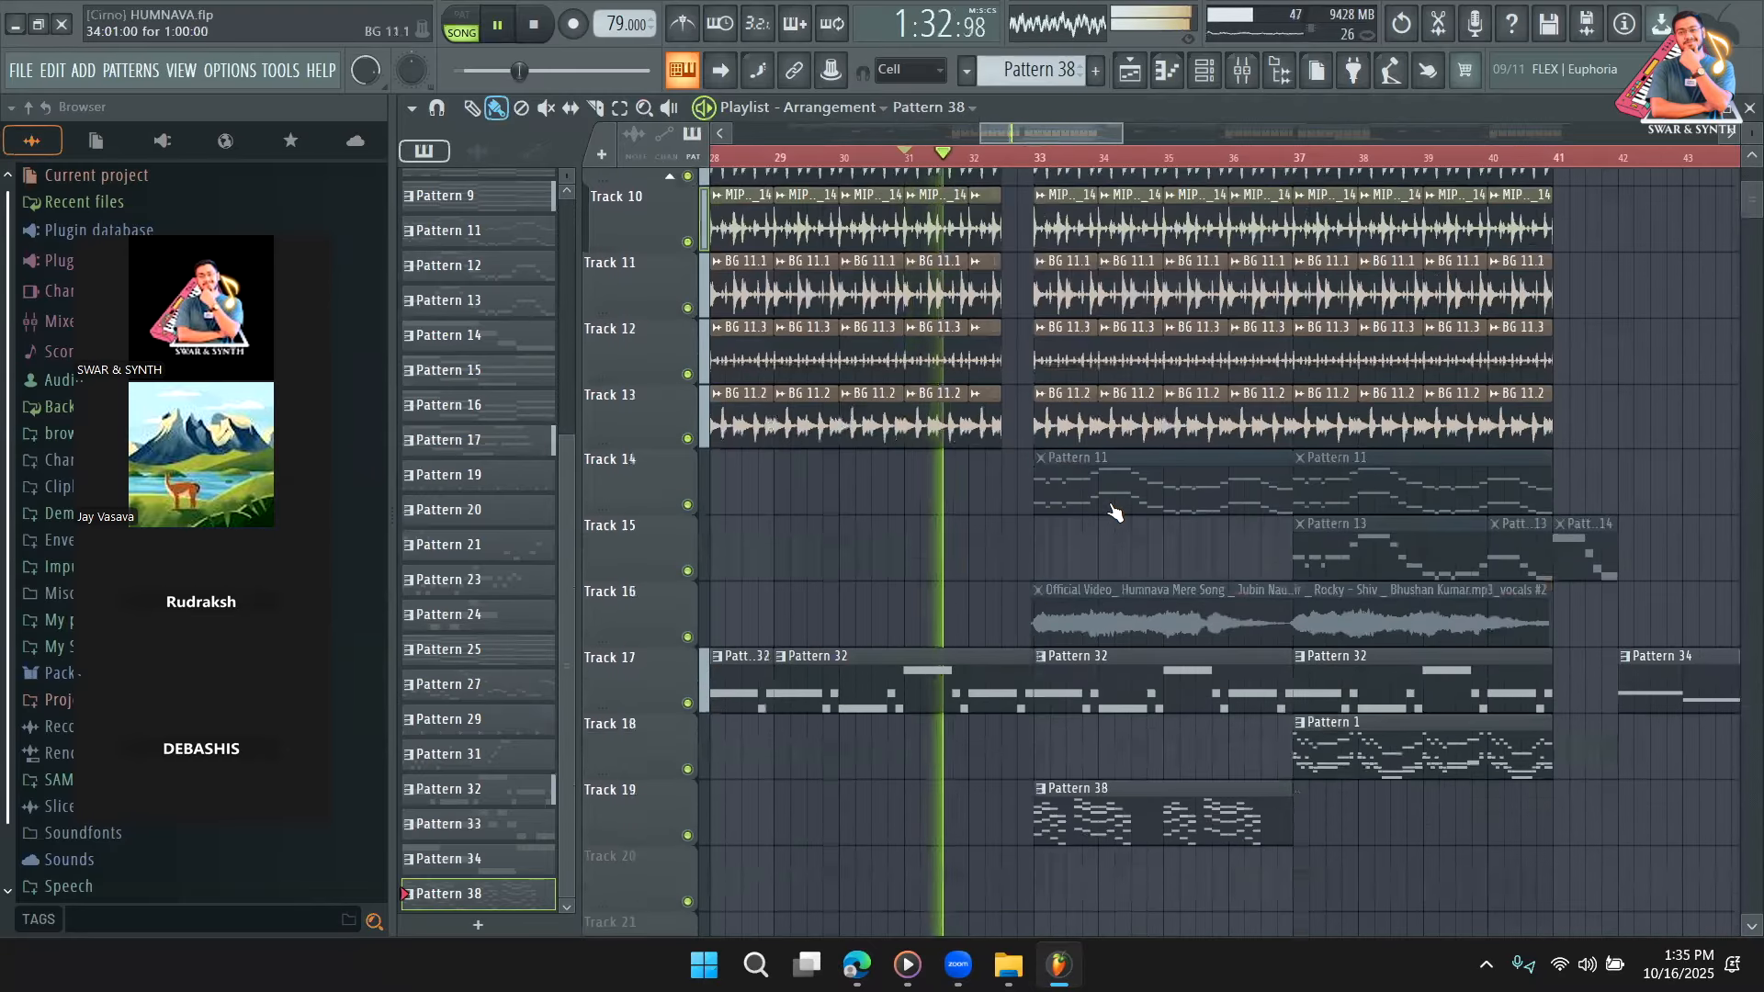
drag(1073, 134, 1082, 134)
scroll(1180, 549, up, 1)
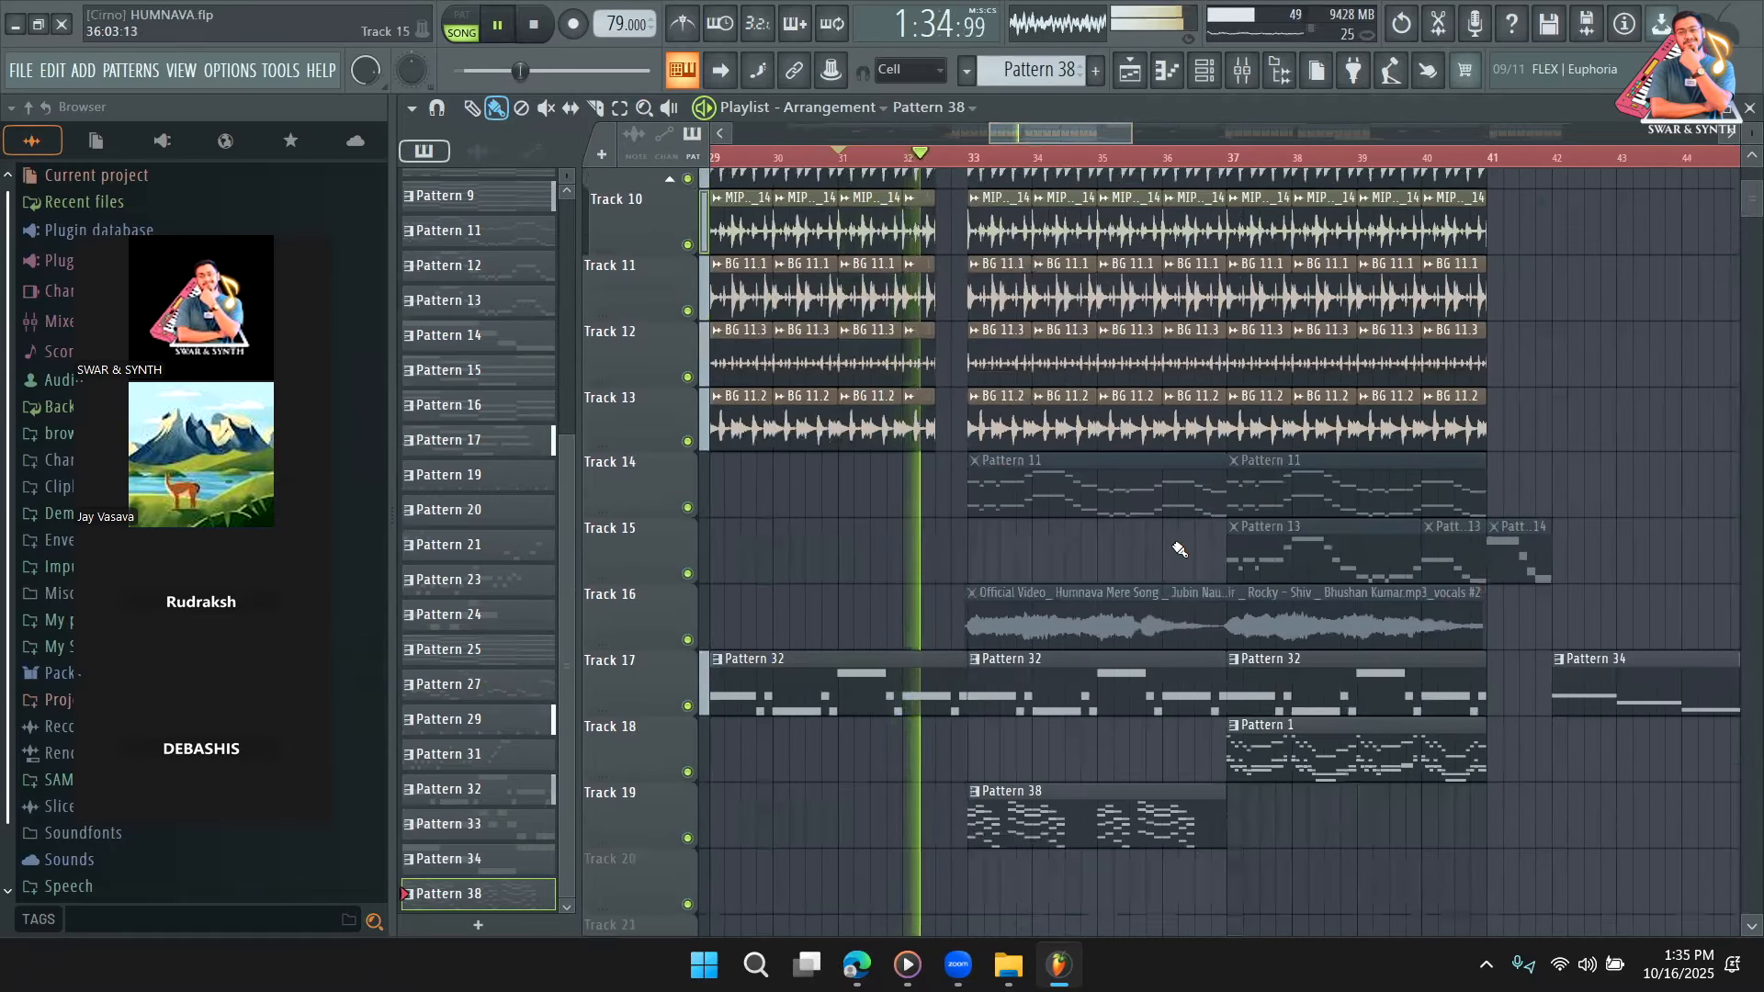
scroll(1180, 549, up, 1)
scroll(1179, 549, down, 4)
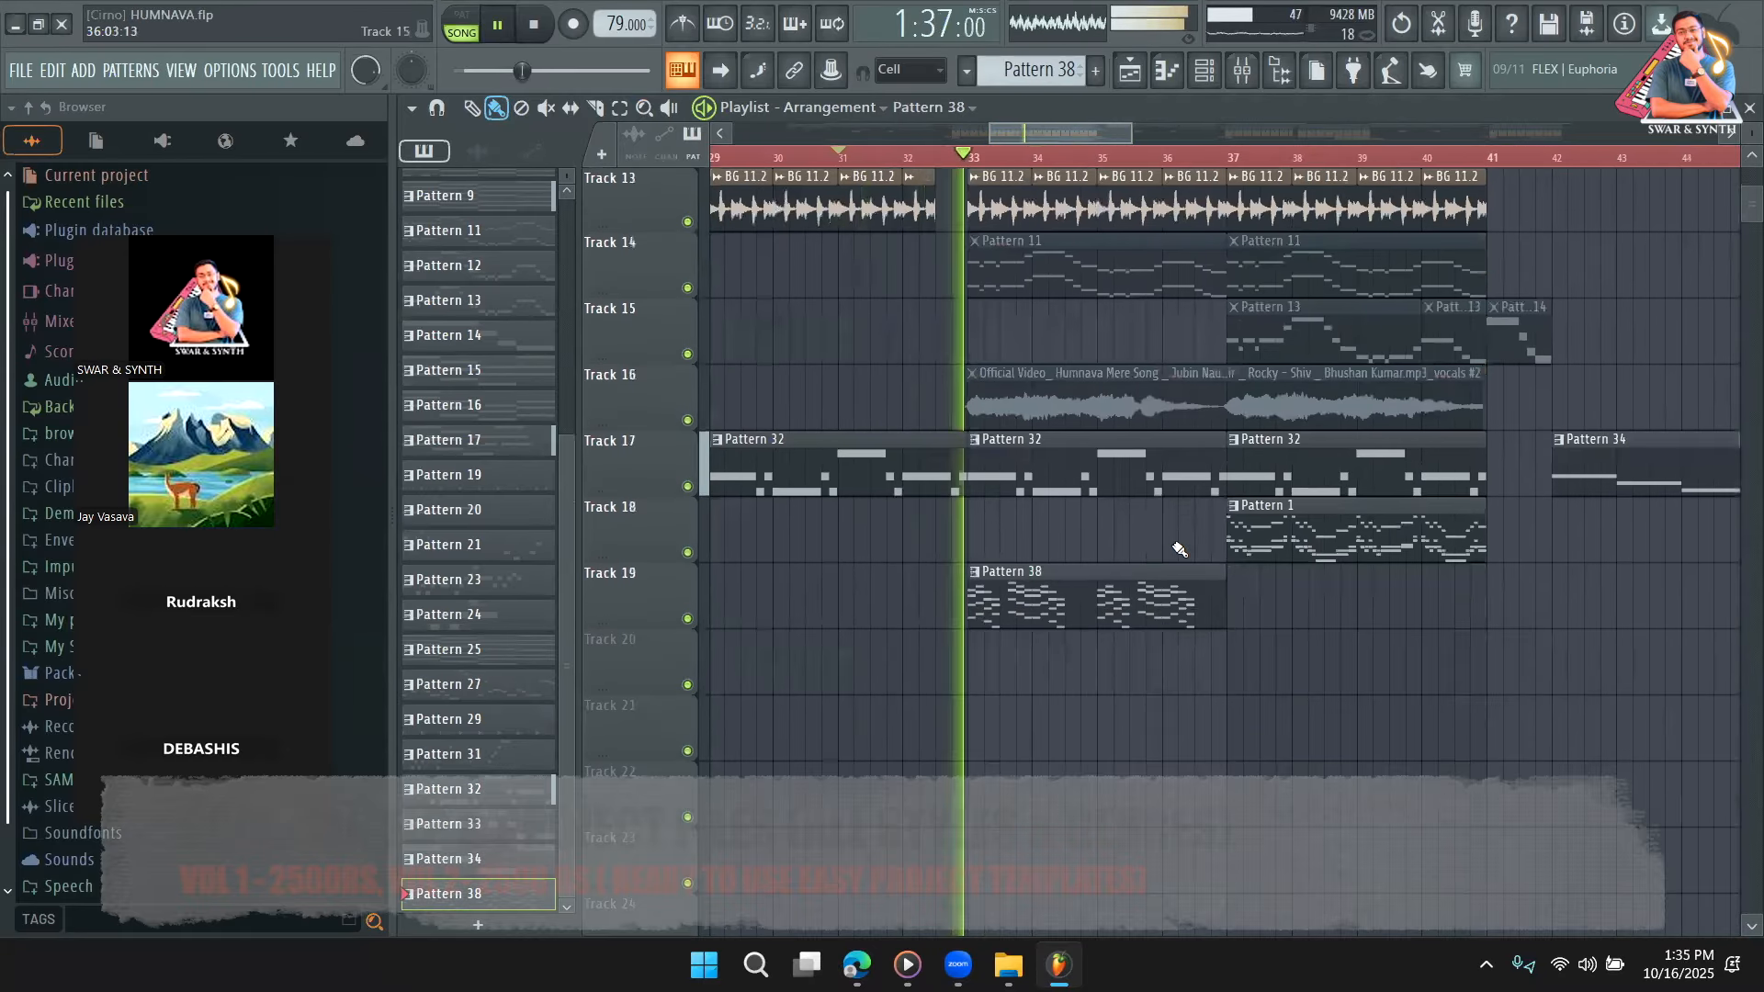
scroll(1104, 640, up, 2)
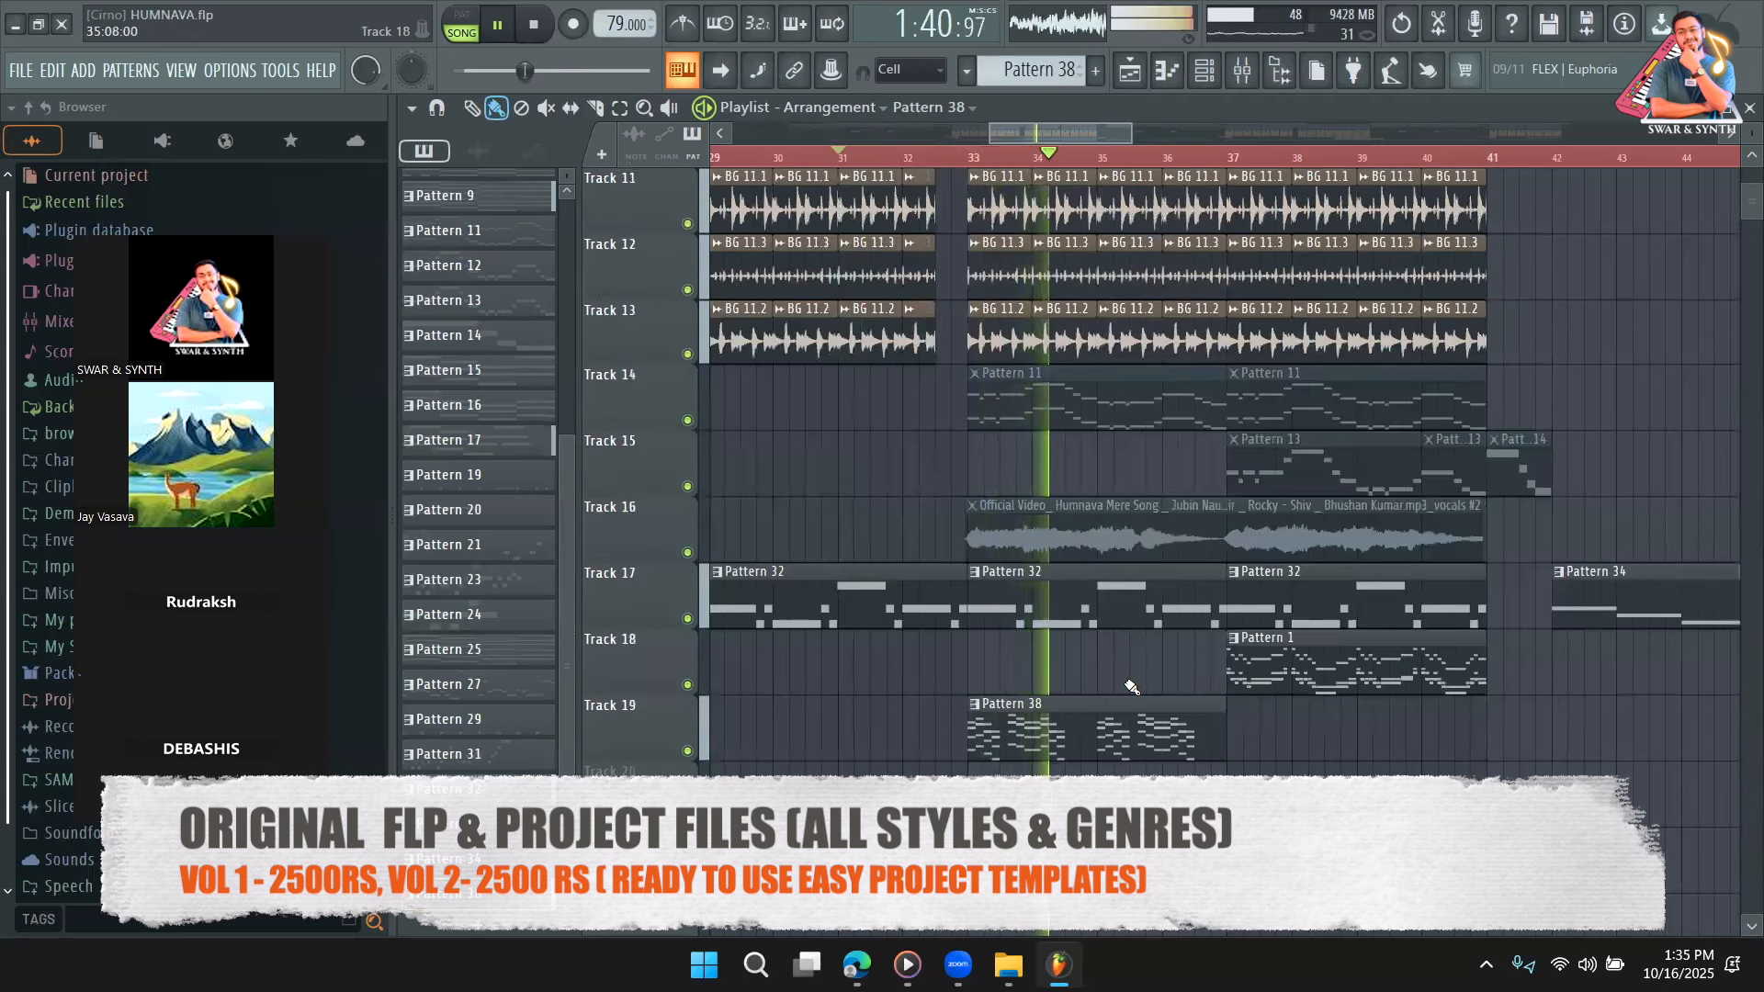
scroll(1131, 687, down, 2)
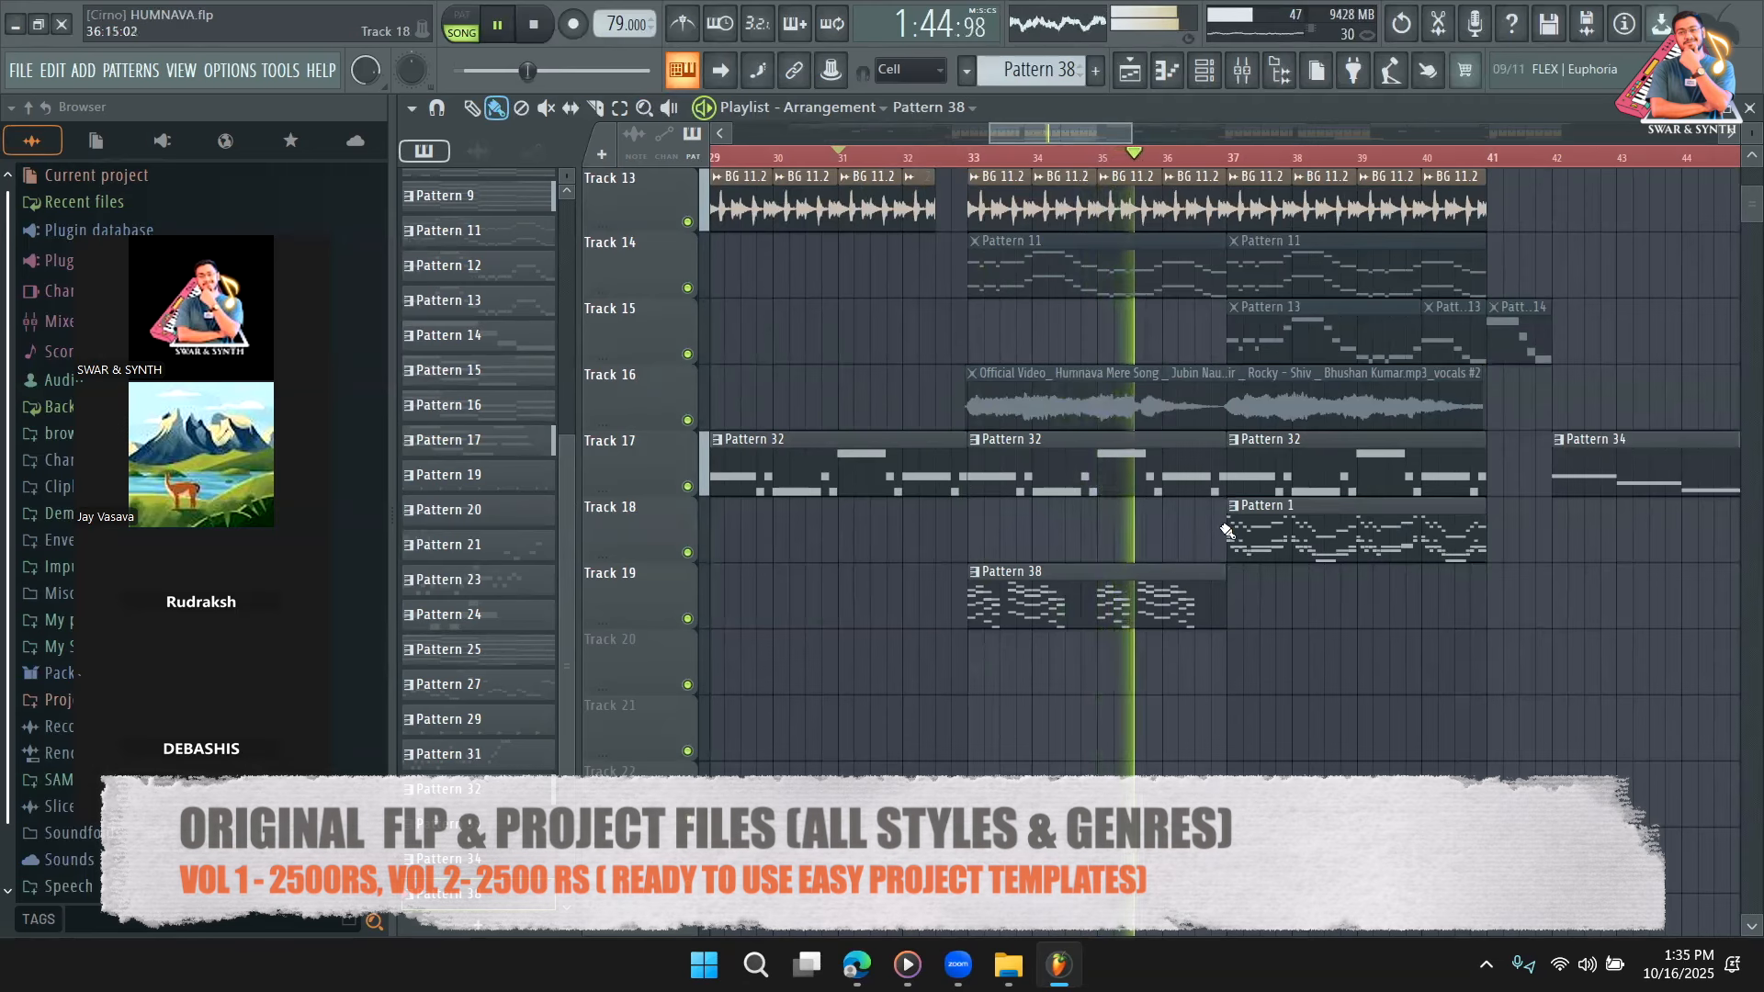
key(space)
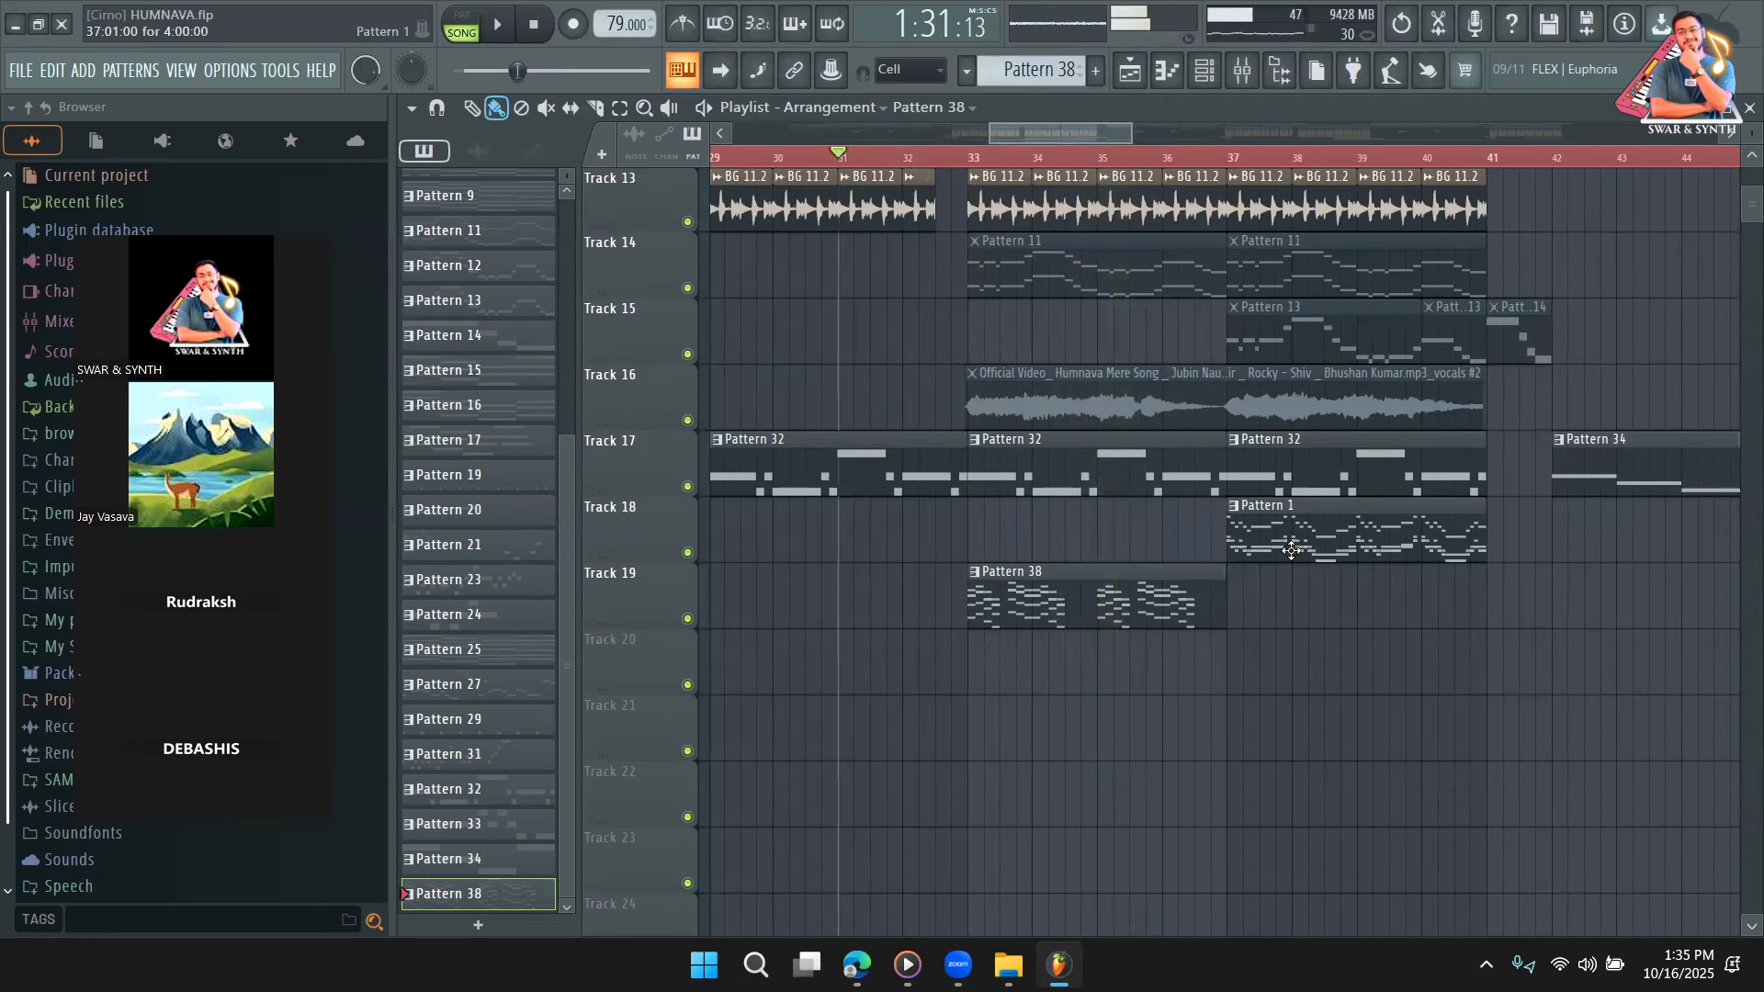
Place the playhead at bar 37, open Pattern 1 with its channel rack, and play its first Expanded Softsynth layer.
click(1229, 530)
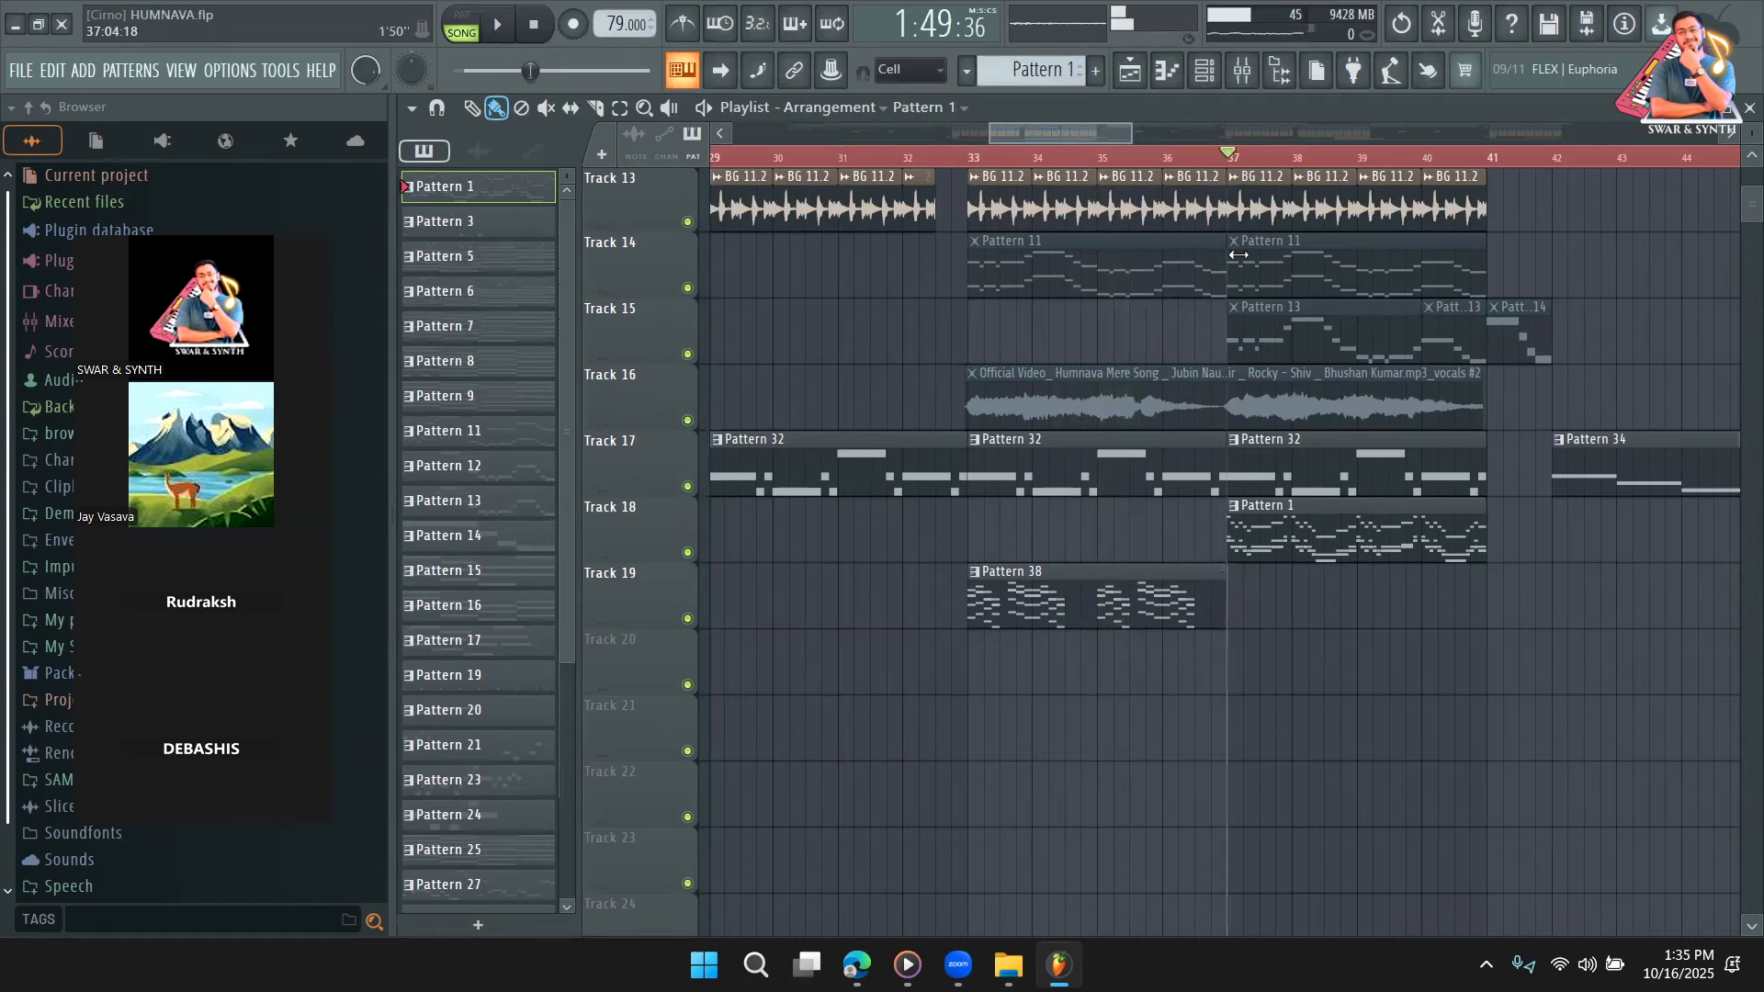
double_click(1269, 512)
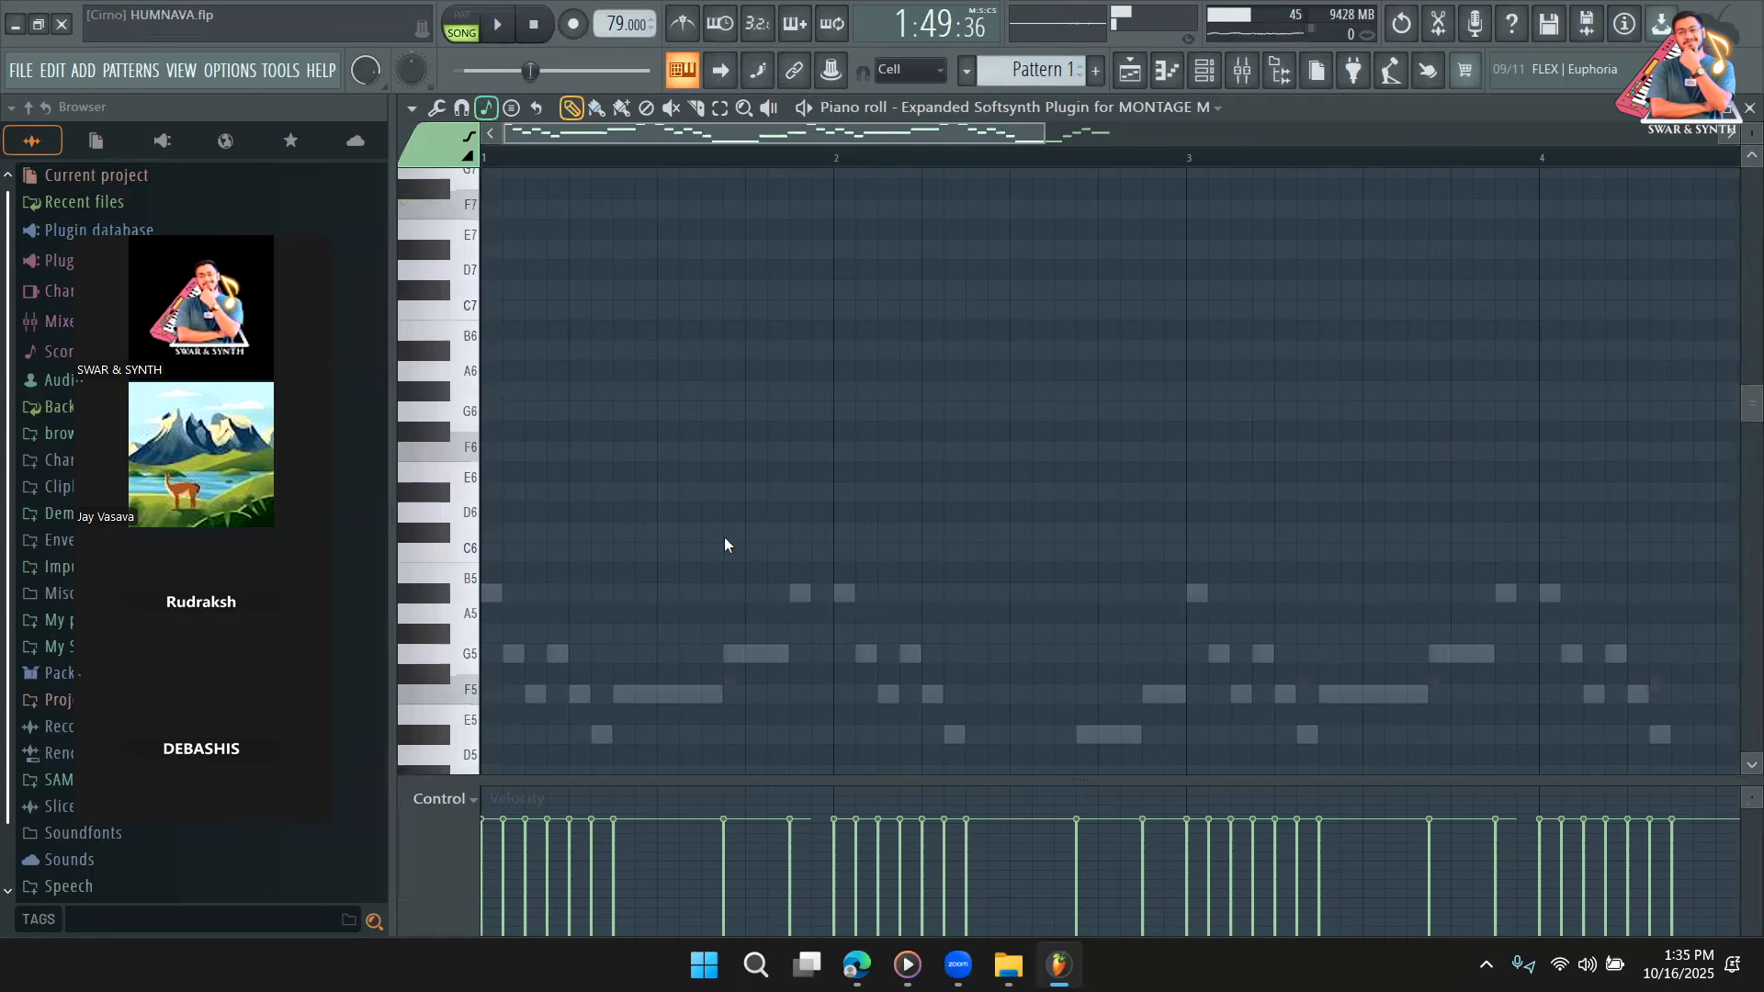
click(1205, 72)
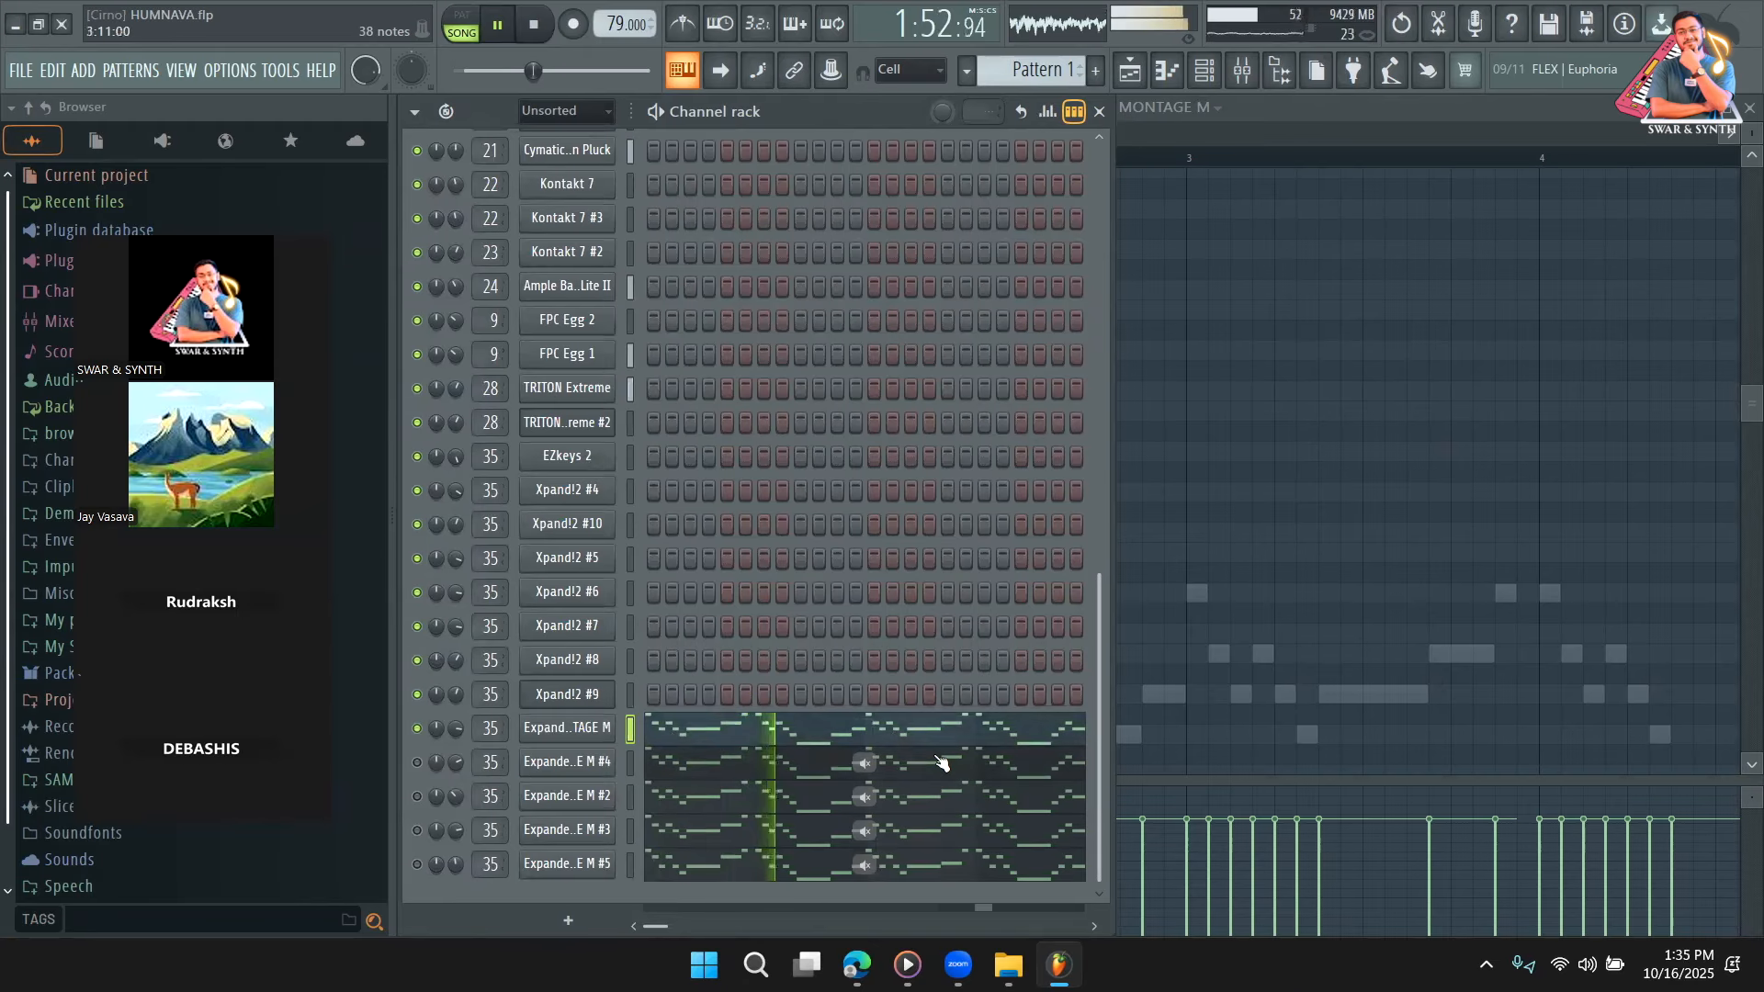
key(space)
Unmute the Expanded Softsynth layers #4, #2, #3 and #5 in stages, playing Pattern 1 as layers are added.
click(418, 763)
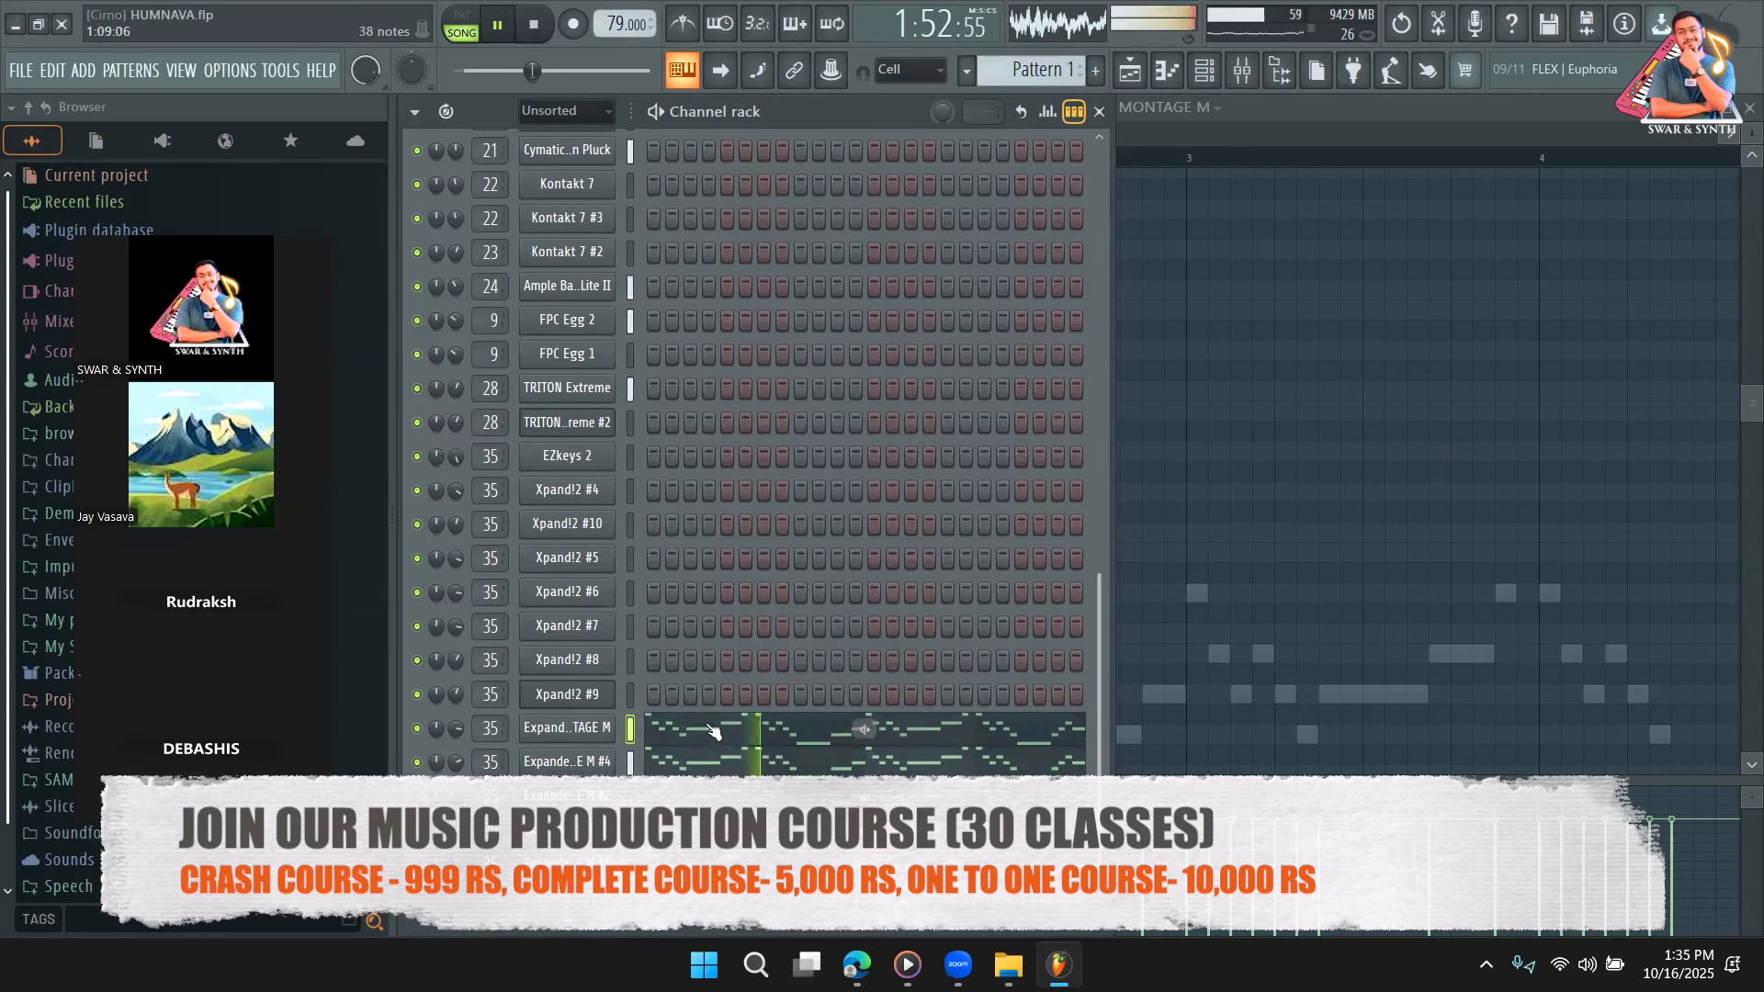
key(space)
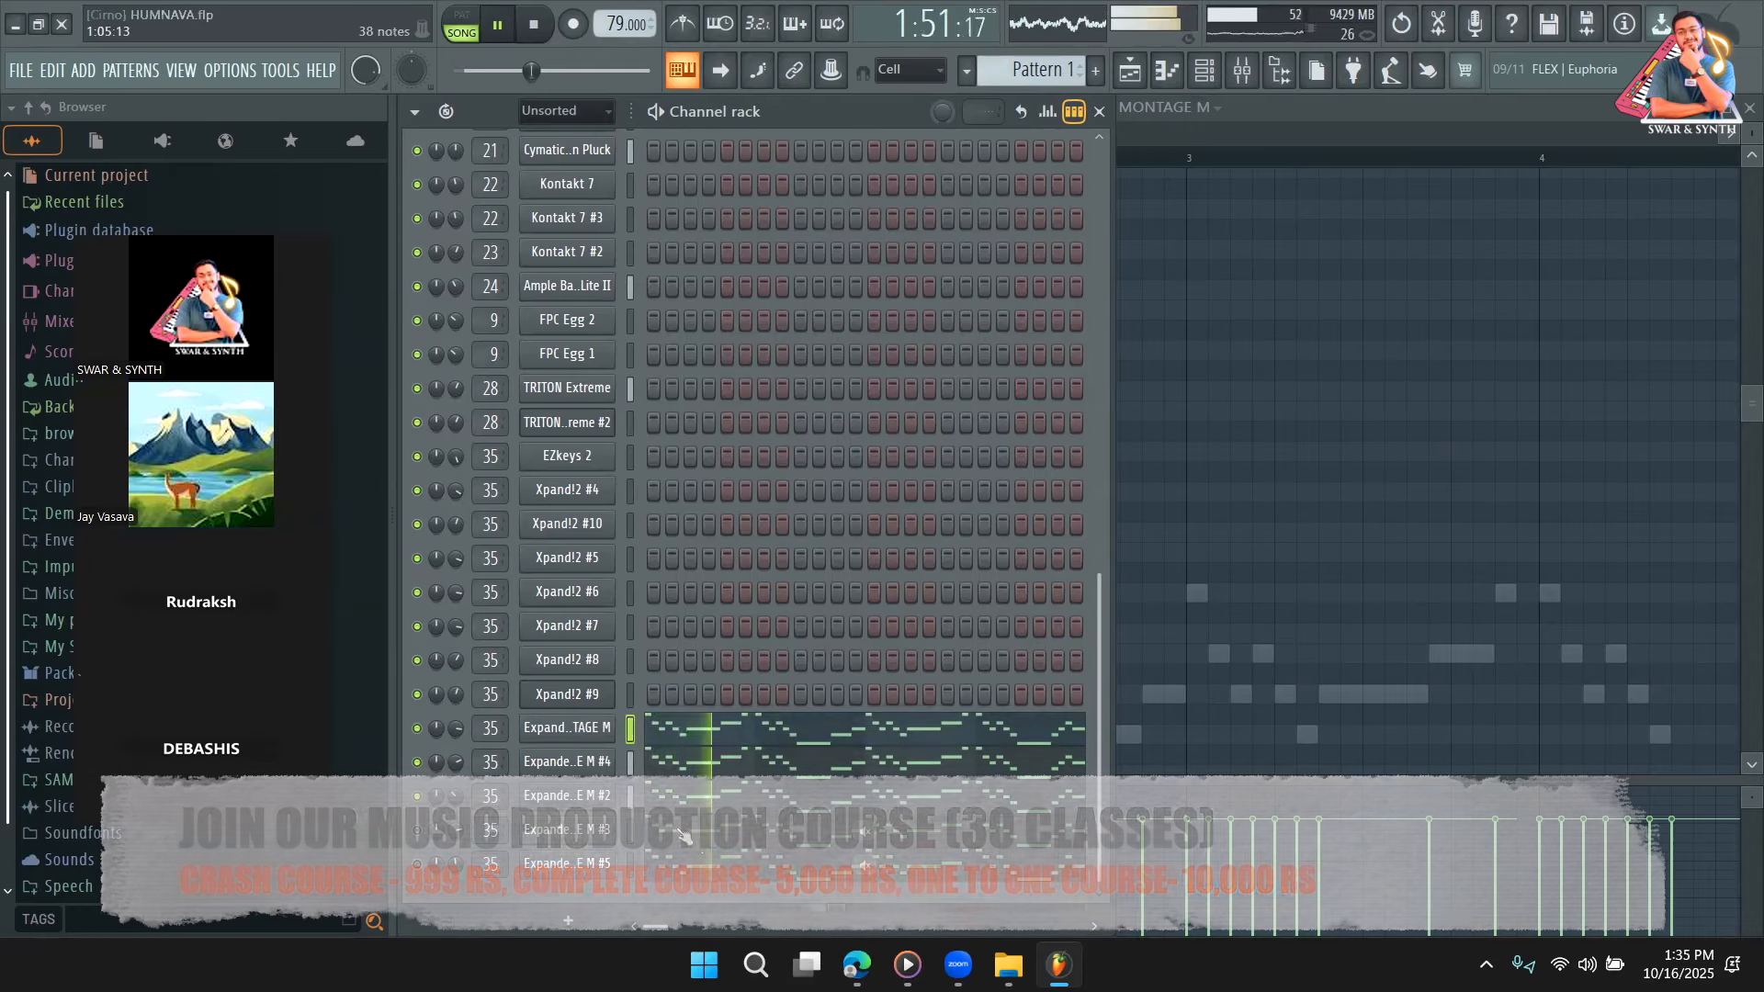
key(space)
click(417, 832)
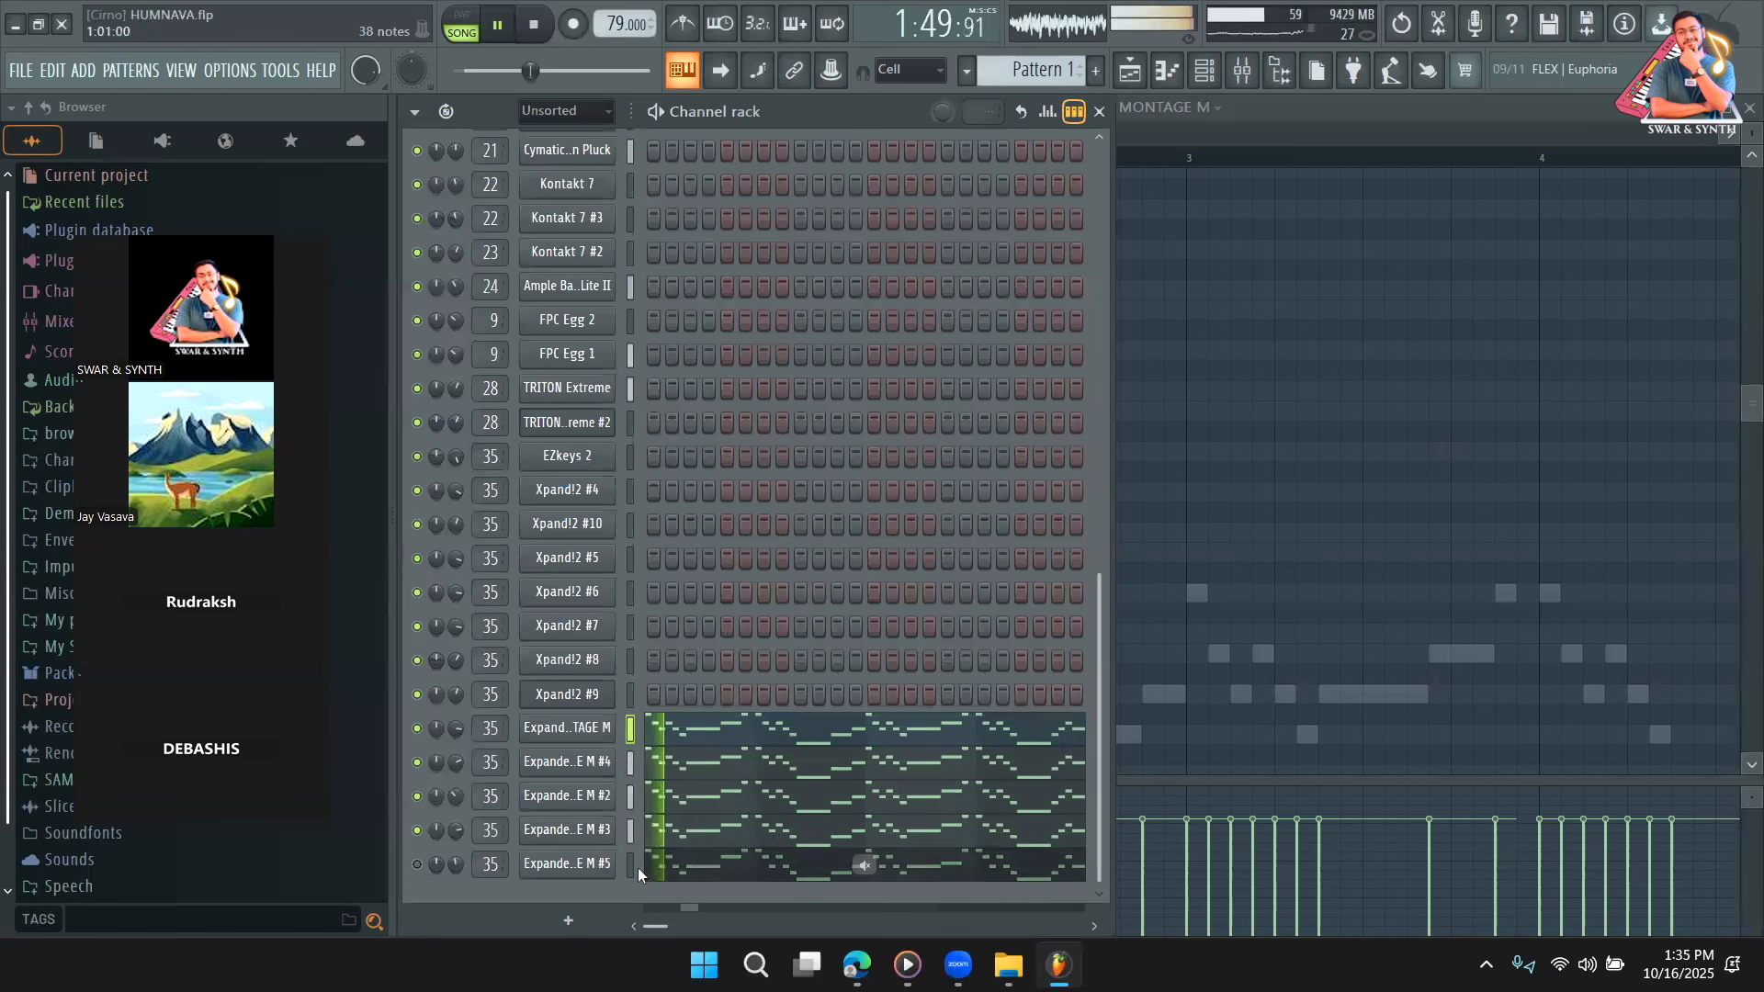
key(space)
click(417, 864)
key(space)
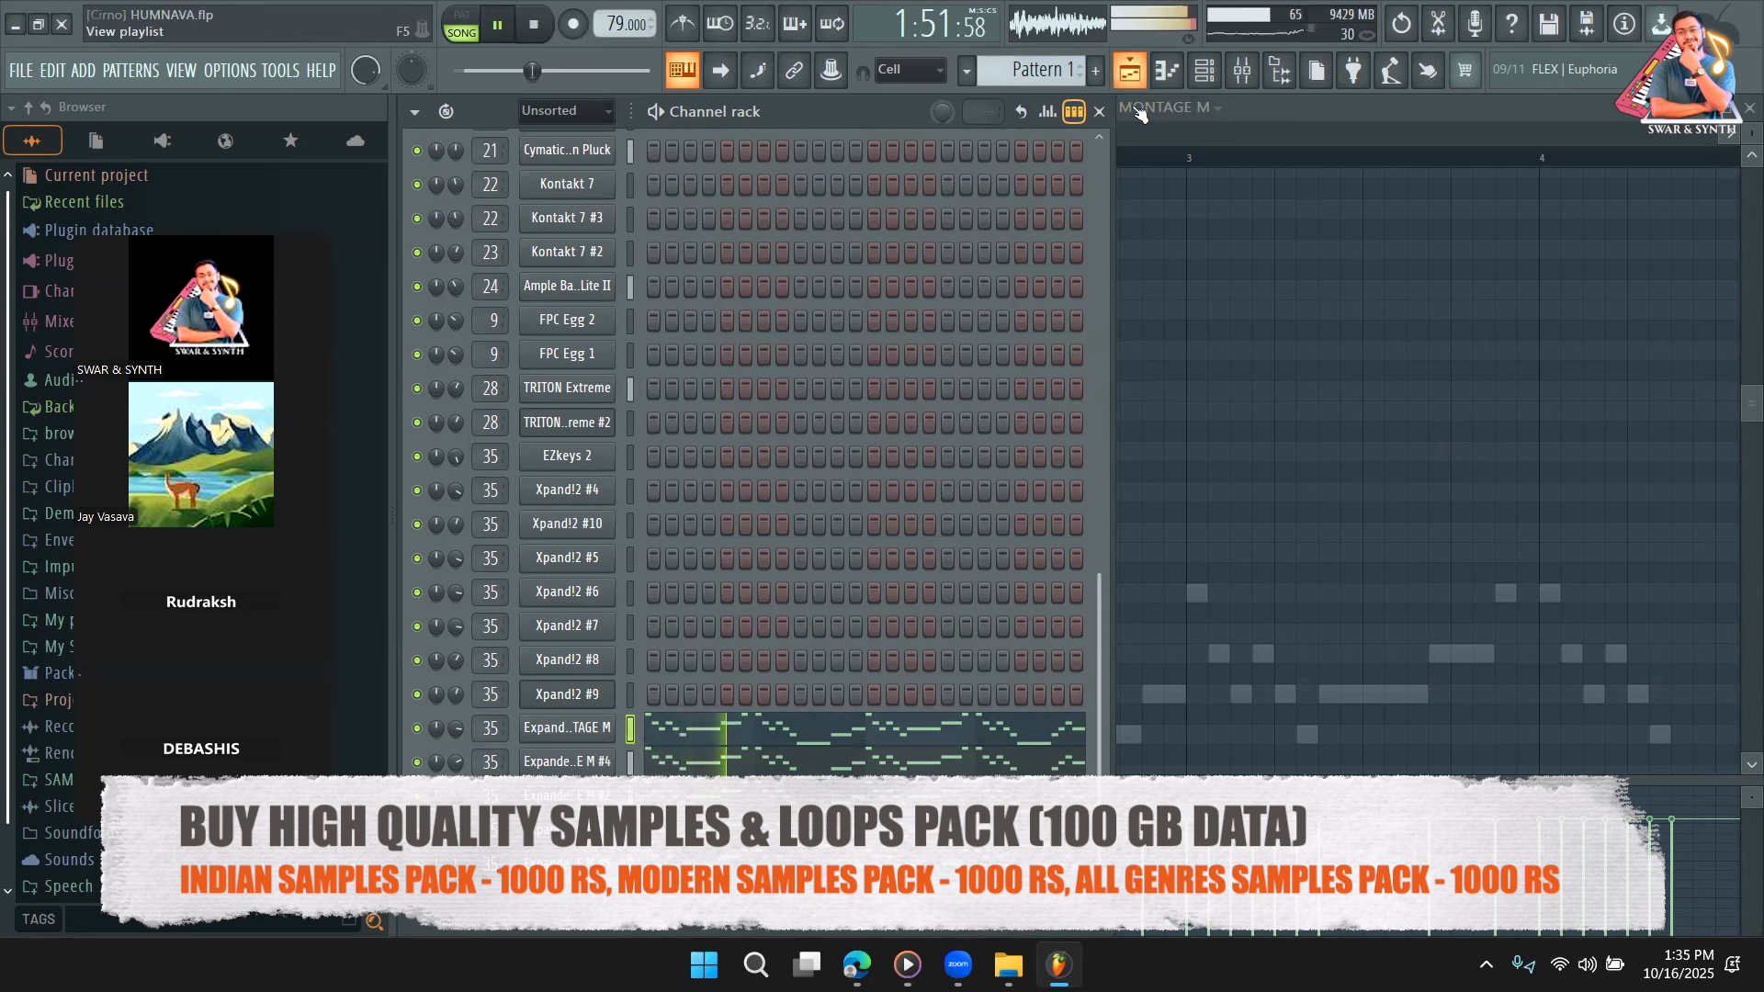
Return to the playlist and listen to the arrangement from bar 37 with the layered Pattern 1.
click(1130, 70)
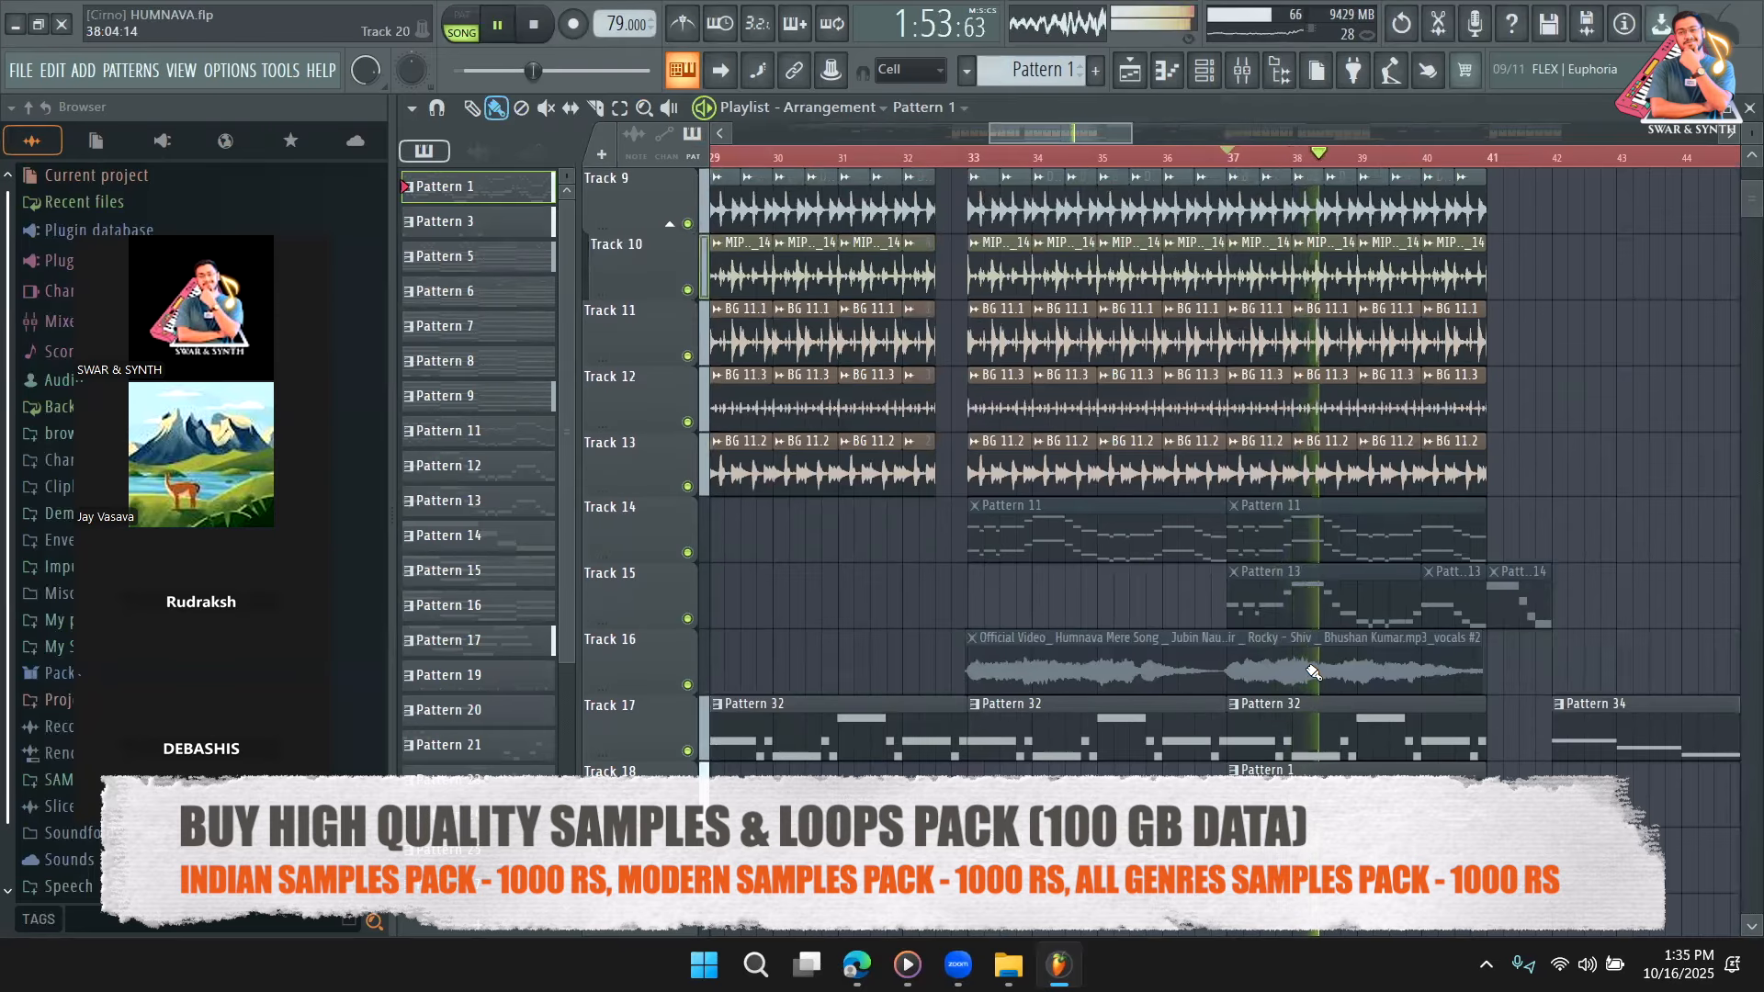
key(space)
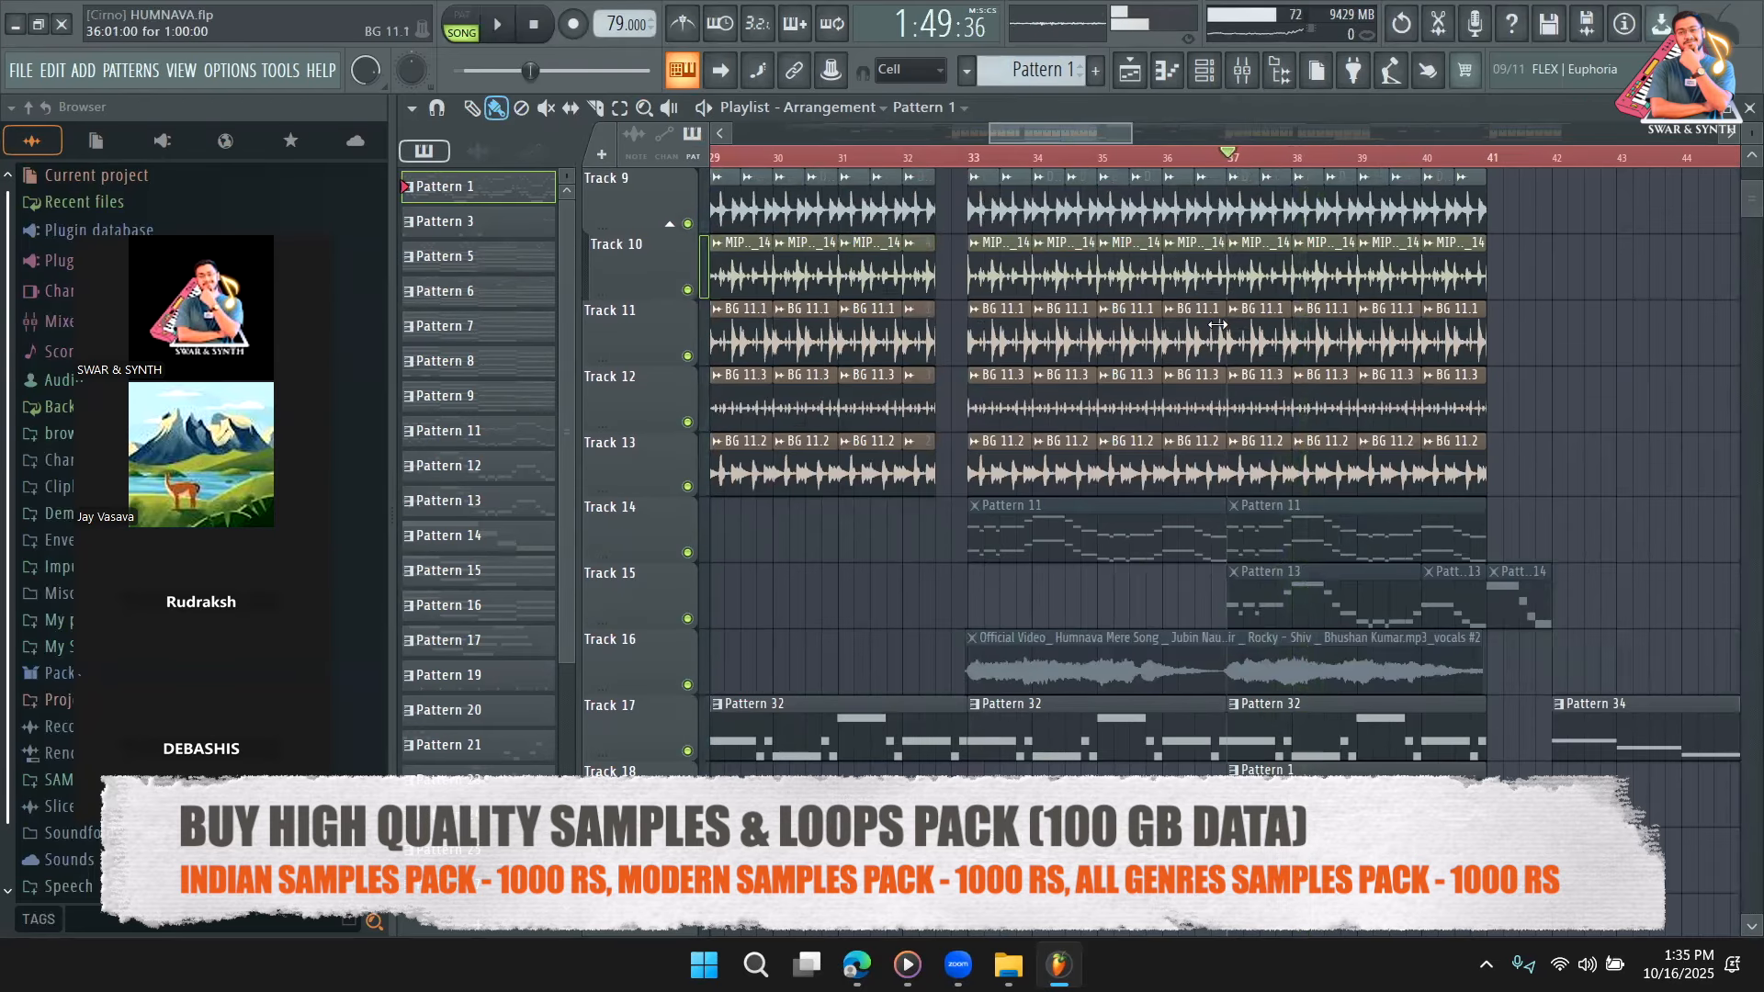
key(space)
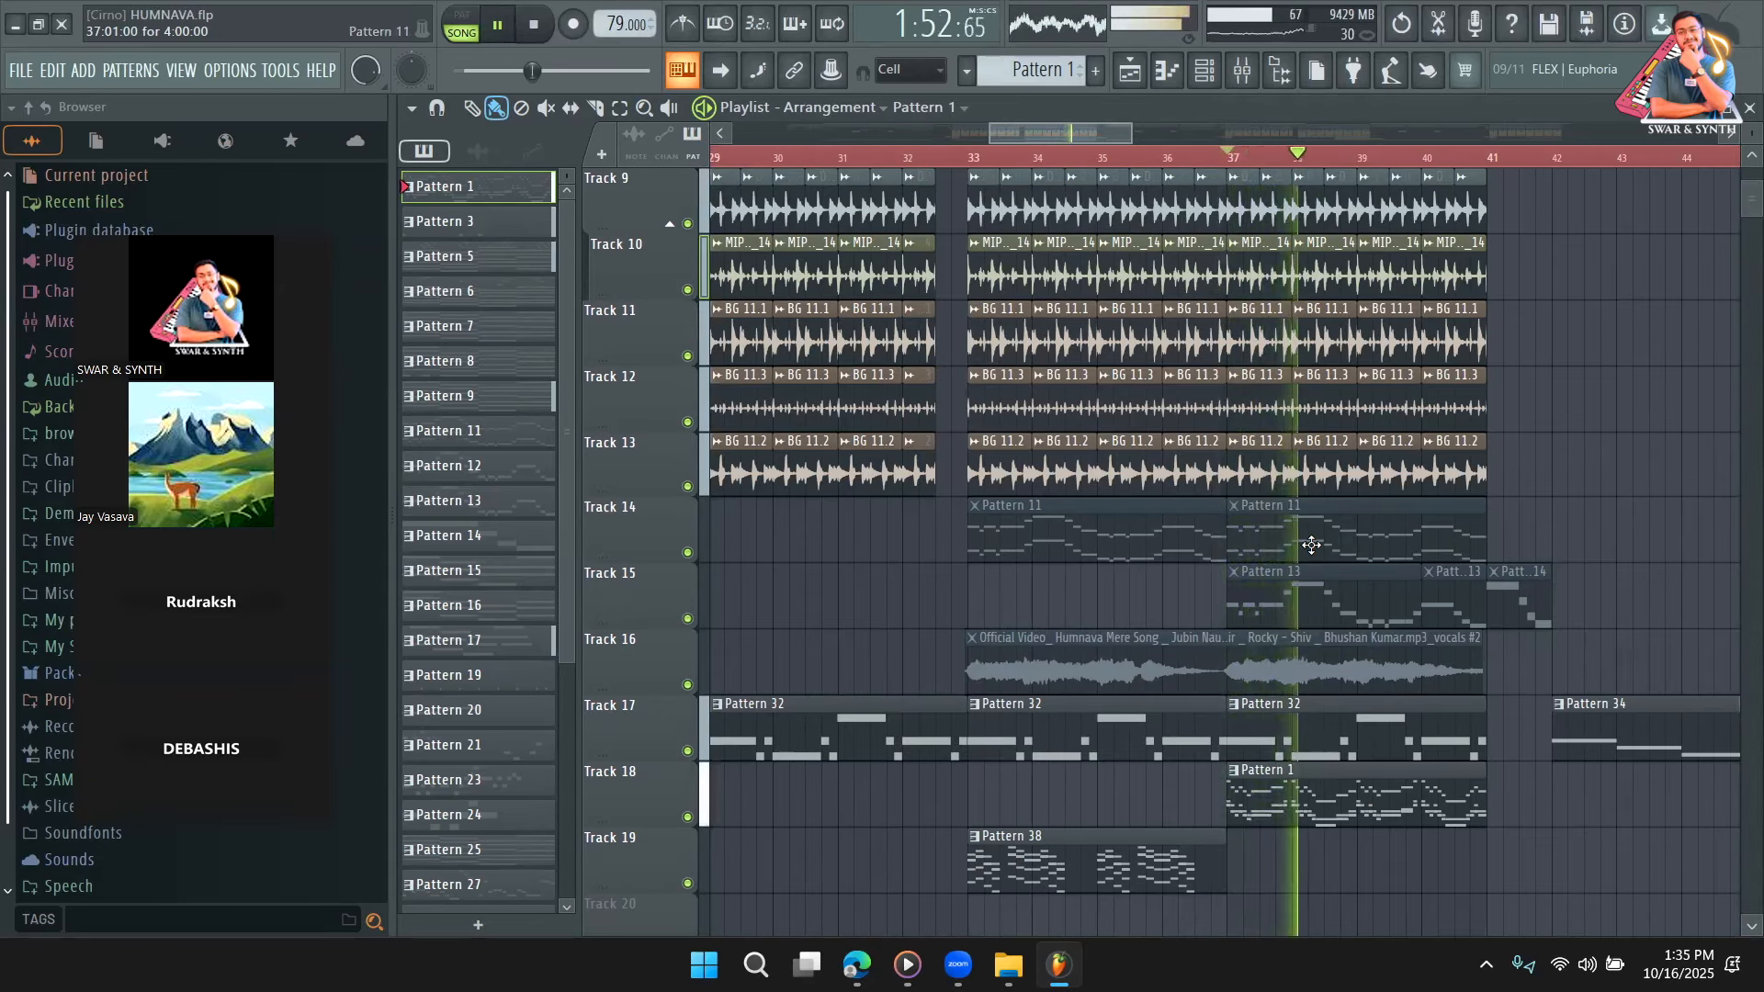
scroll(1311, 544, up, 3)
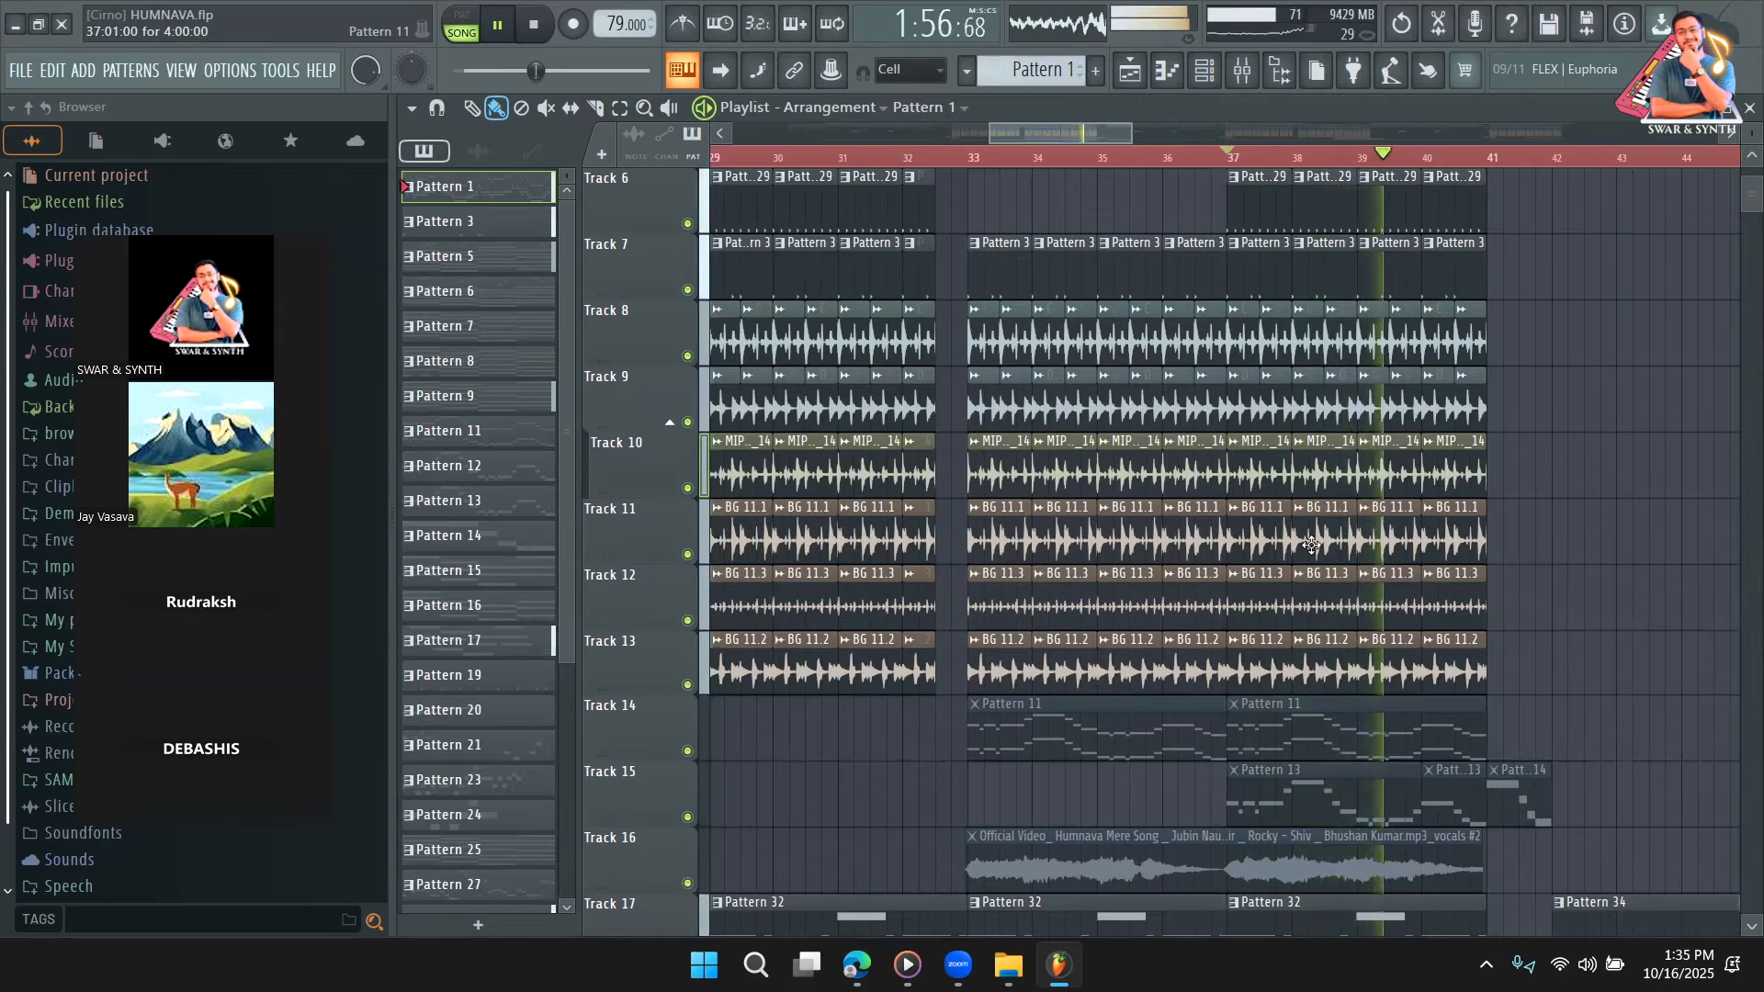
key(space)
Move the playhead to bar 25 and isolate Tracks 7 and 8 by muting the other playlist tracks.
drag(1026, 135, 936, 161)
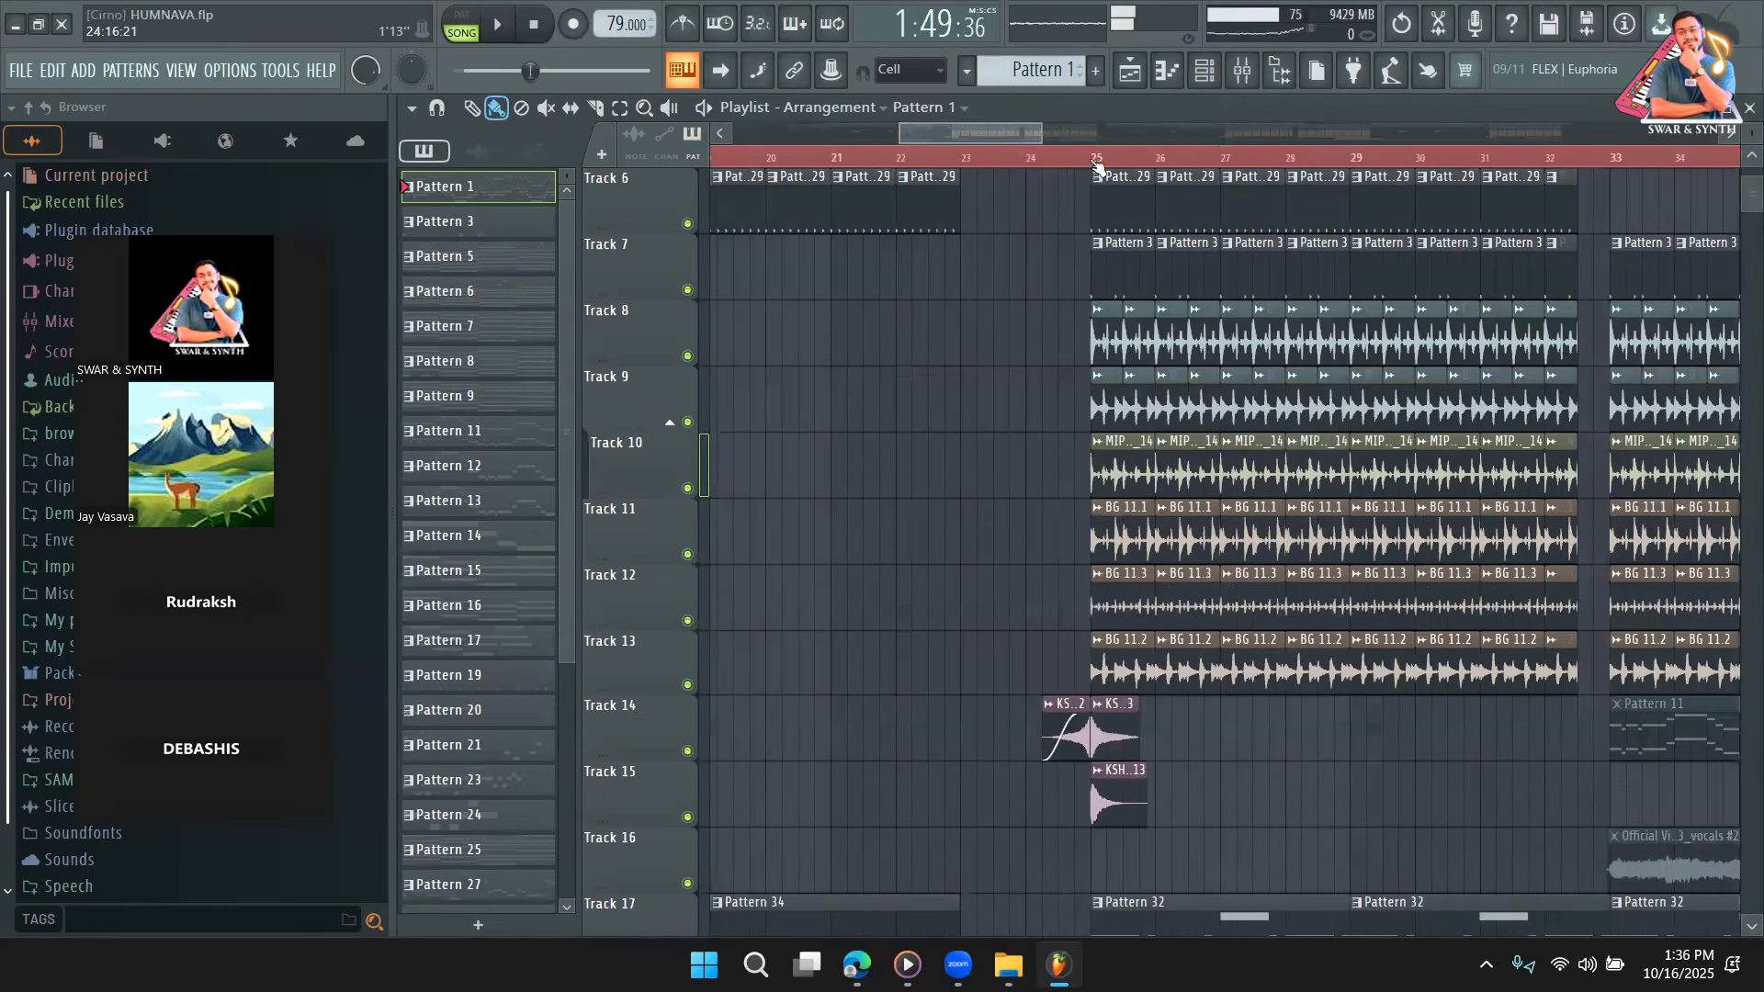
click(1076, 158)
click(688, 684)
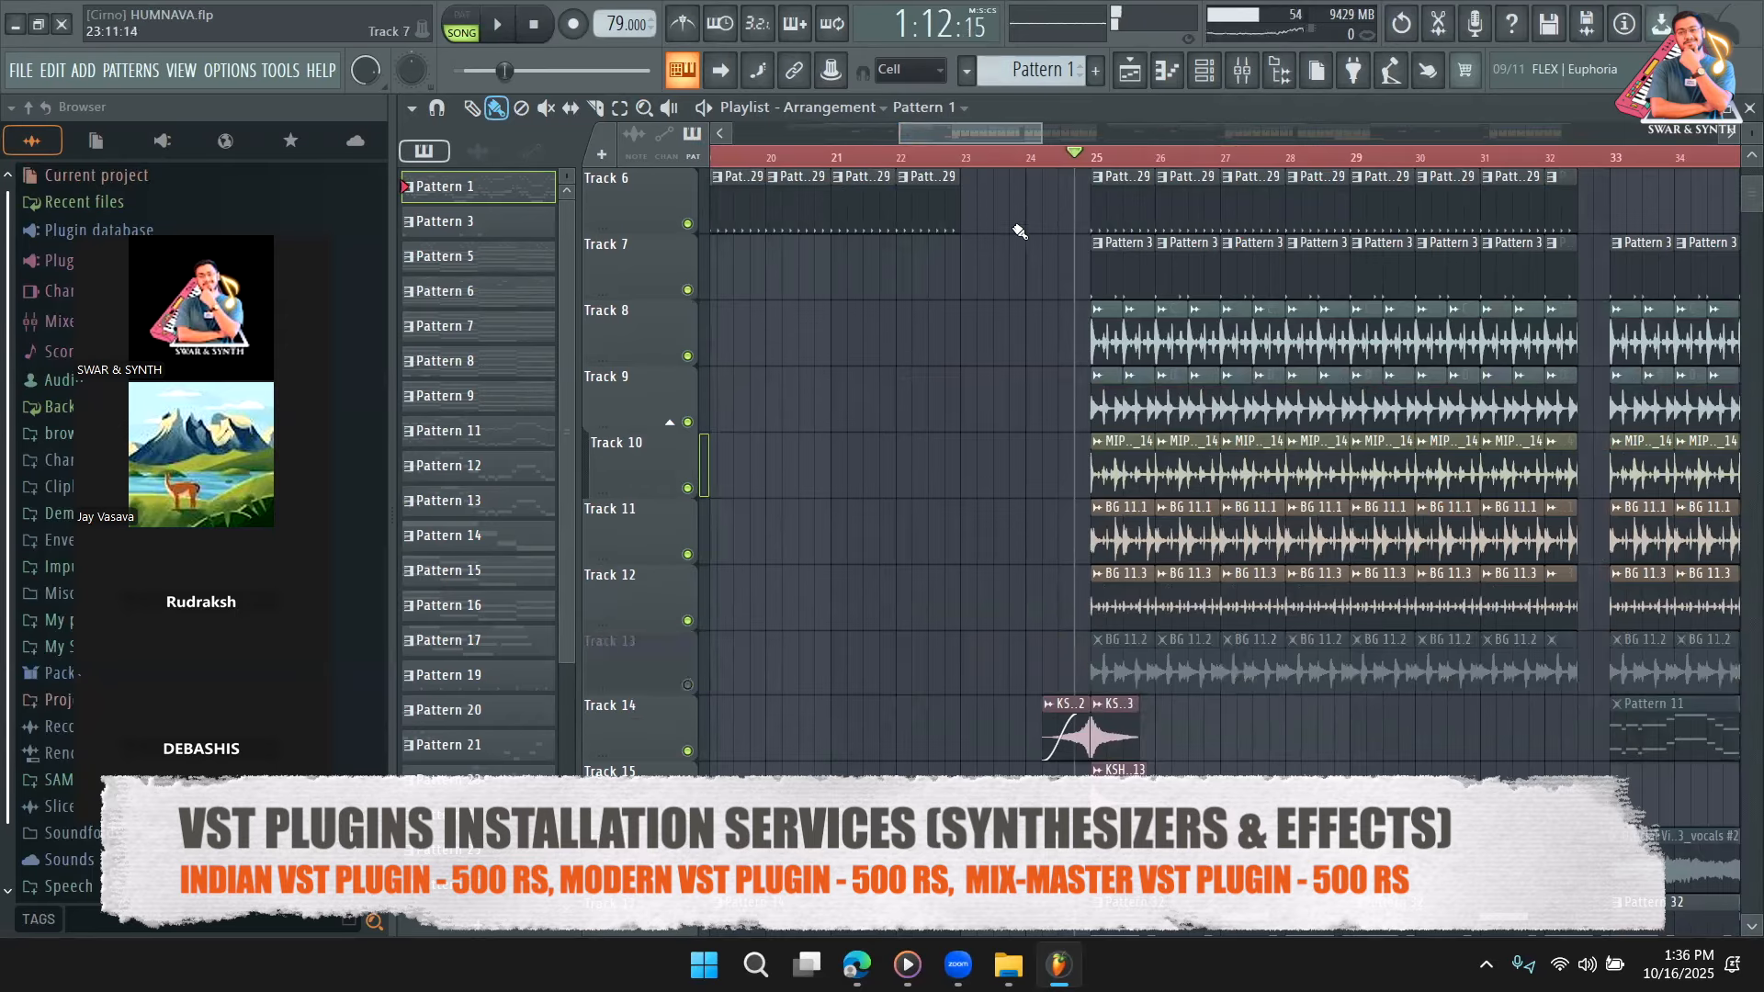
drag(687, 620, 700, 425)
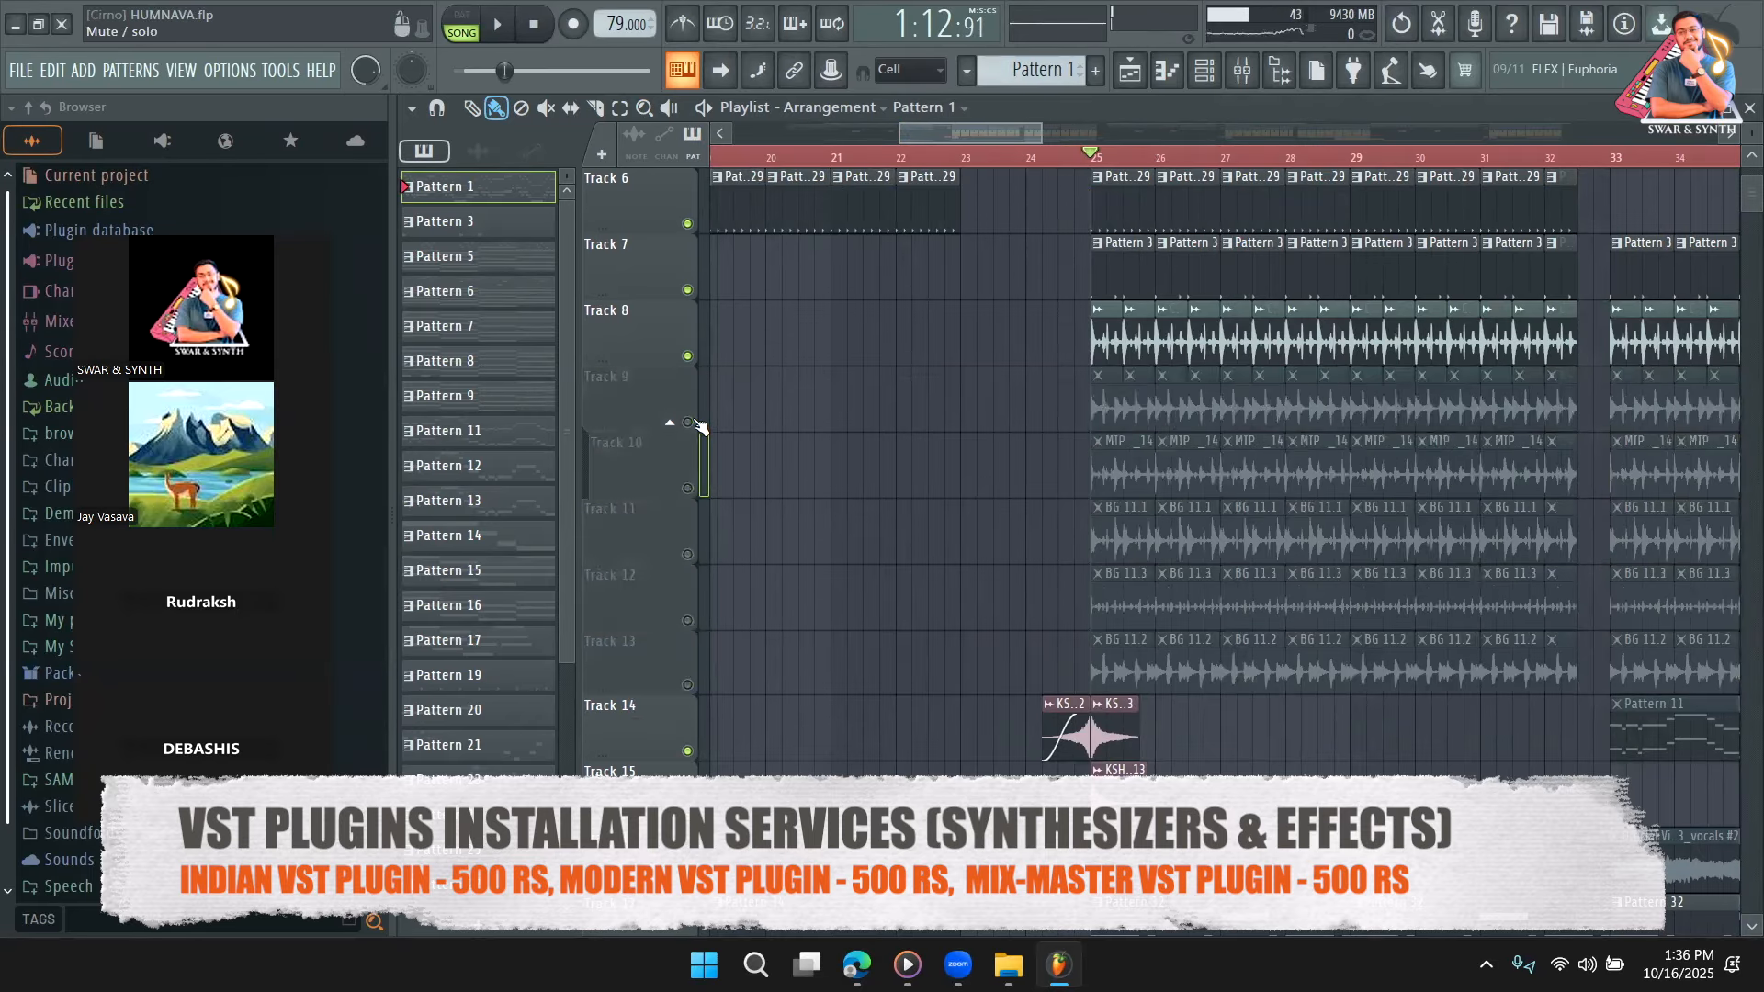
right_click(694, 289)
click(688, 356)
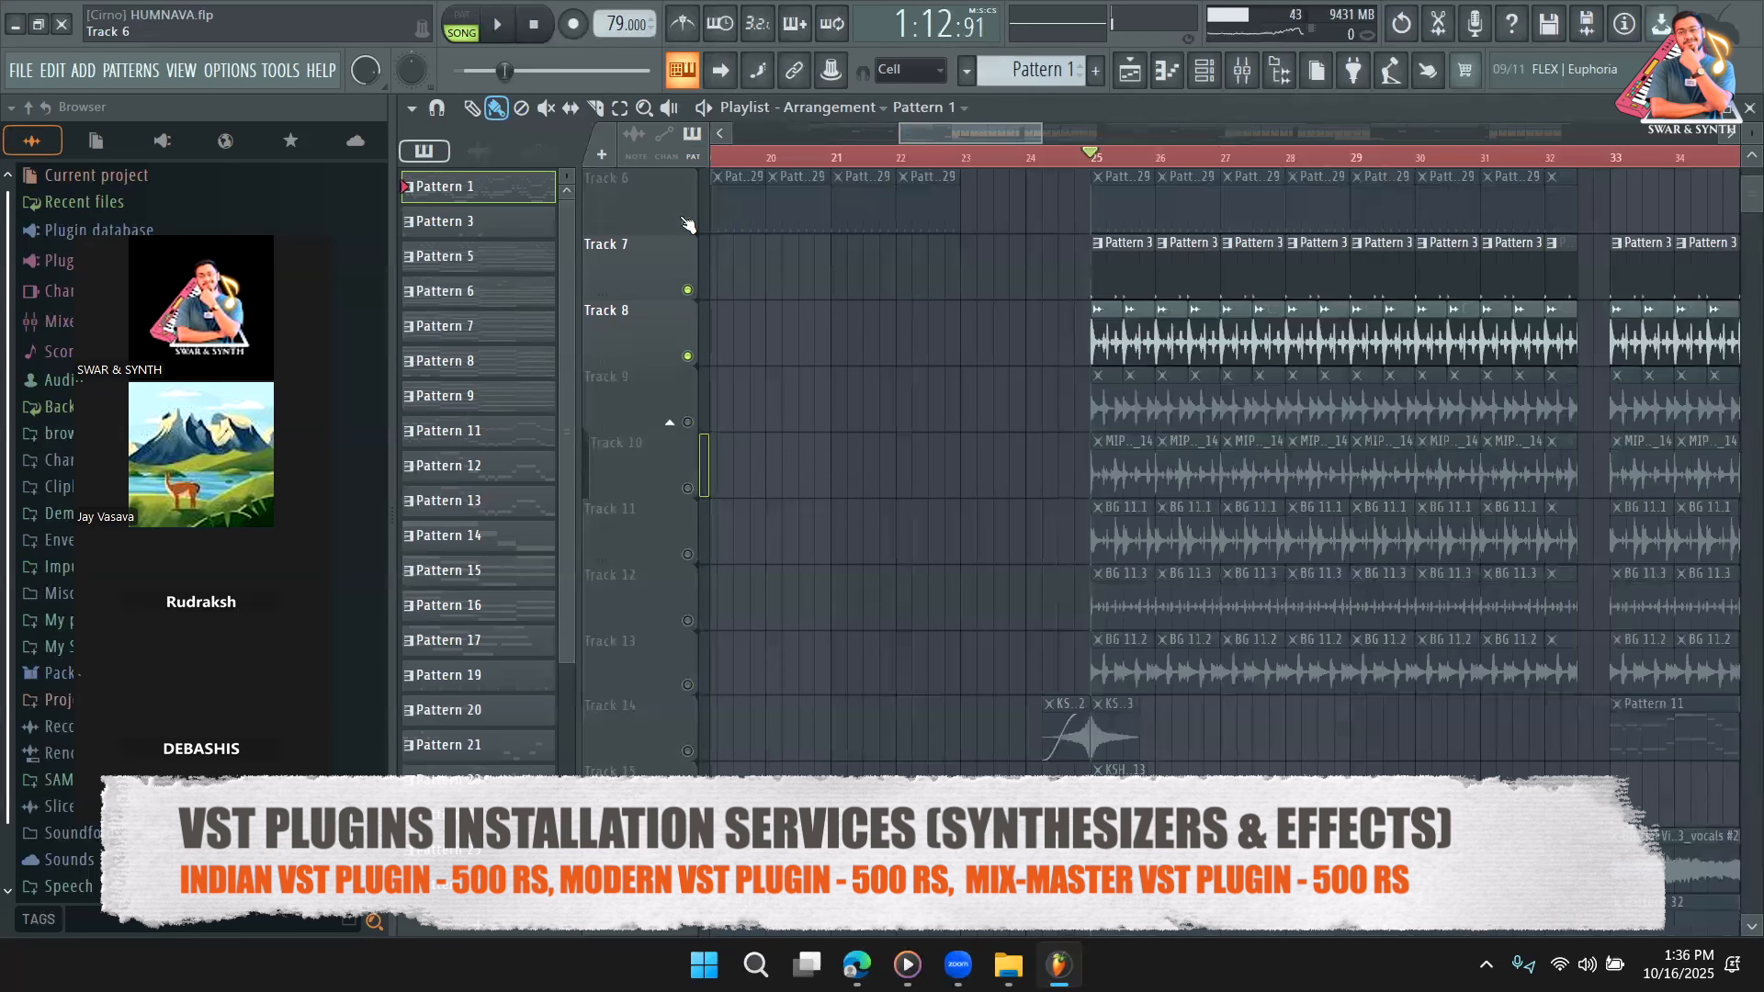
Unmute Tracks 6 and 1 alongside Tracks 7 and 8 and audition the arrangement from bar 25.
click(687, 223)
key(space)
scroll(1007, 480, up, 3)
key(space)
scroll(872, 341, up, 2)
click(687, 223)
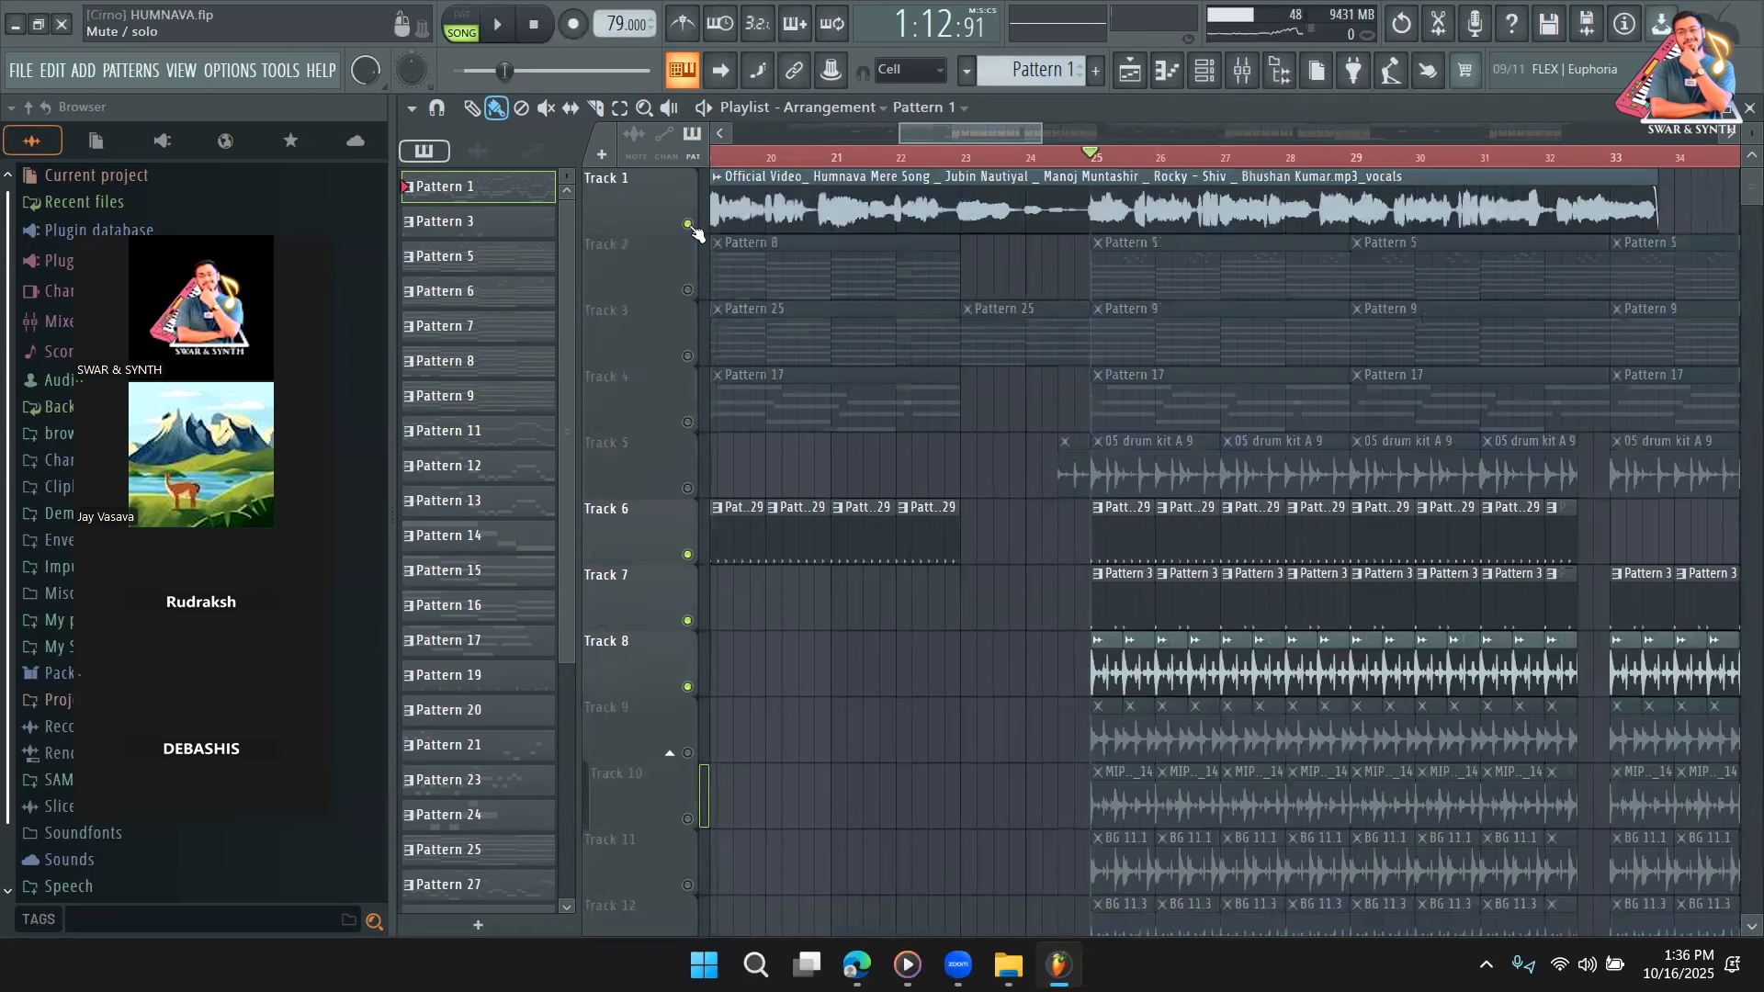
key(space)
scroll(984, 551, down, 3)
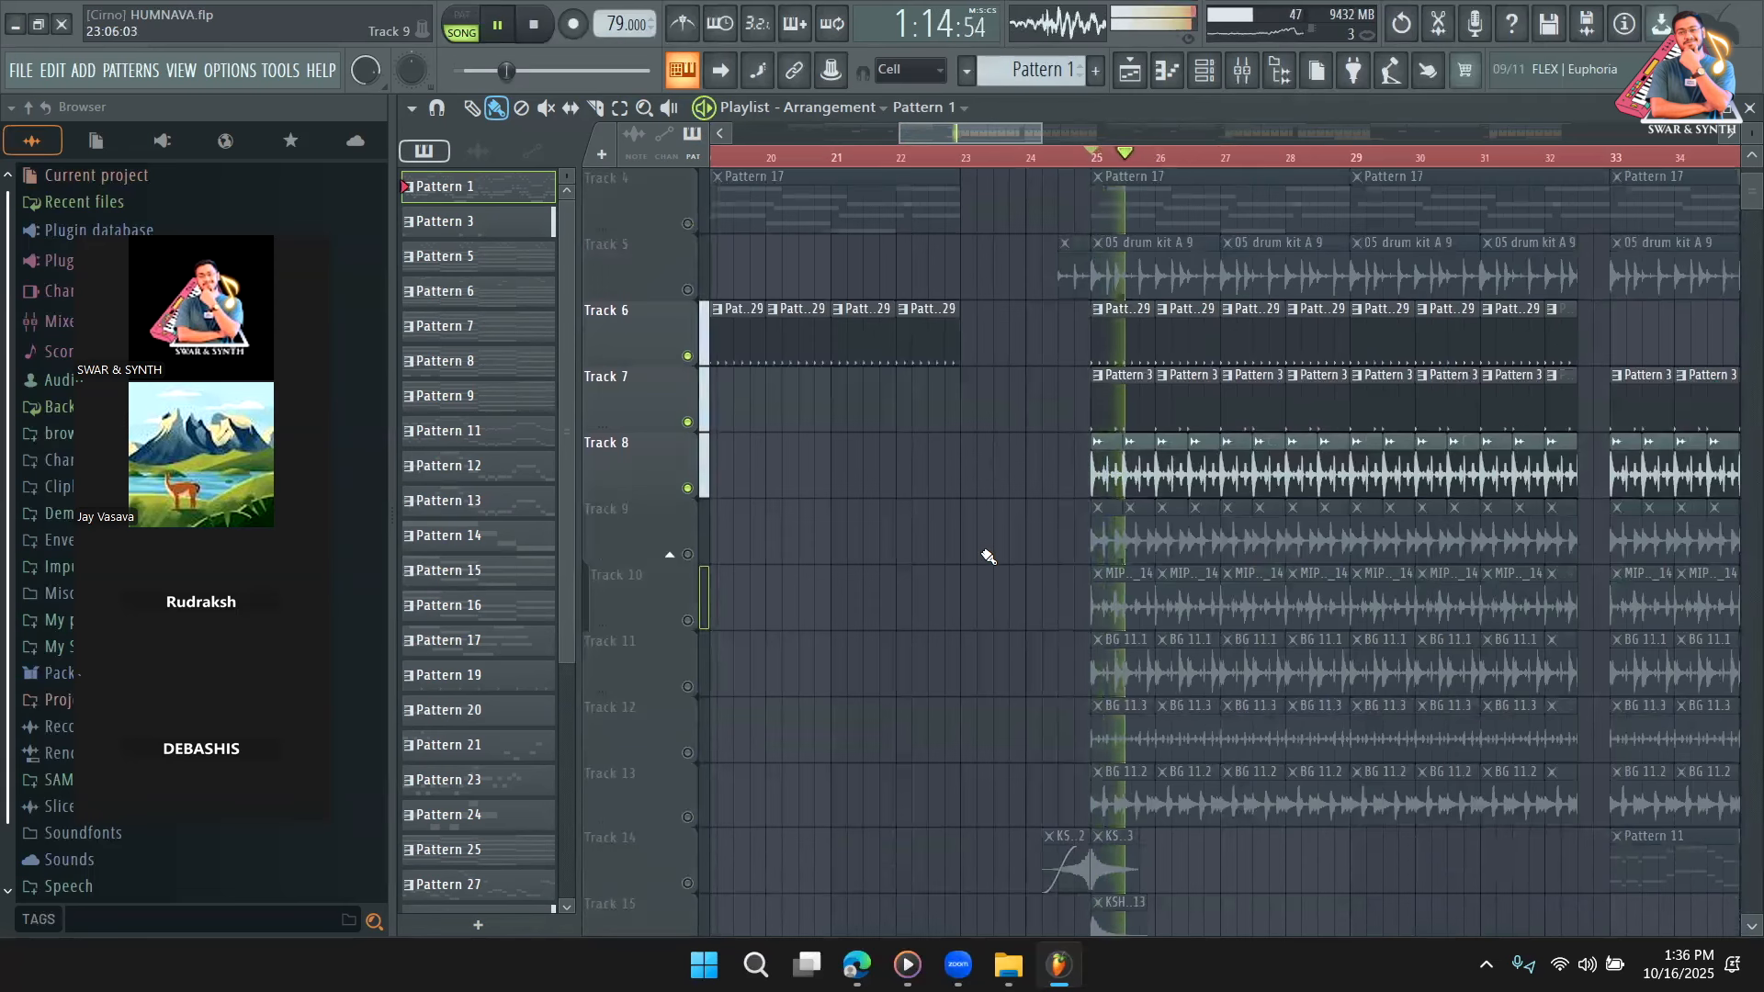
key(space)
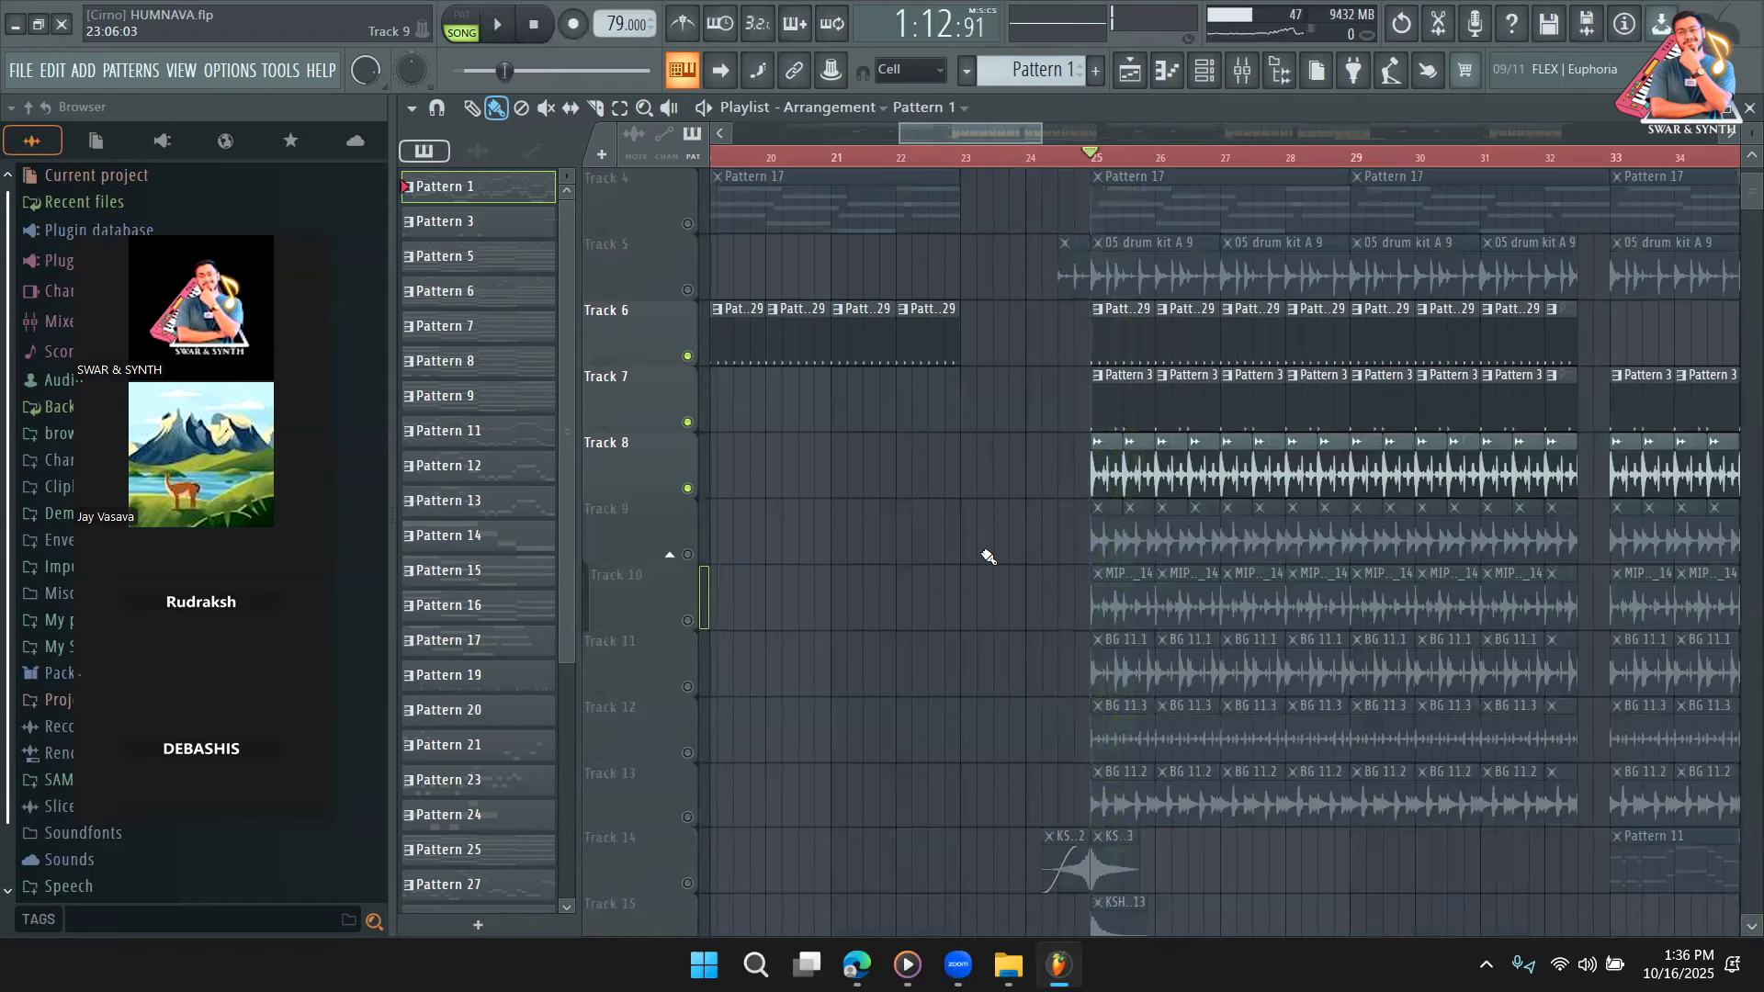
key(space)
key(space)
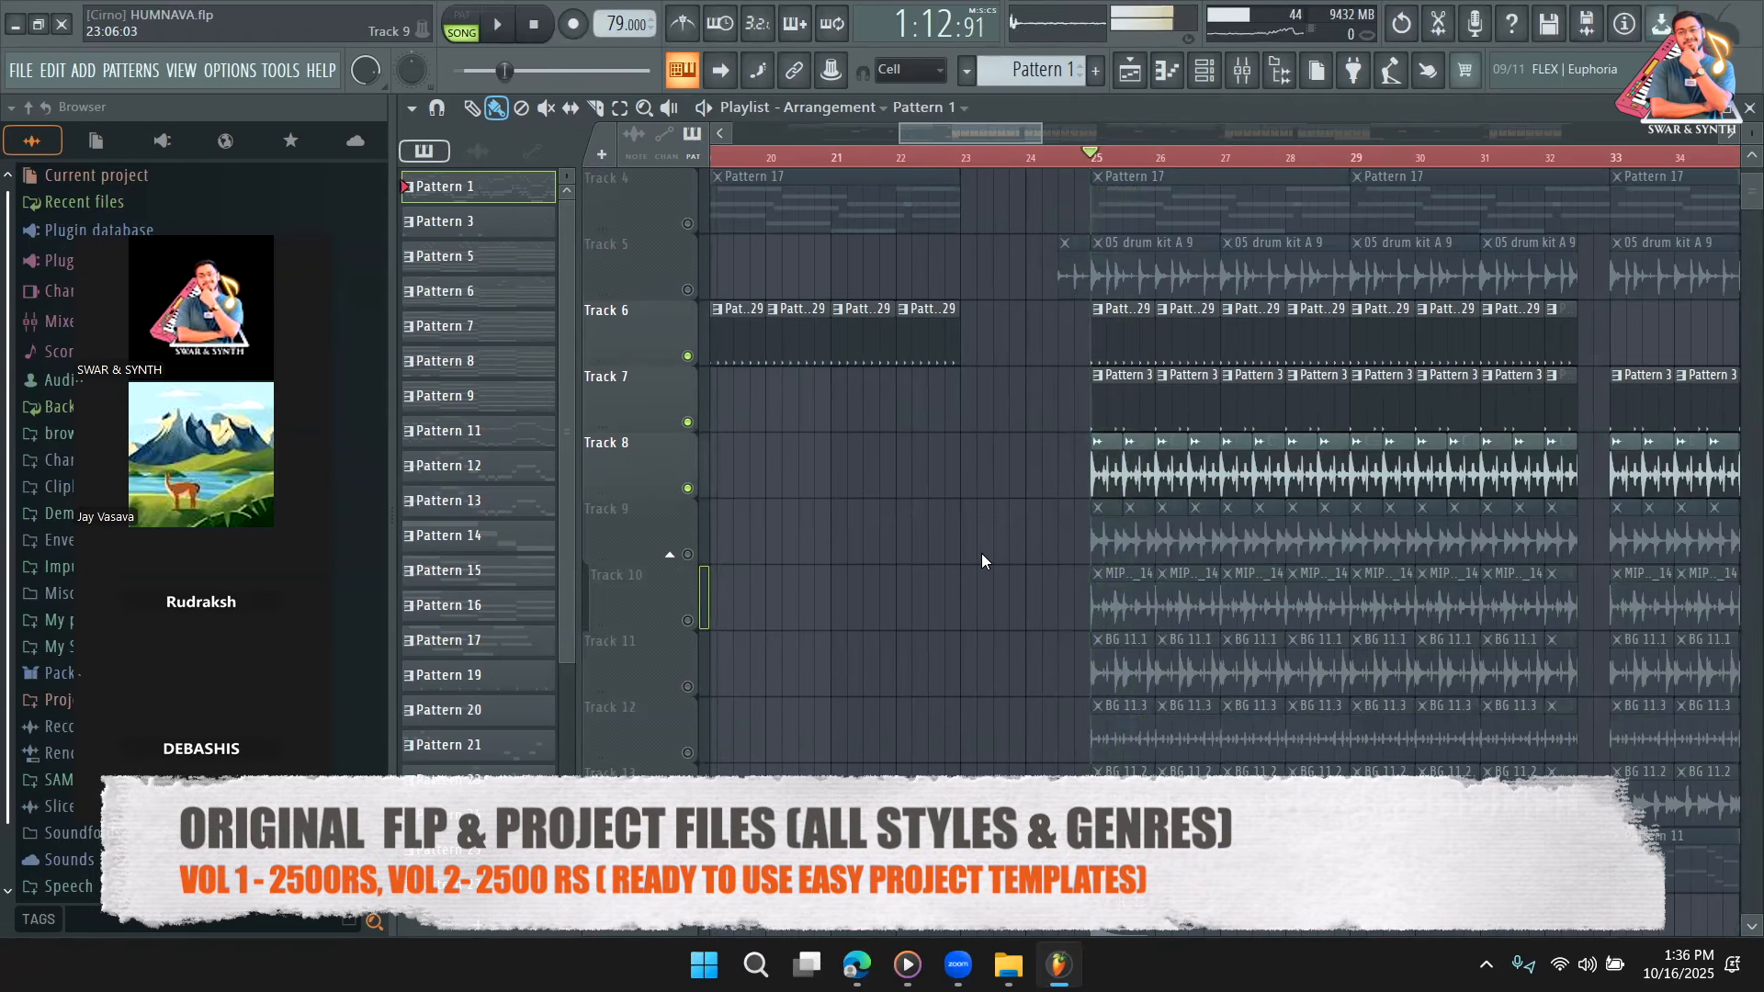
Solo Track 9 and play it from bar 25, adding Tracks 8 and 10 for another playback.
click(687, 553)
right_click(687, 554)
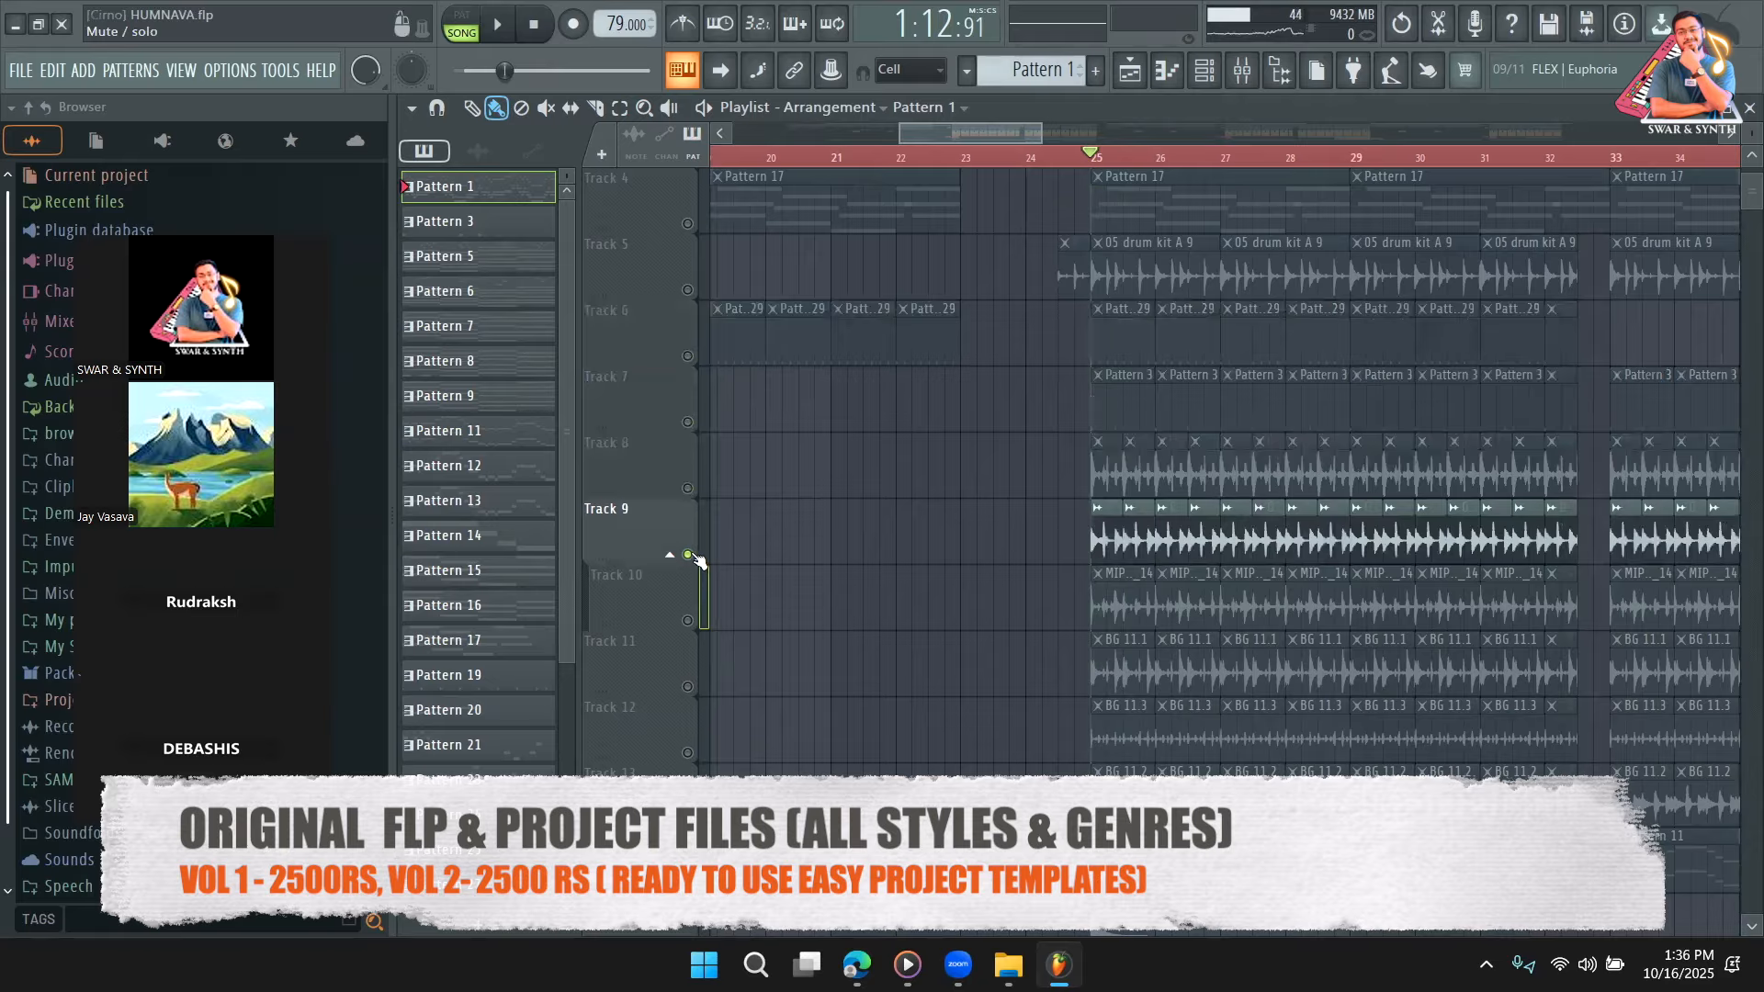
key(space)
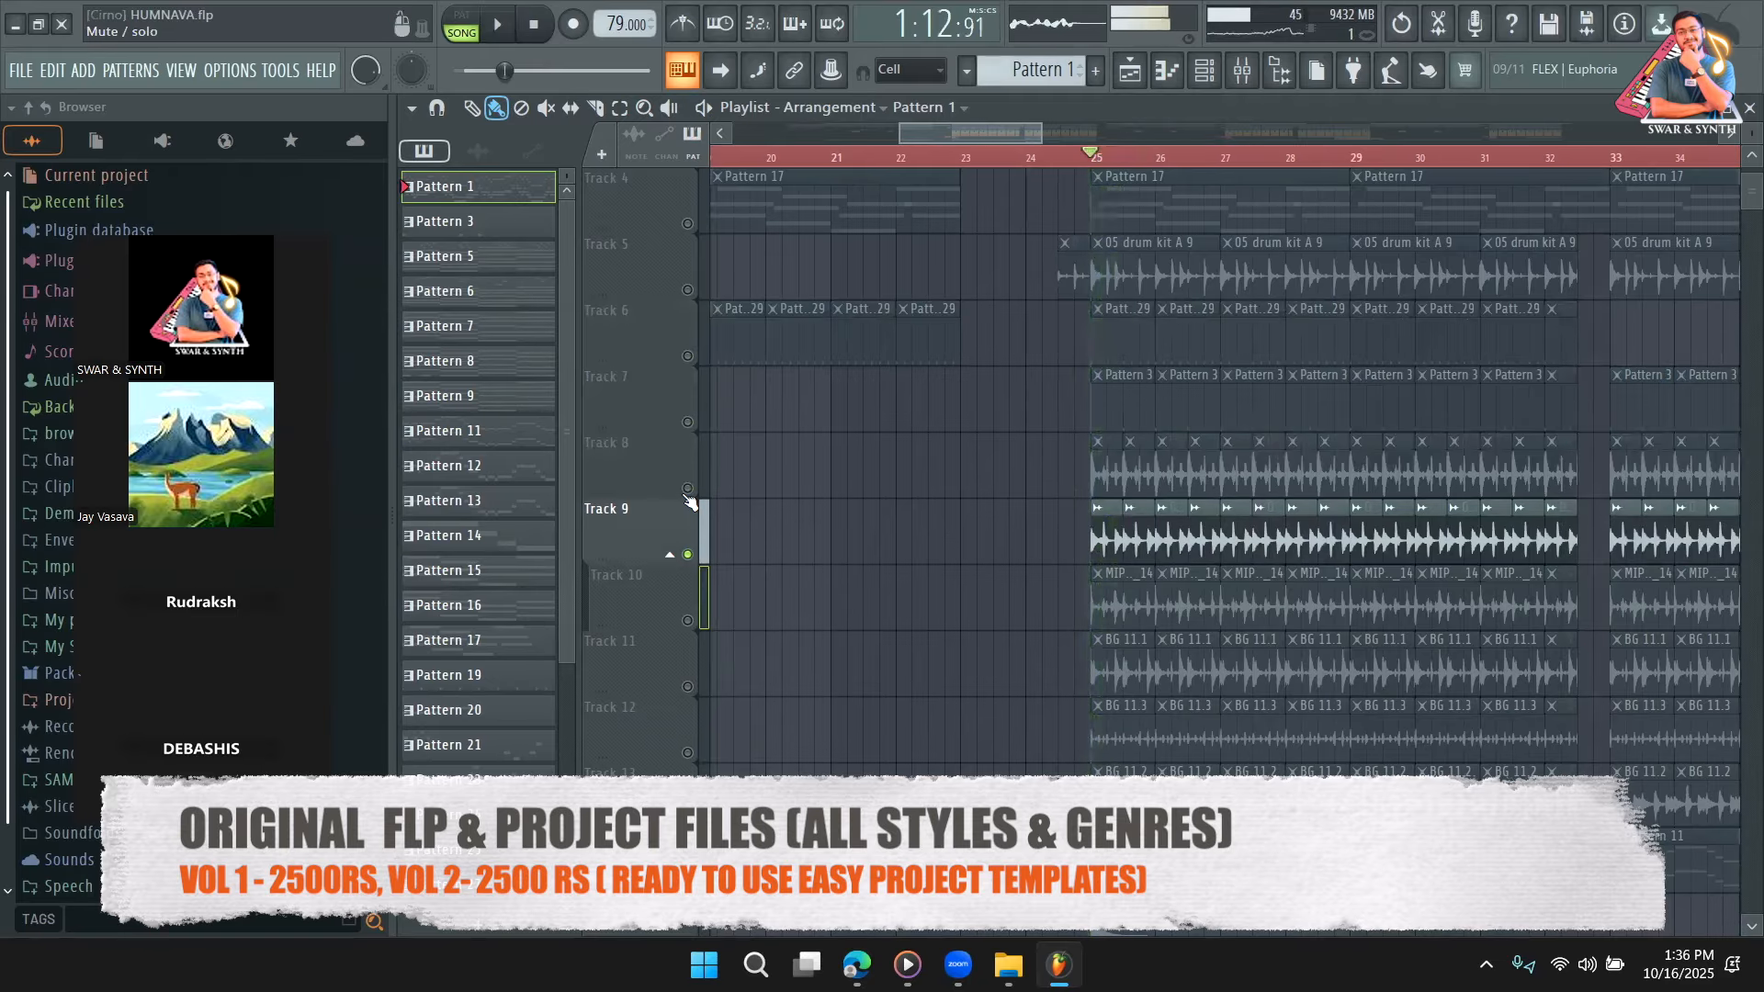
click(687, 488)
click(688, 620)
key(space)
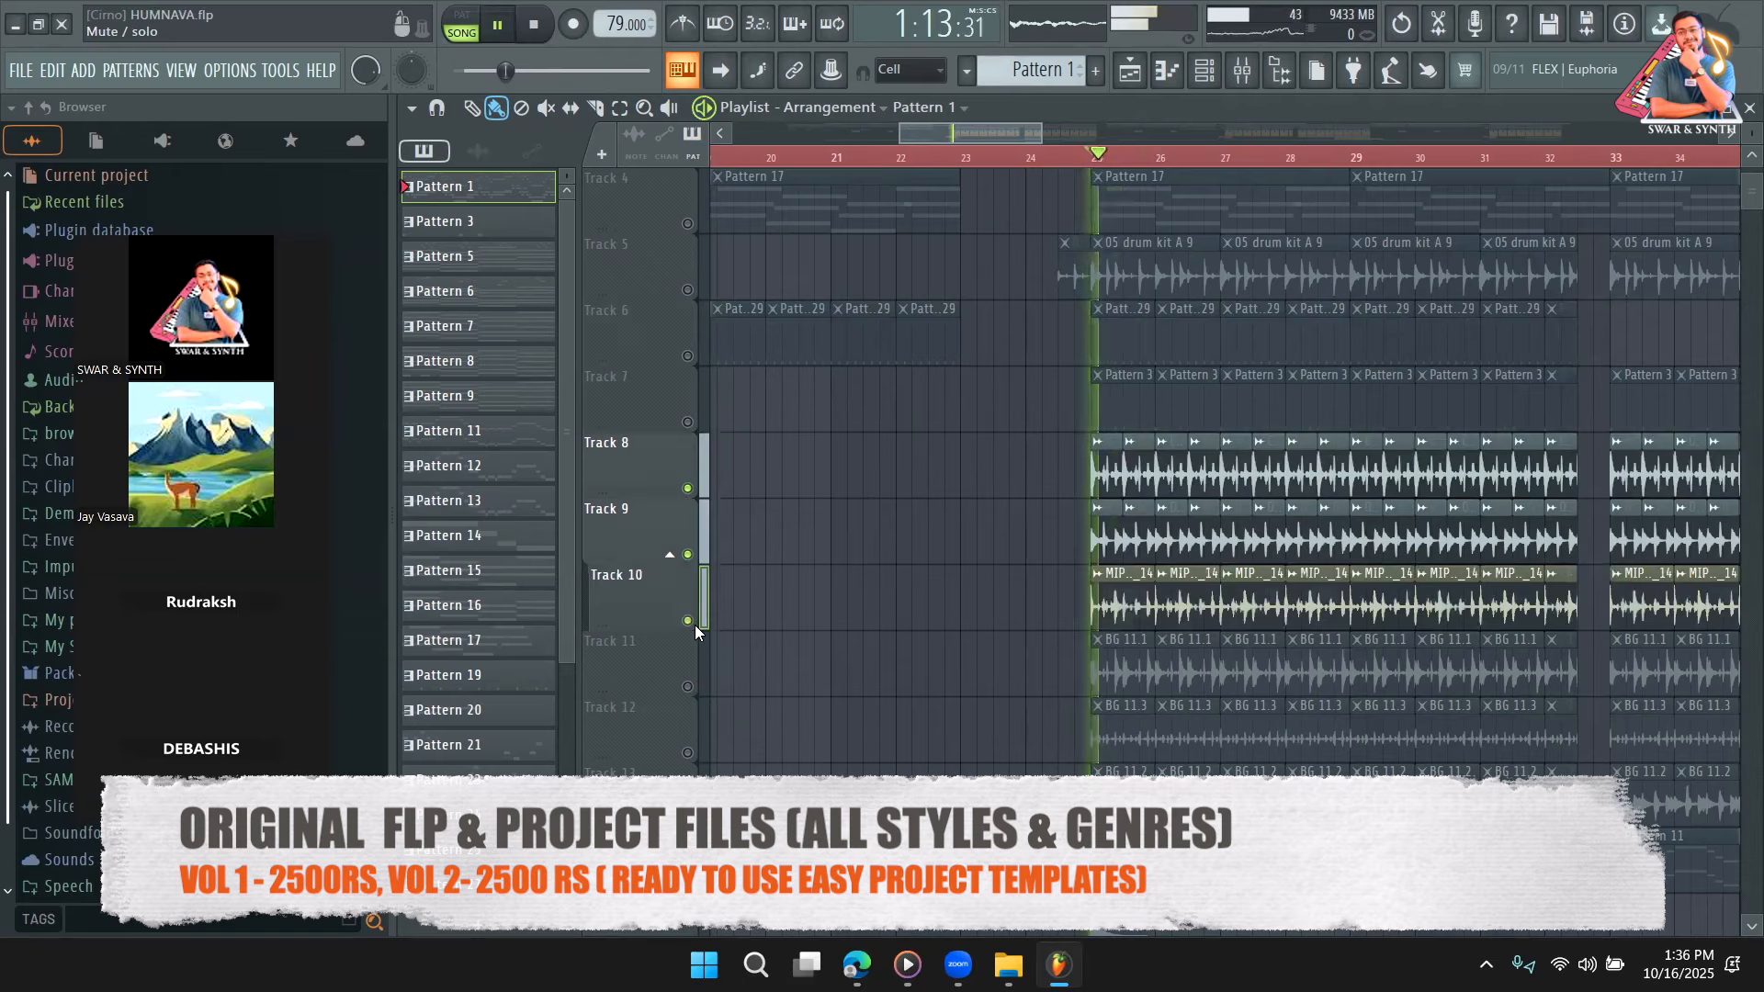
Unmute Tracks 11, 12 and 13 one at a time, replaying the rhythm layers from bar 25 after each addition.
scroll(703, 633, down, 2)
key(space)
click(687, 555)
key(space)
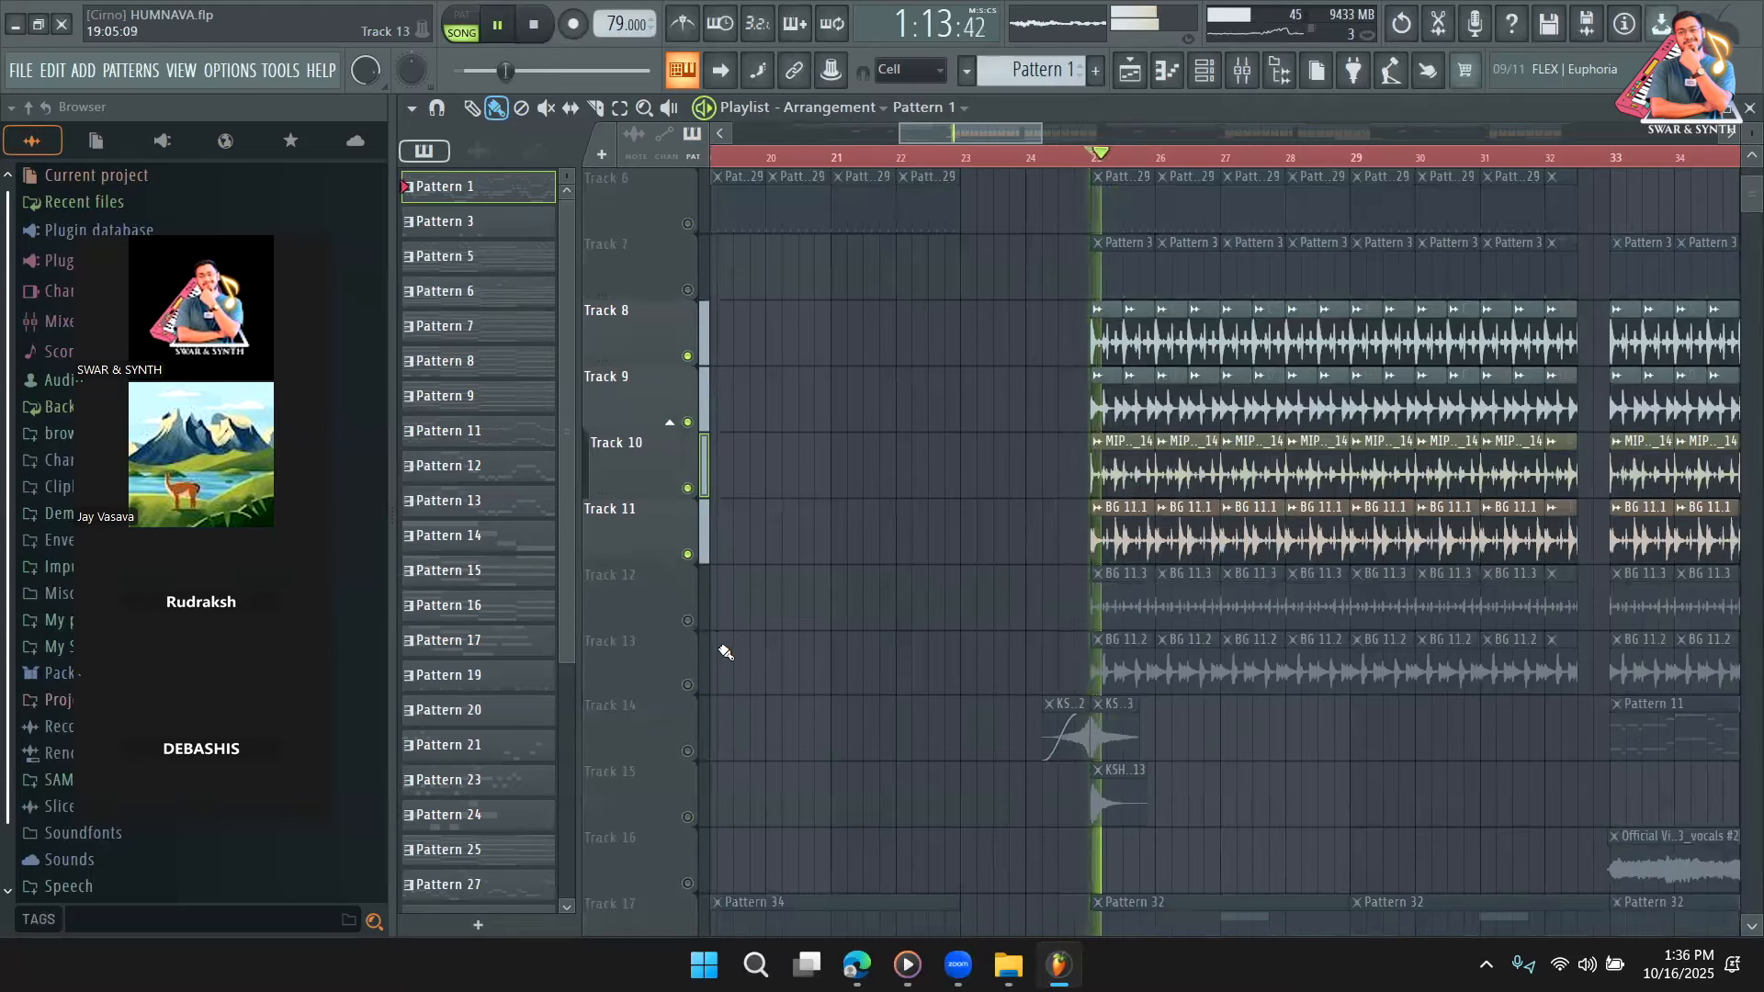
key(space)
click(687, 620)
key(space)
scroll(709, 613, down, 2)
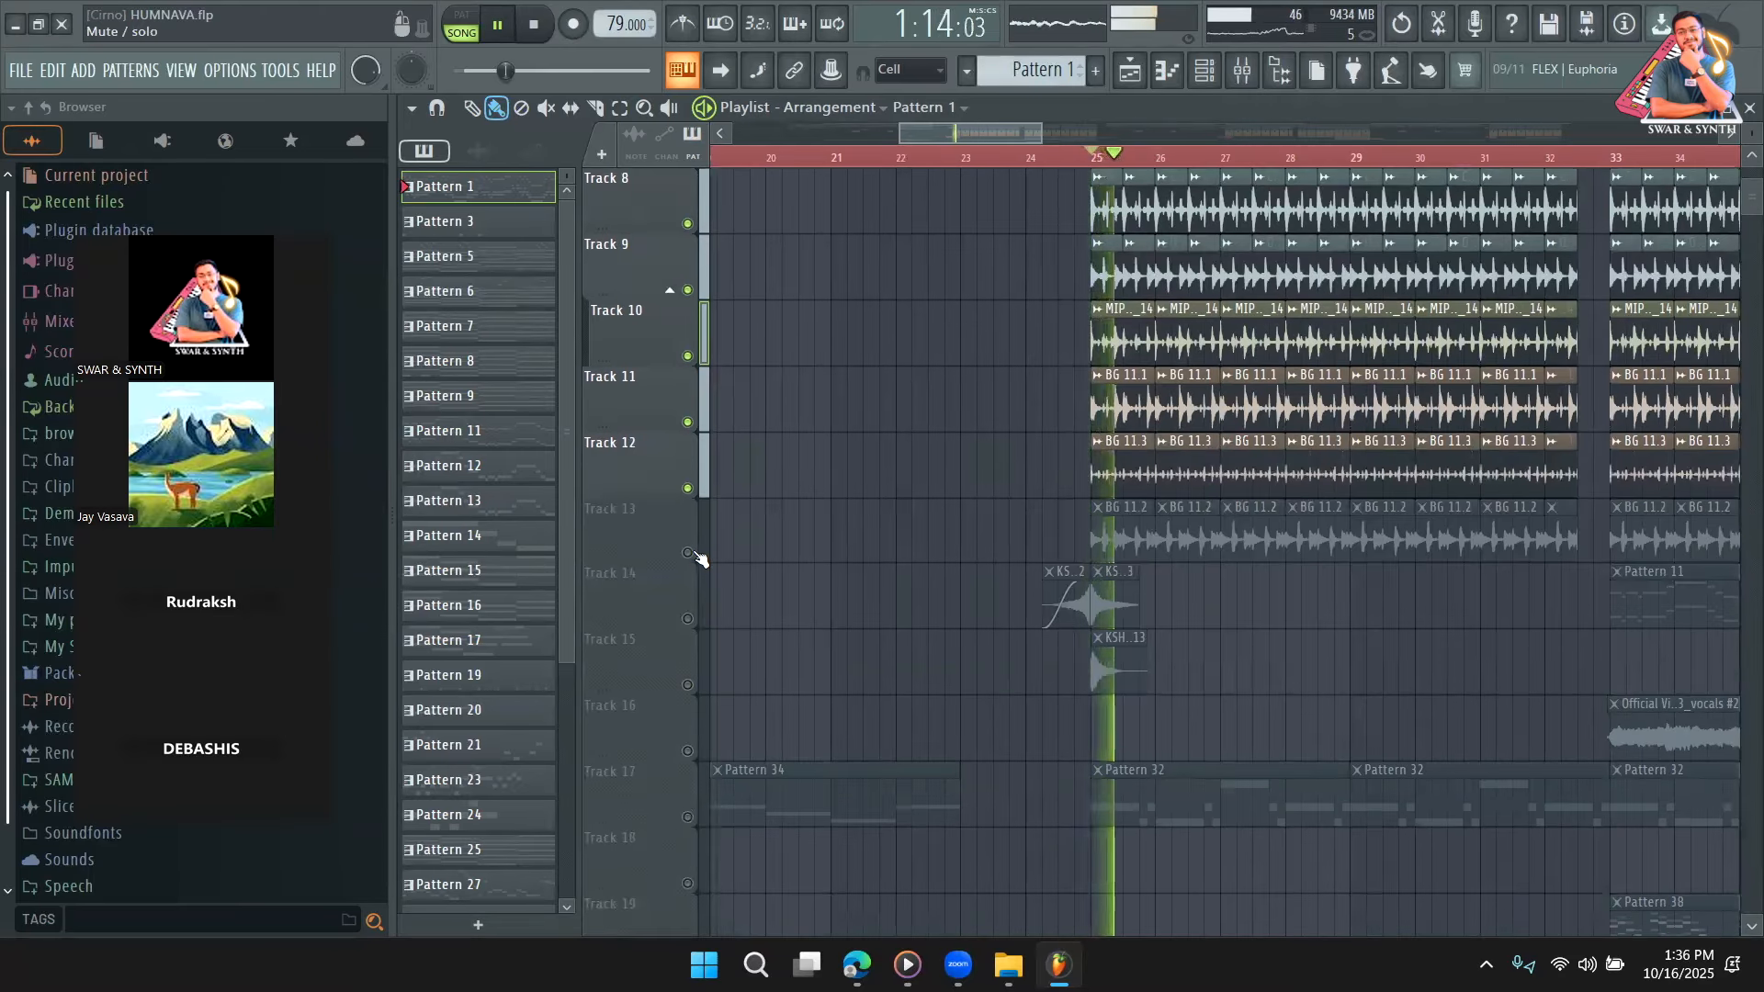
key(space)
click(690, 553)
key(space)
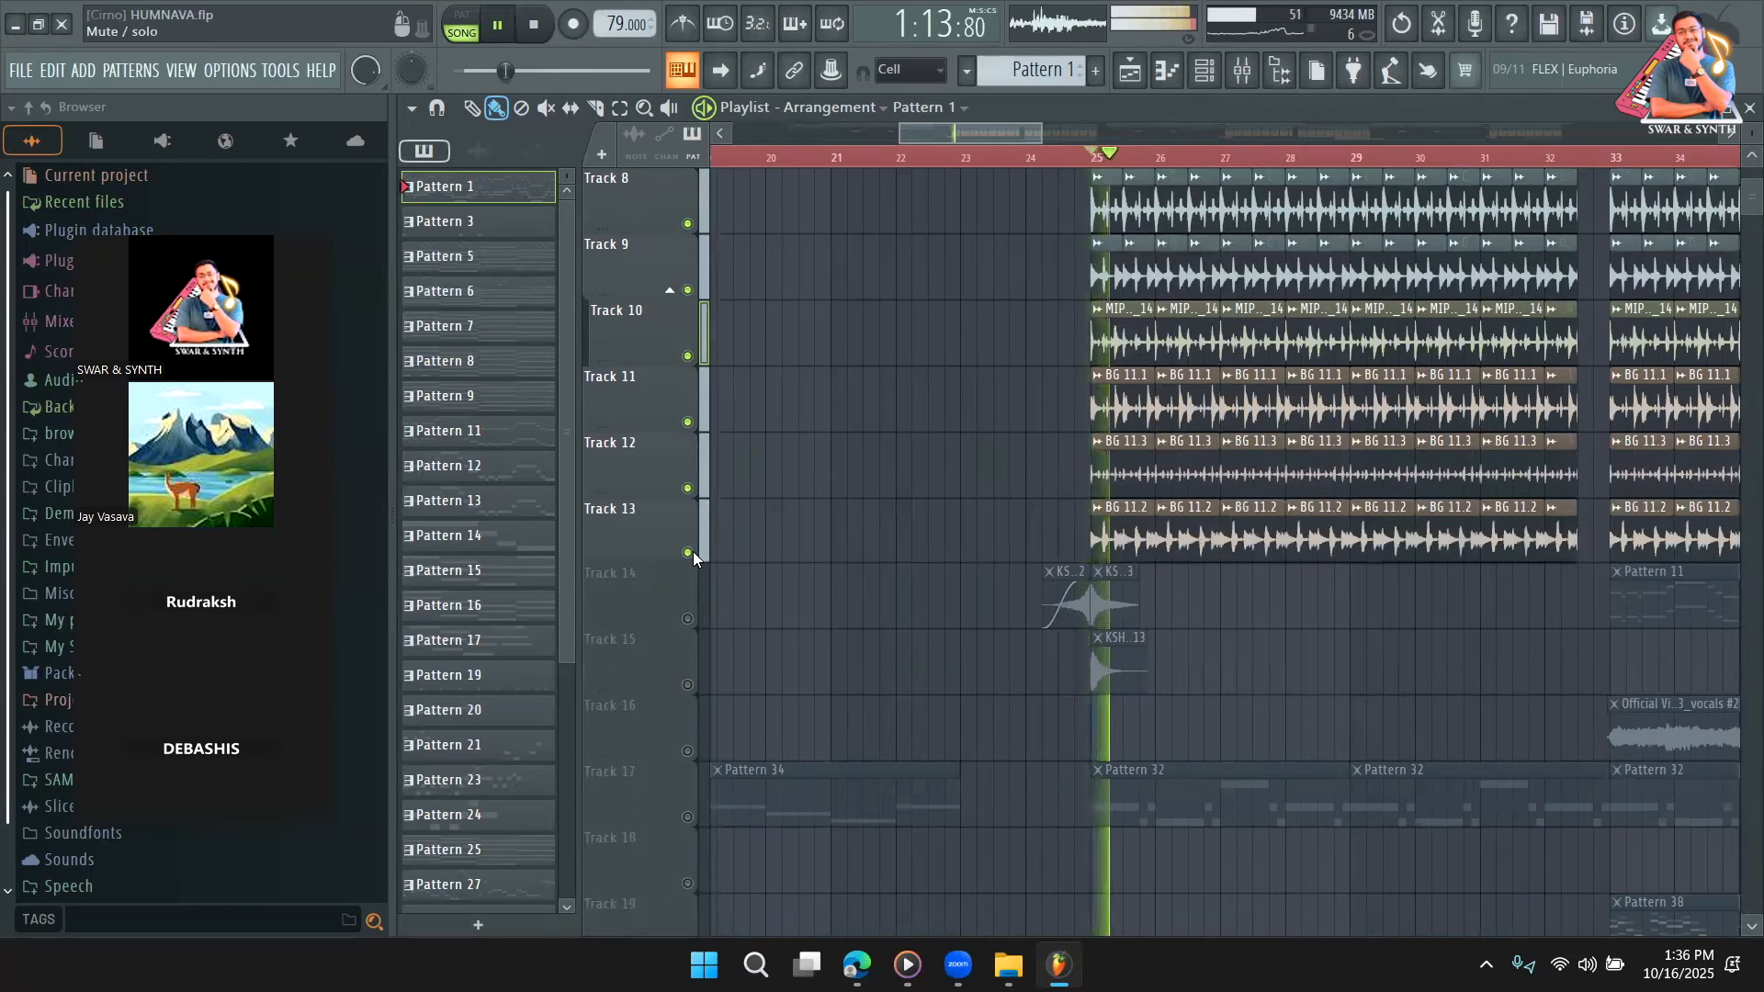
Unmute all playlist tracks and listen to the full arrangement from bar 24.
key(space)
right_click(691, 553)
scroll(1038, 266, up, 7)
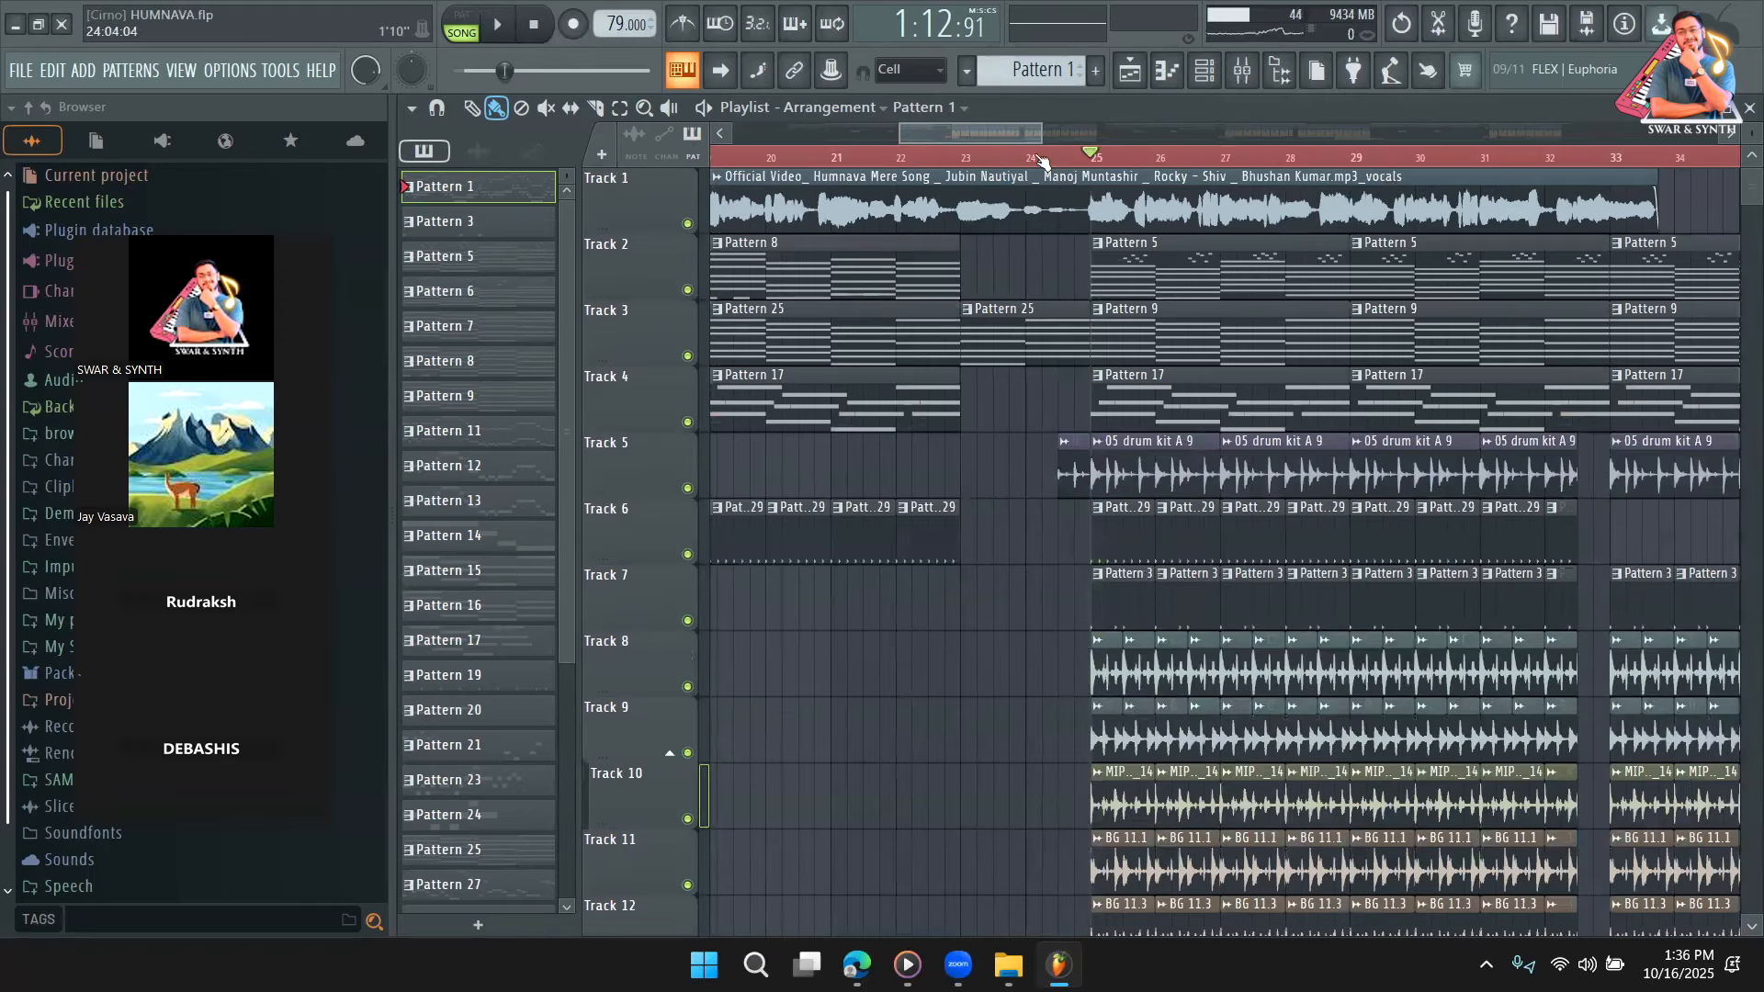
click(1041, 158)
key(space)
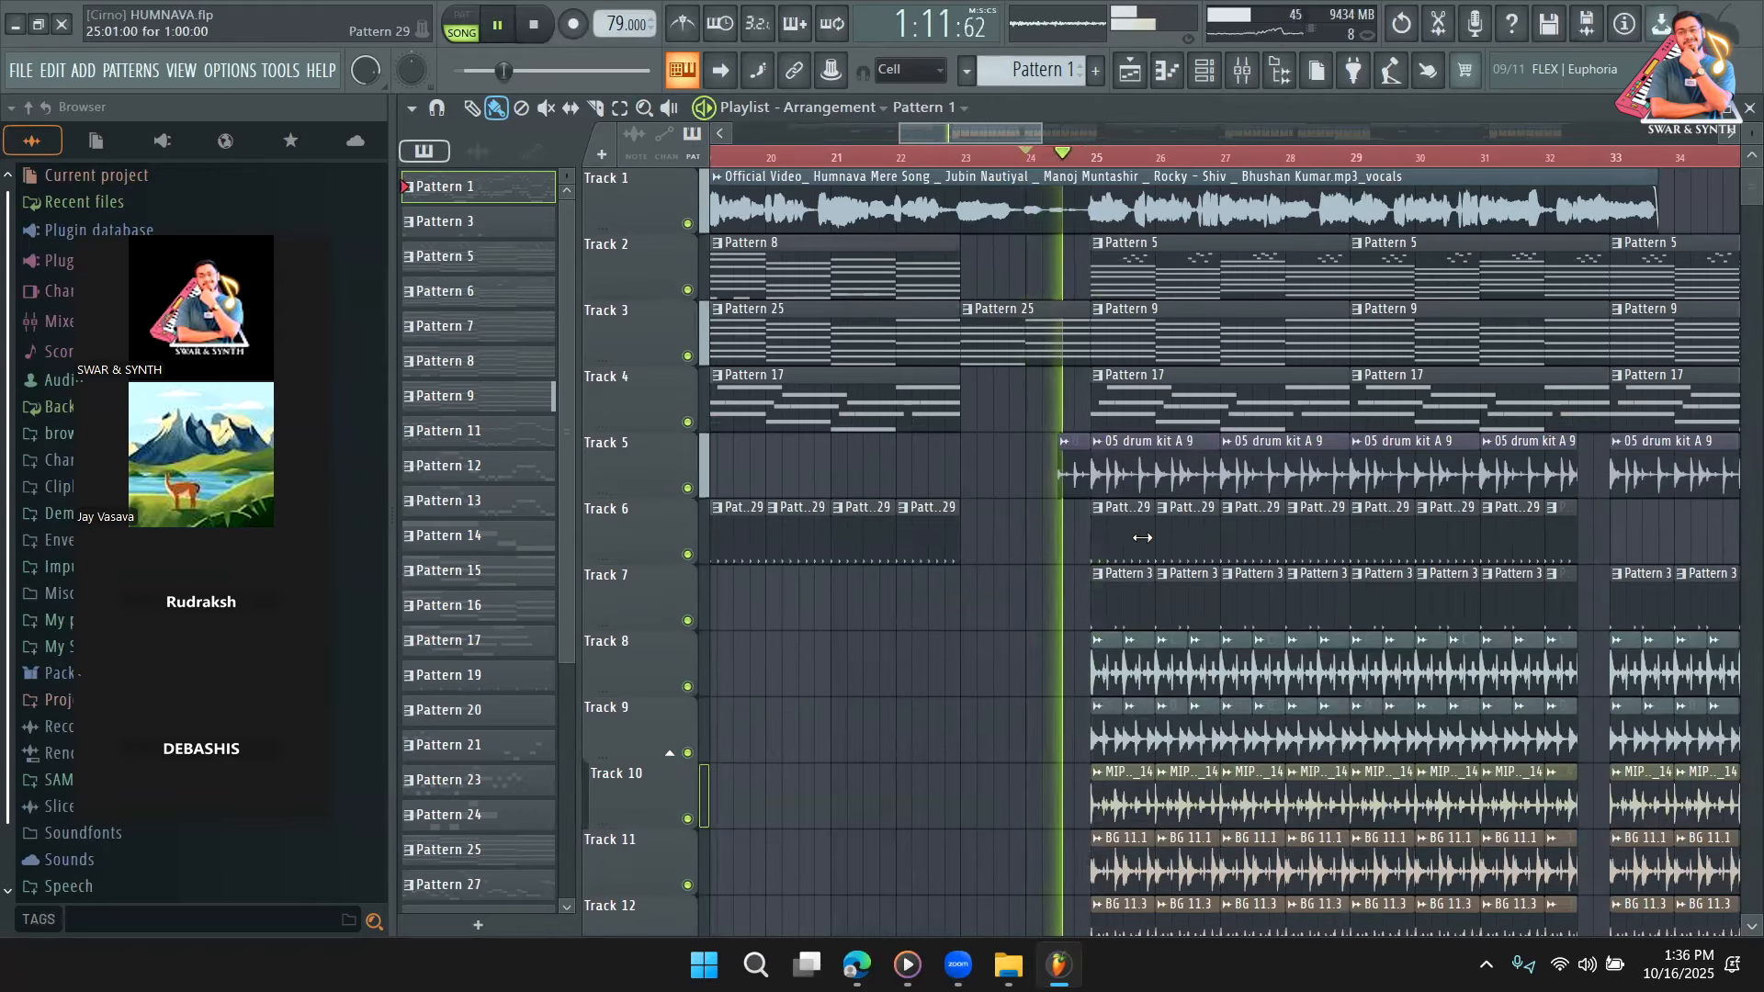
scroll(1142, 537, down, 6)
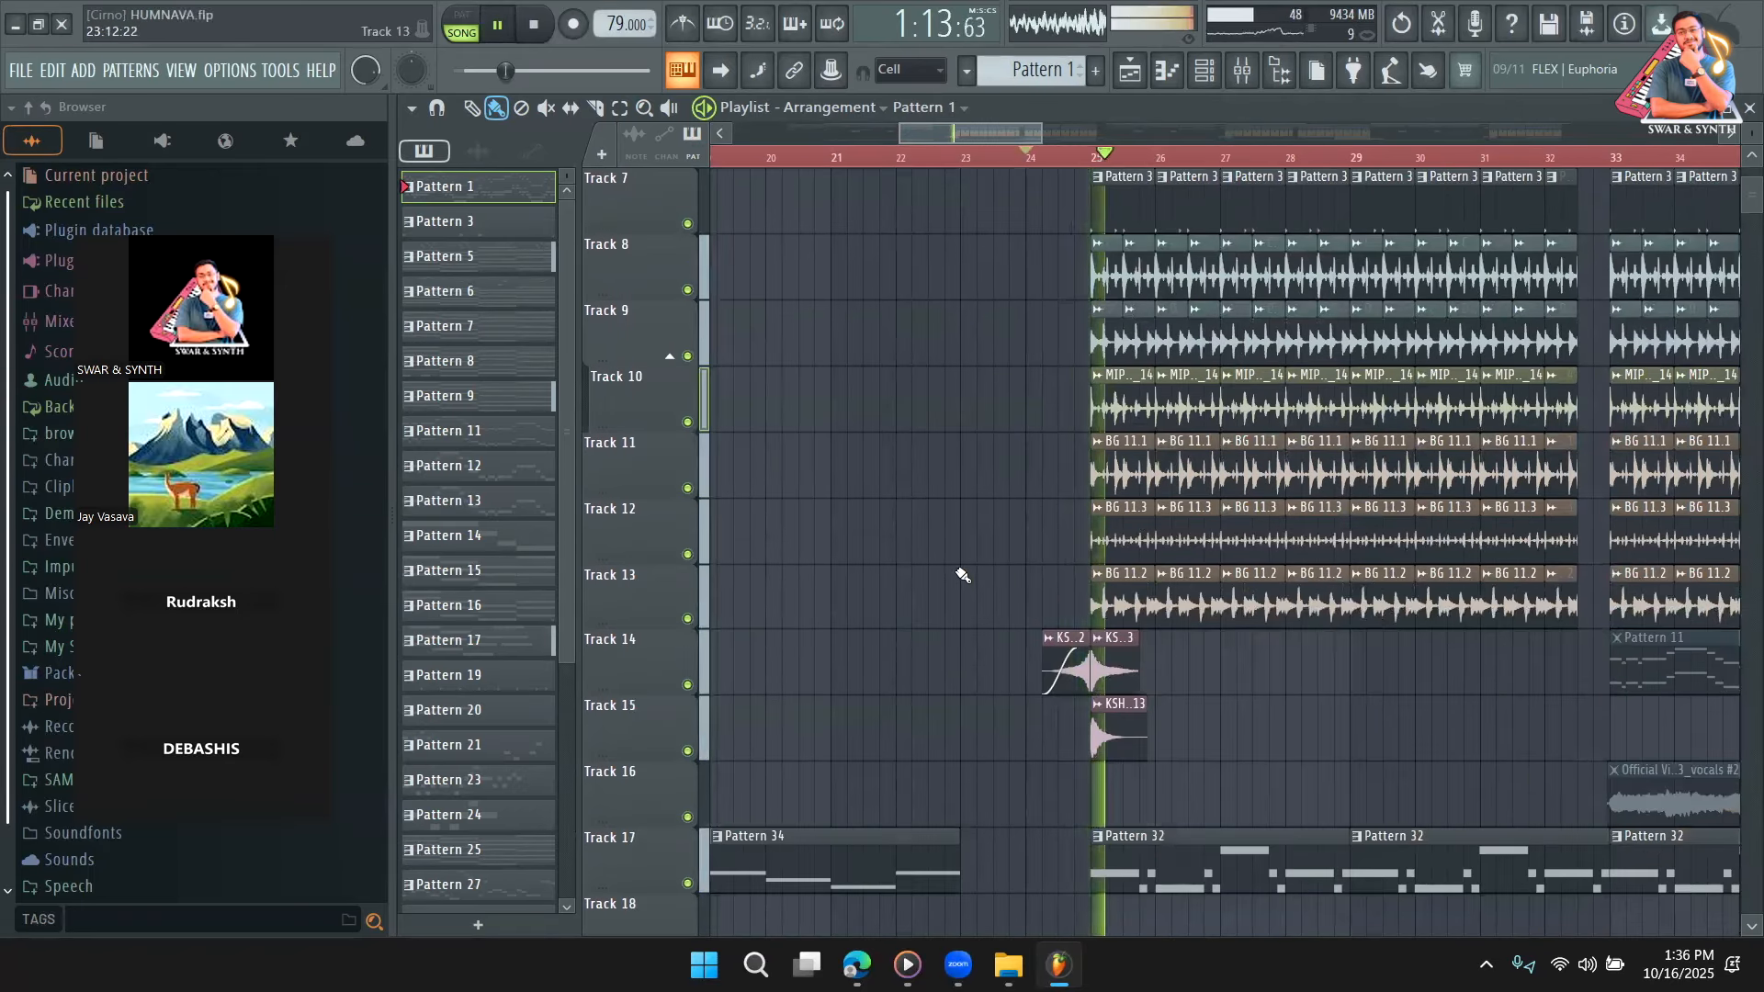
drag(978, 131, 994, 132)
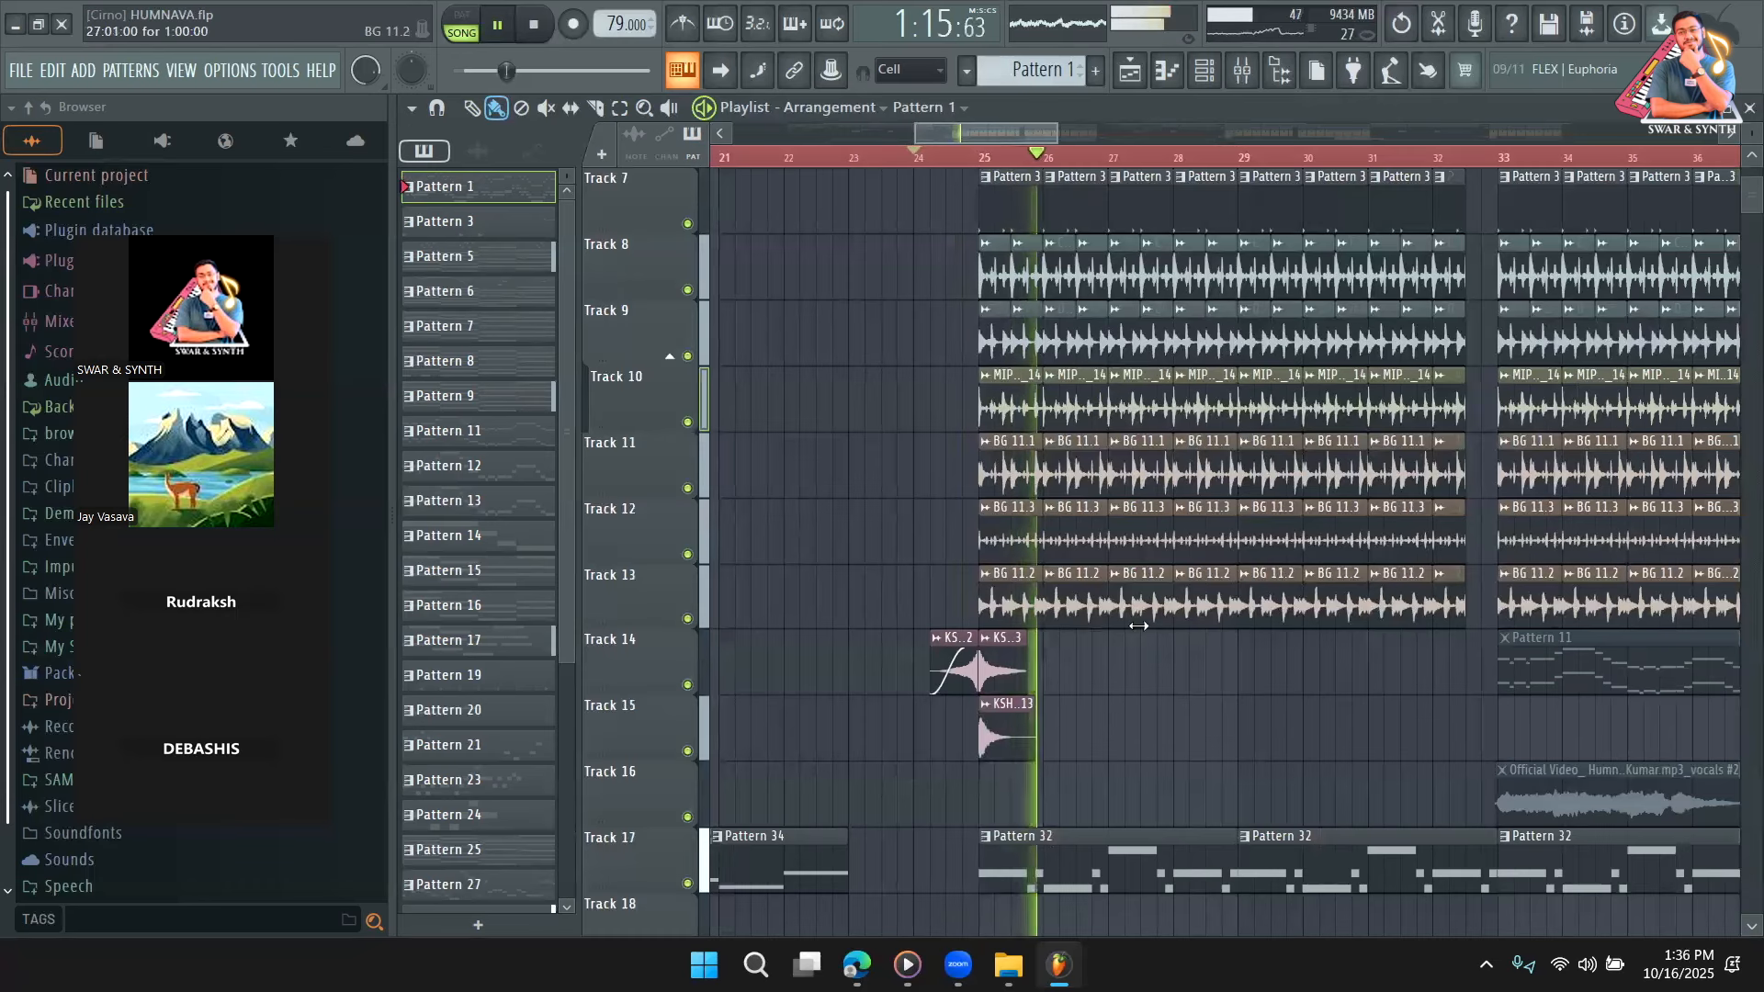
scroll(1138, 626, up, 2)
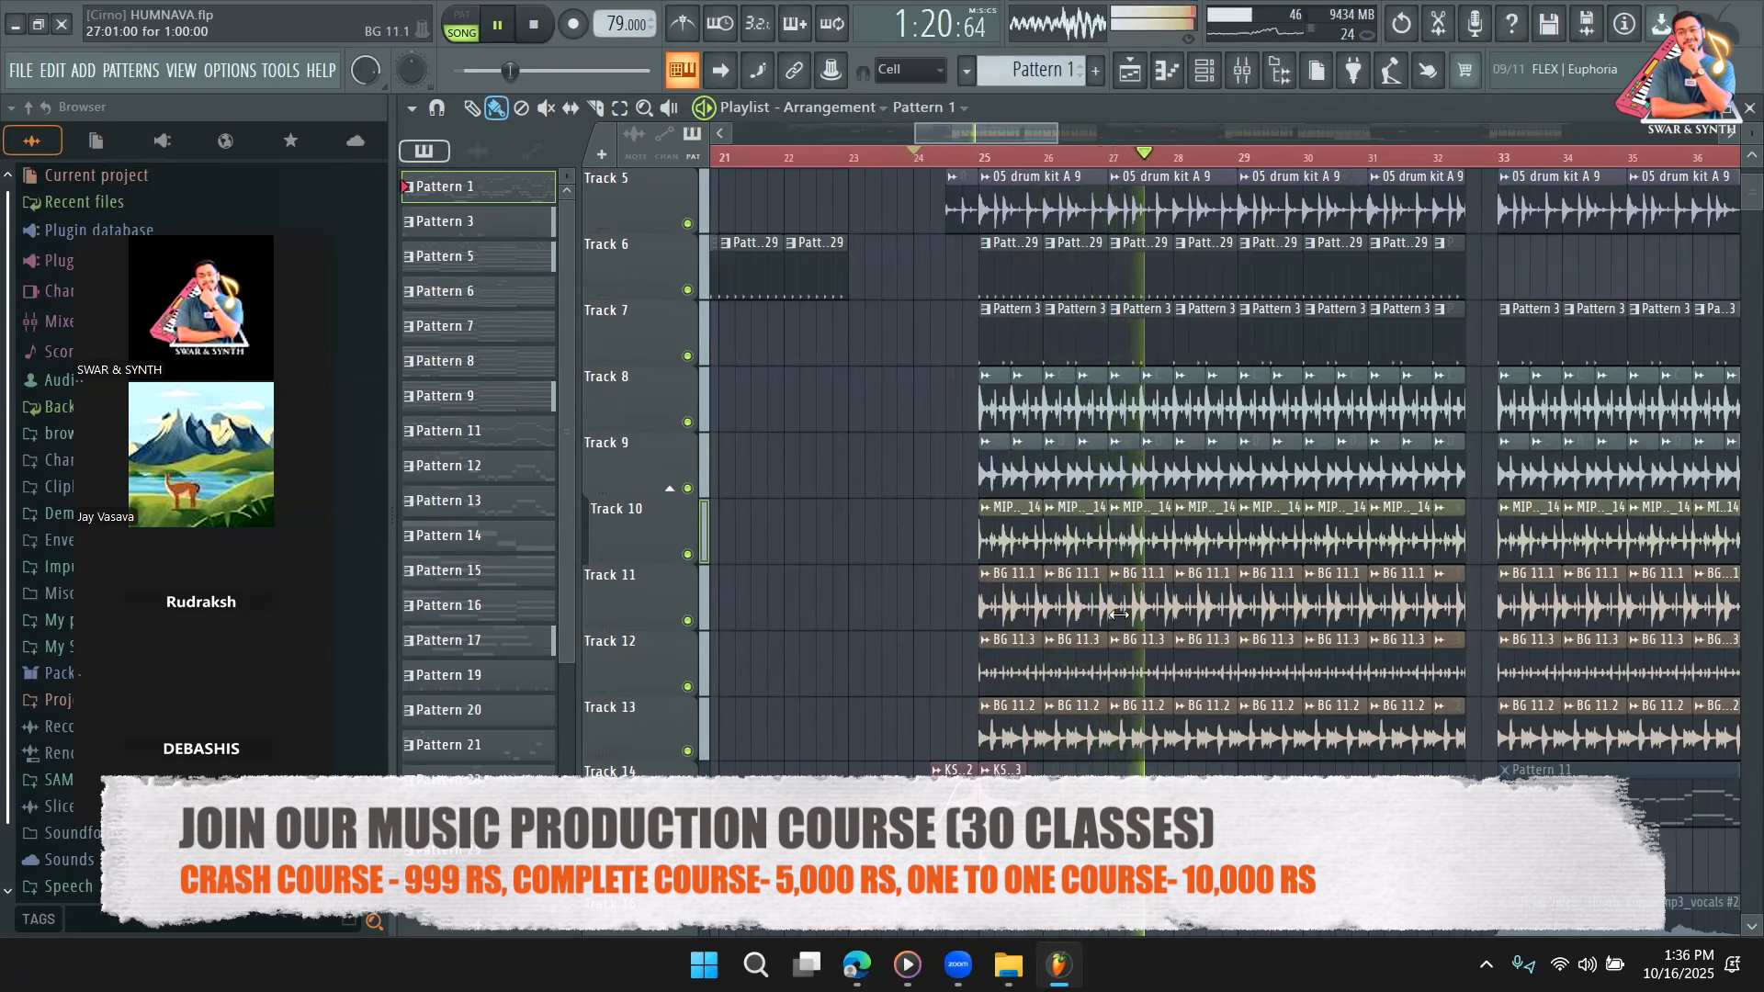
key(space)
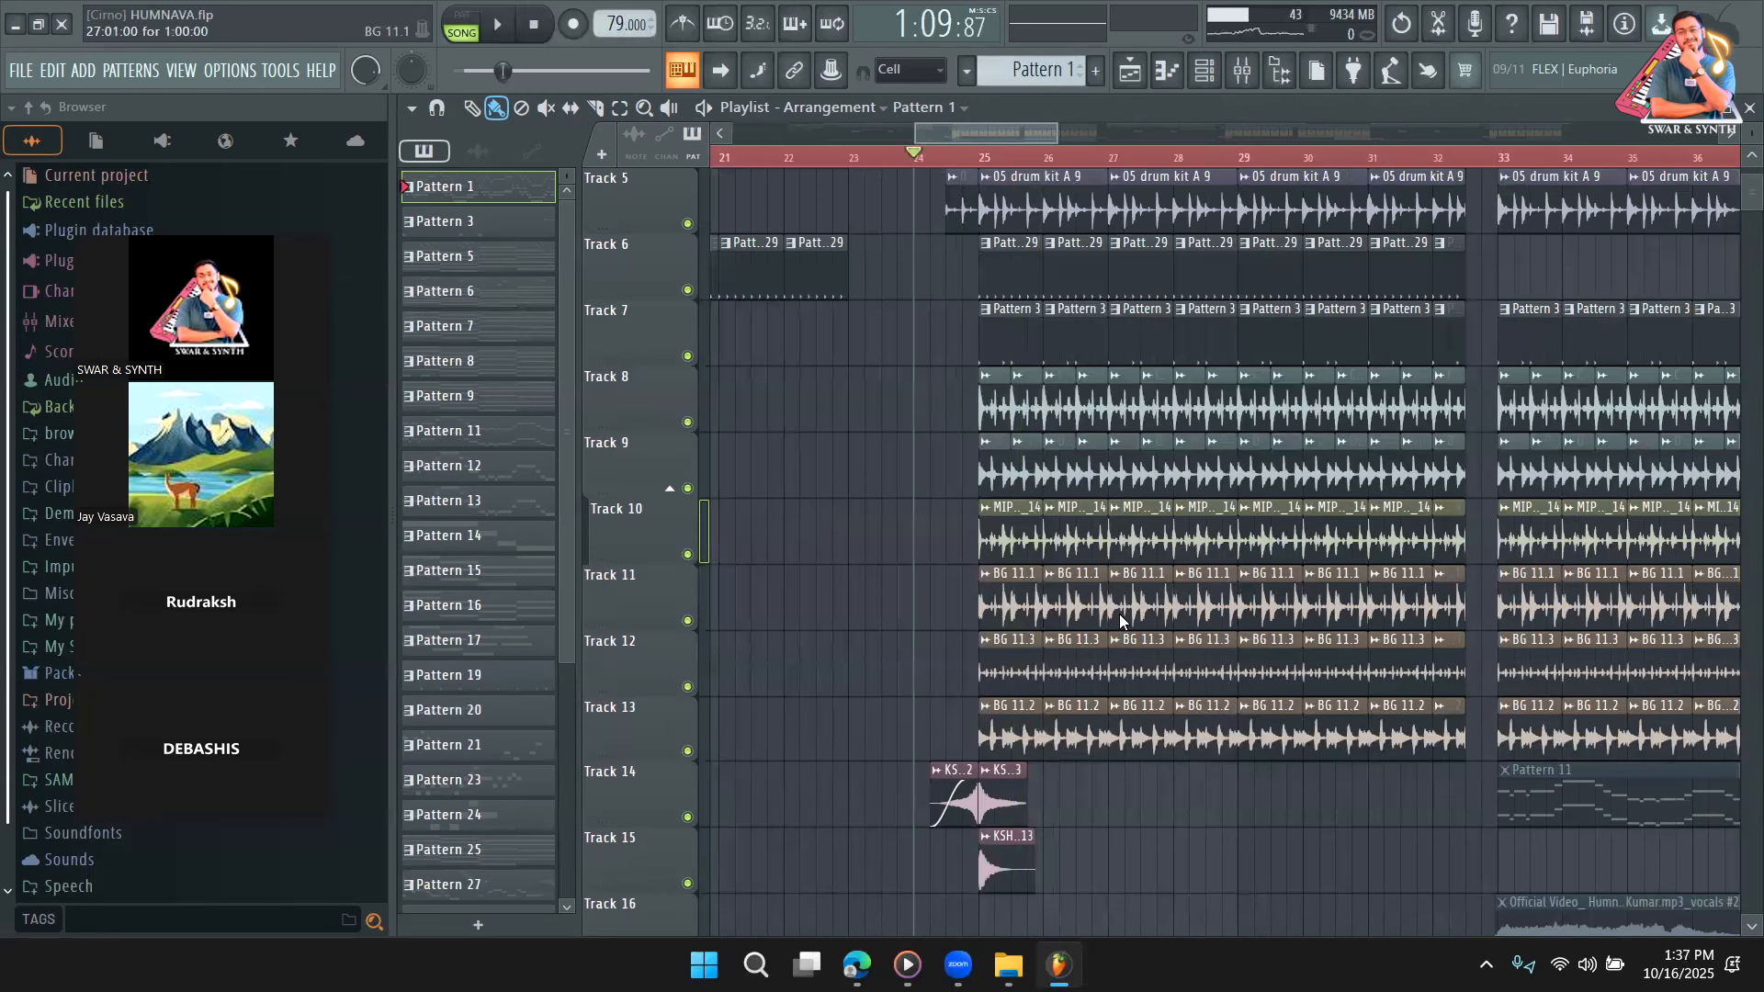
Review the playlist tracks and the channel rack, and briefly play the arrangement from bar 25.
scroll(1118, 613, up, 4)
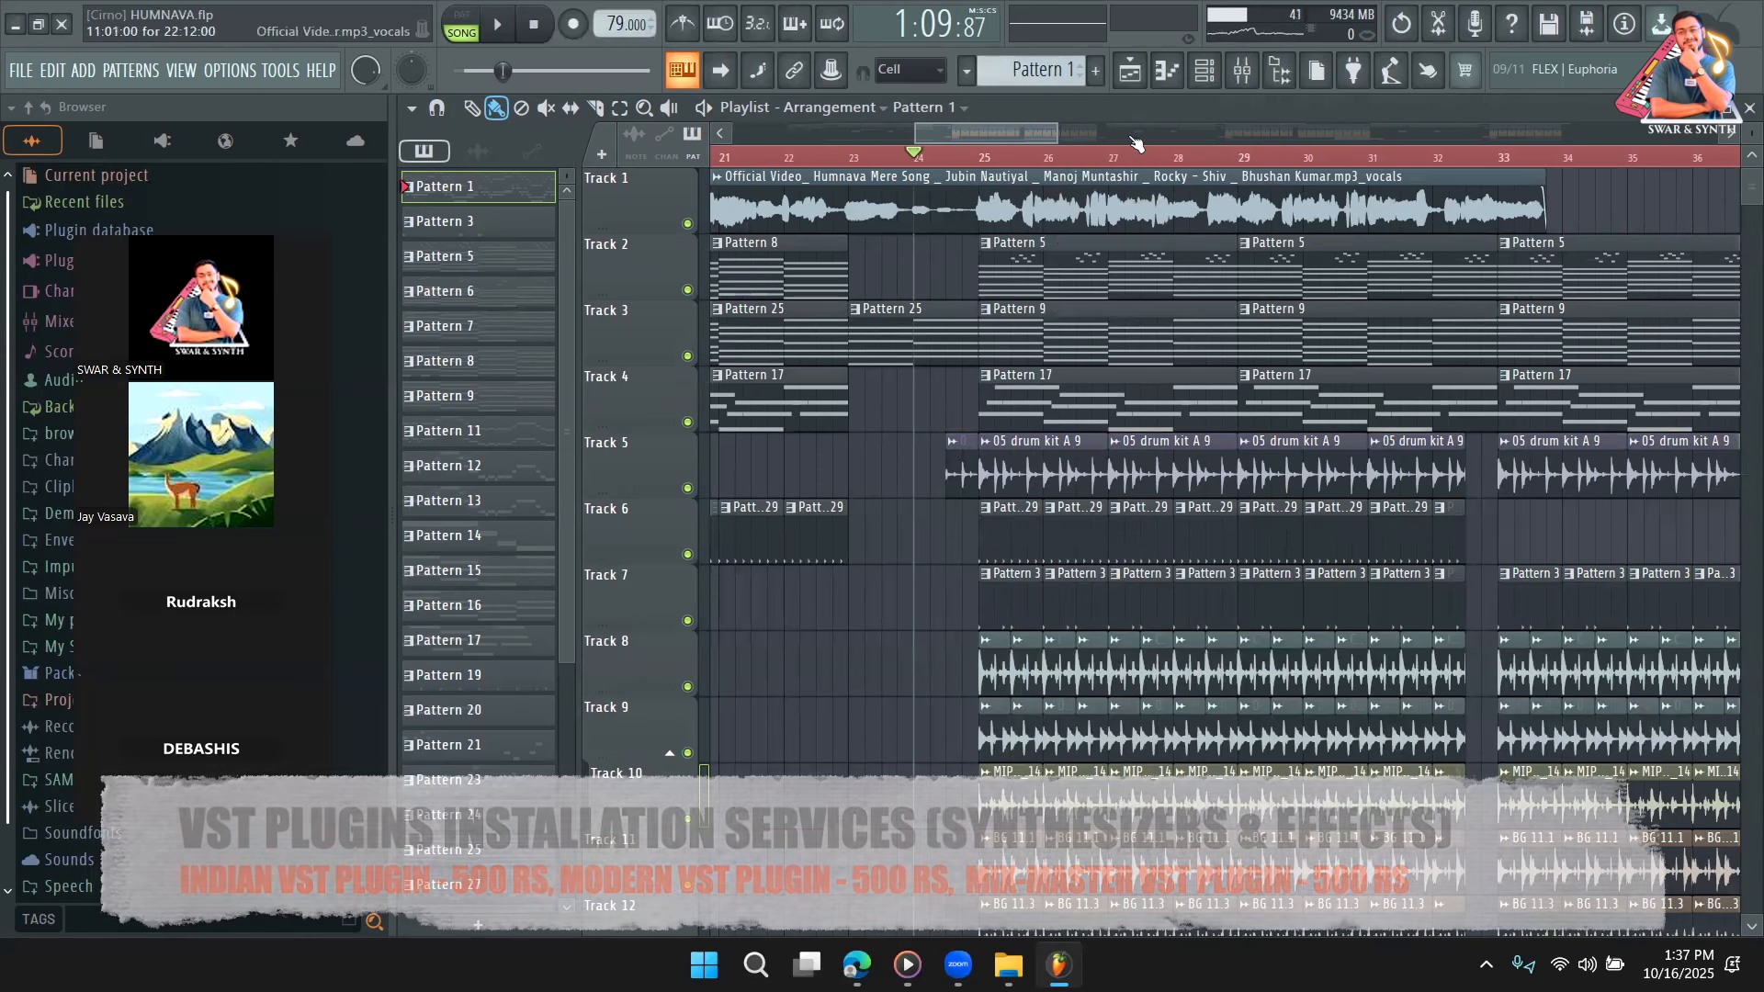
click(1204, 71)
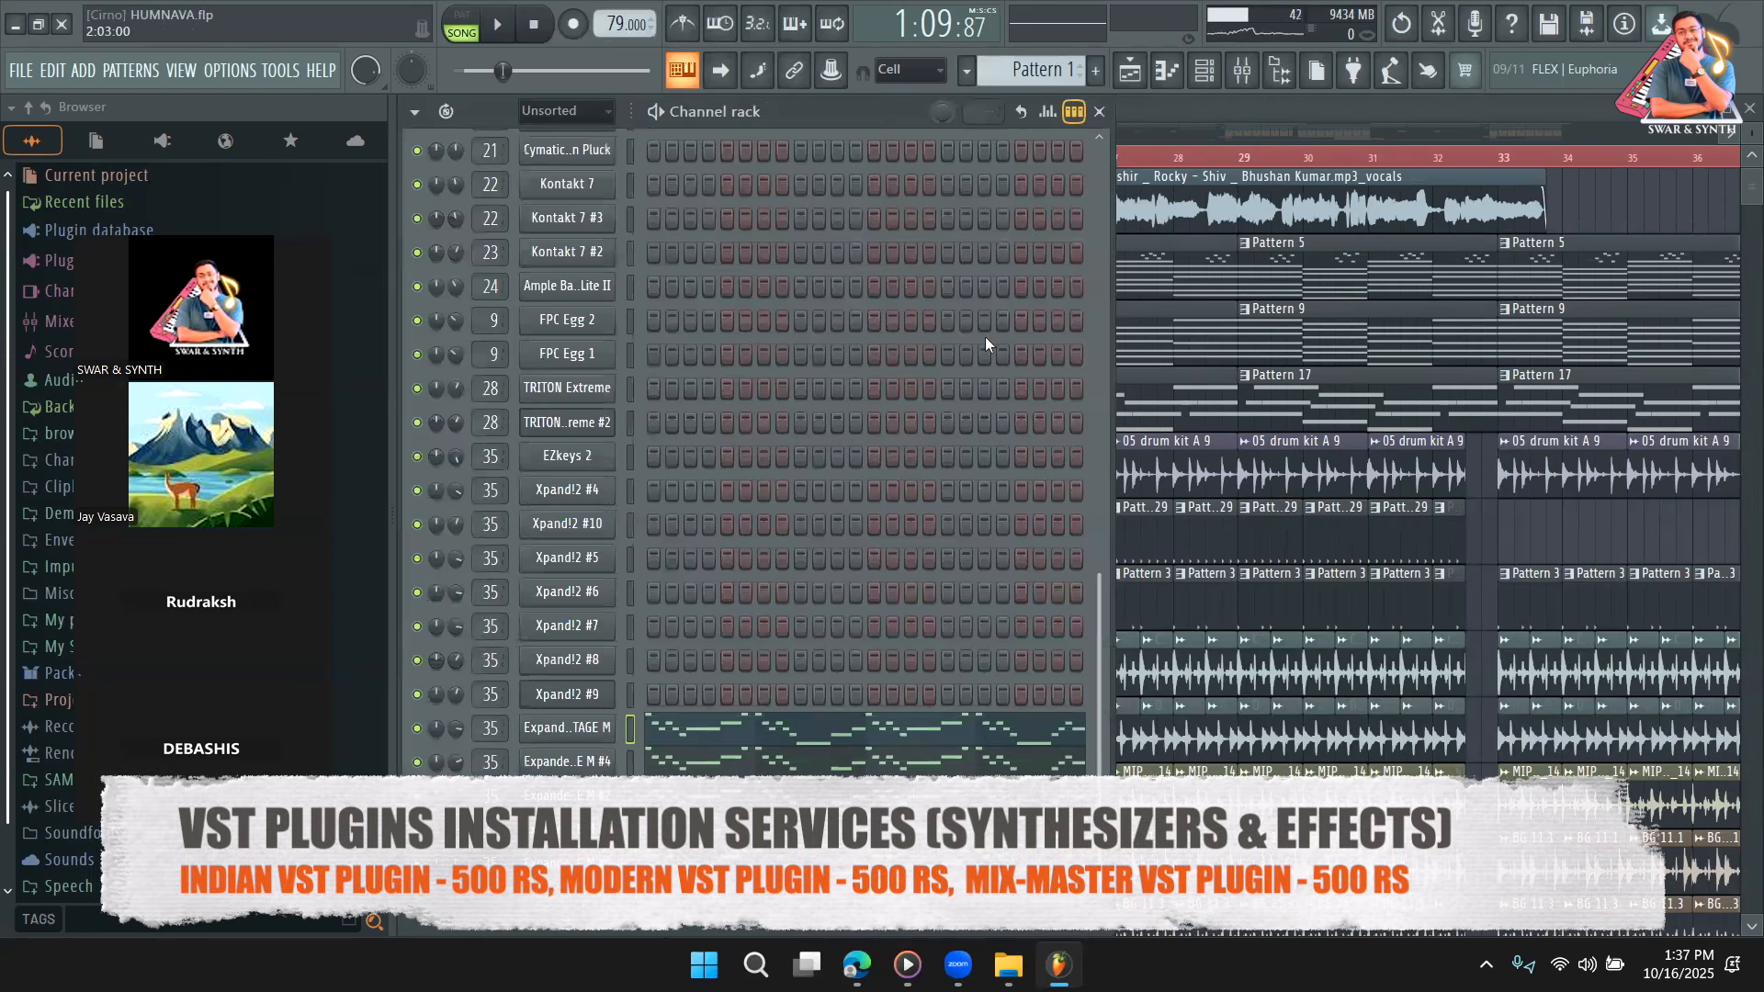
click(1332, 85)
scroll(1077, 534, down, 9)
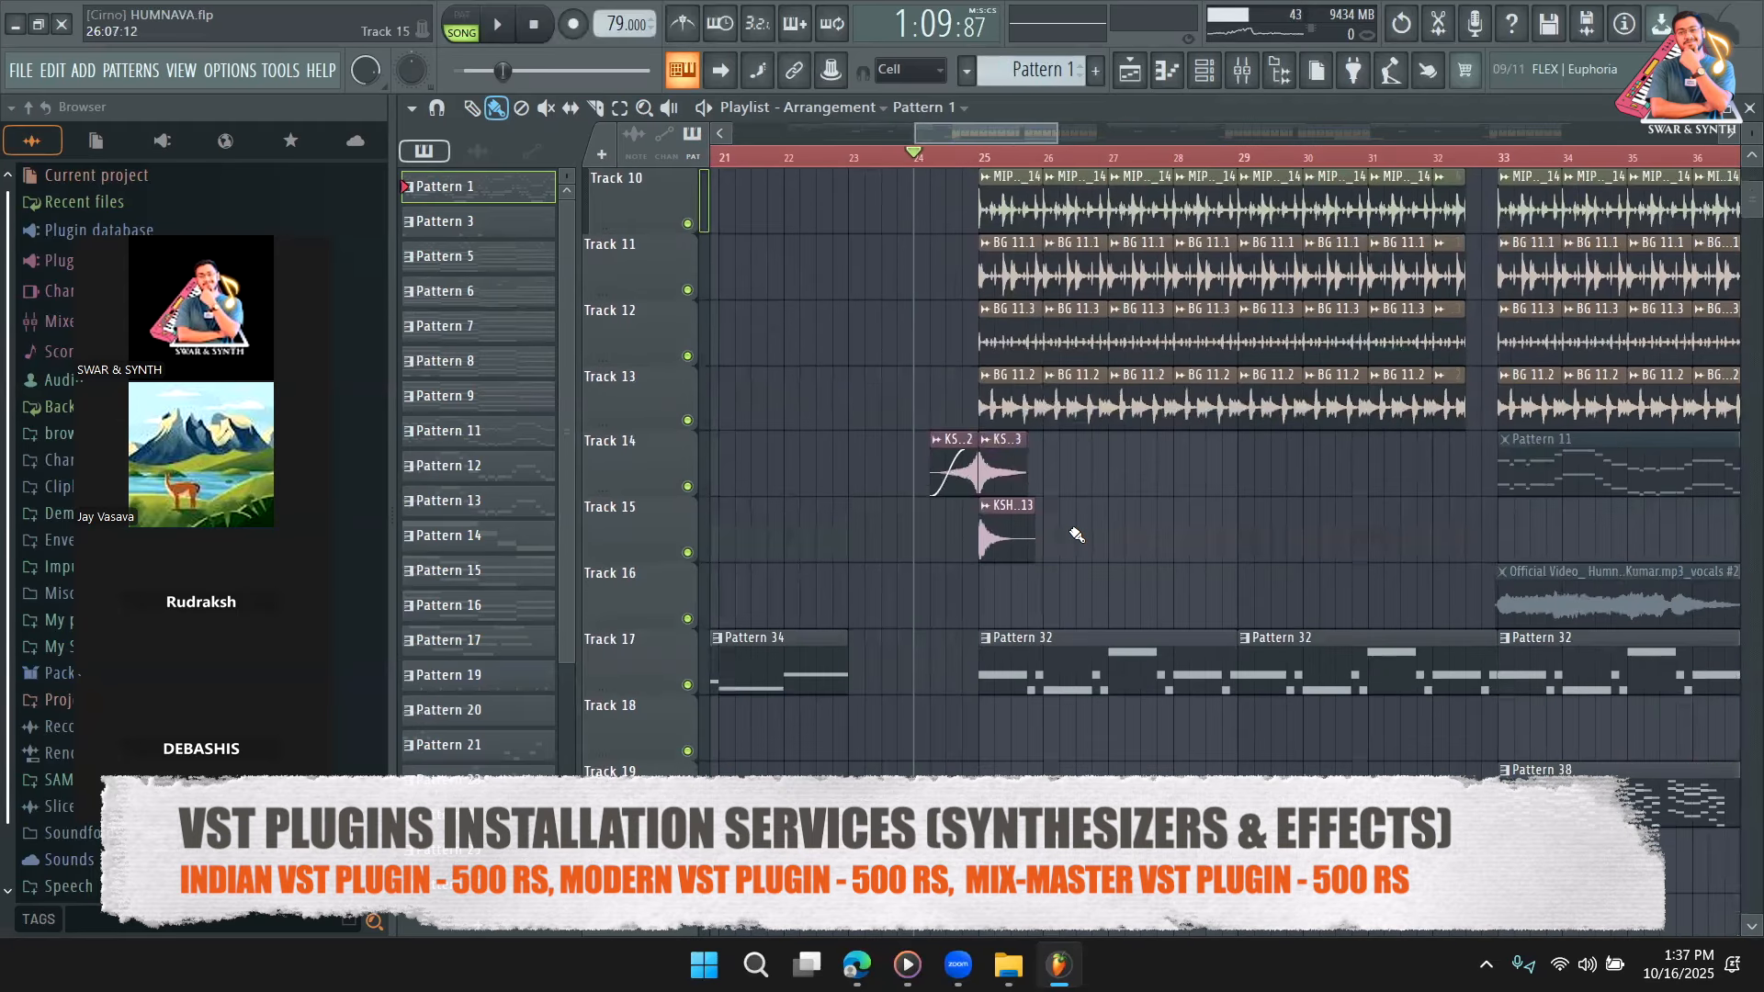
scroll(1077, 535, up, 9)
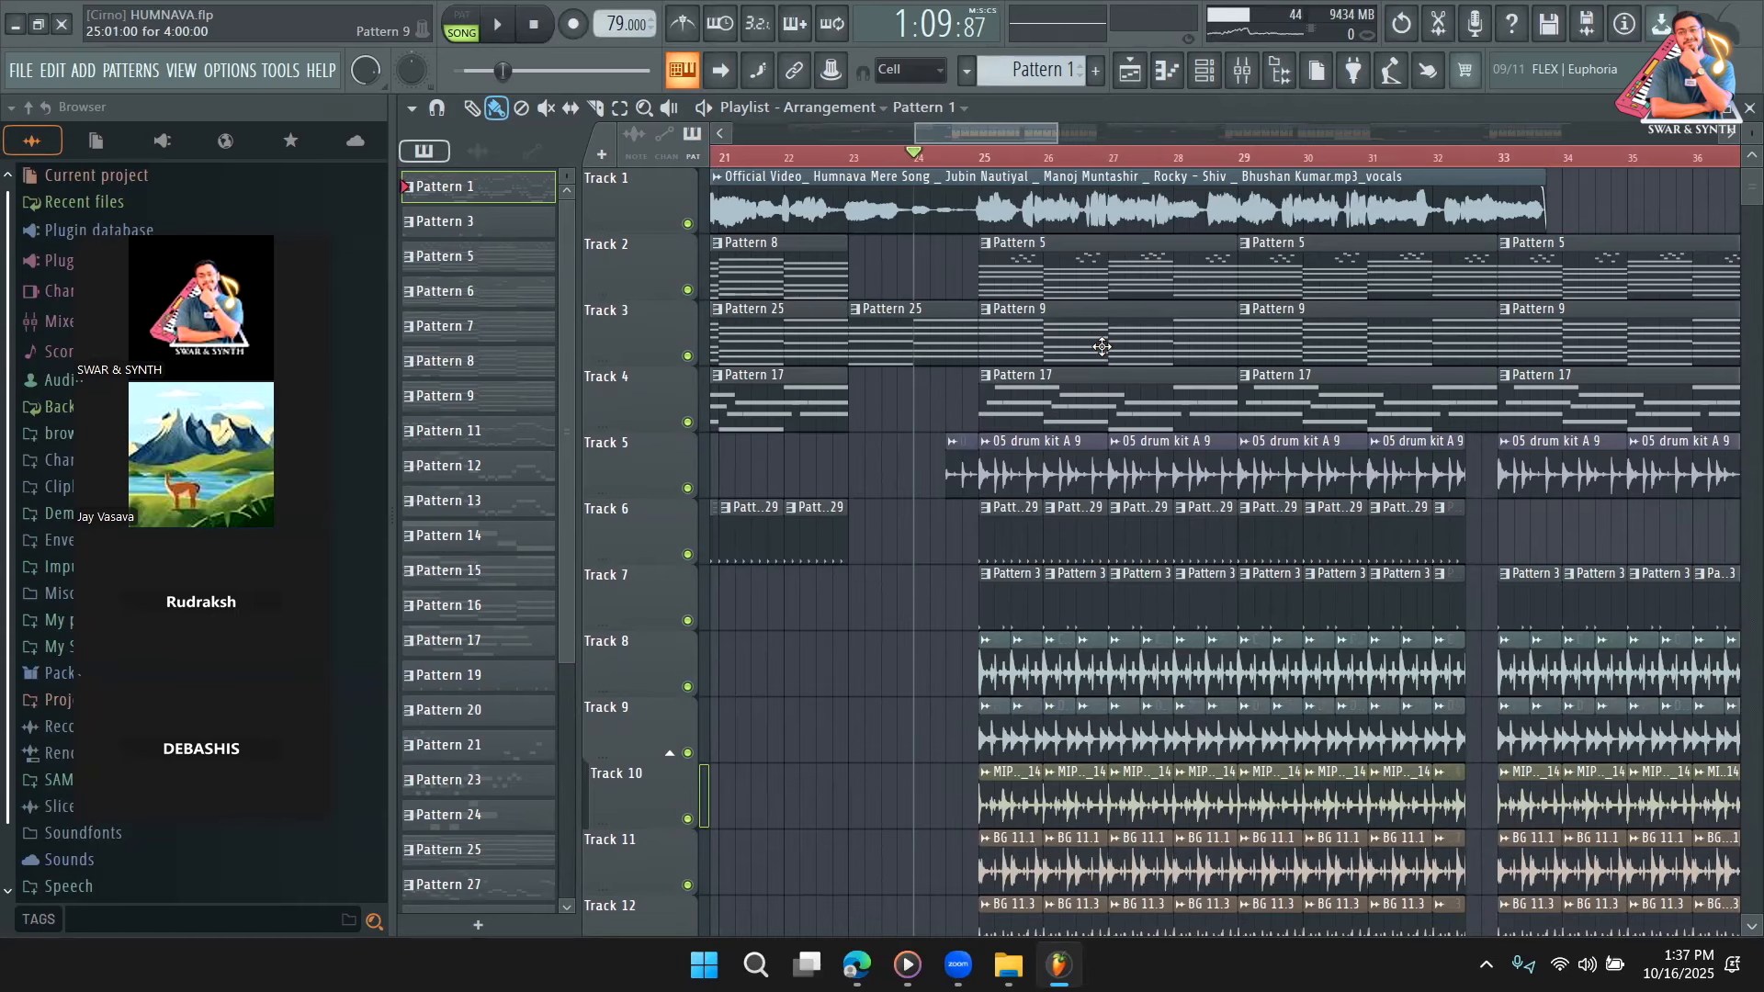
scroll(1112, 462, down, 4)
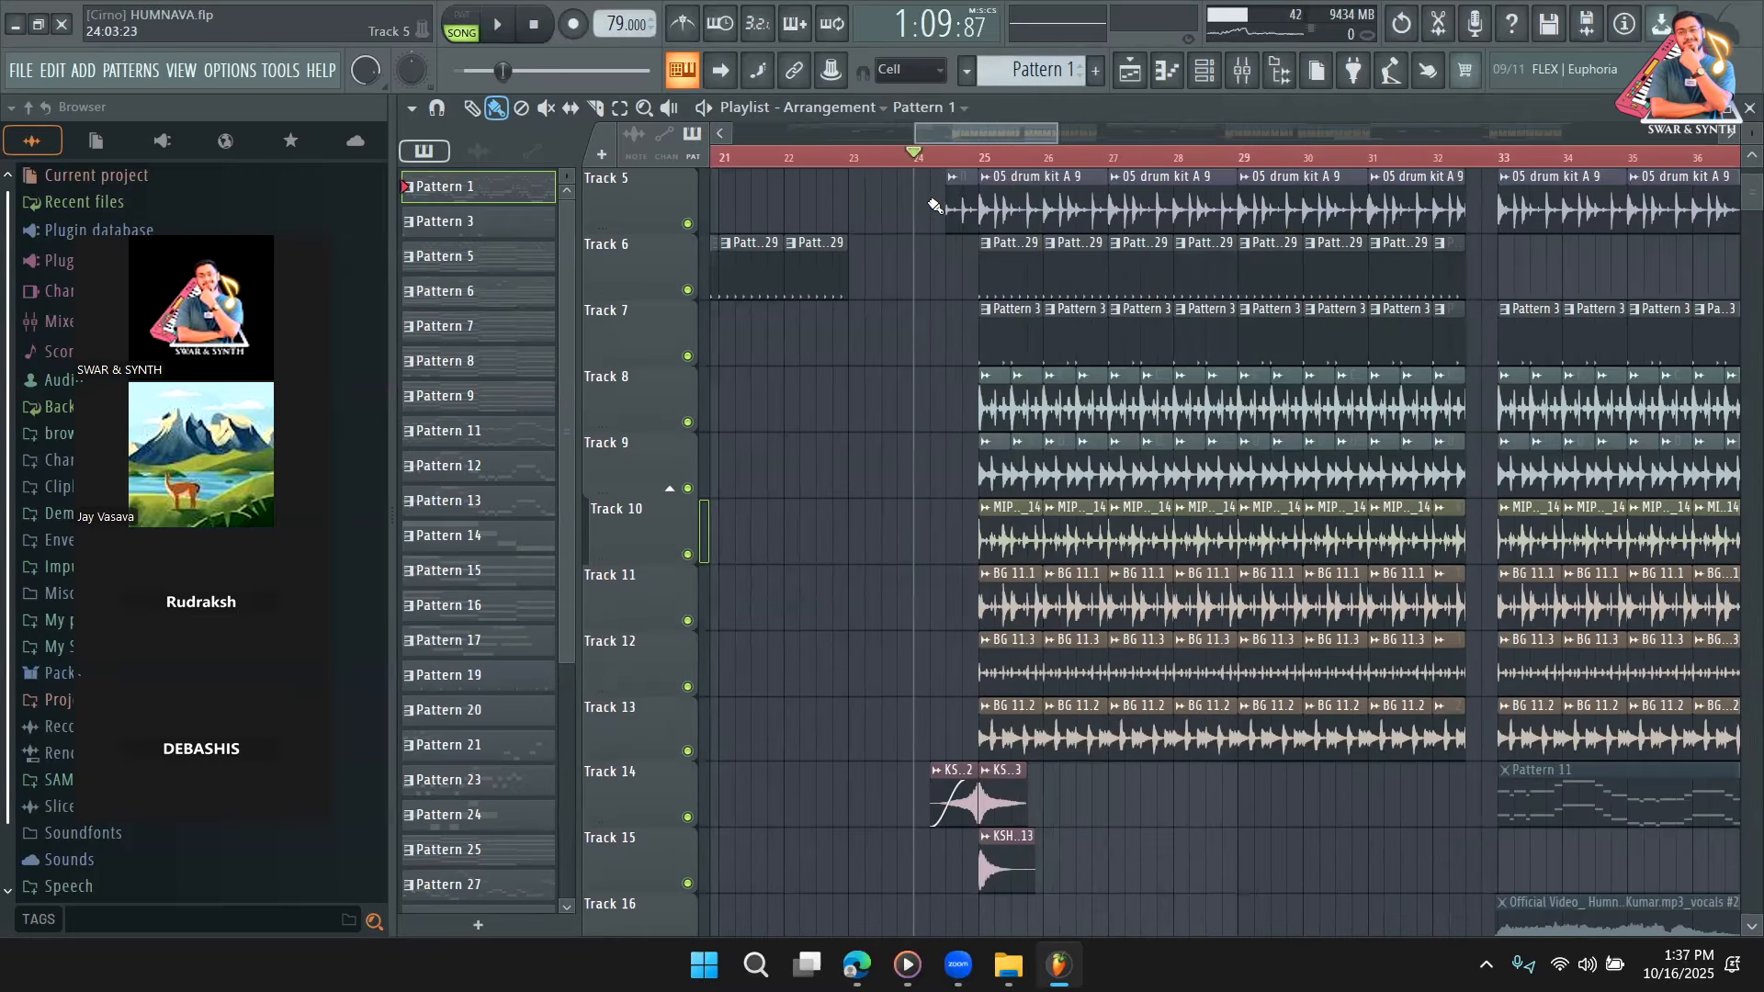
click(491, 44)
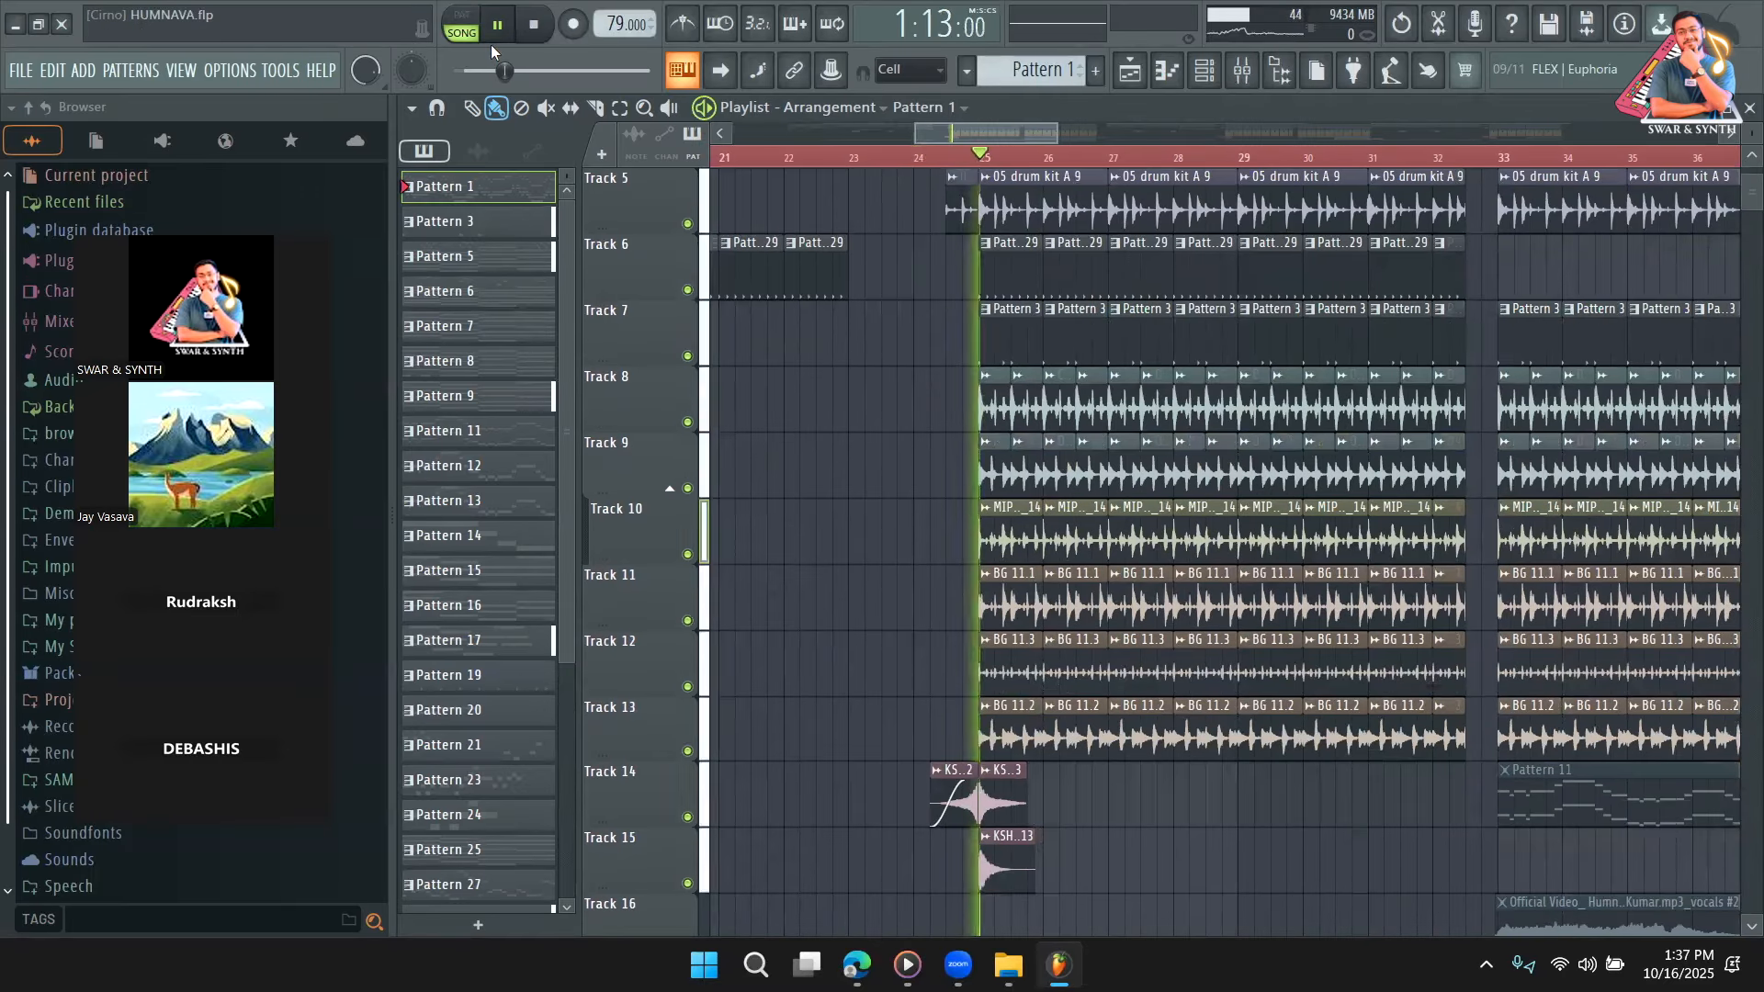
click(491, 44)
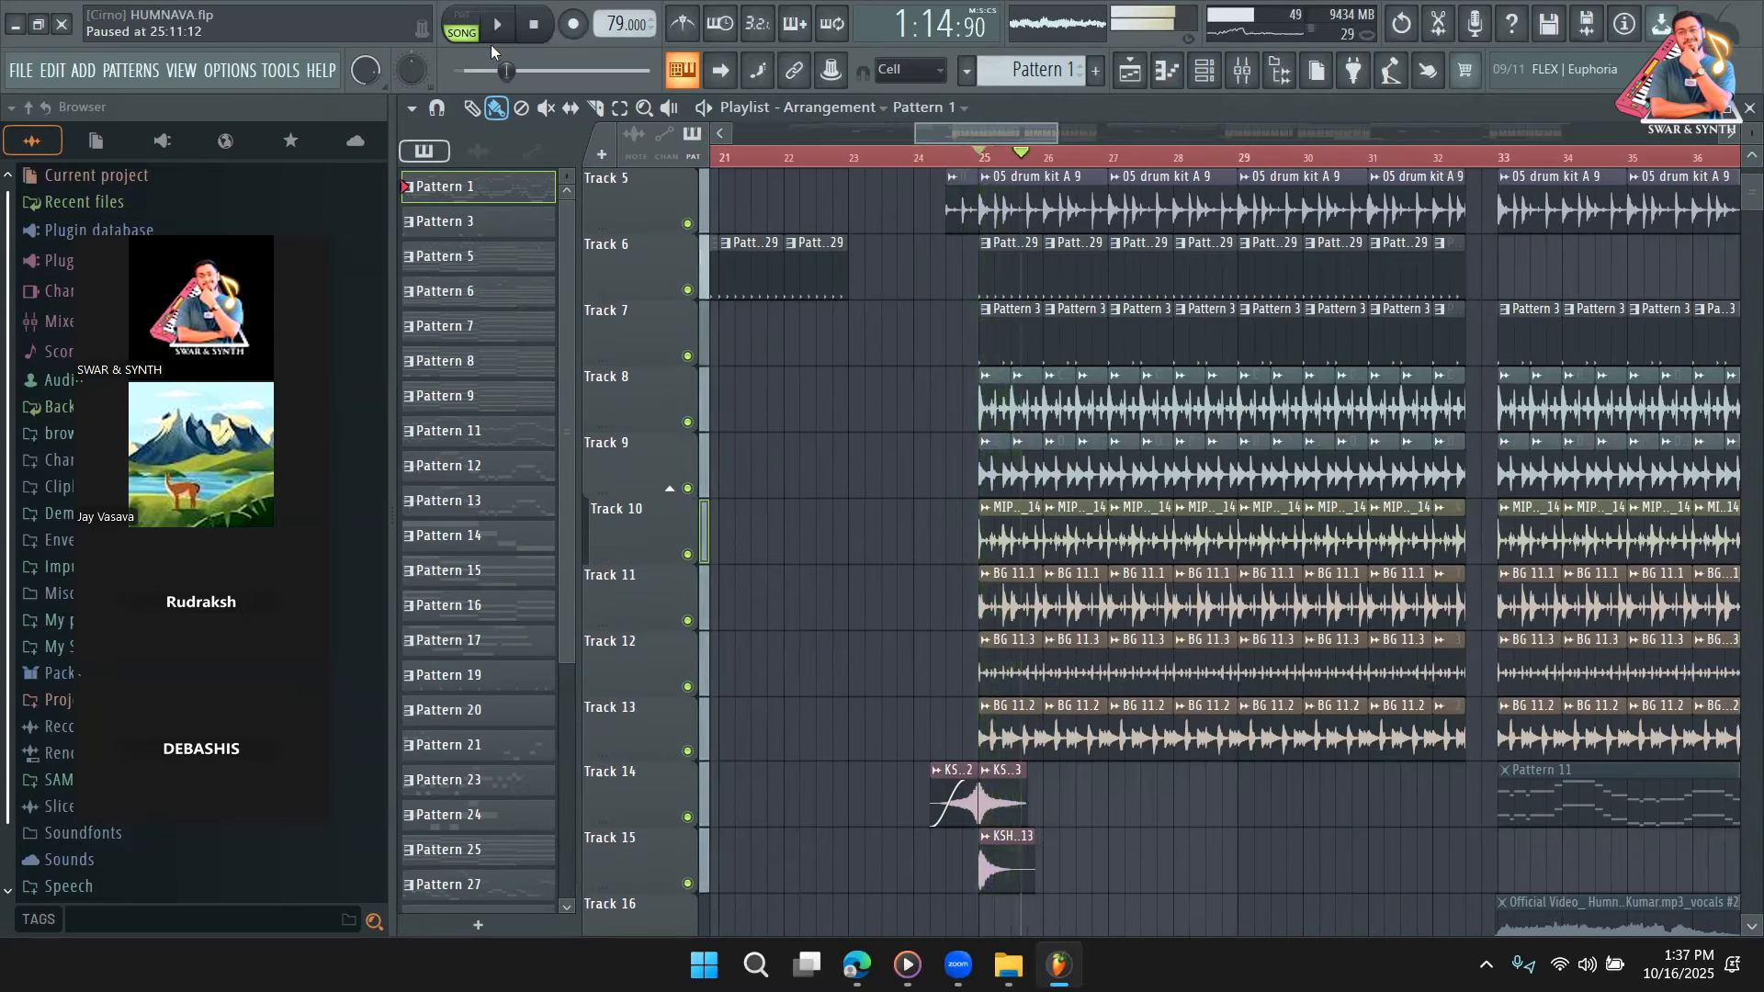
Play the arrangement from bar 37 and from bar 33, and close the HUMNAVA project.
drag(1036, 134, 1108, 138)
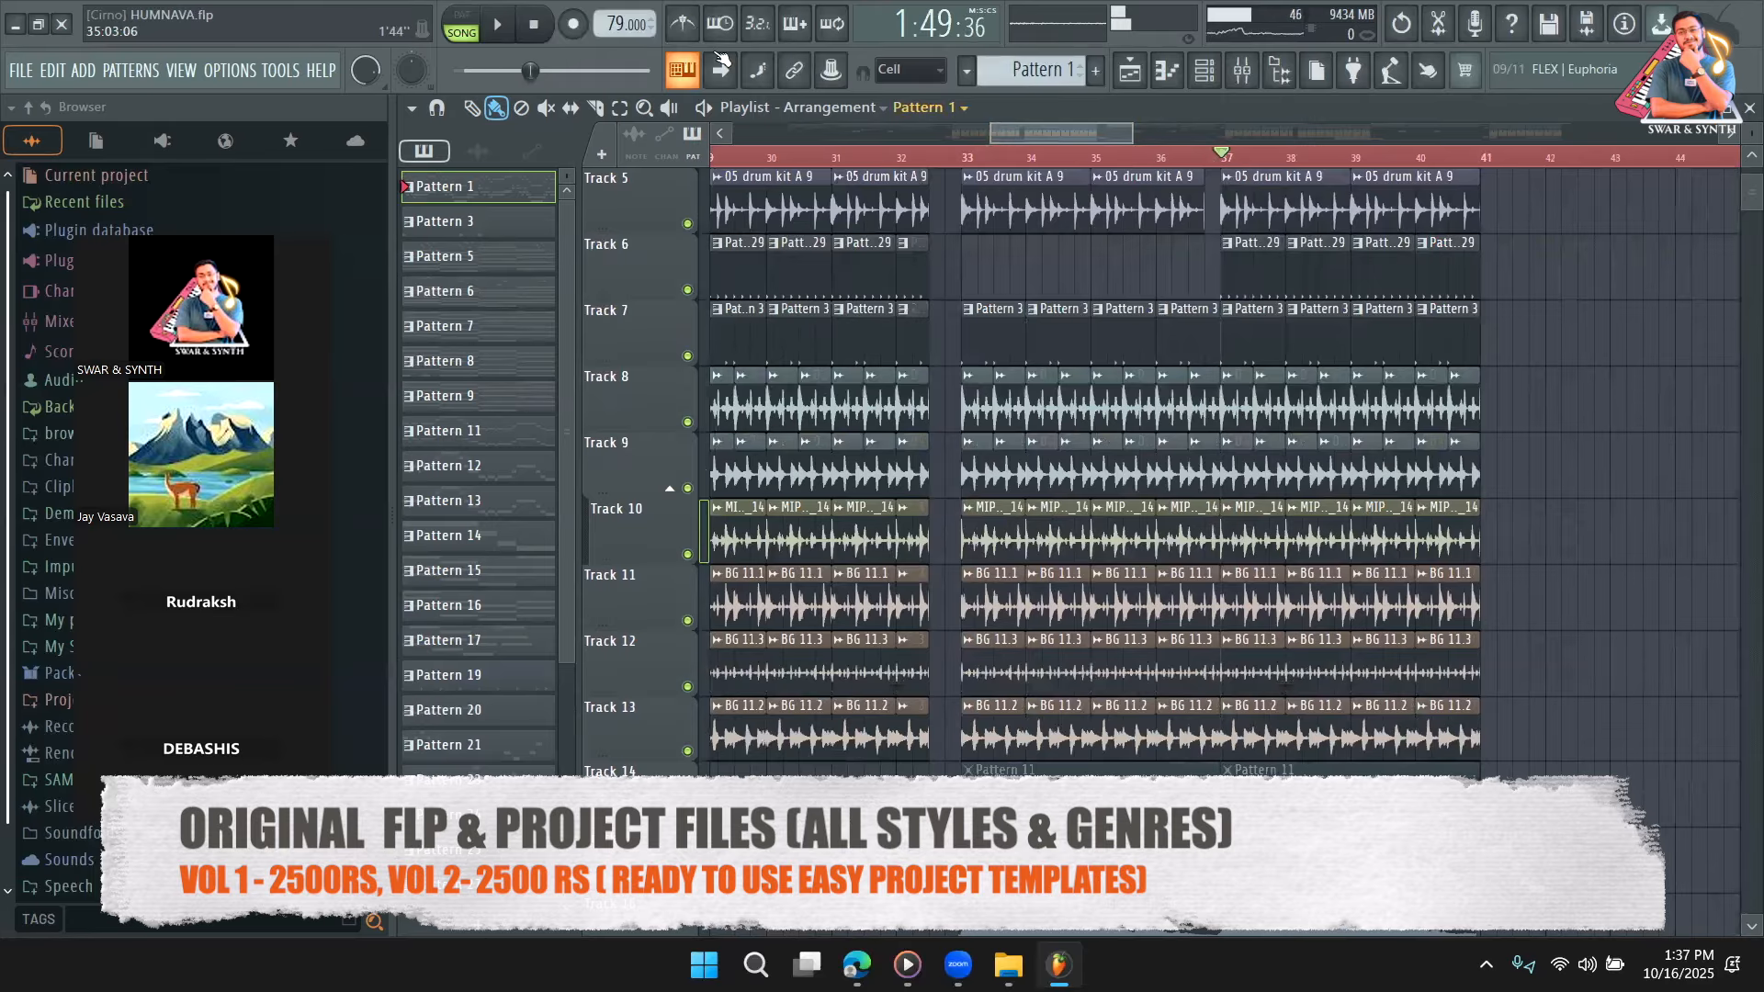
key(space)
scroll(1253, 657, down, 6)
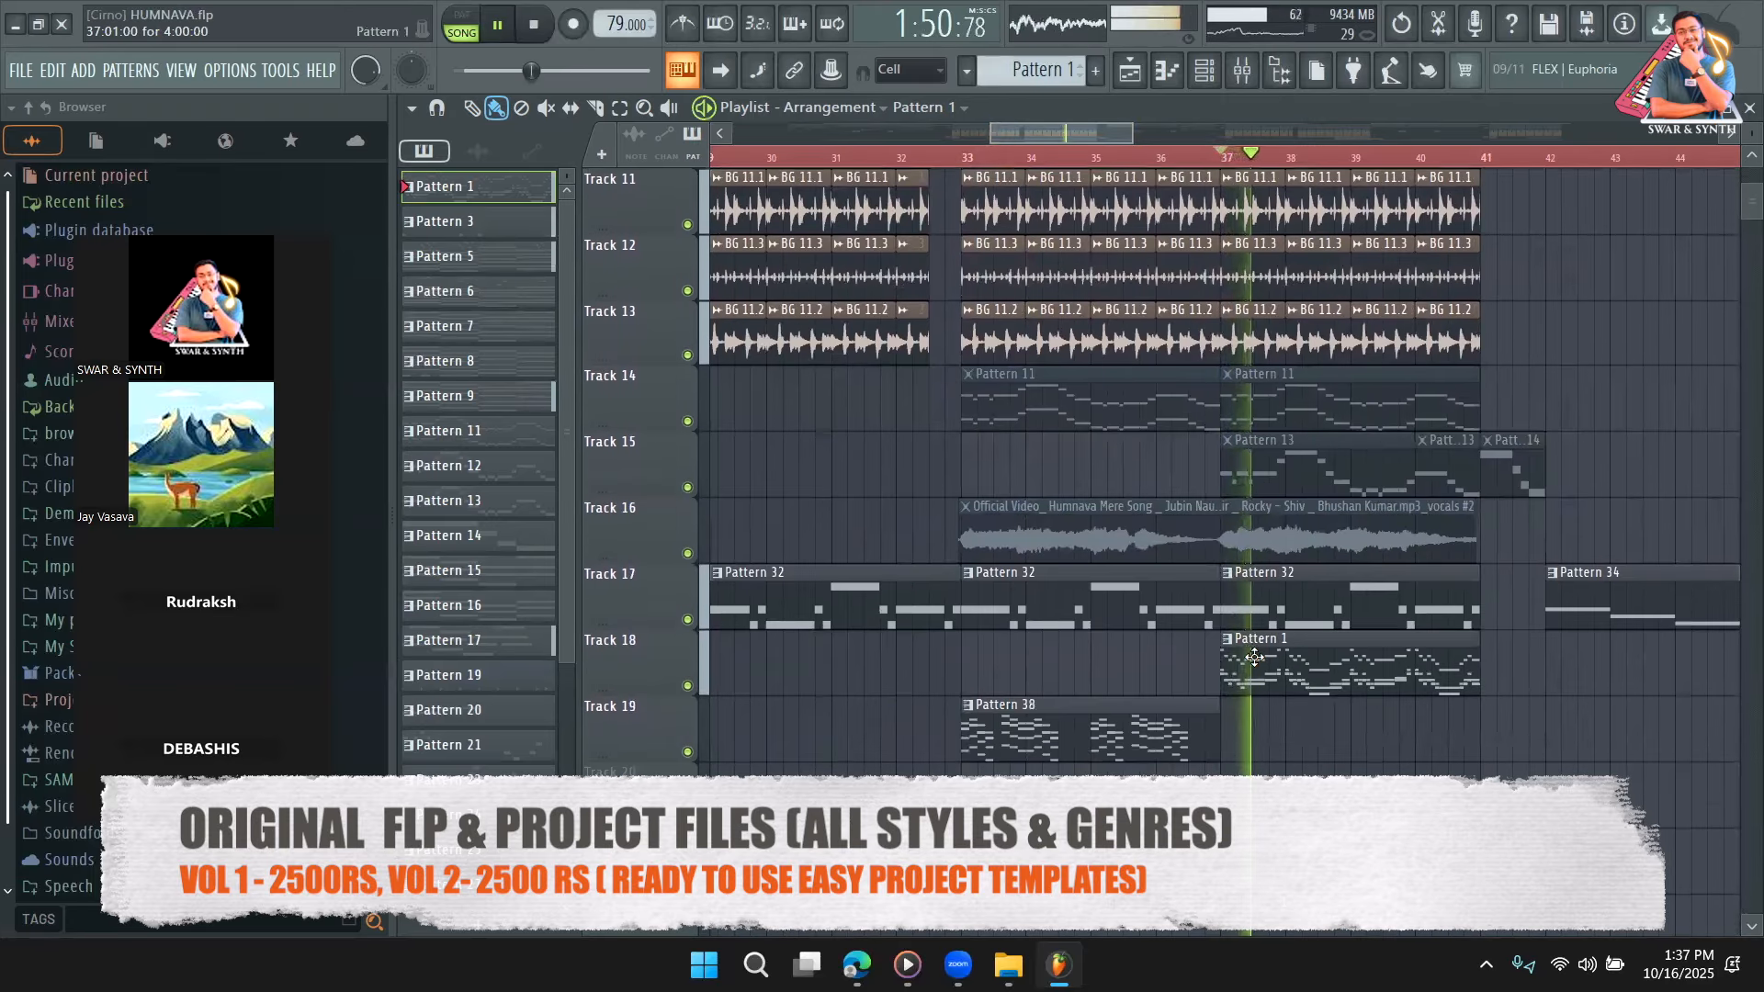
key(space)
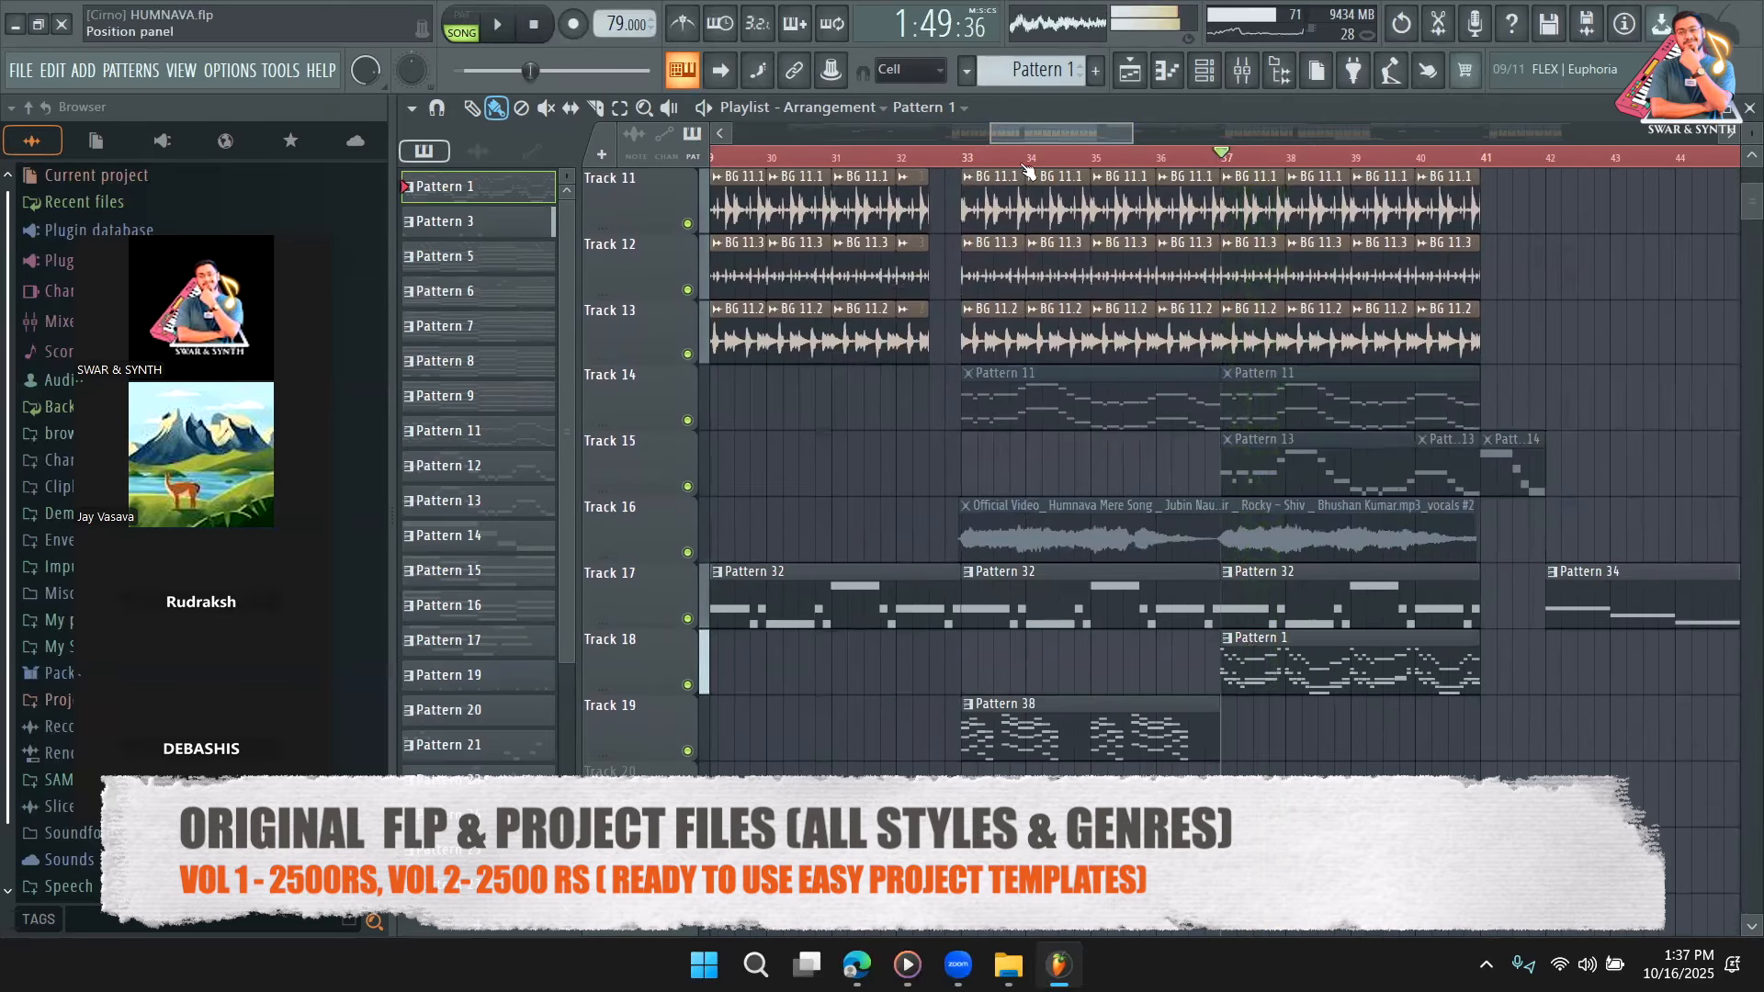
key(space)
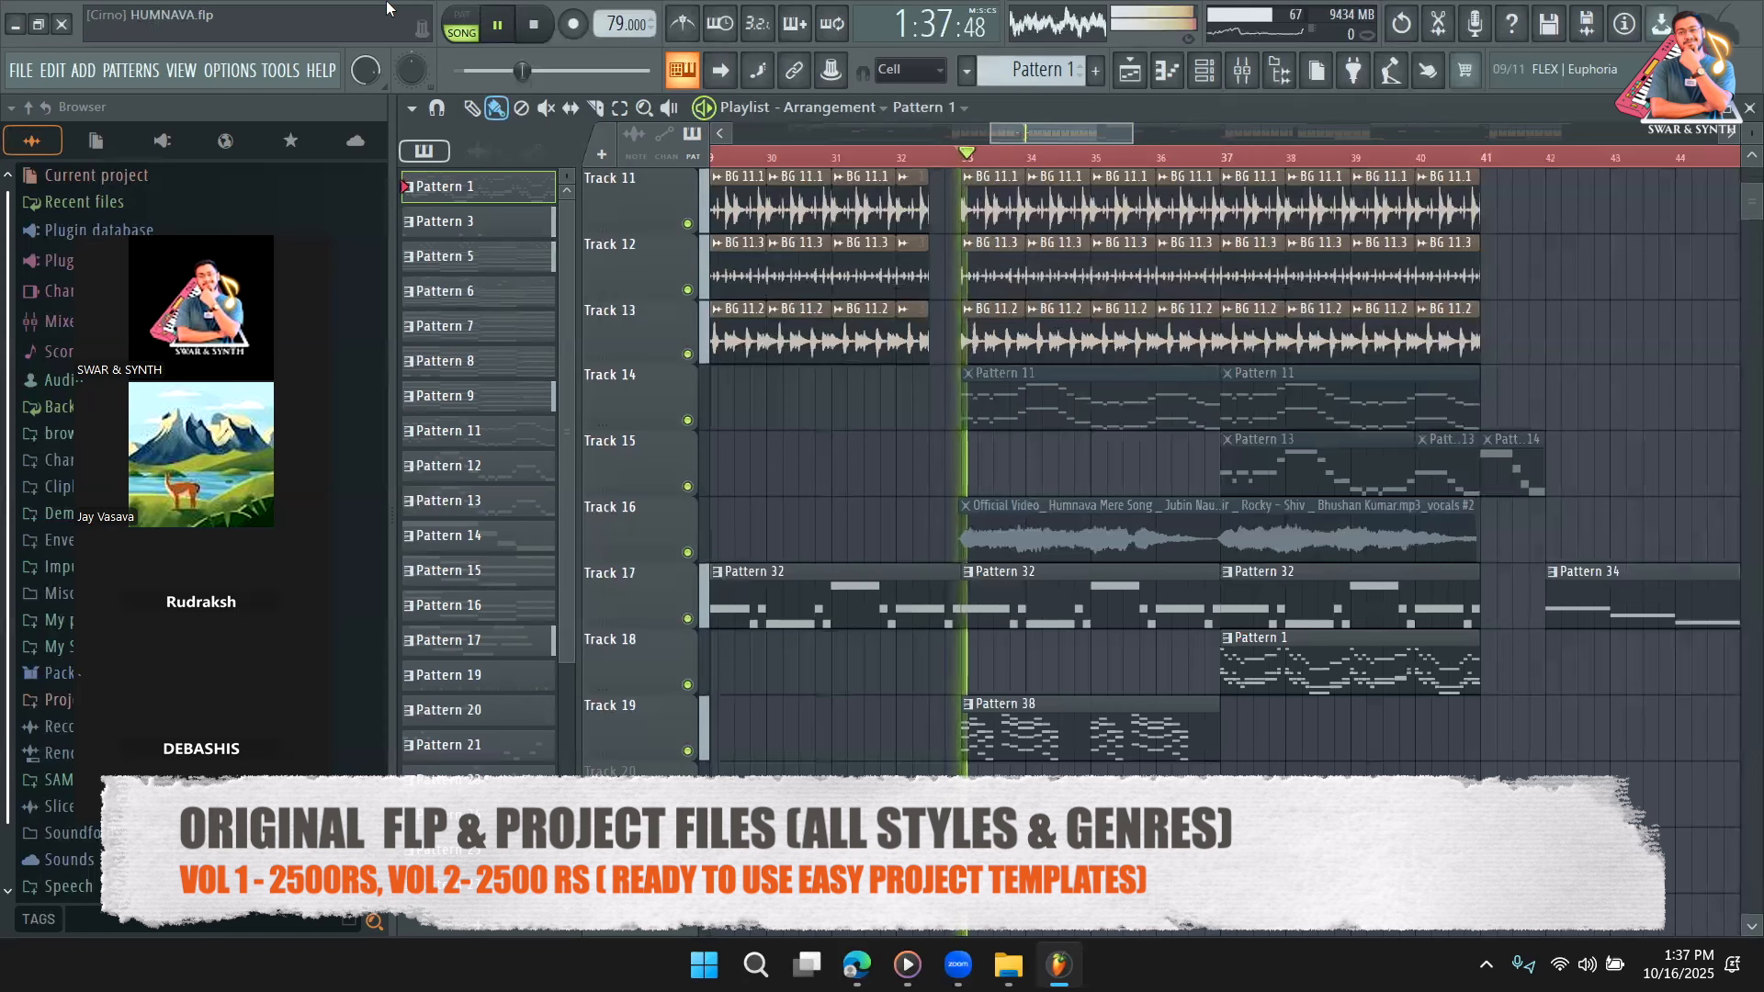
key(space)
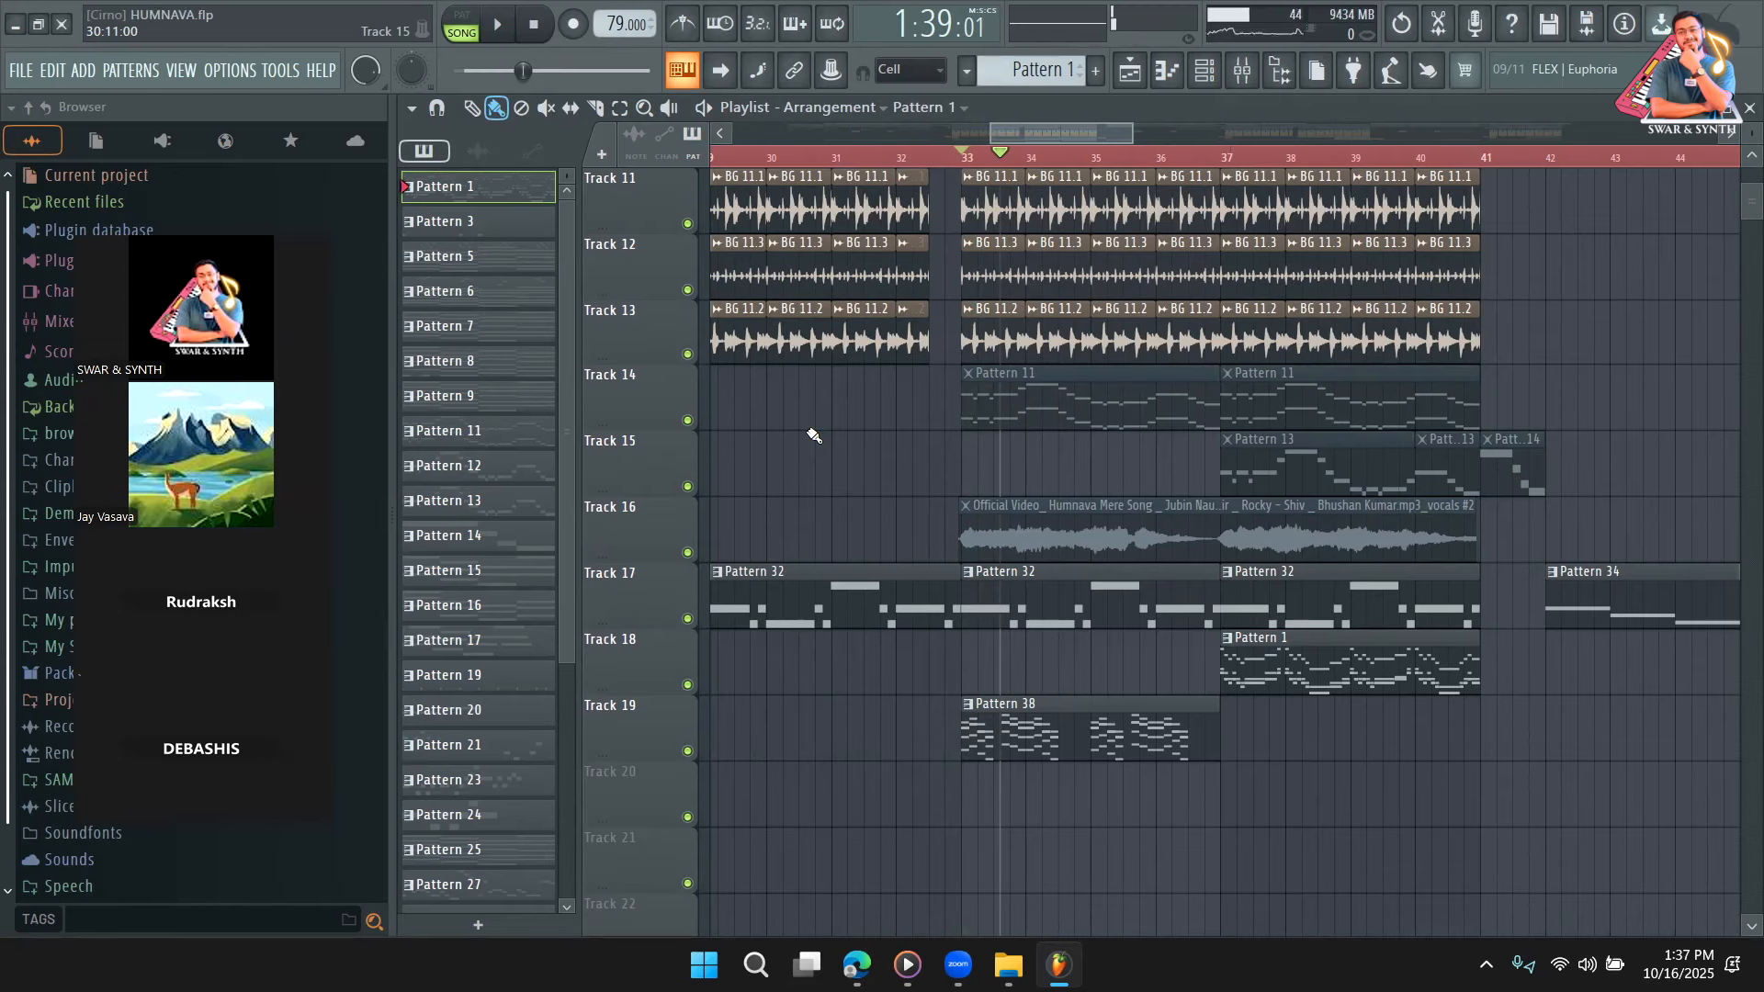
click(64, 30)
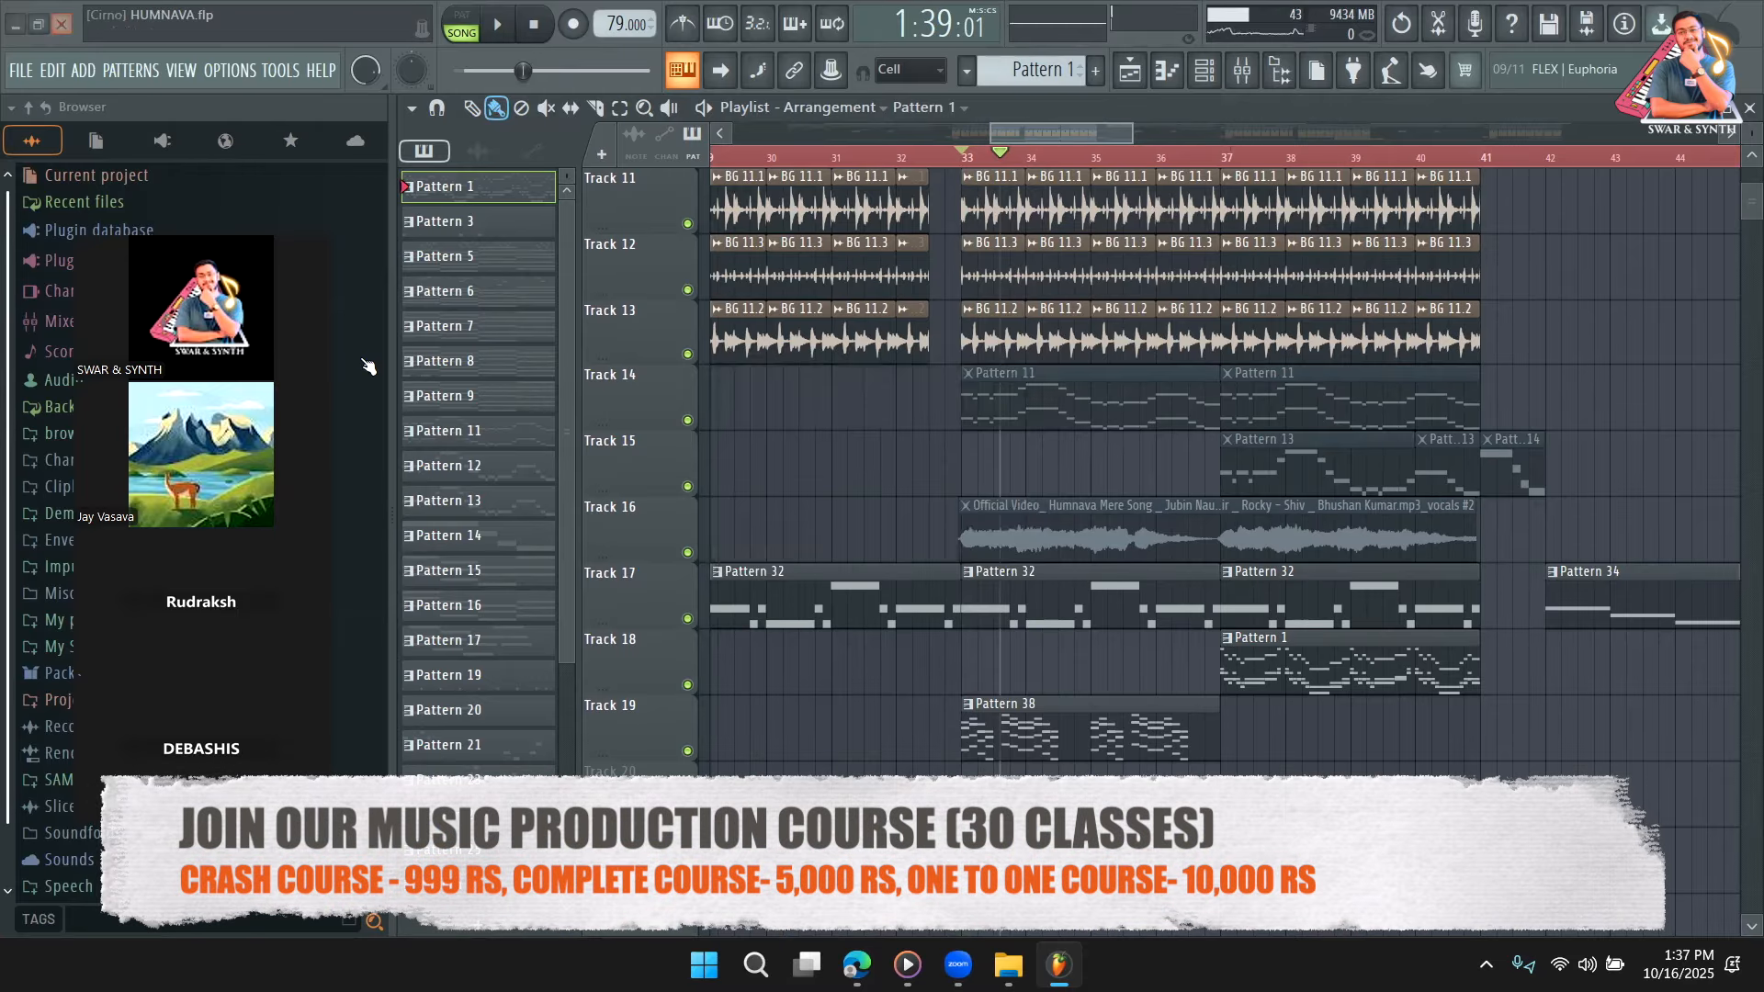
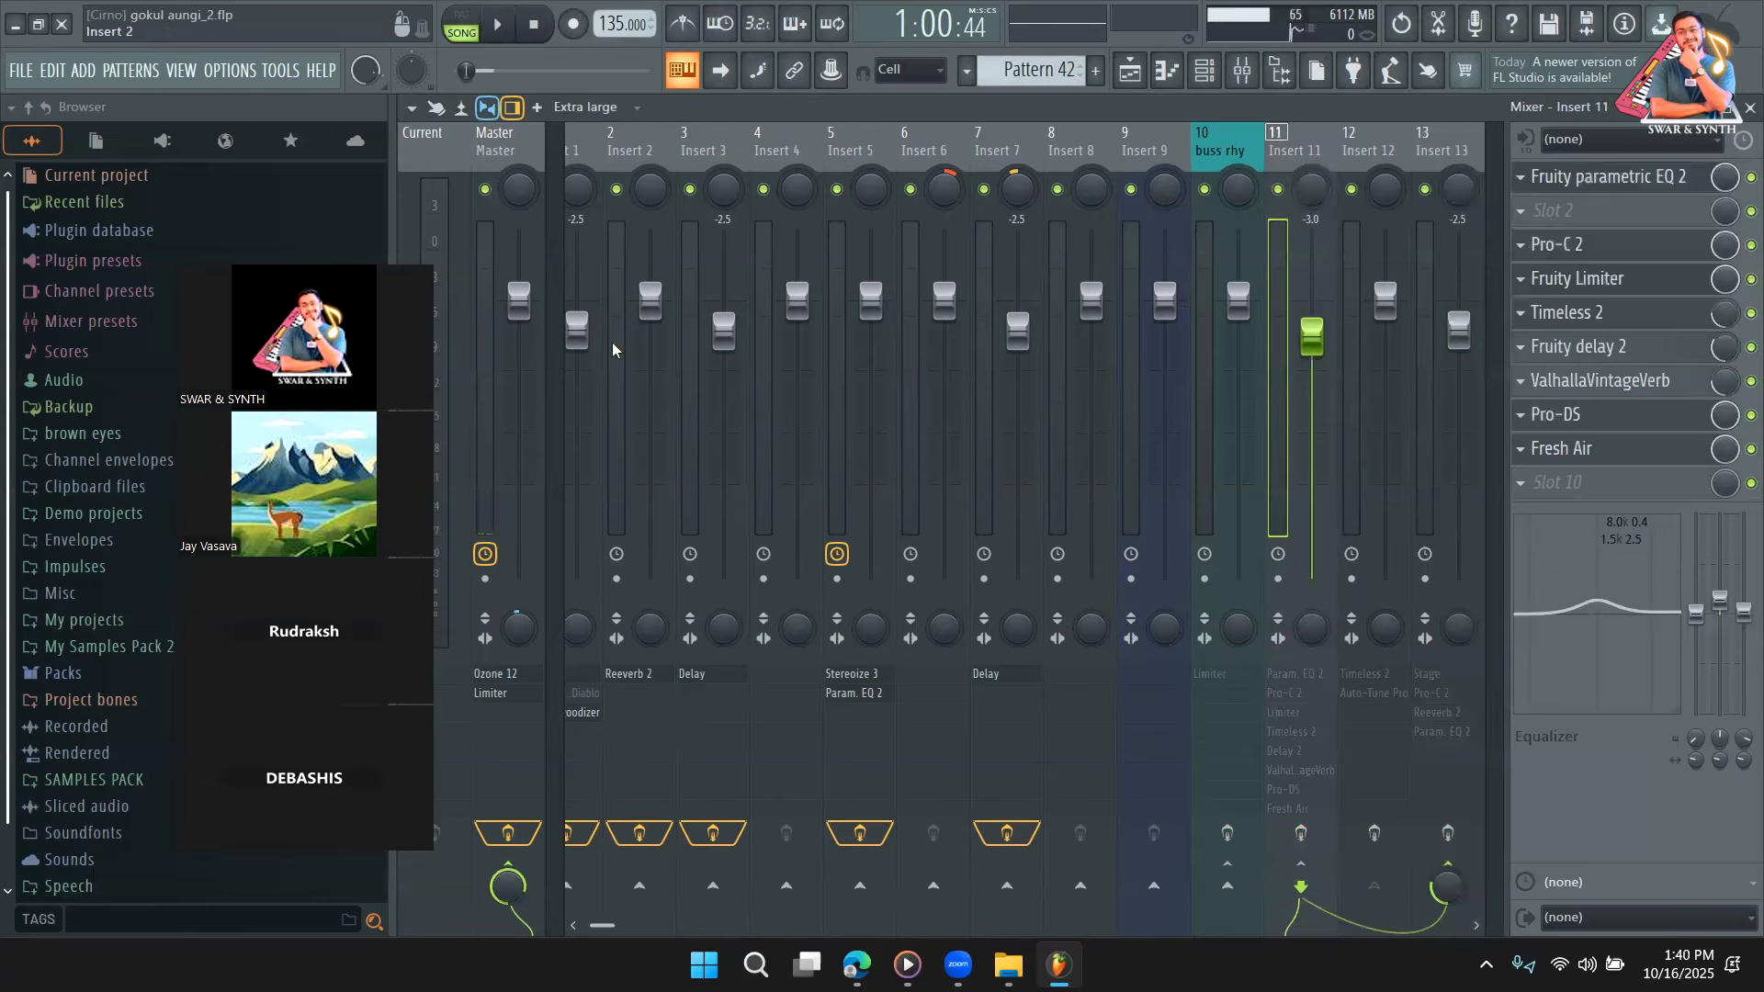
Play the gokul aungi_2 song, switch off Ozone 12 on the Master mixer track, and show the playlist.
key(space)
click(519, 155)
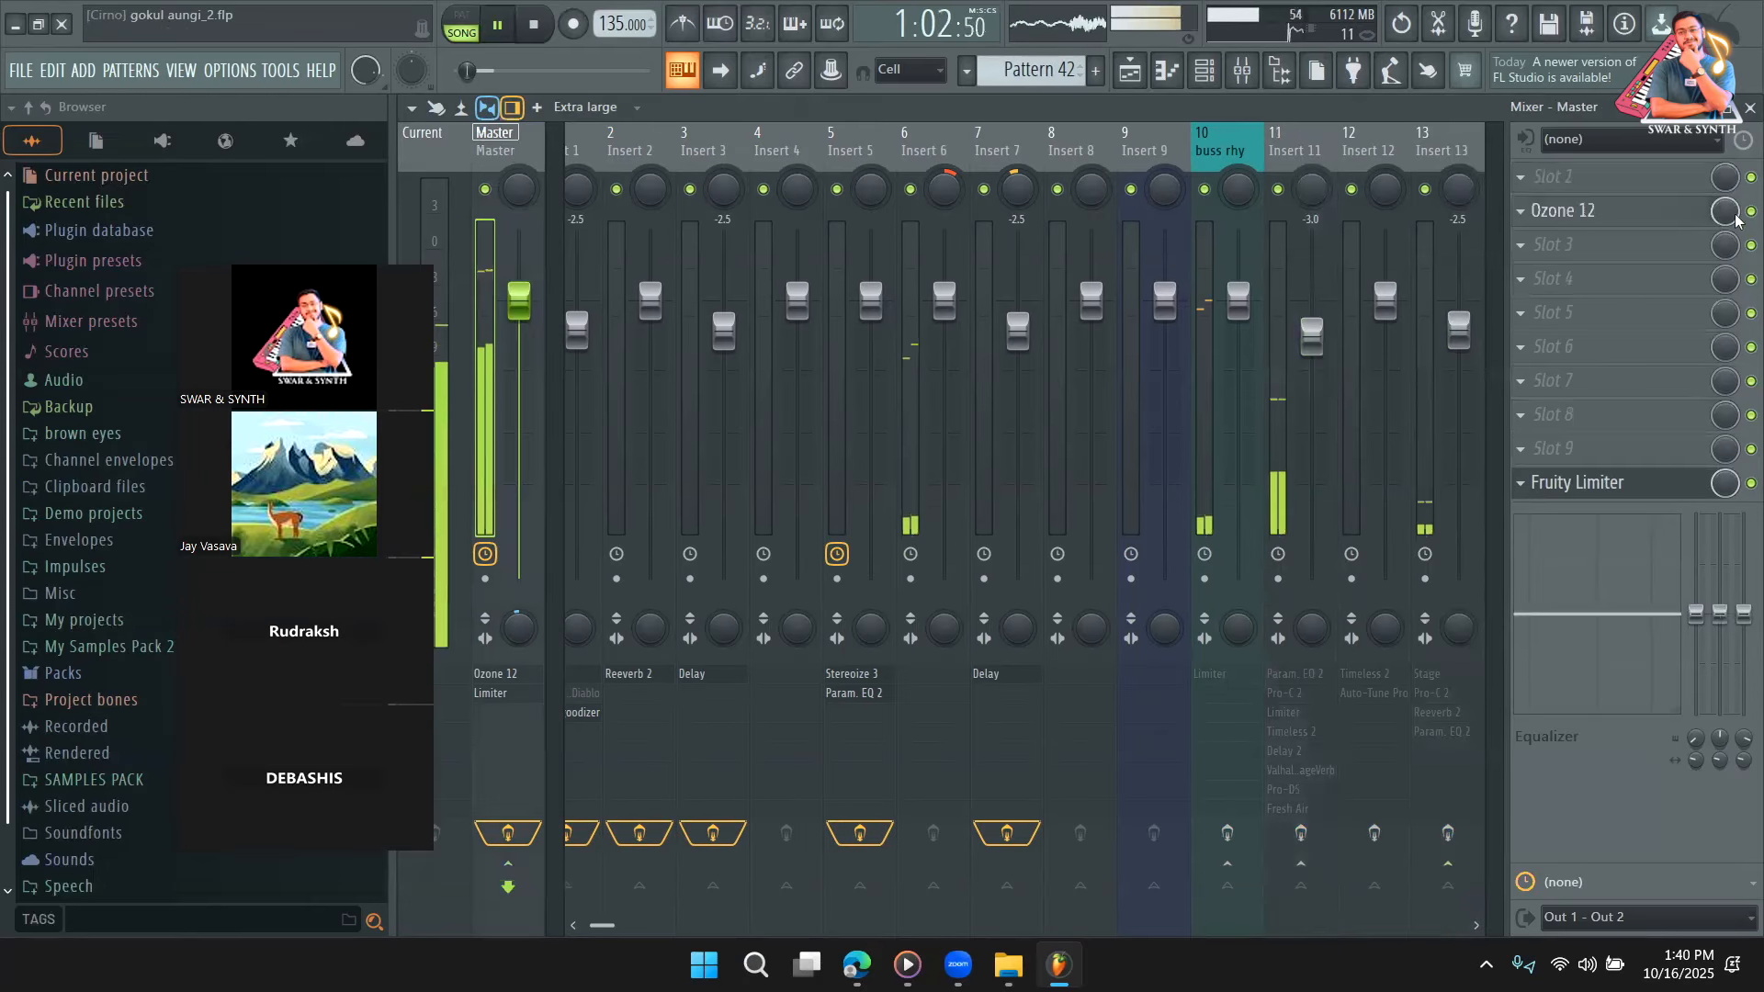
click(1751, 212)
click(1194, 79)
click(1185, 89)
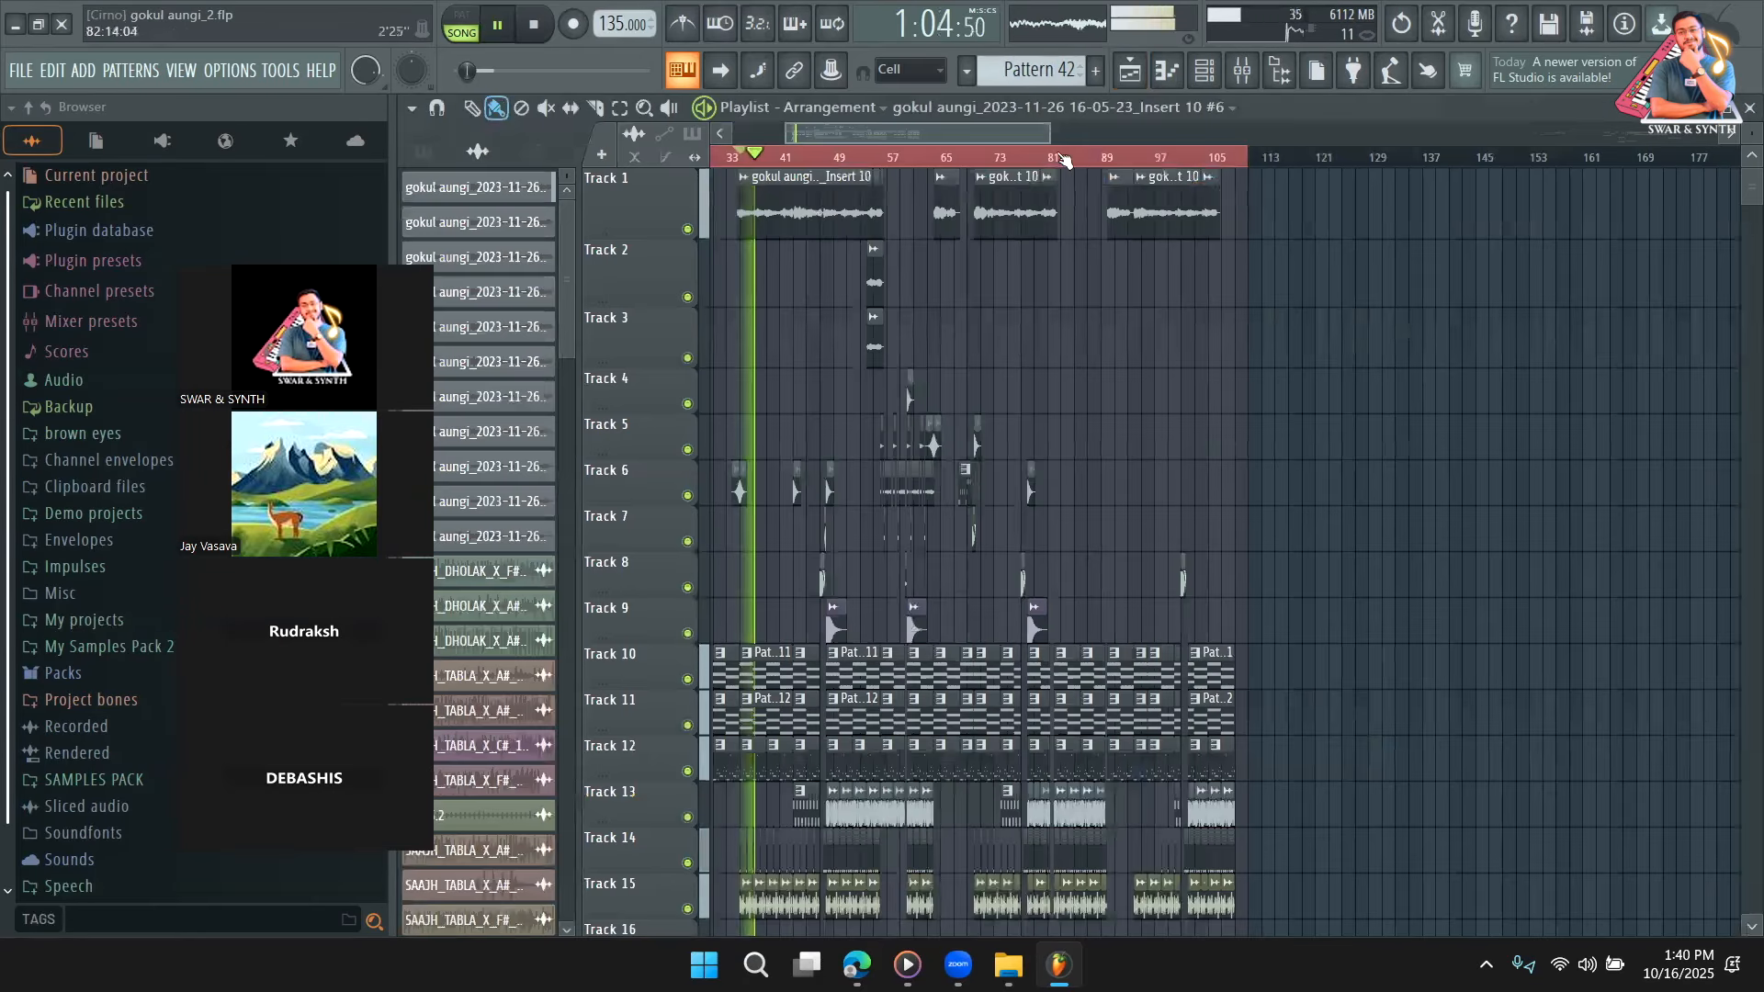
key(space)
Check the channel settings of the Track 1 vocal clip and increase Track 1's height to about 457%.
drag(854, 135, 826, 137)
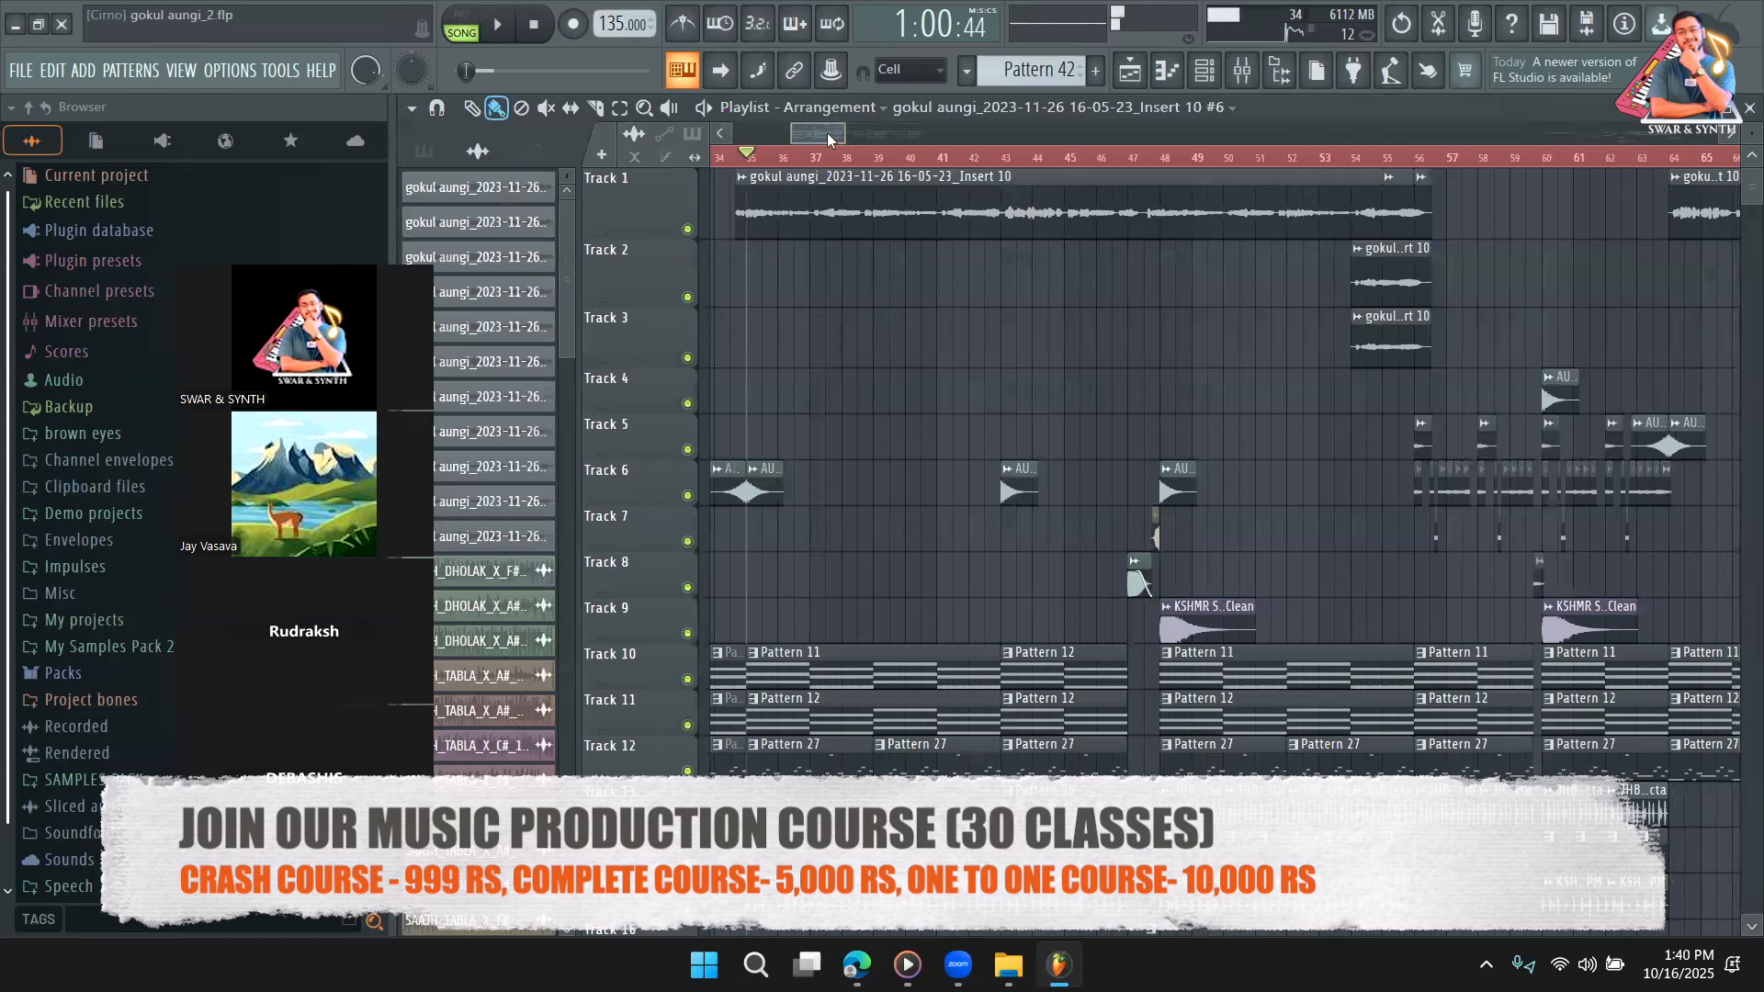
double_click(874, 194)
click(1302, 114)
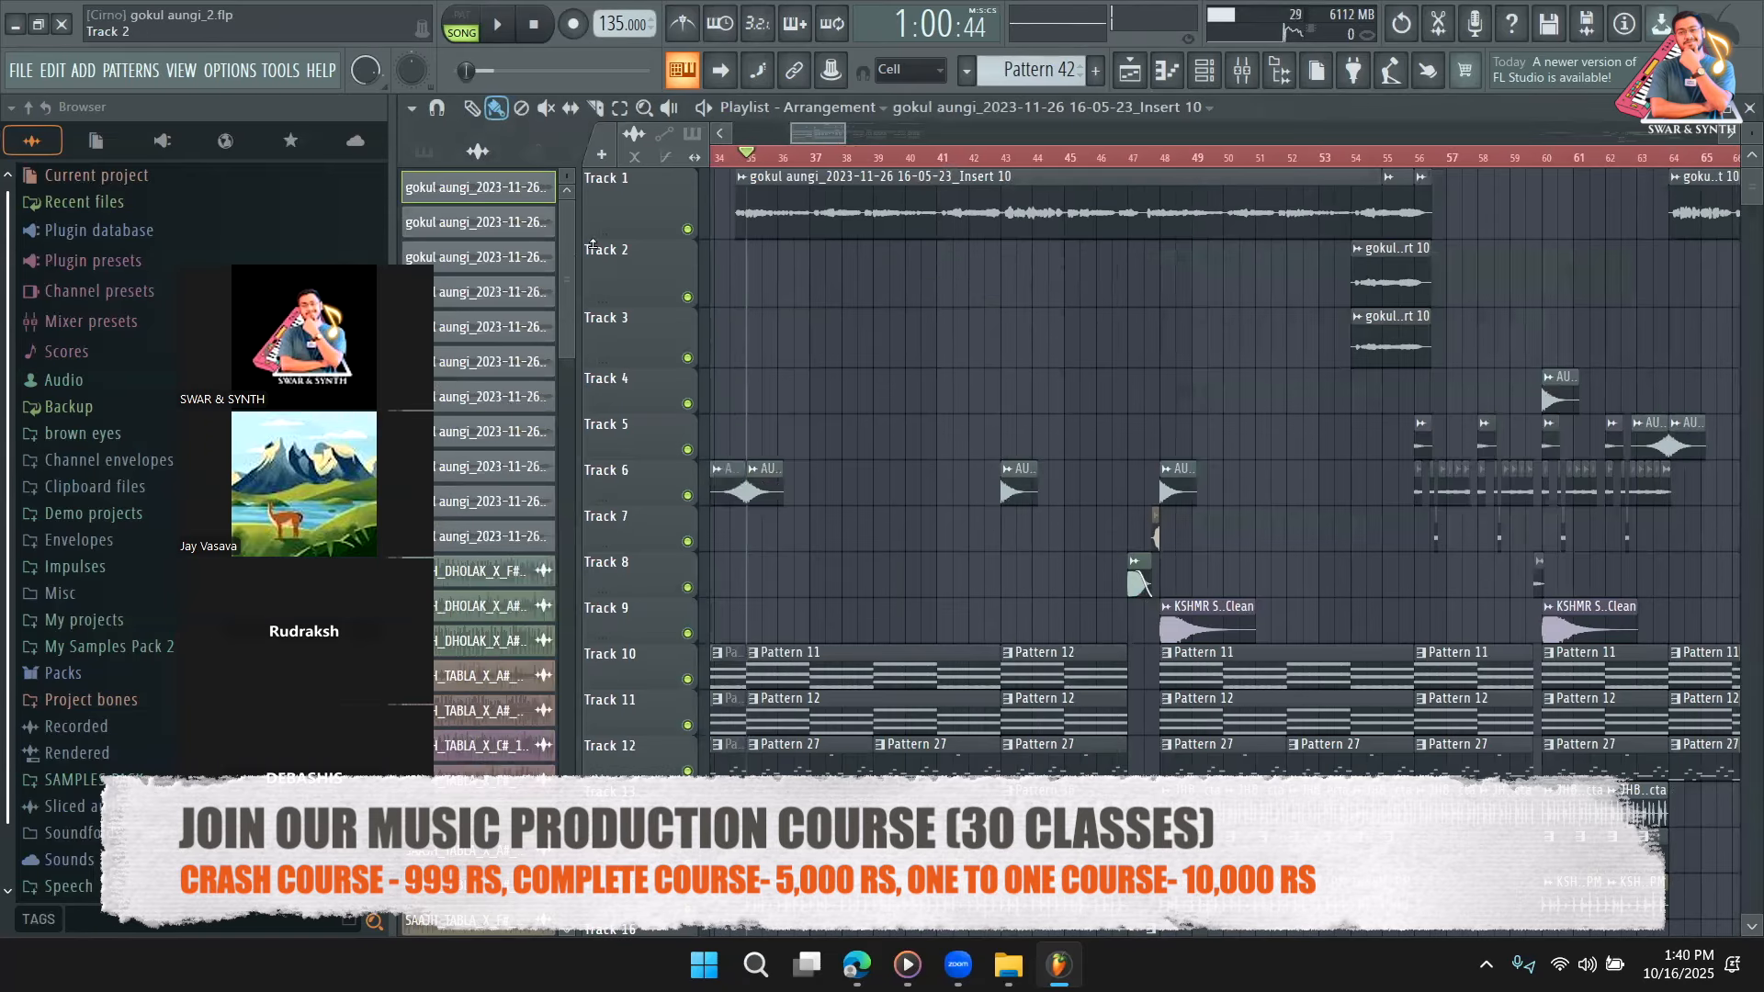
drag(660, 235, 674, 308)
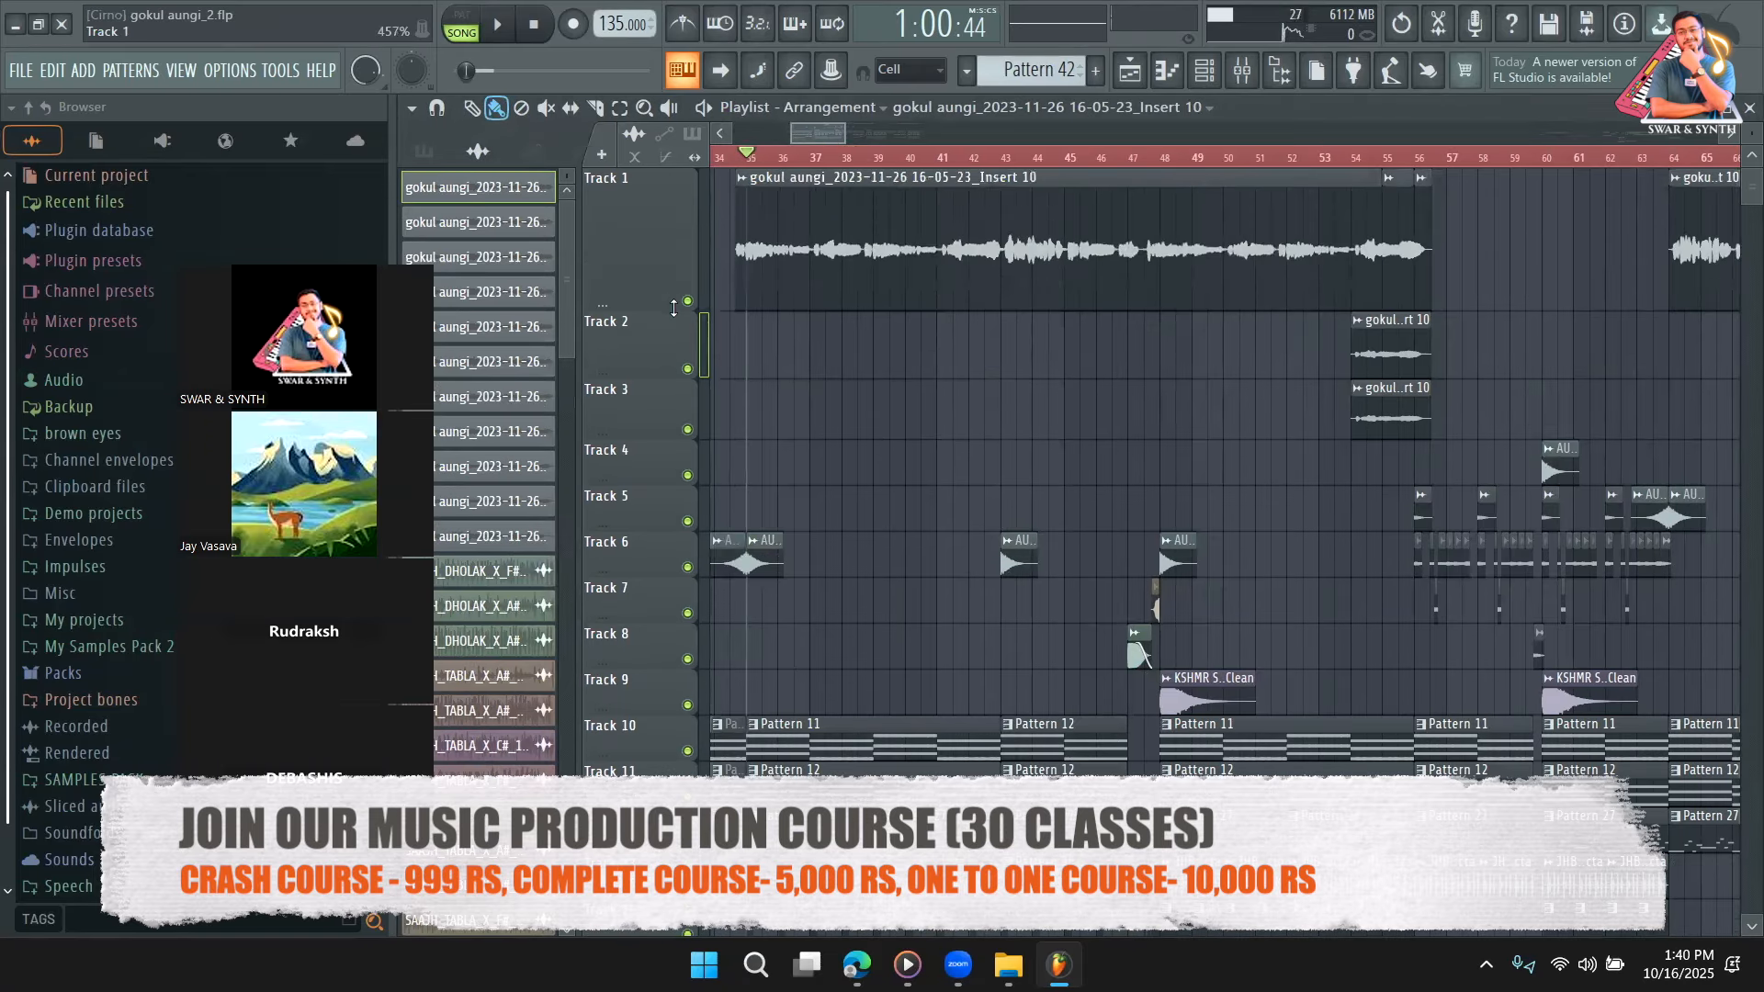
Raise the Insert 11 mixer fader to 4.5 dB and briefly play the song.
drag(839, 129, 821, 131)
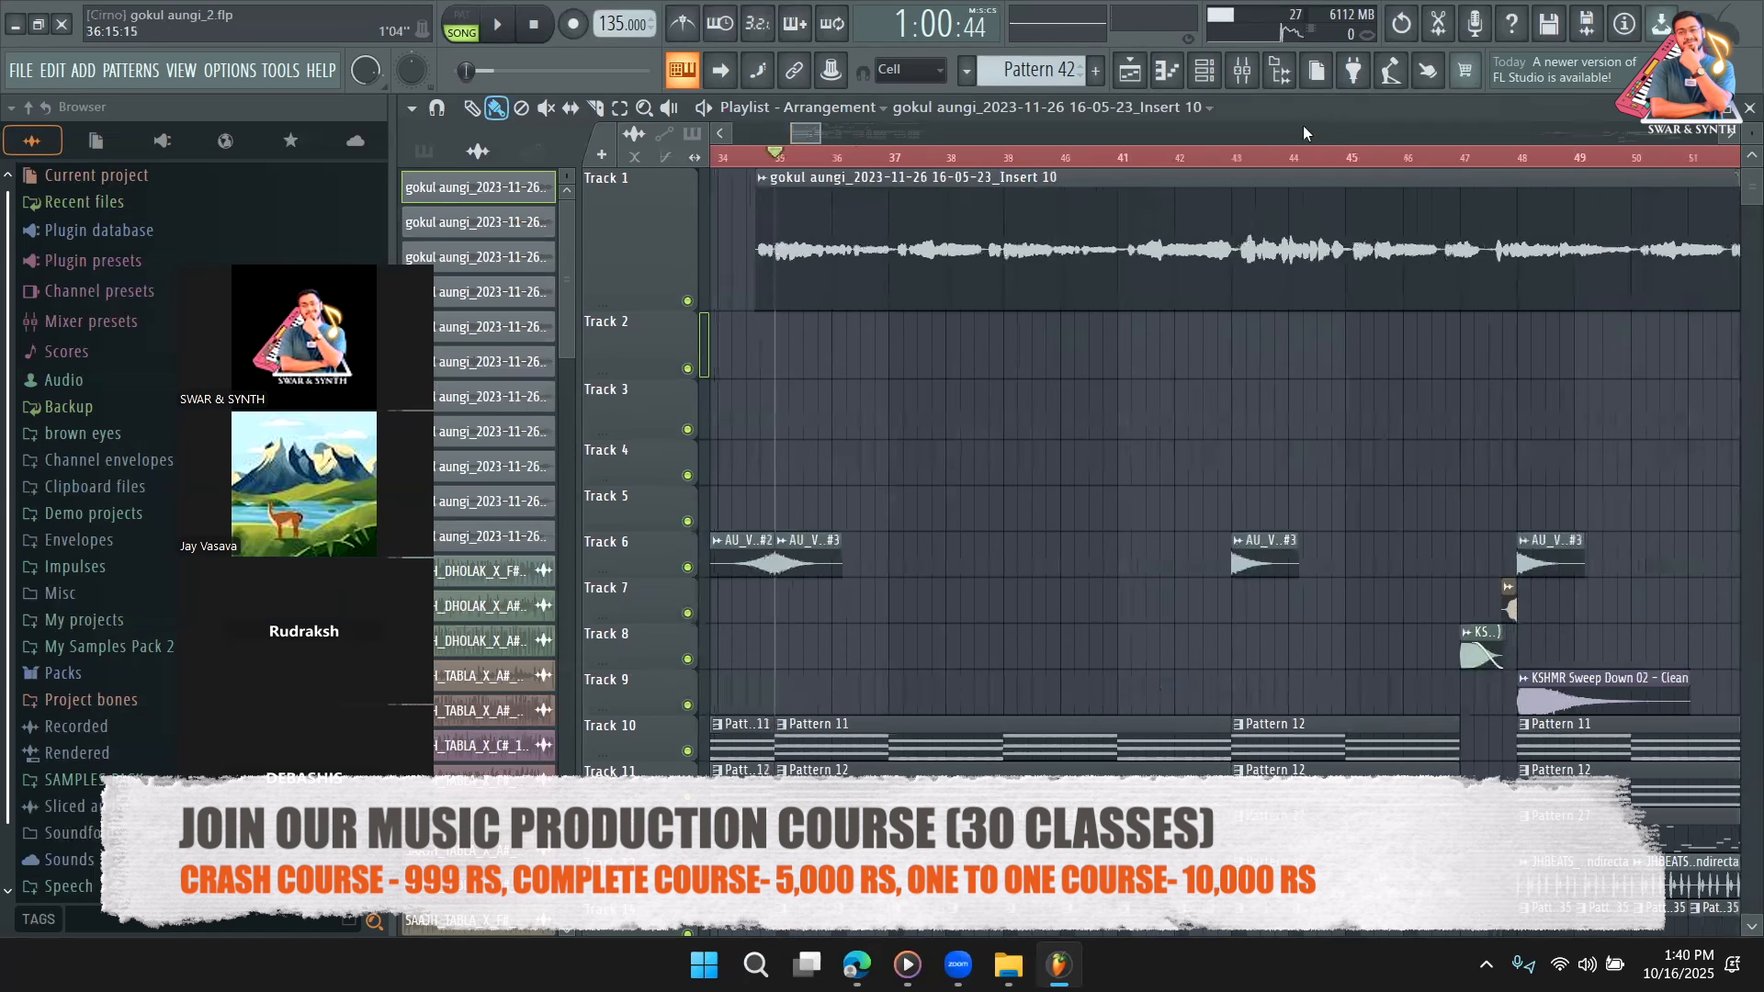
click(1242, 74)
drag(1312, 294, 1314, 244)
key(space)
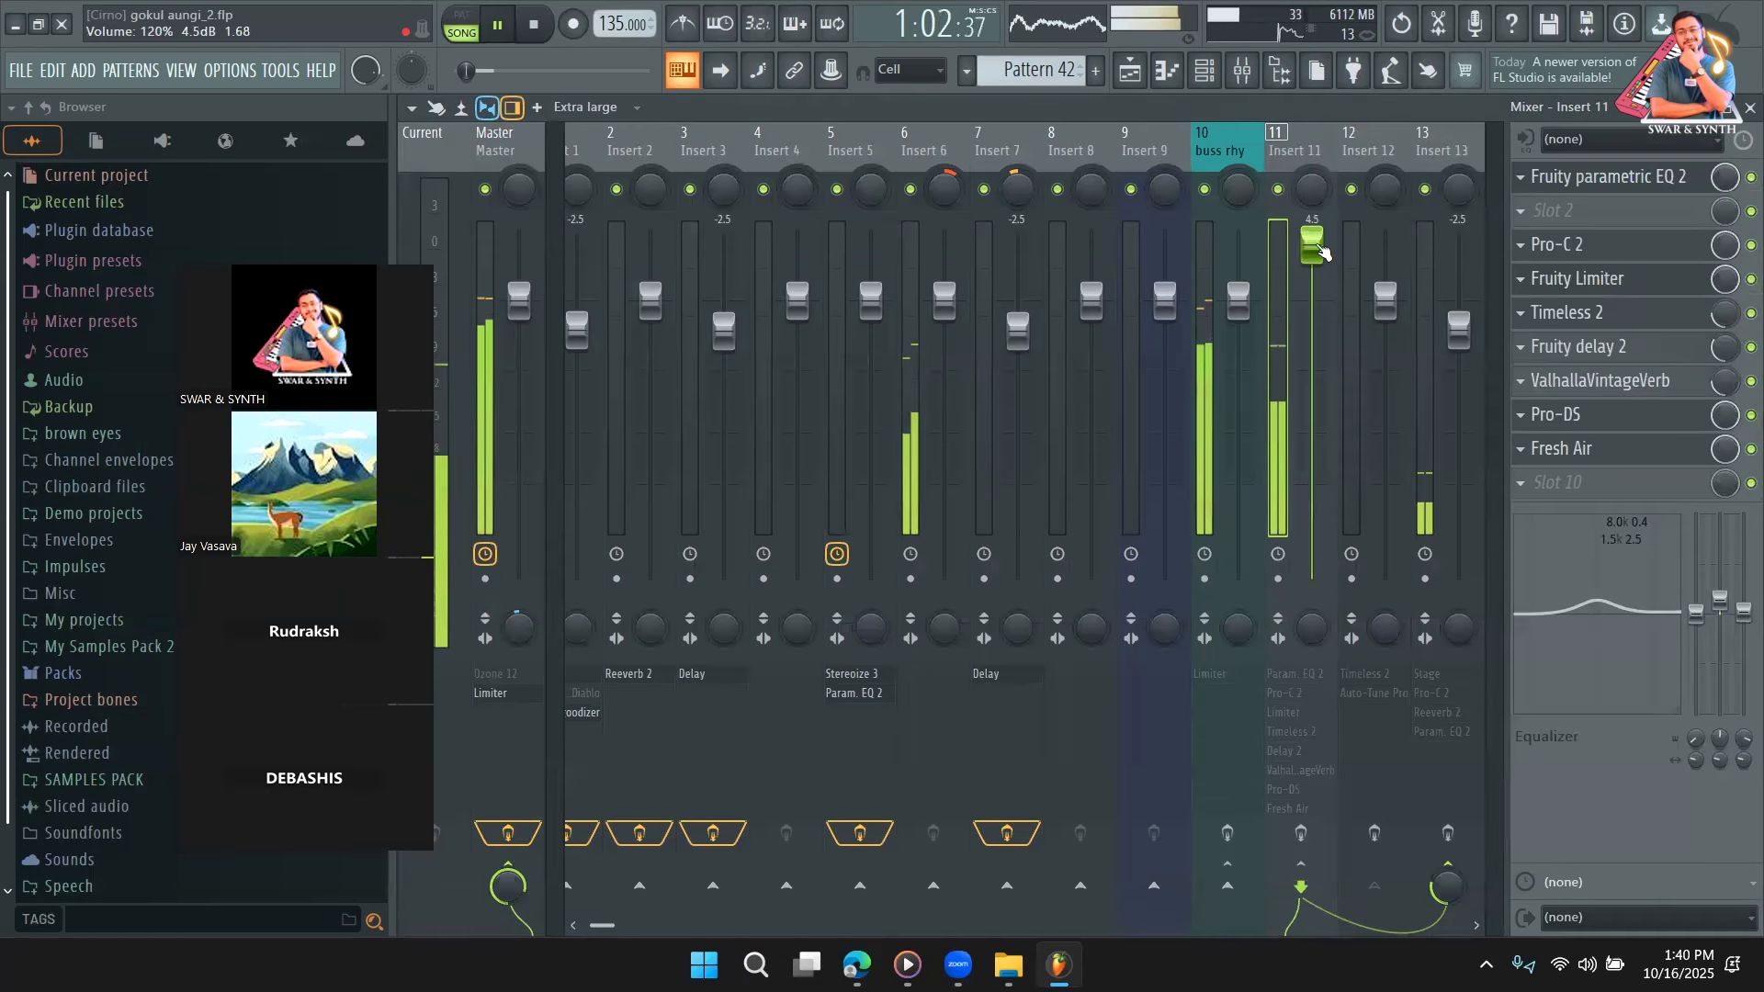
key(space)
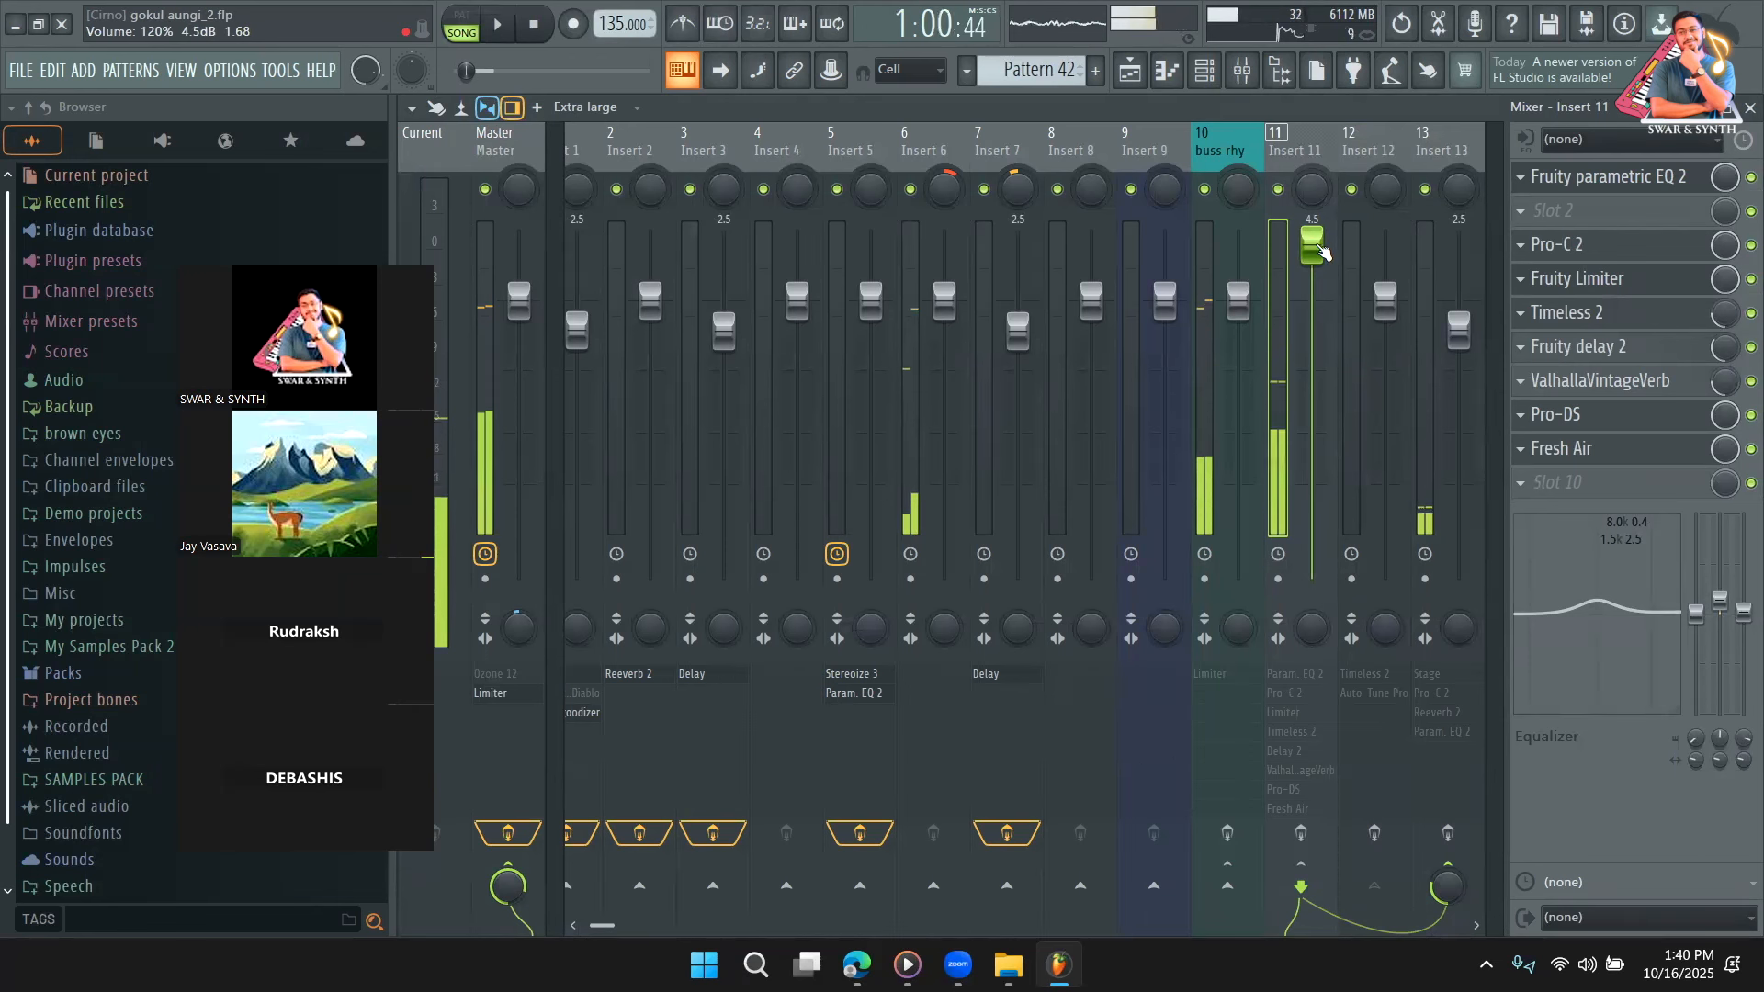
Reset the Insert 11 fader and lower it to -2.5 dB.
right_click(1321, 250)
click(1347, 255)
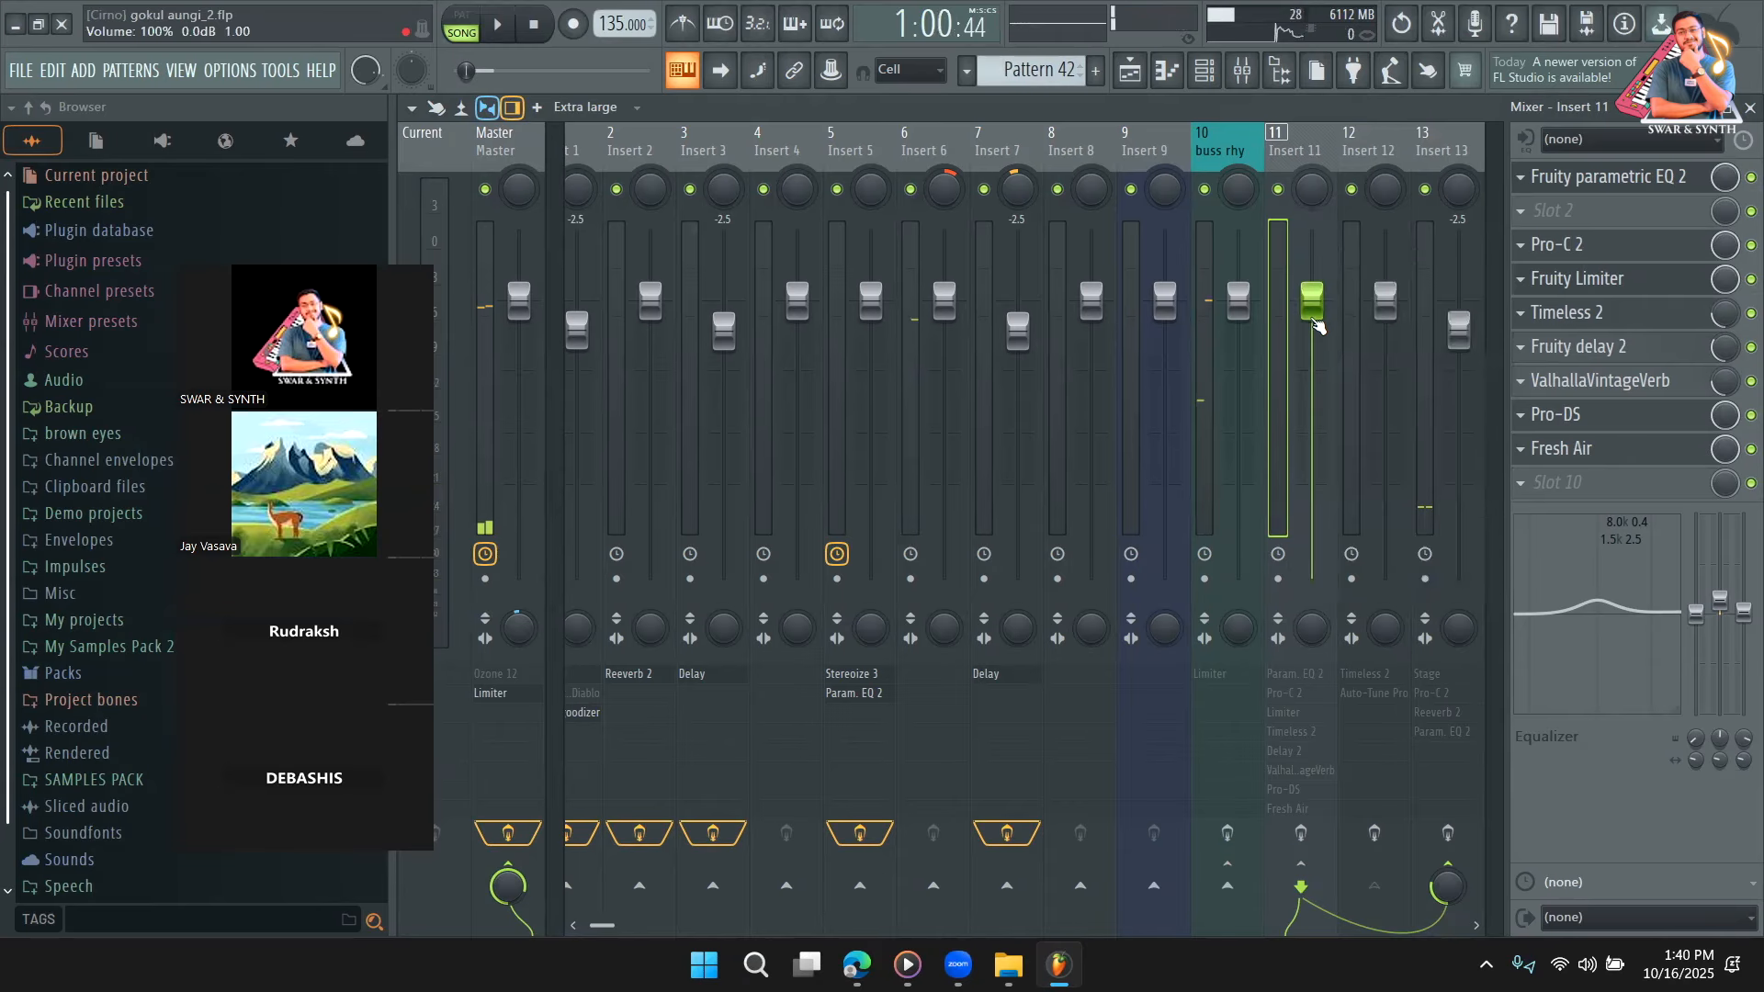
drag(1312, 337, 1311, 331)
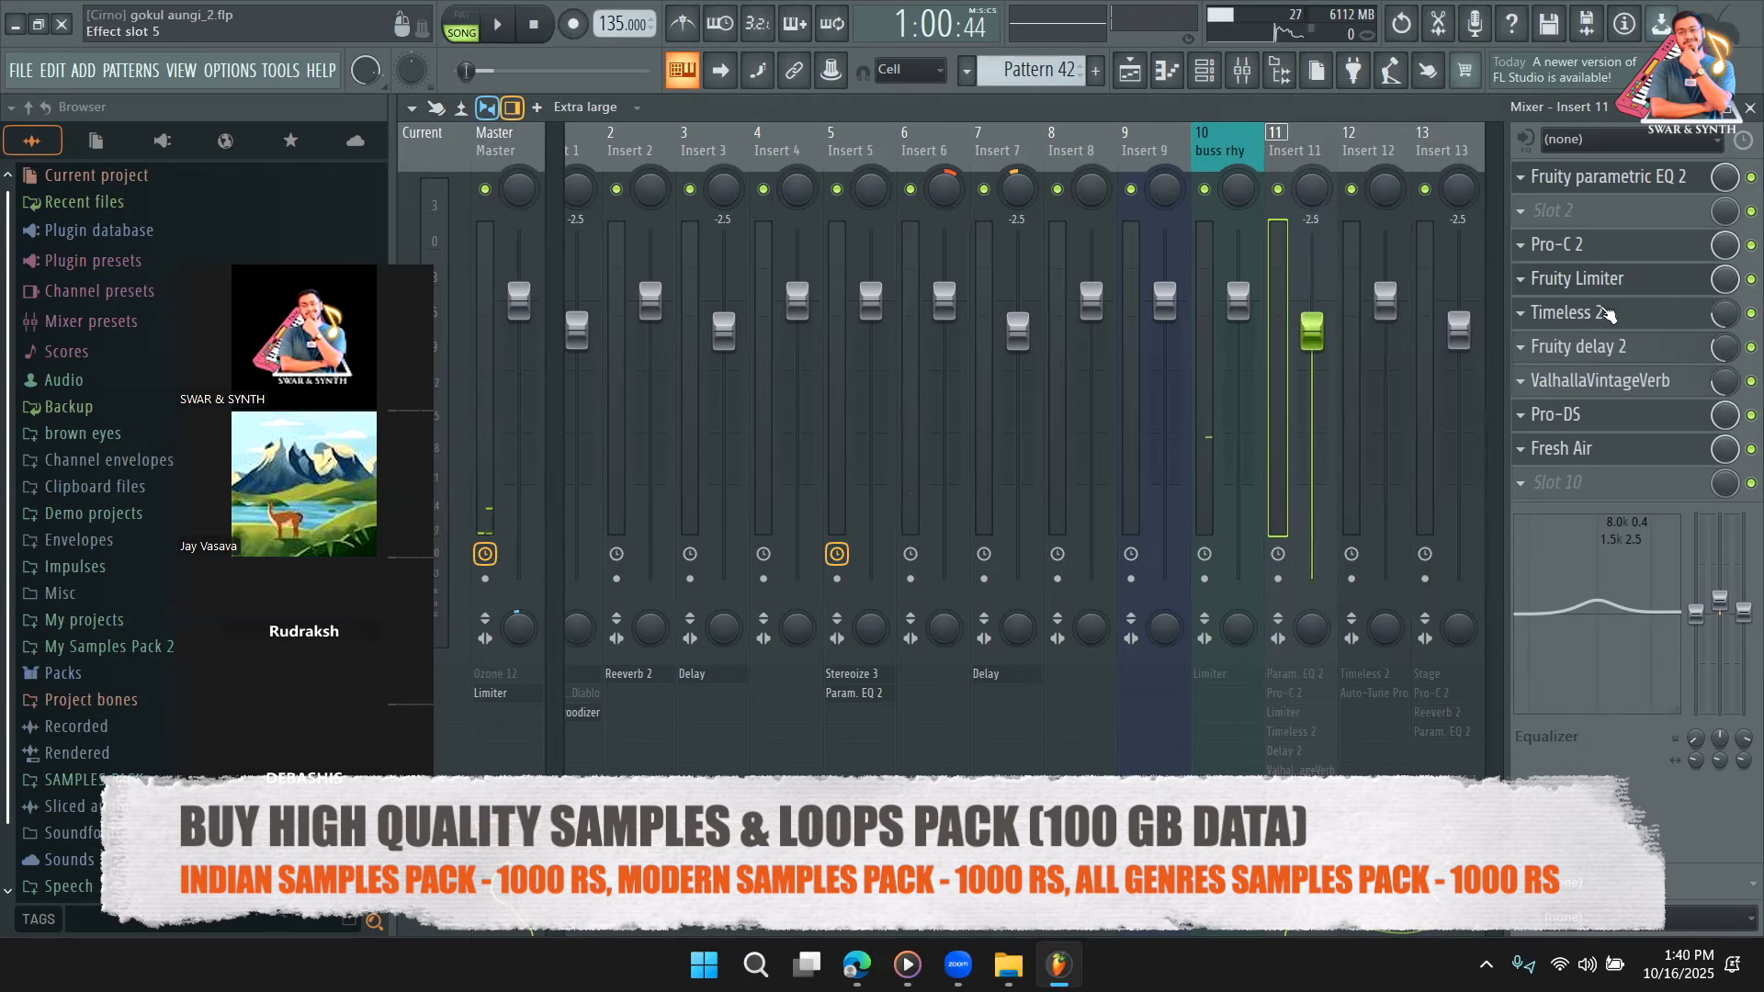
Inspect the Pro-C 2 compressor on Insert 11 and leave it as the only plugin enabled on that track.
click(1635, 255)
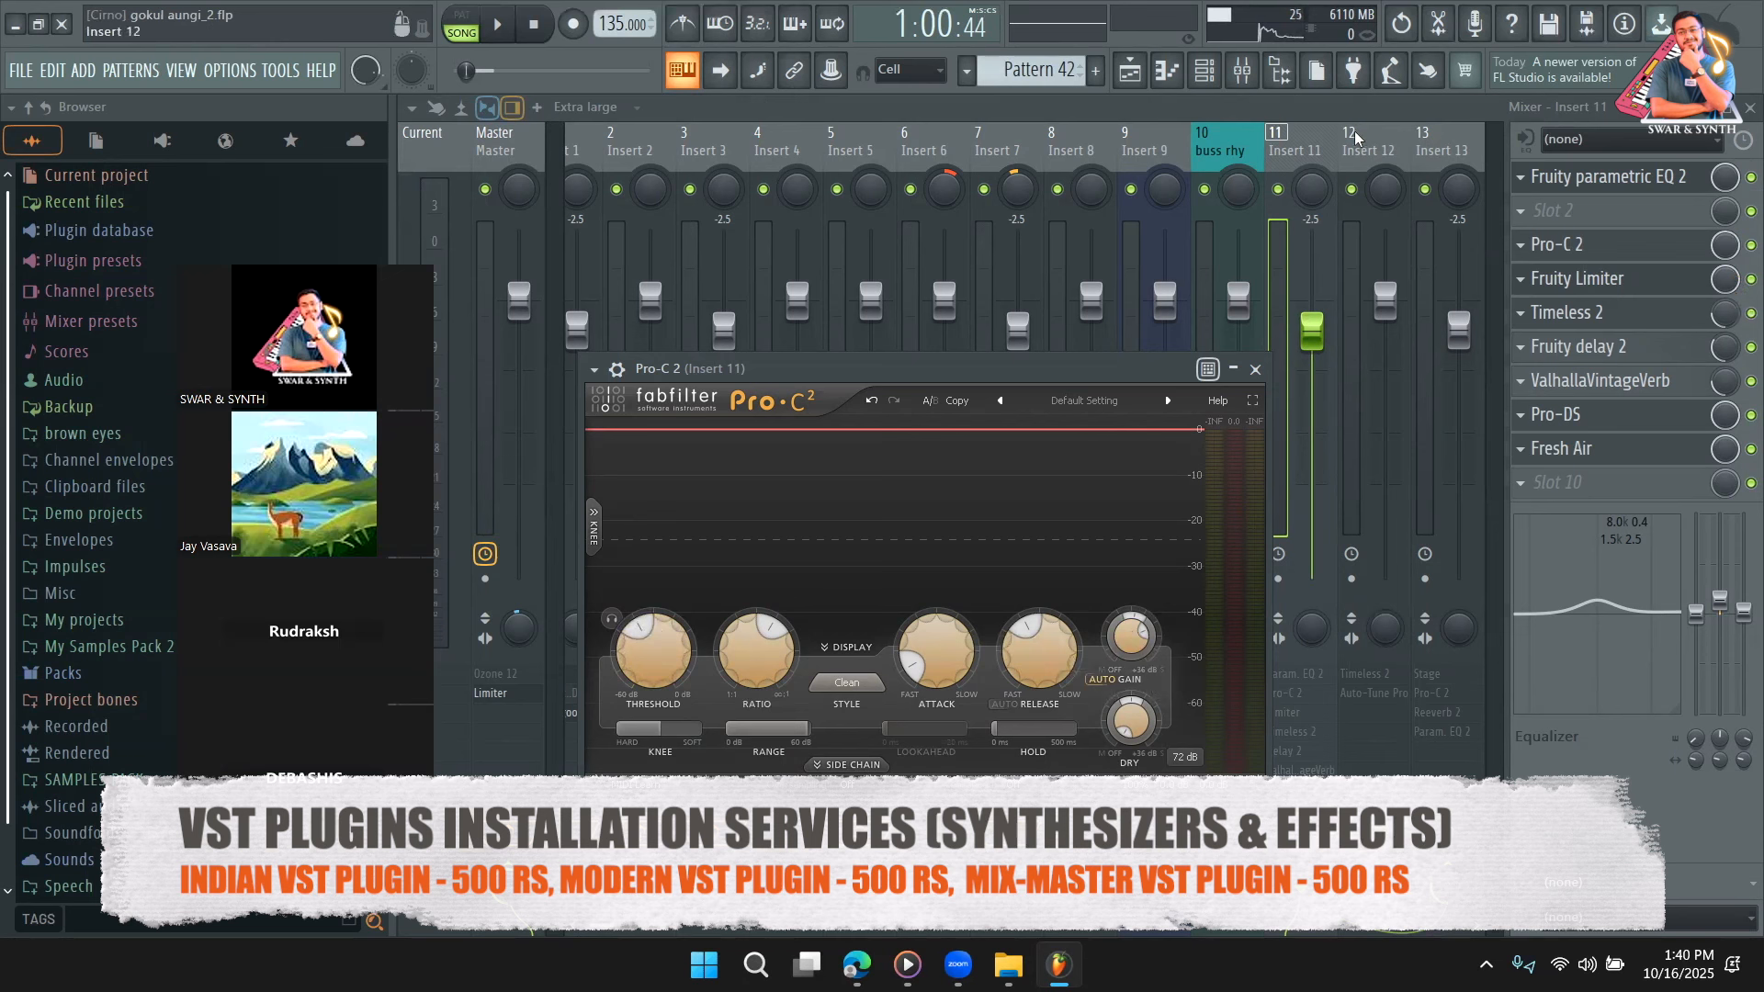
click(1277, 158)
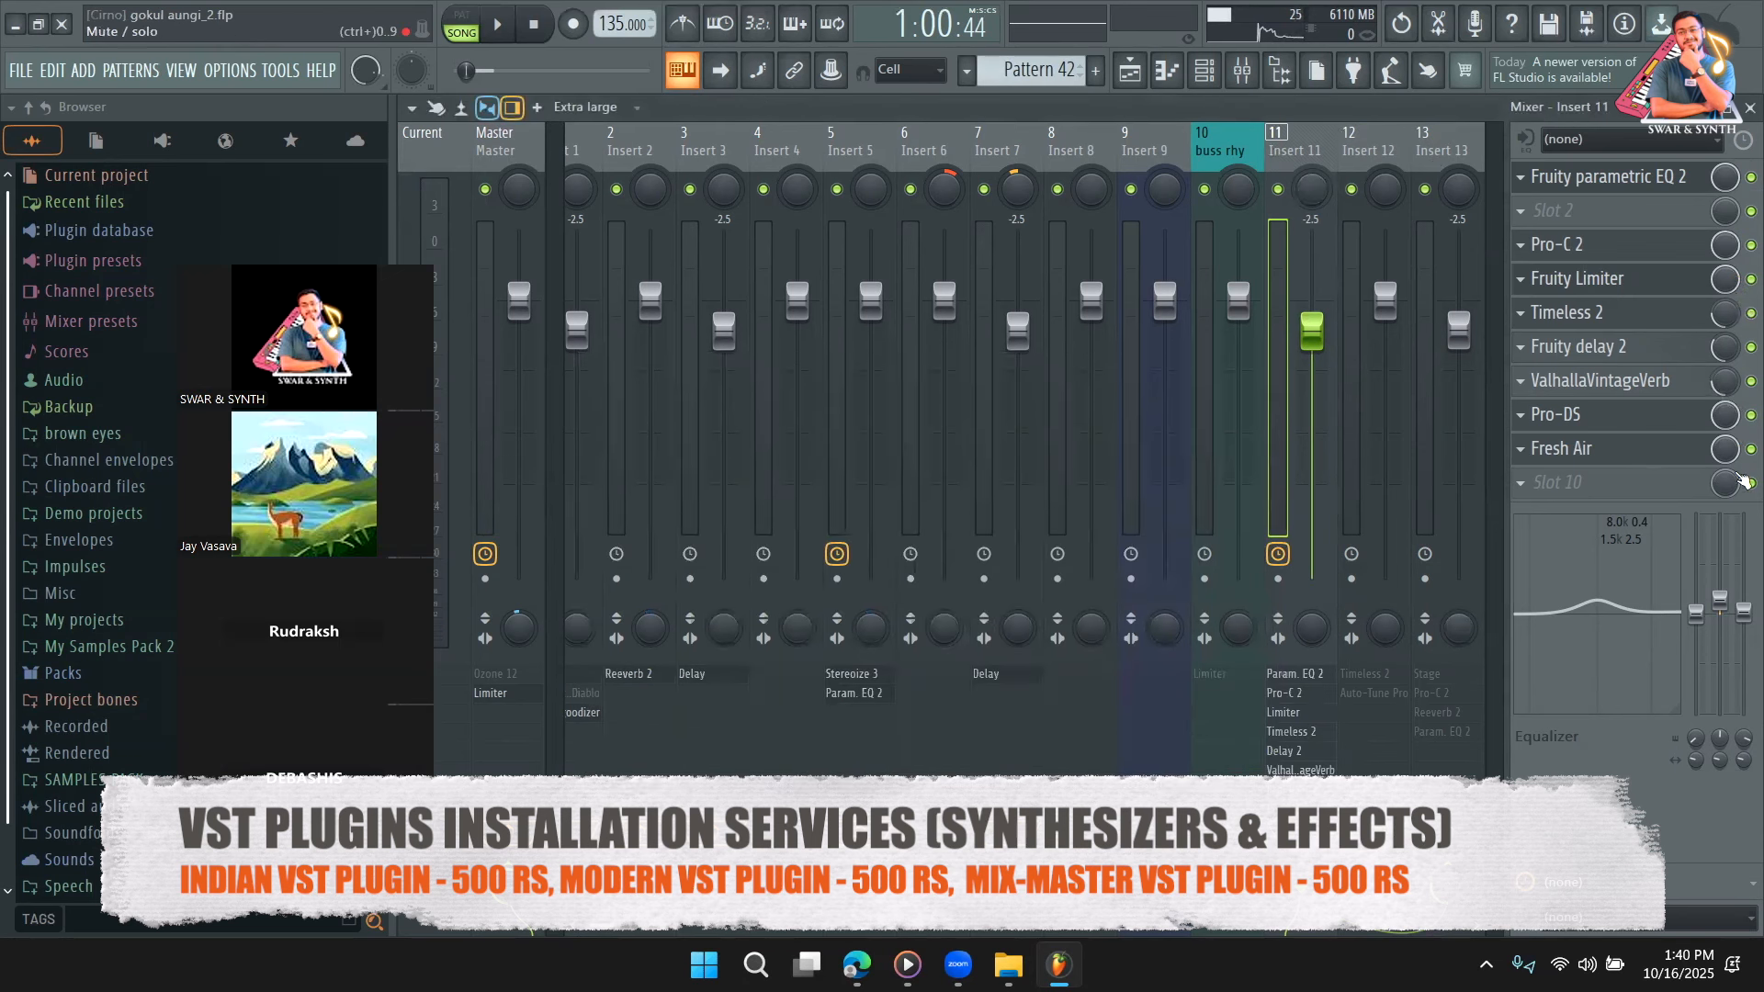
click(1750, 246)
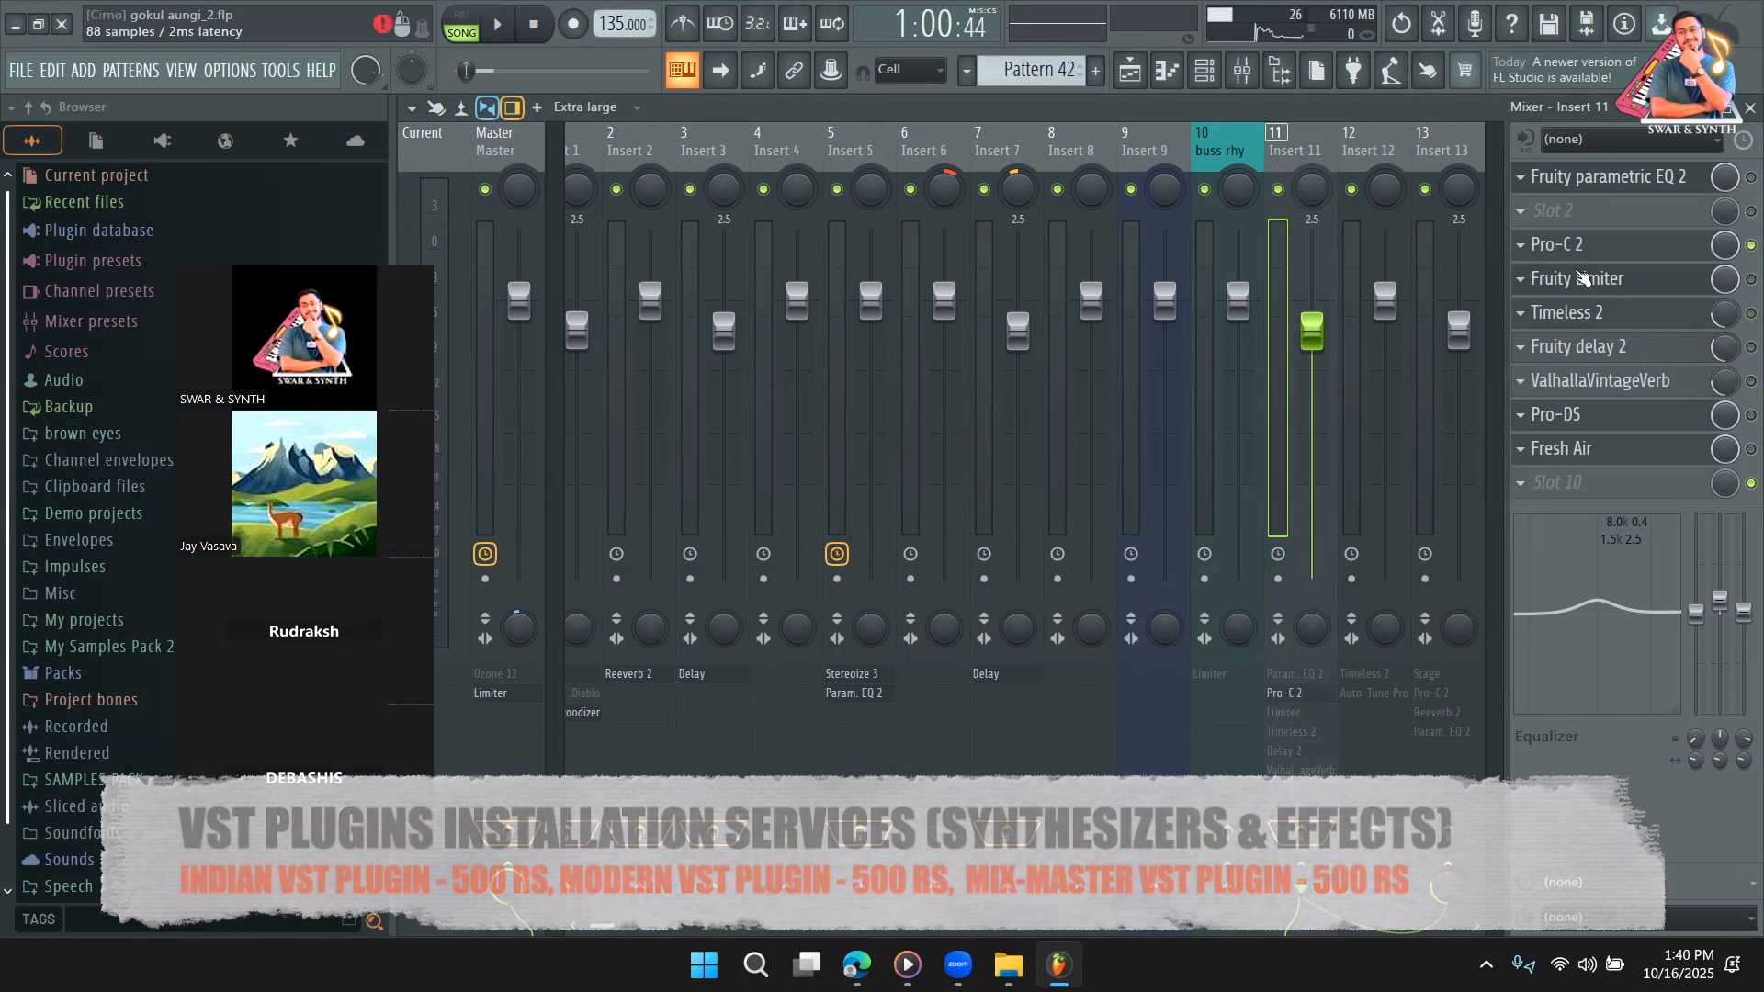
Play the song and compare Insert 11 with Pro-C 2 switched off and on.
click(503, 30)
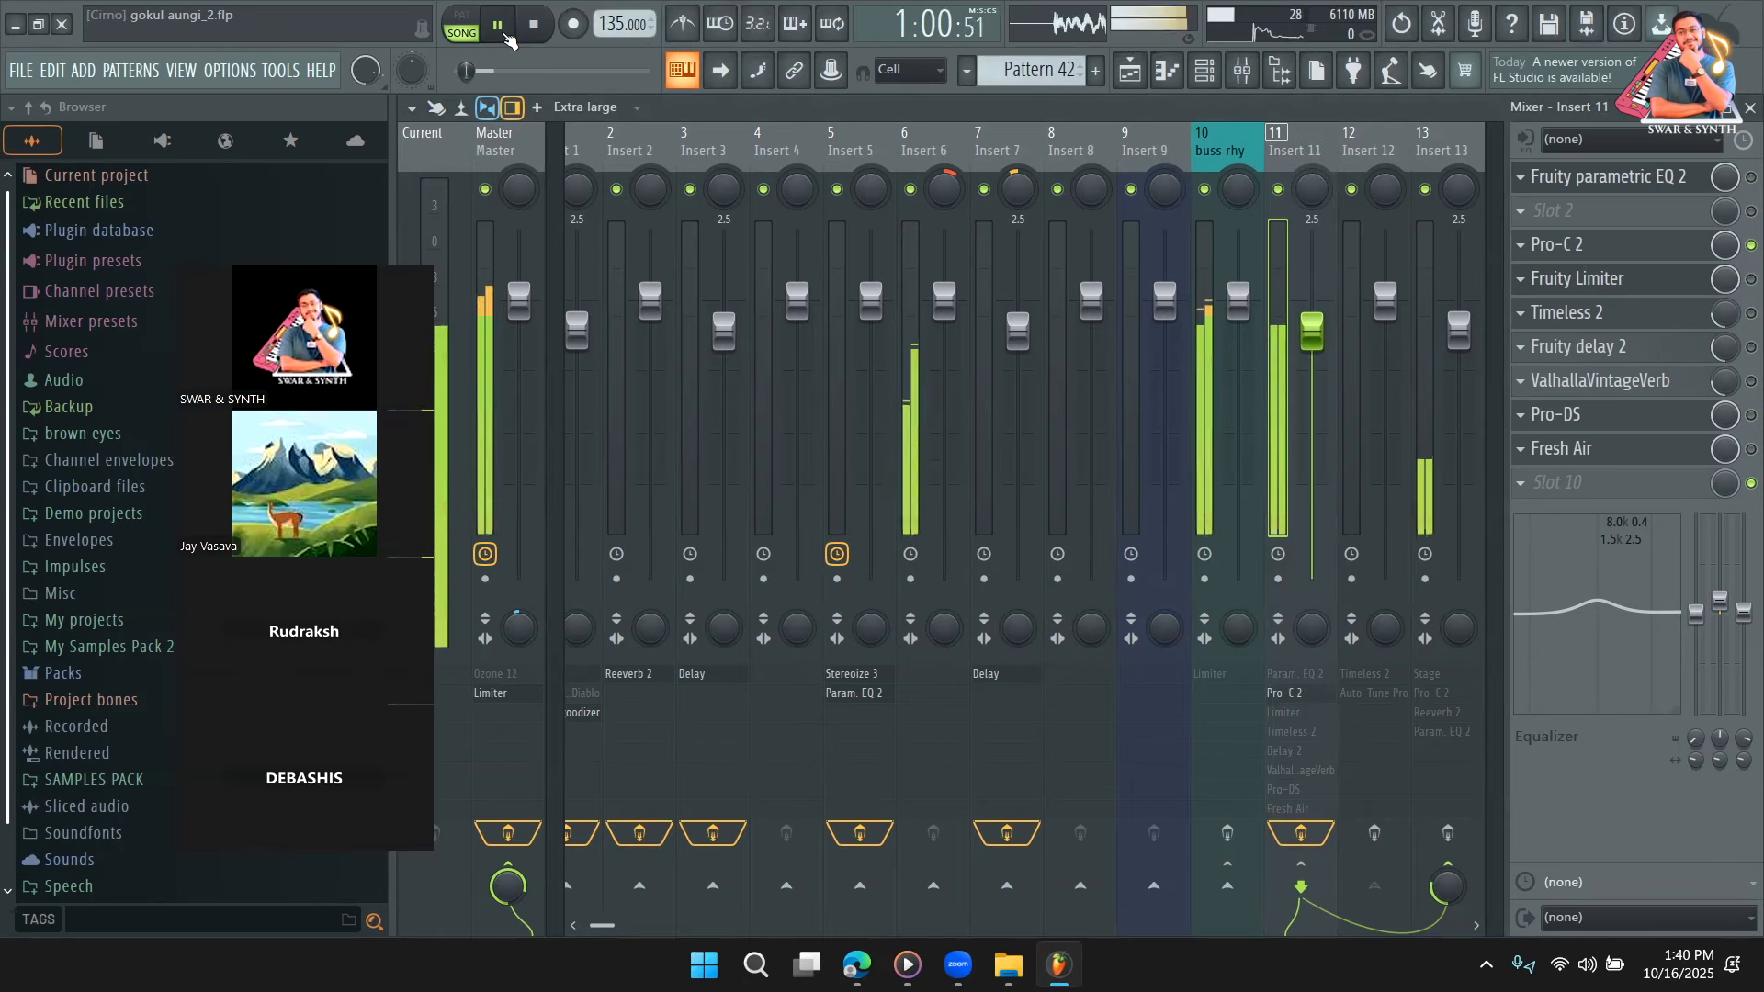
click(1748, 245)
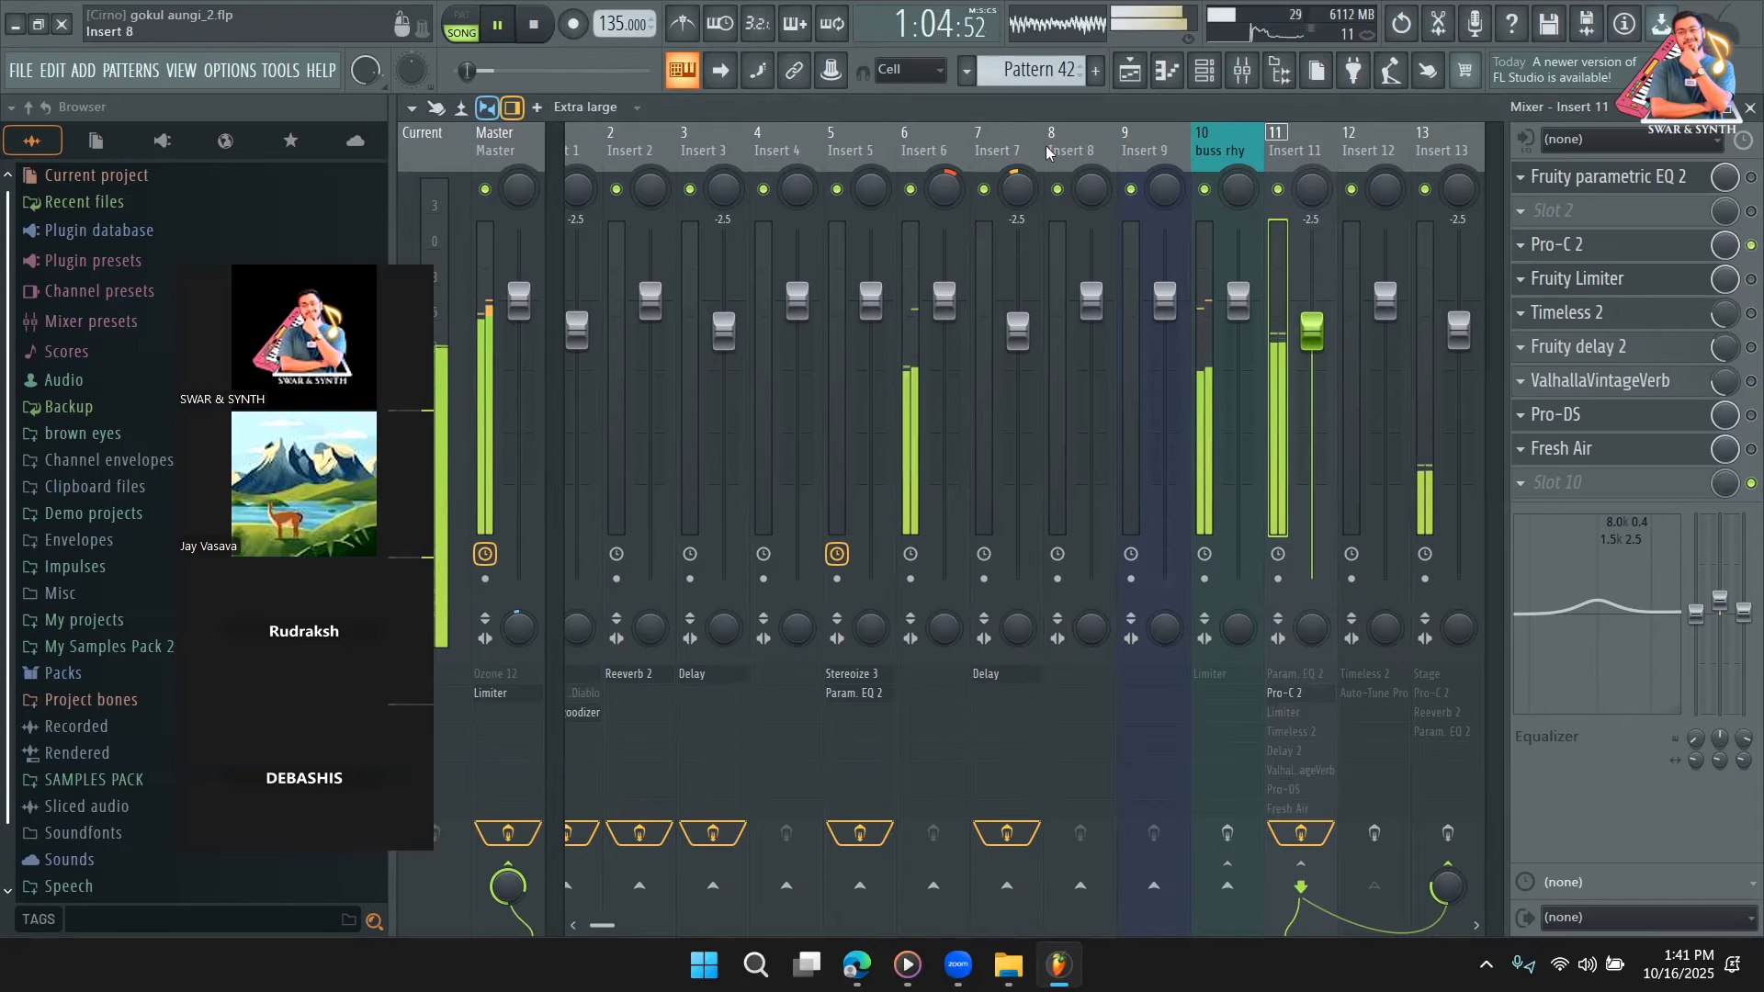
key(space)
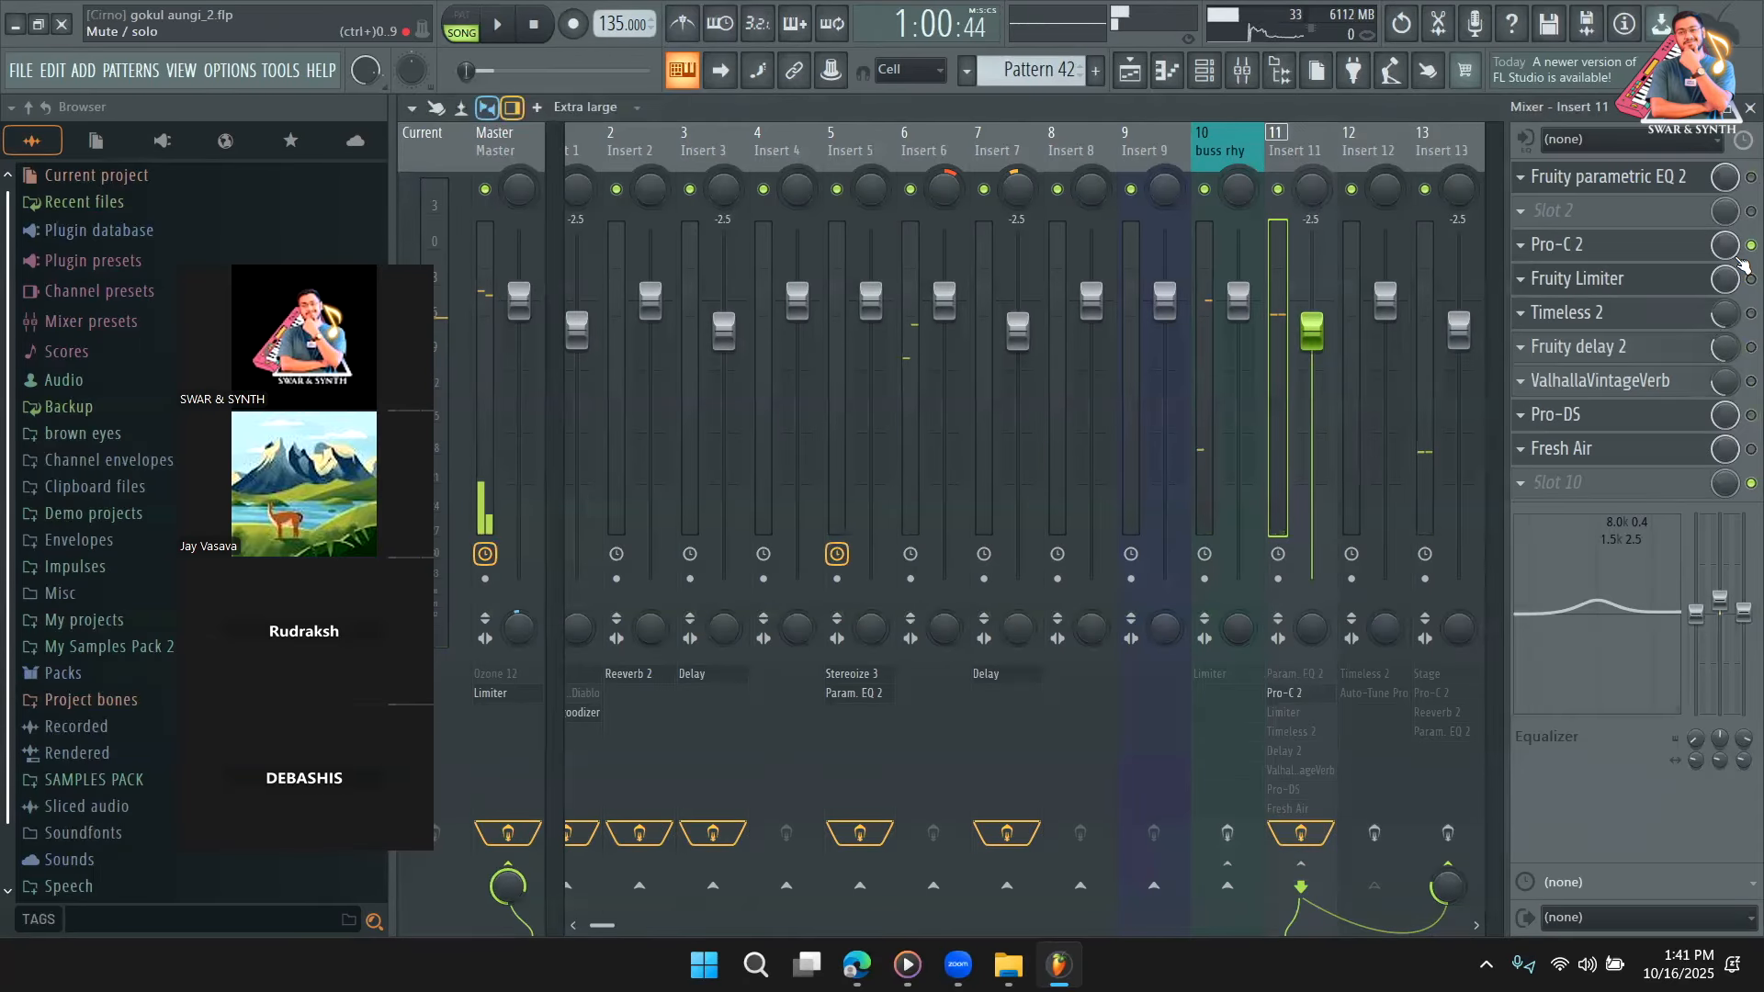
key(space)
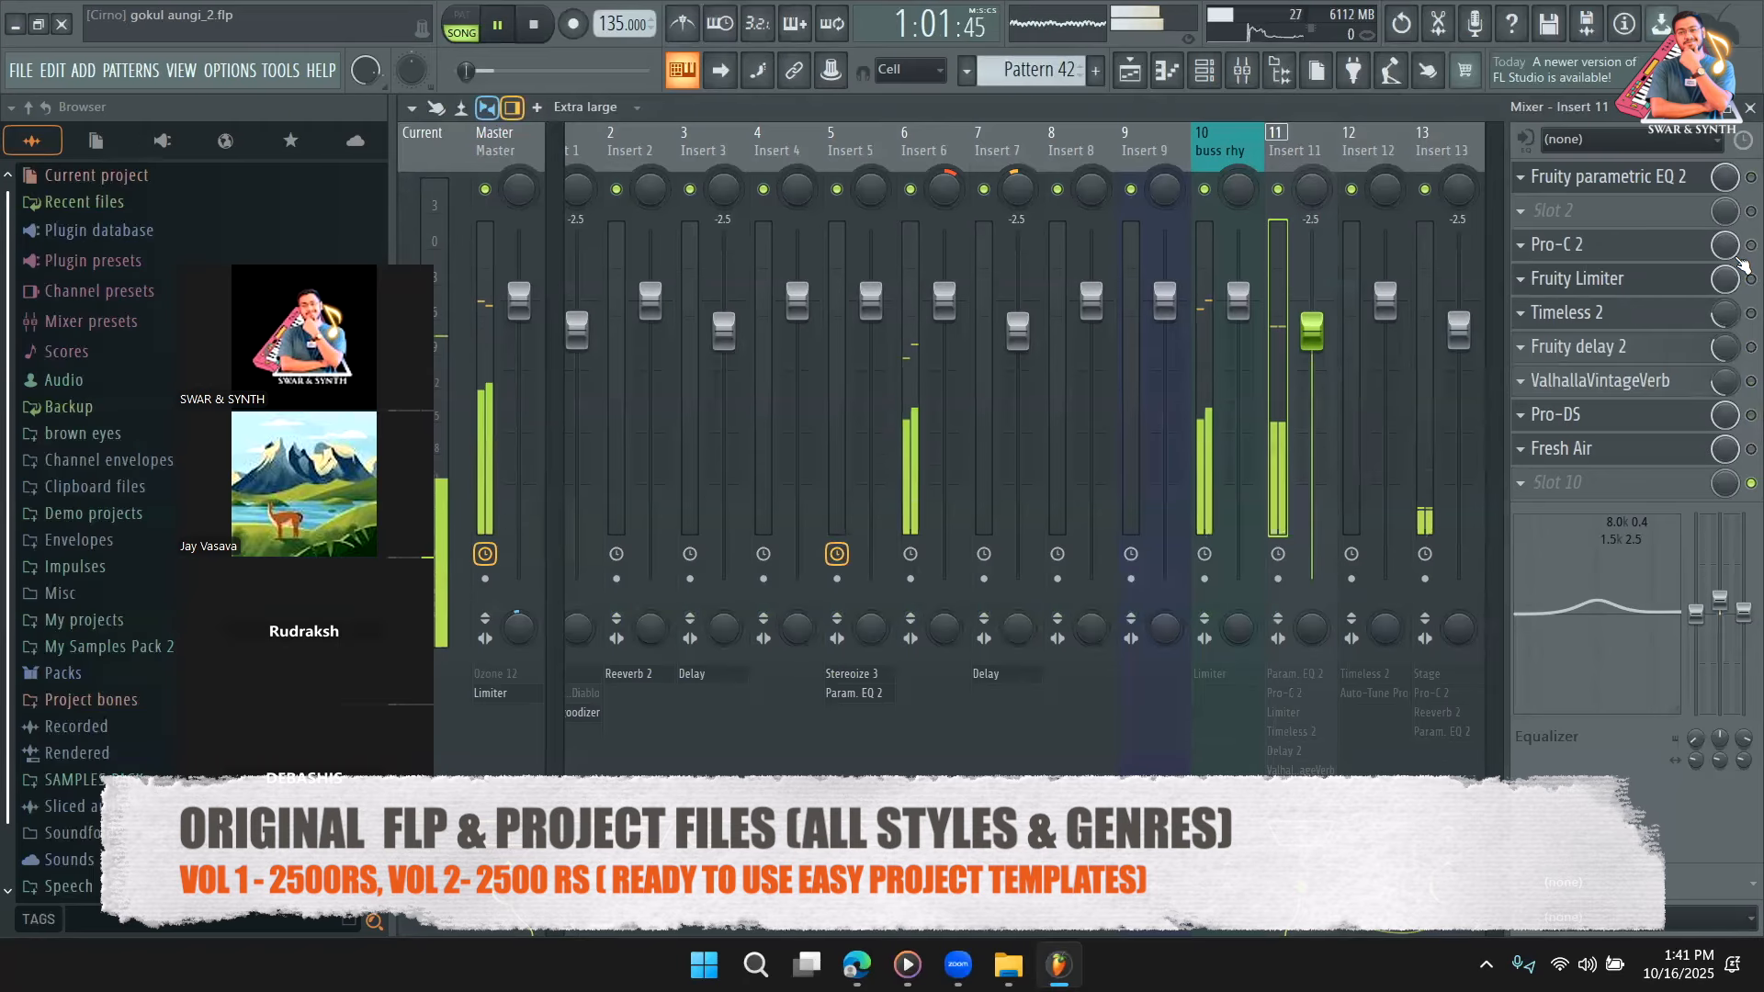
click(1749, 246)
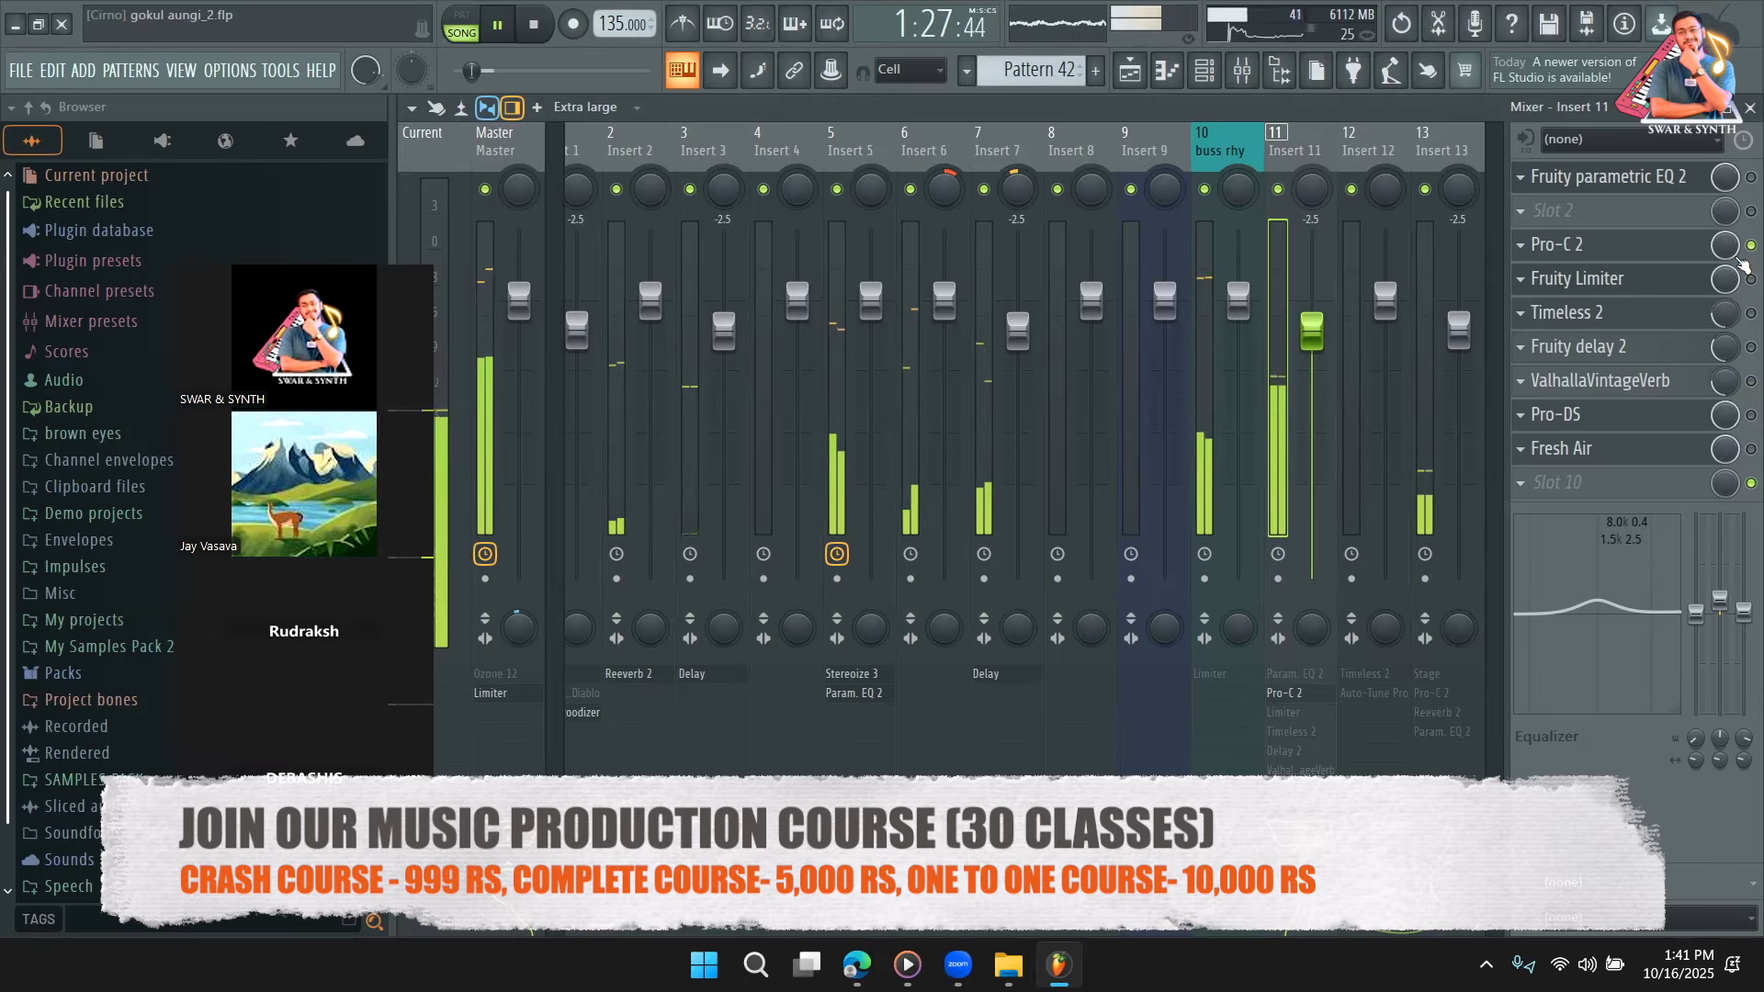
key(space)
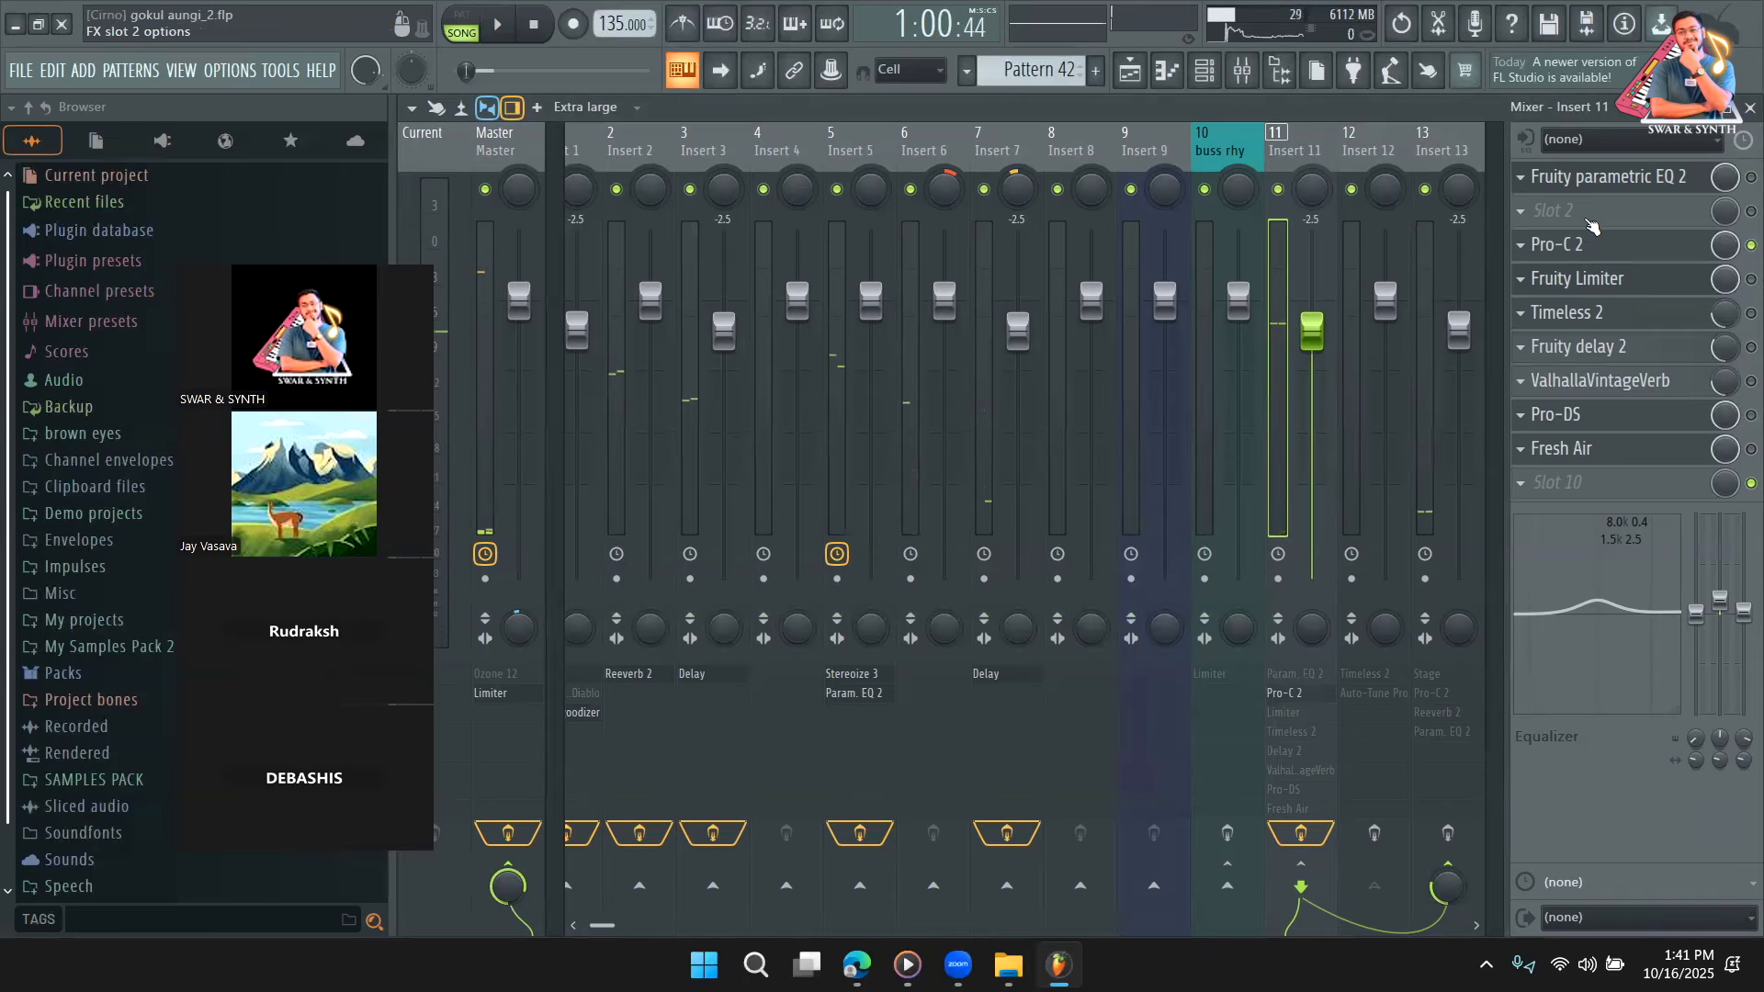
Select the playlist time range from the middle of bar 34 to bar 41 around the opening of the Track 1 vocal.
click(1145, 79)
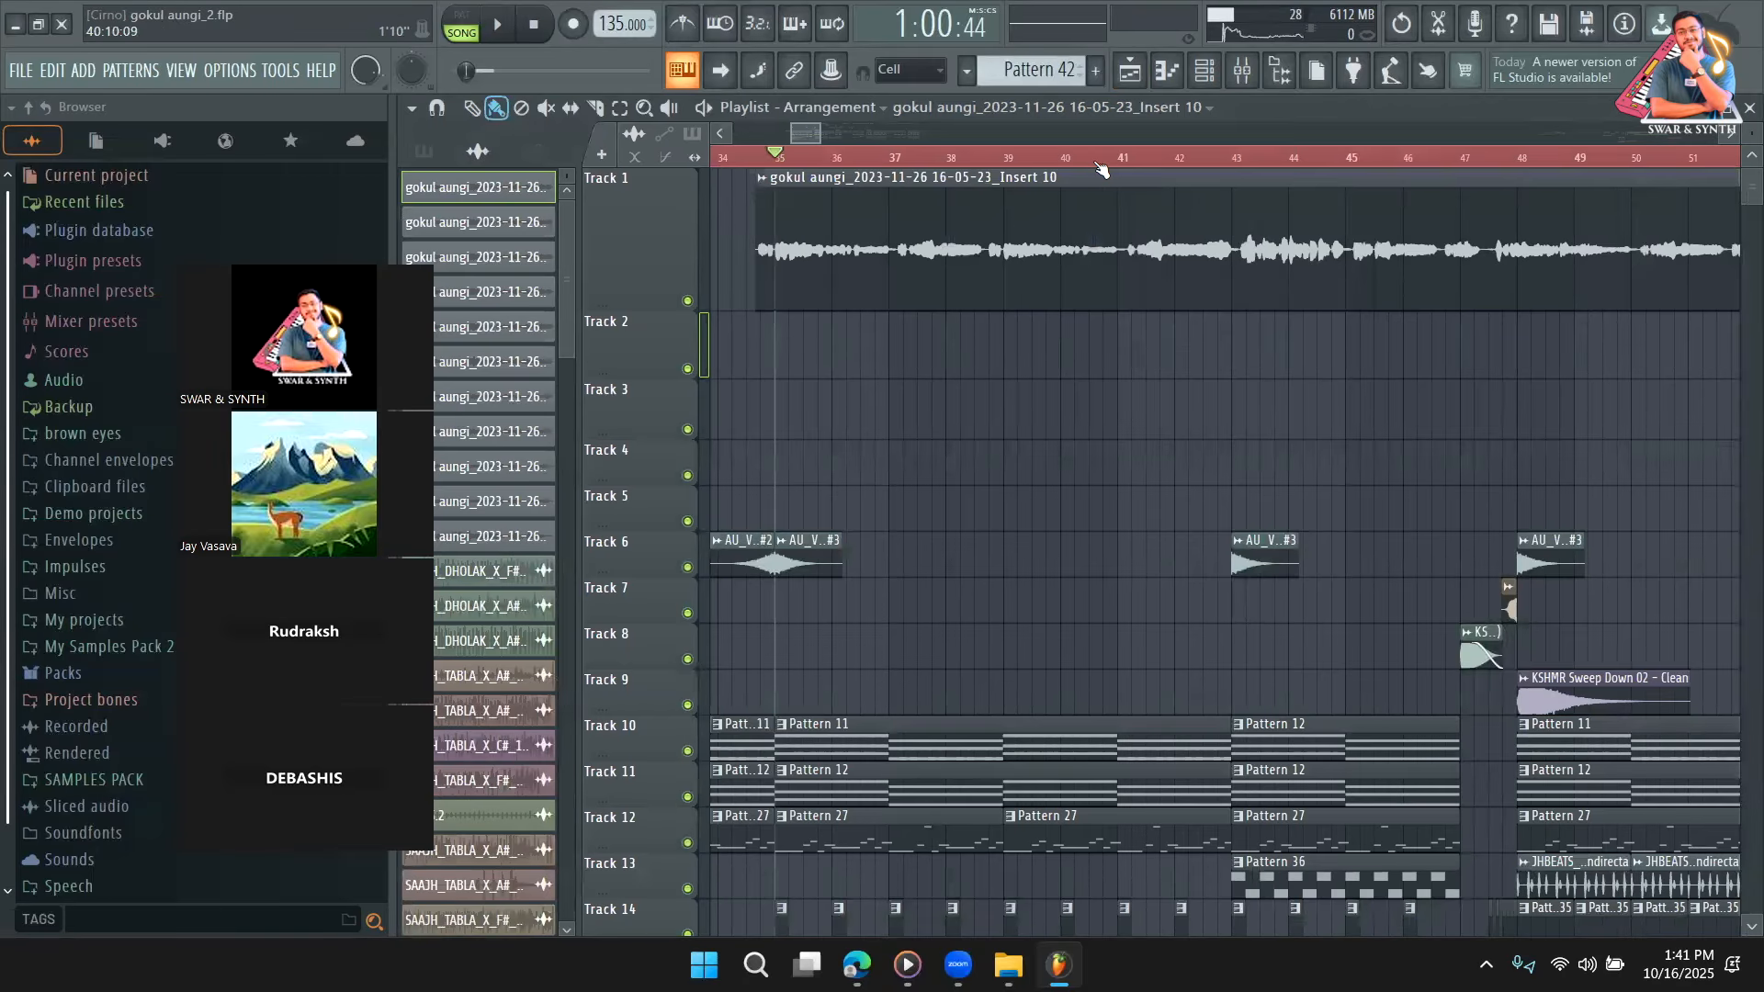
click(1093, 162)
click(1204, 159)
click(1132, 158)
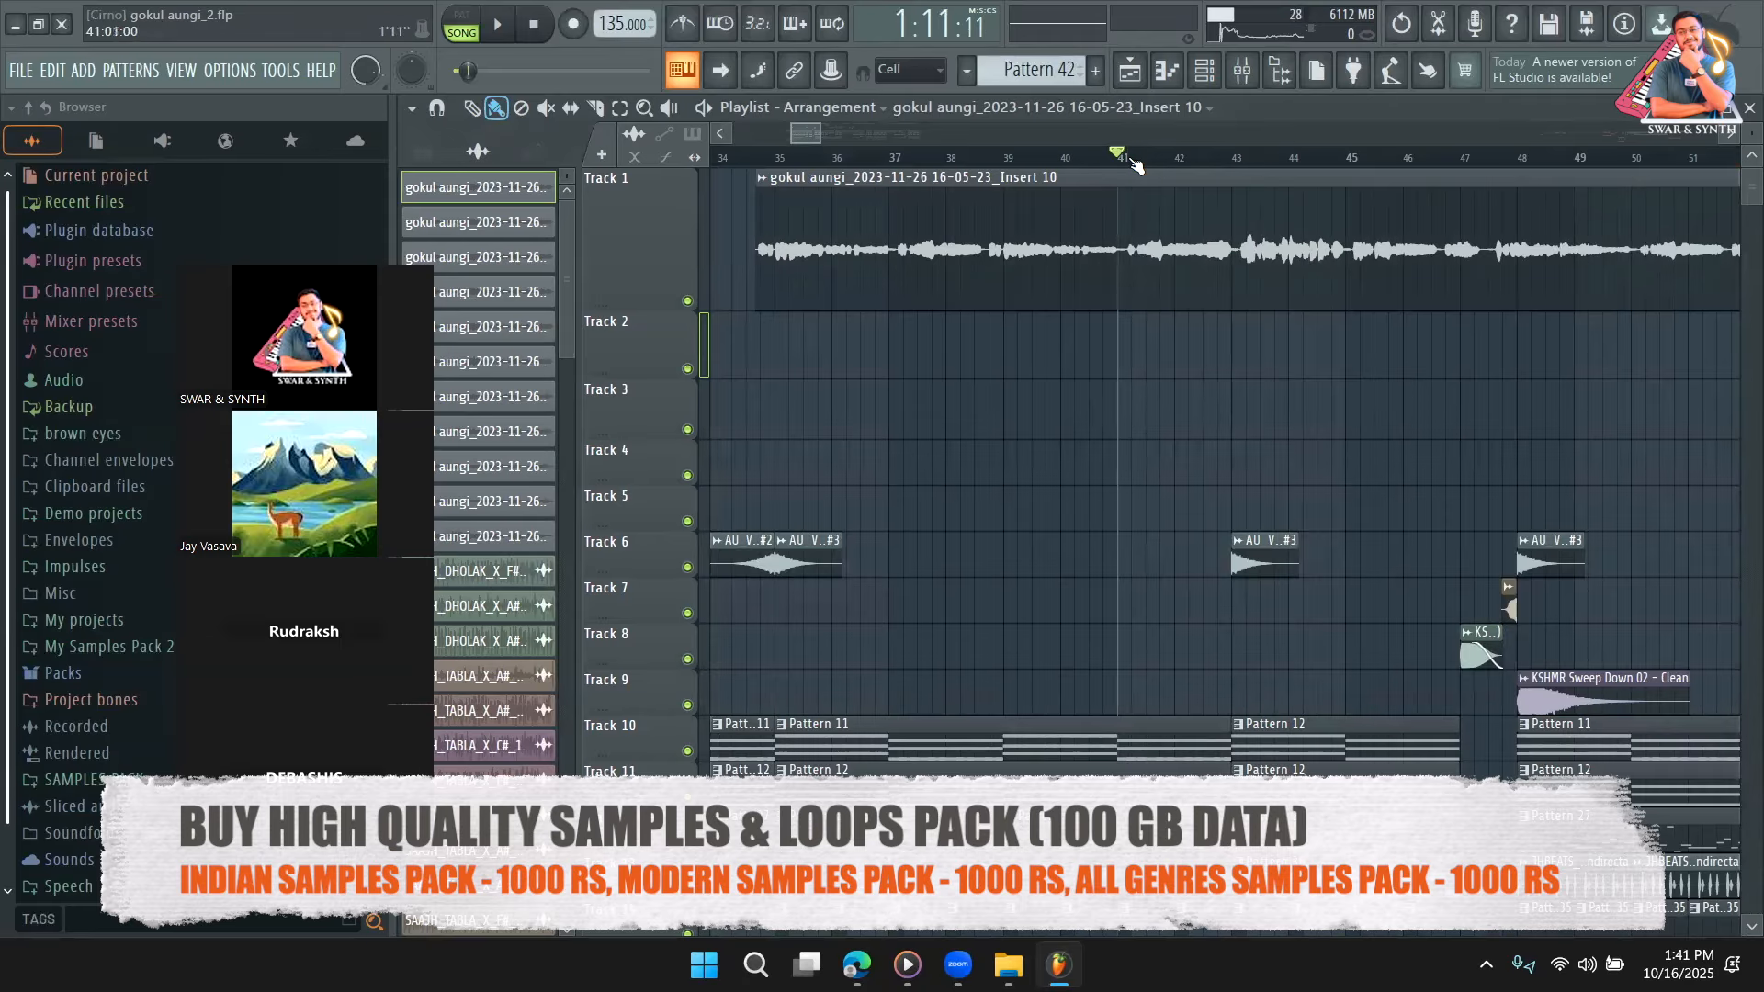
drag(1114, 167, 769, 256)
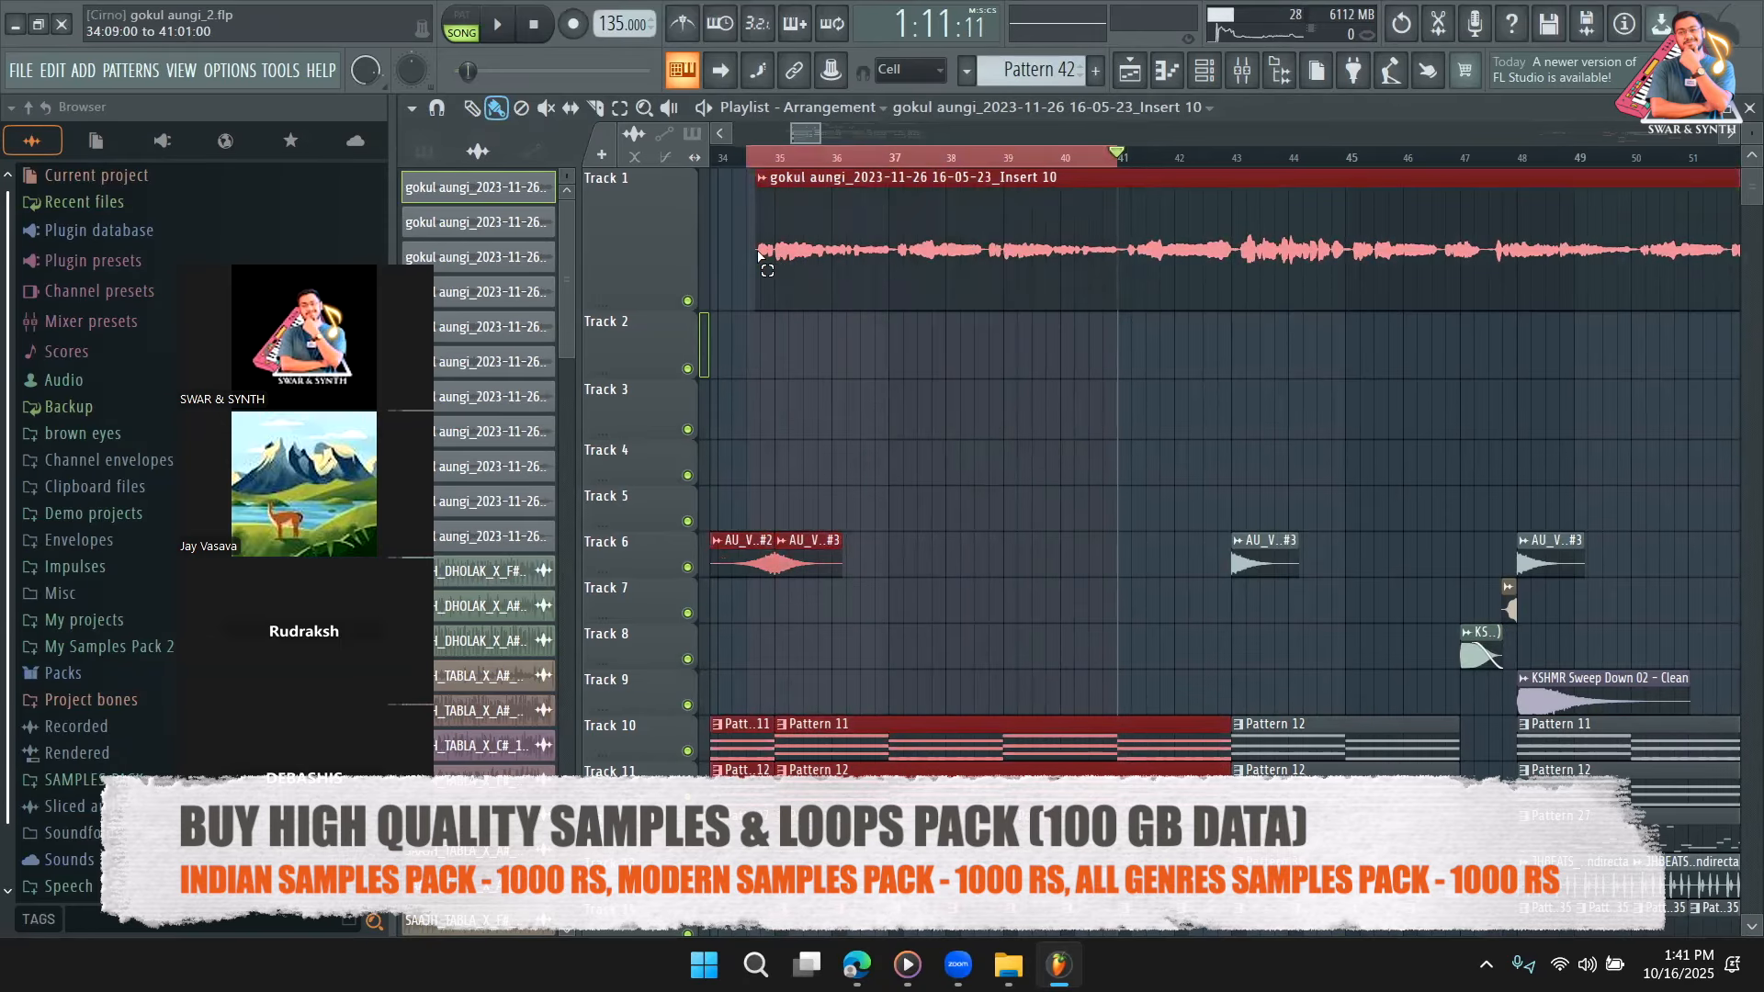
right_click(1245, 407)
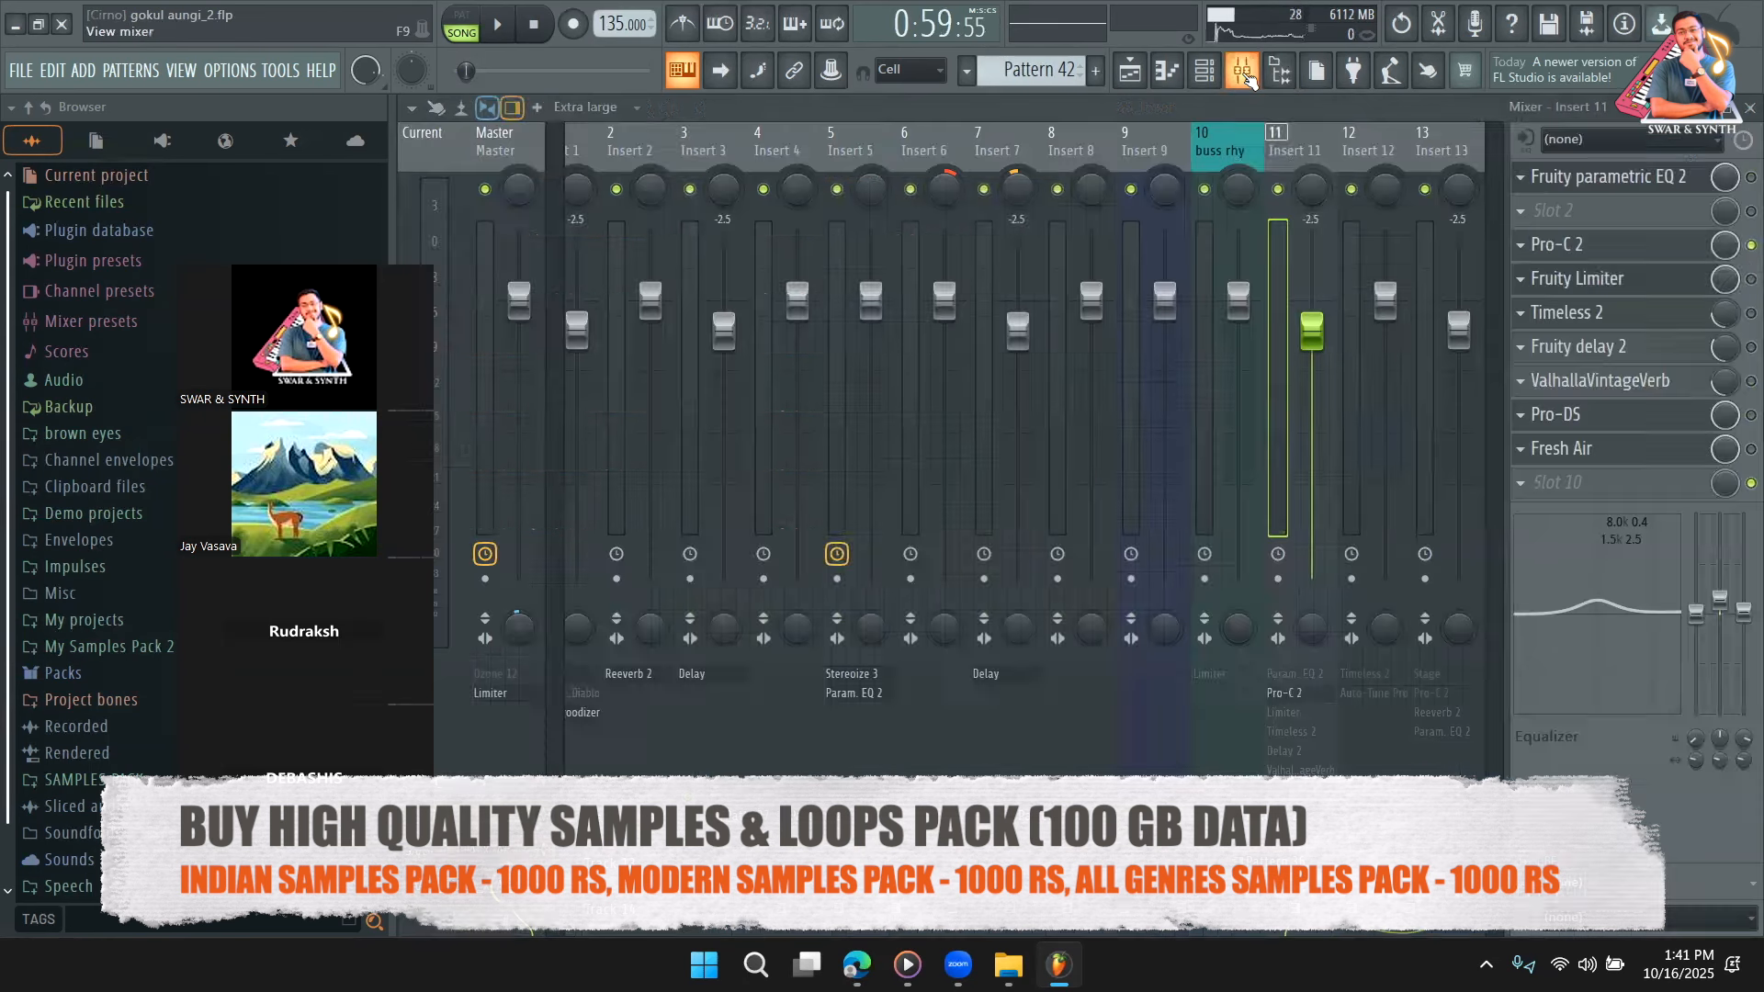
Play the selected range while checking the mixer levels and the playlist.
click(1242, 70)
key(space)
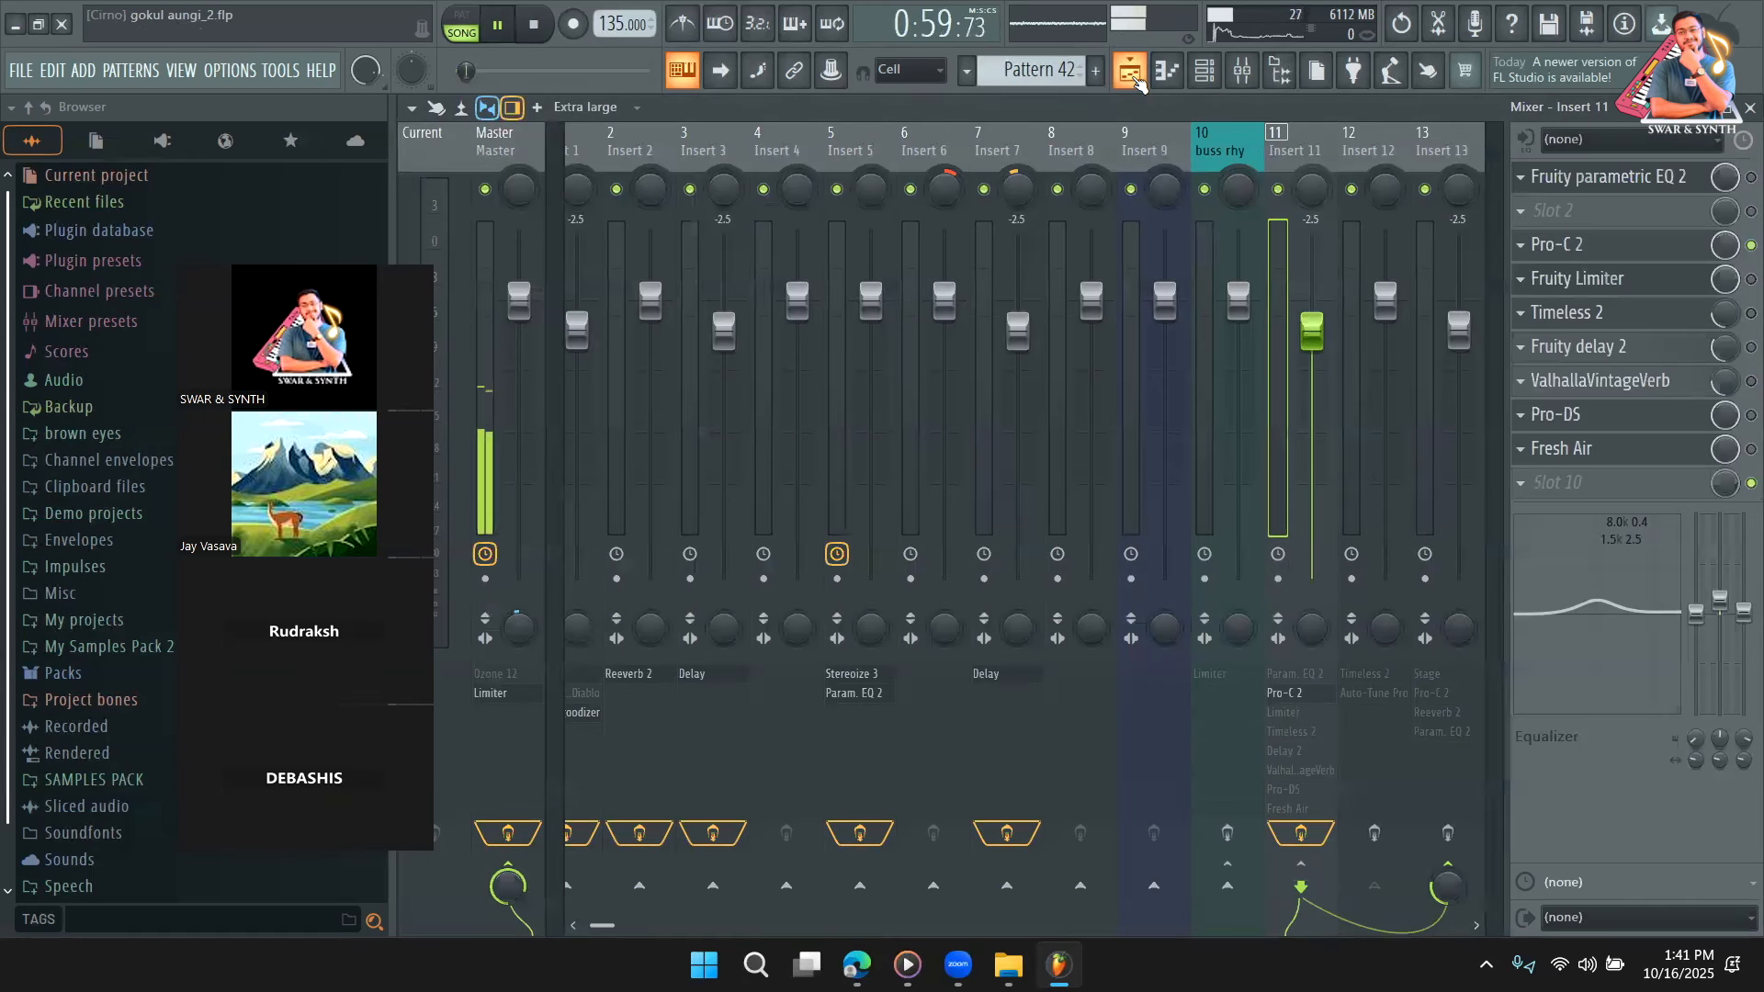
click(1130, 70)
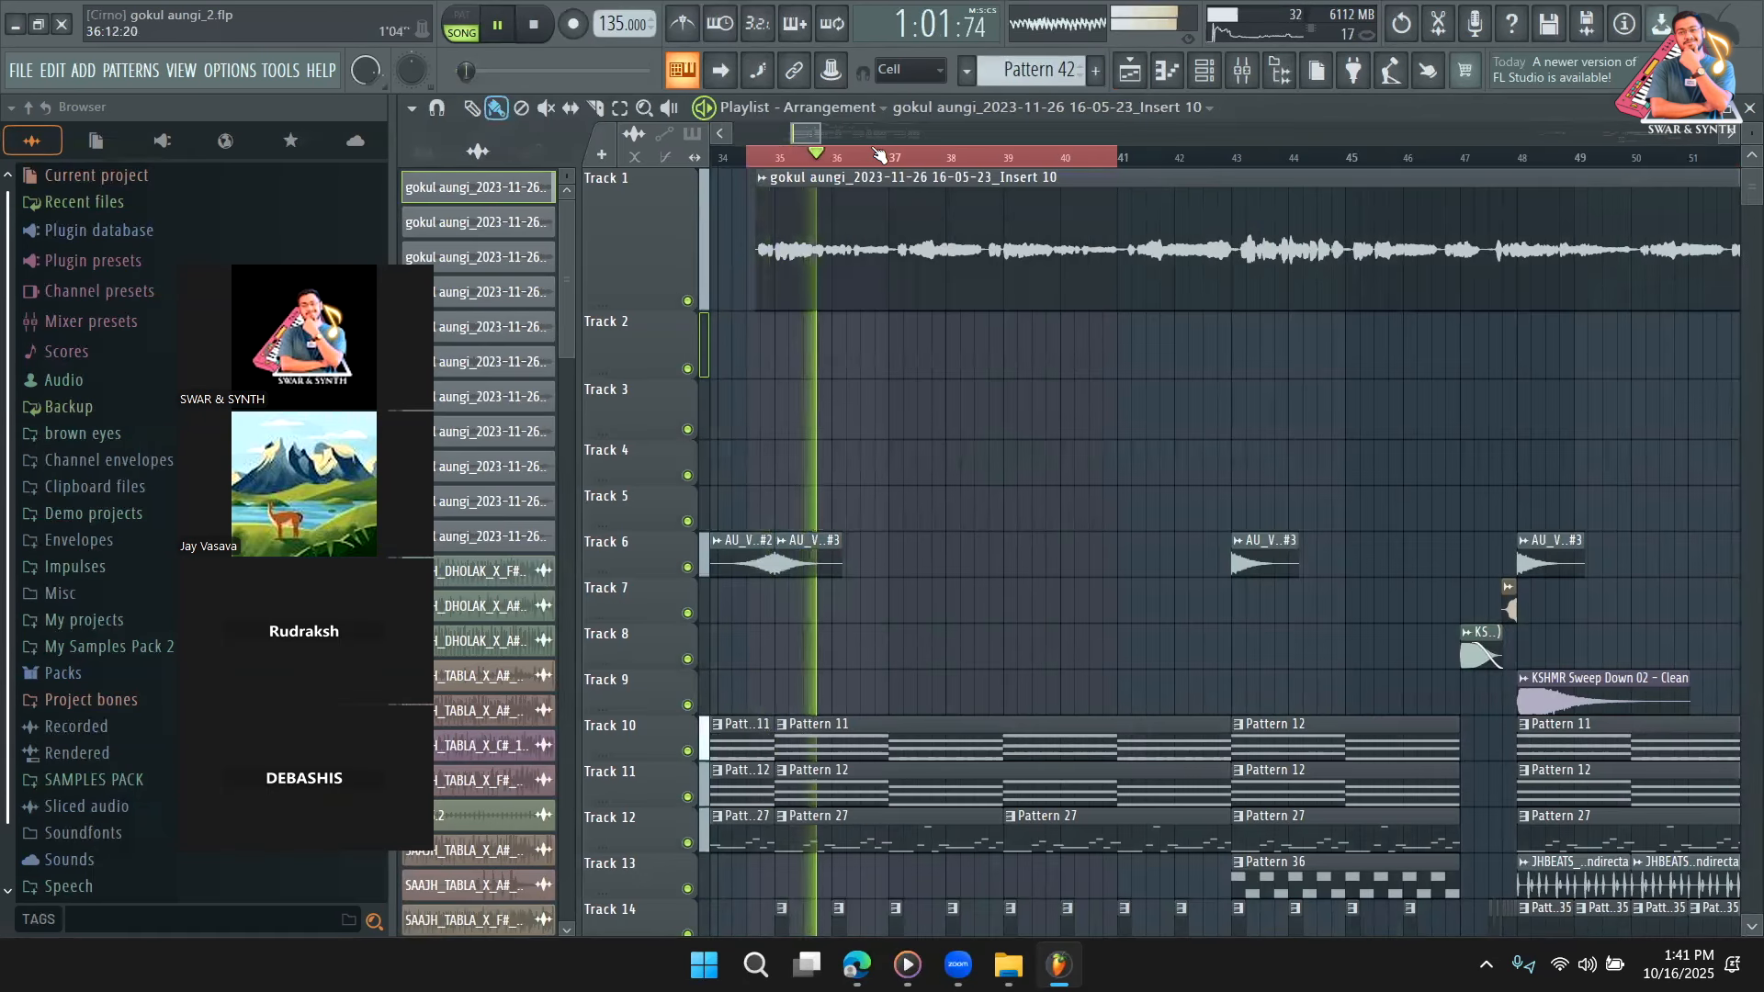
key(space)
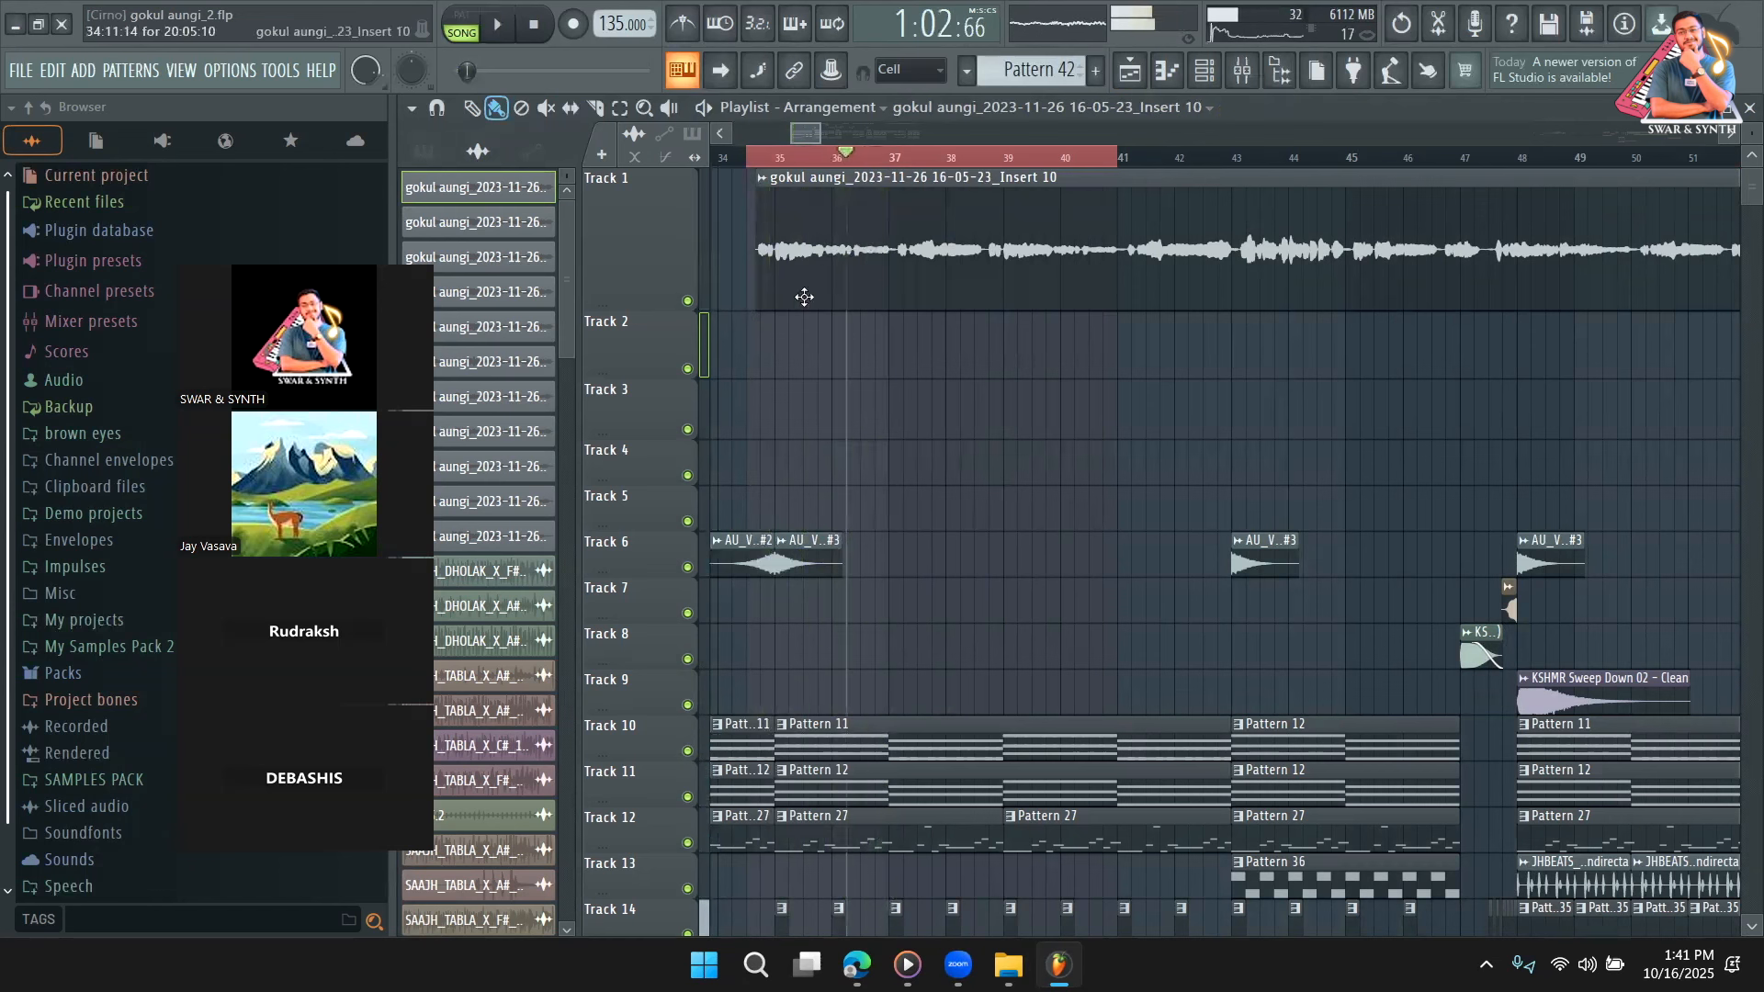
Consolidate the vocal track over the selected time range into a new audio clip.
right_click(675, 237)
mouse_move(737, 551)
click(897, 562)
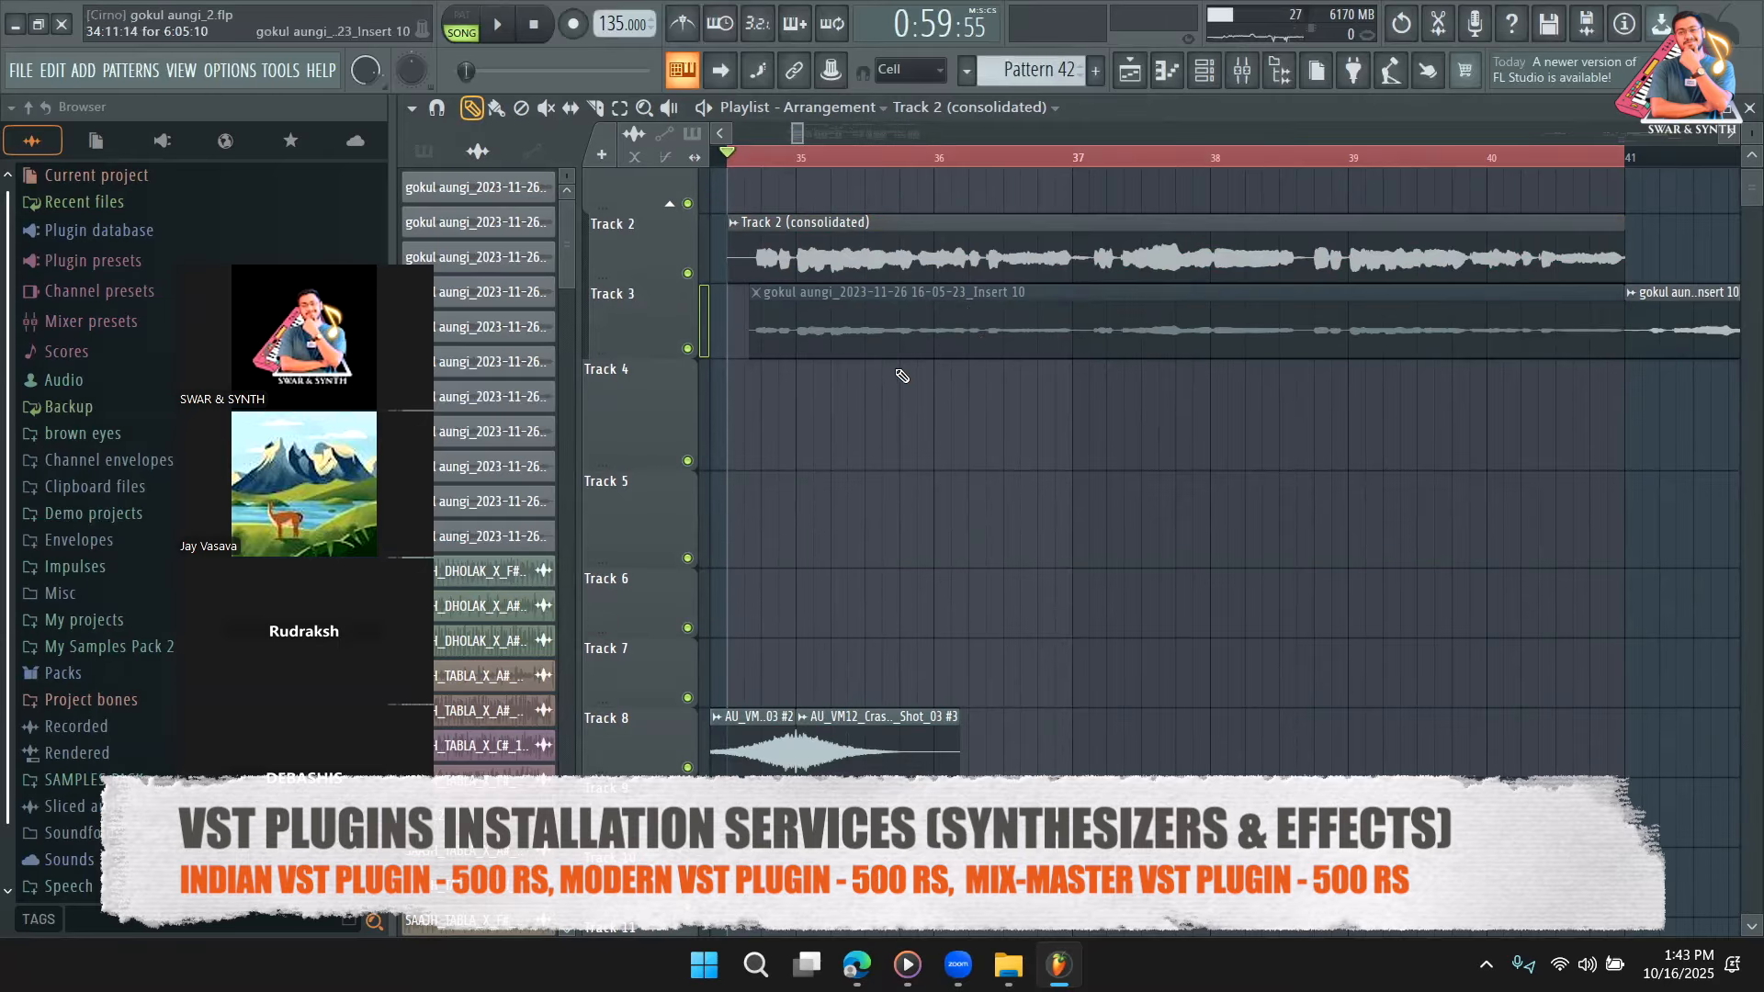
Examine the effect chains of Insert 12, Insert 13 and Insert 11 in the mixer.
click(1260, 81)
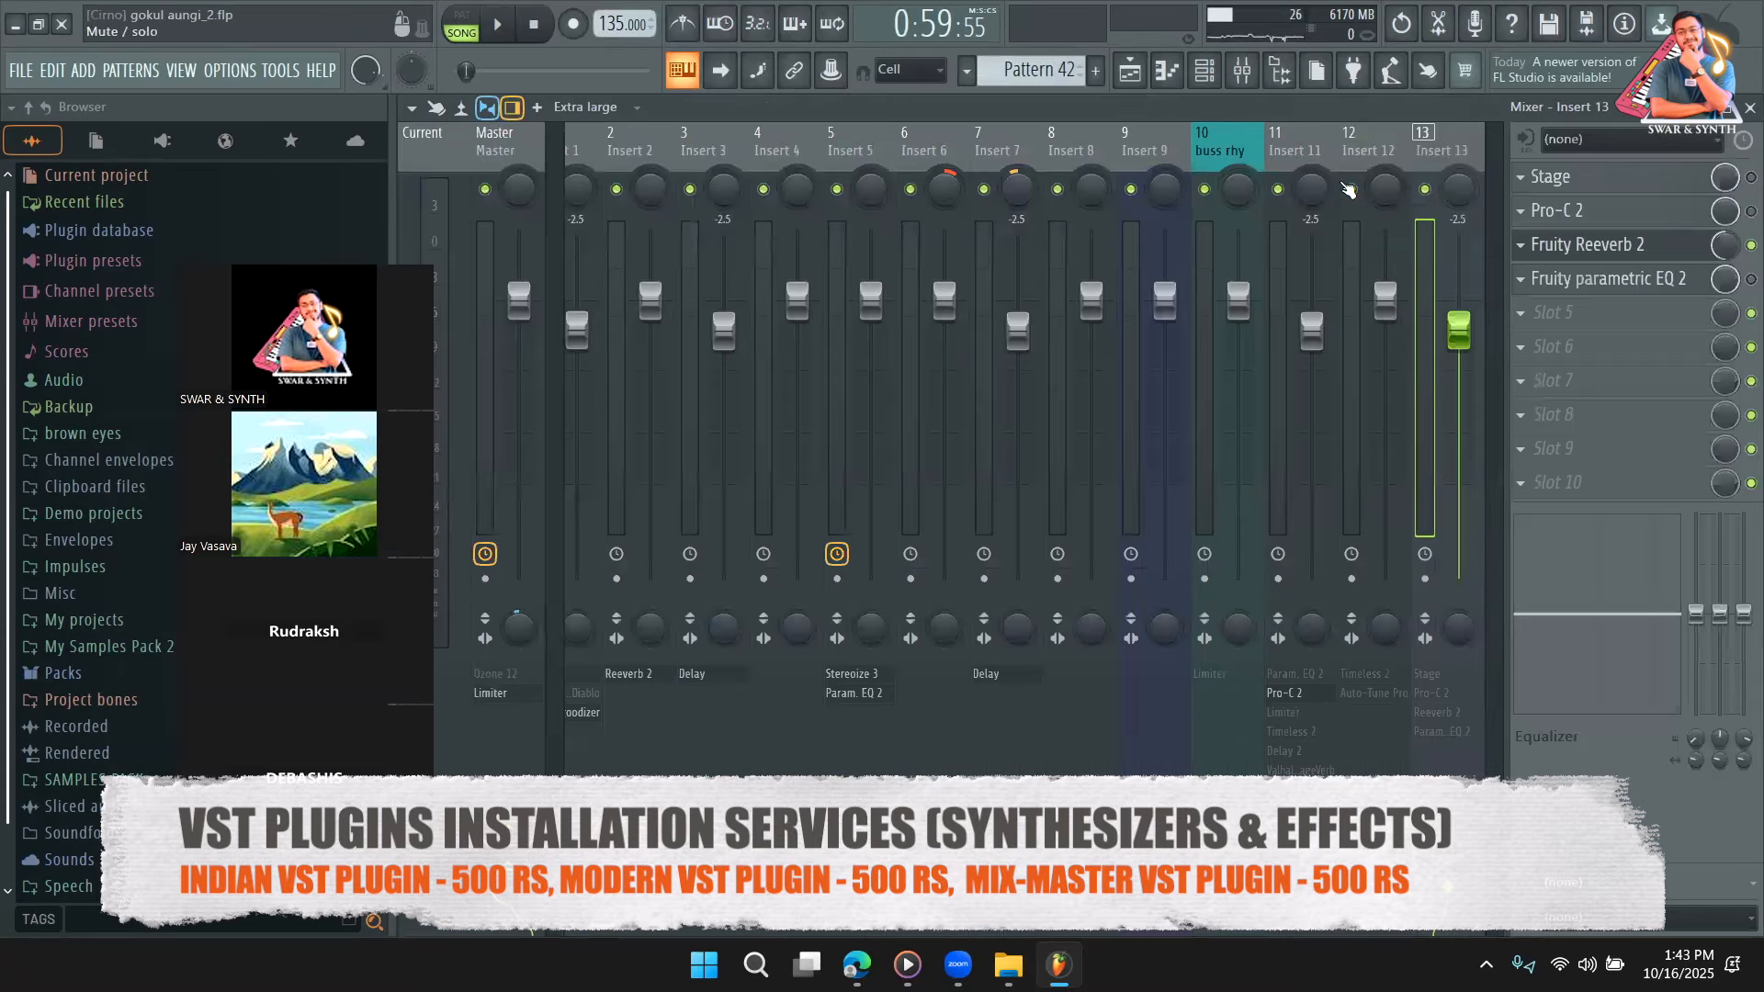
click(1369, 164)
click(1438, 160)
click(1309, 169)
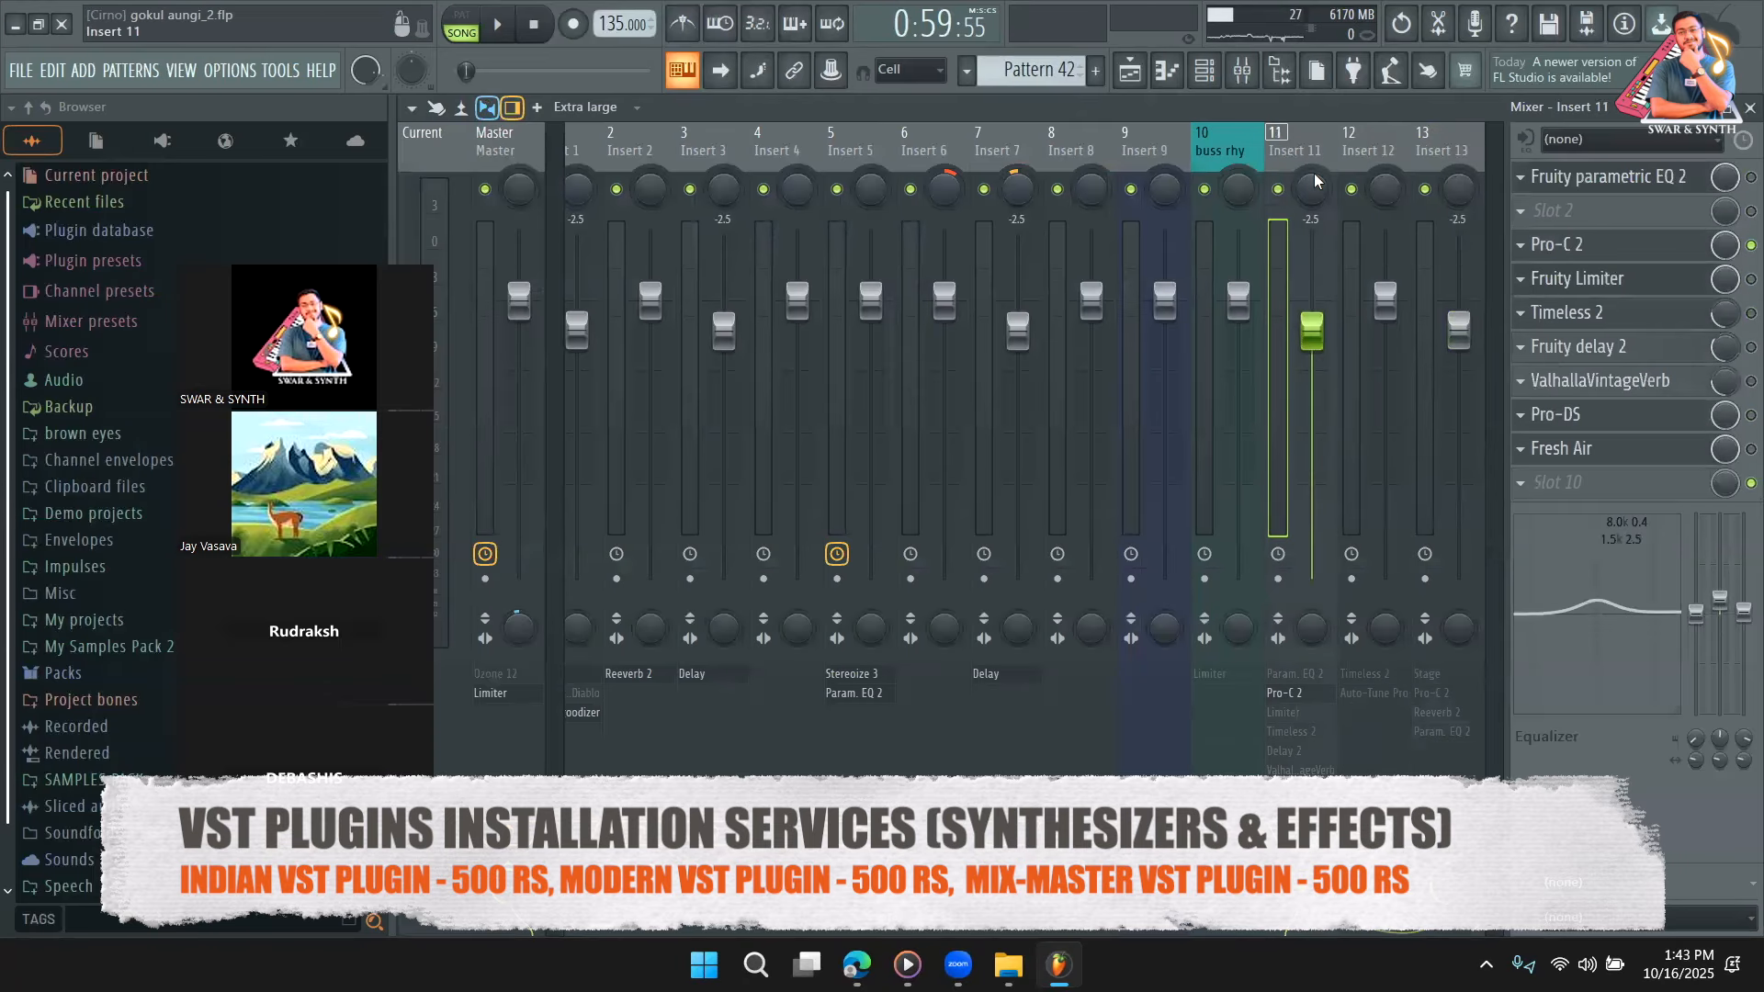
Mute the consolidated clip on Track 2, unmute the original vocal clip on Track 3, and play the song.
click(1130, 71)
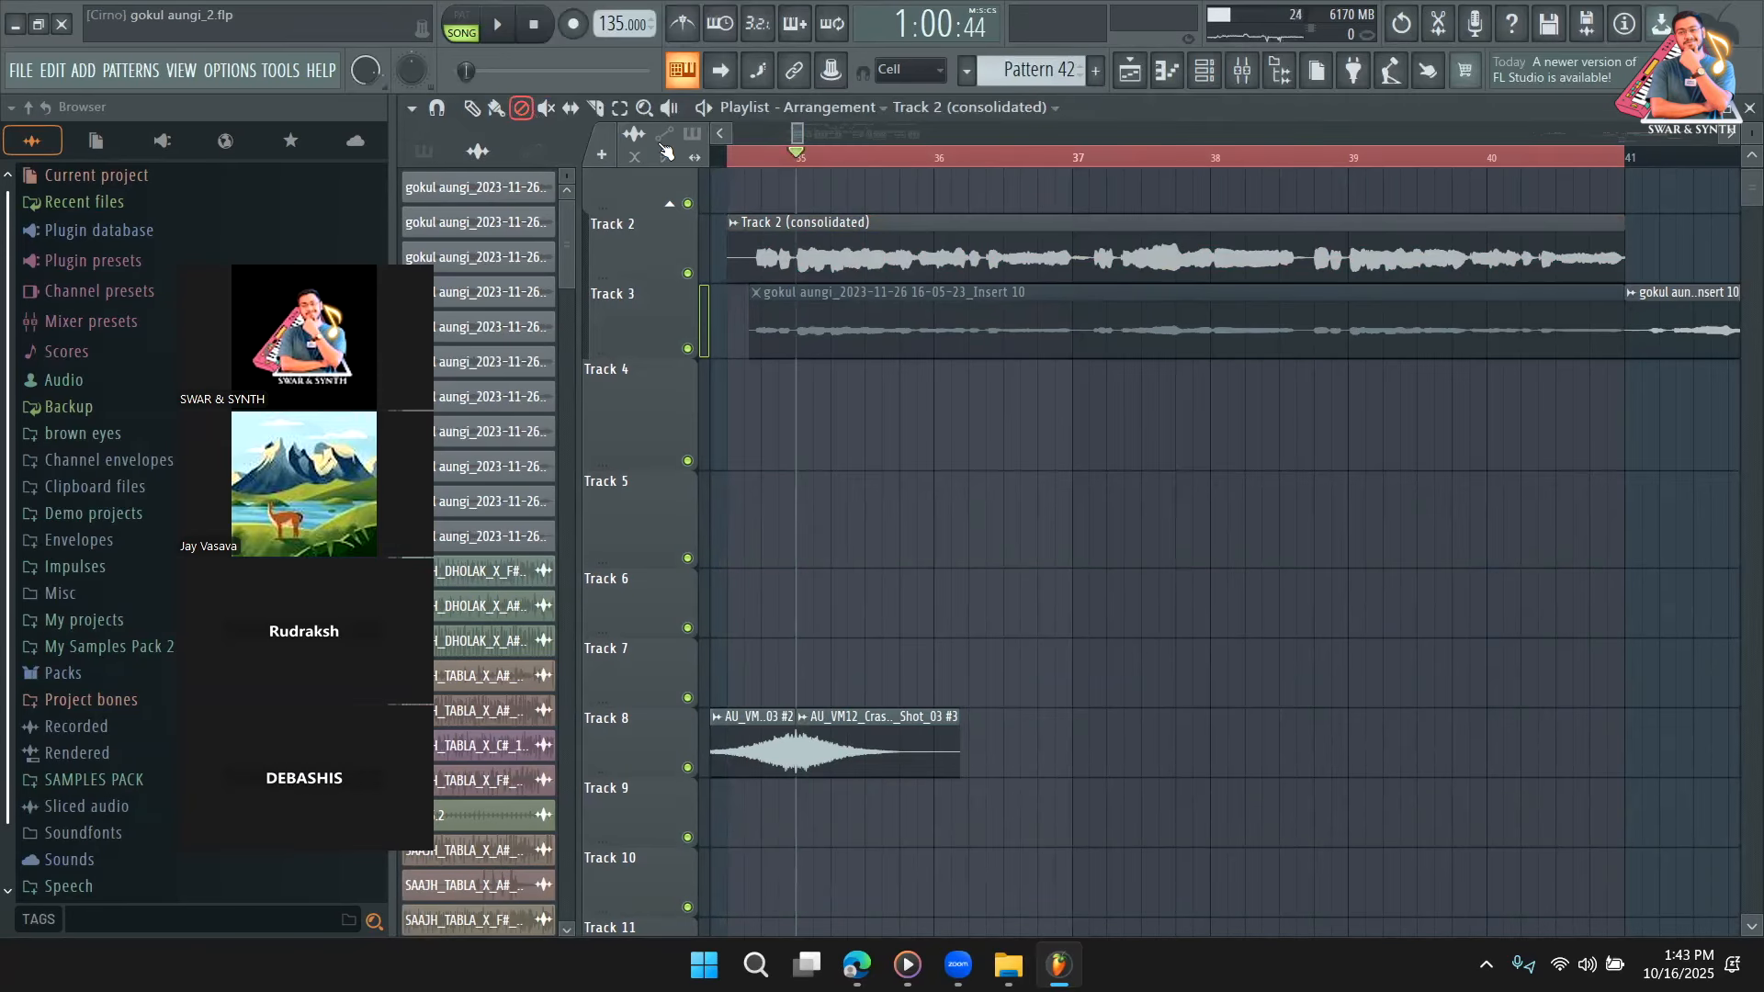
click(920, 321)
key(space)
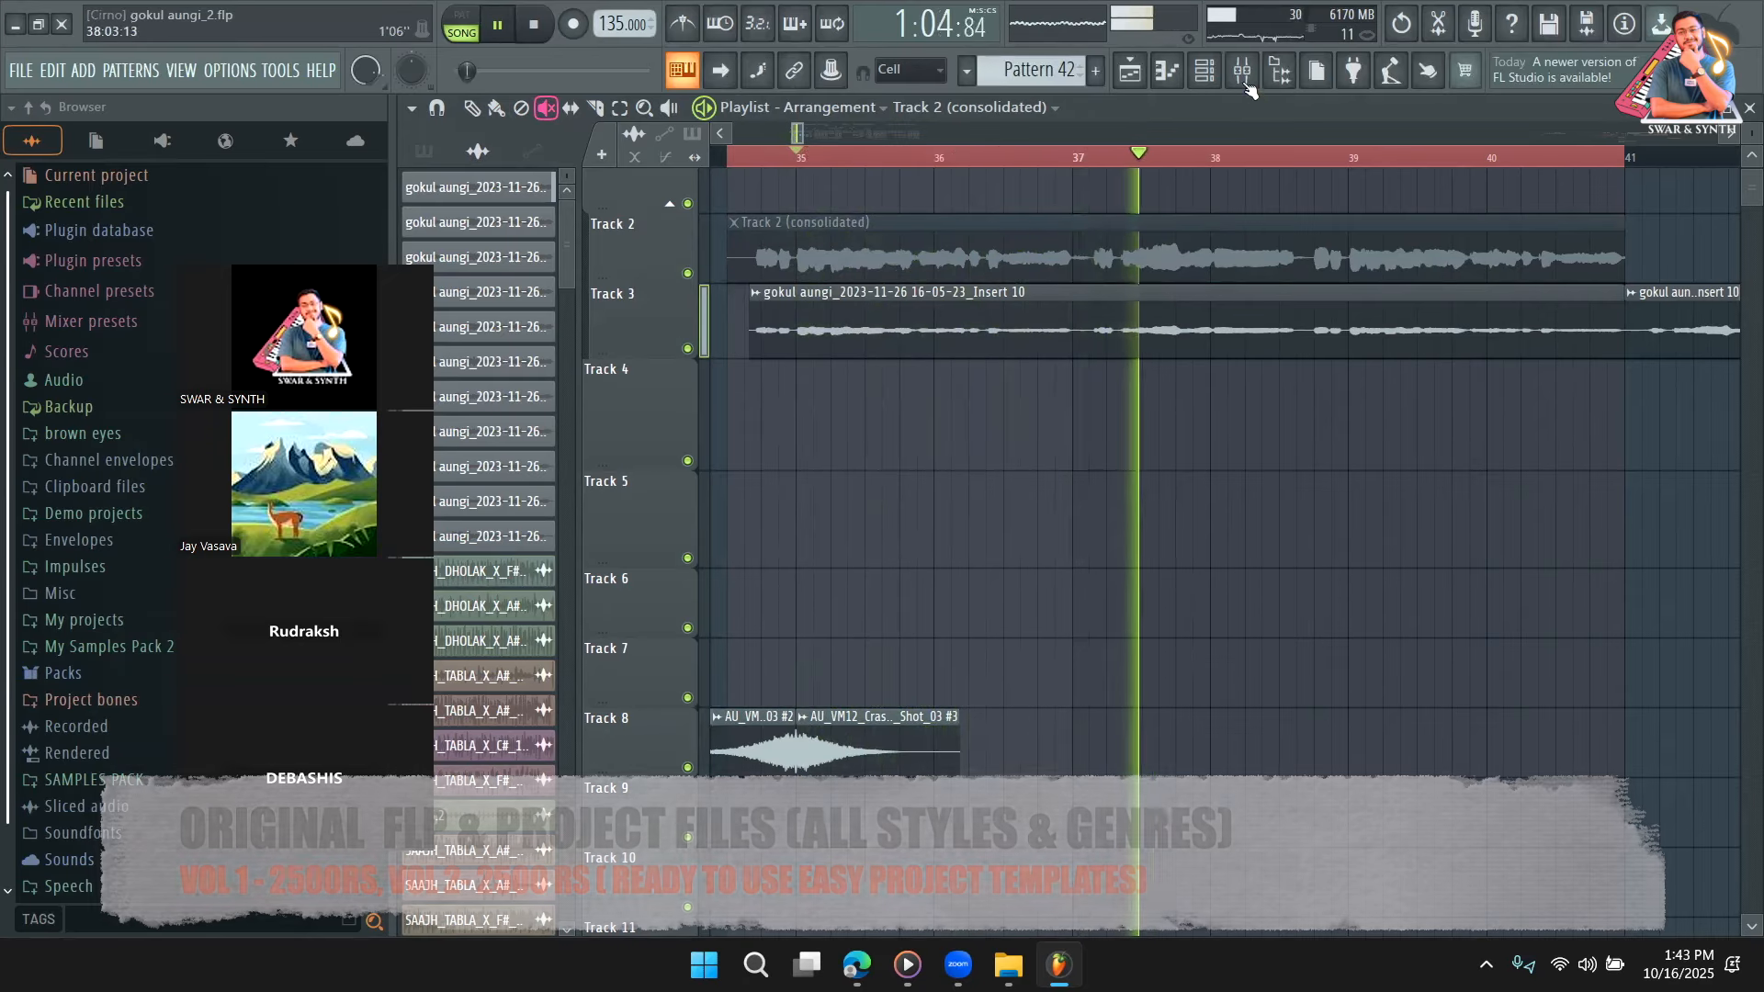
Stop playback, switch off Pro-C 2 on Insert 11, and load Fruity dB Meter in slot 2, switched on.
click(1243, 71)
key(space)
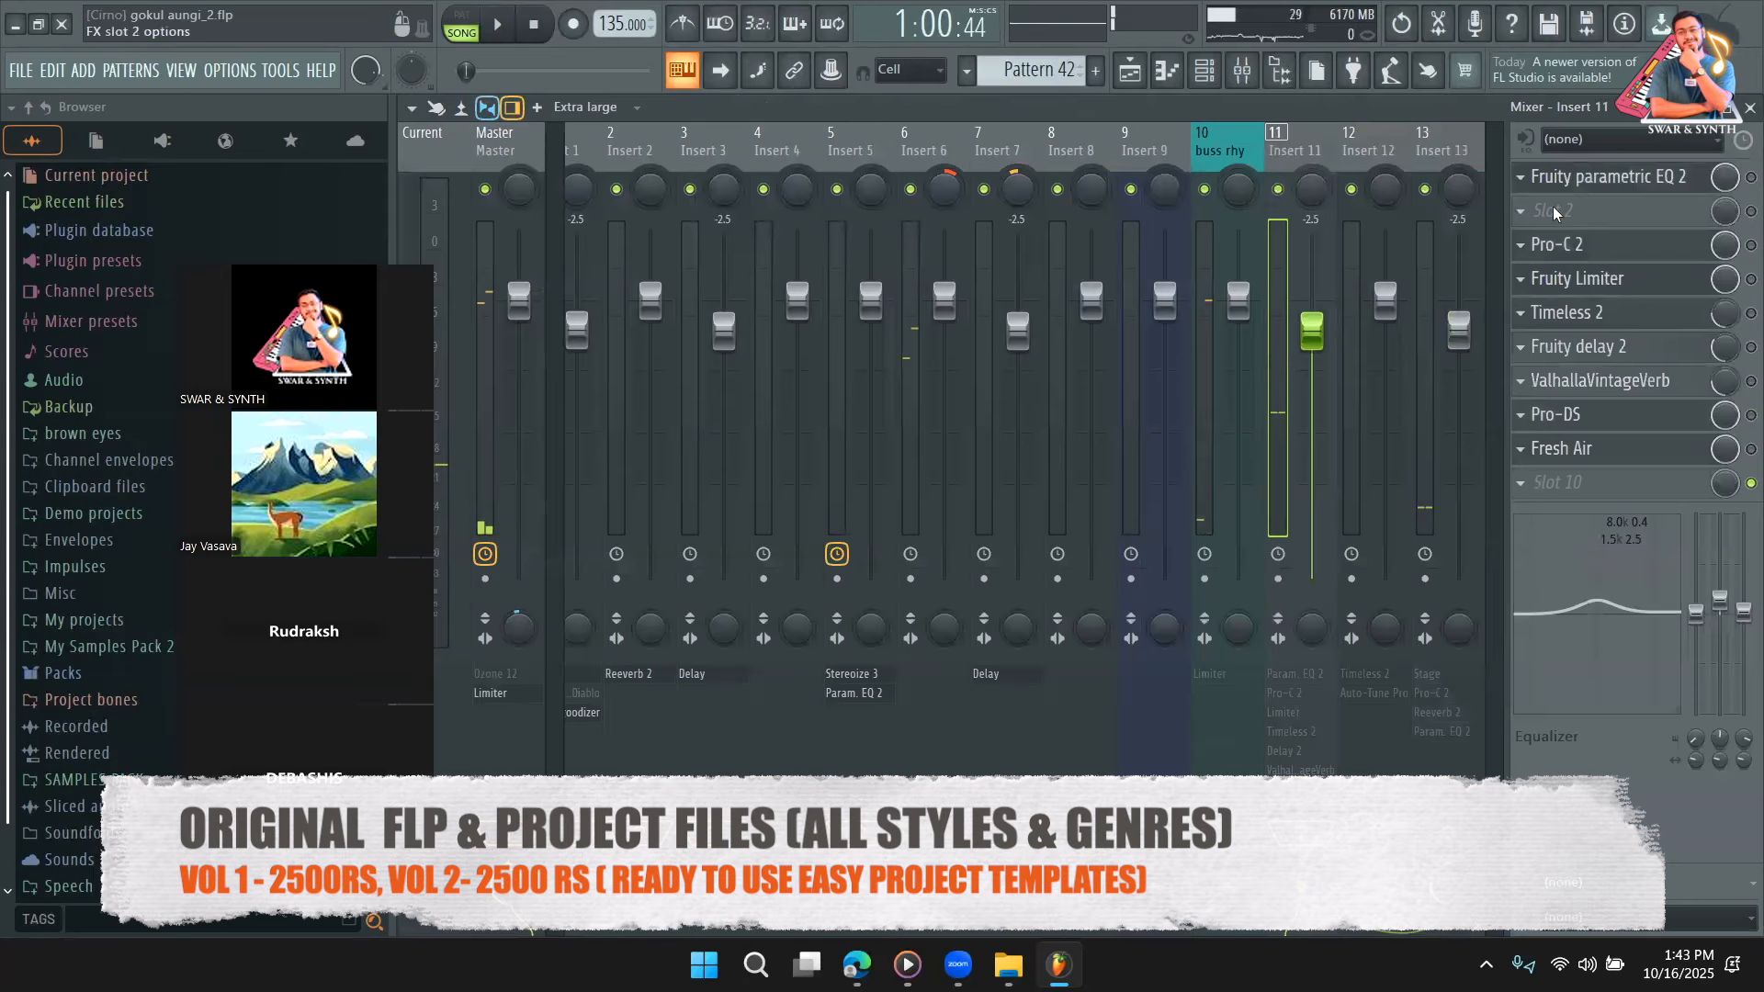
click(1554, 214)
click(1222, 787)
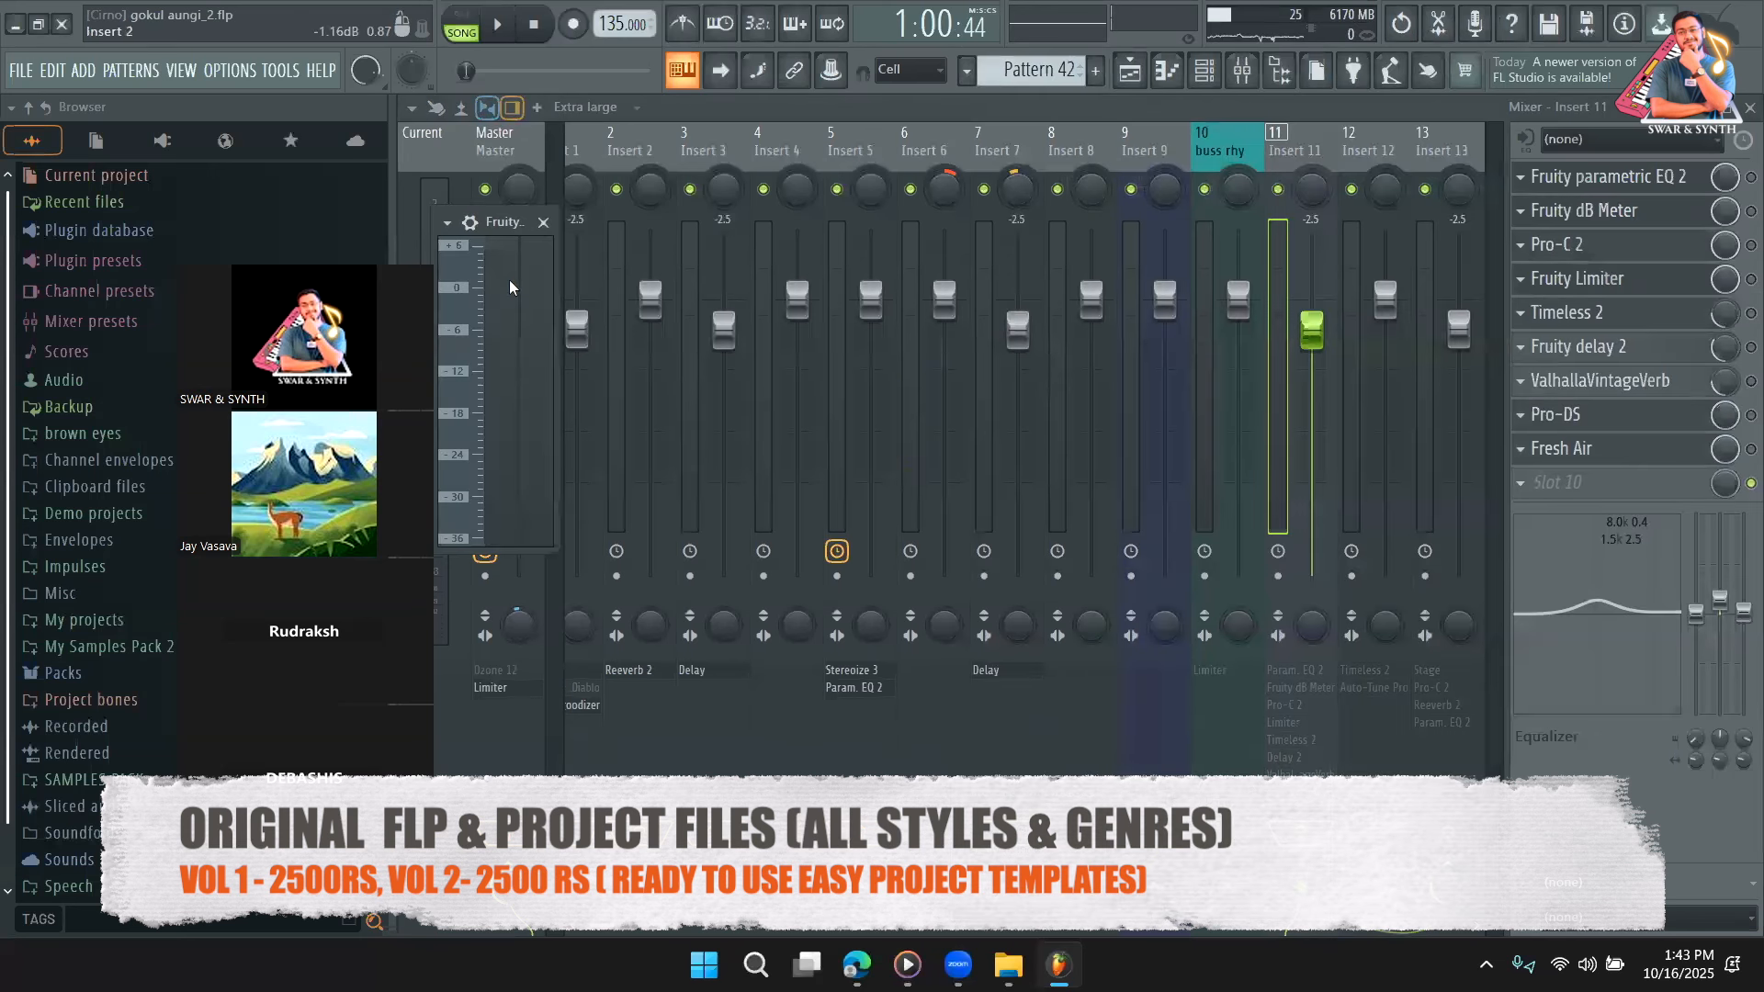
drag(335, 251, 203, 221)
click(1750, 211)
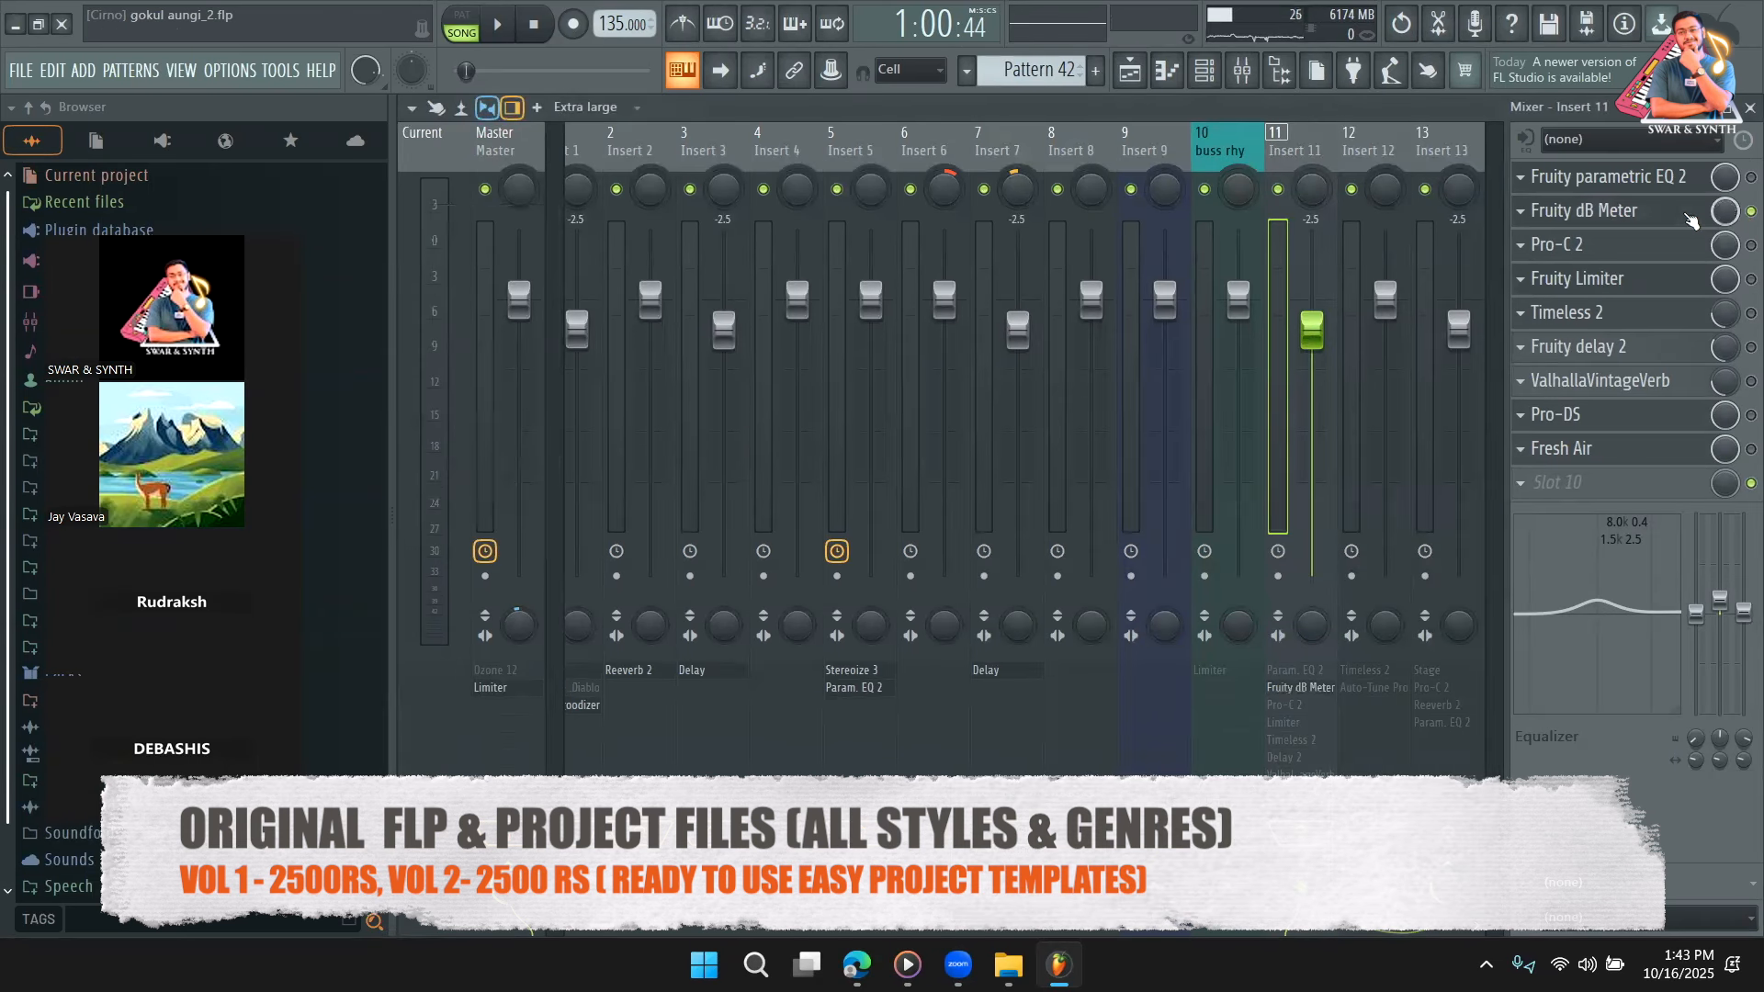
Enlarge the Fruity dB Meter window and measure the original vocal's level during playback.
click(1688, 220)
drag(554, 550, 879, 959)
key(space)
drag(651, 224, 915, 100)
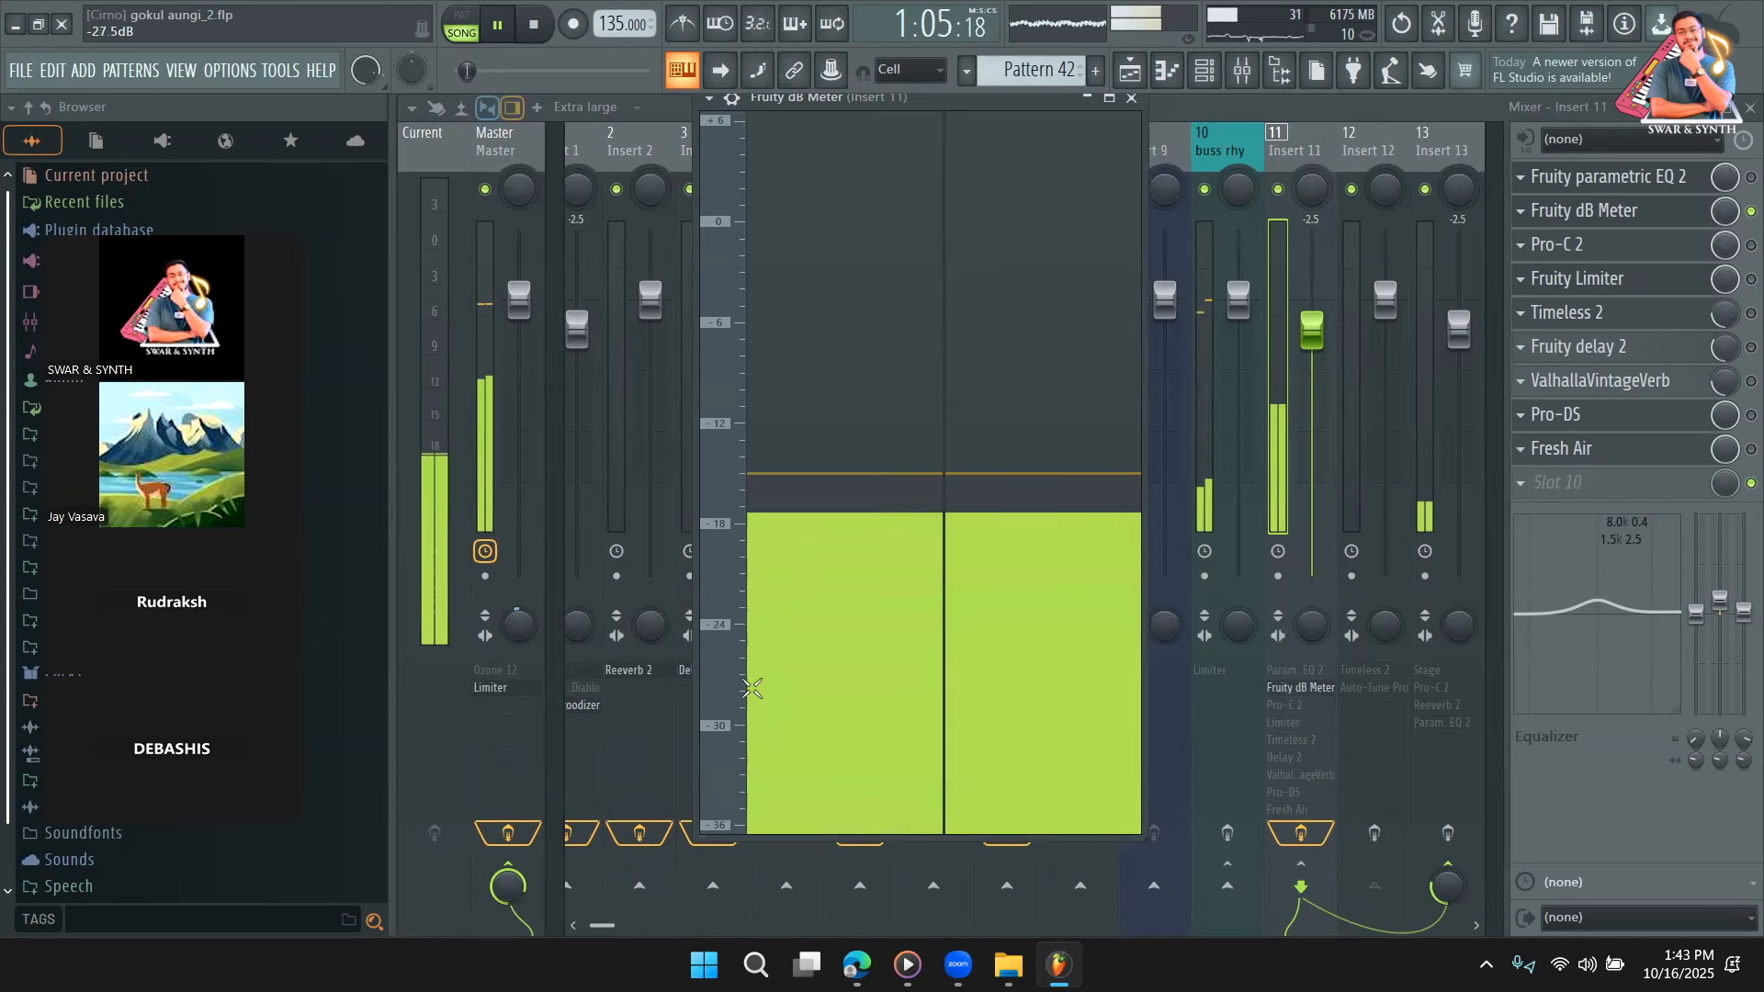
key(space)
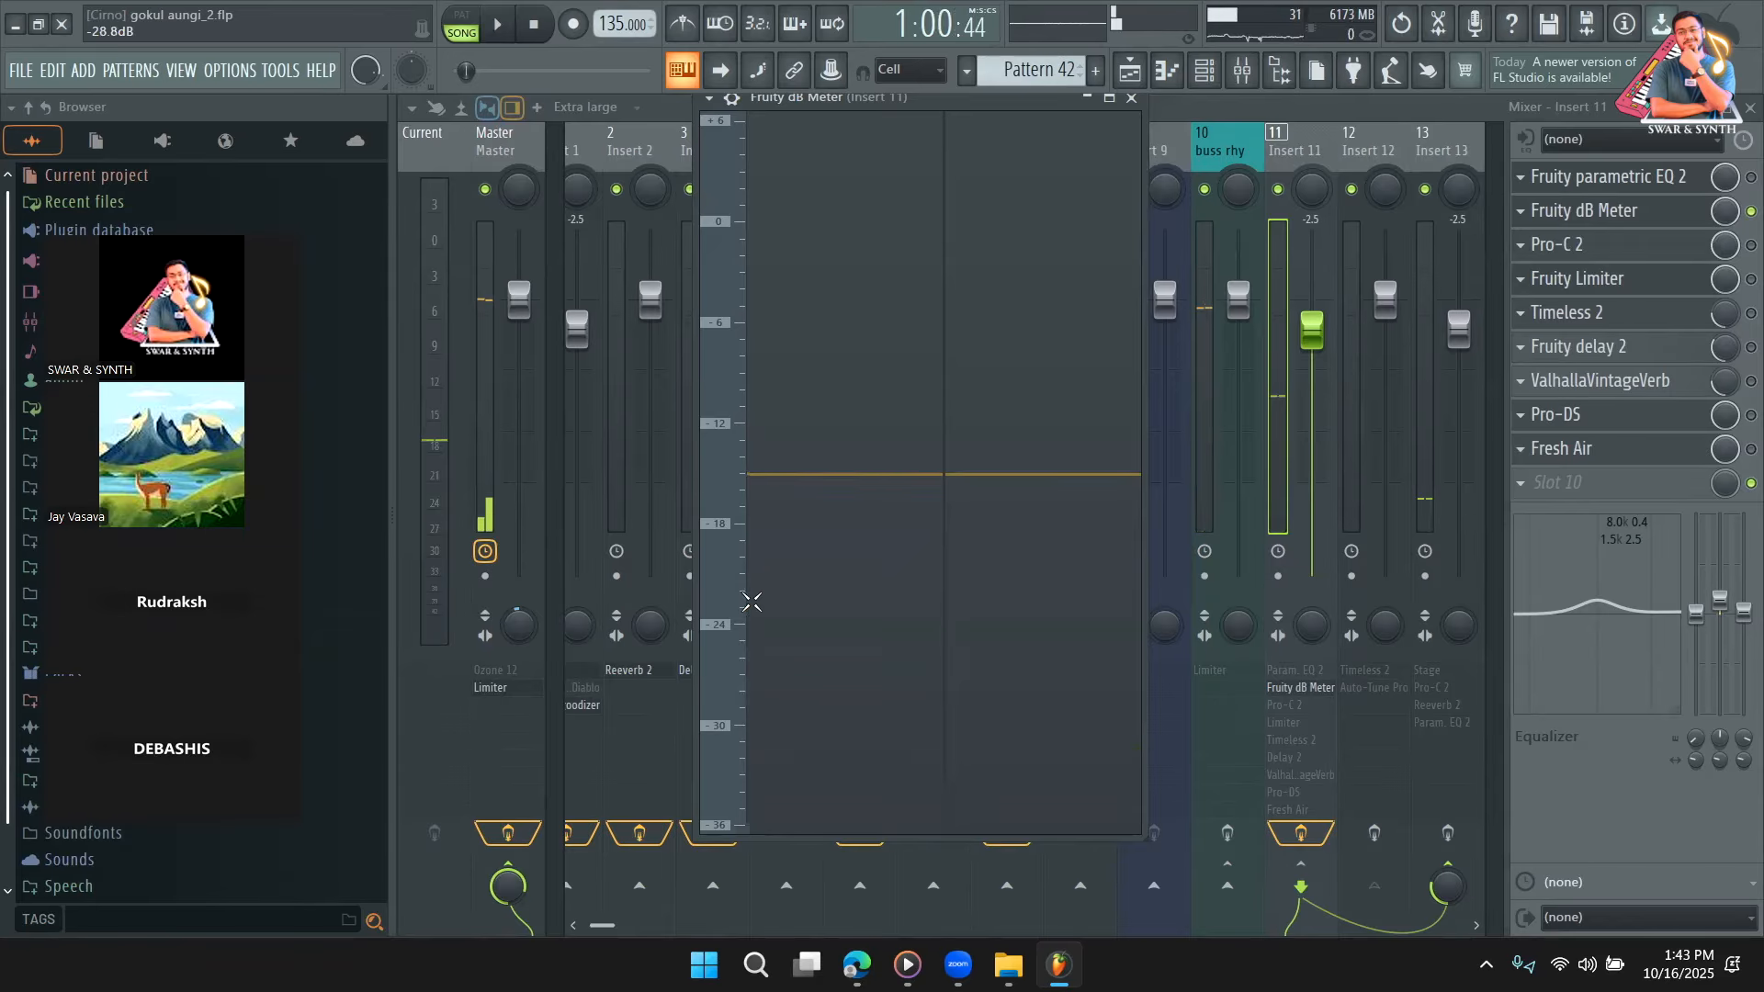
Mute the original vocal clip, unmute the consolidated one, and play it with Insert 11's Fruity dB Meter displayed.
click(1129, 71)
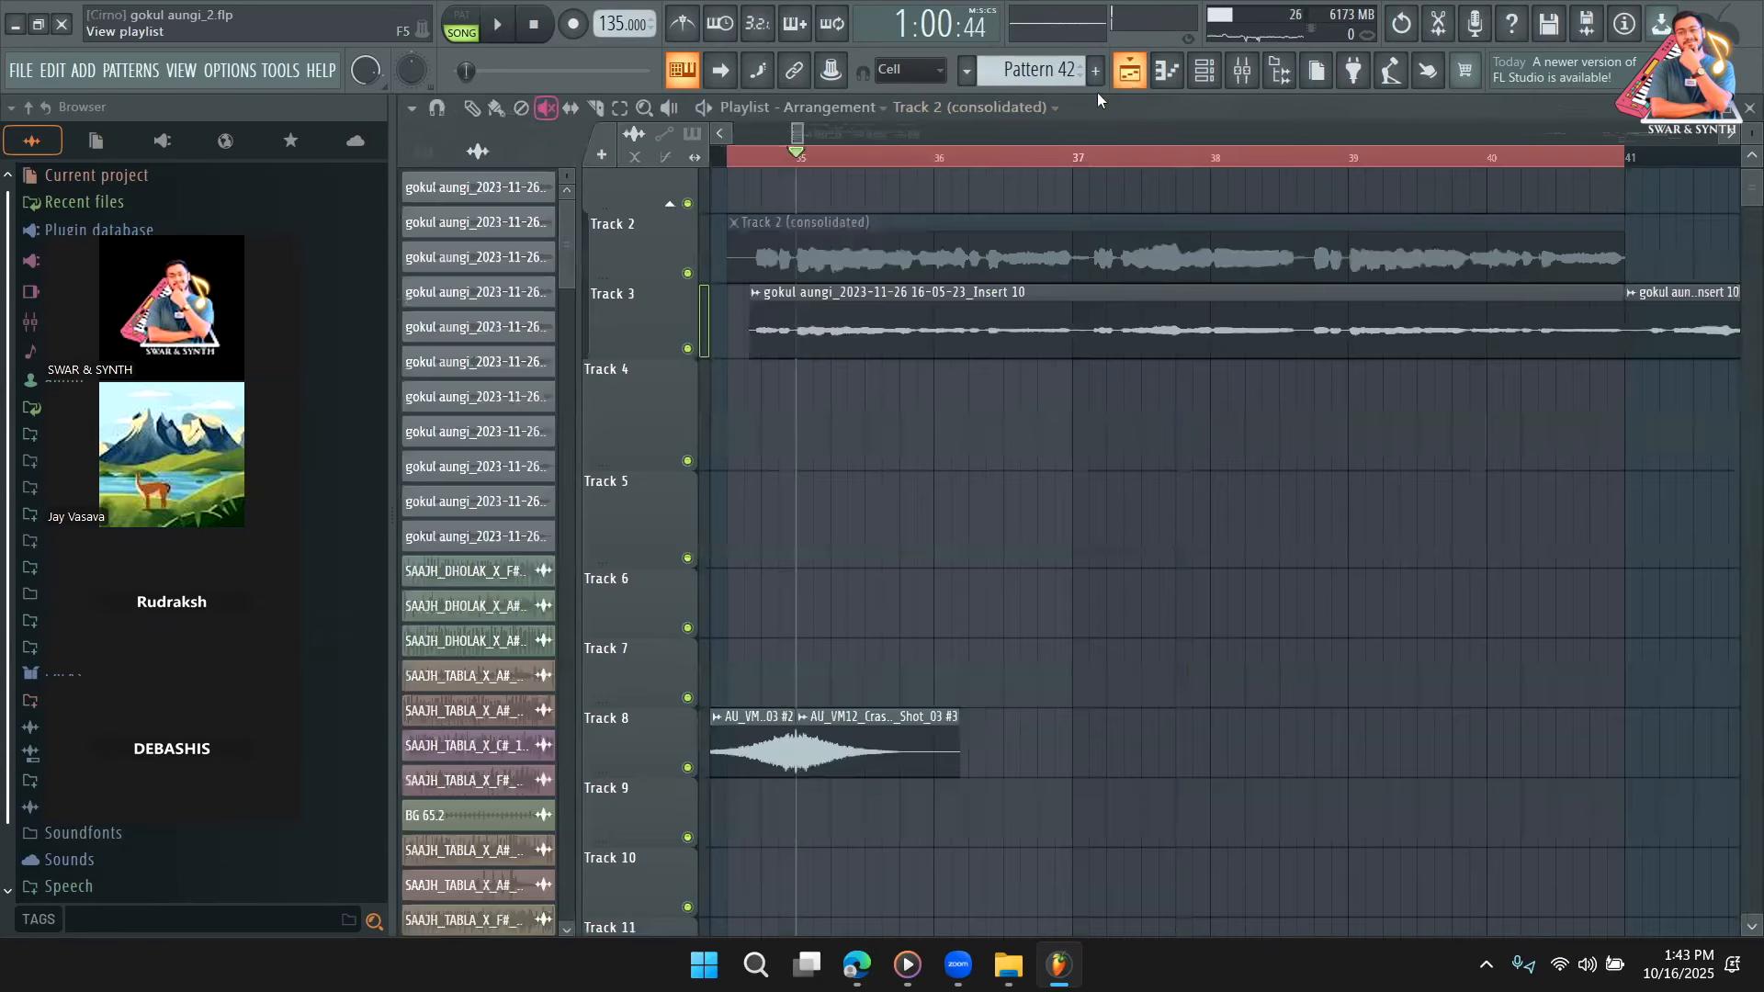
key(space)
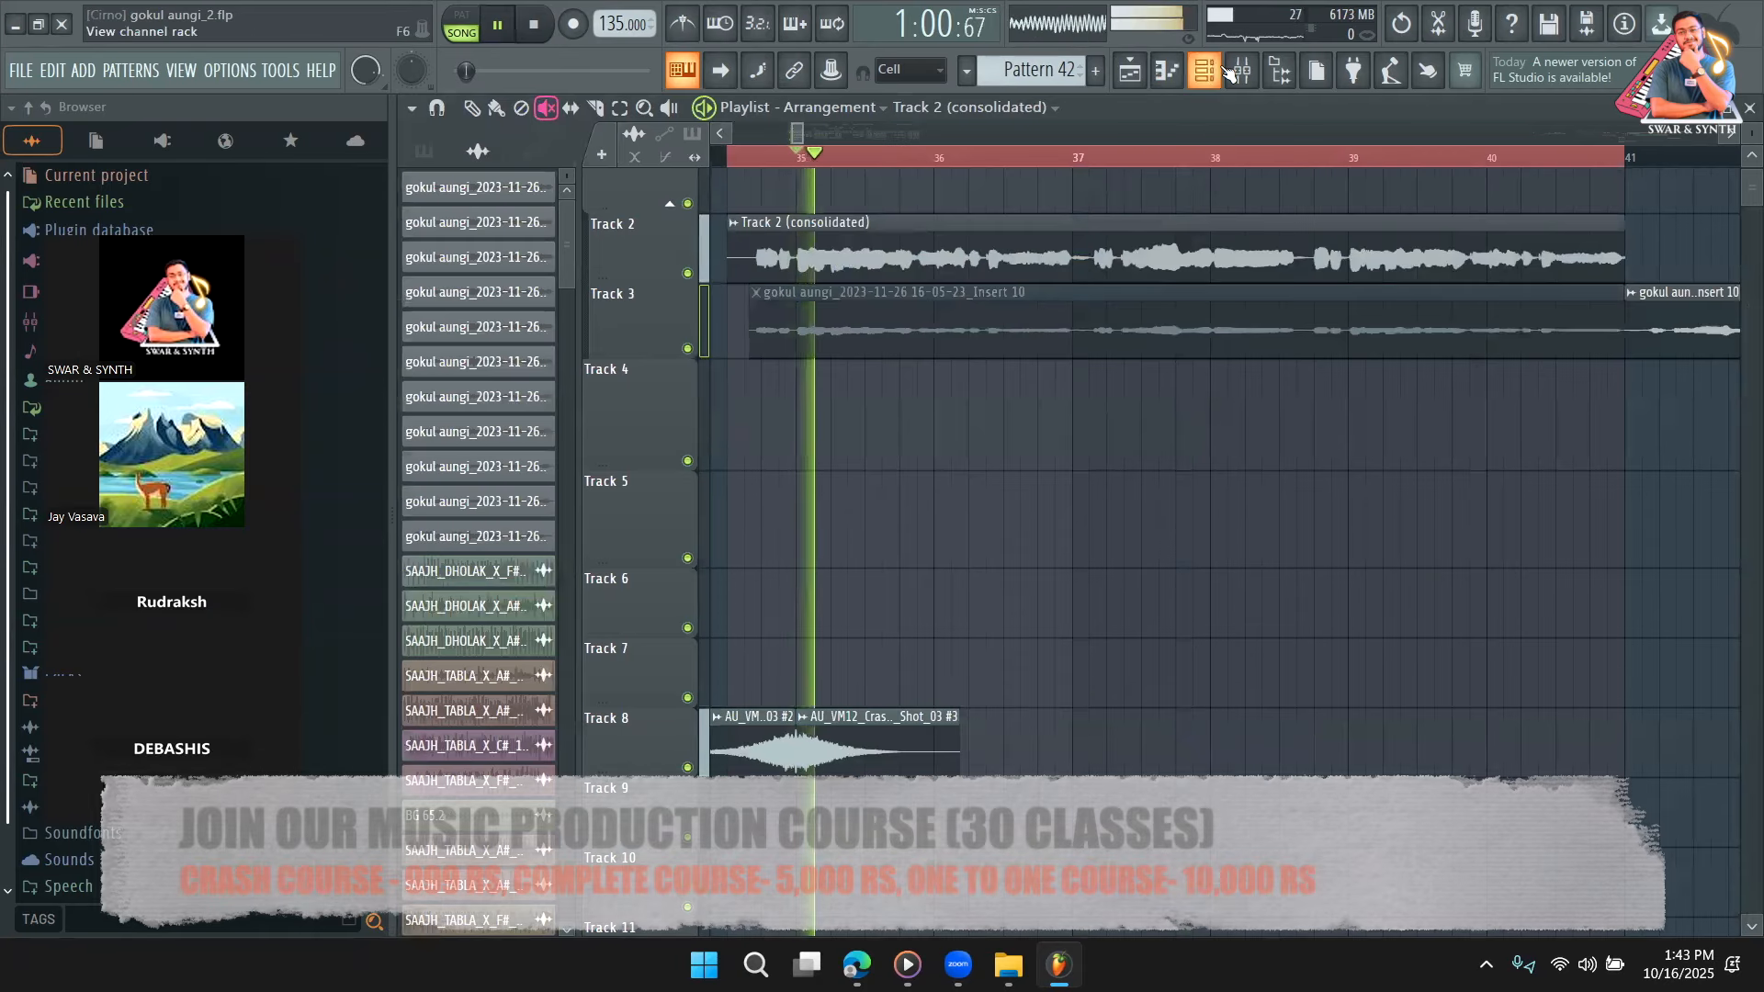
key(F9)
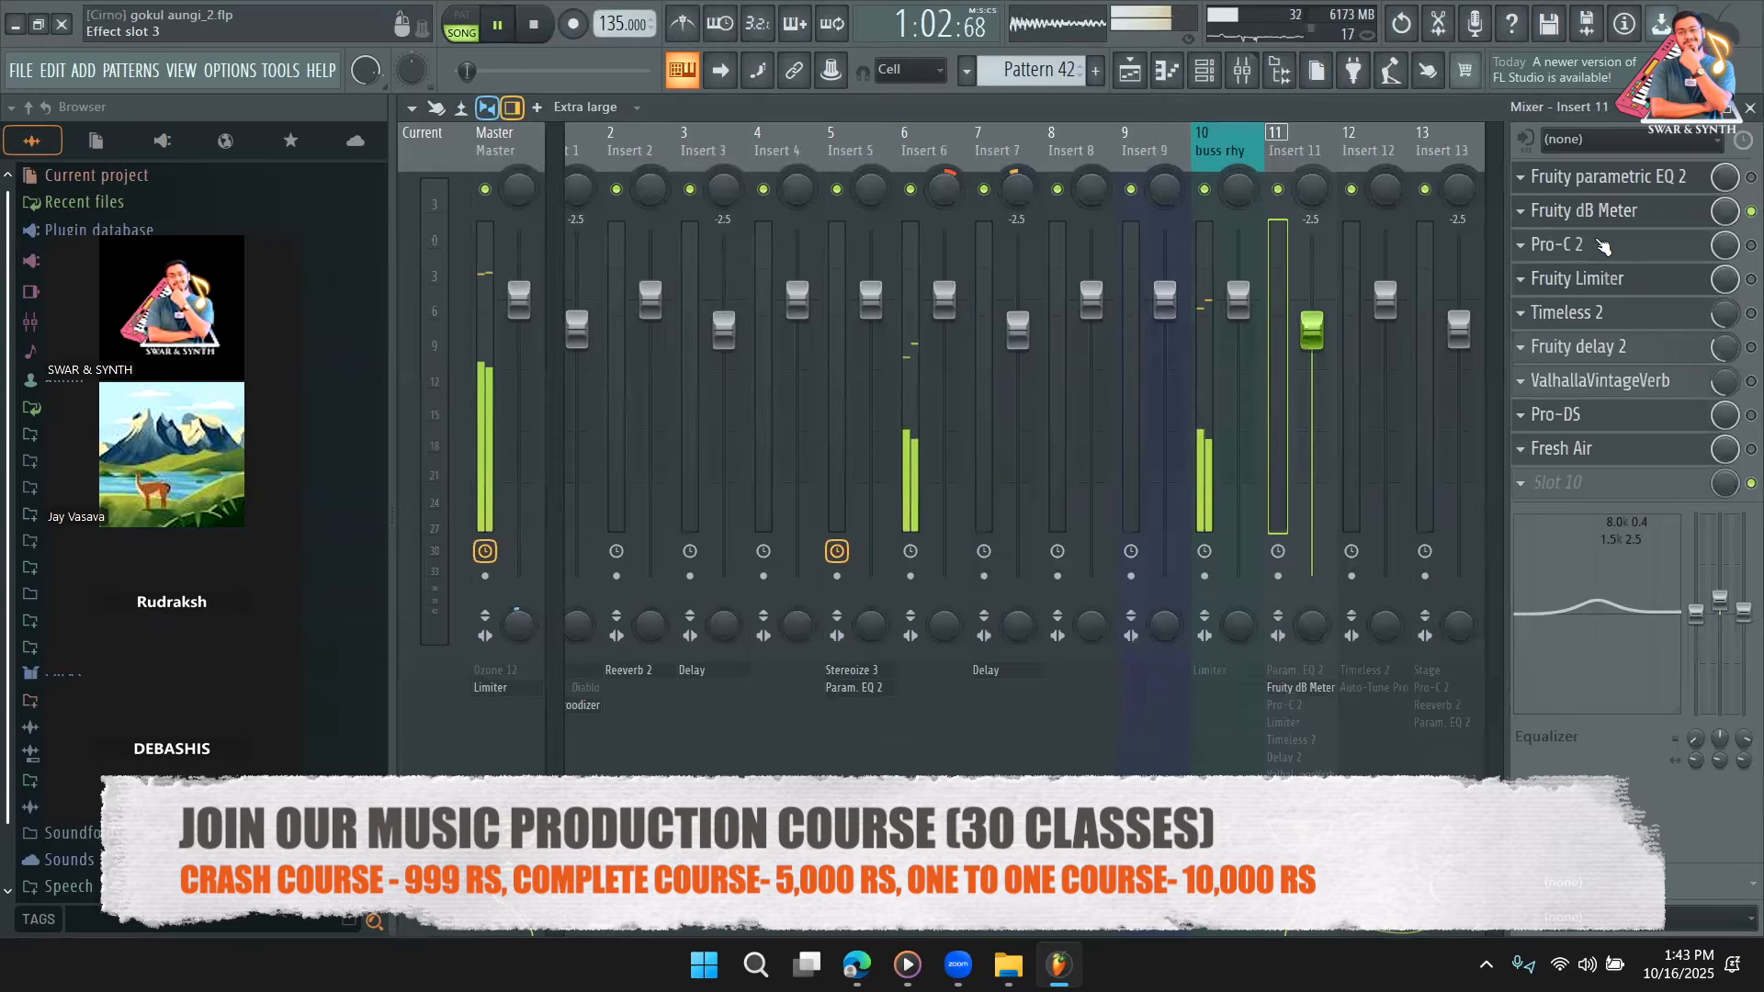
click(1529, 211)
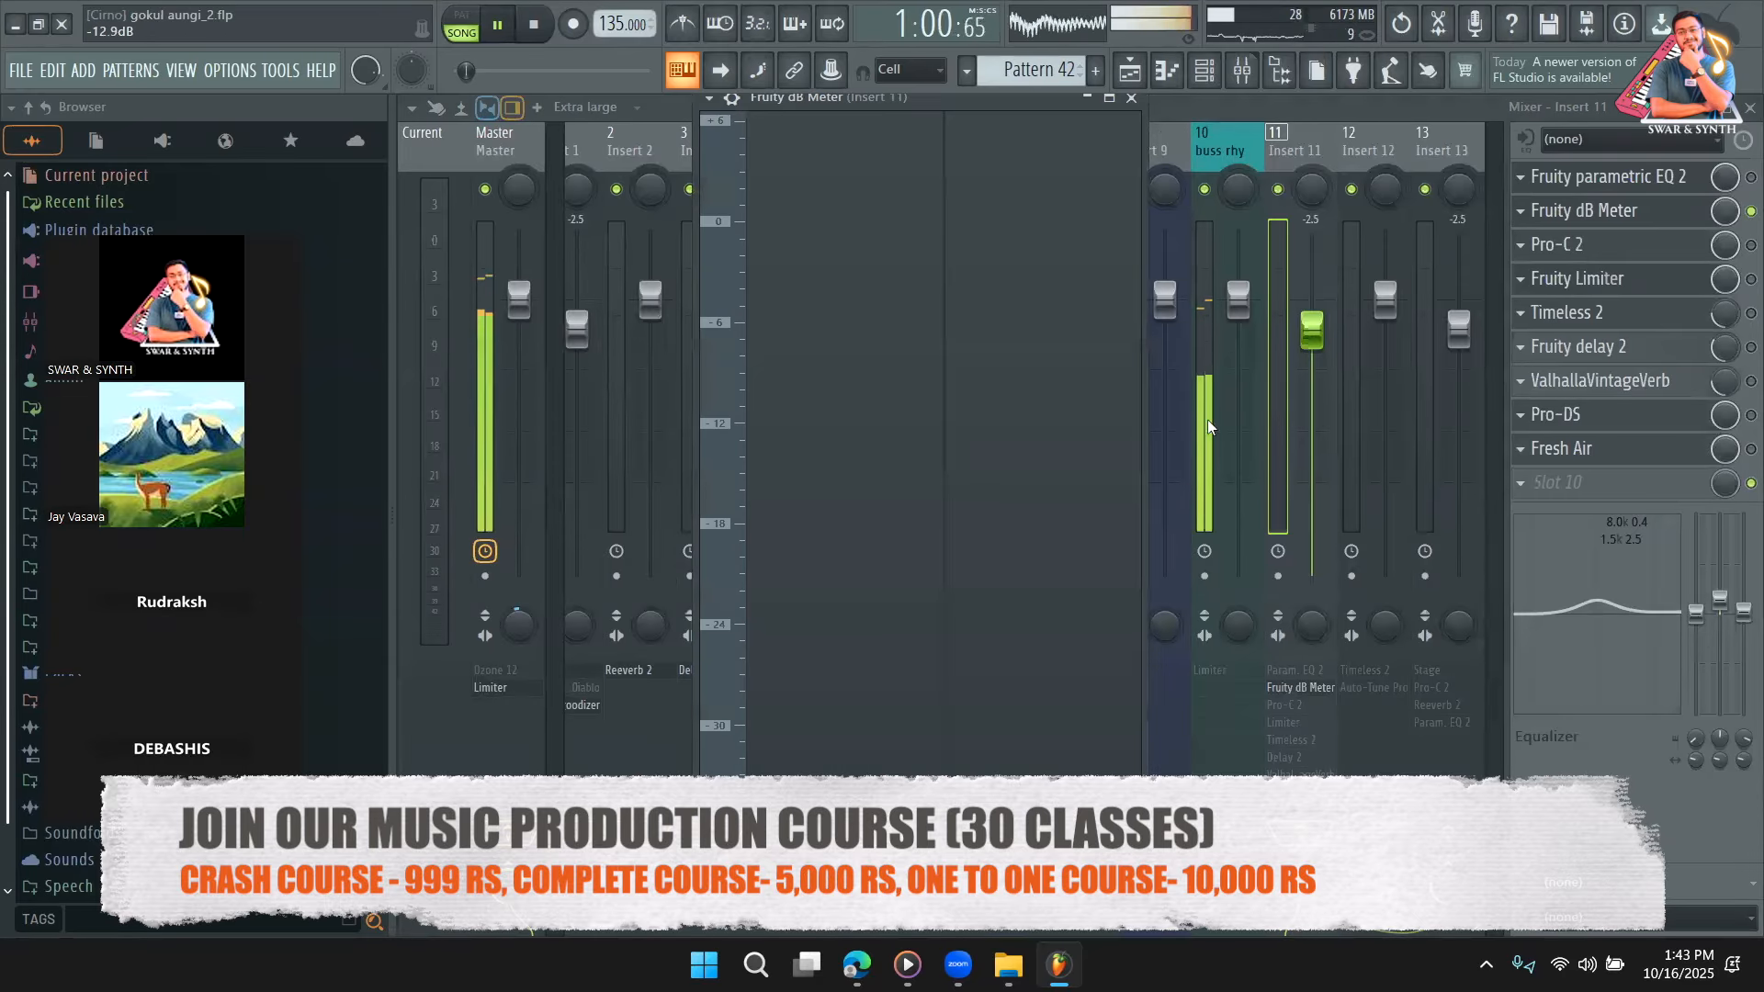
Close Fruity dB Meter and route the consolidated audio clip on Track 2 to mixer Insert 11, checking it in playback.
click(1131, 97)
key(space)
key(F9)
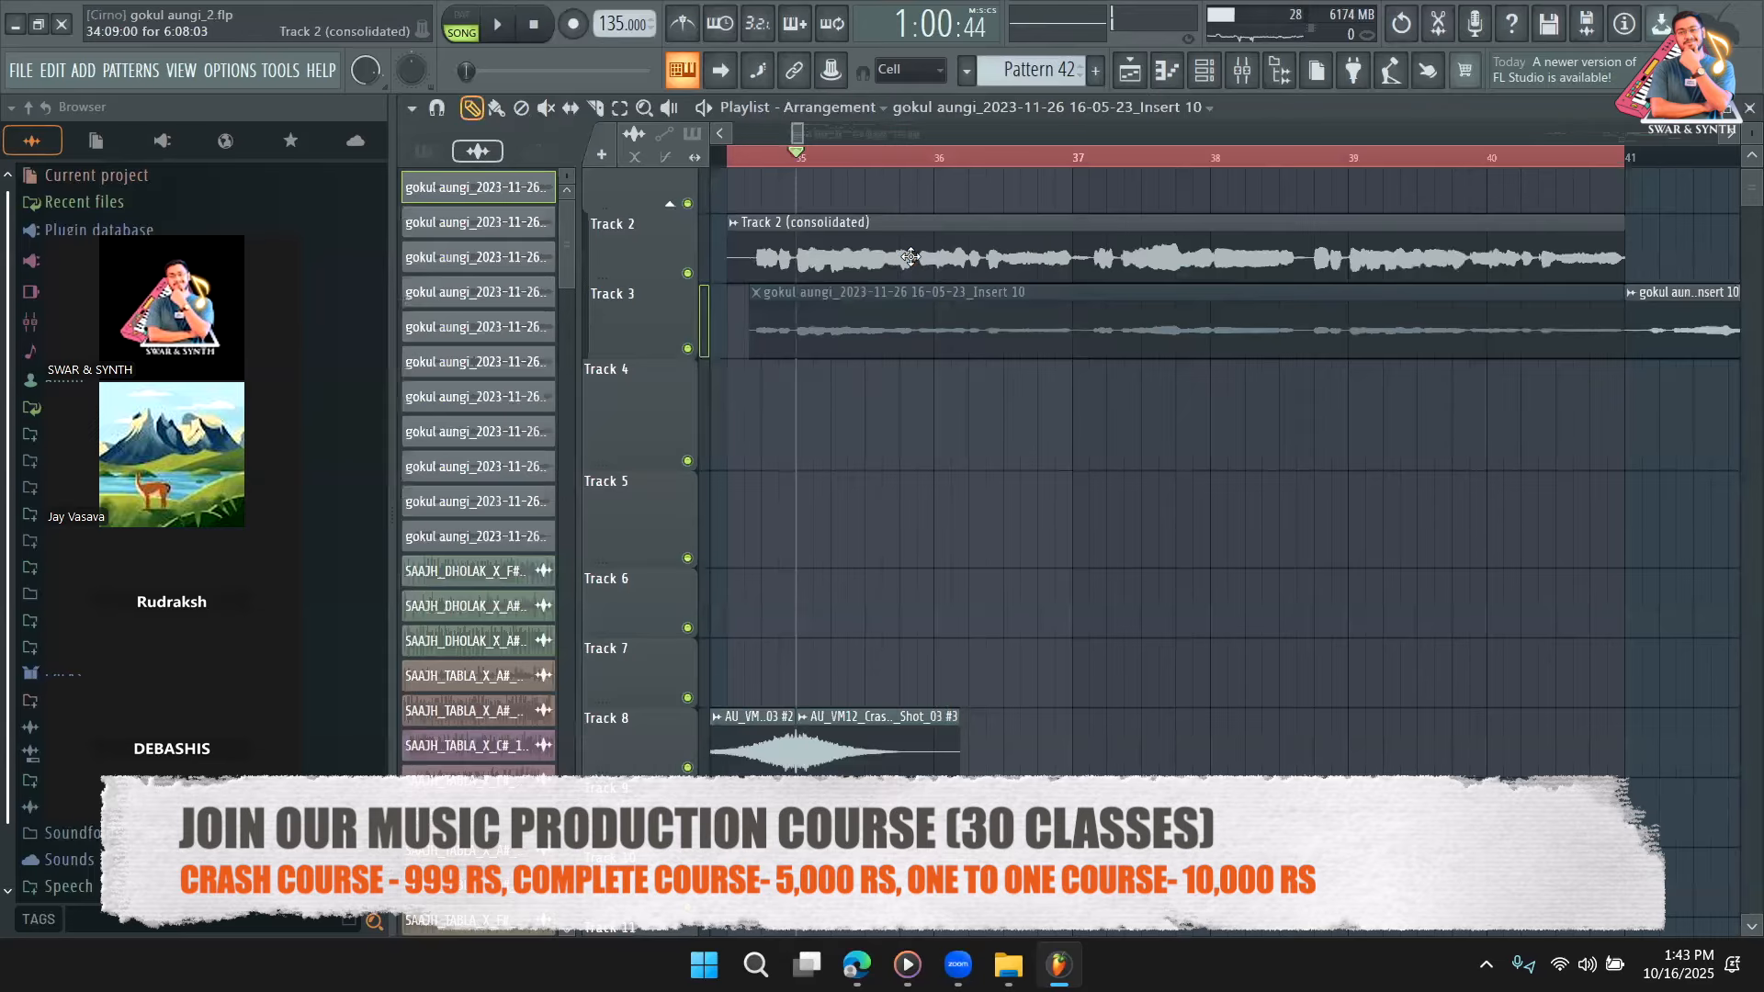
click(881, 222)
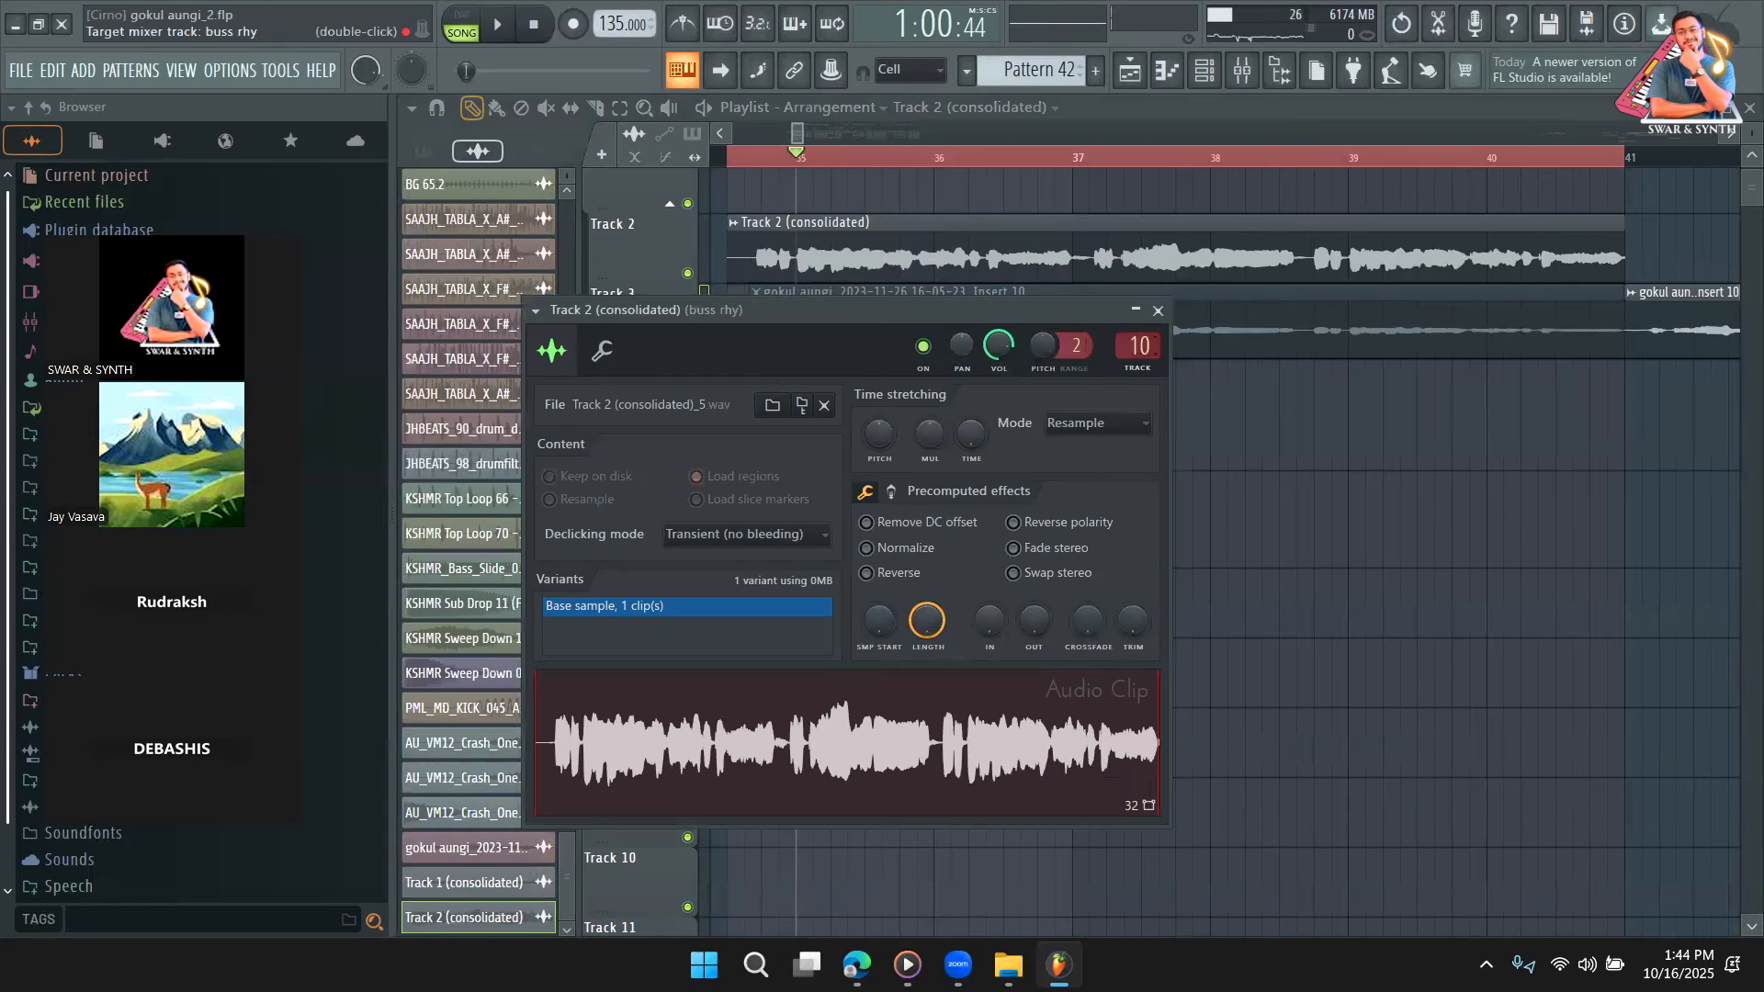
key(space)
double_click(1139, 345)
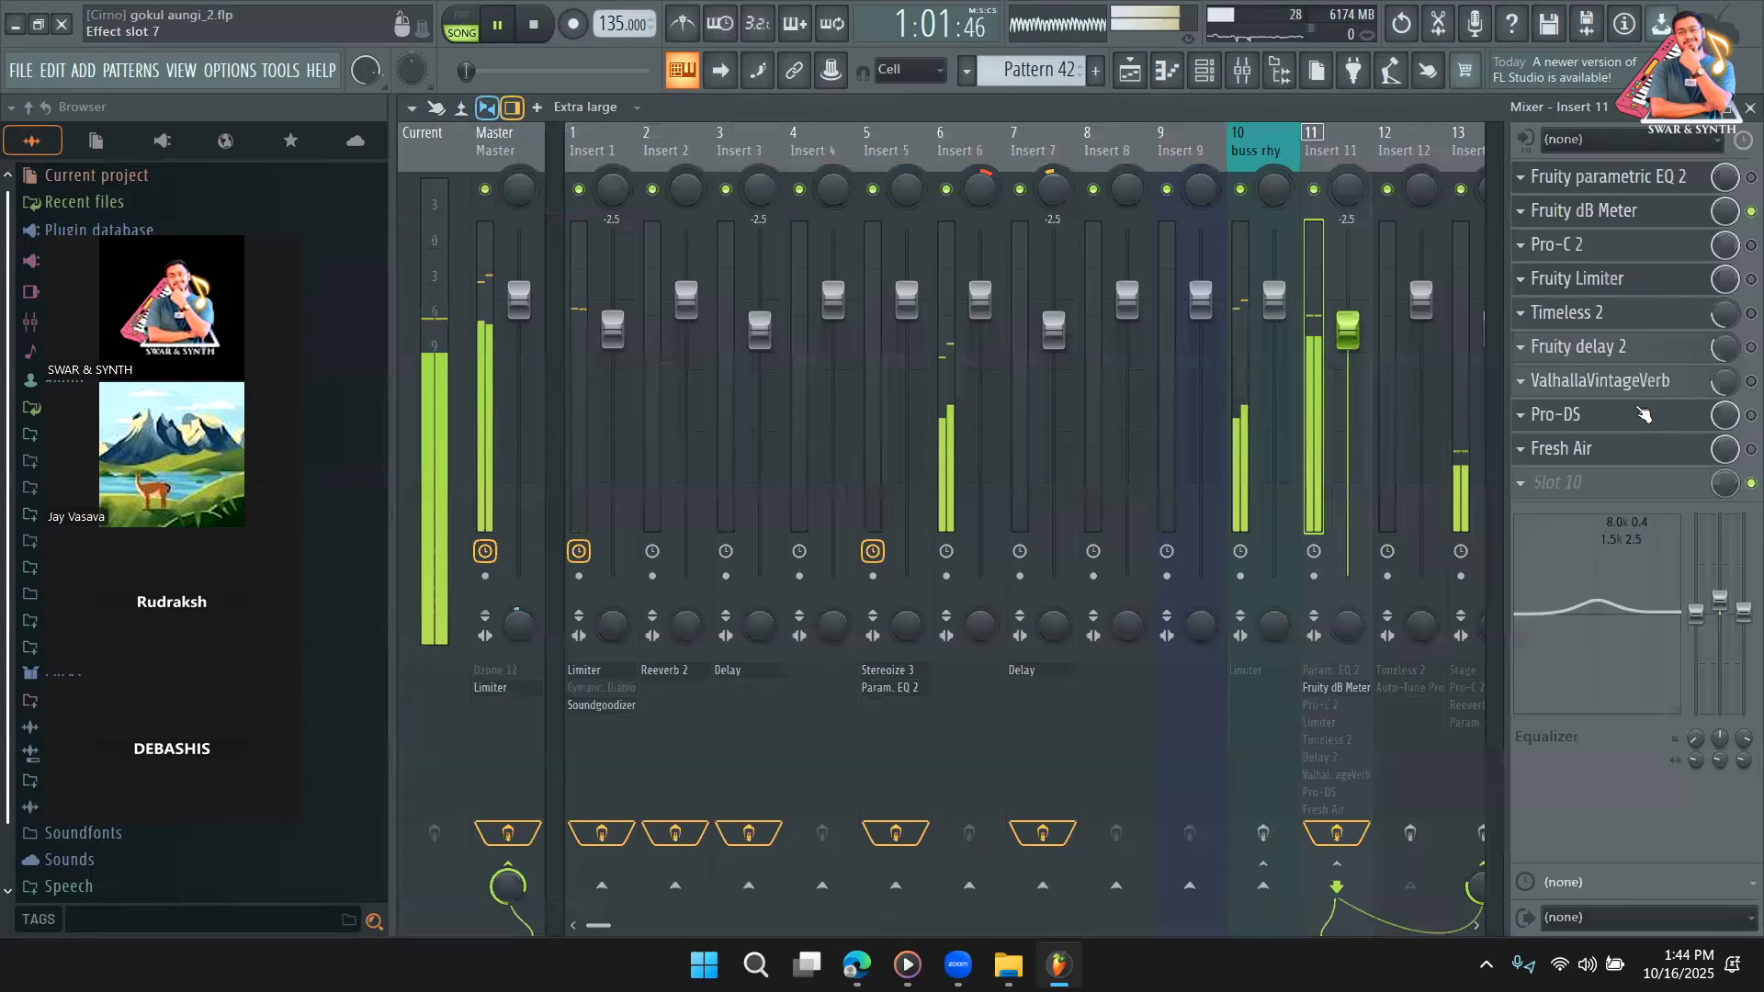
key(space)
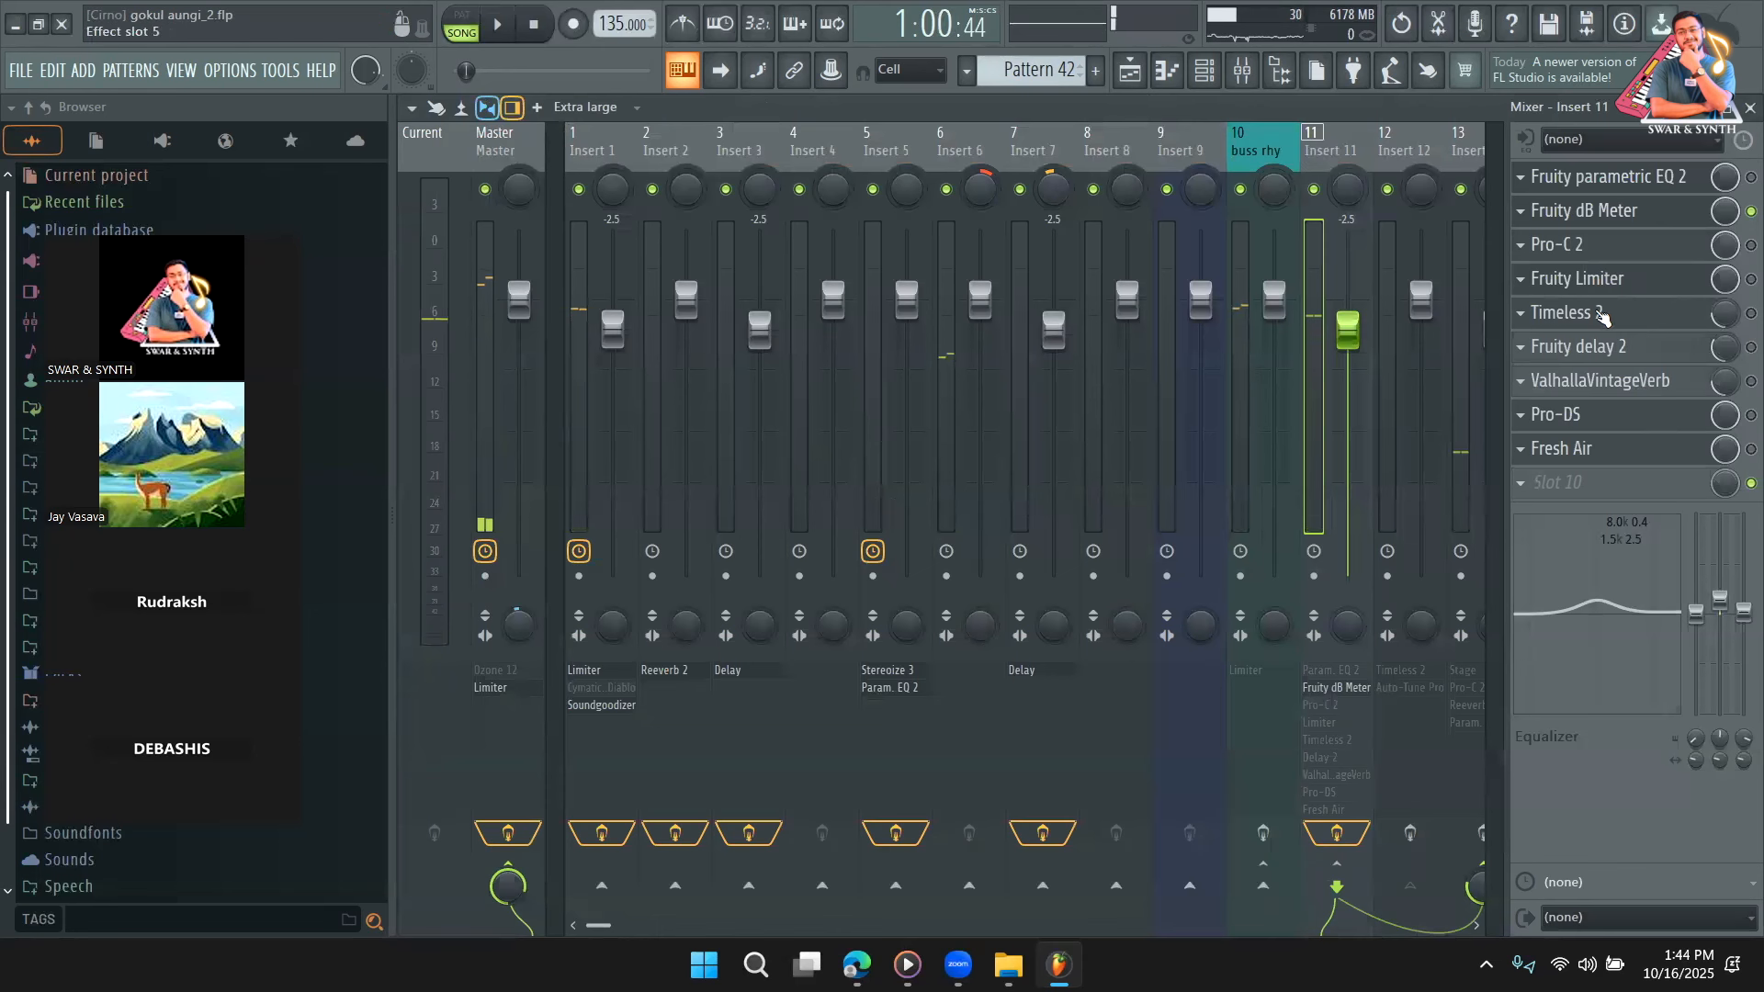
Measure the consolidated clip's level during playback with Insert 11's Fruity dB Meter.
click(1603, 212)
key(space)
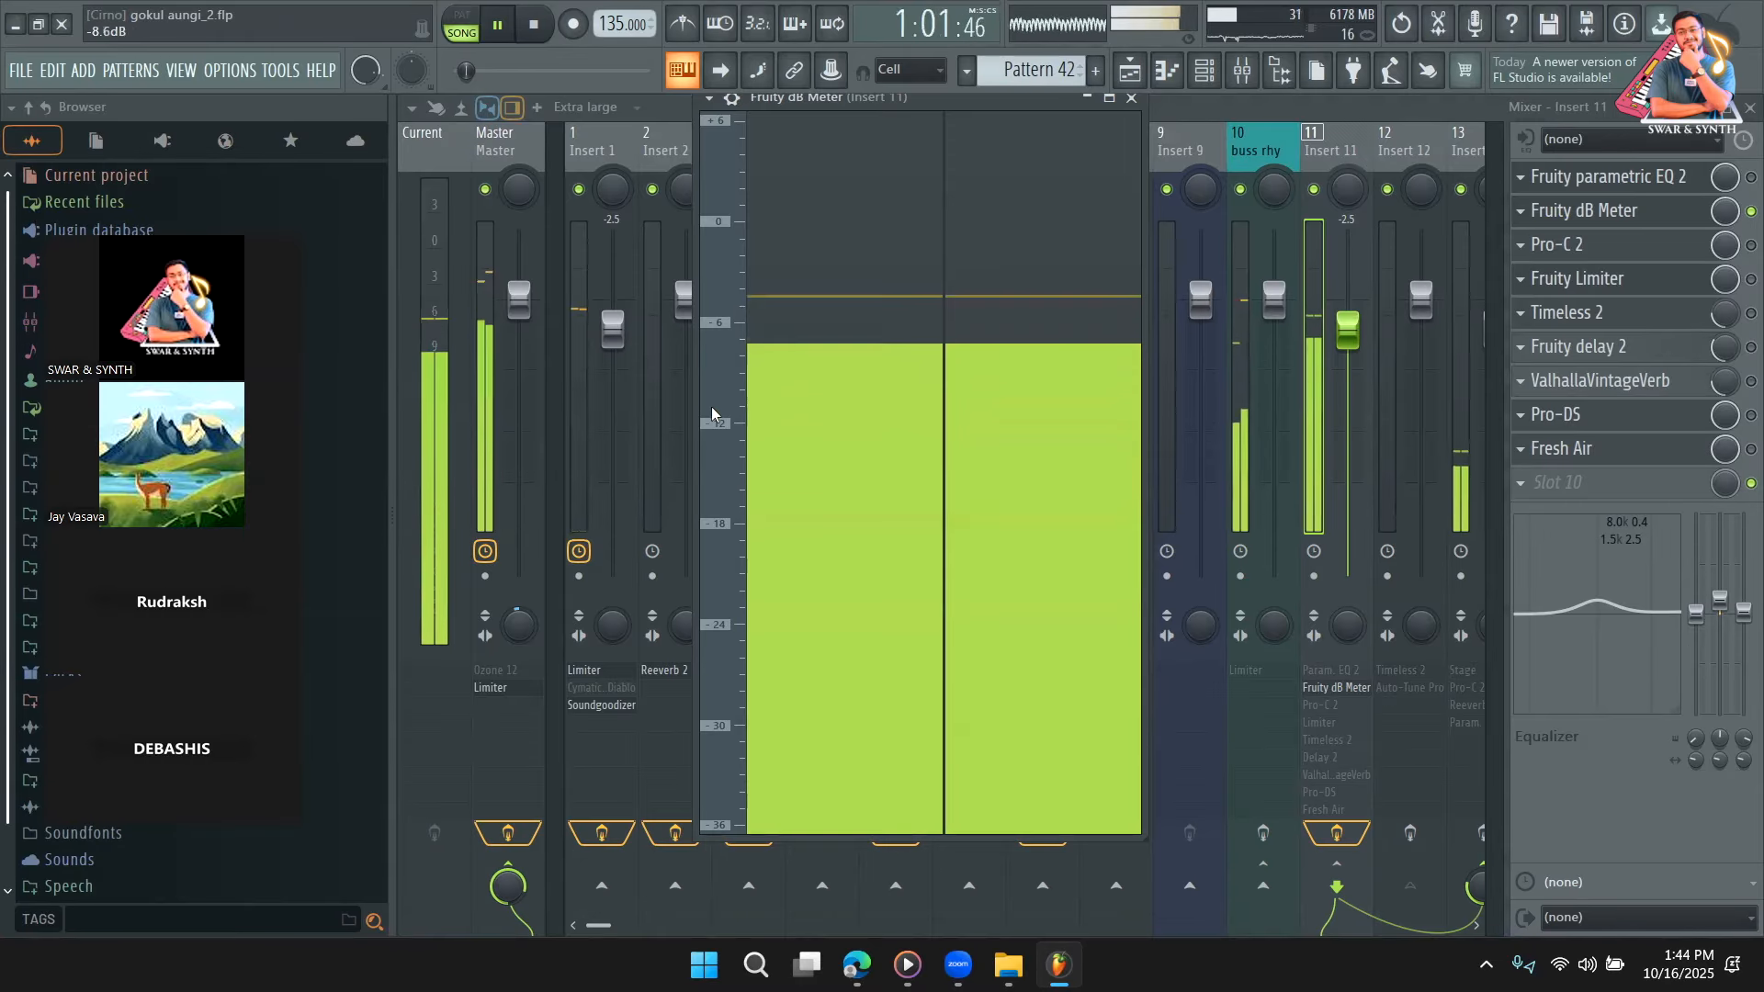
key(space)
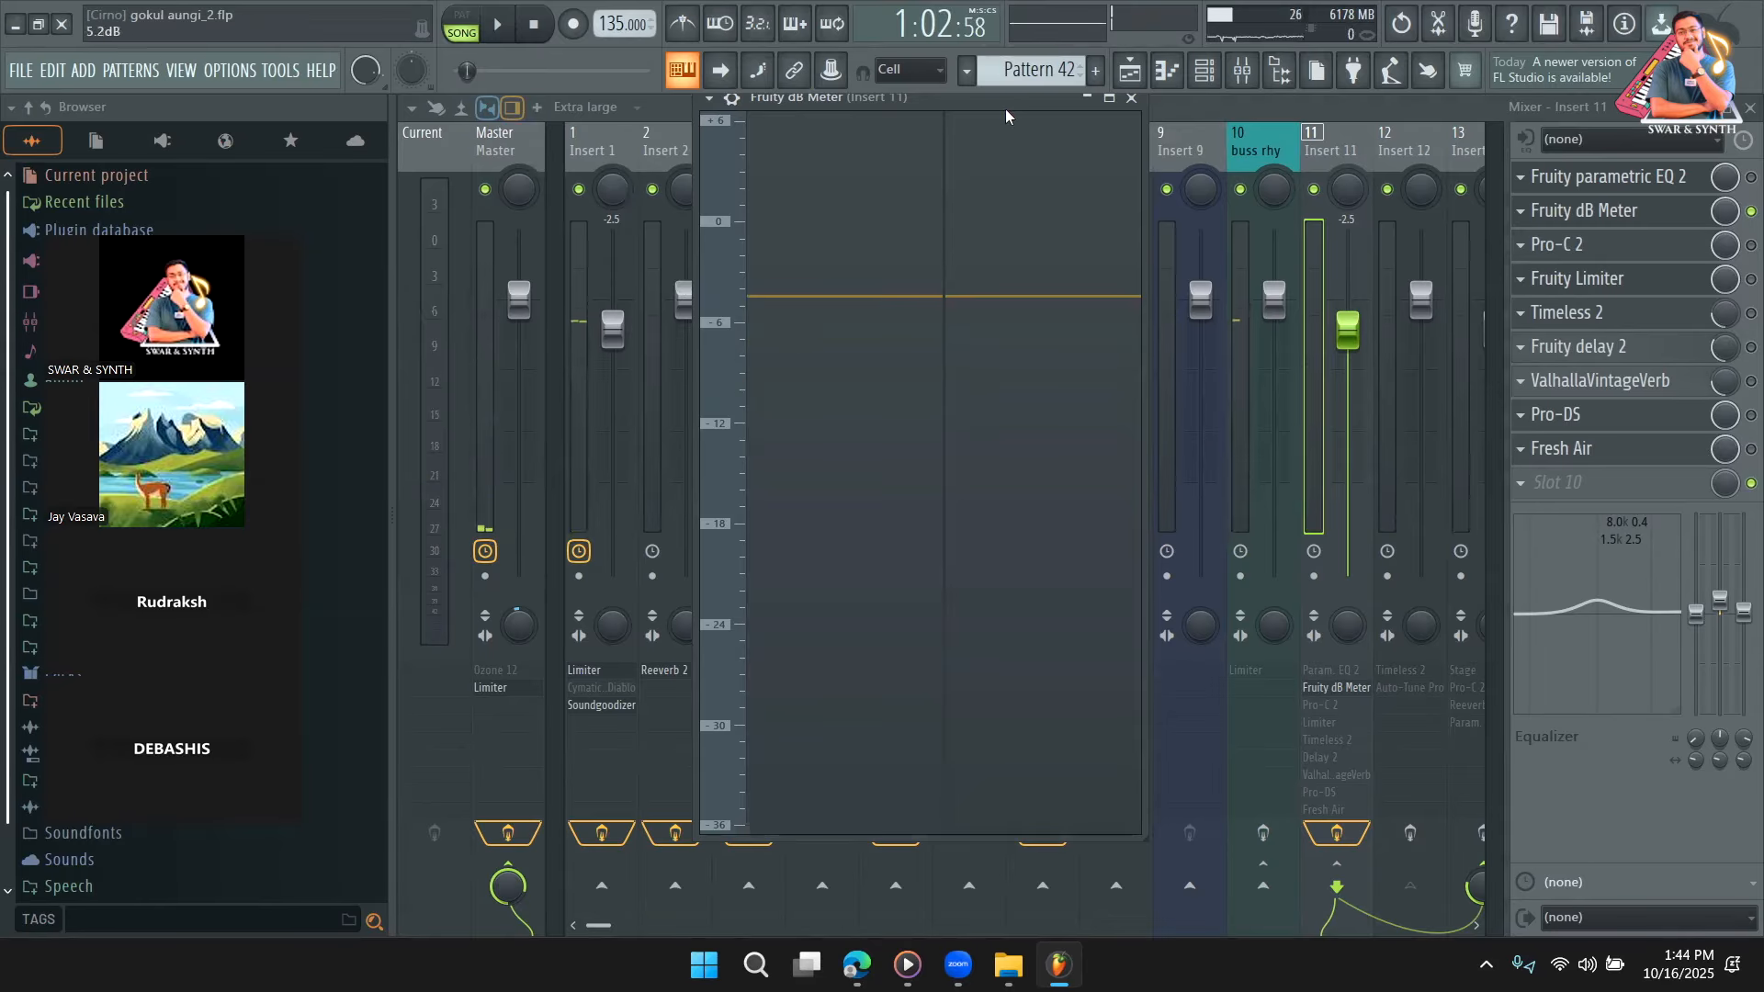
Mute the consolidated clip, unmute the original vocal, and measure the original's level on Fruity dB Meter during playback.
click(1127, 72)
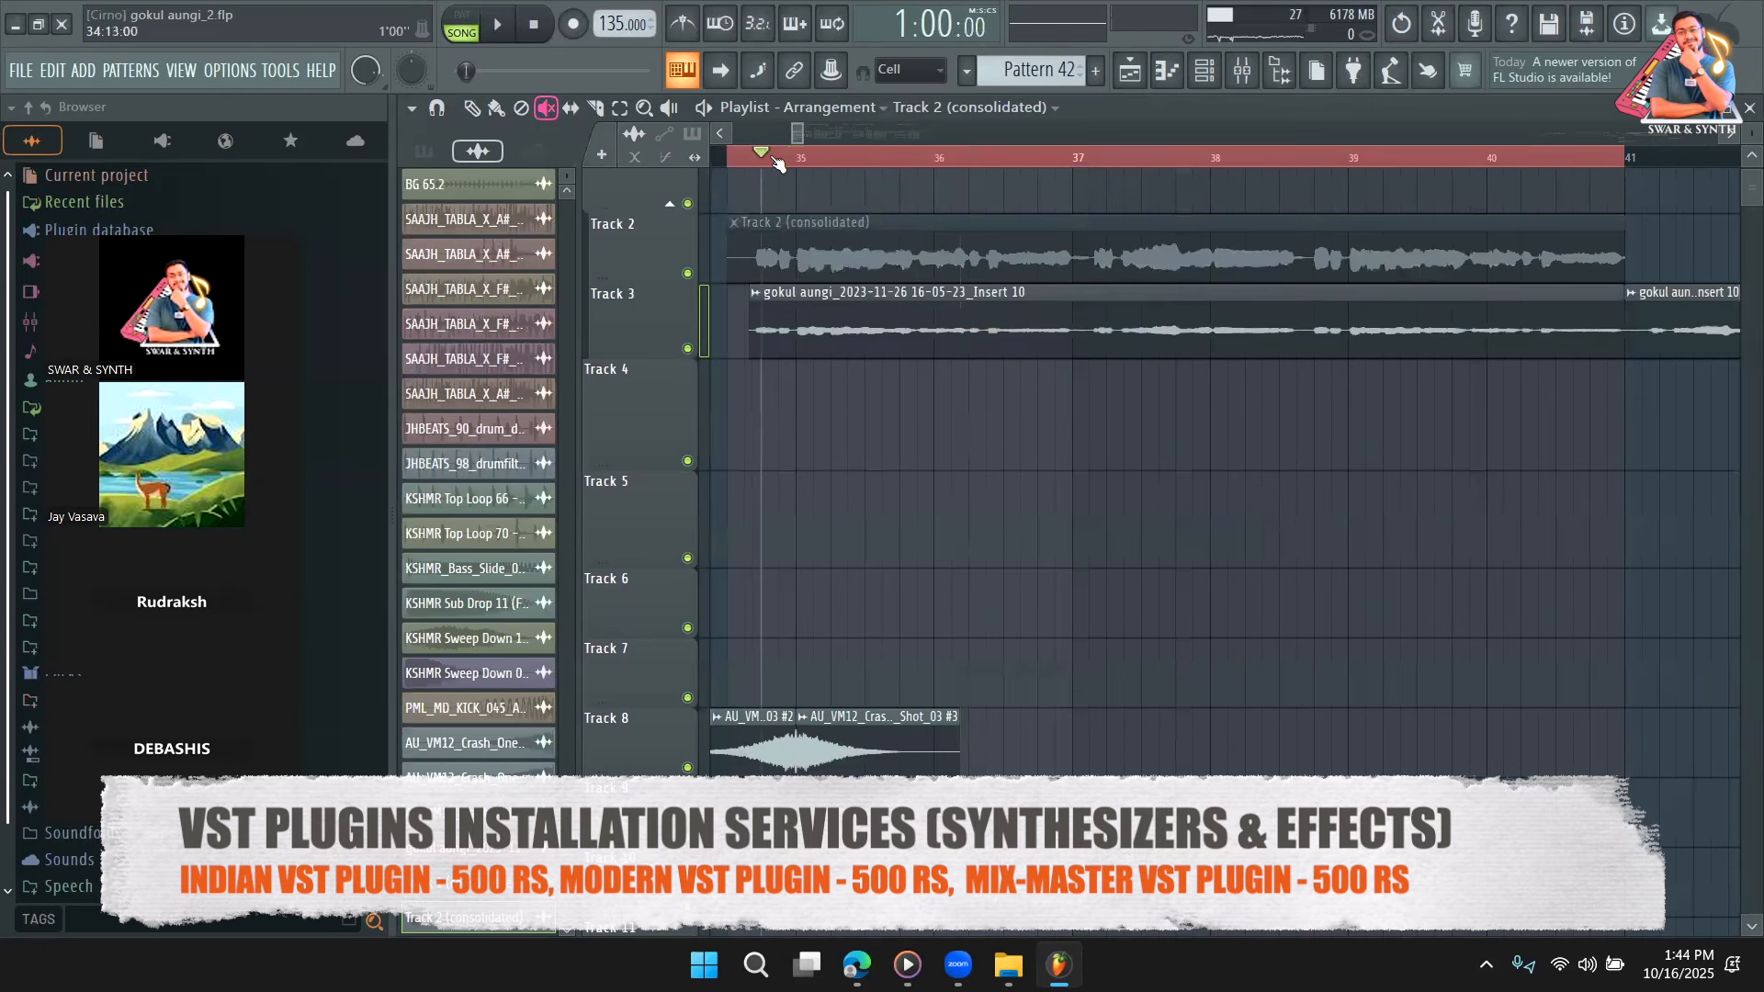
click(1241, 72)
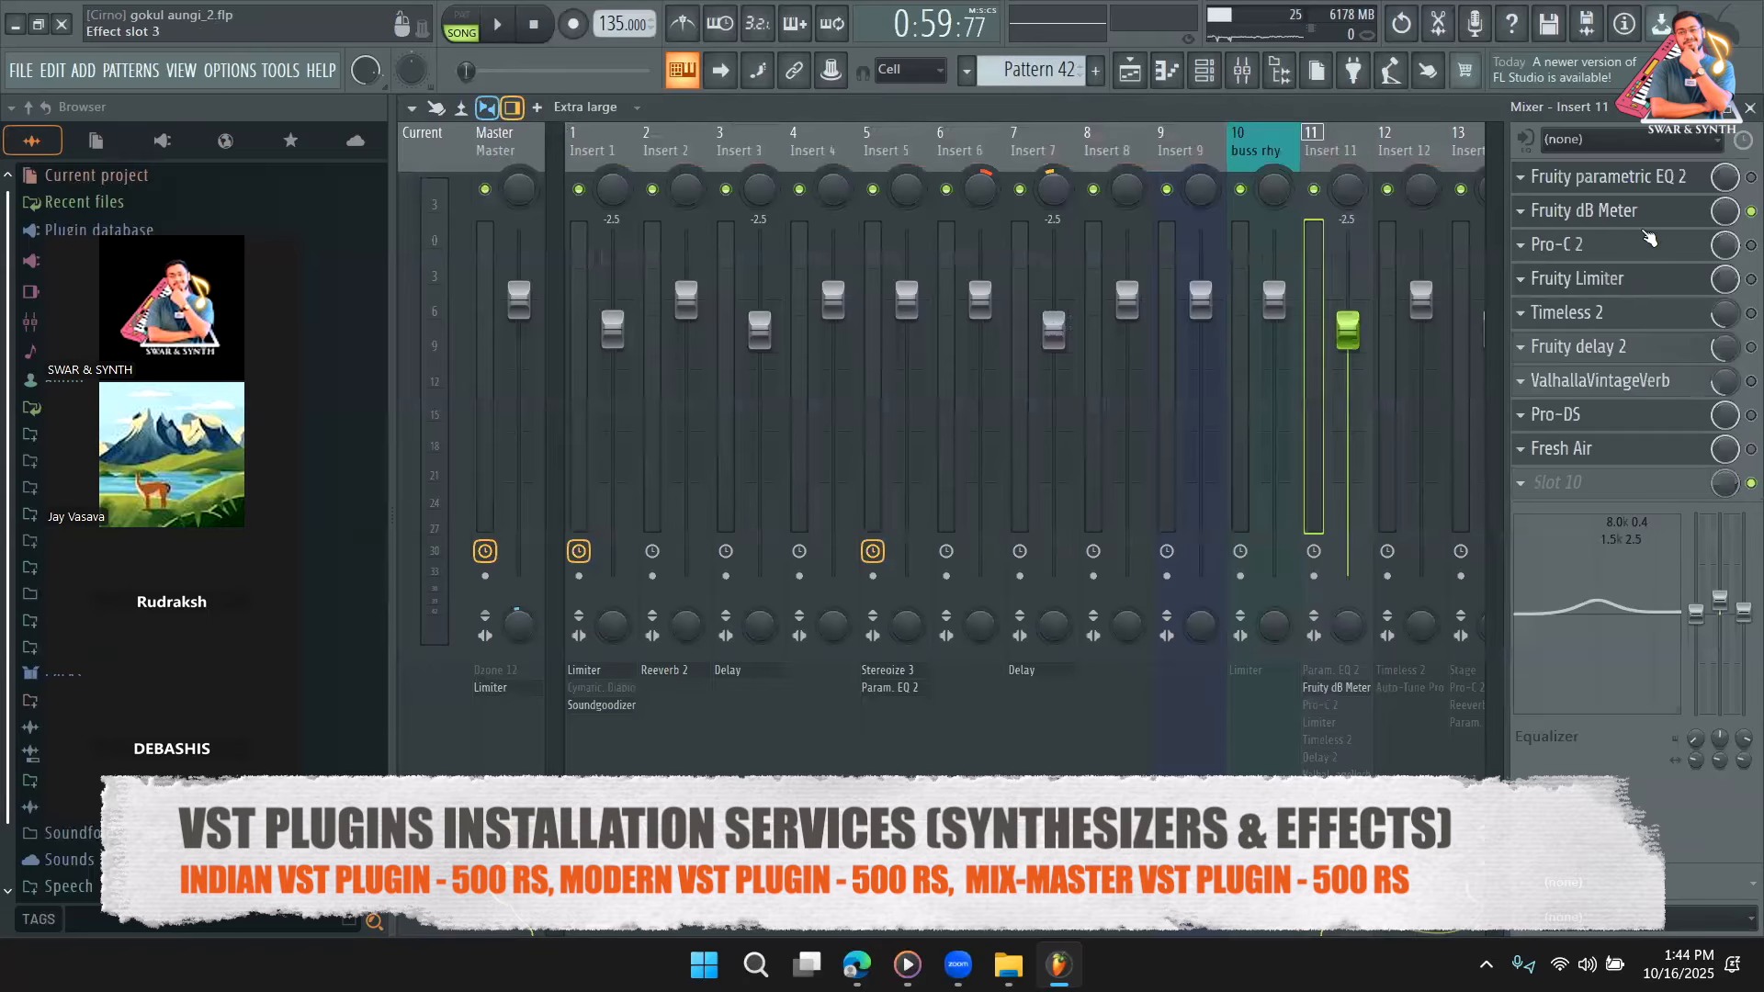
click(1617, 210)
key(space)
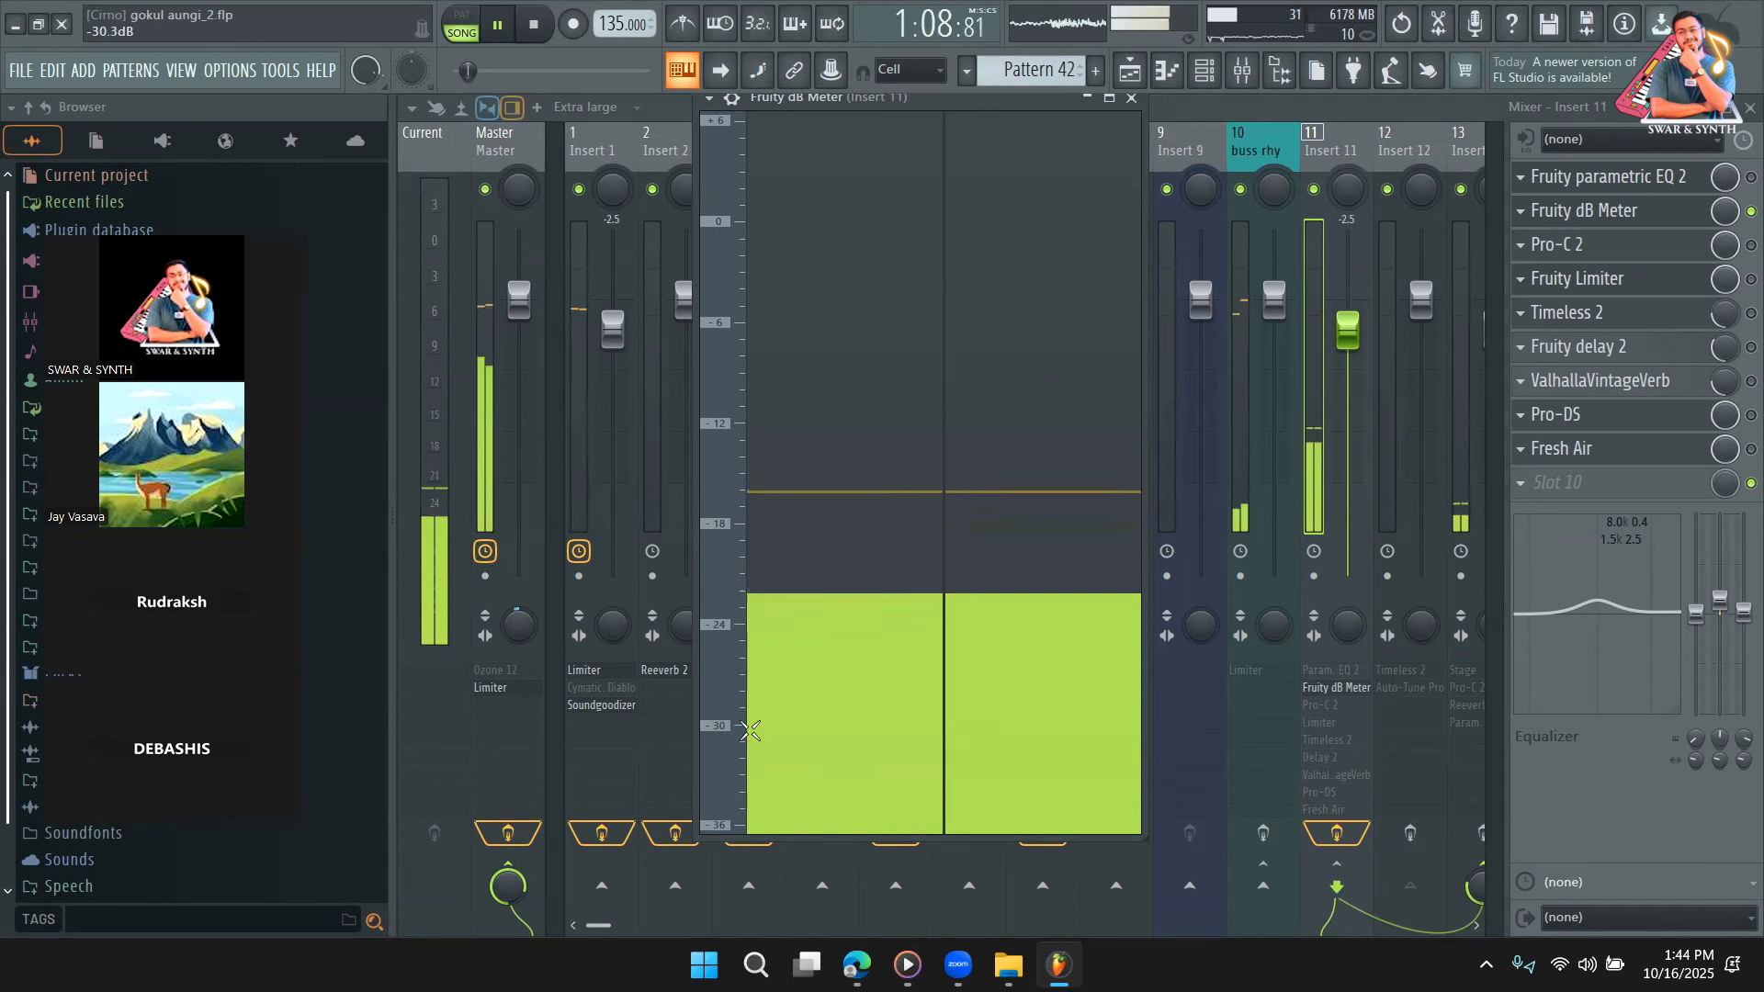
click(482, 35)
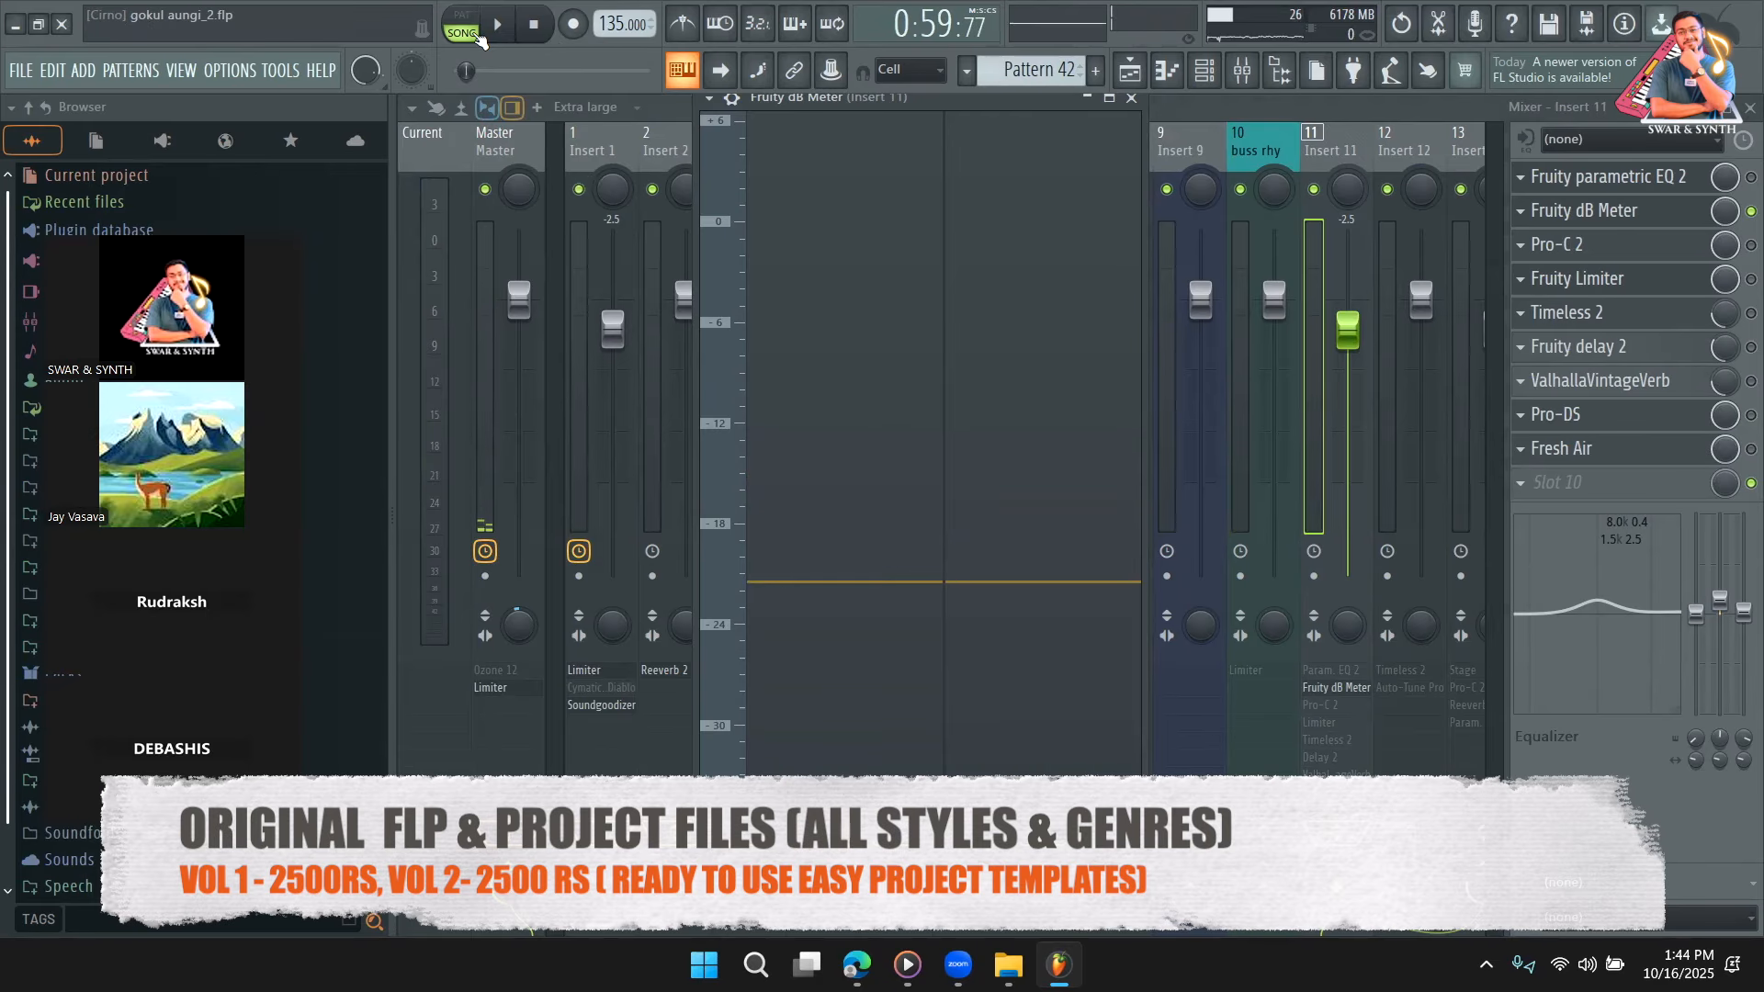
Close Fruity dB Meter, mute the original vocal clip, and unmute the consolidated clip on Track 2.
click(1131, 97)
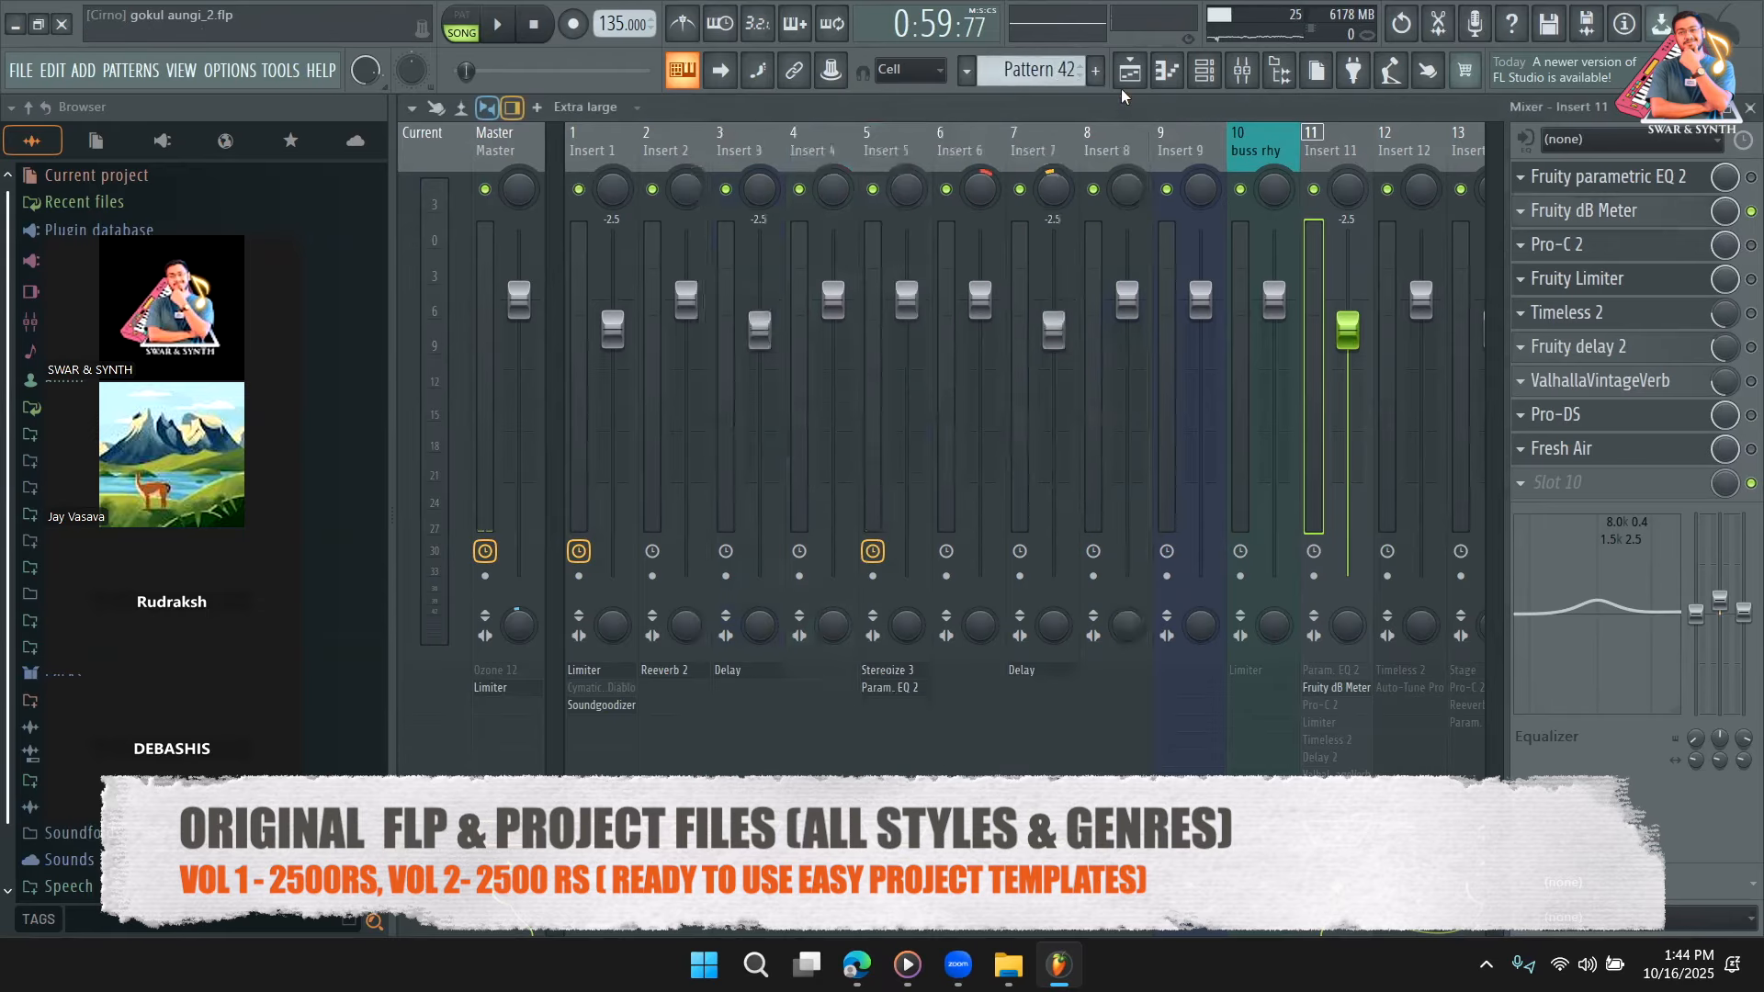
click(1135, 78)
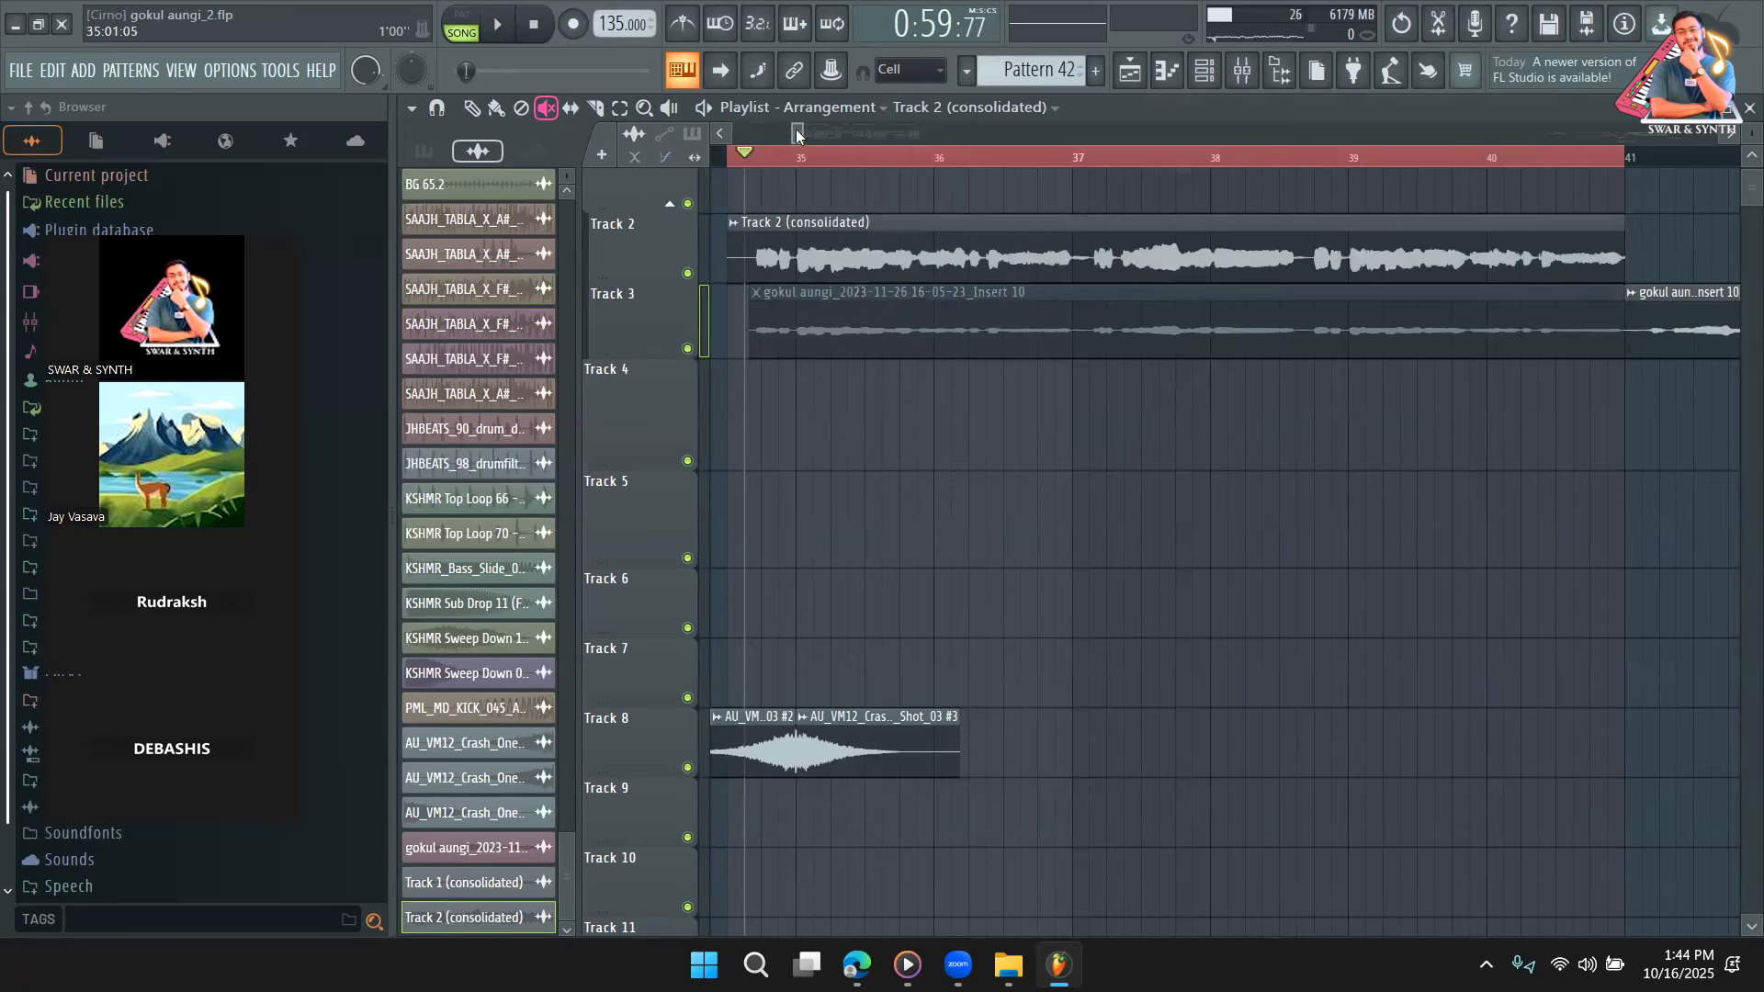
mouse_move(802, 134)
mouse_down()
mouse_move(881, 129)
mouse_move(799, 134)
mouse_up()
click(1249, 74)
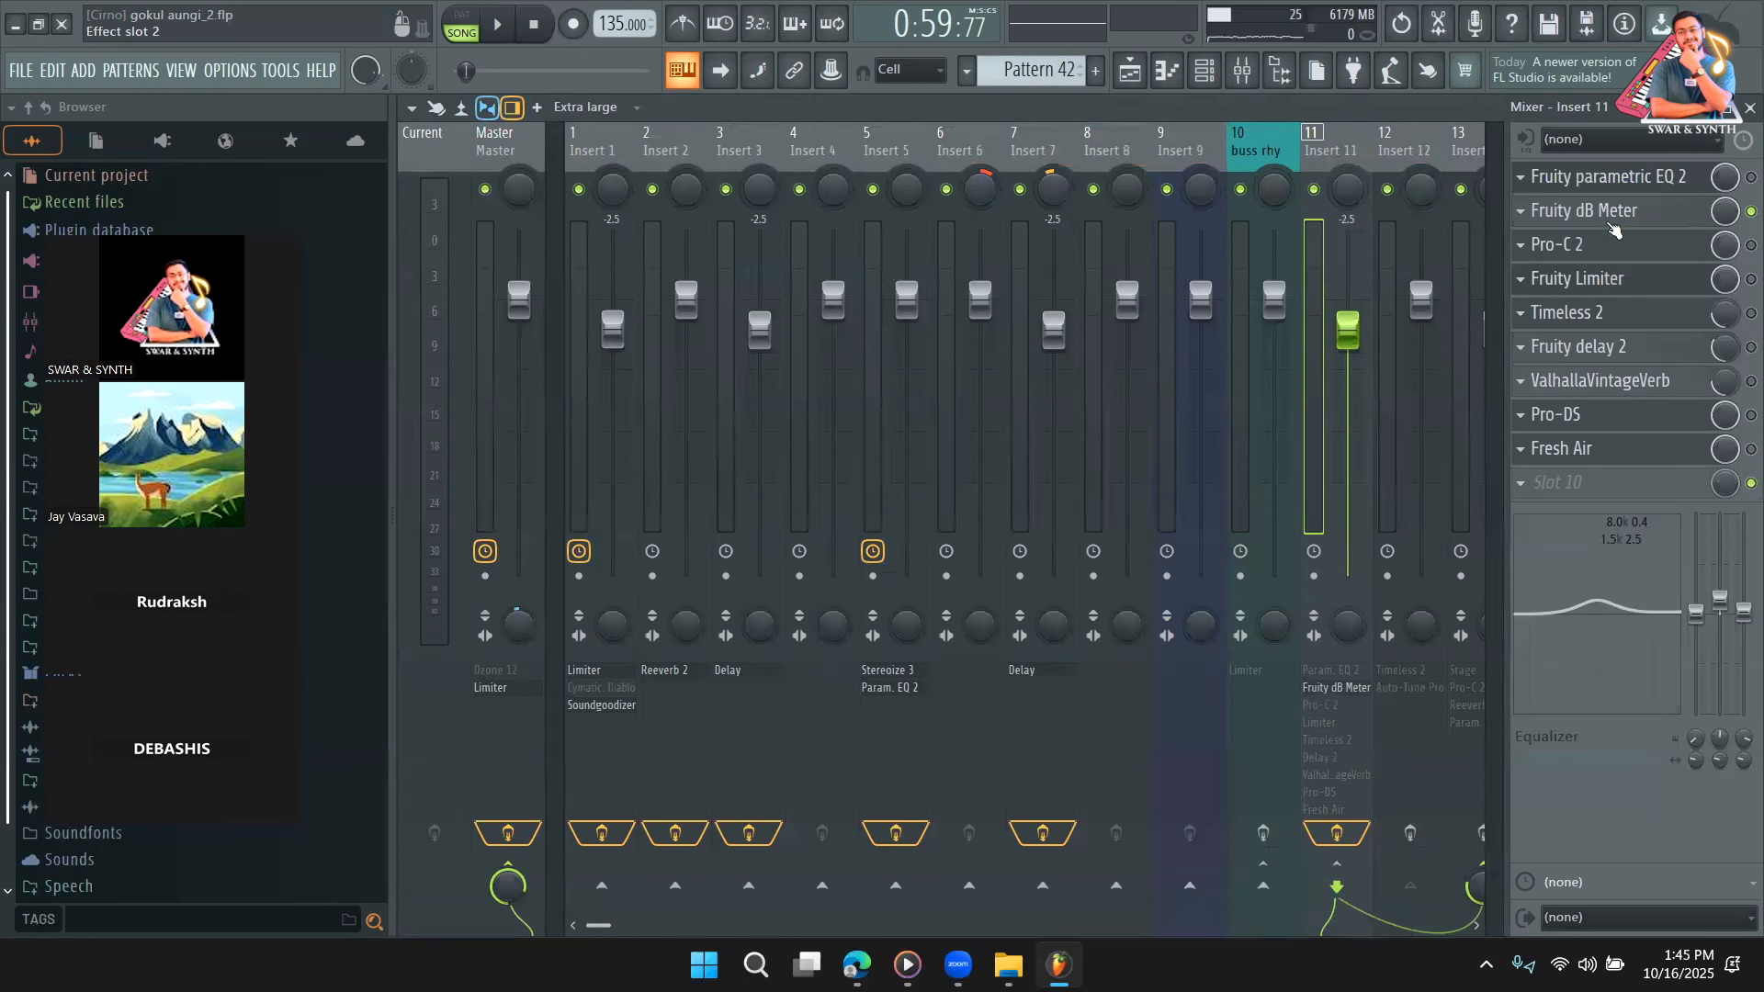
Switch on Pro-C 2 and switch off Fruity dB Meter on Insert 11, with the Pro-C 2 window open.
click(1609, 249)
click(1750, 245)
click(1749, 211)
click(1609, 248)
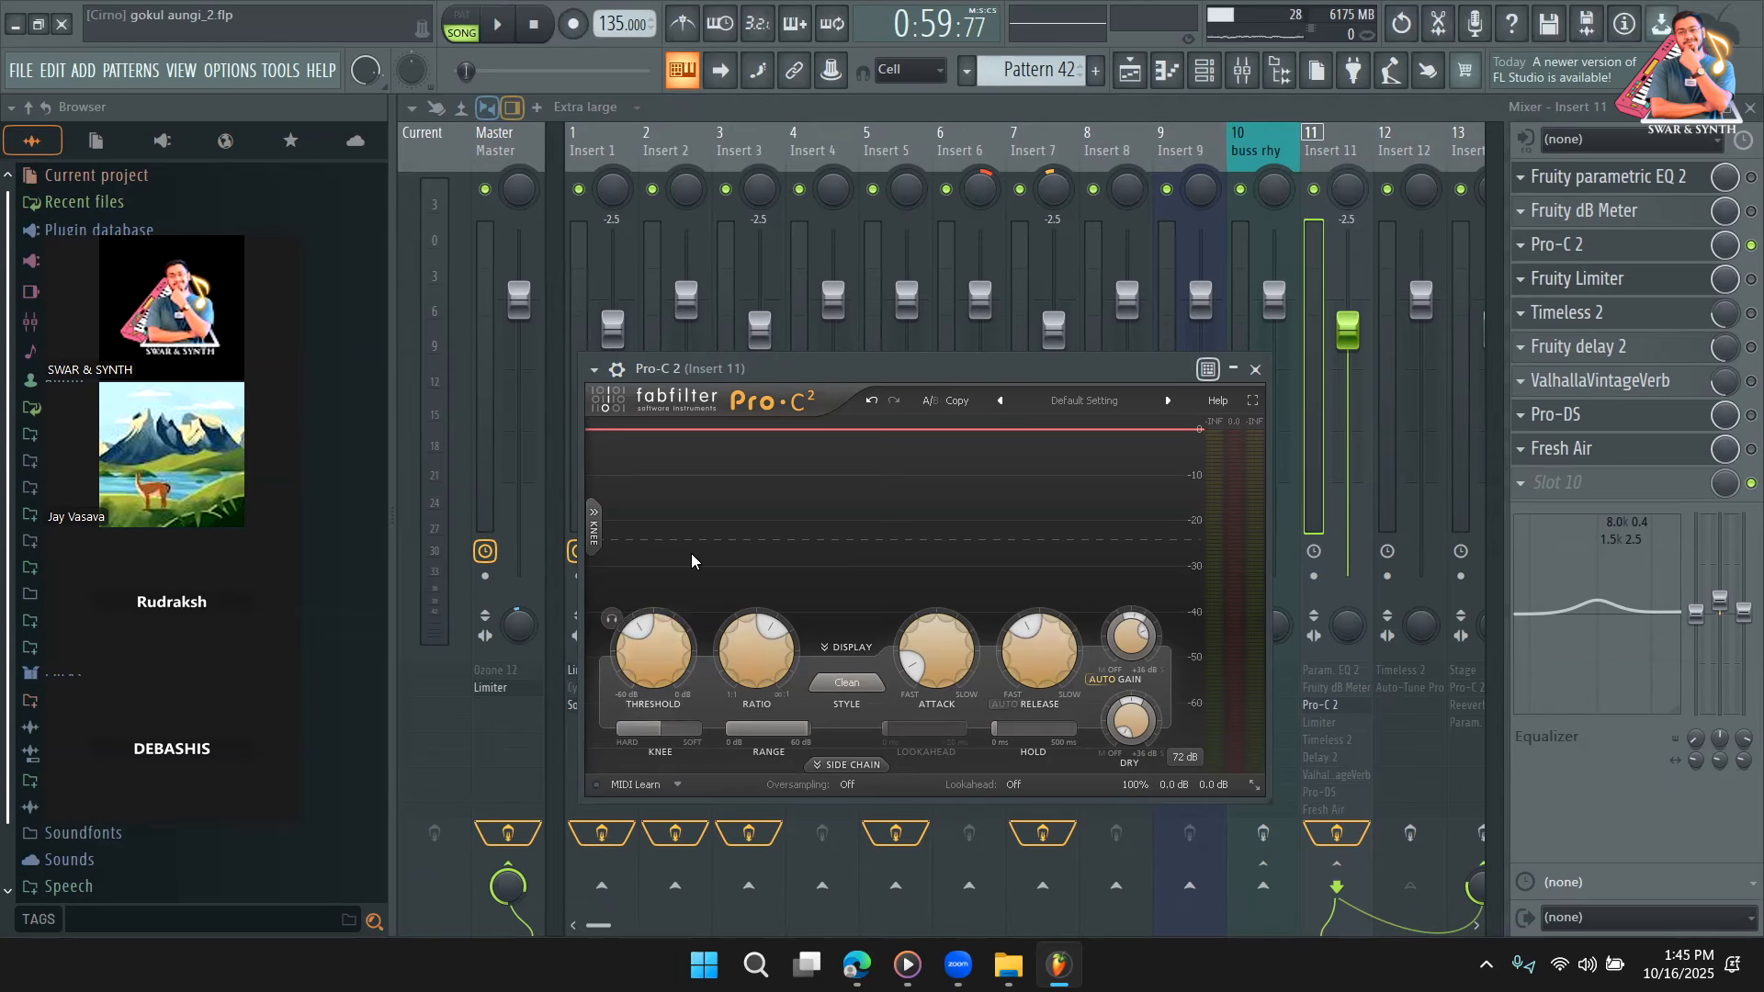
Raise Pro-C 2's release to 646.3 ms and turn its attack toward the fast end.
mouse_move(930, 675)
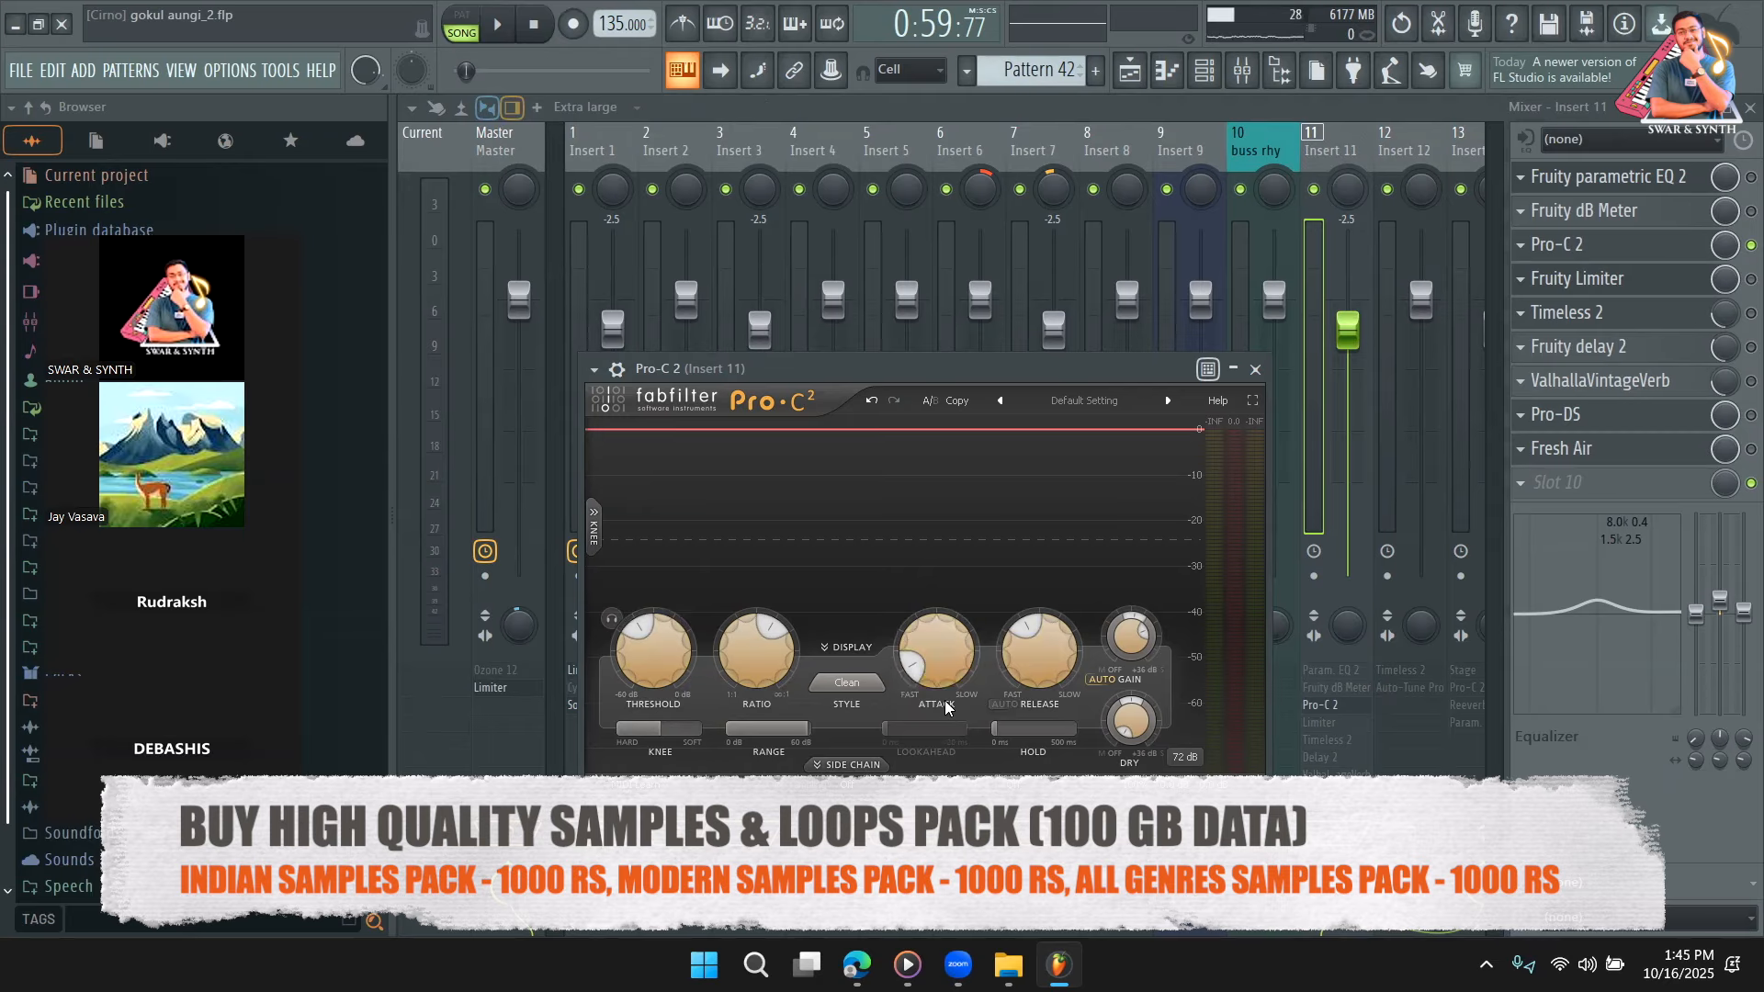
mouse_move(1035, 654)
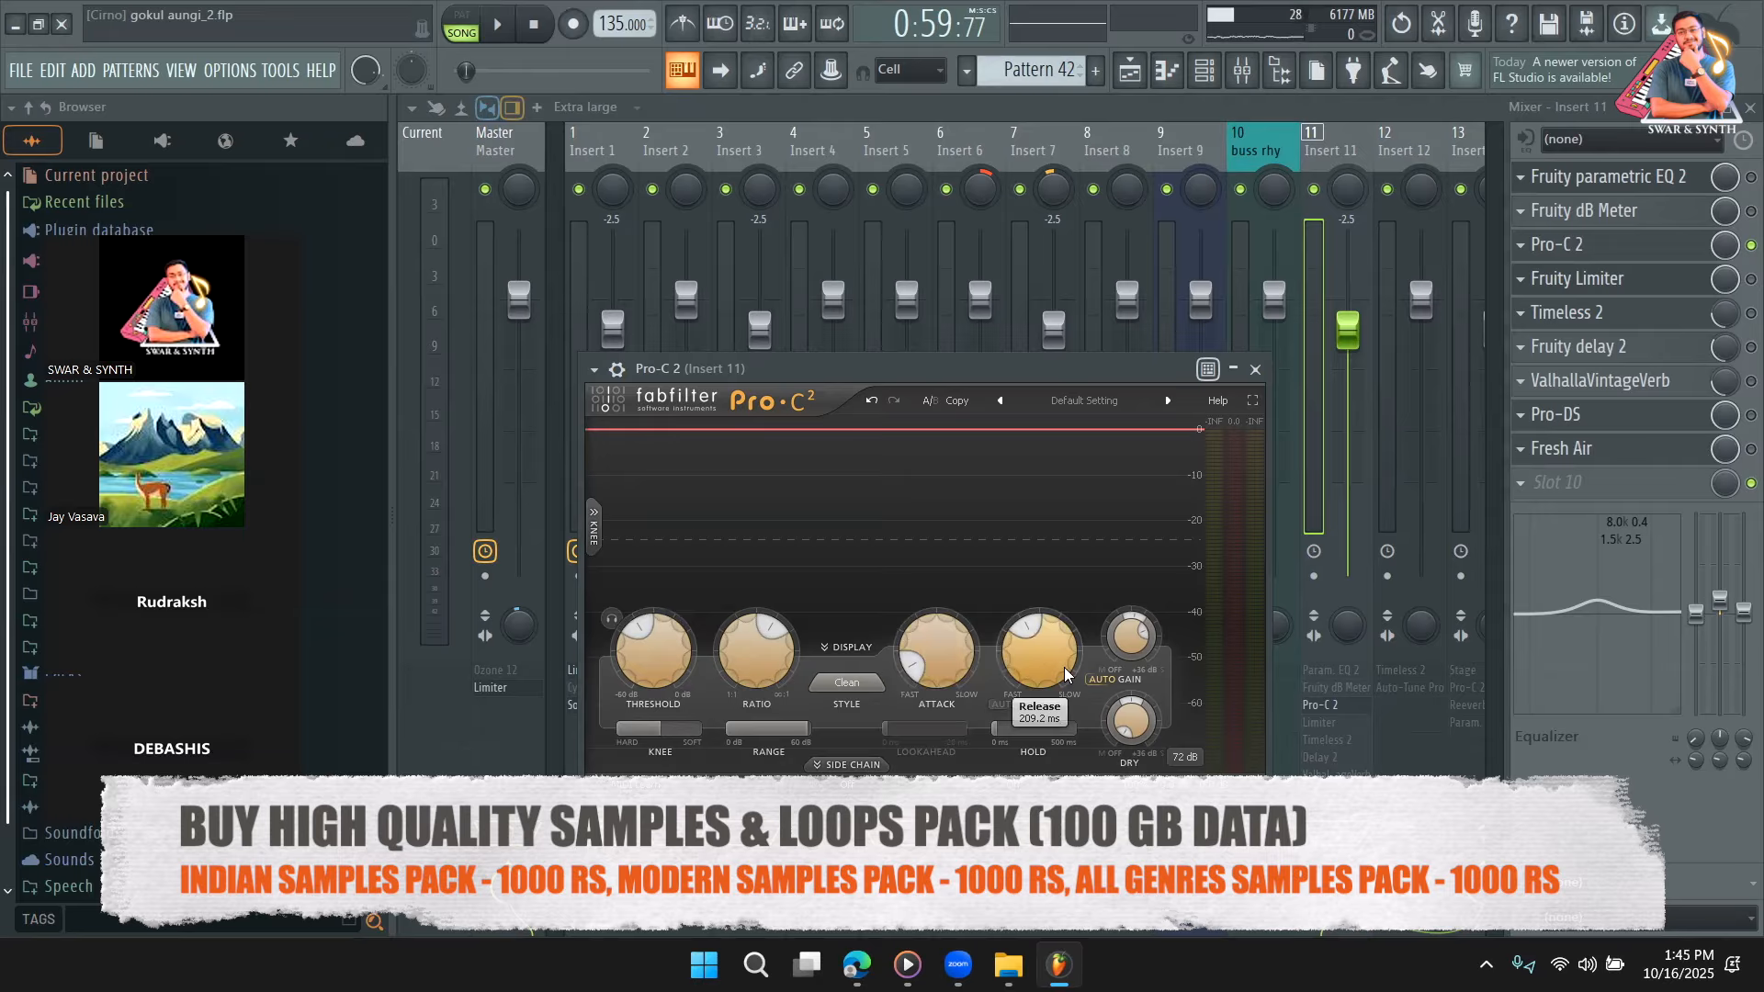
drag(1047, 660, 1066, 562)
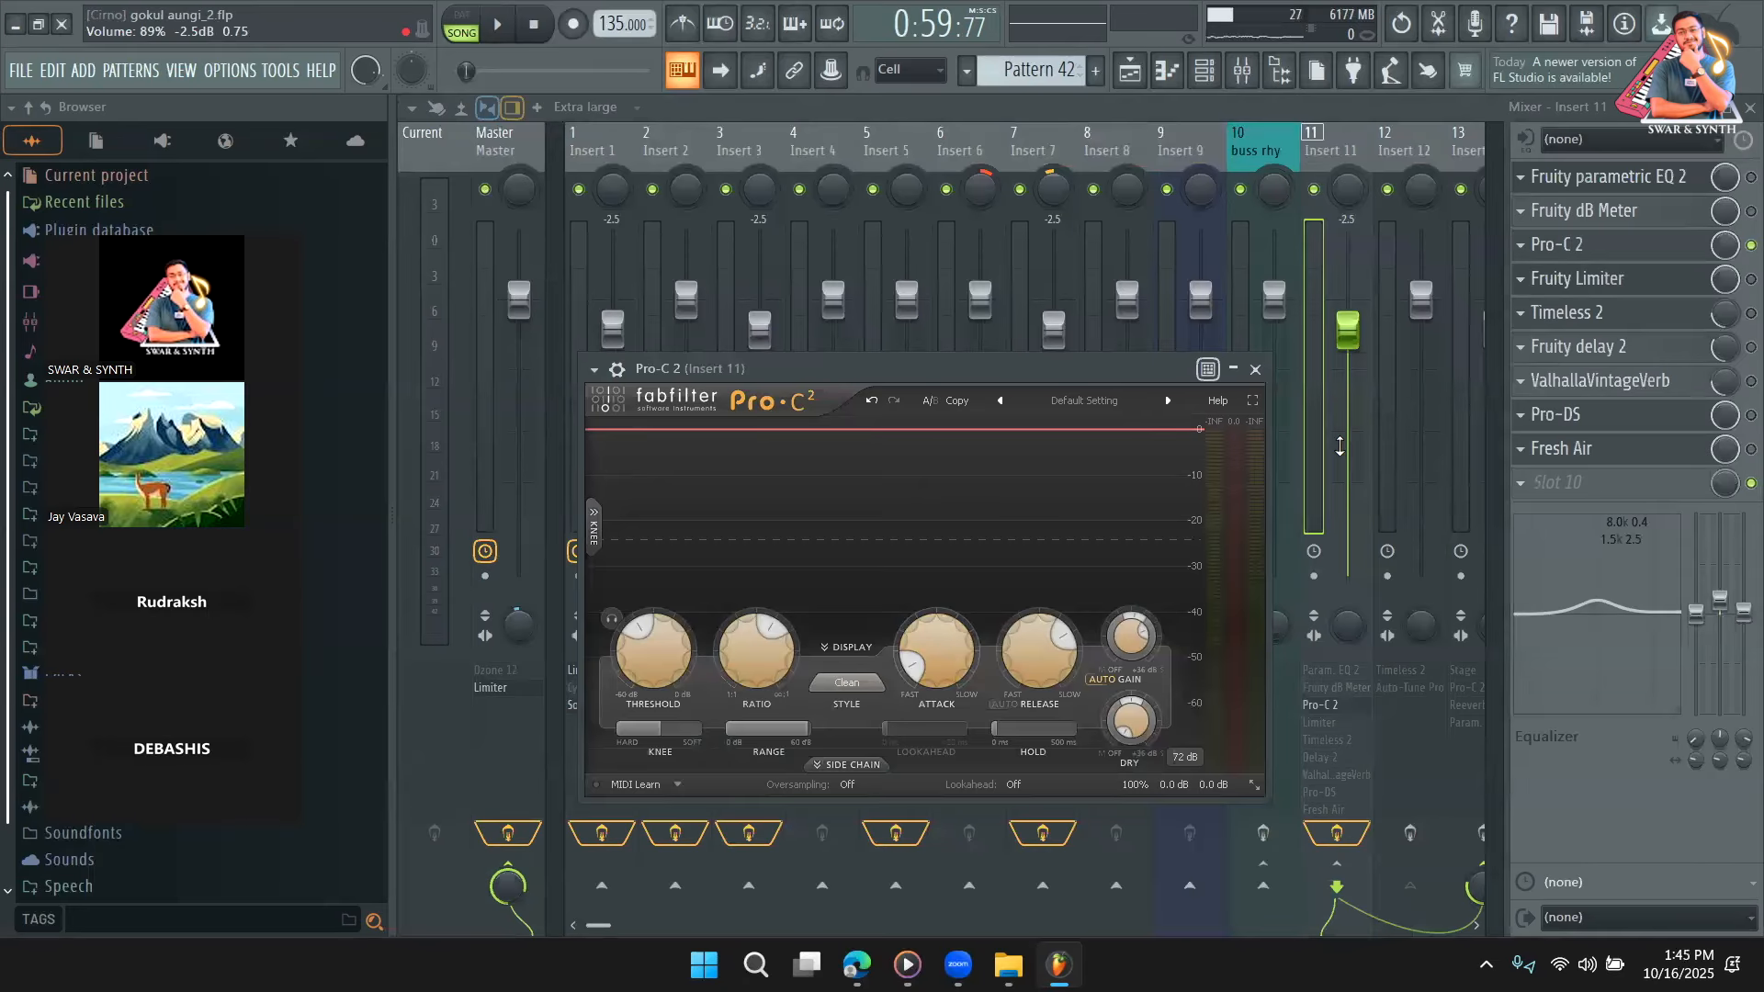
drag(920, 648, 943, 735)
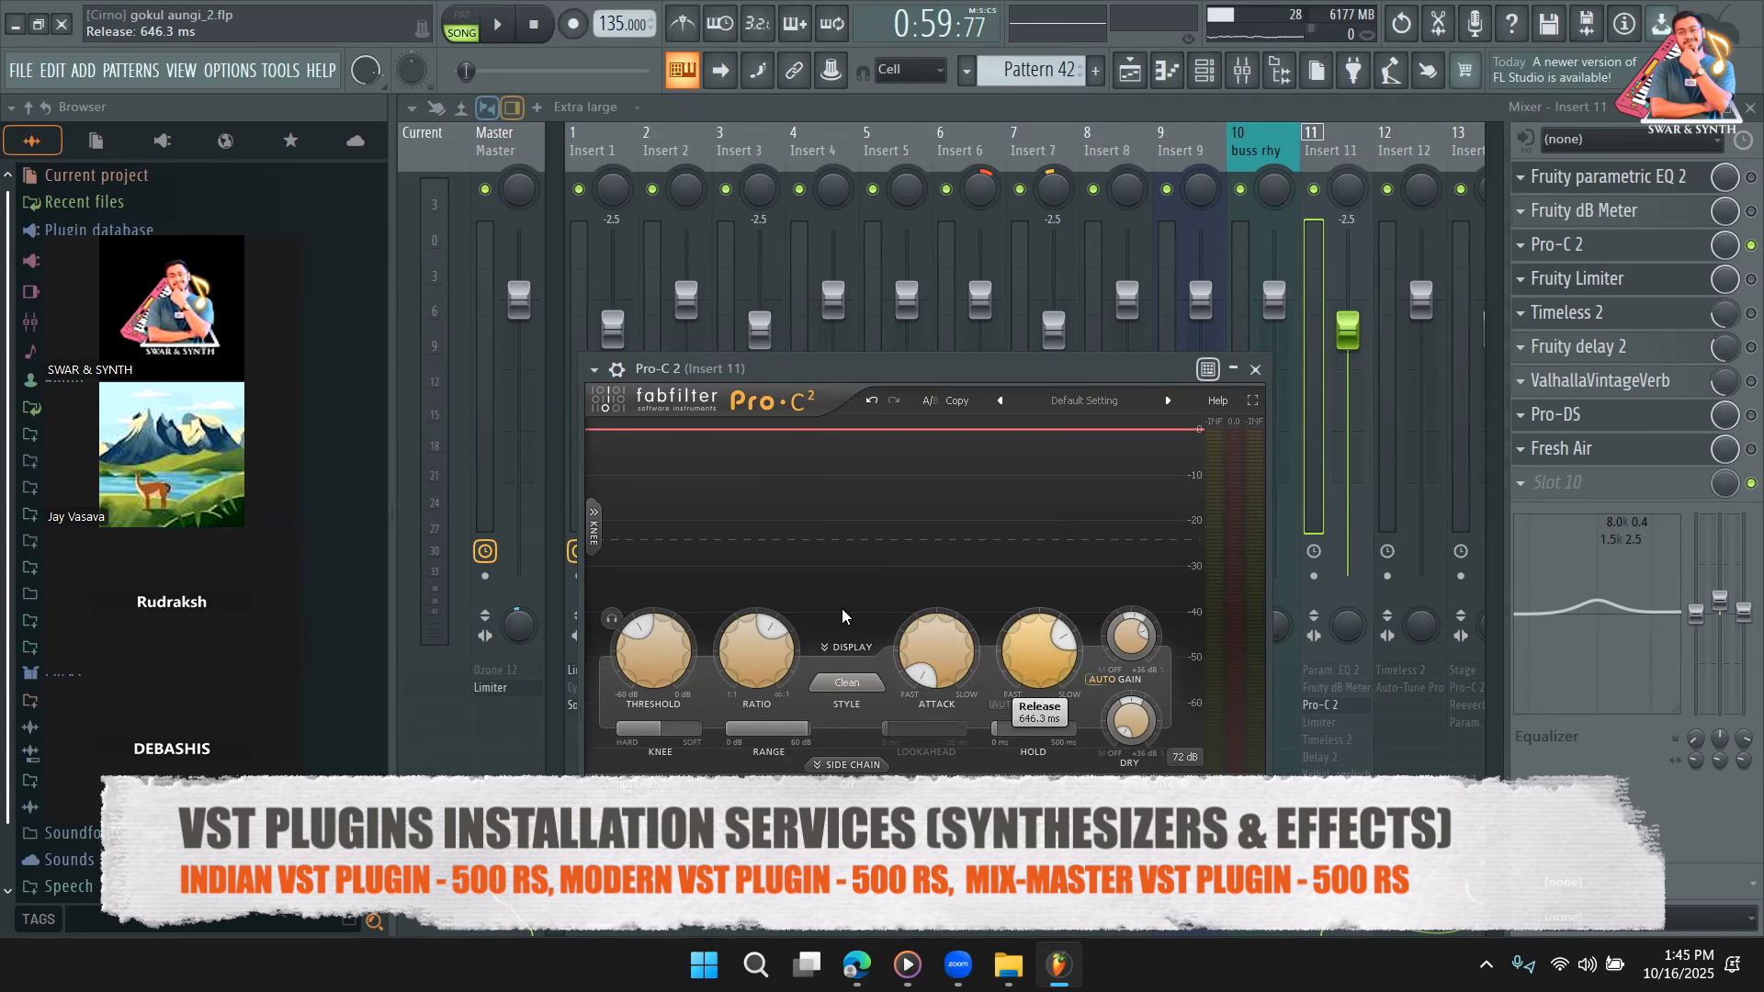
Unmute the original vocal clip on Track 3 and mute the consolidated clip on Track 2.
click(1132, 72)
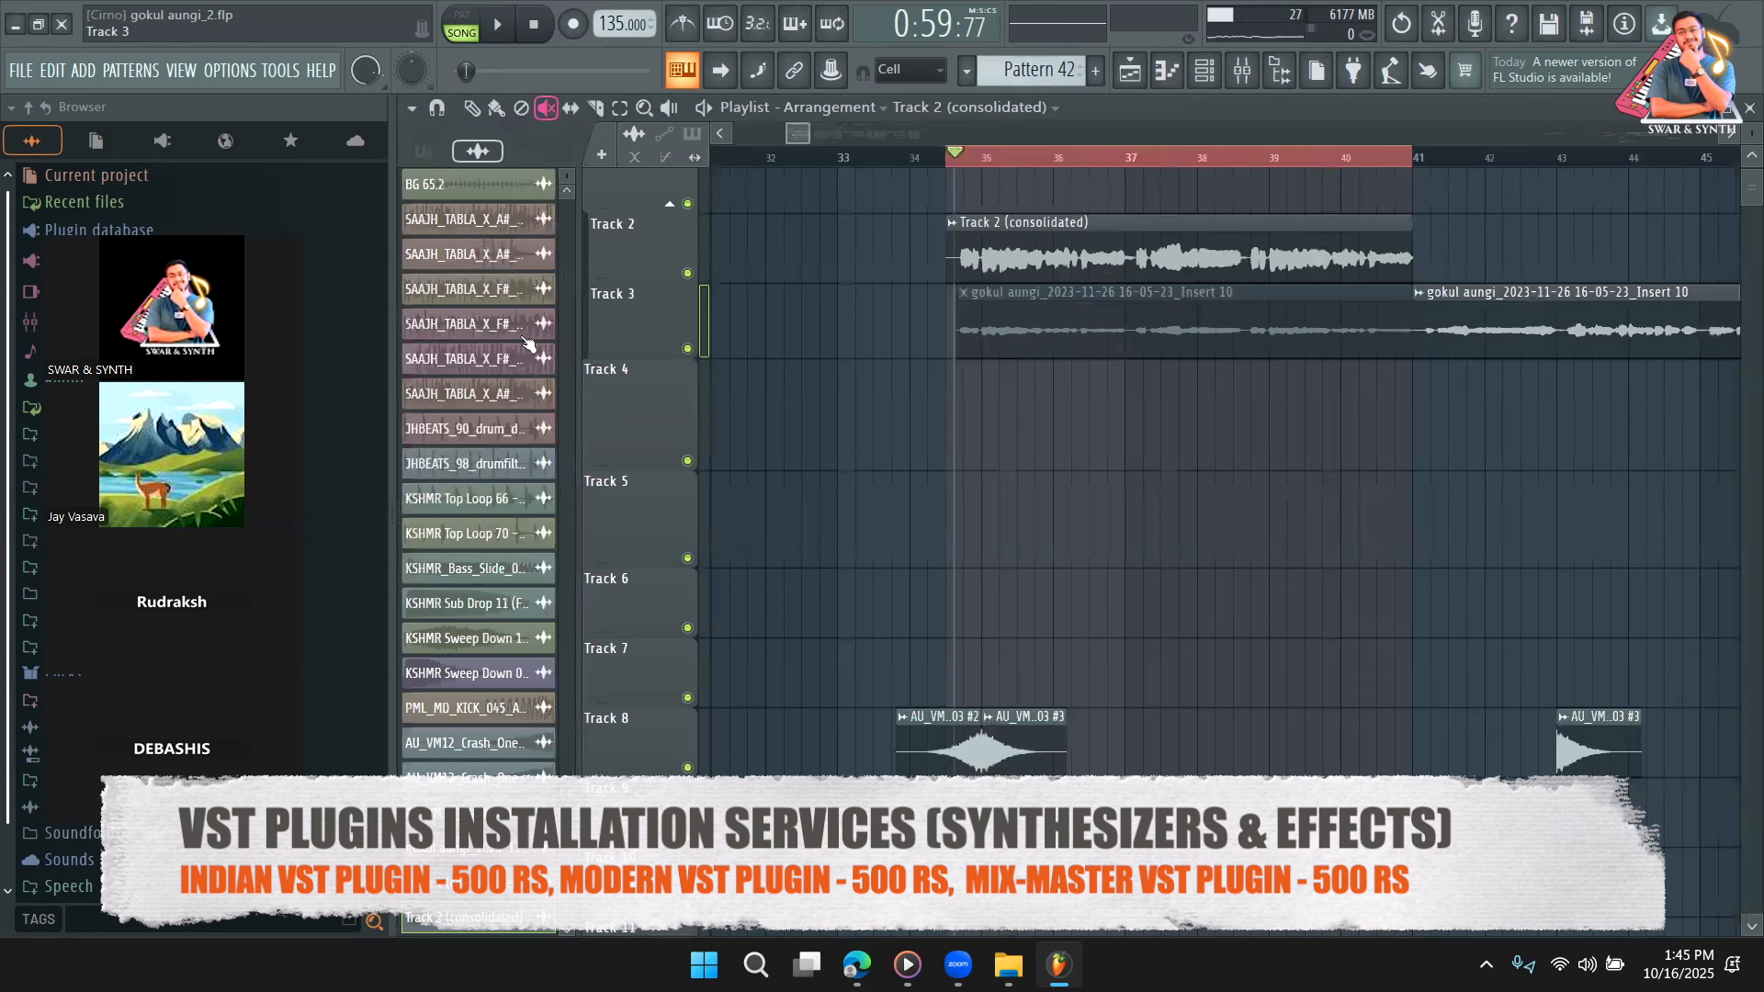
click(1065, 309)
click(1234, 257)
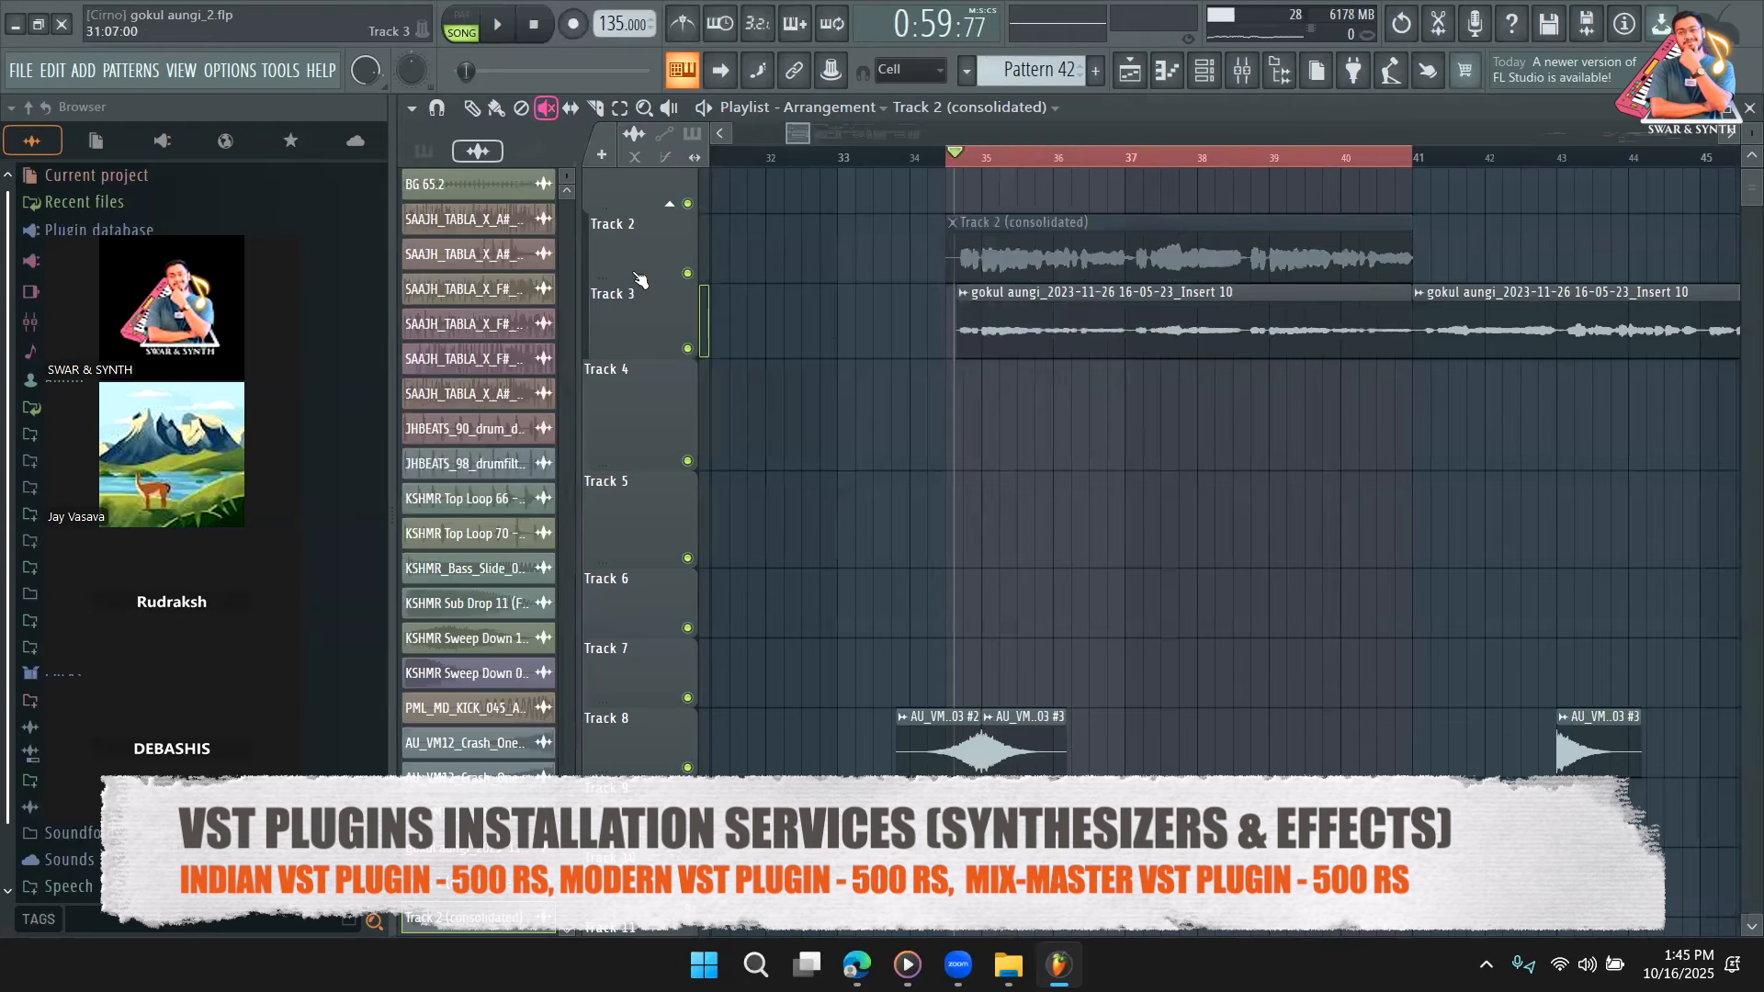
Consolidate the original vocal's track over the song selection into 24-bit stereo WAV clips and close the opened plugin windows.
right_click(684, 329)
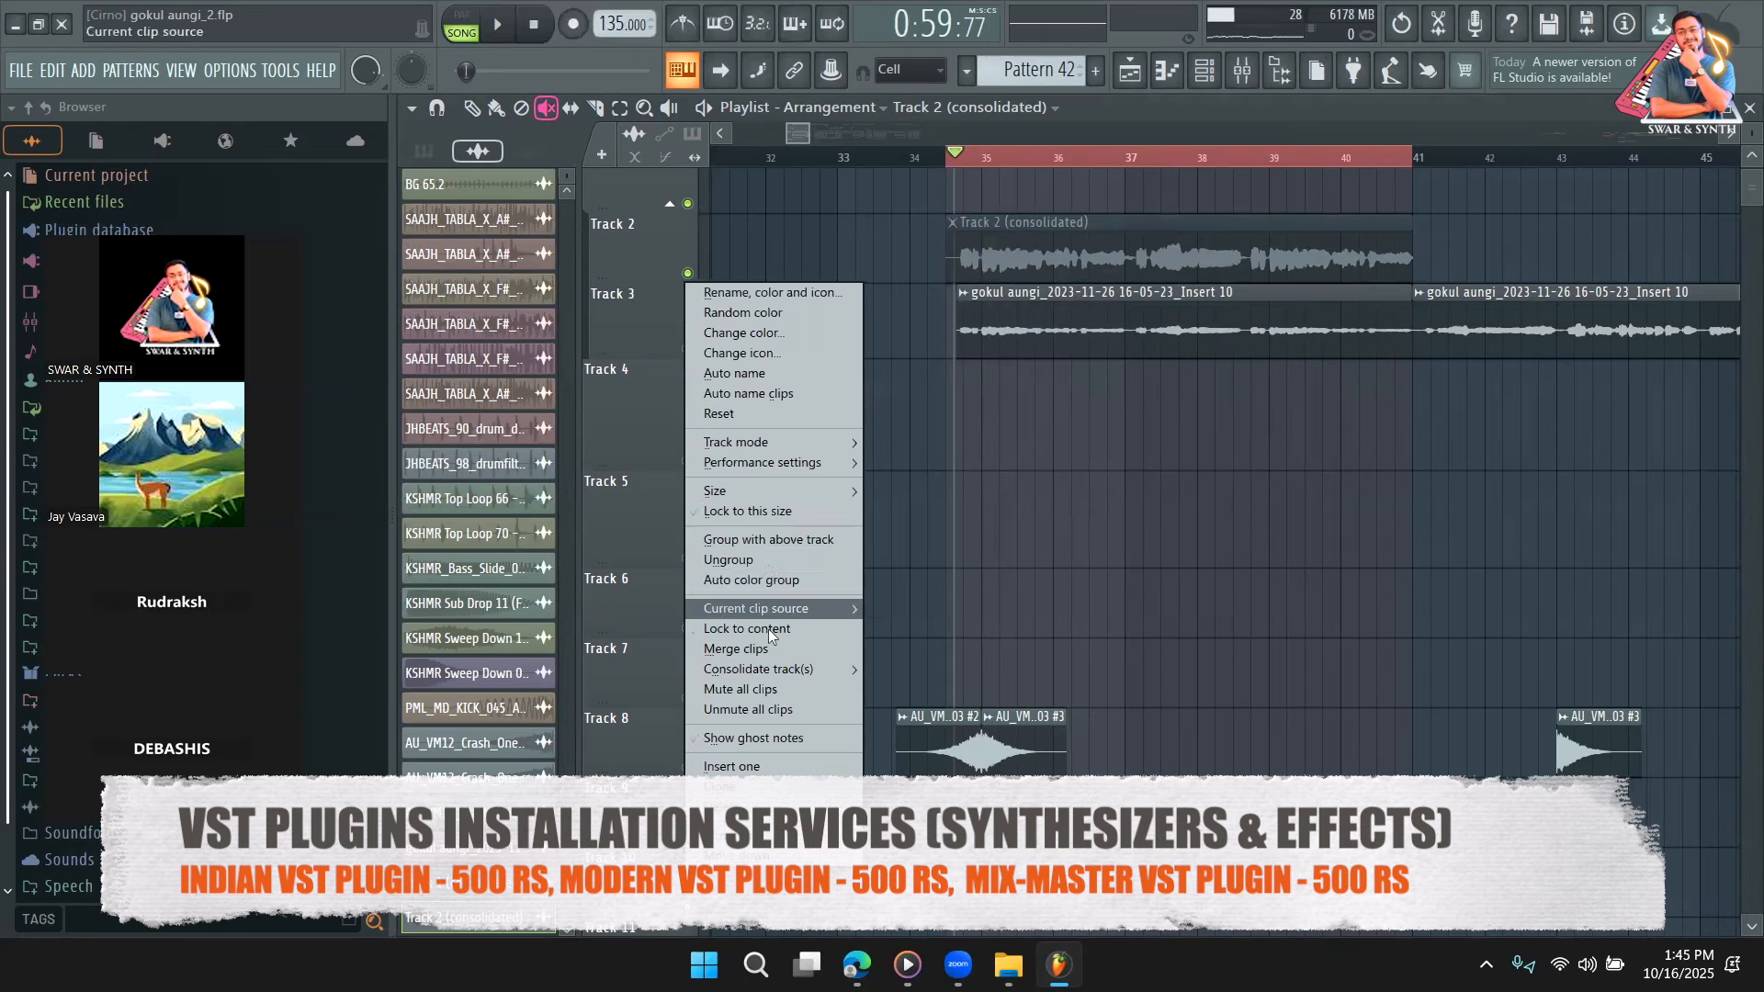
mouse_move(827, 669)
click(882, 671)
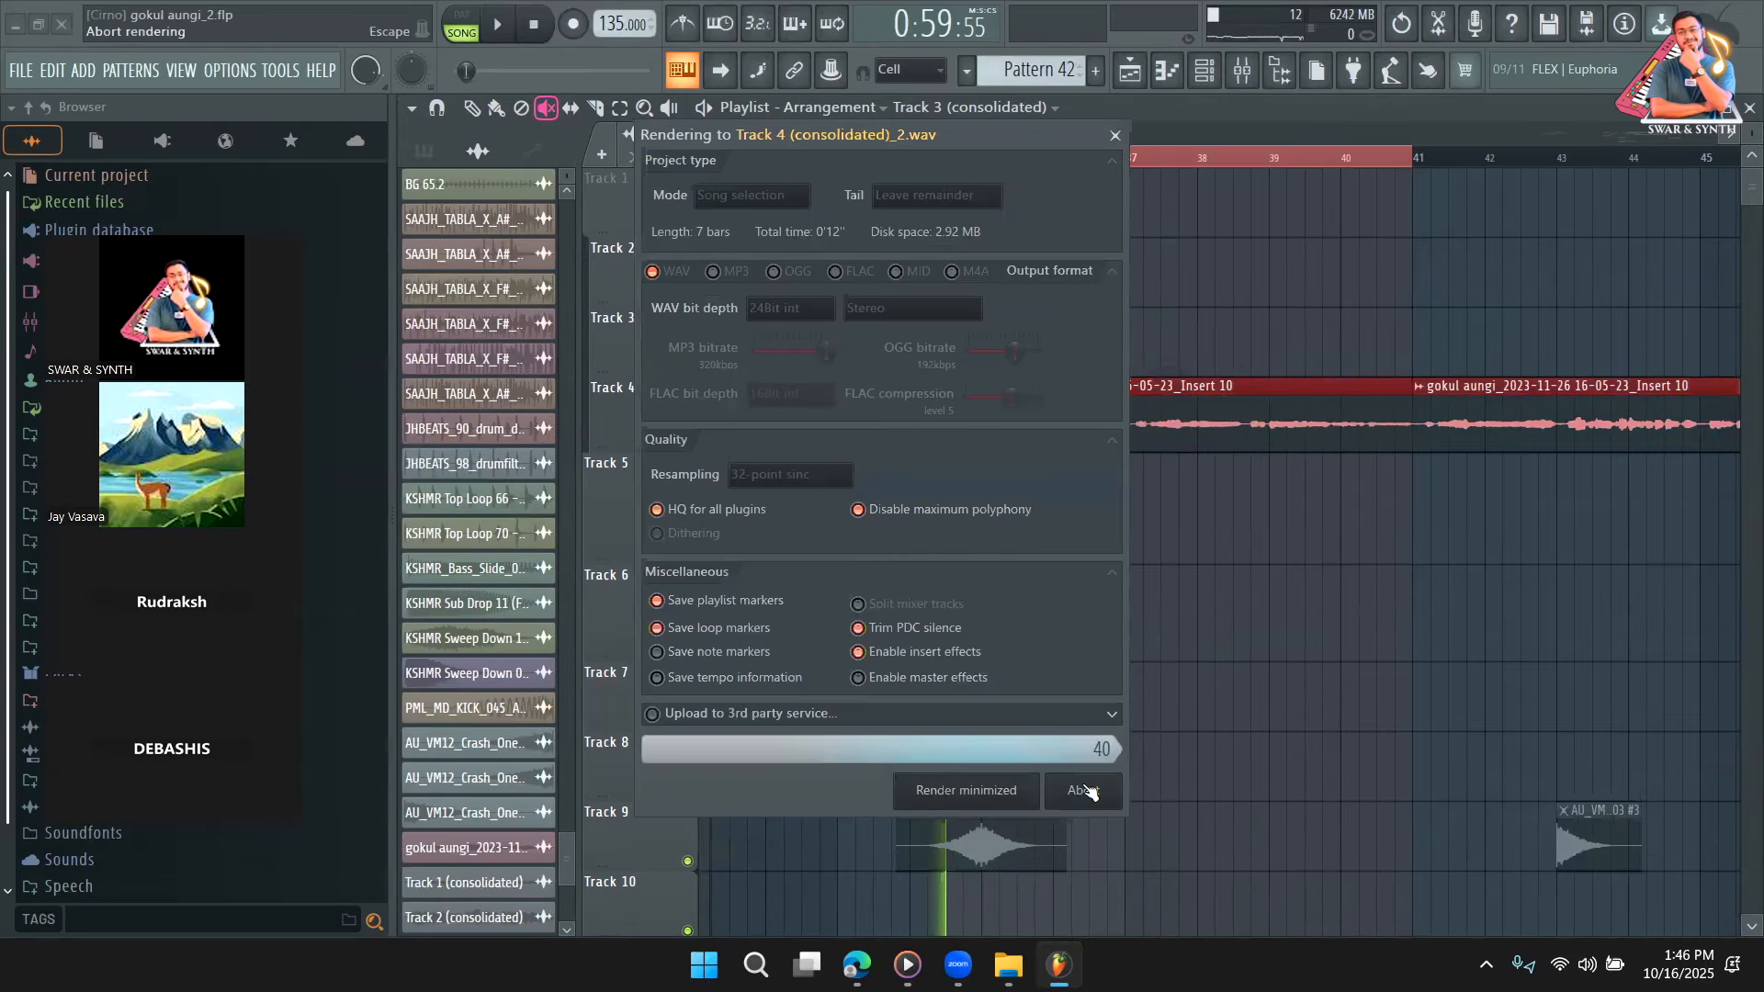
click(1082, 788)
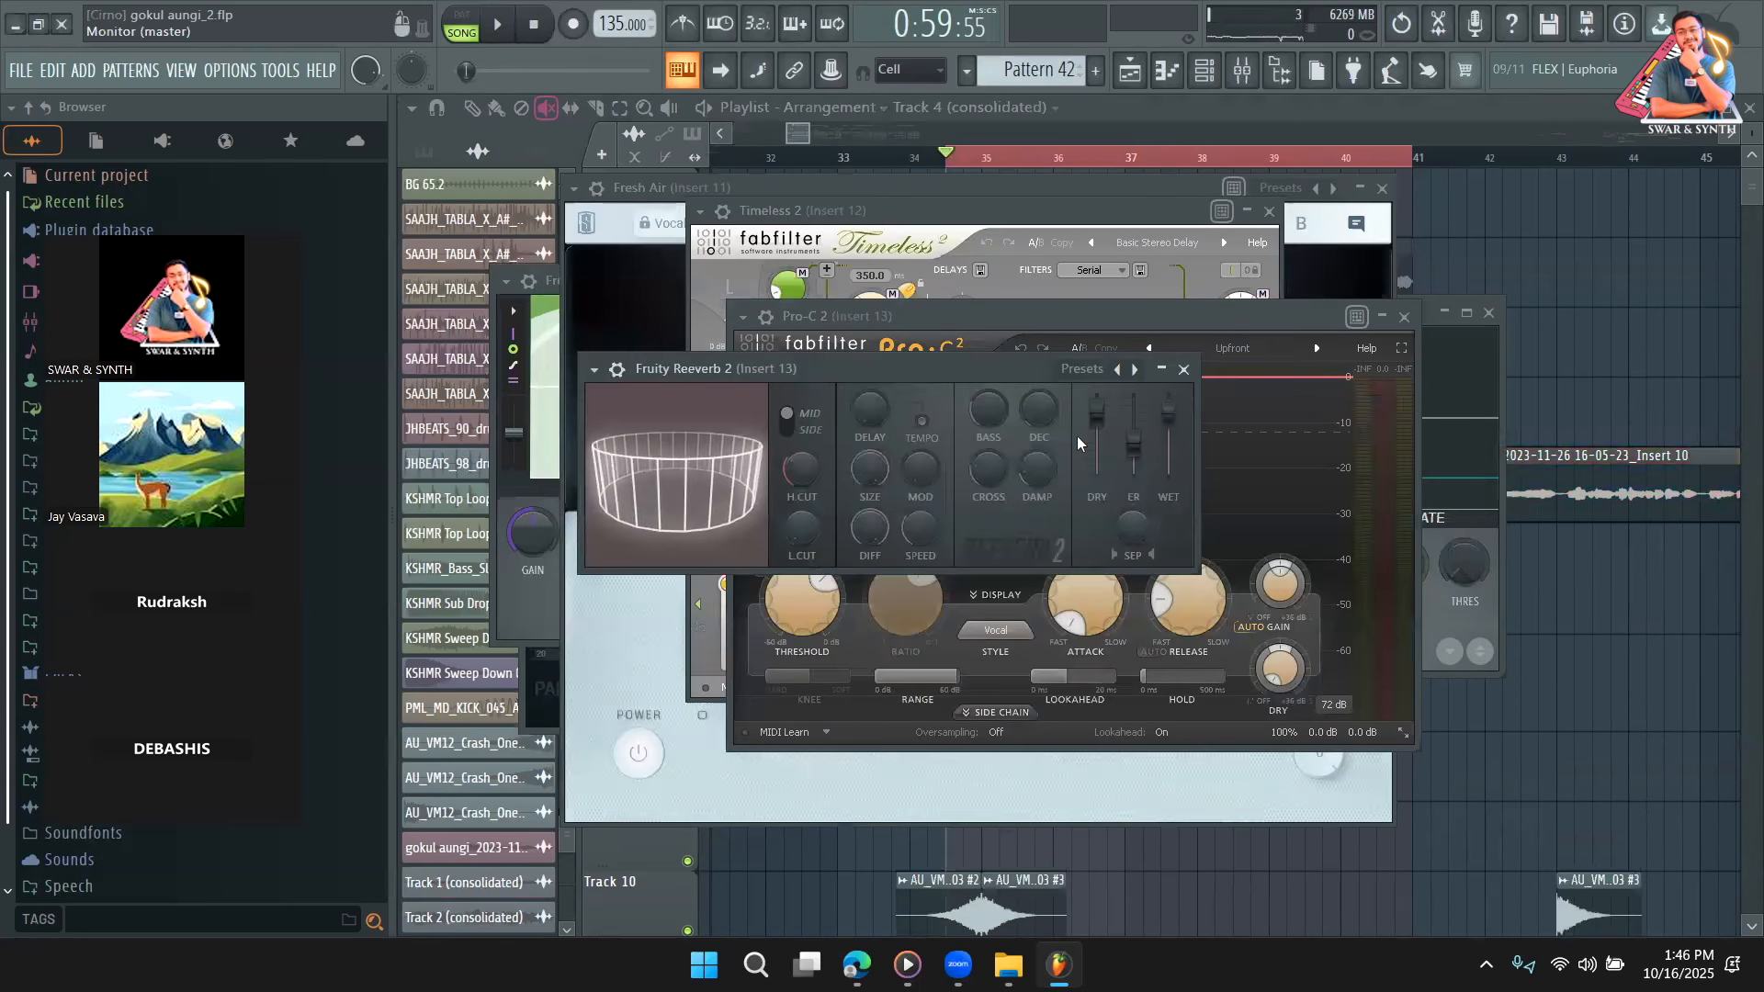
key(F12)
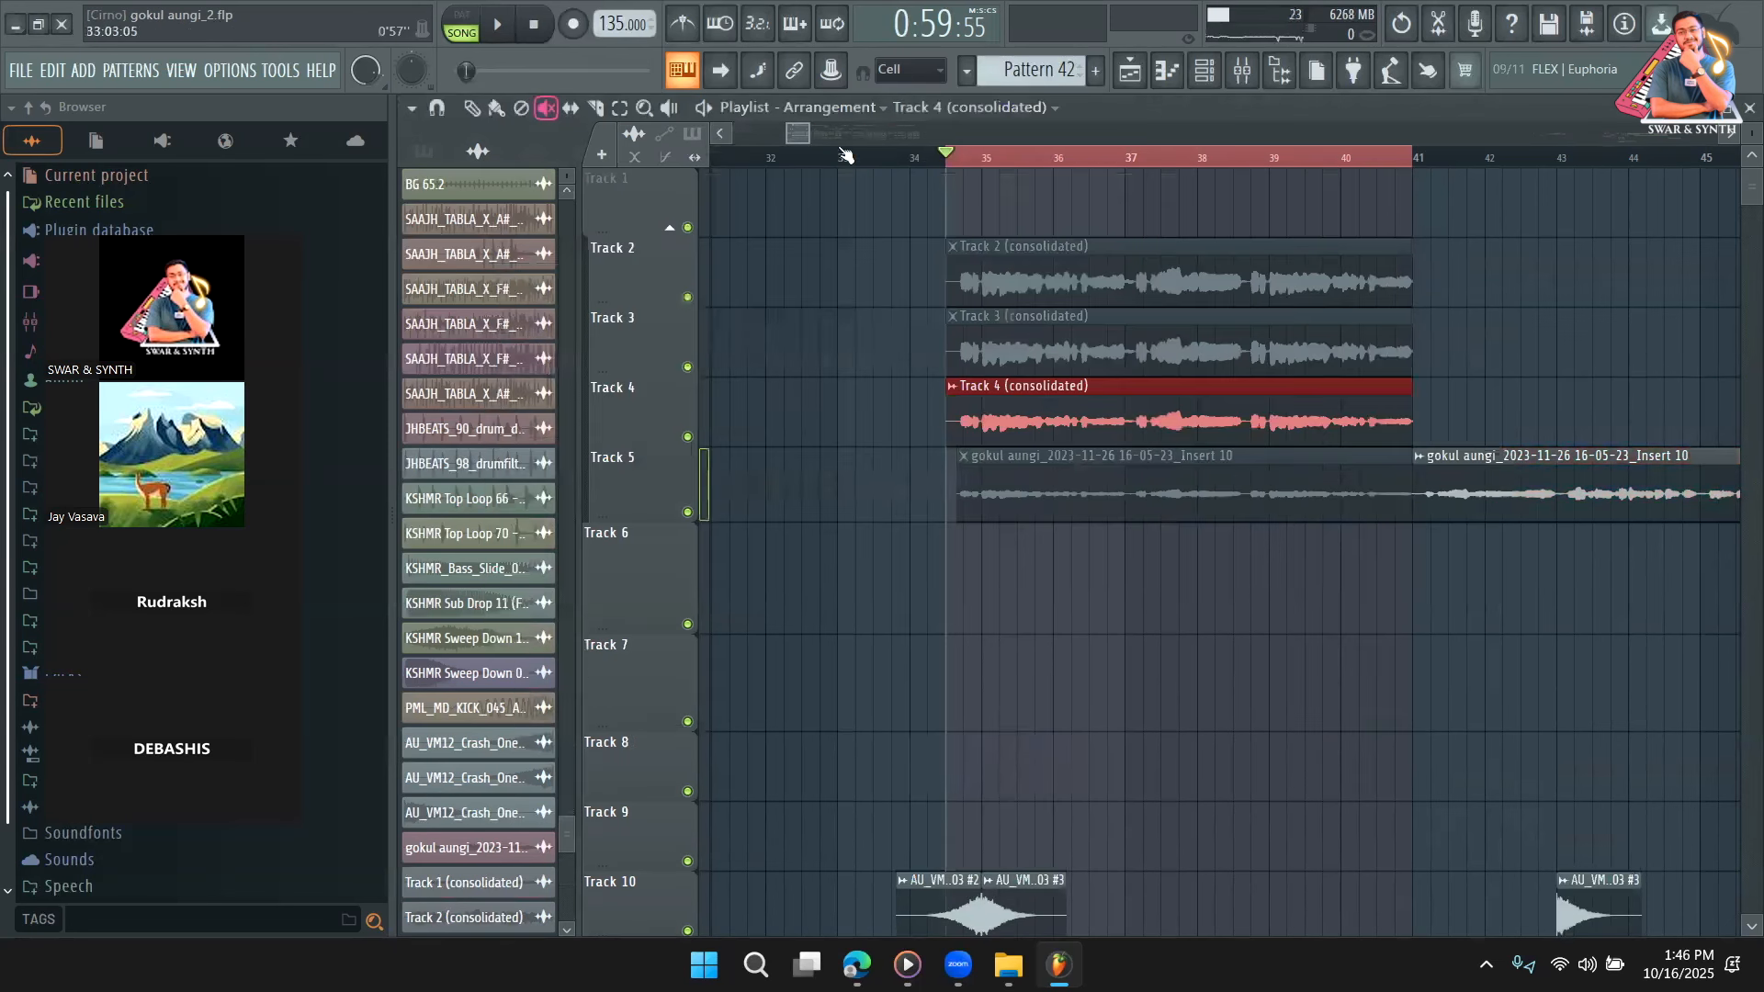
drag(808, 136, 800, 140)
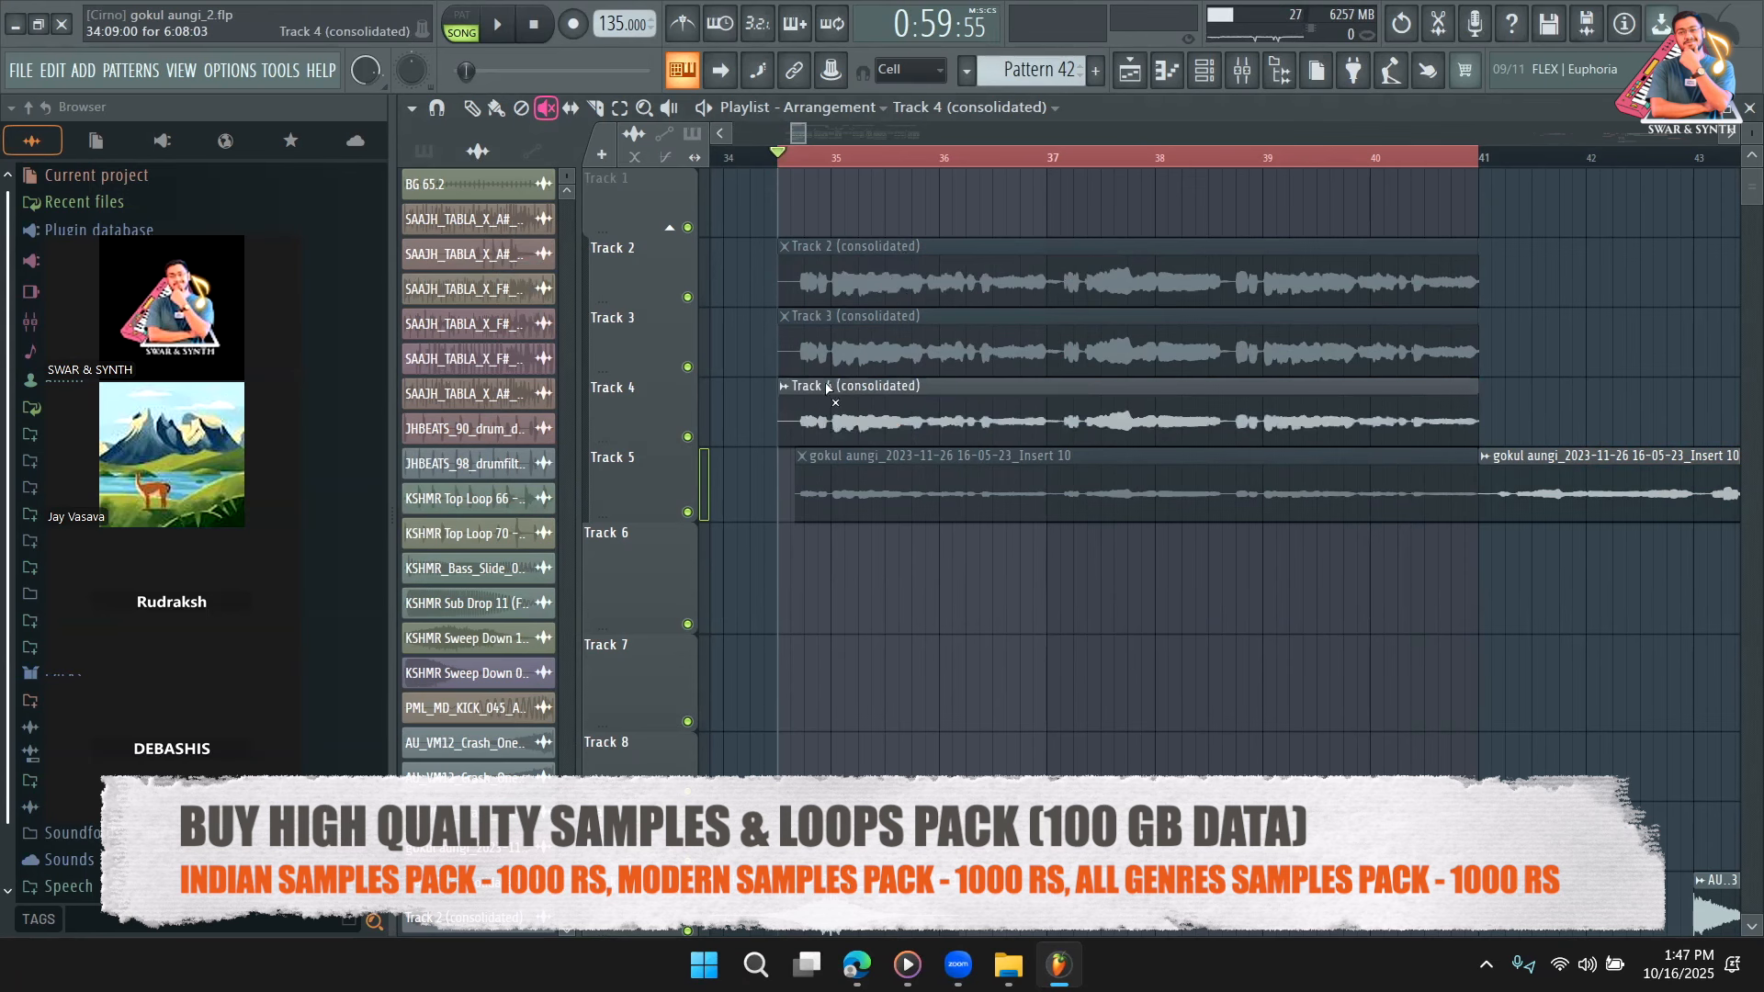
Play the consolidated clip on Track 4 and bring up Fruity dB Meter on Insert 11, switched on.
key(space)
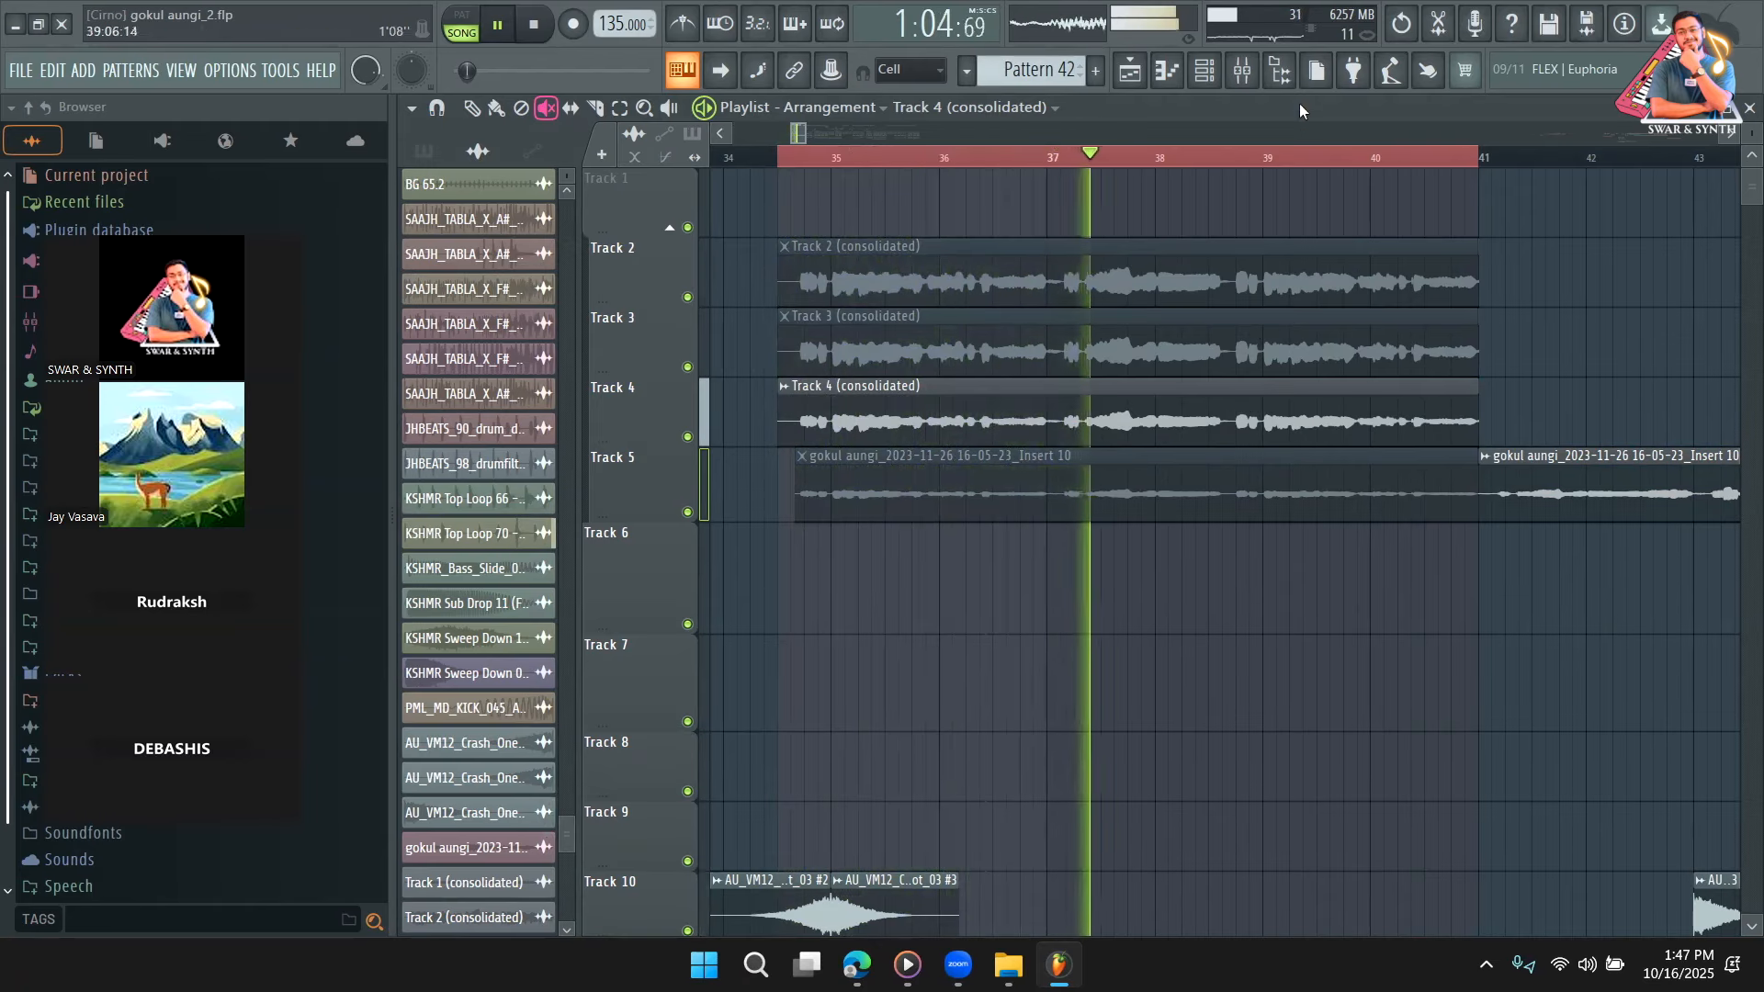
click(1245, 73)
key(space)
click(1339, 163)
click(1296, 156)
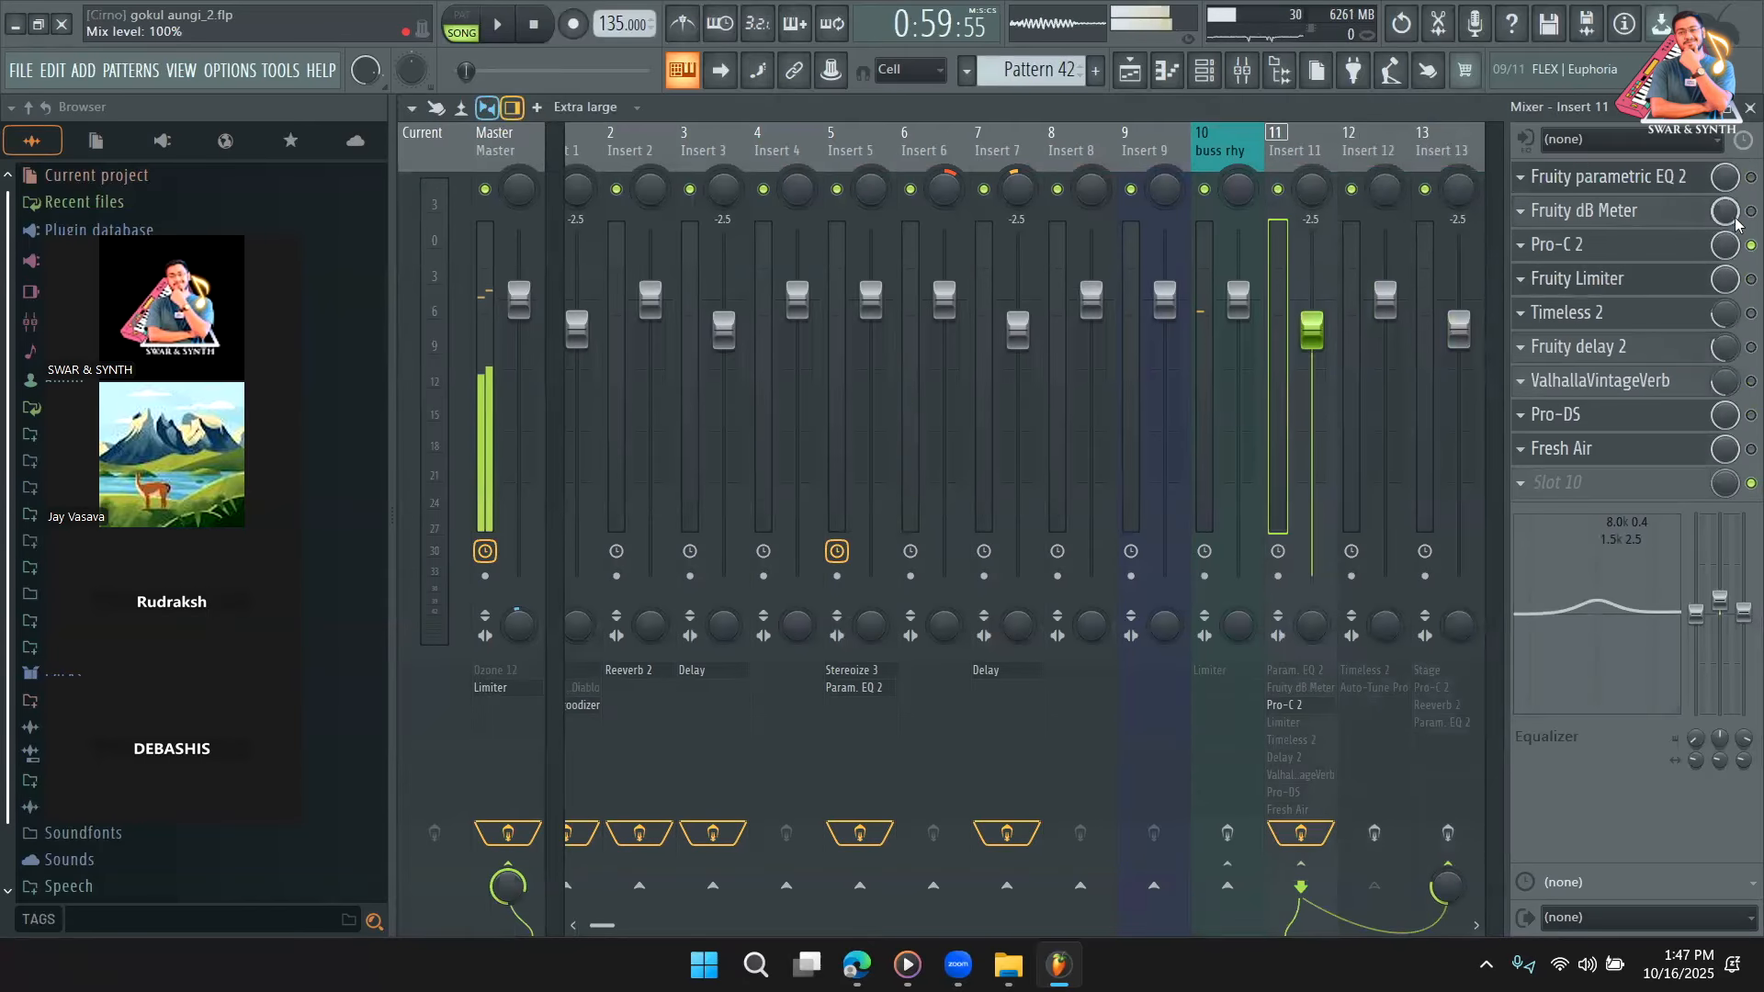
click(1603, 210)
key(space)
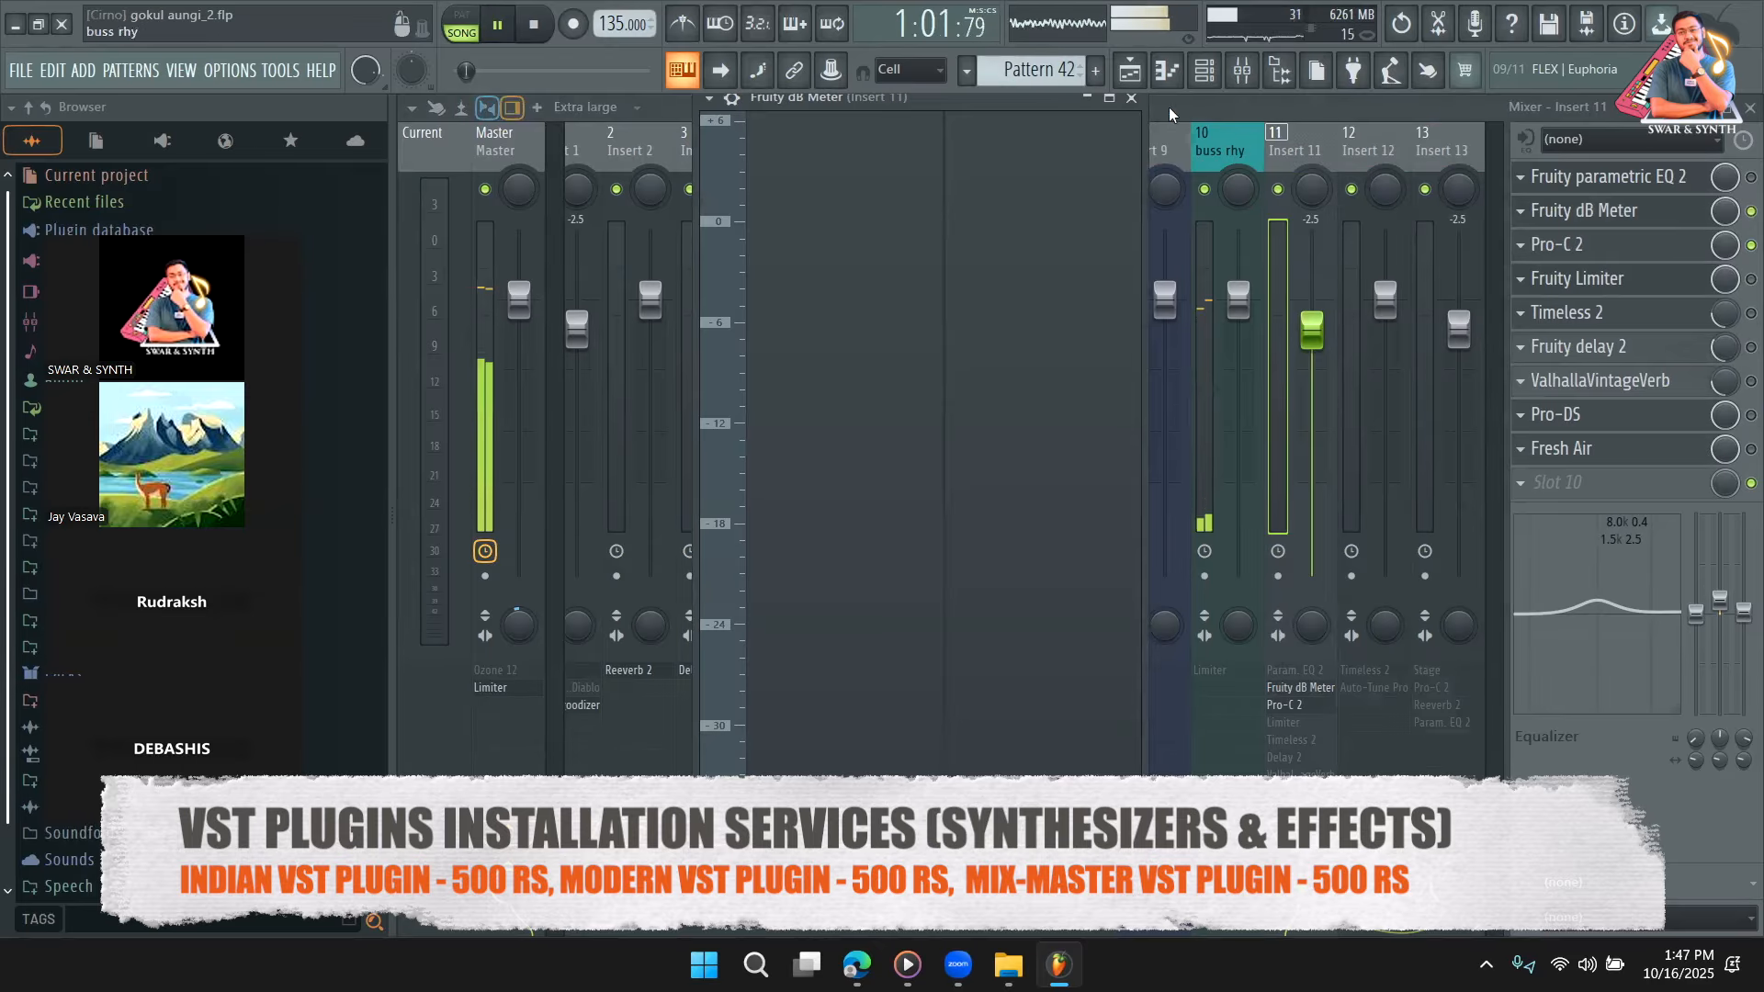
Route the Track 4 consolidated clip to Insert 11 and measure its level on Fruity dB Meter with Pro-C 2 switched off.
click(1135, 79)
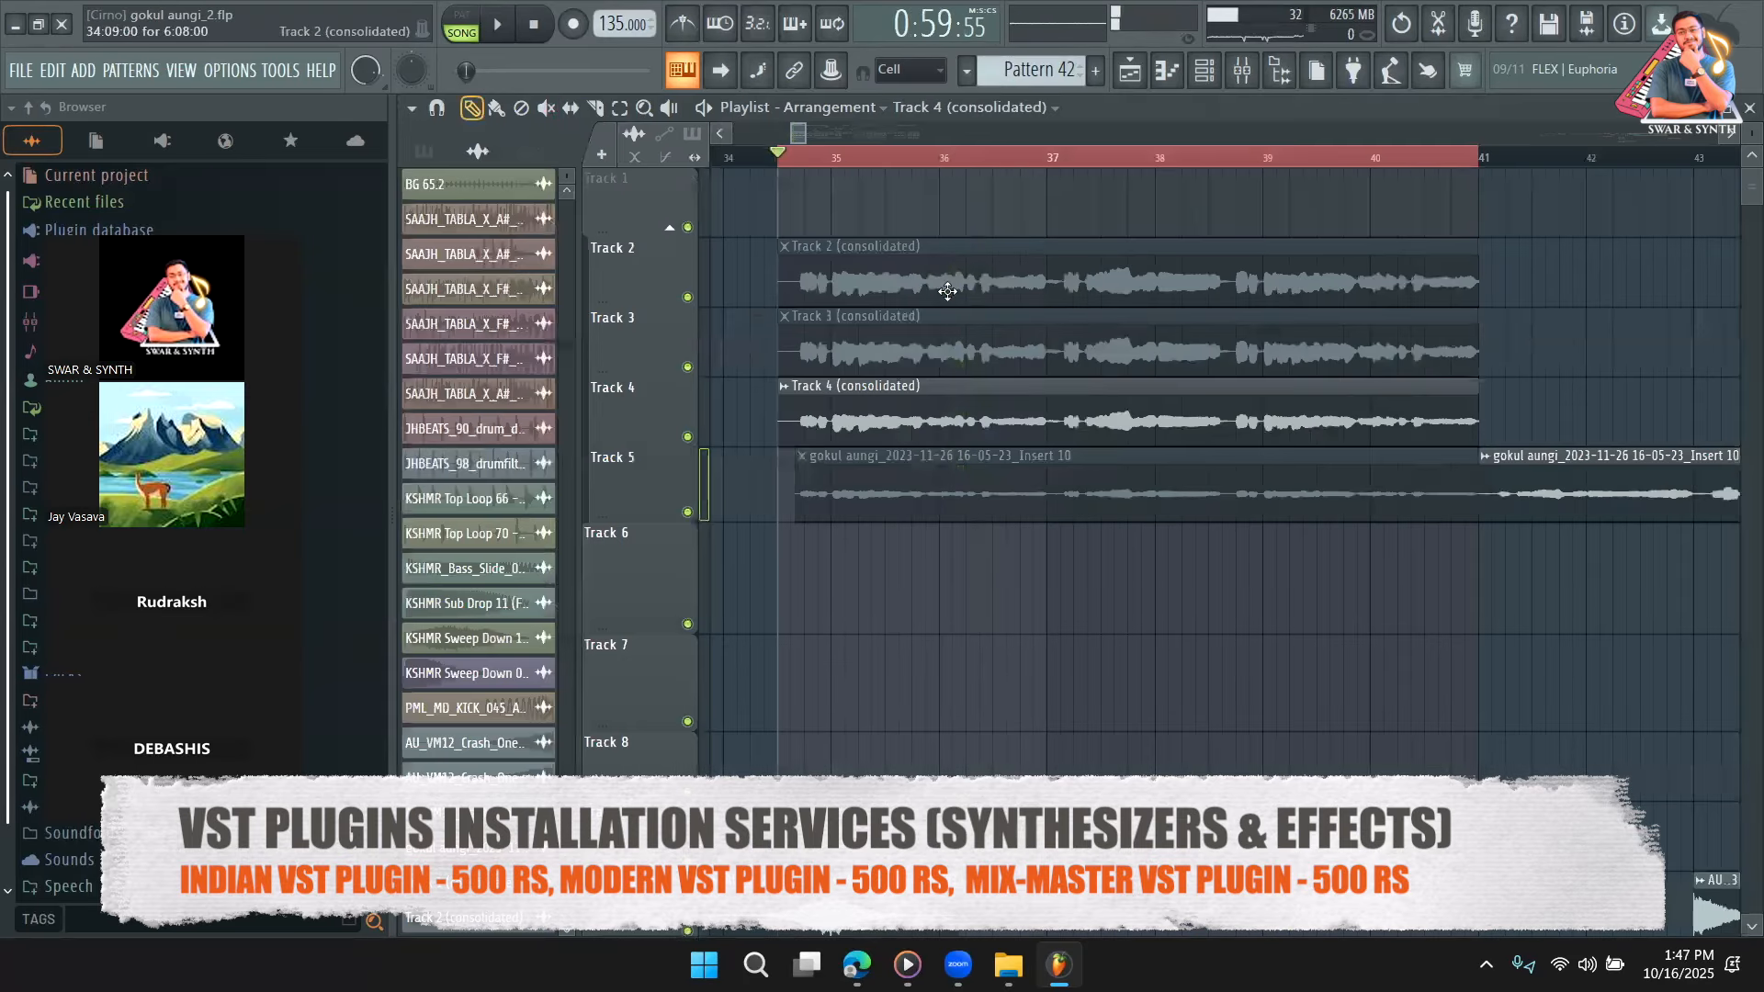
key(F9)
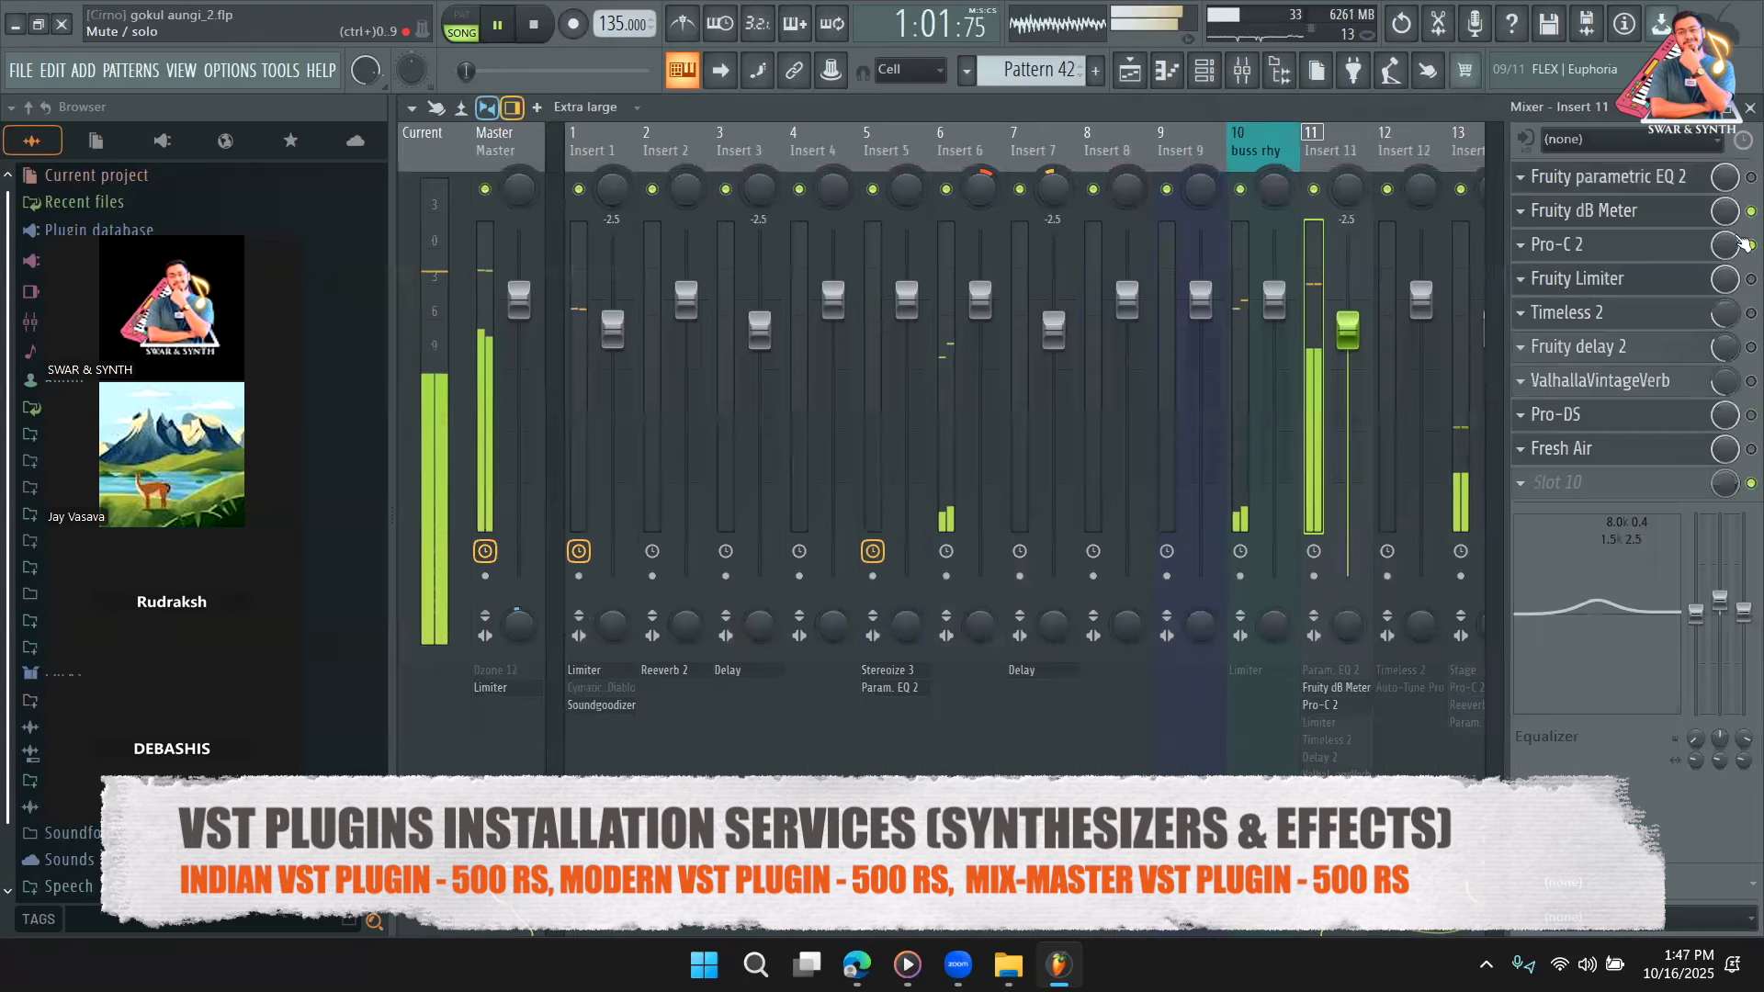
click(1603, 210)
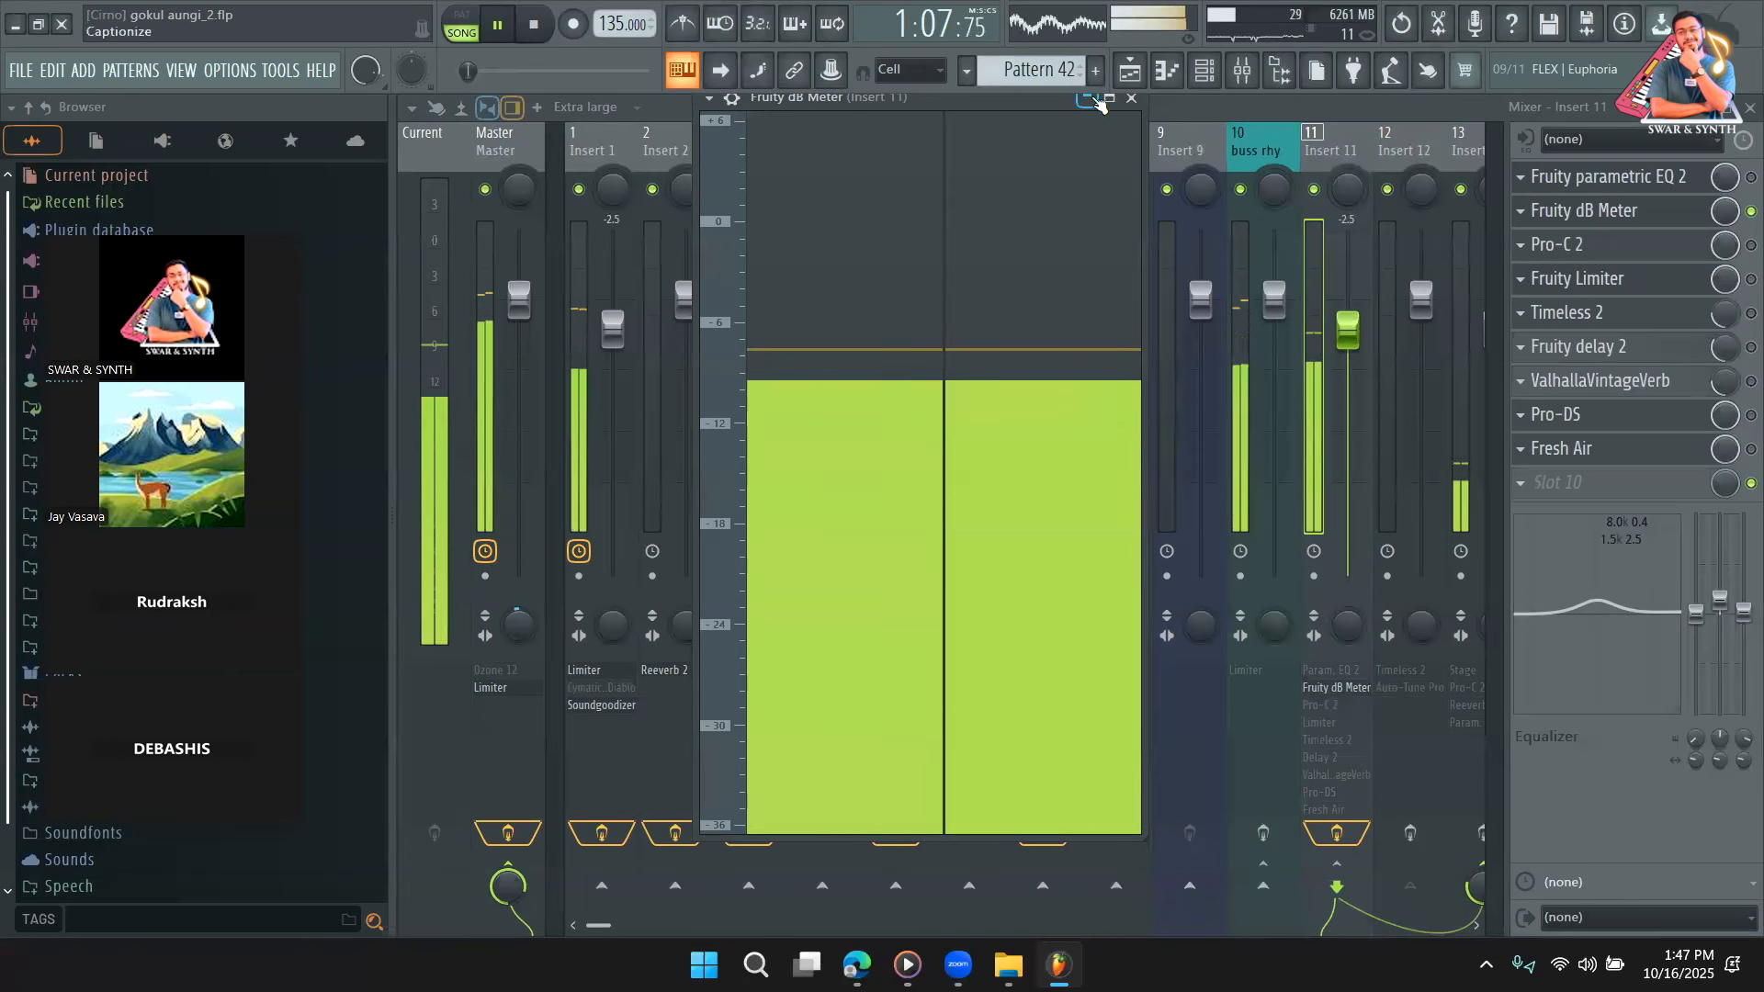
key(space)
click(1573, 247)
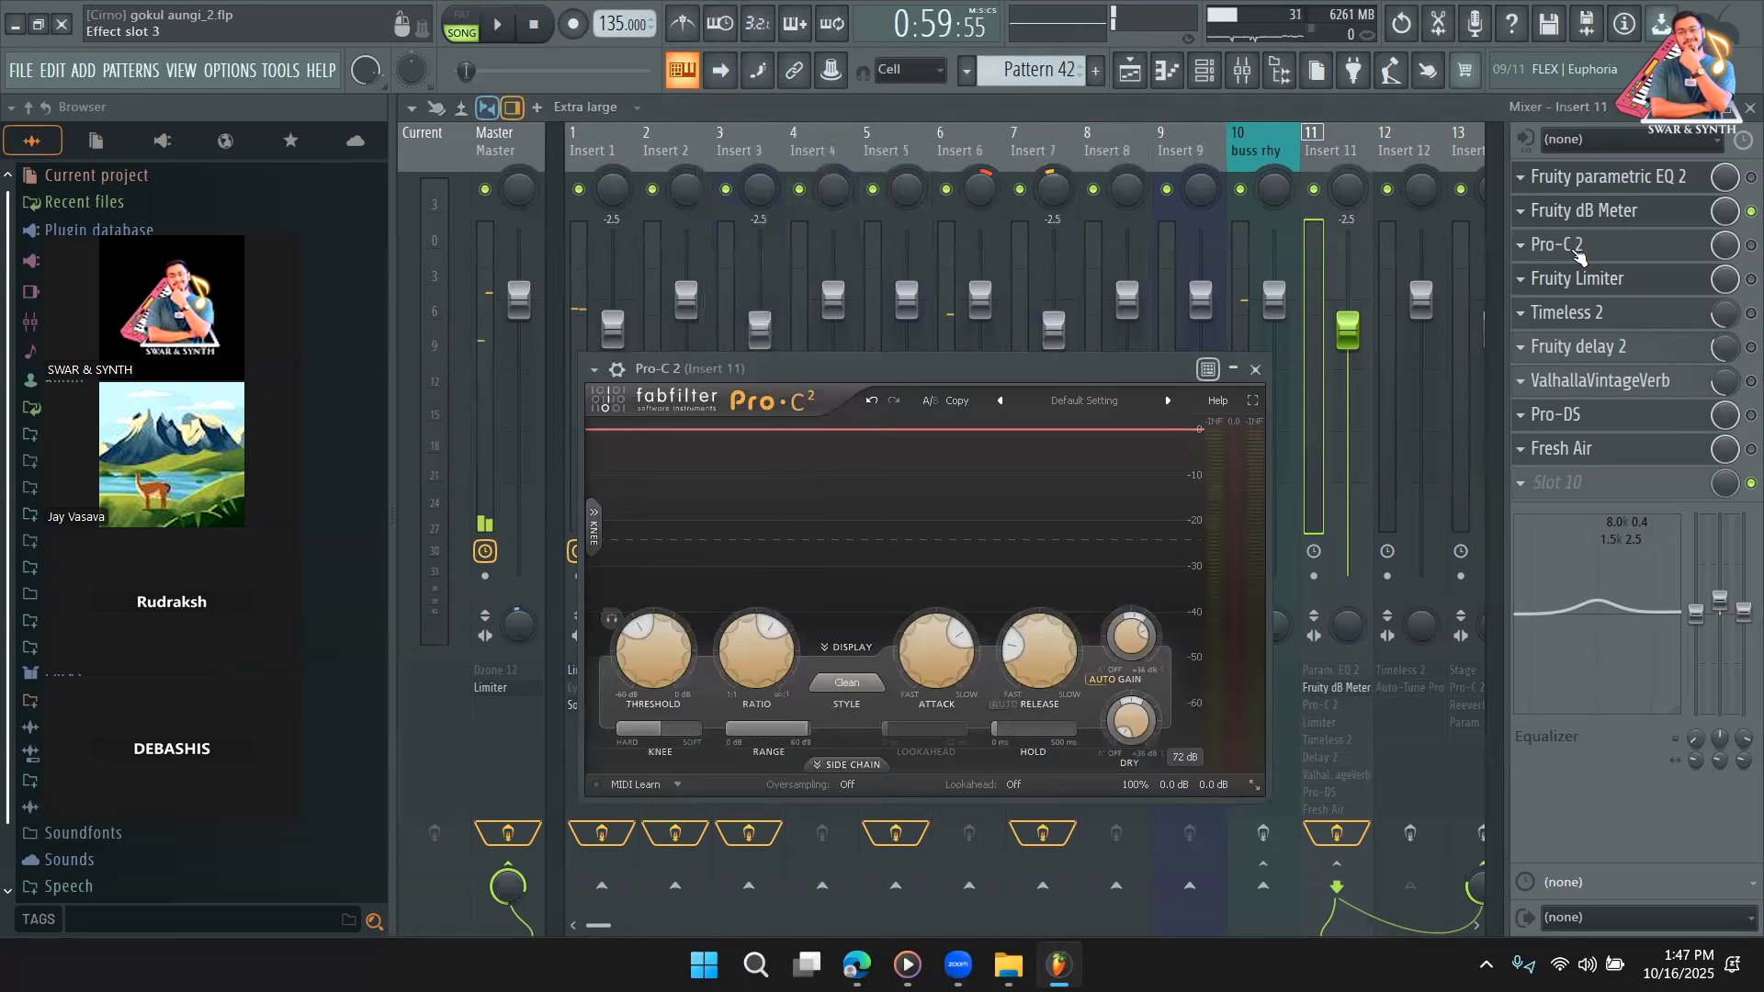
click(1576, 251)
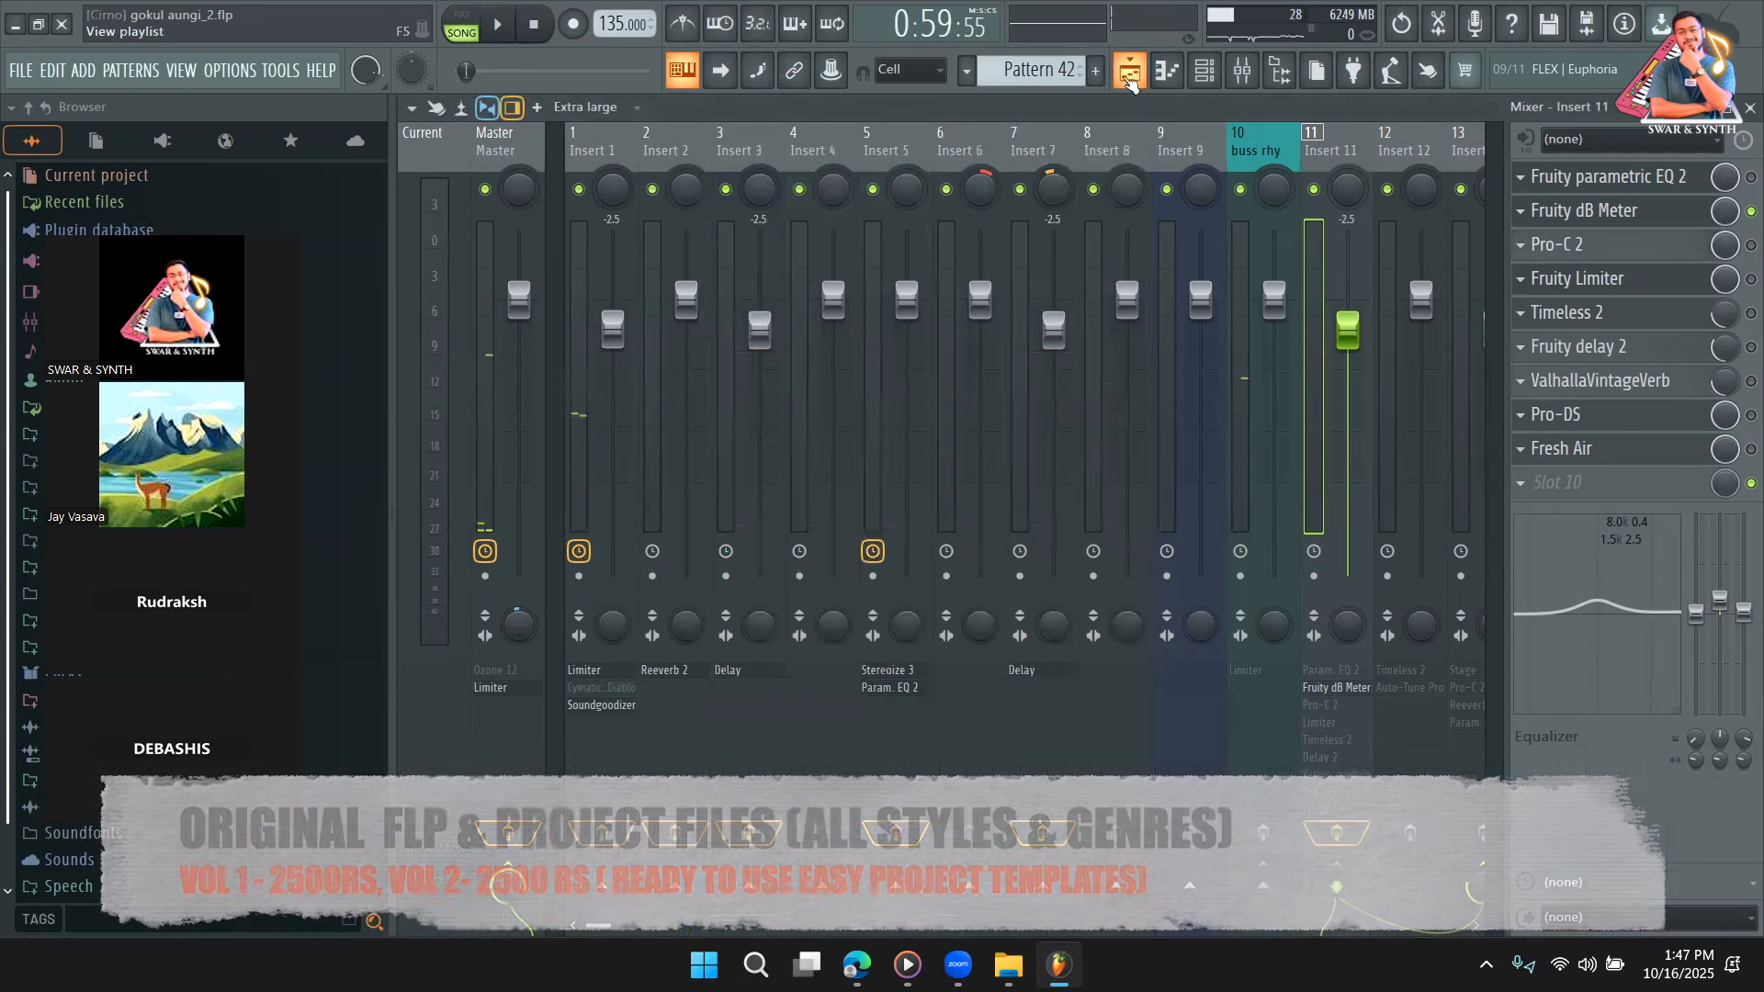
Rename playlist Track 4 as "A HIGH RELASE SHORT".
click(1130, 71)
right_click(615, 402)
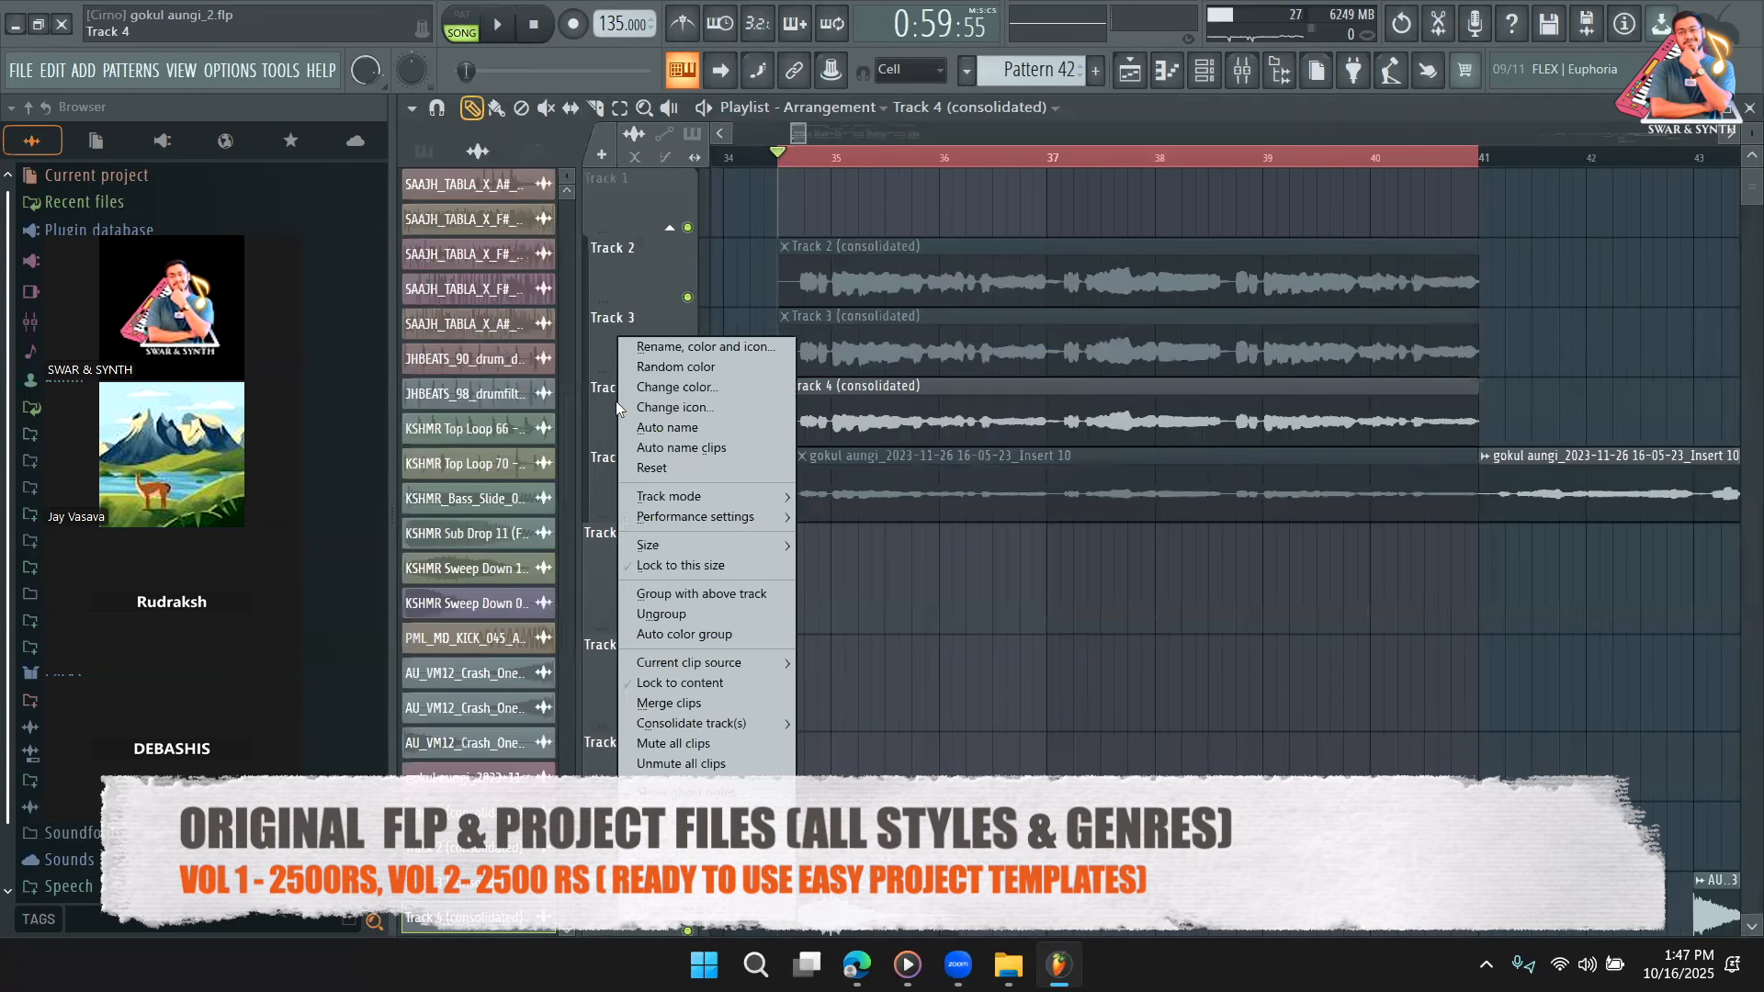
click(669, 349)
text(A HIGH RELASE SHORT)
key(Return)
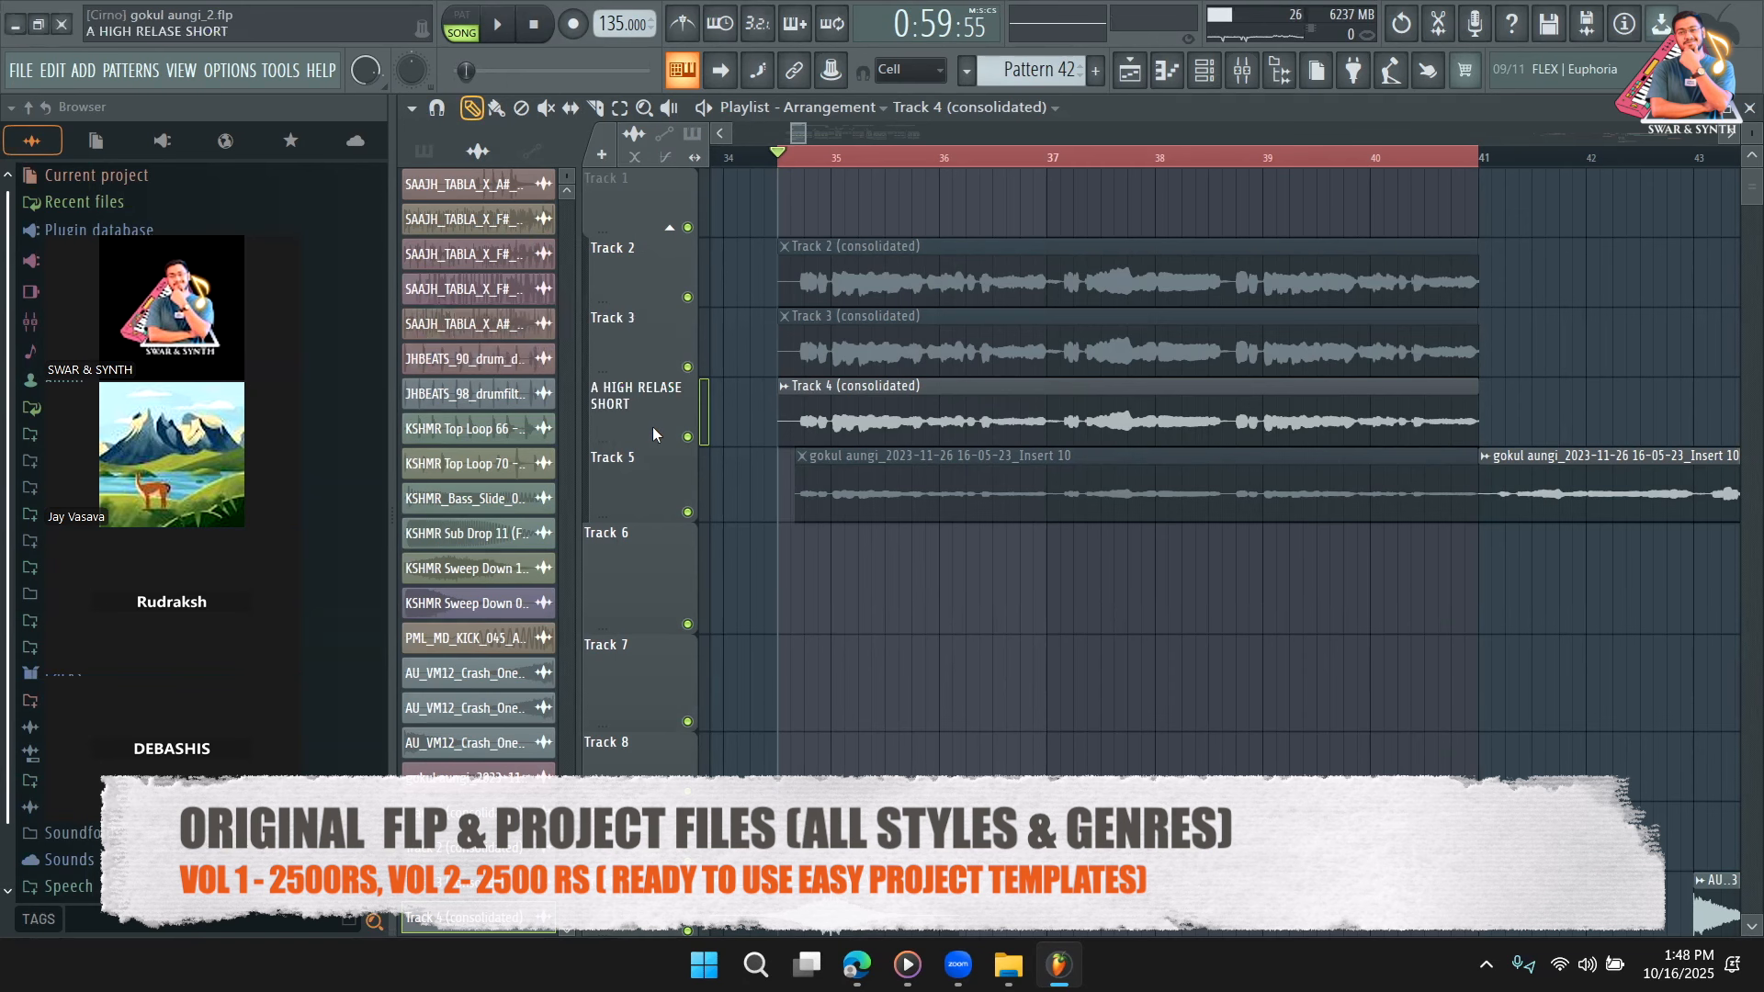
Unmute only the Track 3 consolidated clip and play it back within the song selection.
click(848, 350)
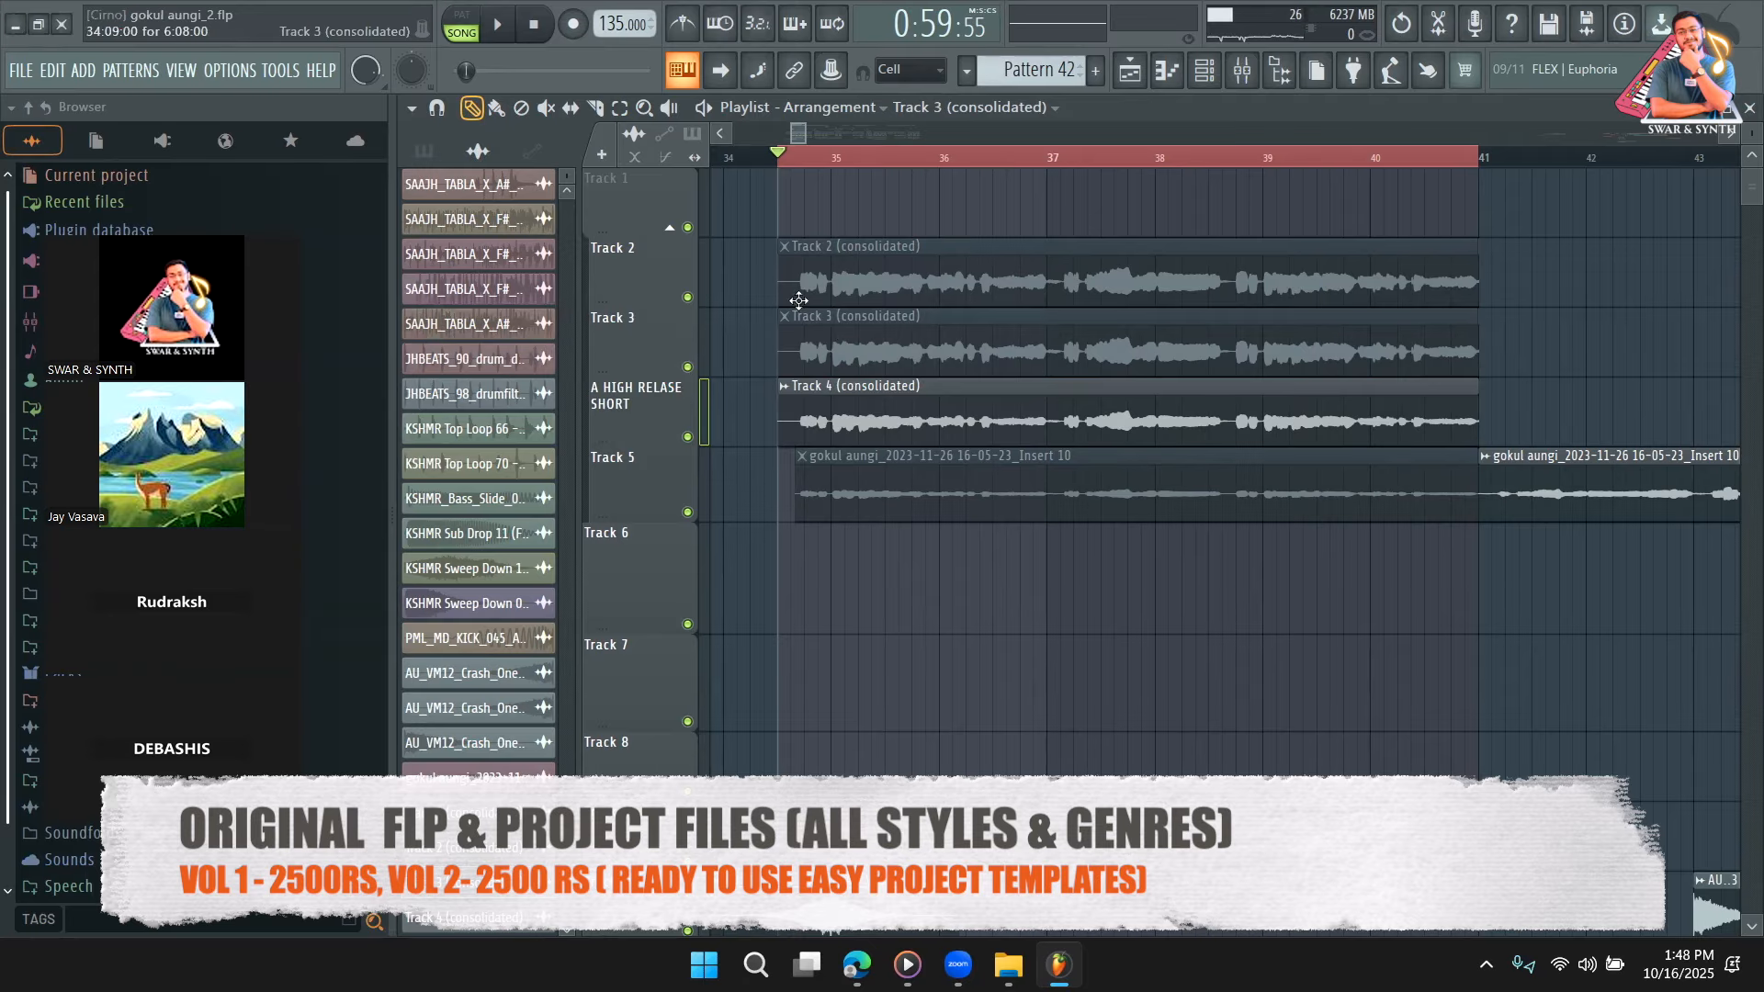
click(544, 110)
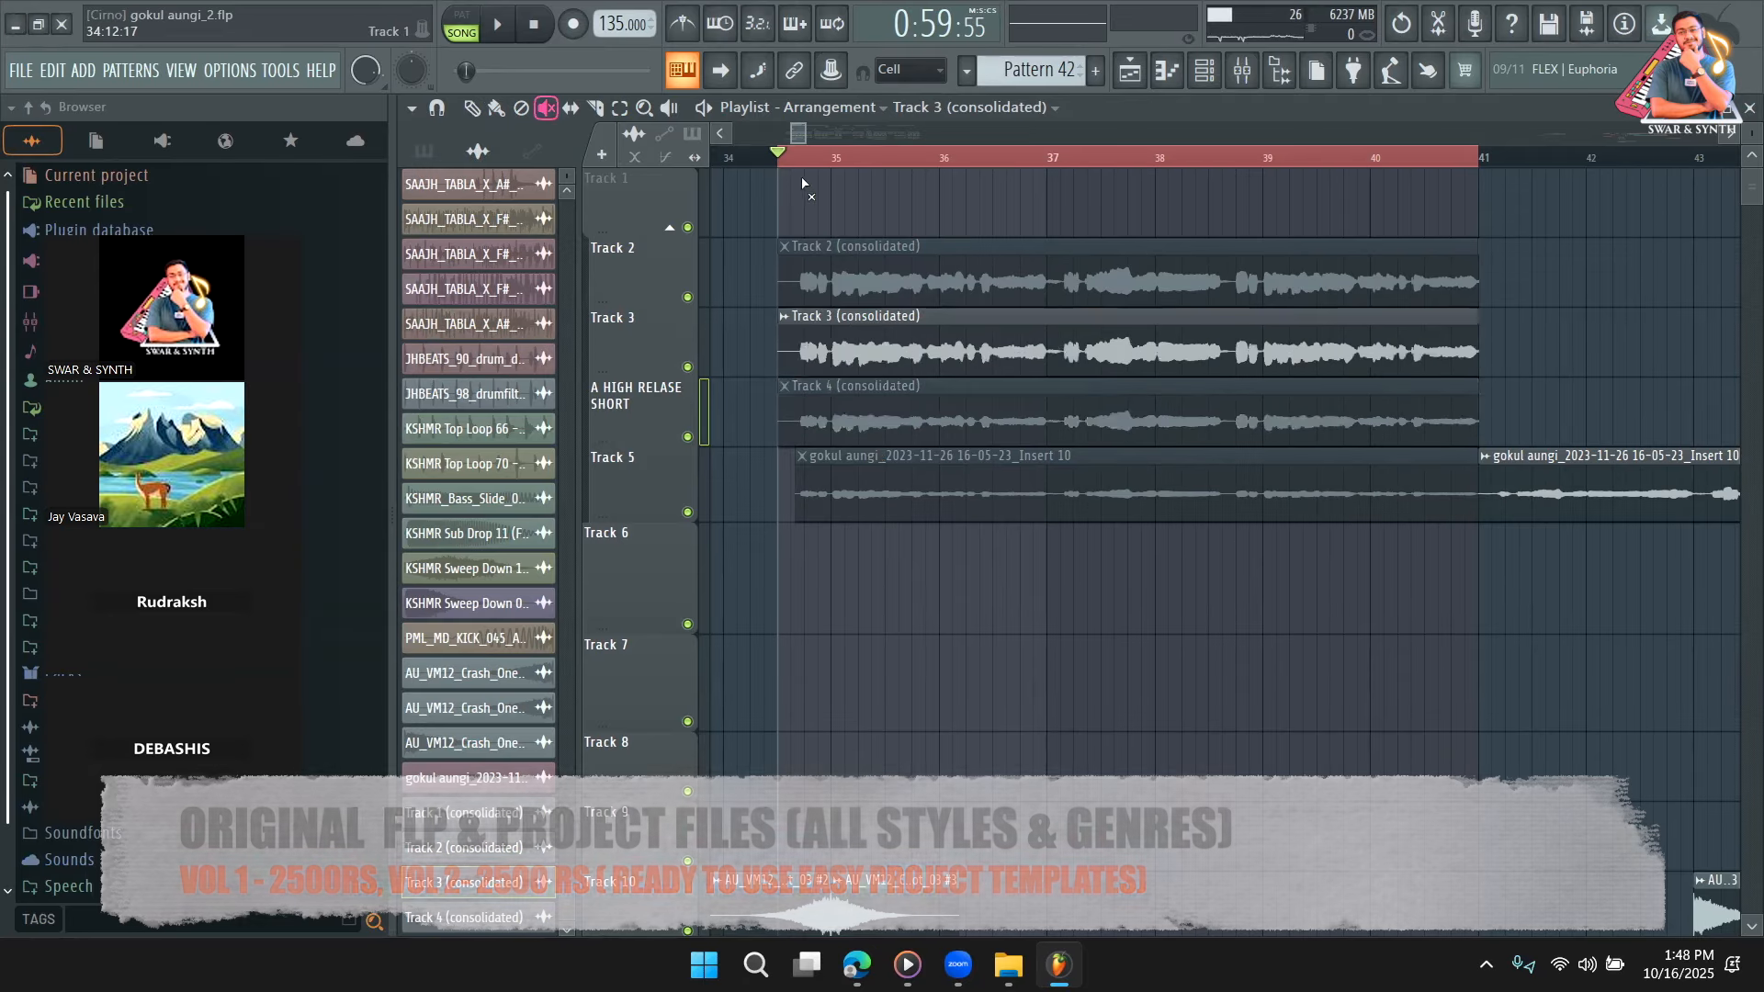
key(space)
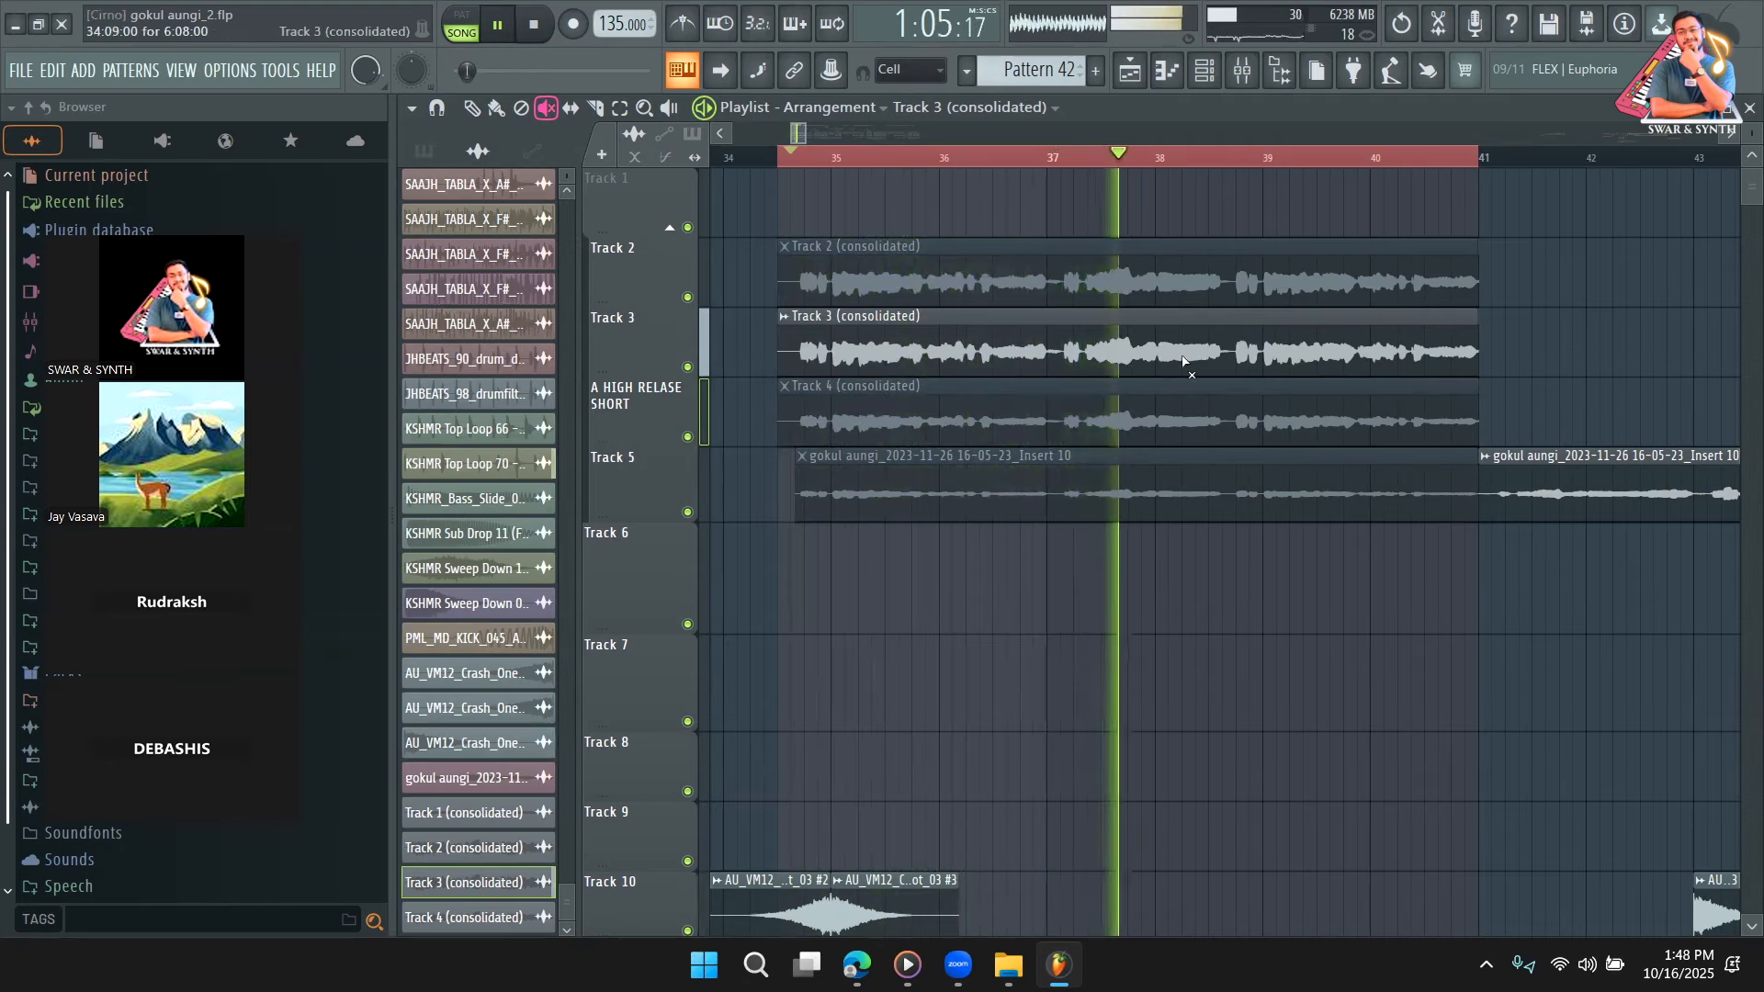
key(space)
Compare the Track 2 and Track 3 consolidated clips by ear, playing each one alone with the other muted.
click(1087, 319)
click(972, 269)
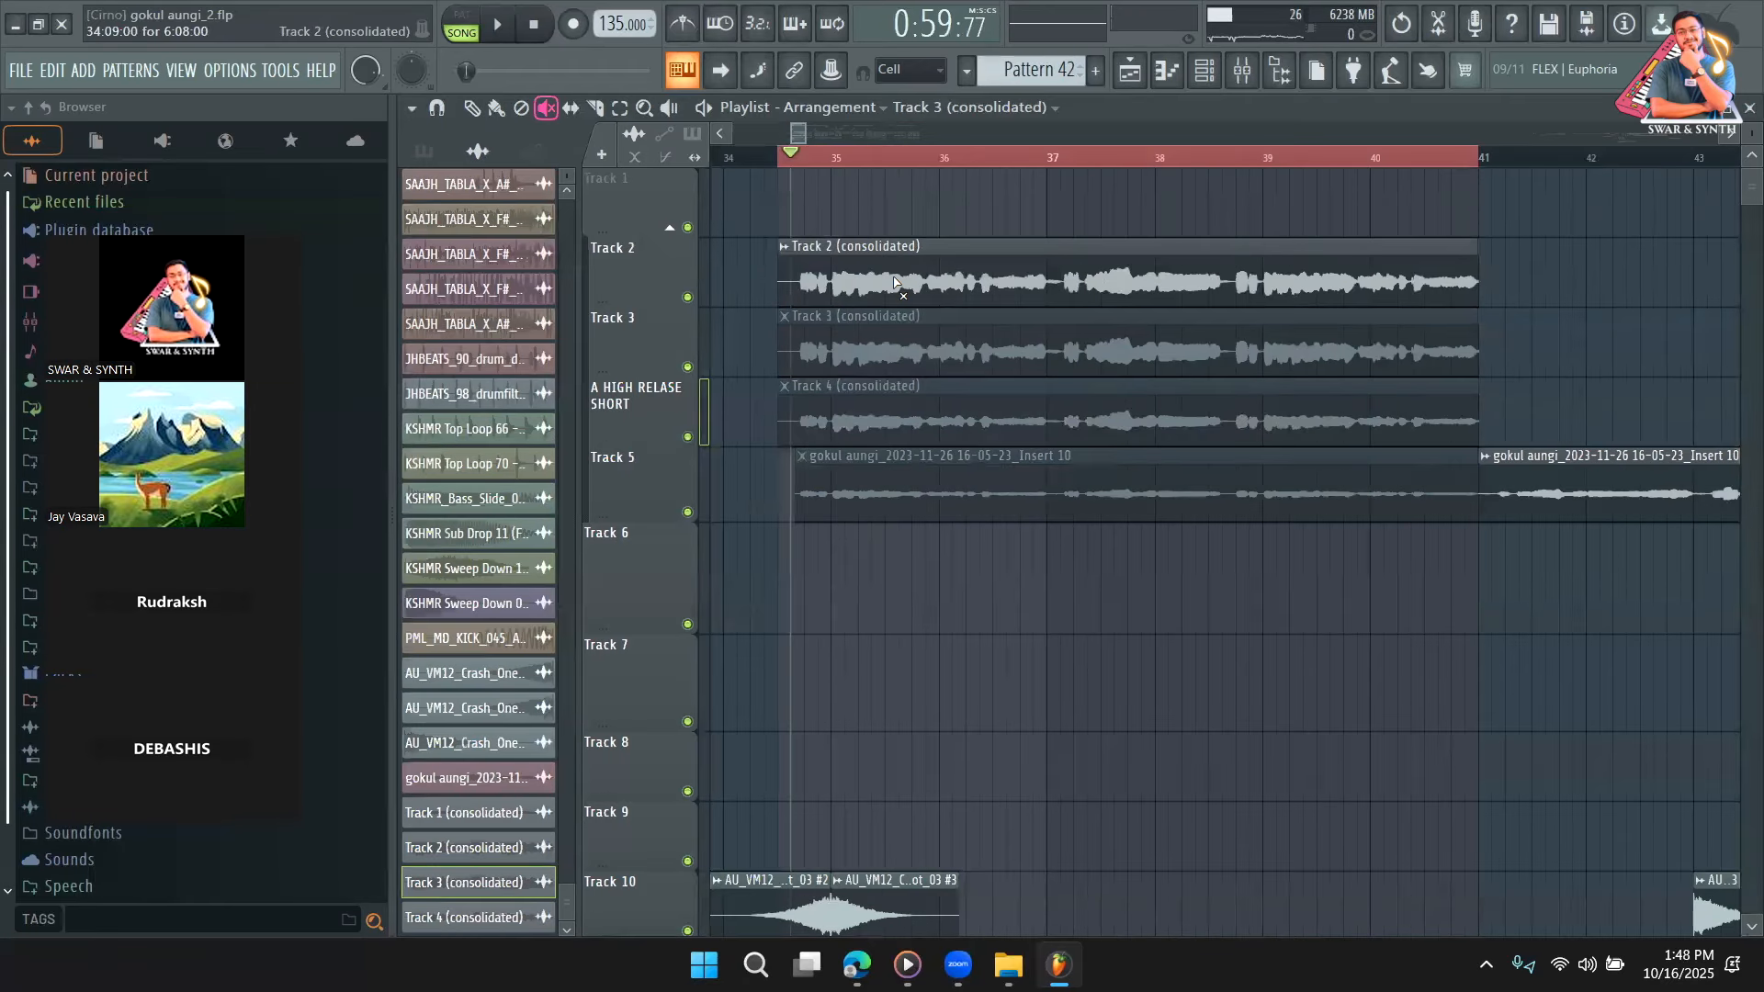
key(space)
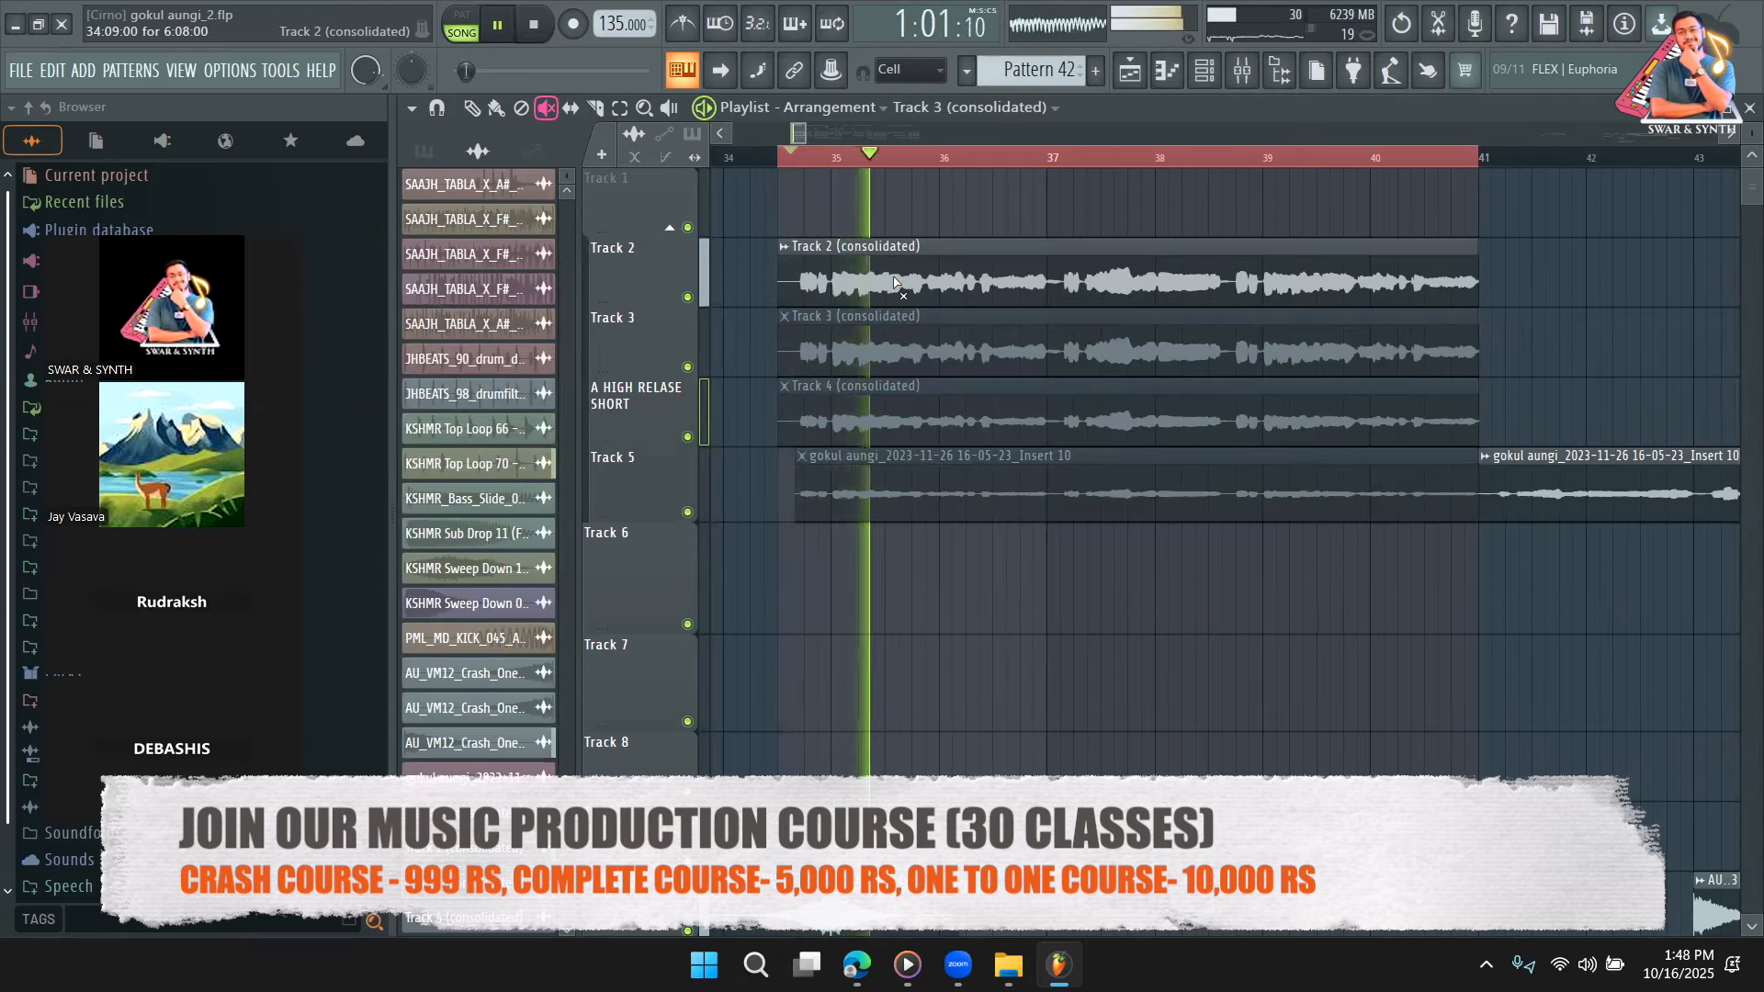
key(space)
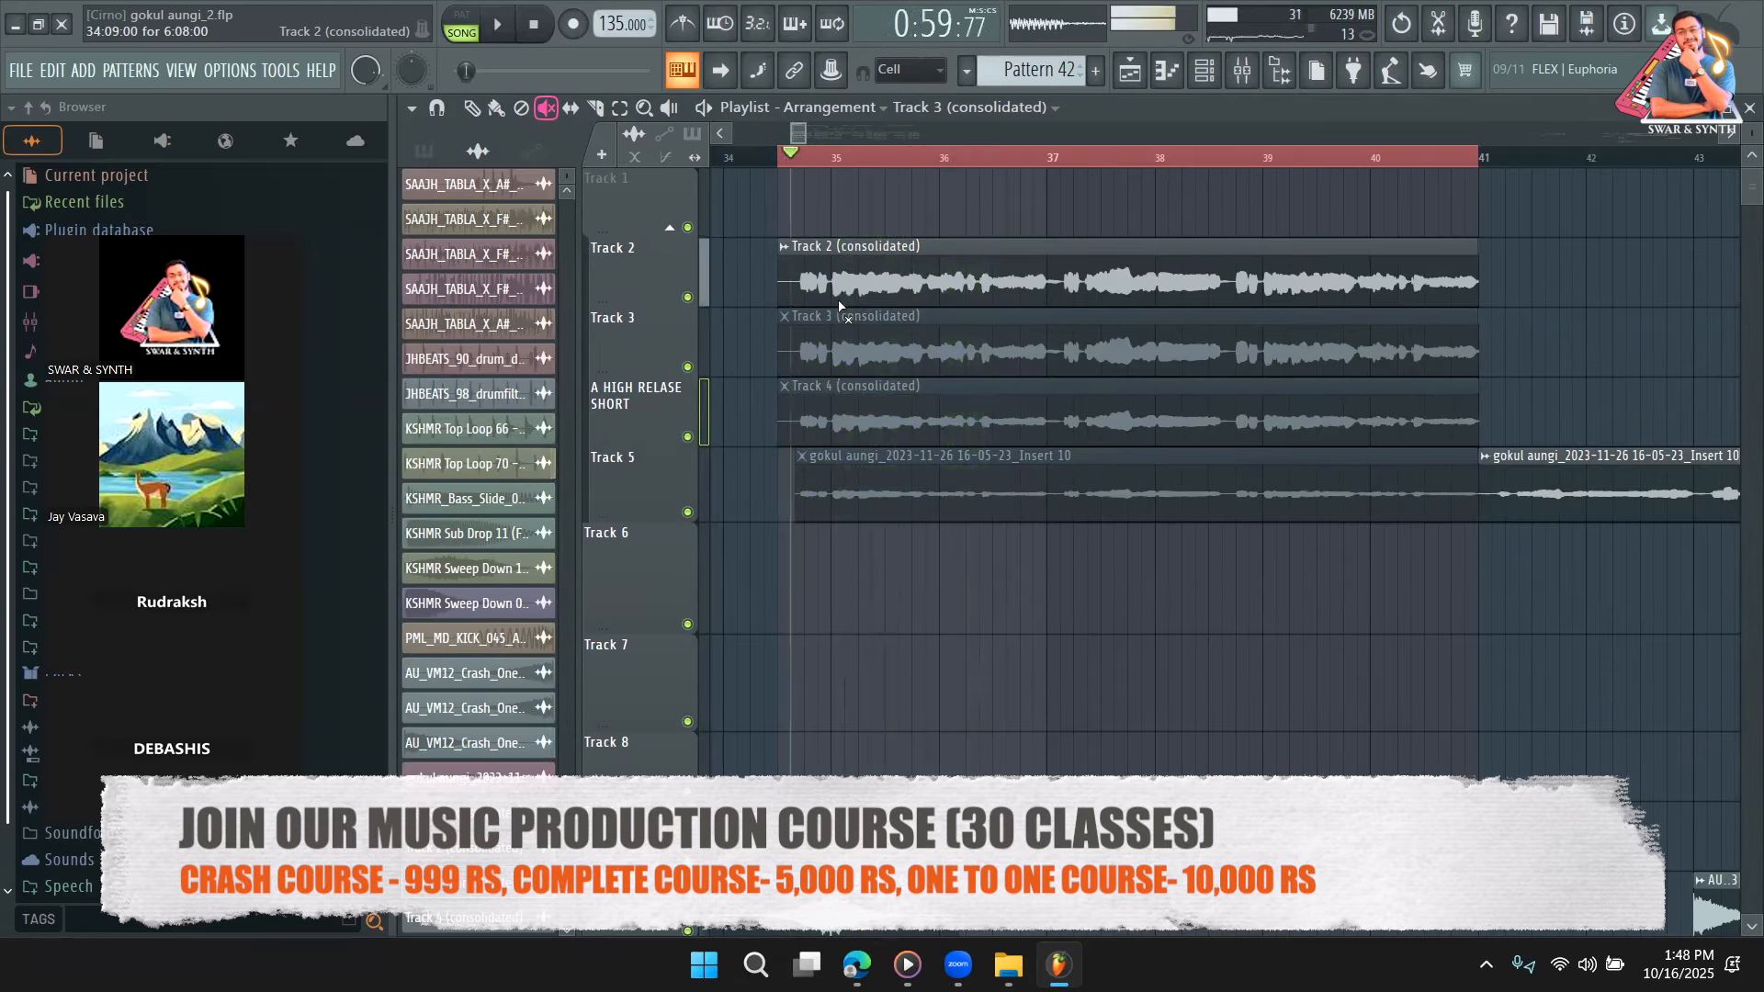
click(839, 312)
key(space)
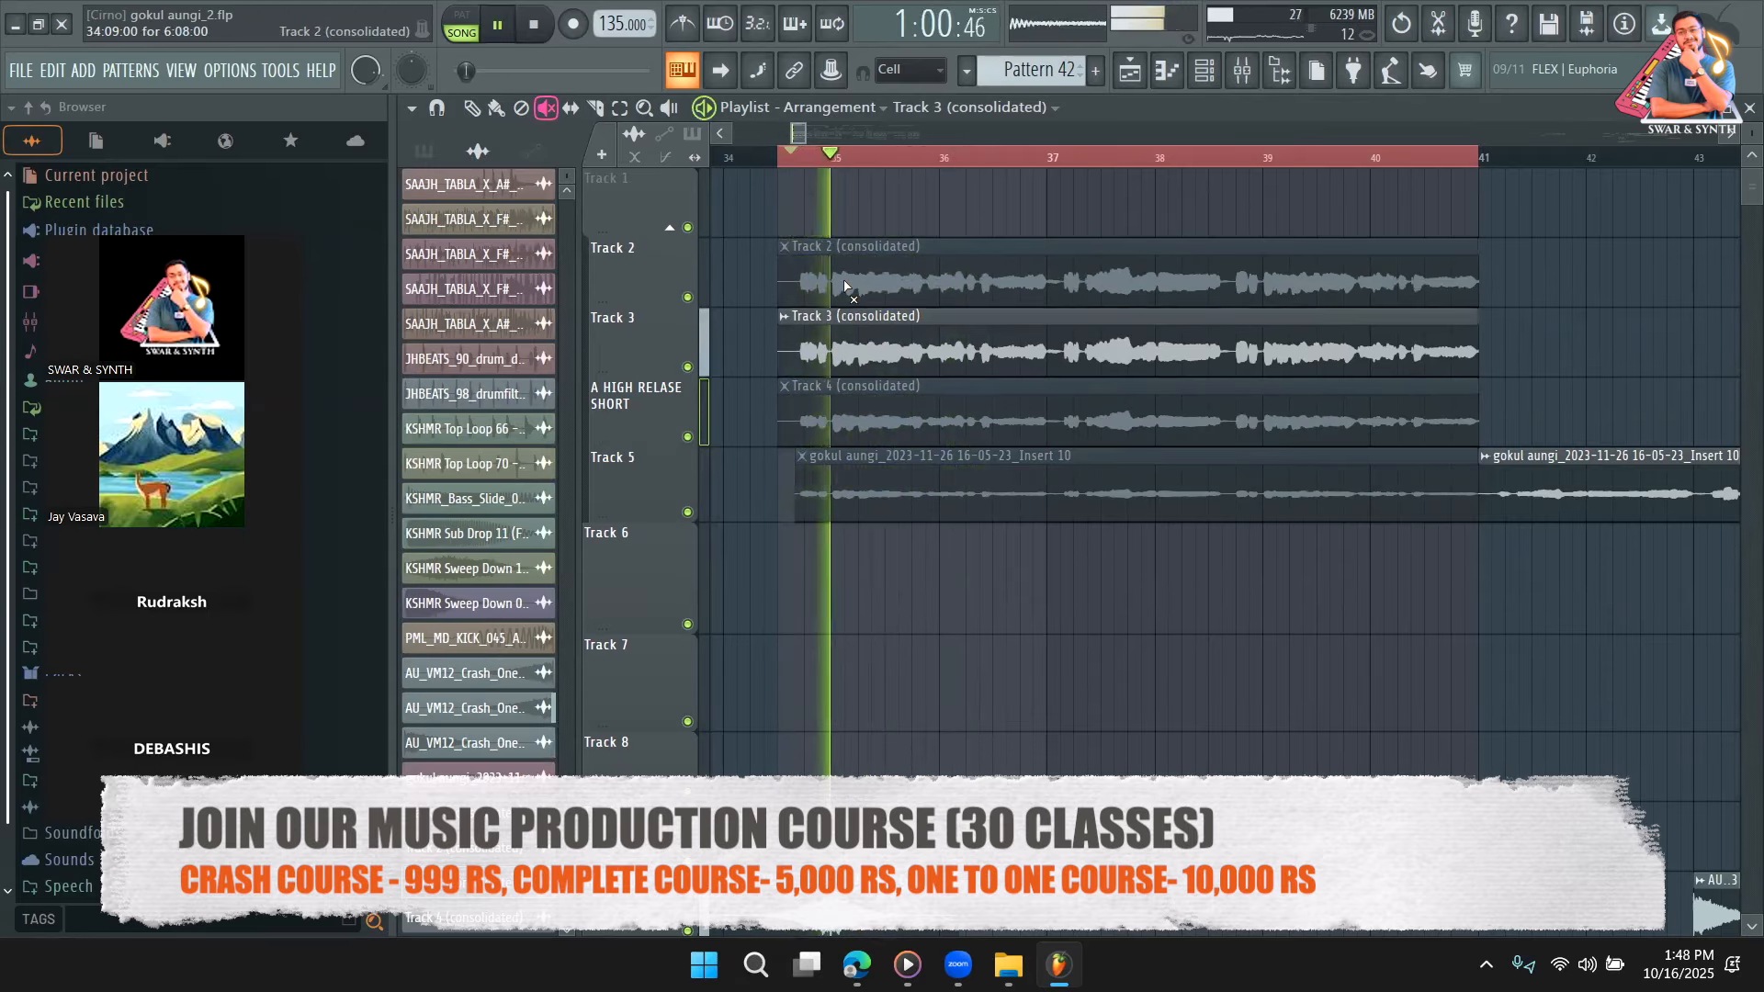
key(space)
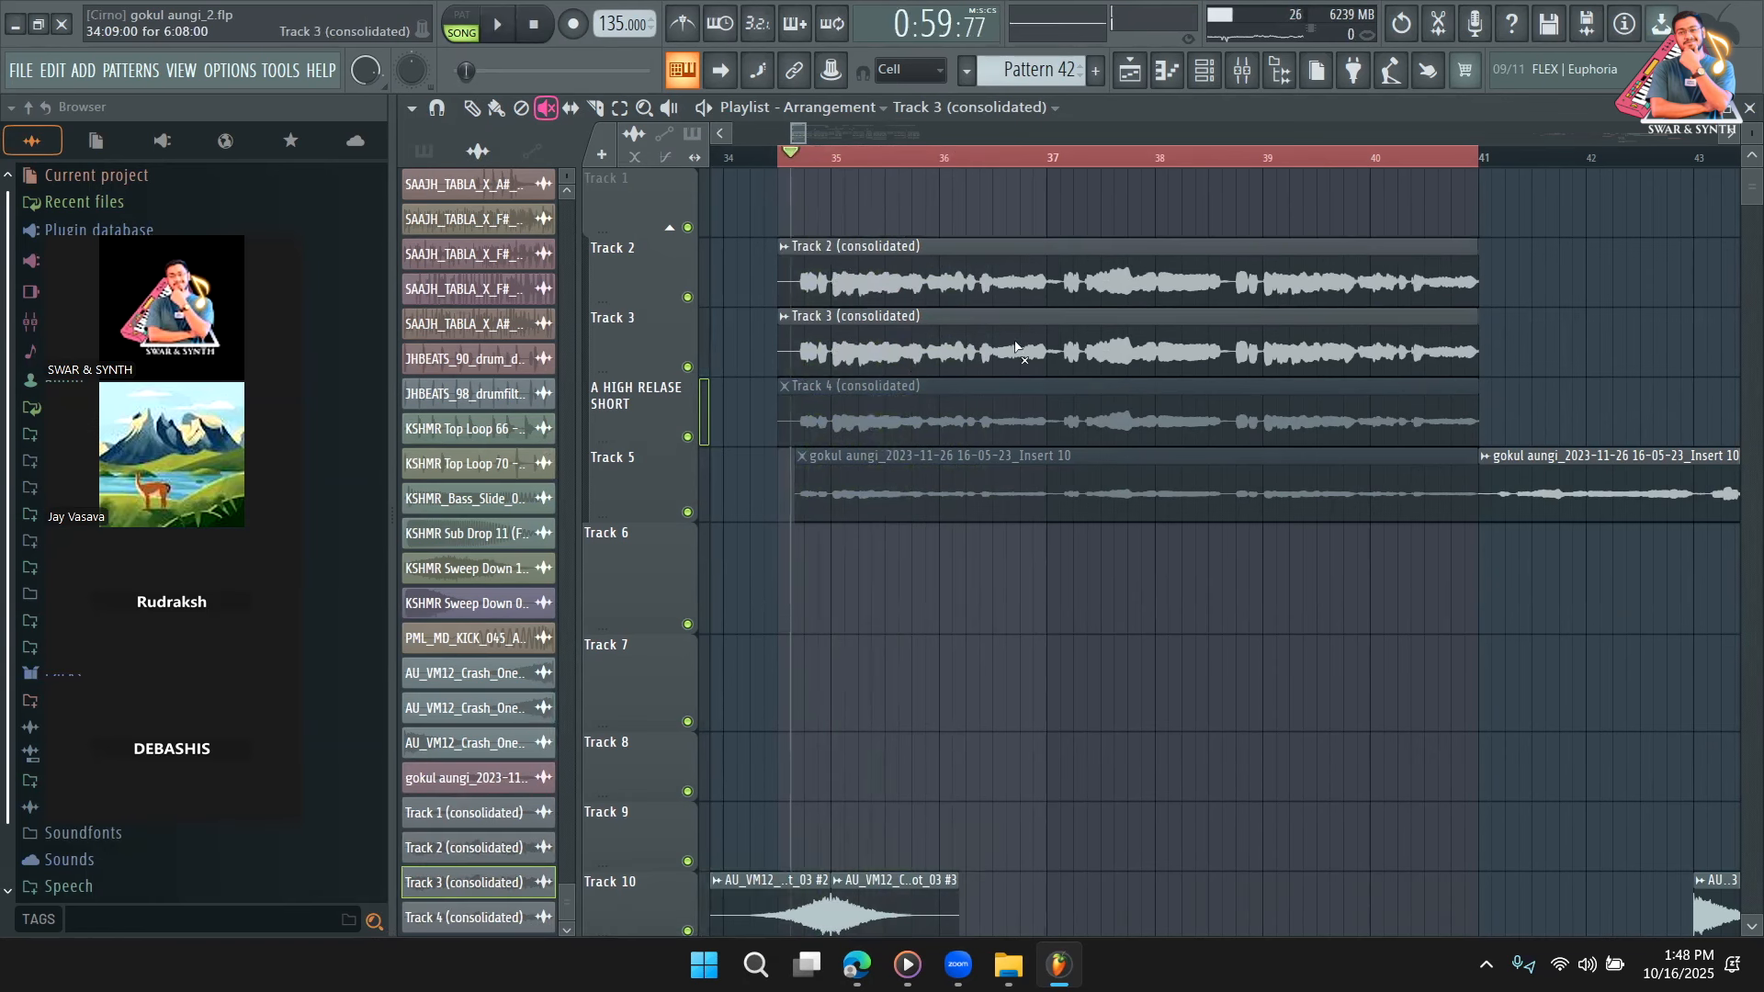
Leave only the Track 4 consolidated clip unmuted and look at Pro-C 2 on Insert 11.
drag(941, 276, 897, 423)
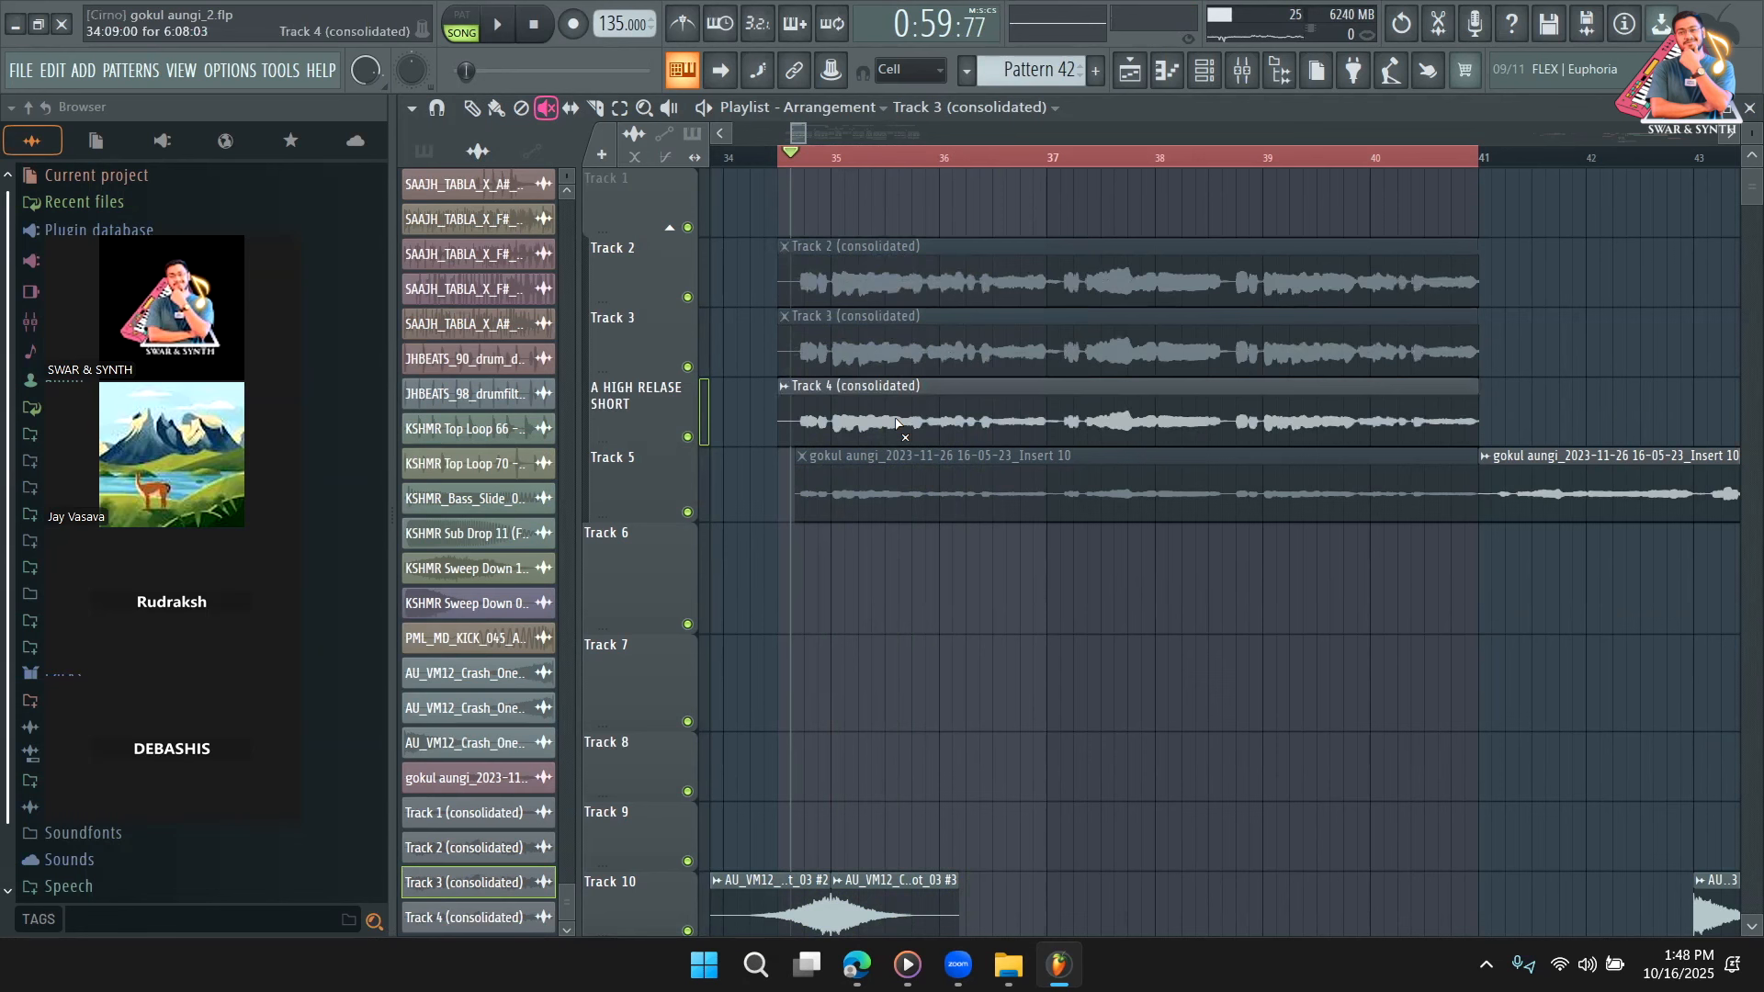
click(1242, 69)
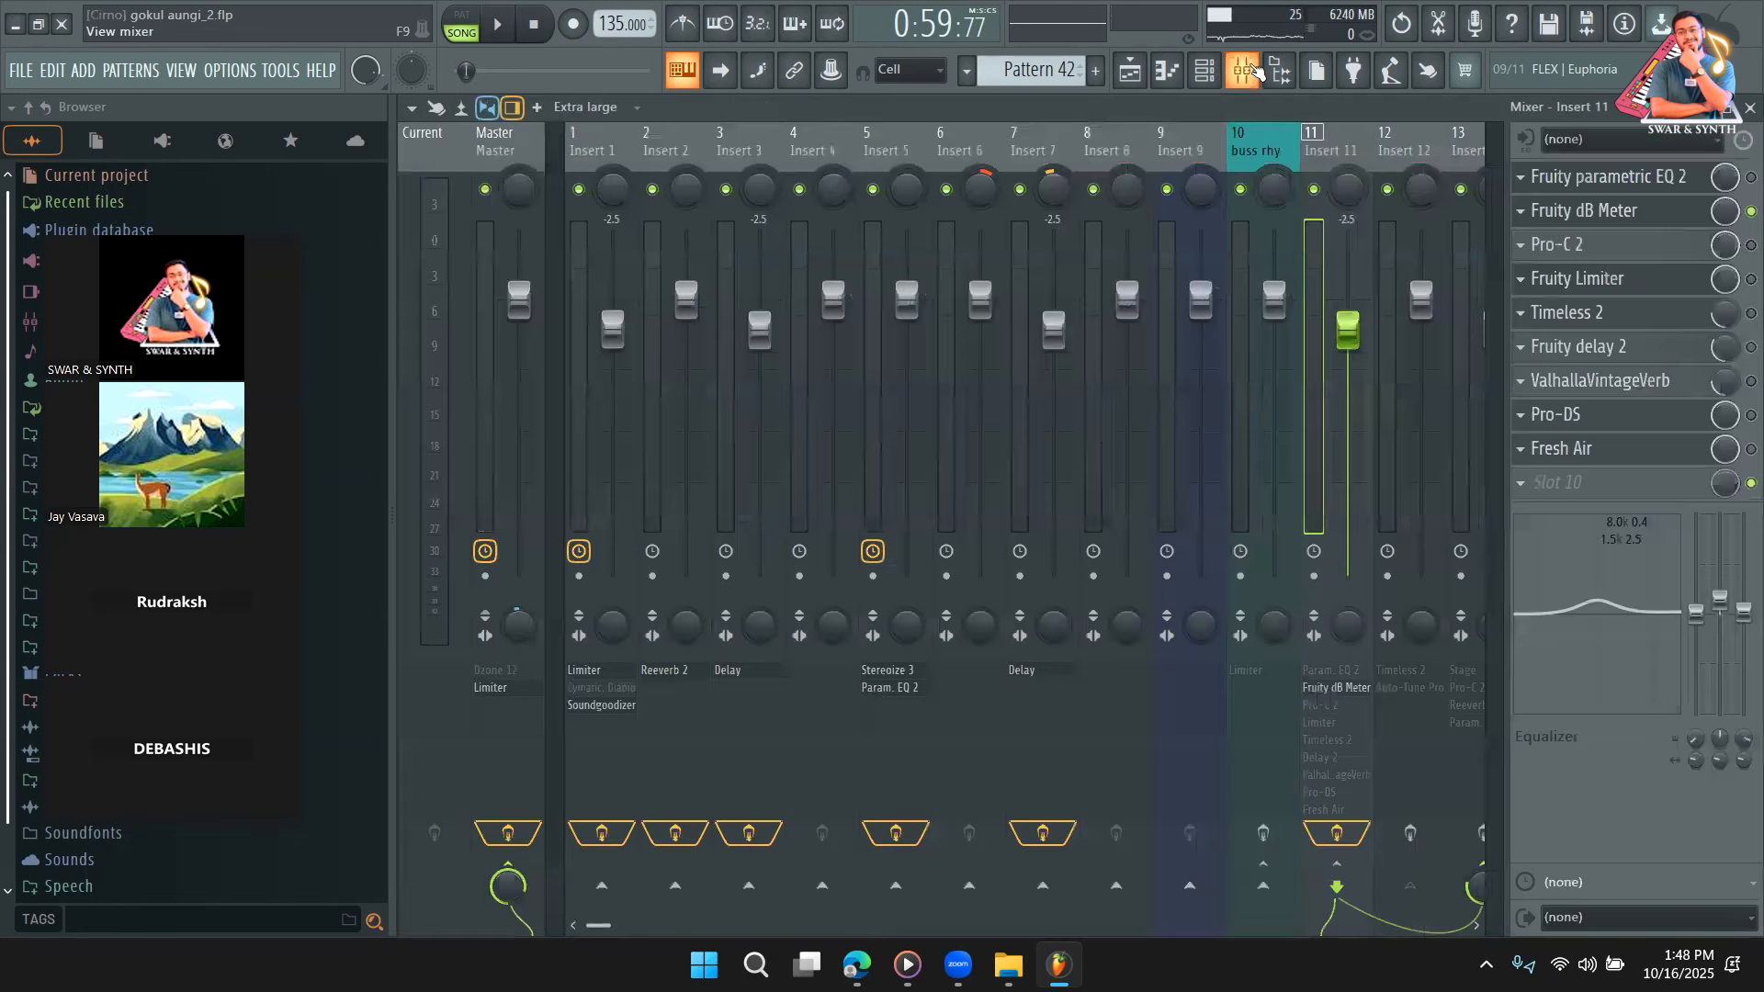
click(1624, 256)
click(1130, 70)
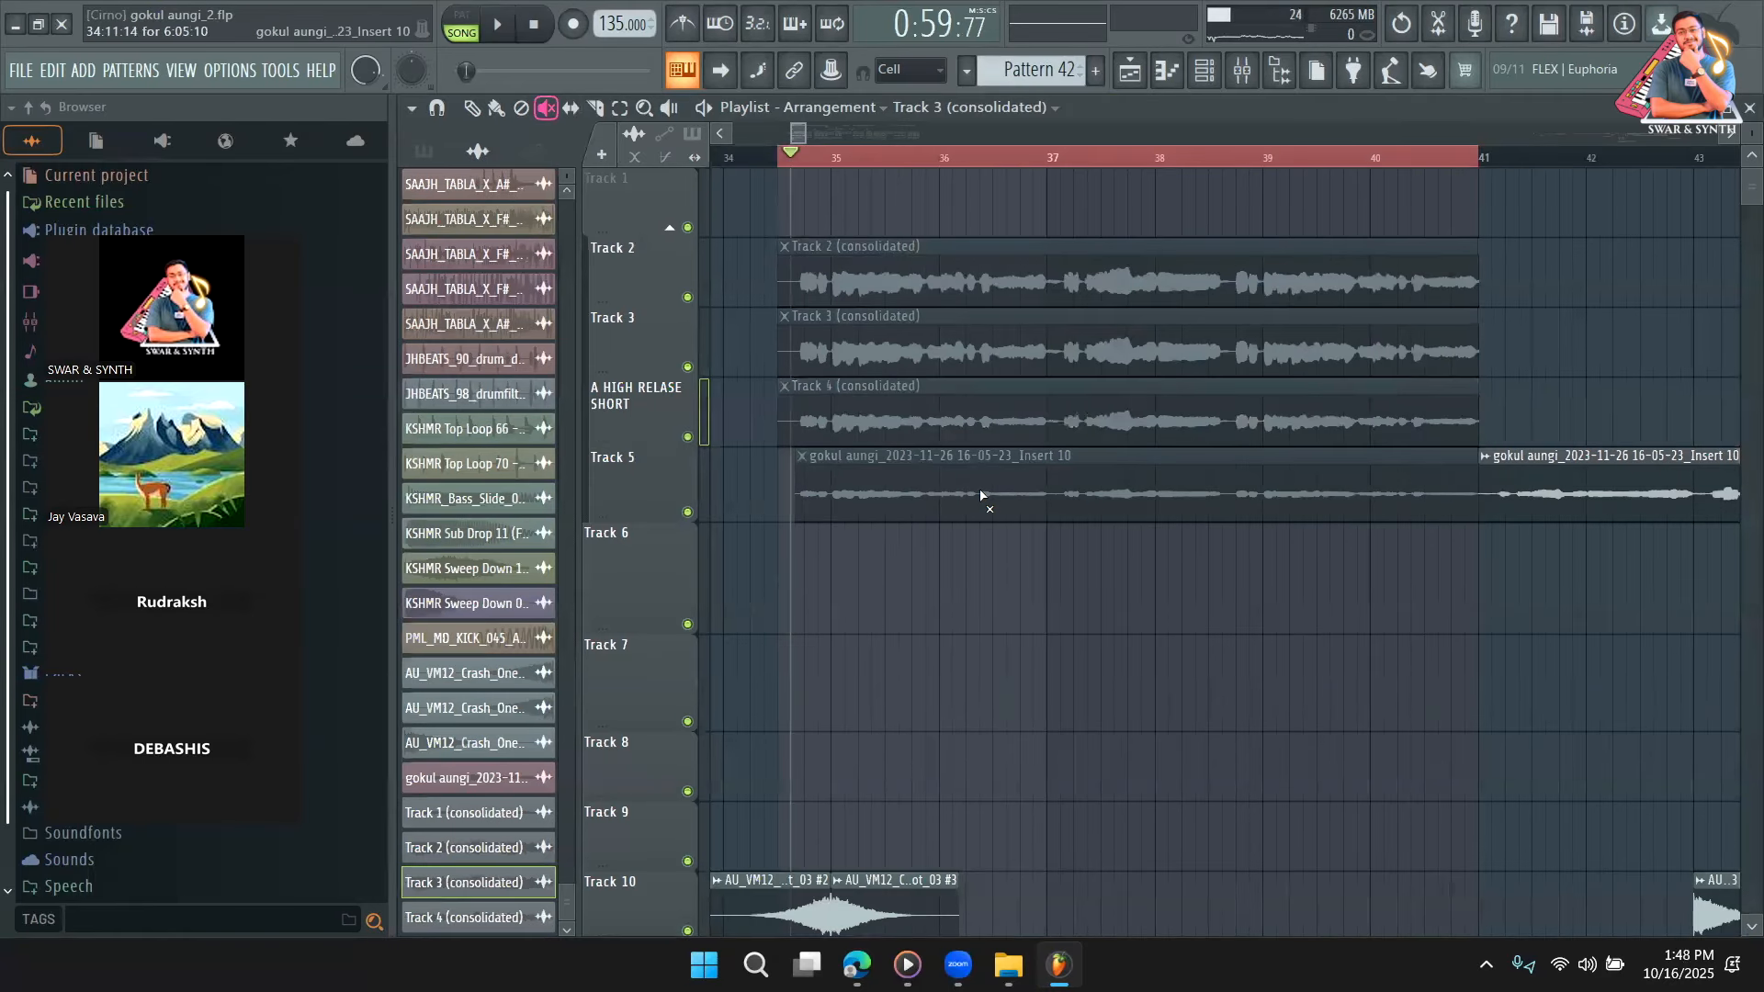
Play the "A HIGH RELASE SHORT" clip and the Track 3 clip one after the other to compare their compression.
key(space)
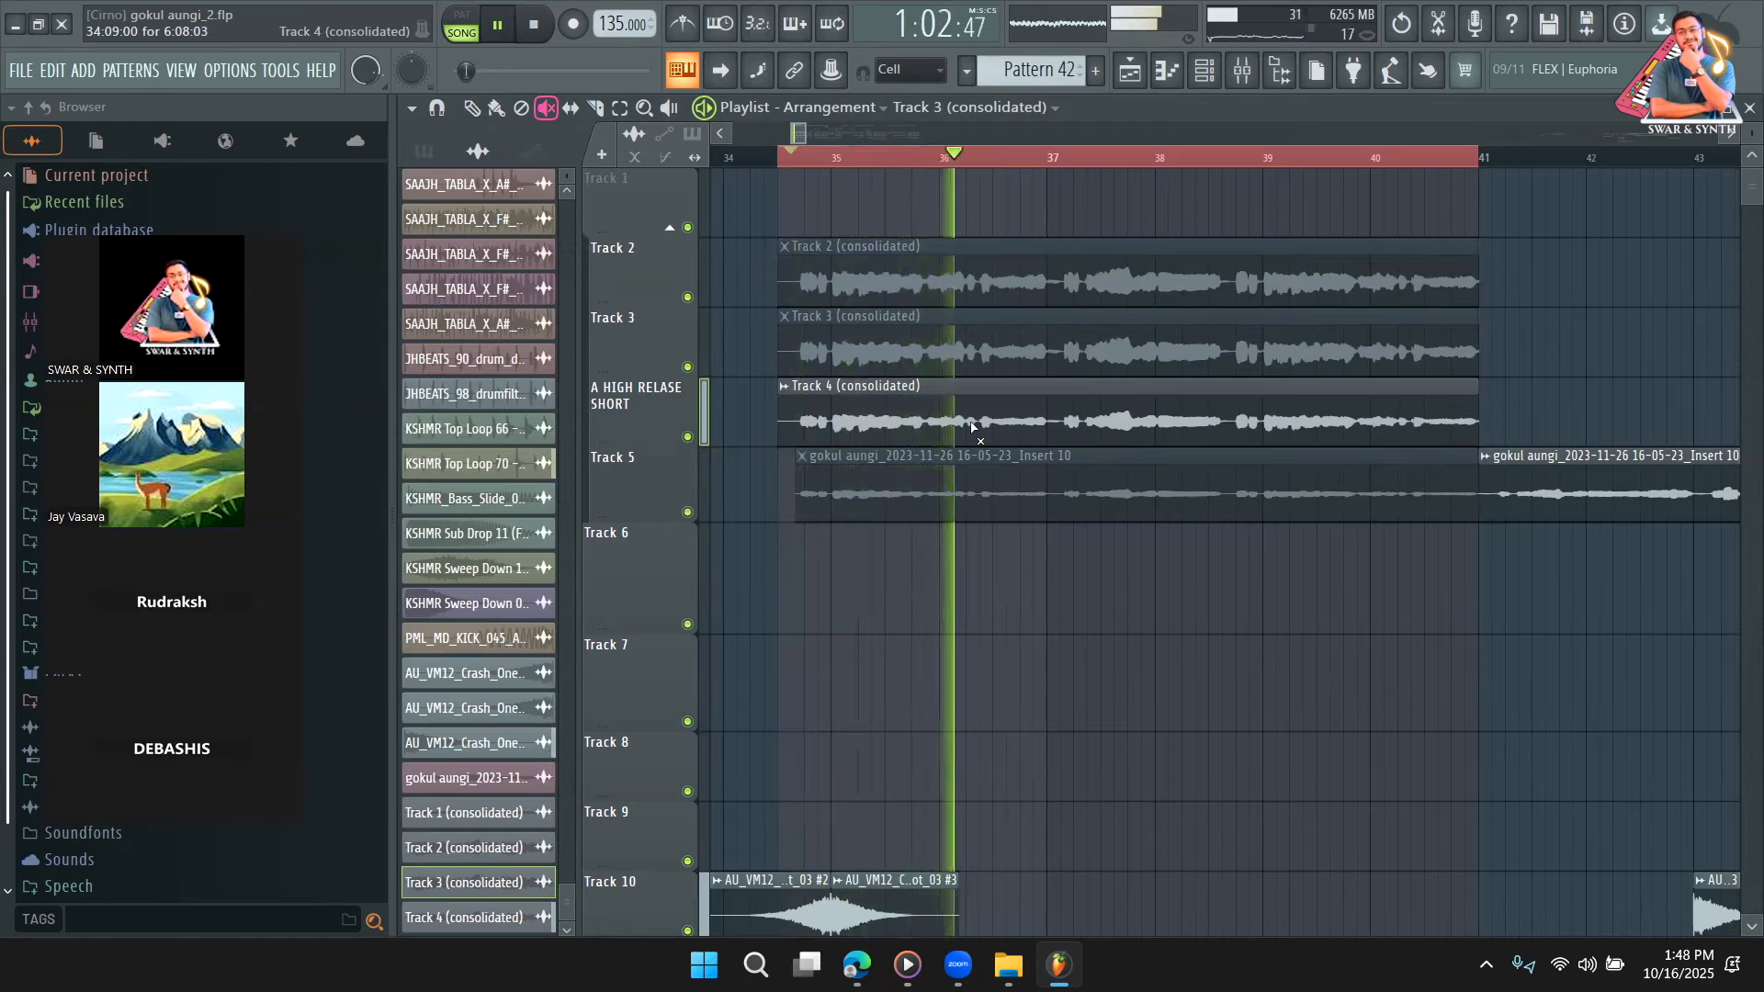
key(space)
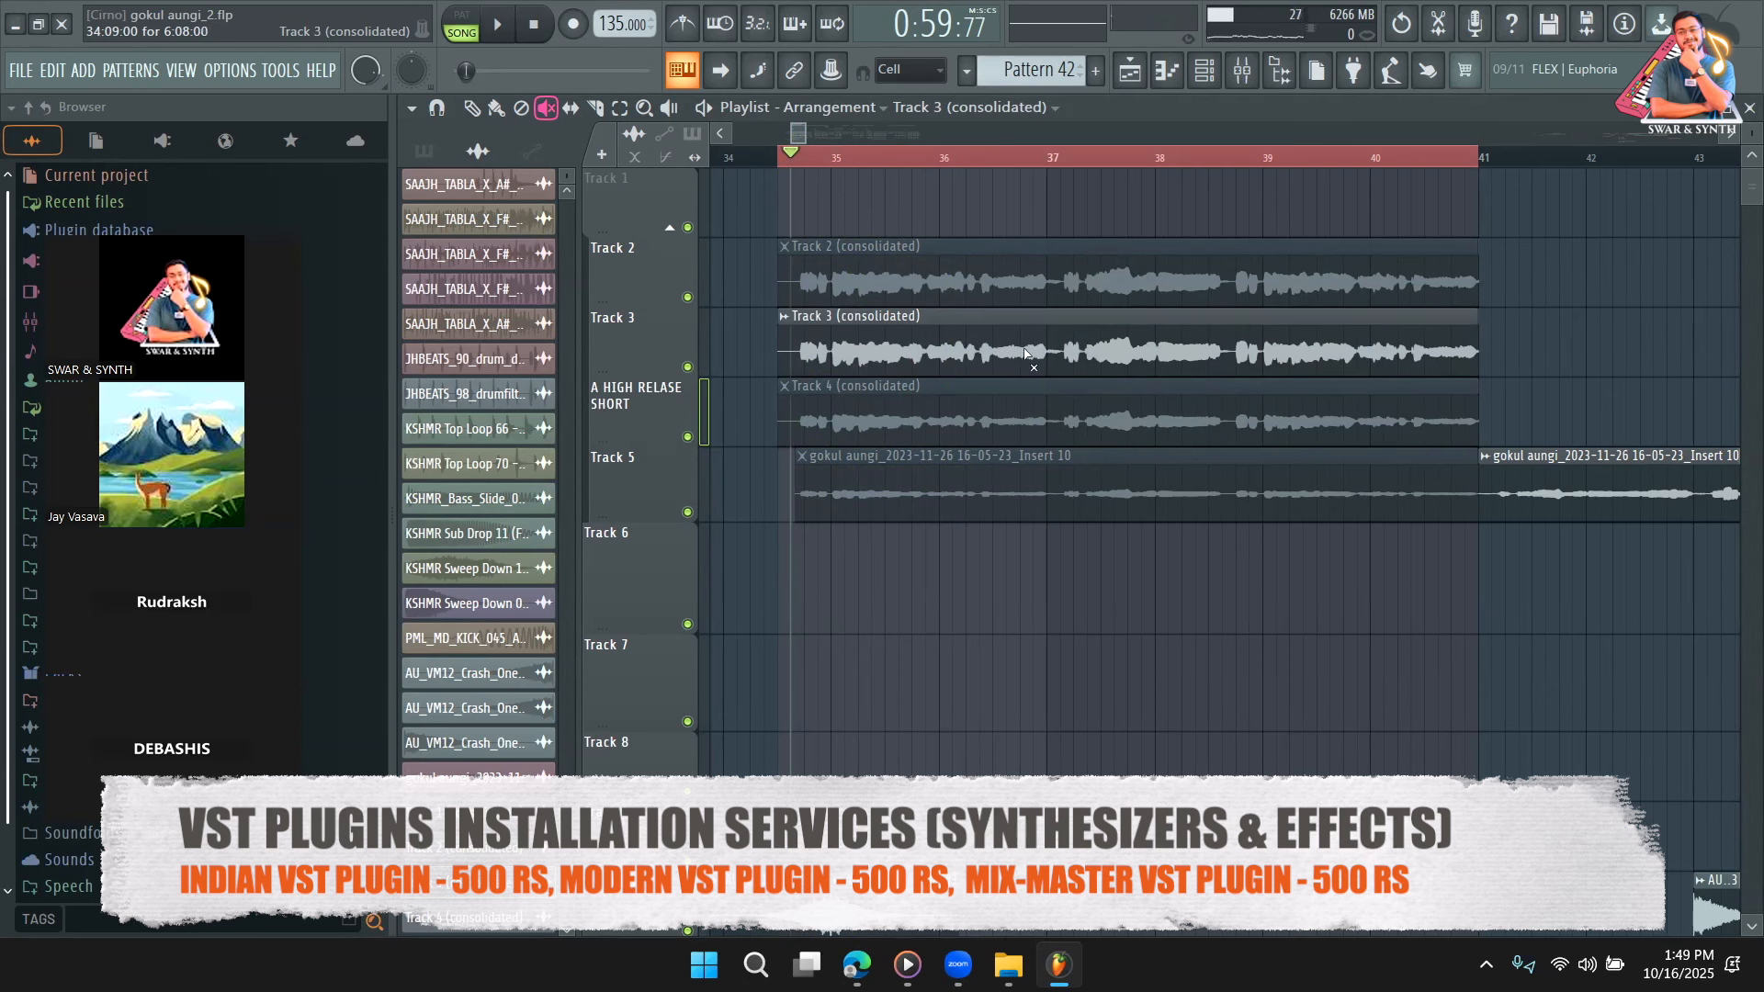
key(space)
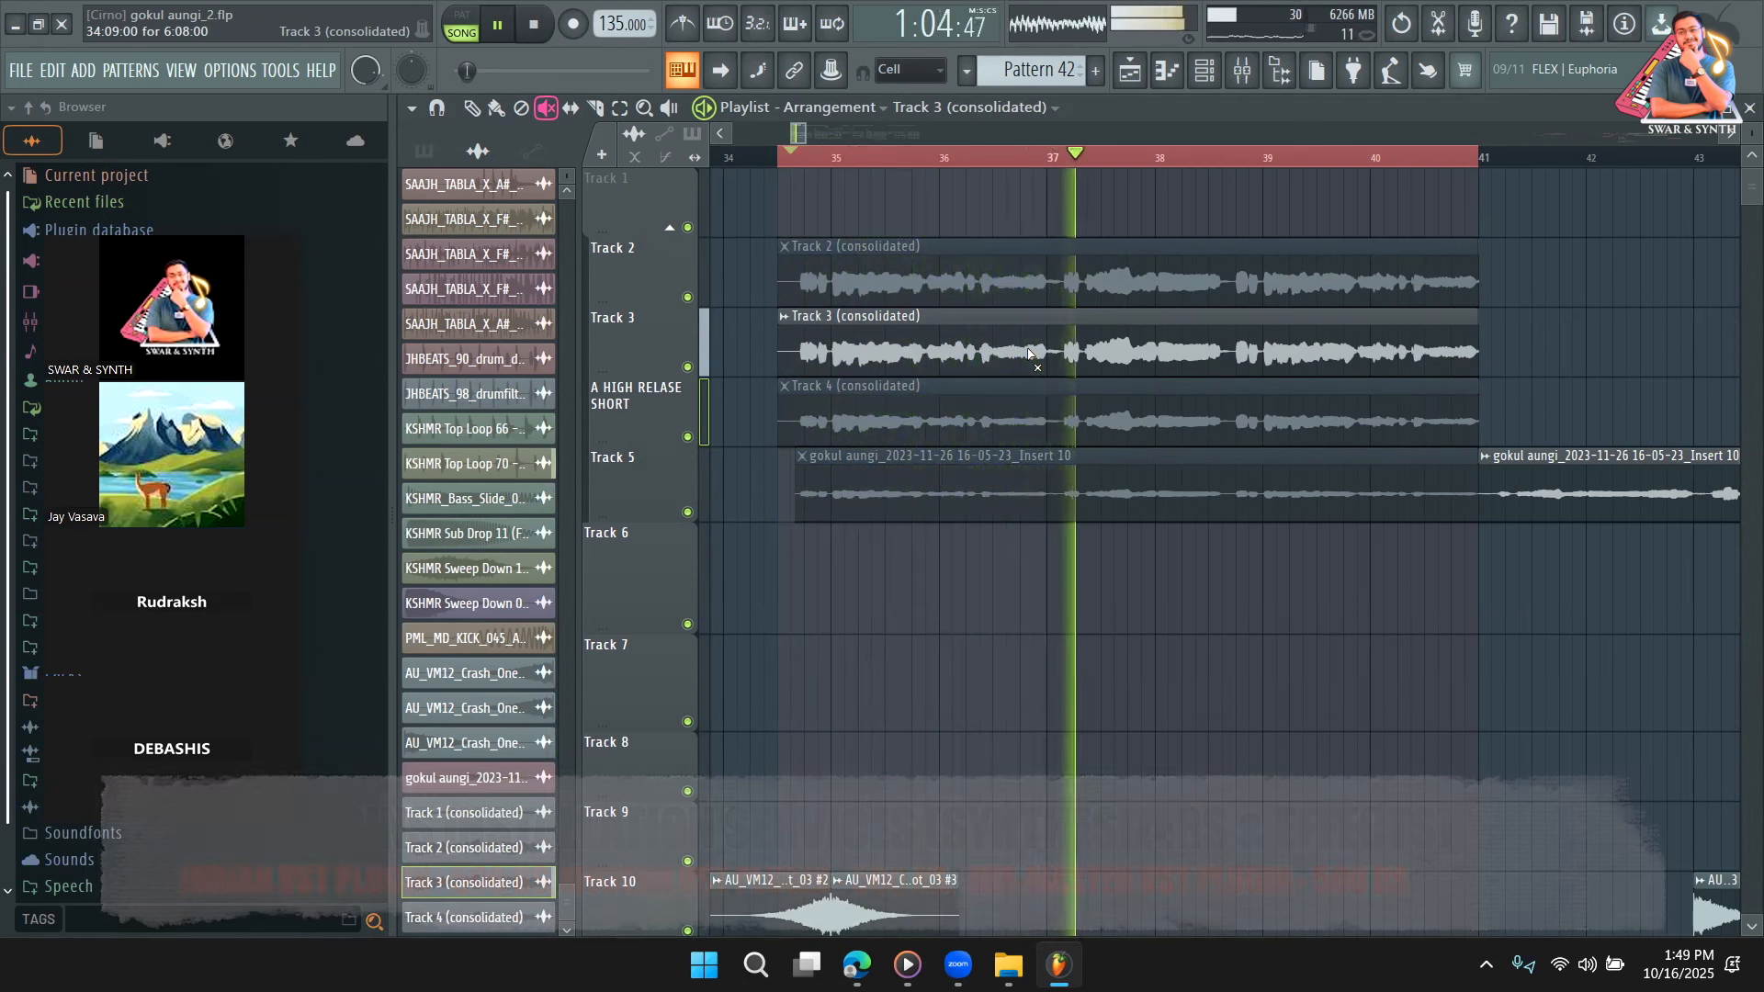
key(space)
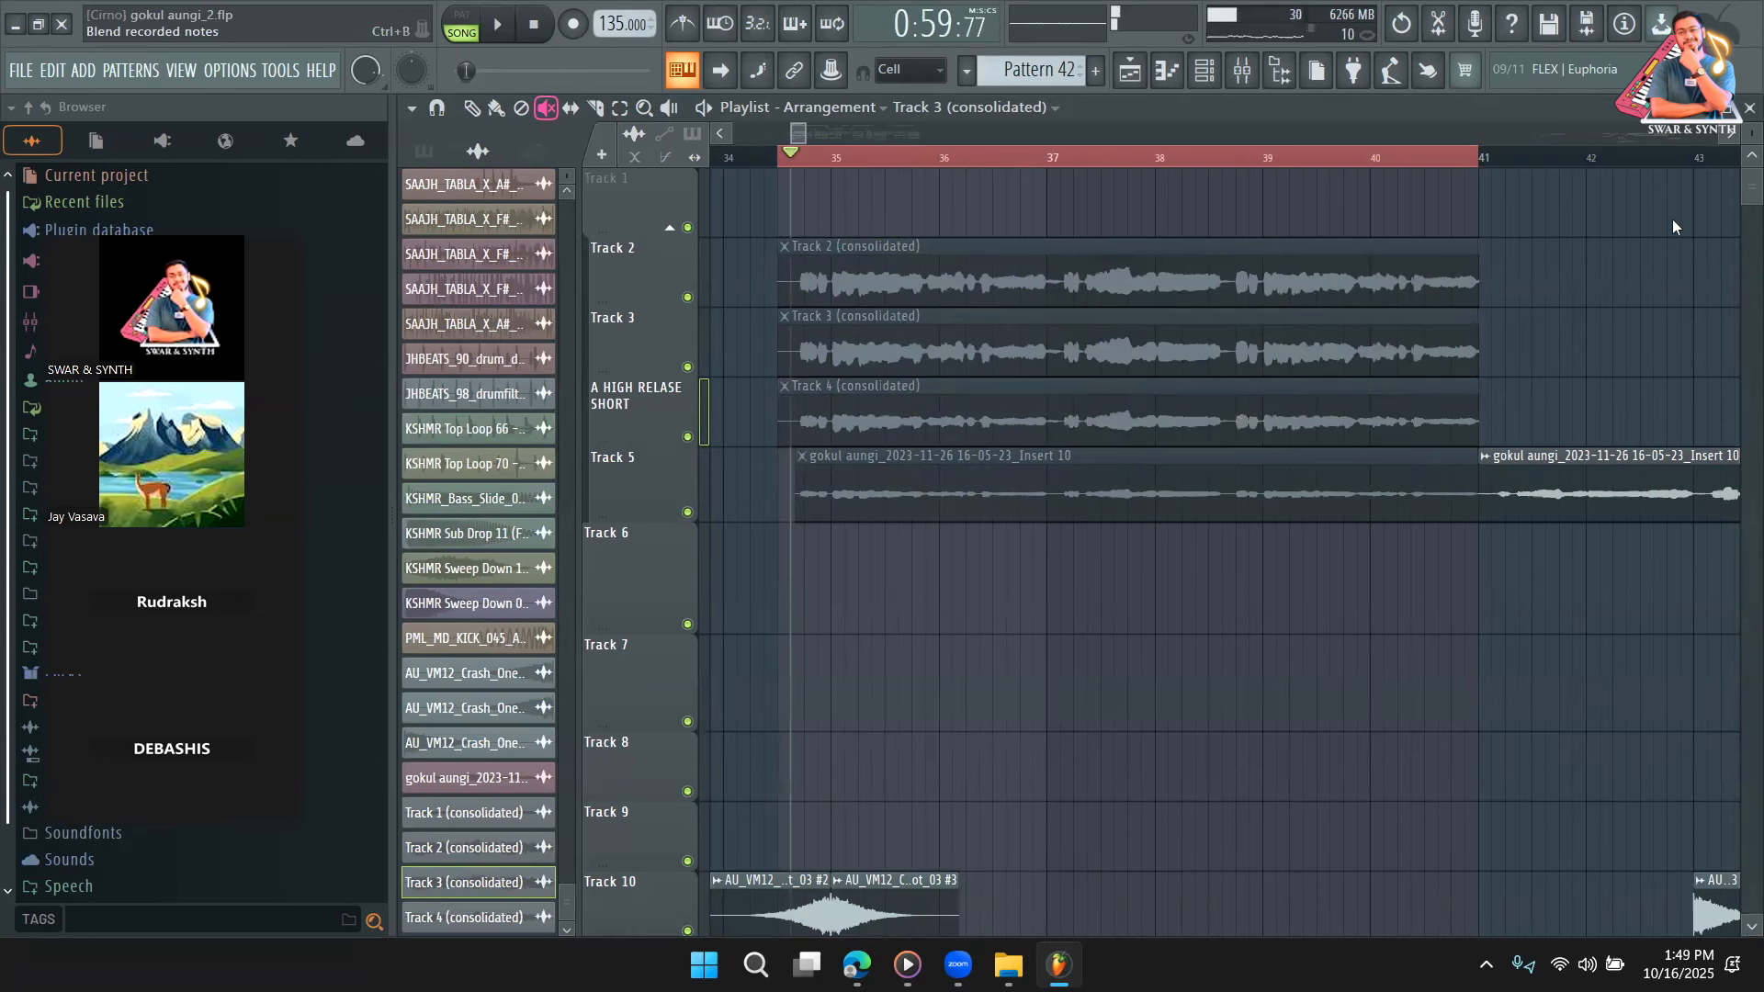
Bring up Pro-C 2 on Insert 11, switched on, and set its wet gain to 0 dB.
key(F9)
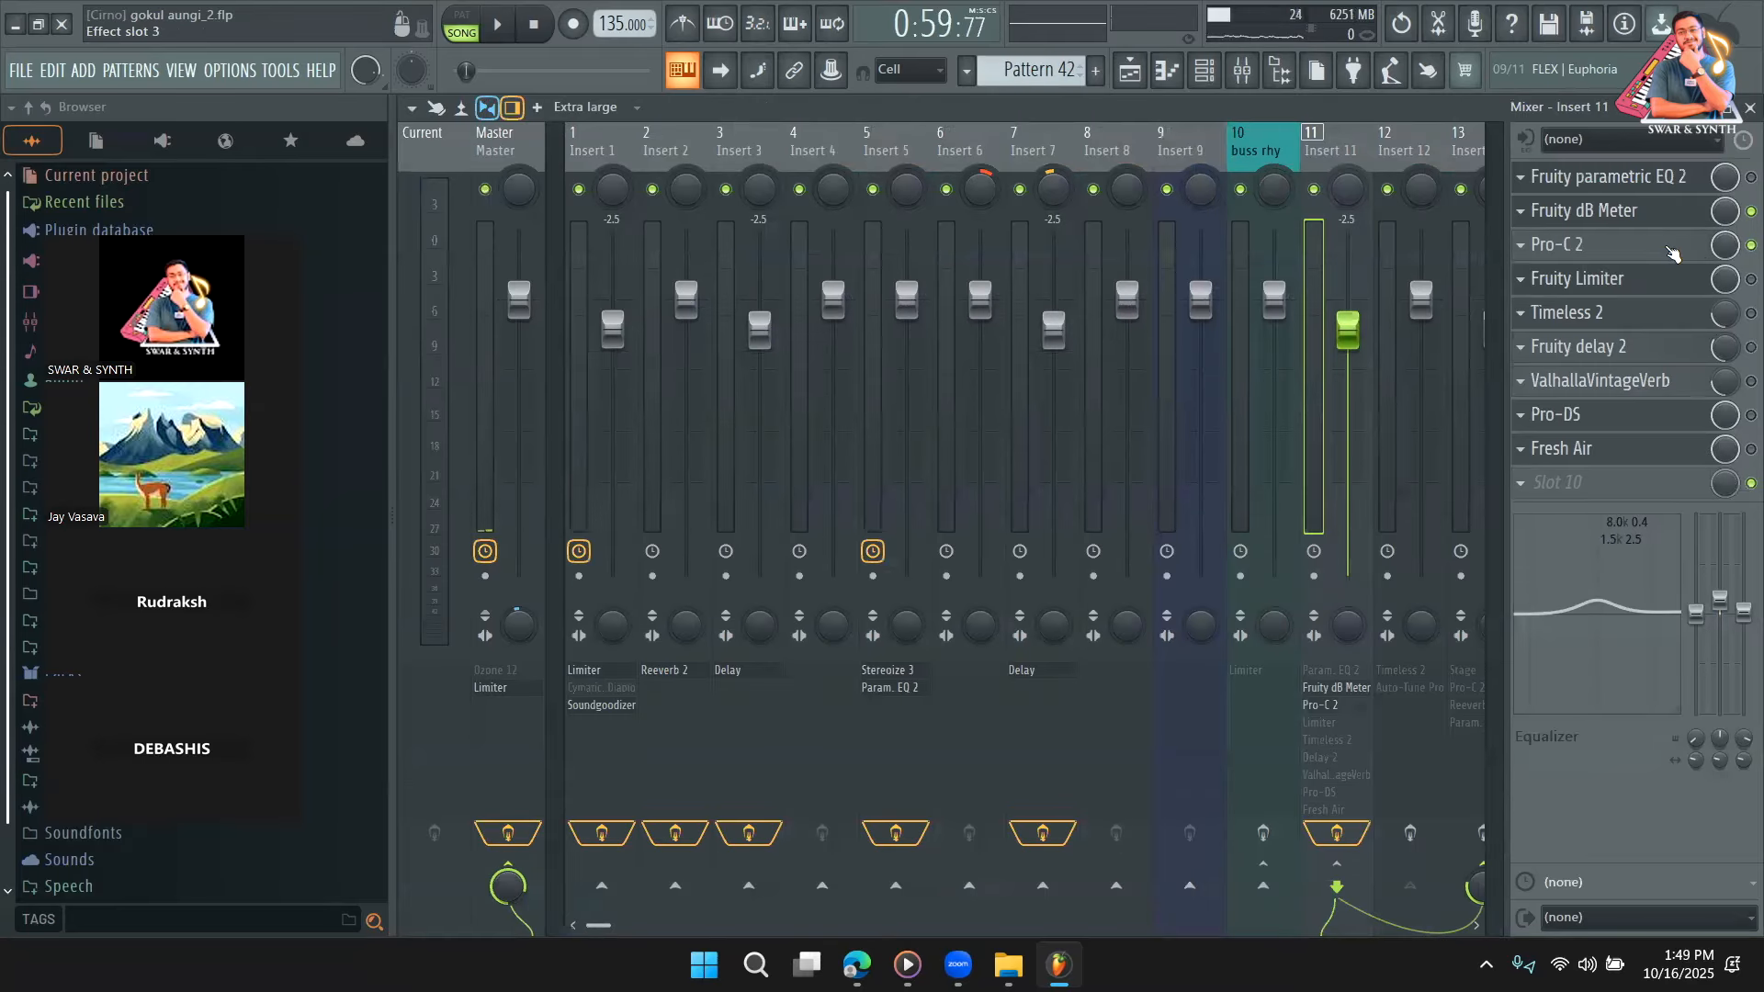
double_click(1143, 651)
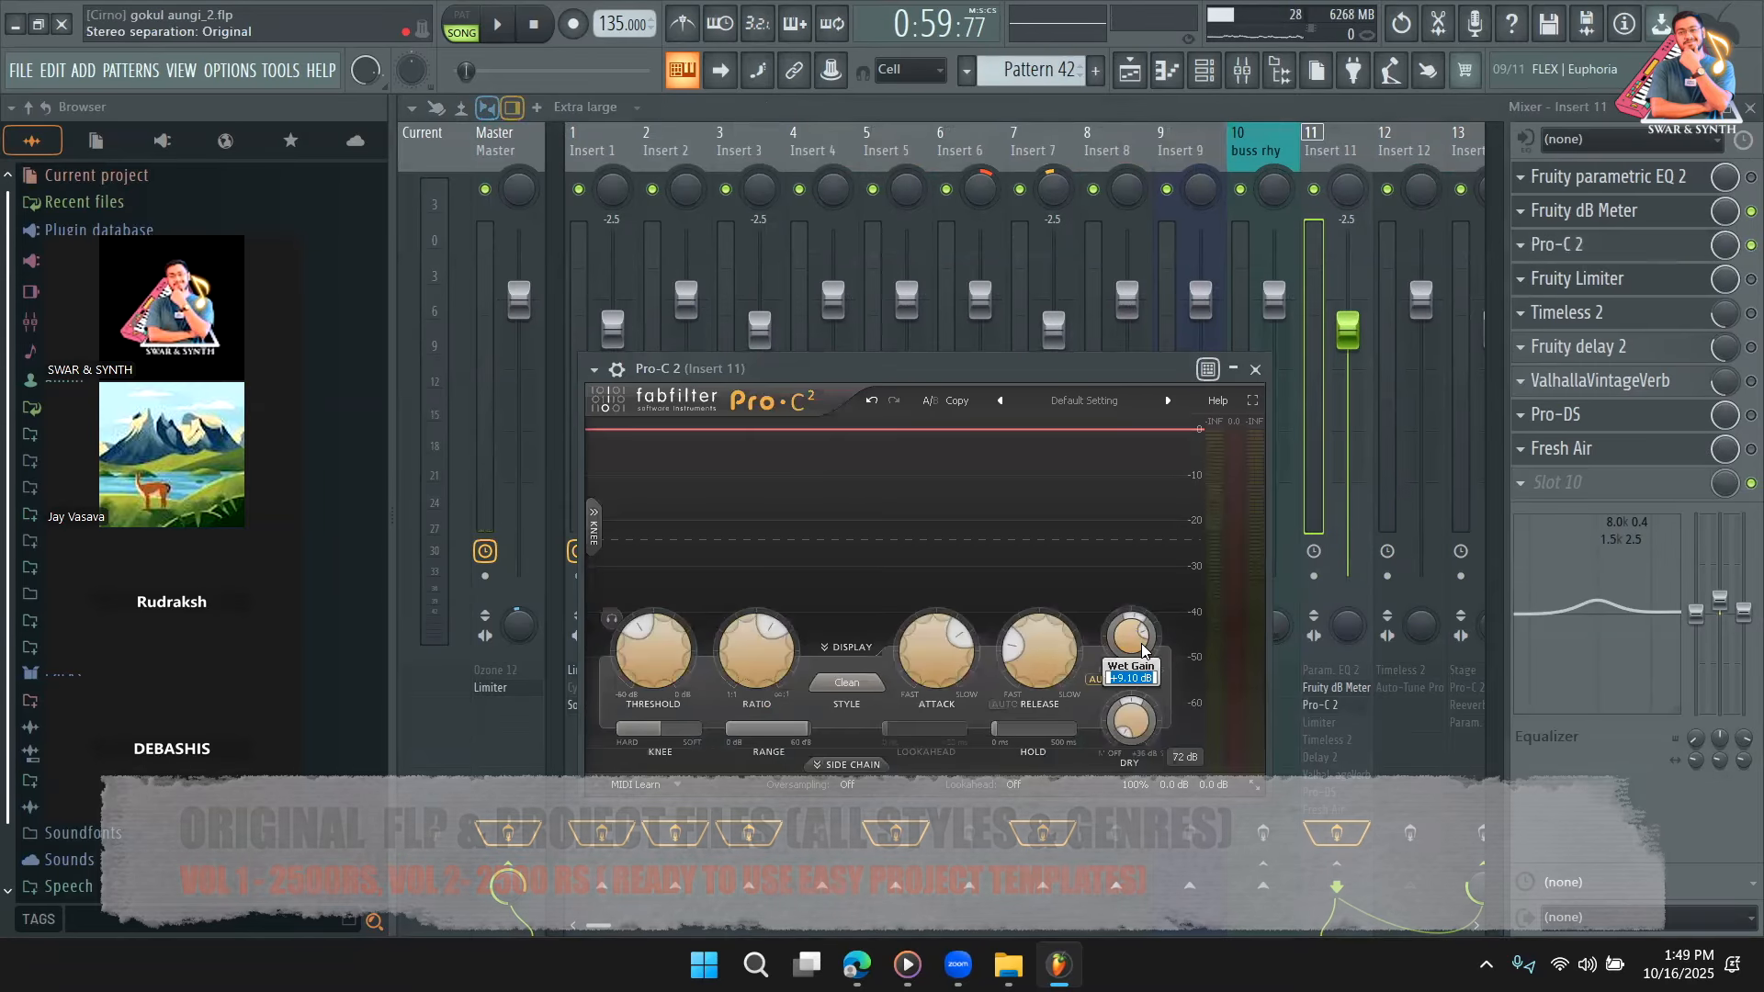
text(0)
key(Return)
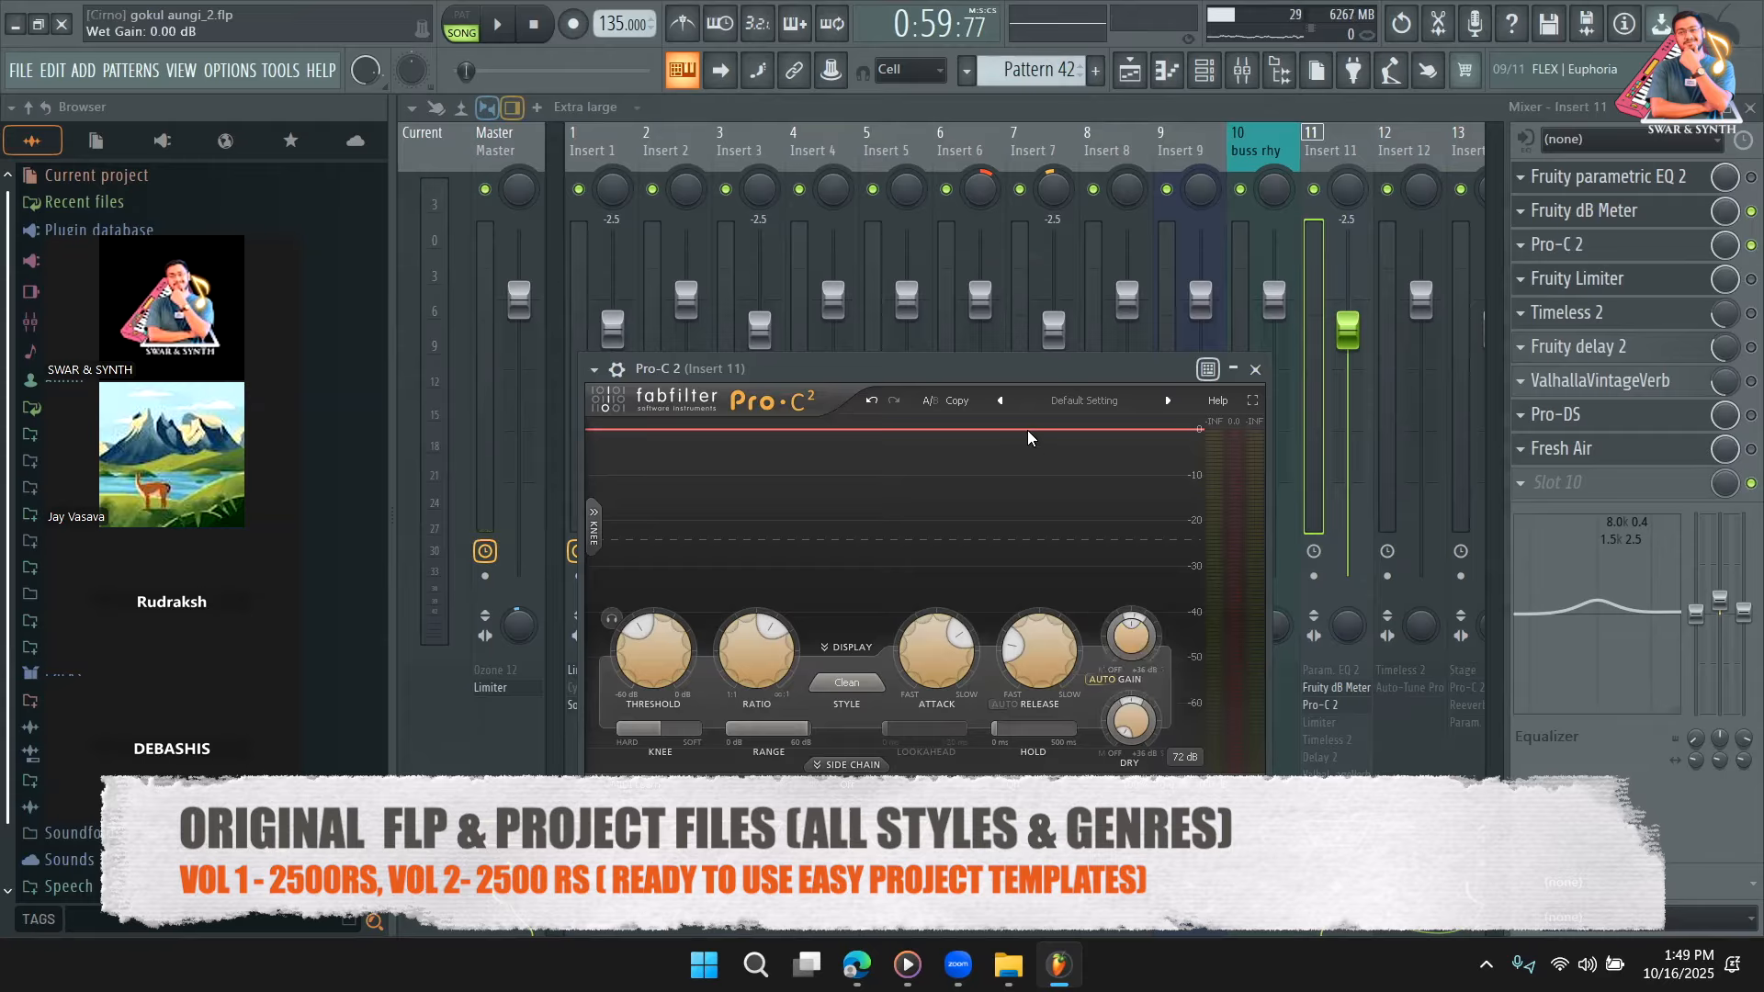
drag(948, 364, 1027, 299)
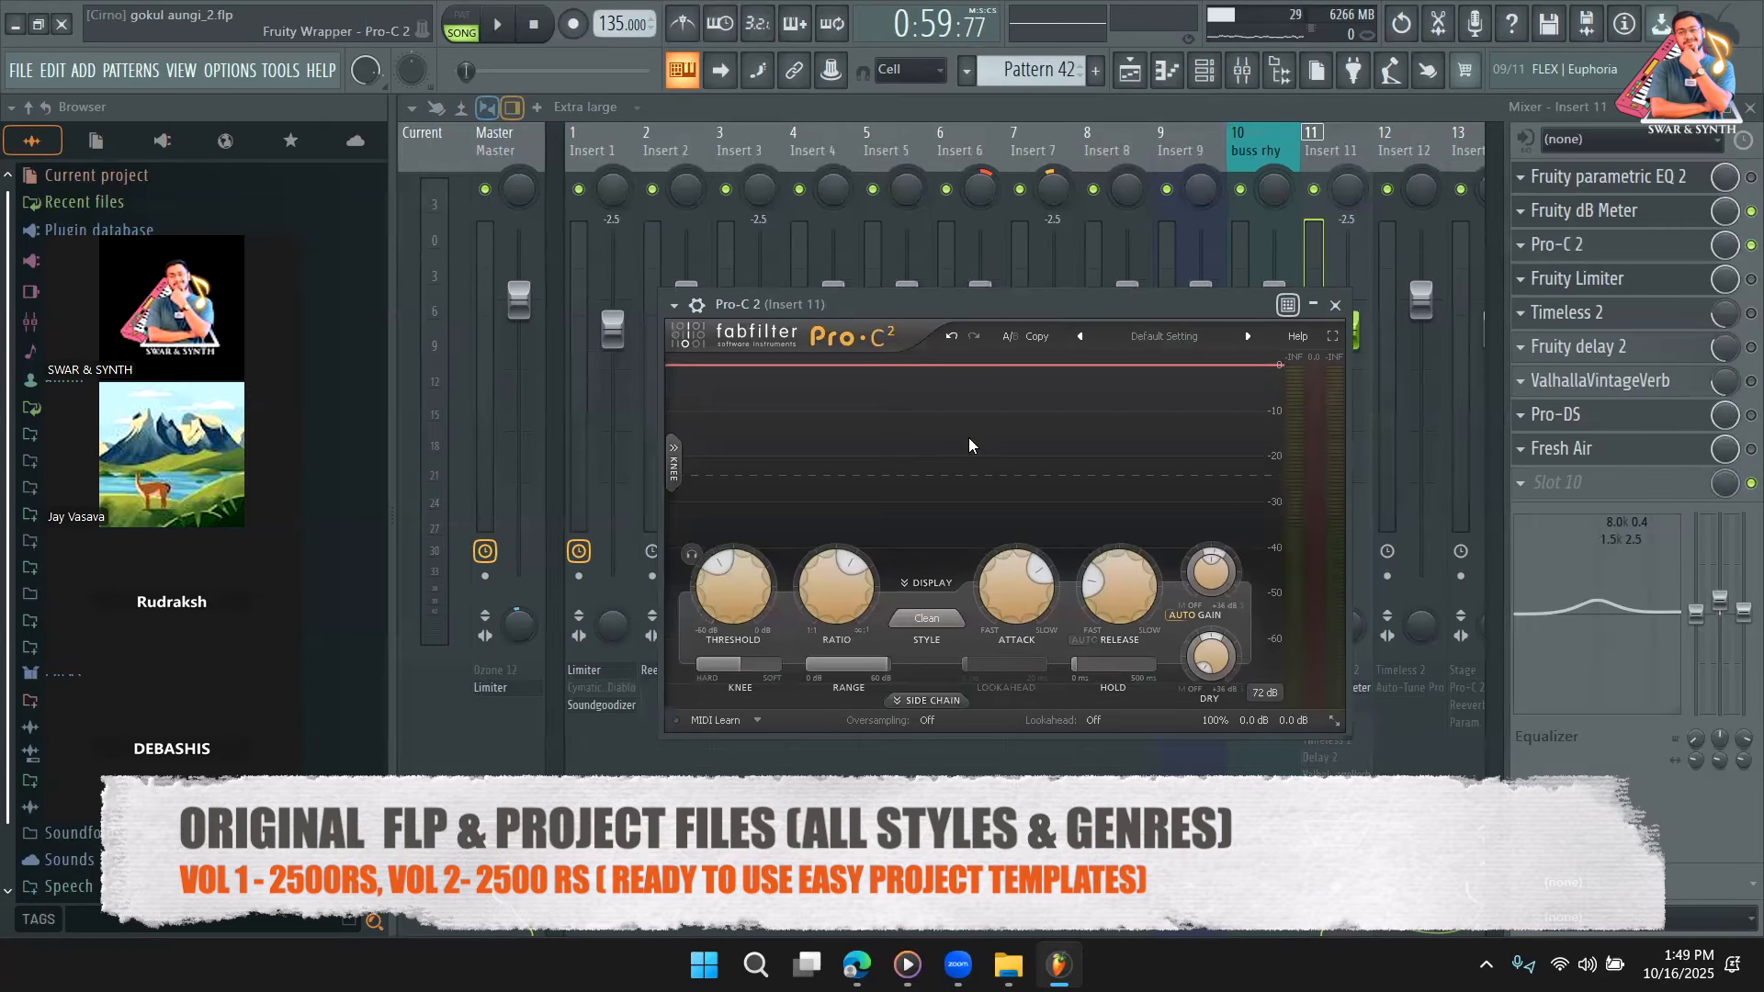
Set Pro-C 2 to its fastest attack, a 368.8 ms release, an 8.03:1 ratio and a -30.16 dB threshold.
mouse_move(741, 592)
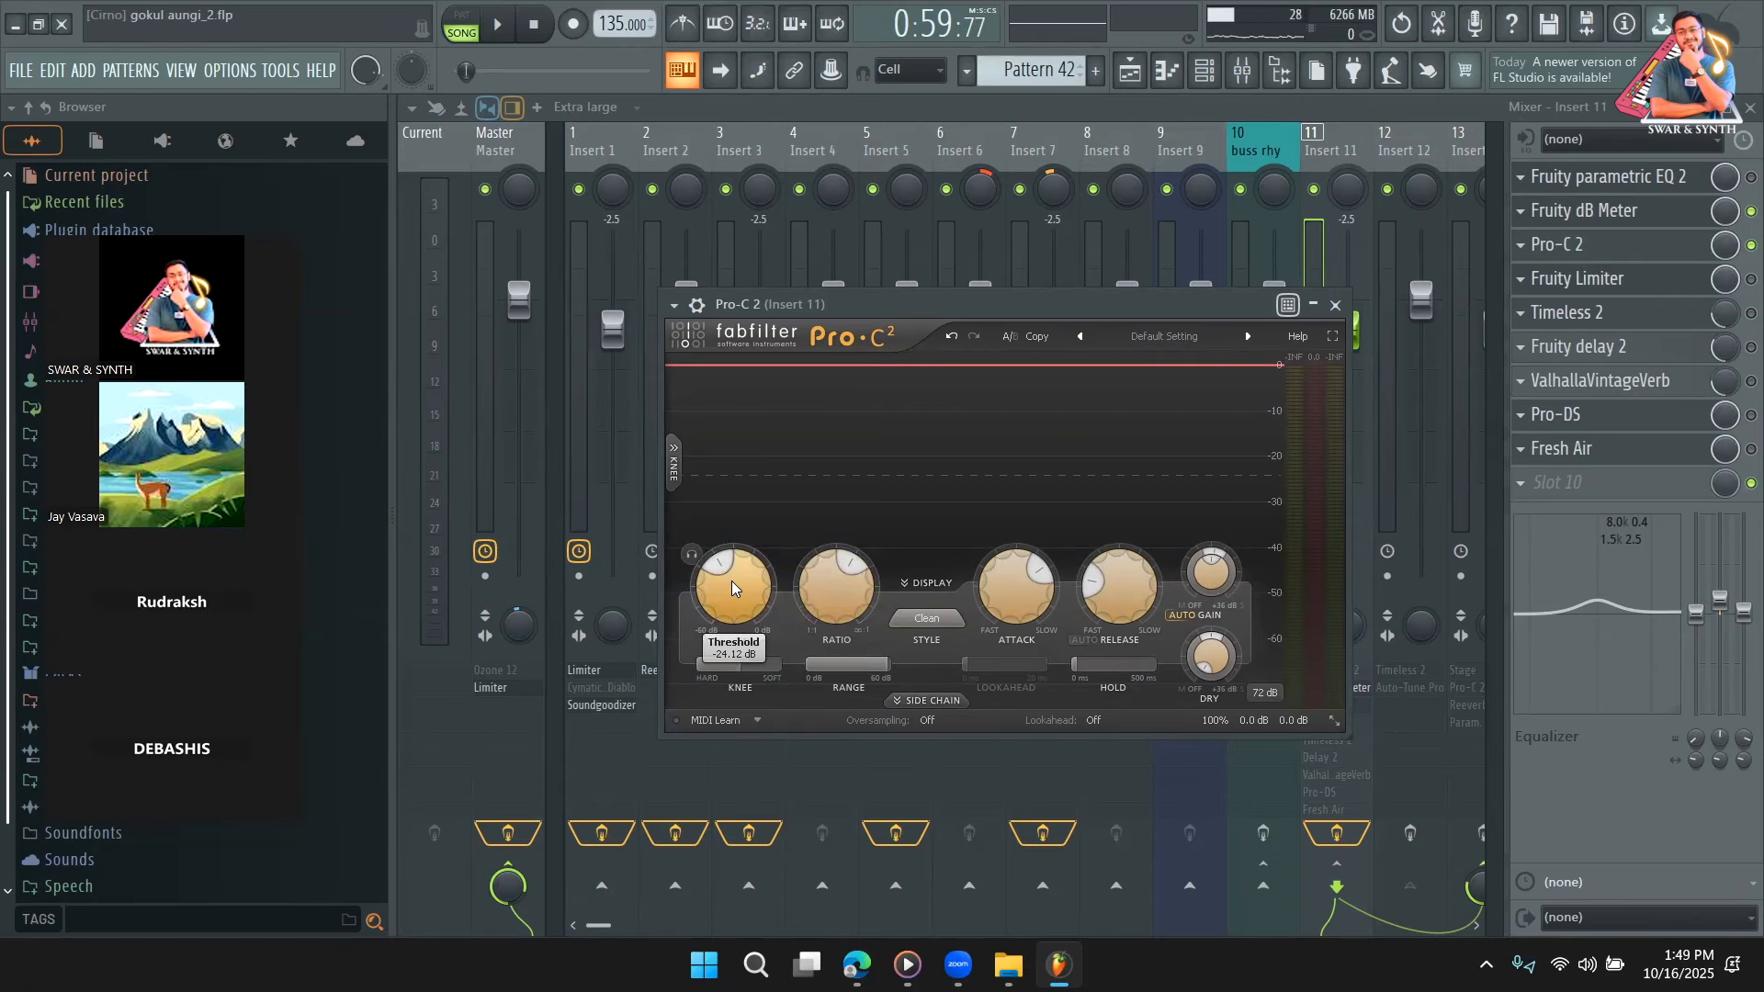
drag(1037, 573, 931, 752)
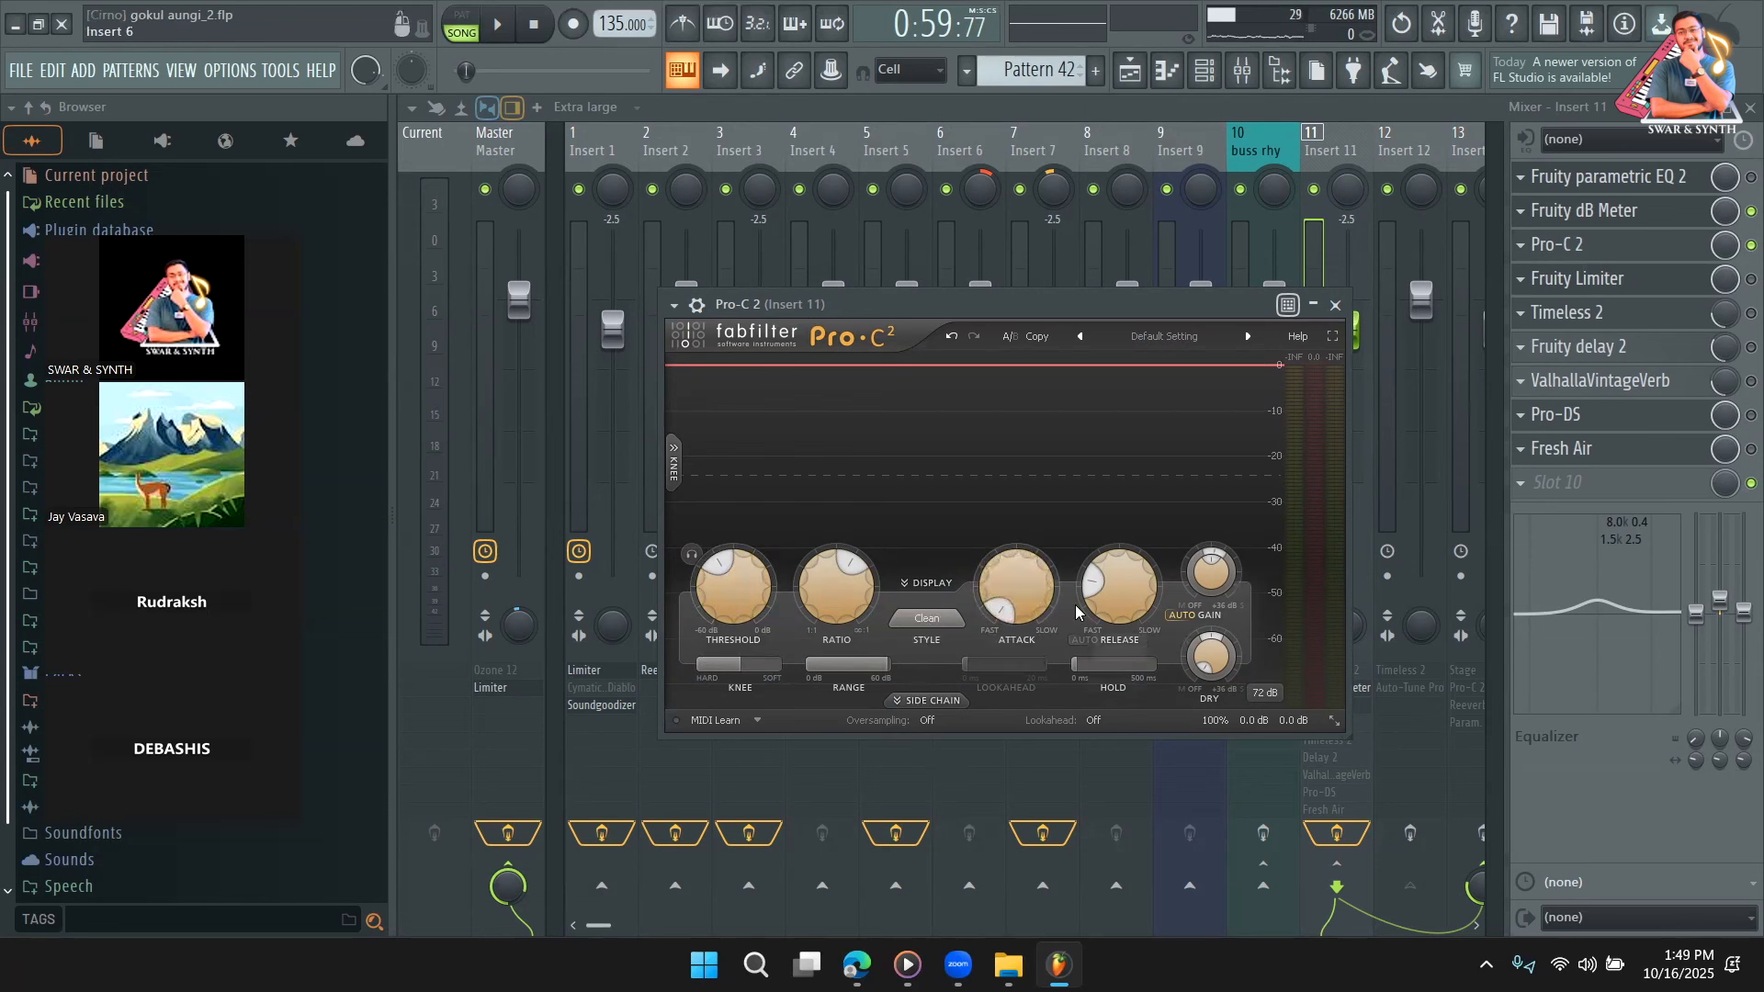
drag(1115, 593, 1125, 561)
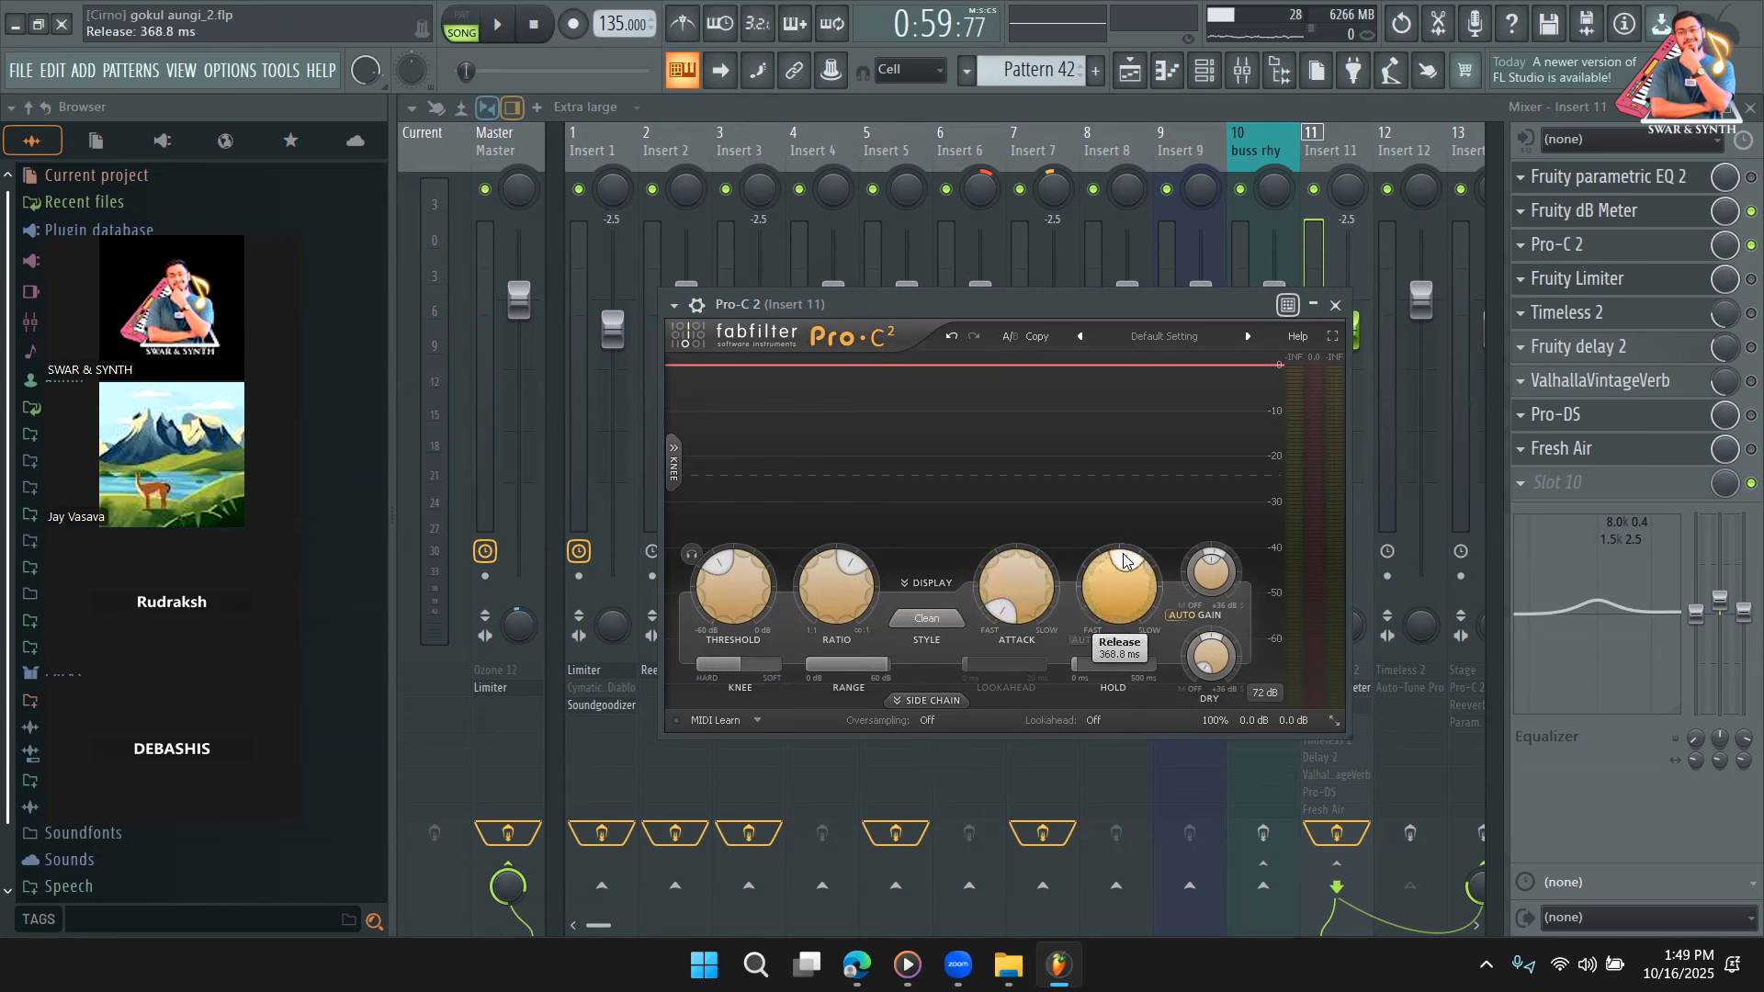
drag(838, 588, 837, 561)
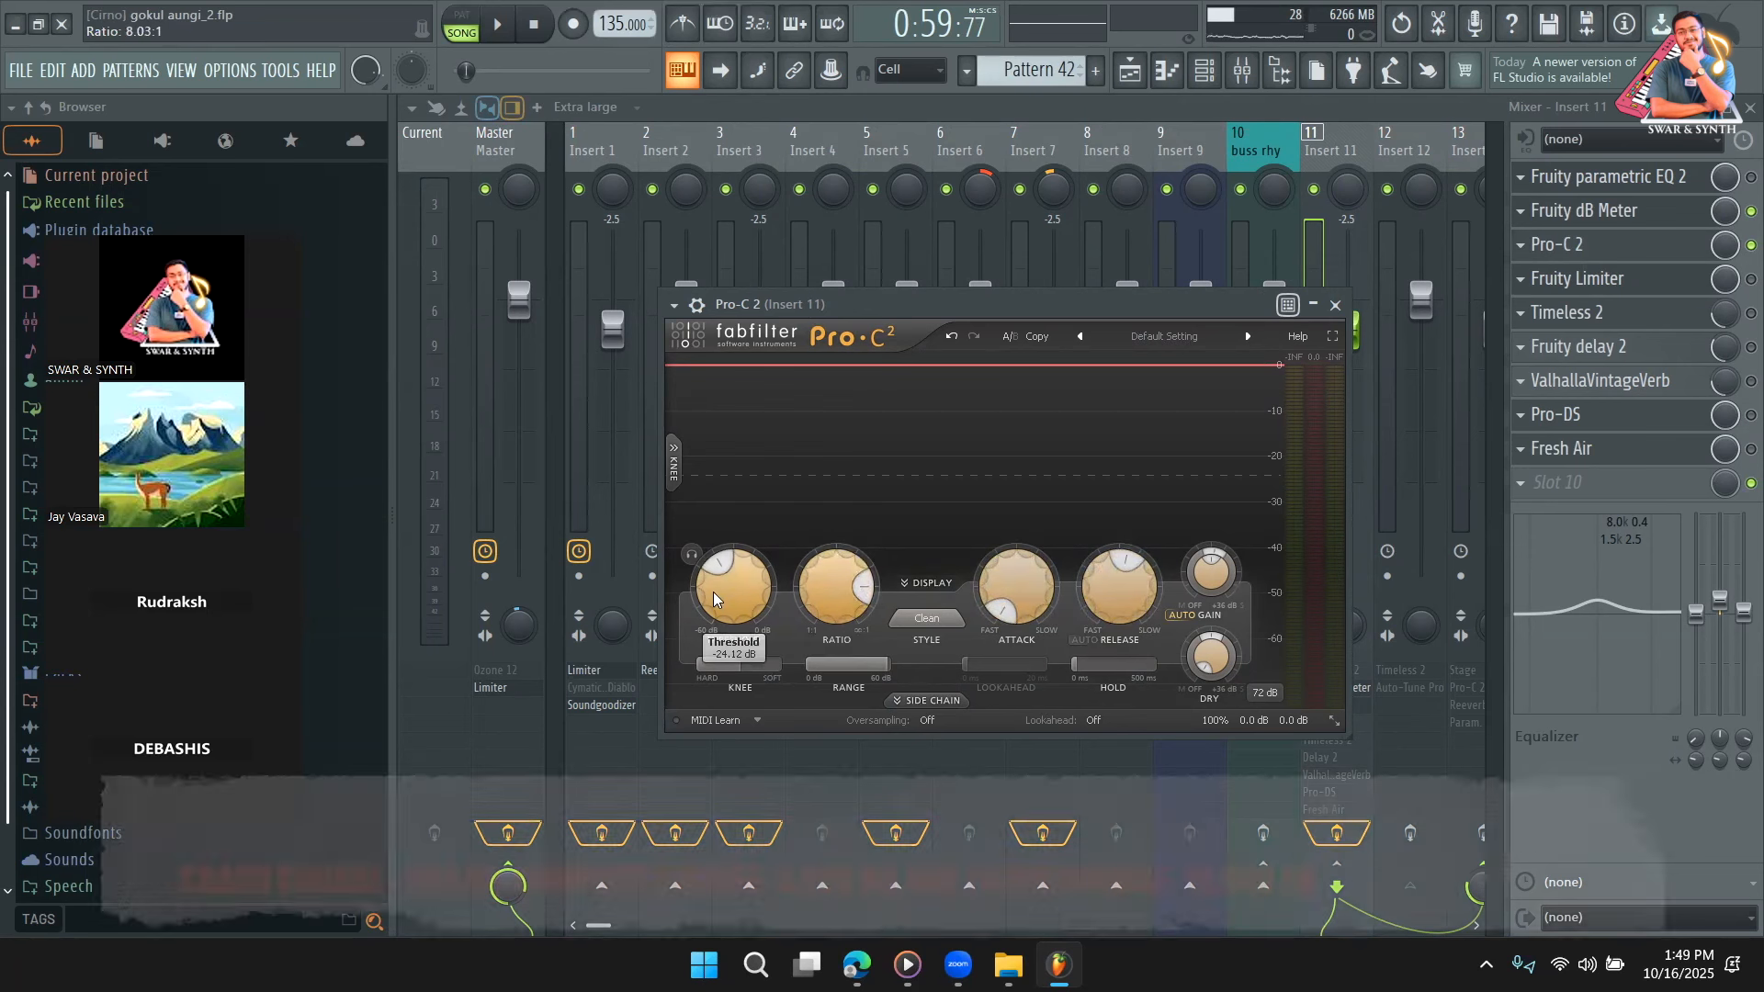
mouse_move(716, 573)
mouse_down()
mouse_move(716, 603)
mouse_move(721, 587)
mouse_up()
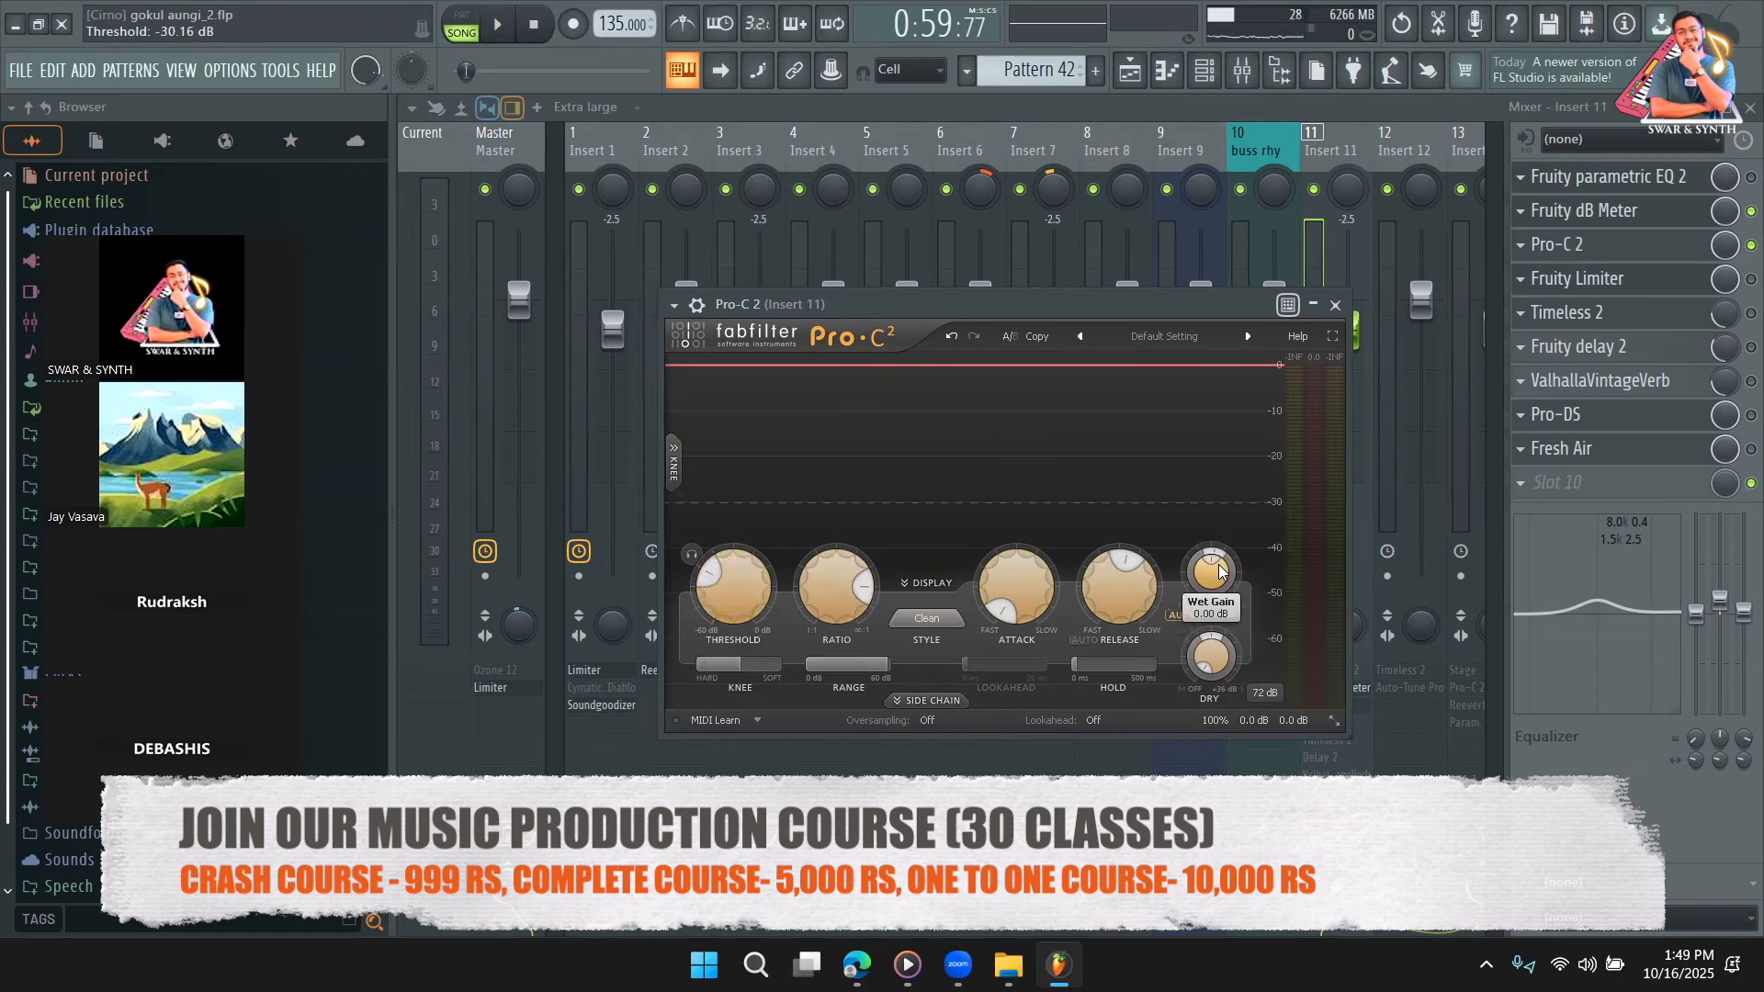
Unmute the original vocal on playlist Track 5 and consolidate that track over the time selection.
click(1330, 145)
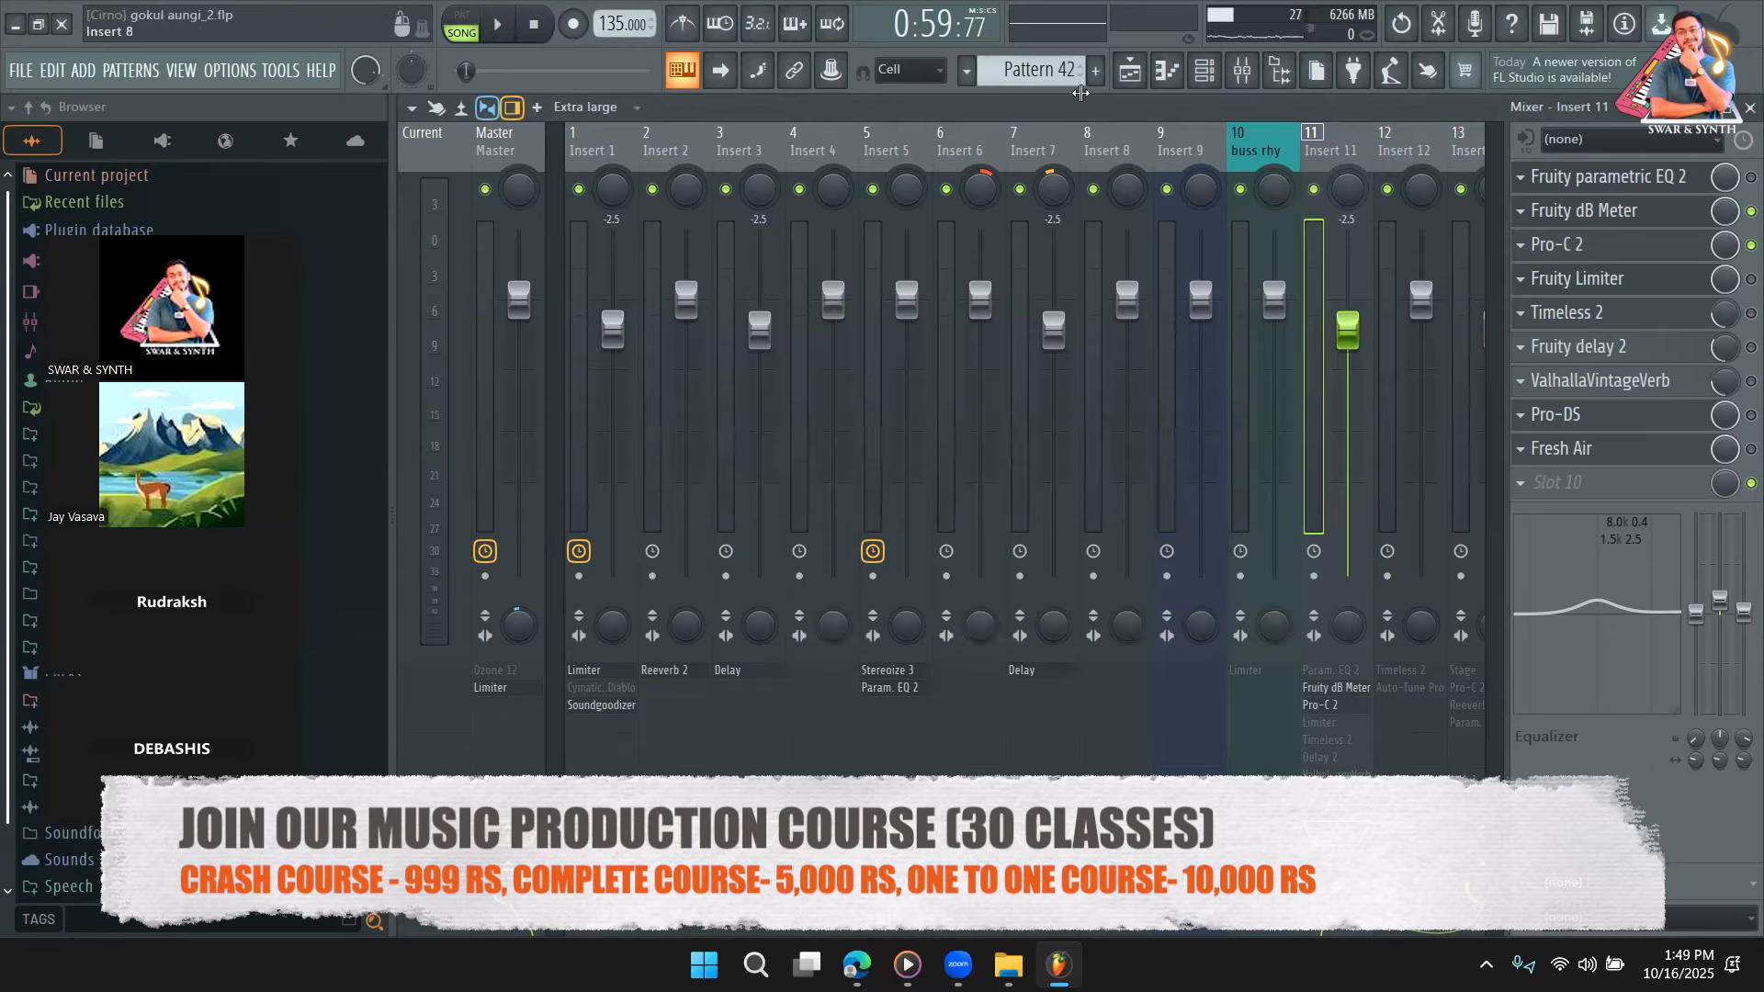
click(1123, 78)
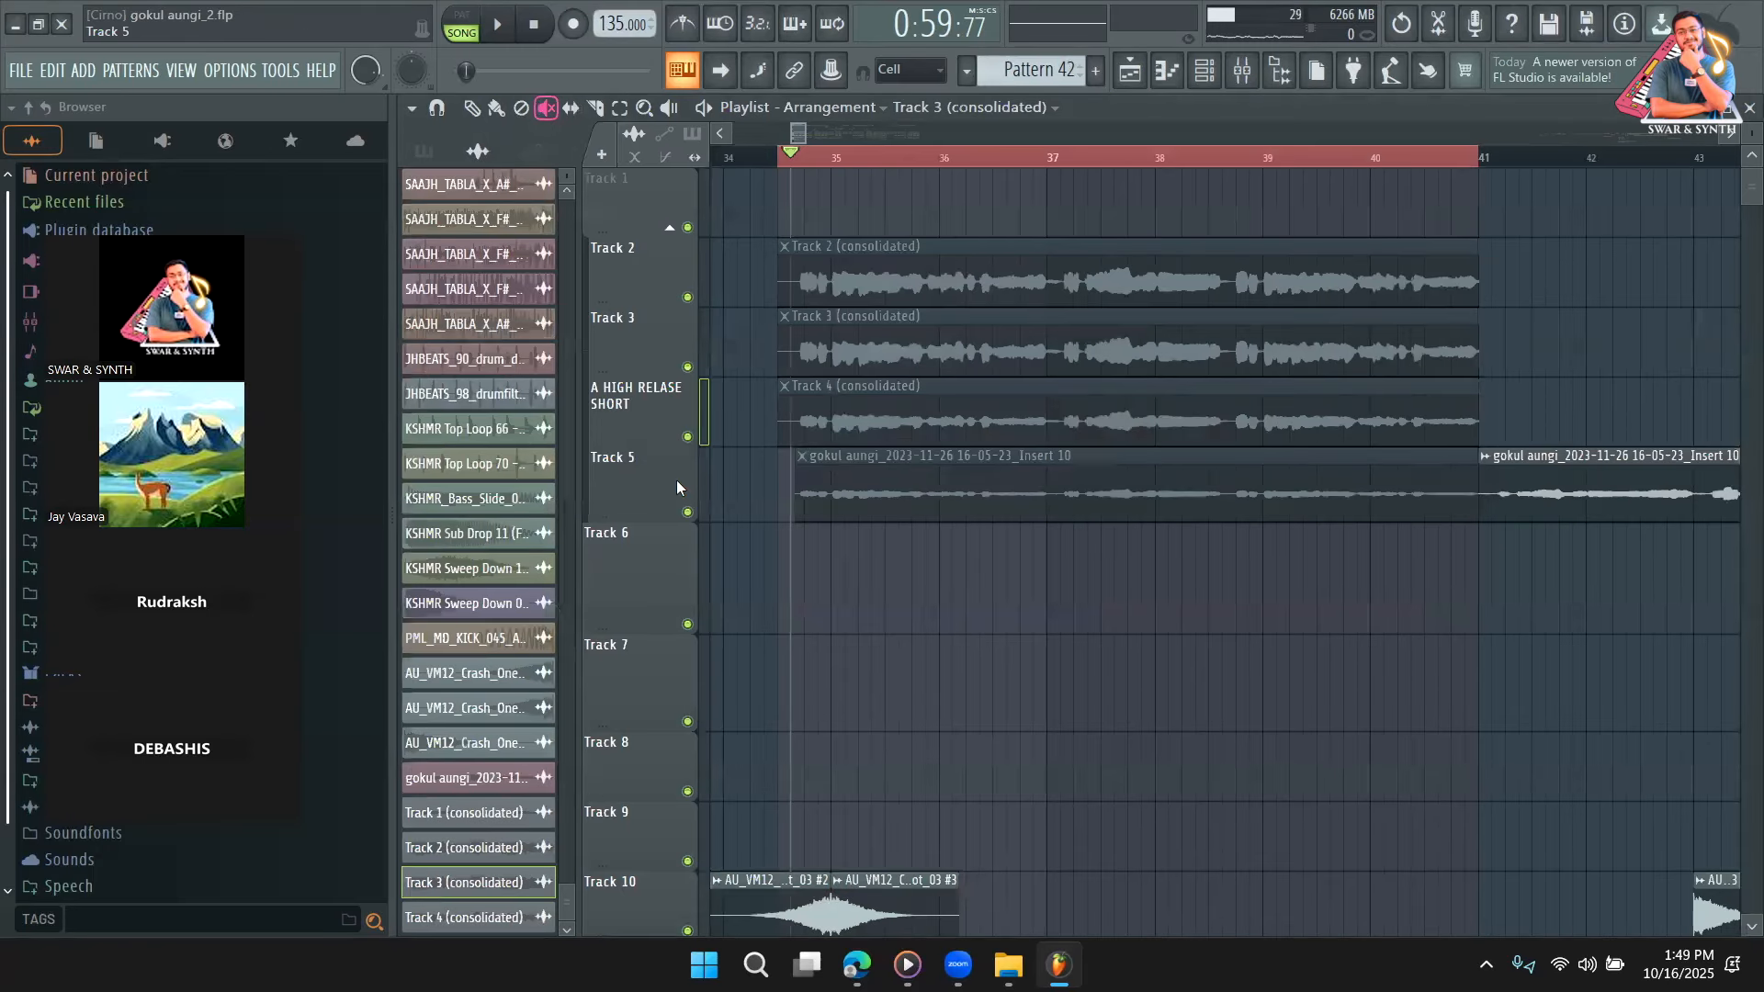
right_click(667, 480)
click(667, 480)
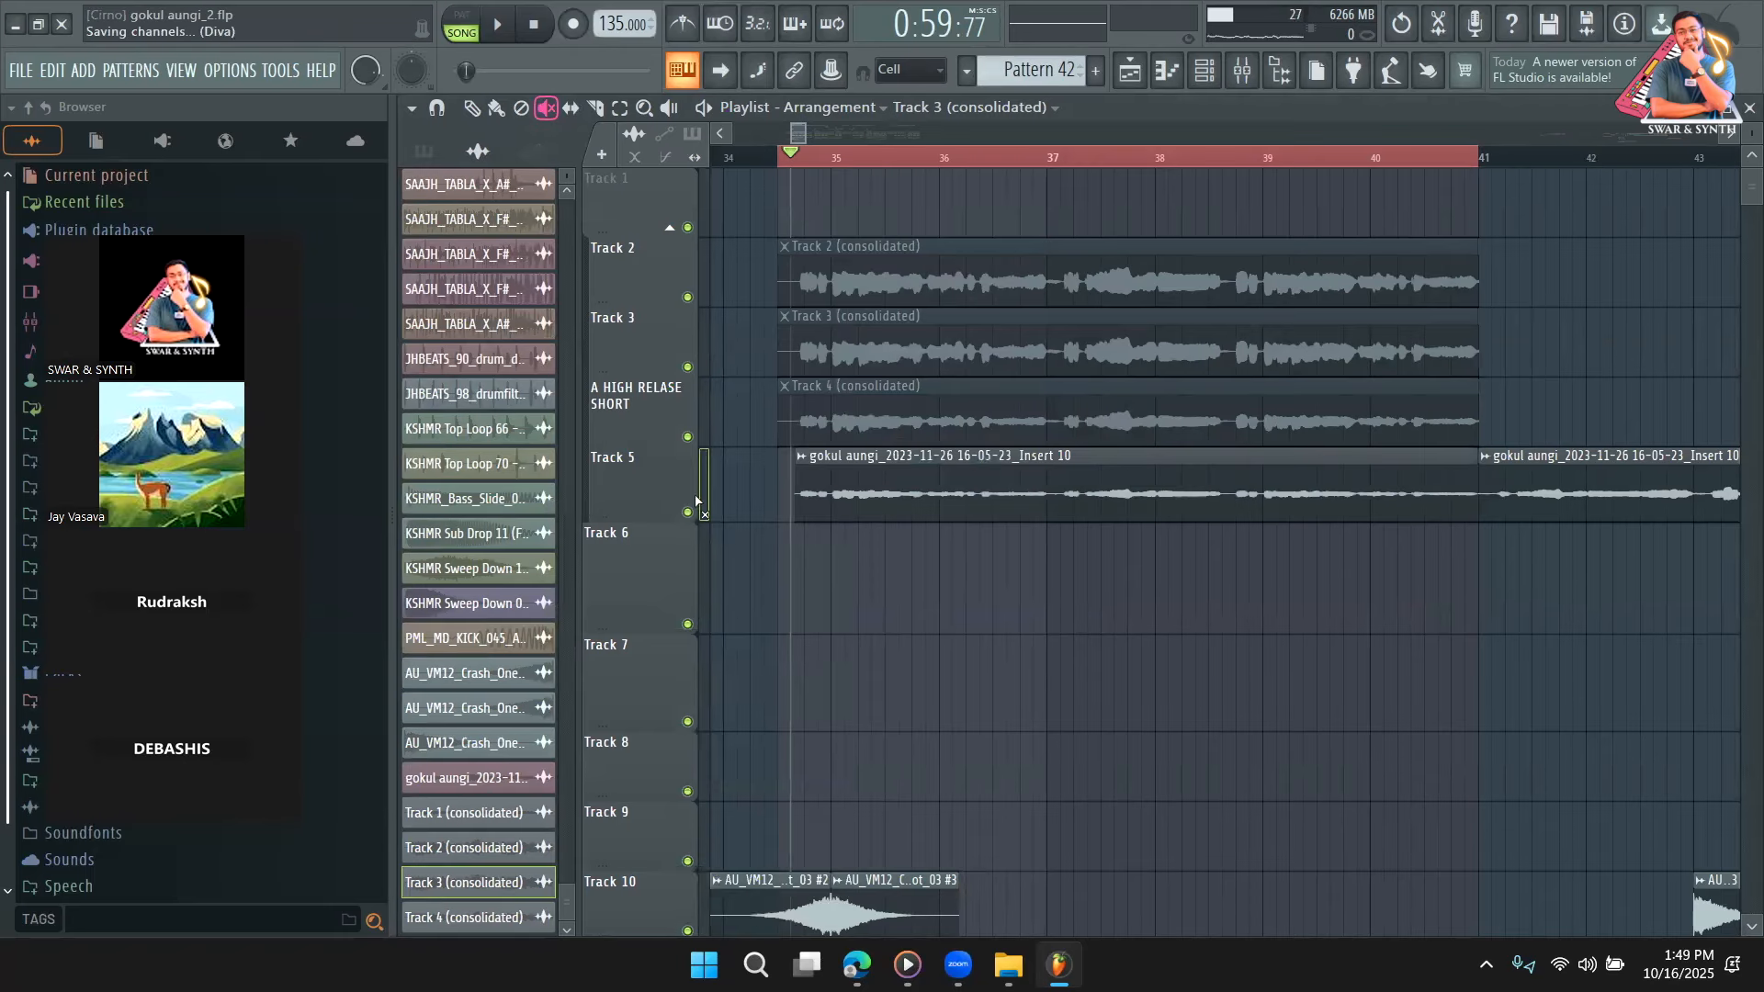
right_click(609, 480)
mouse_move(720, 722)
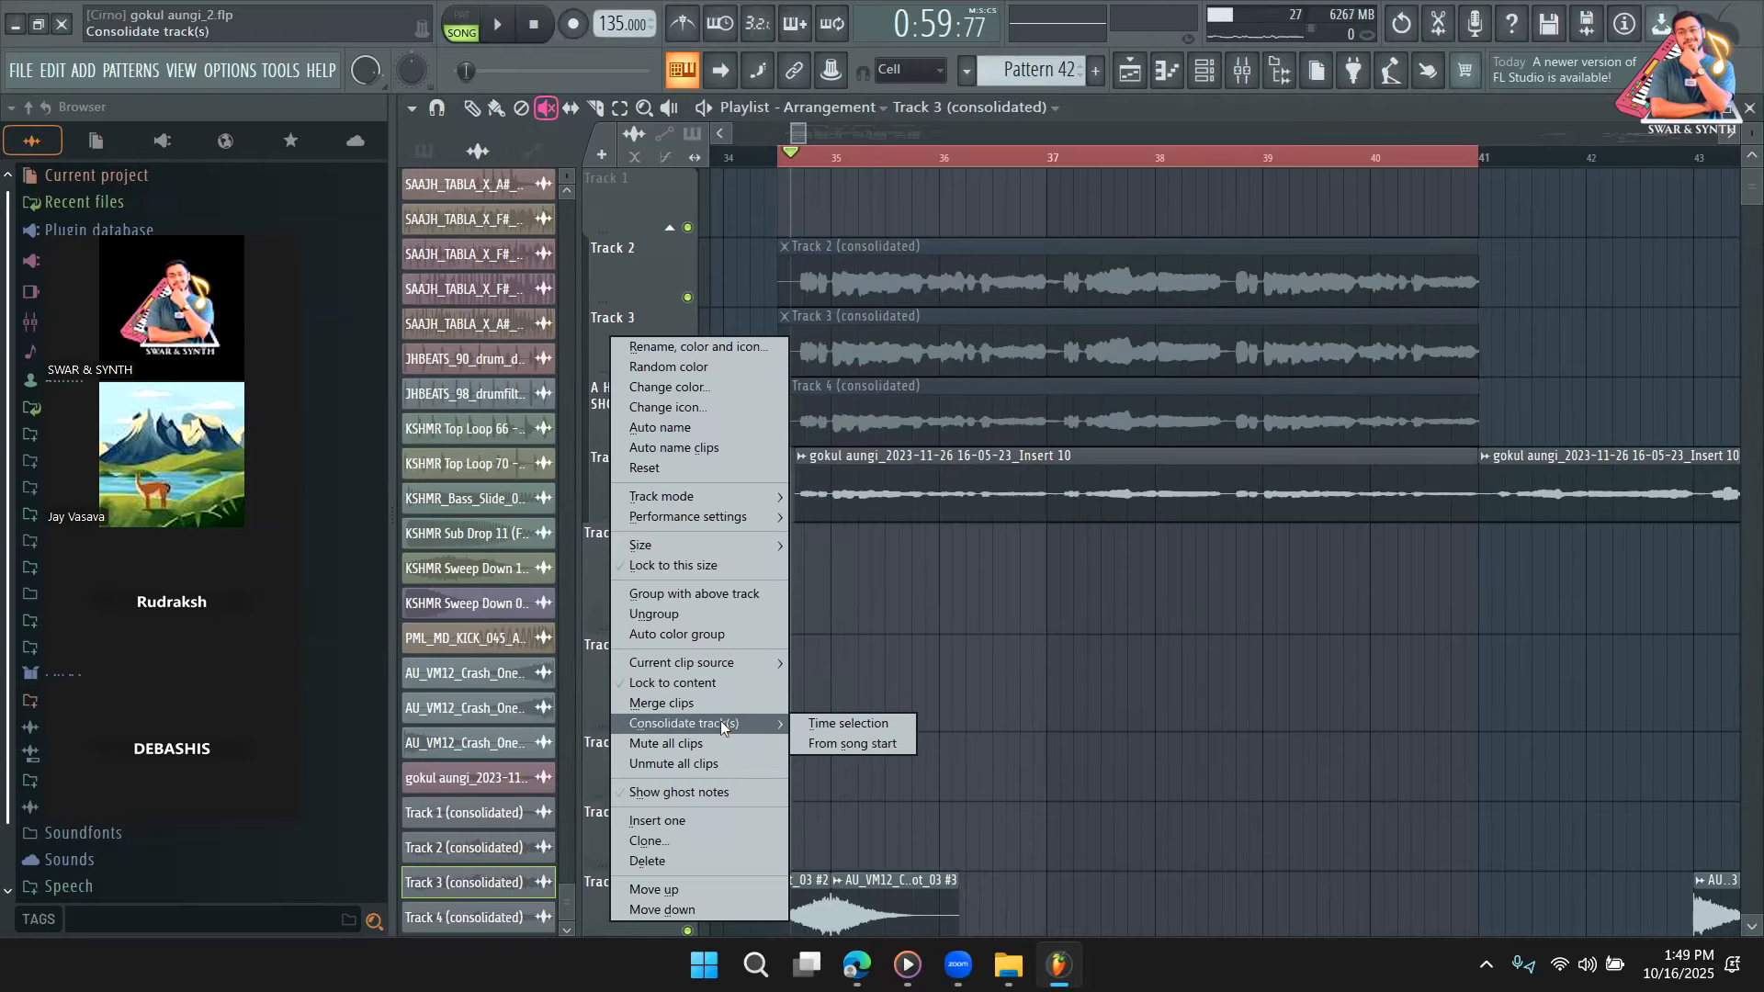
click(845, 724)
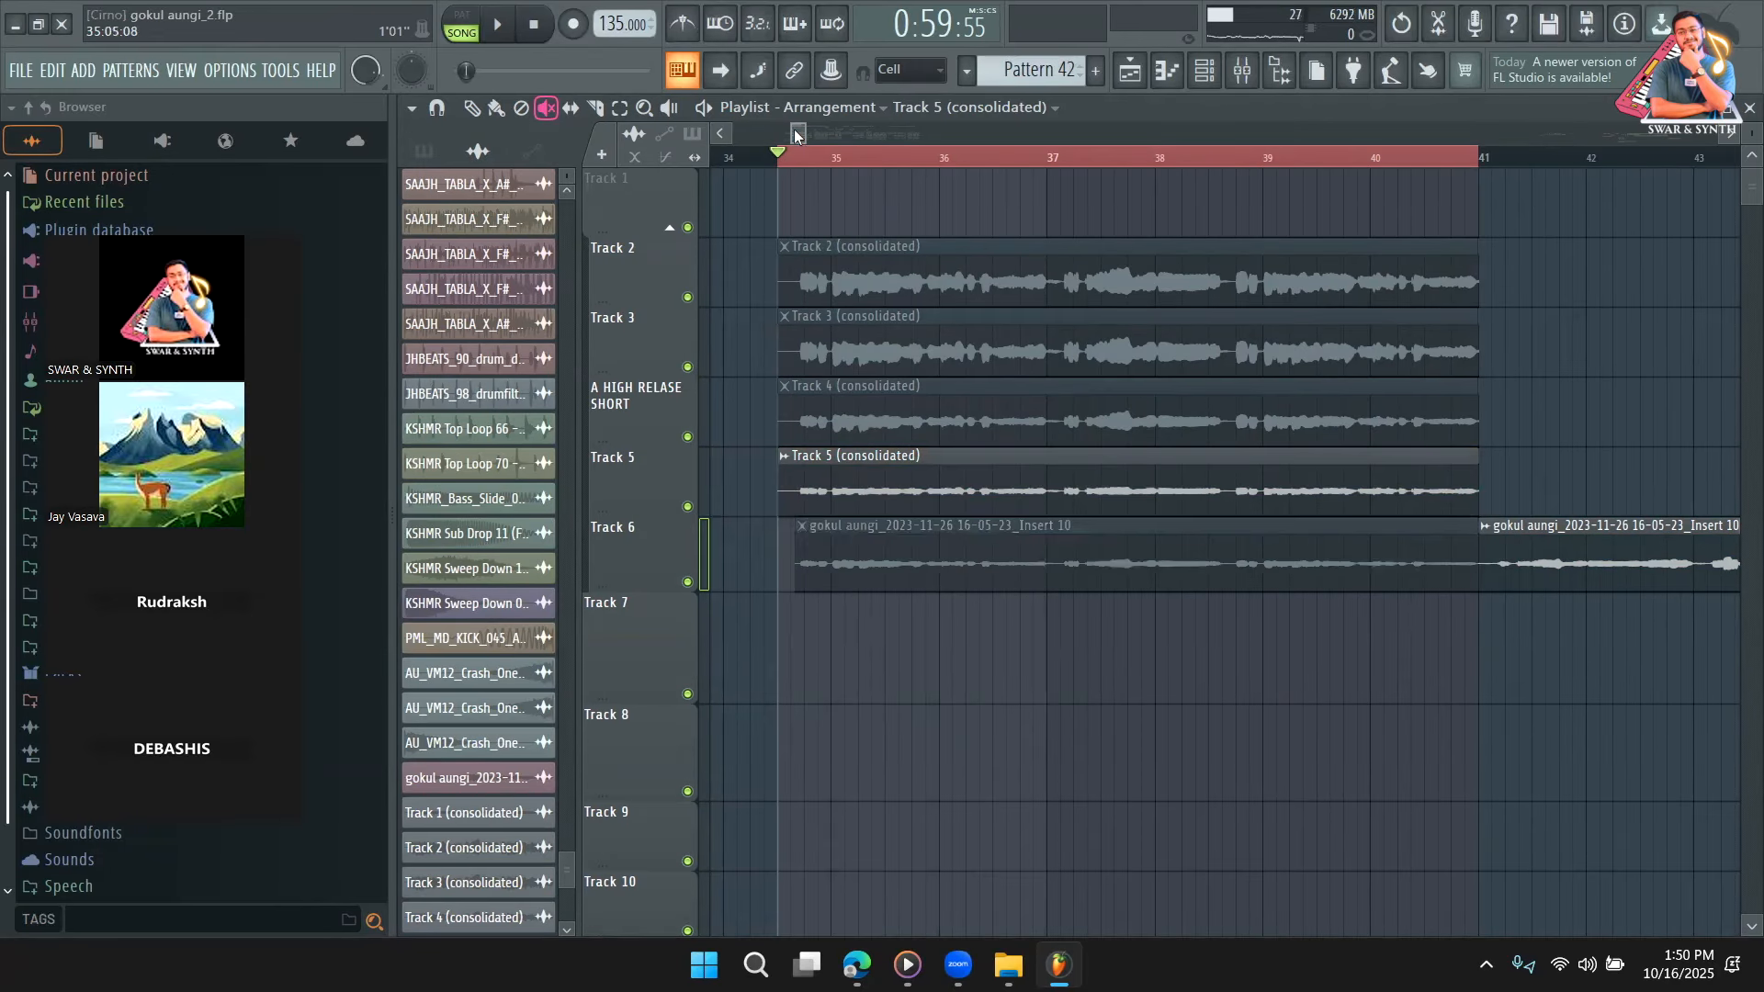
Unmute the original vocal on Track 6 and compare its waveform with the Track 5 consolidated clip.
mouse_move(799, 131)
mouse_down()
mouse_move(816, 135)
mouse_move(799, 135)
mouse_up()
click(972, 575)
drag(1751, 133, 1752, 106)
scroll(1567, 433, down, 3)
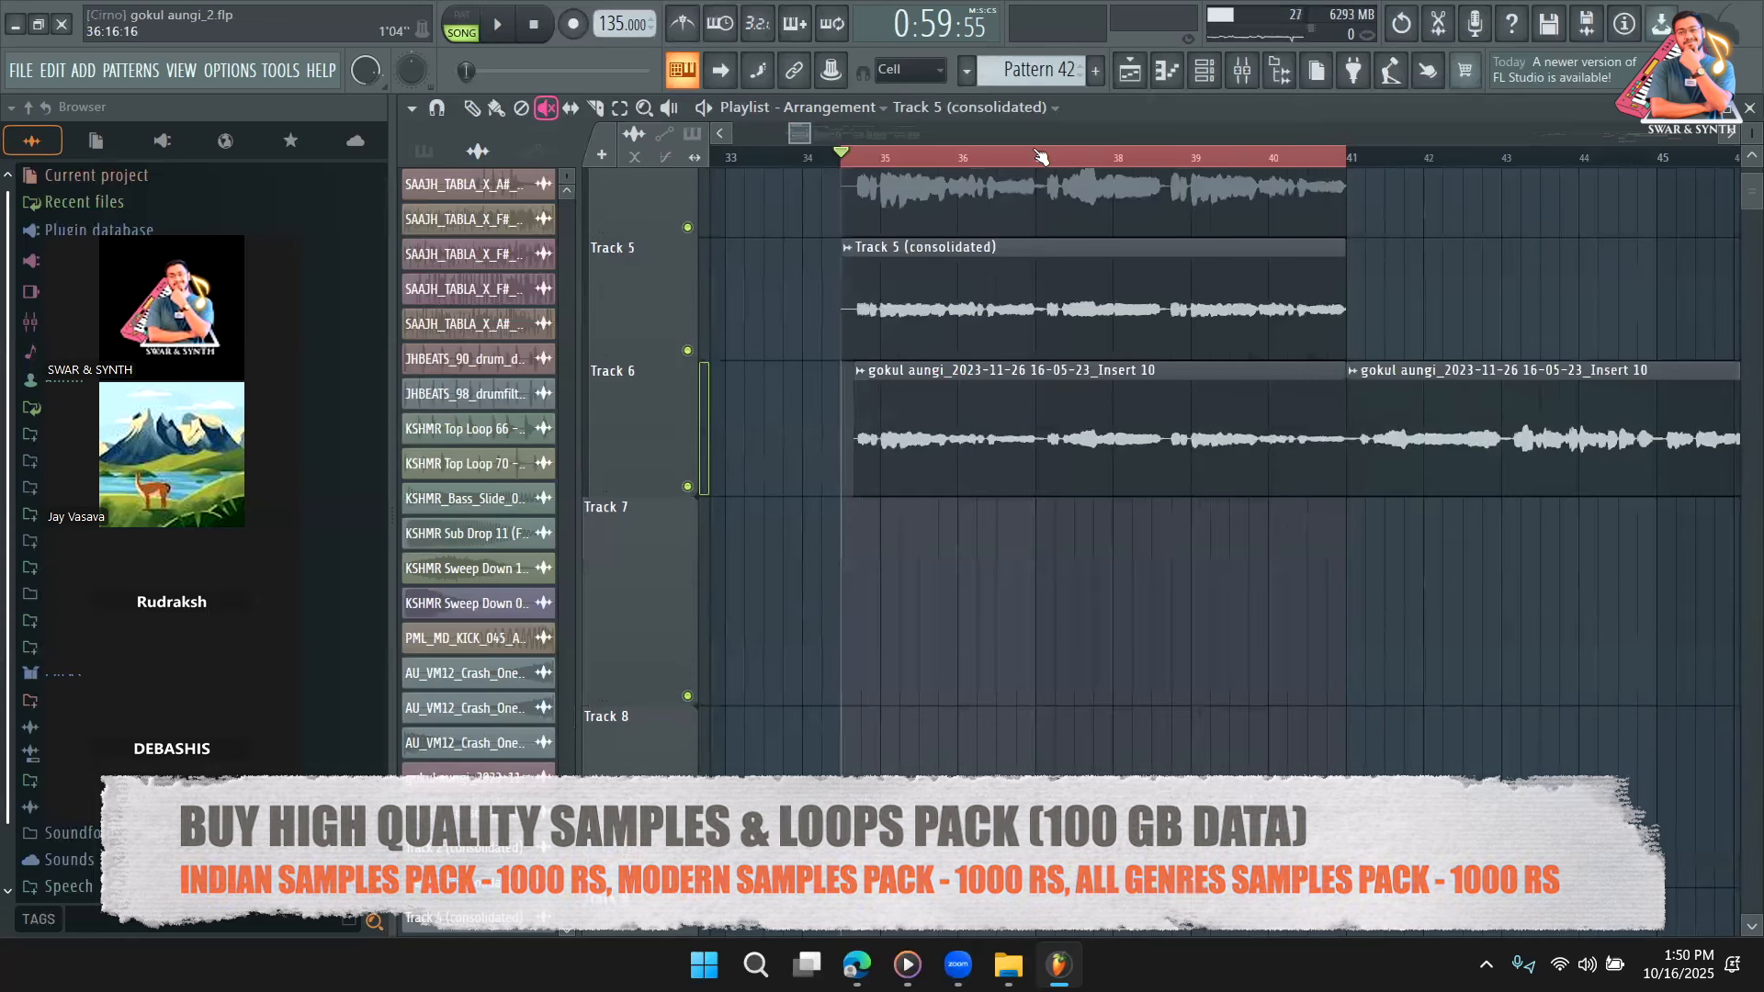
drag(810, 125, 801, 131)
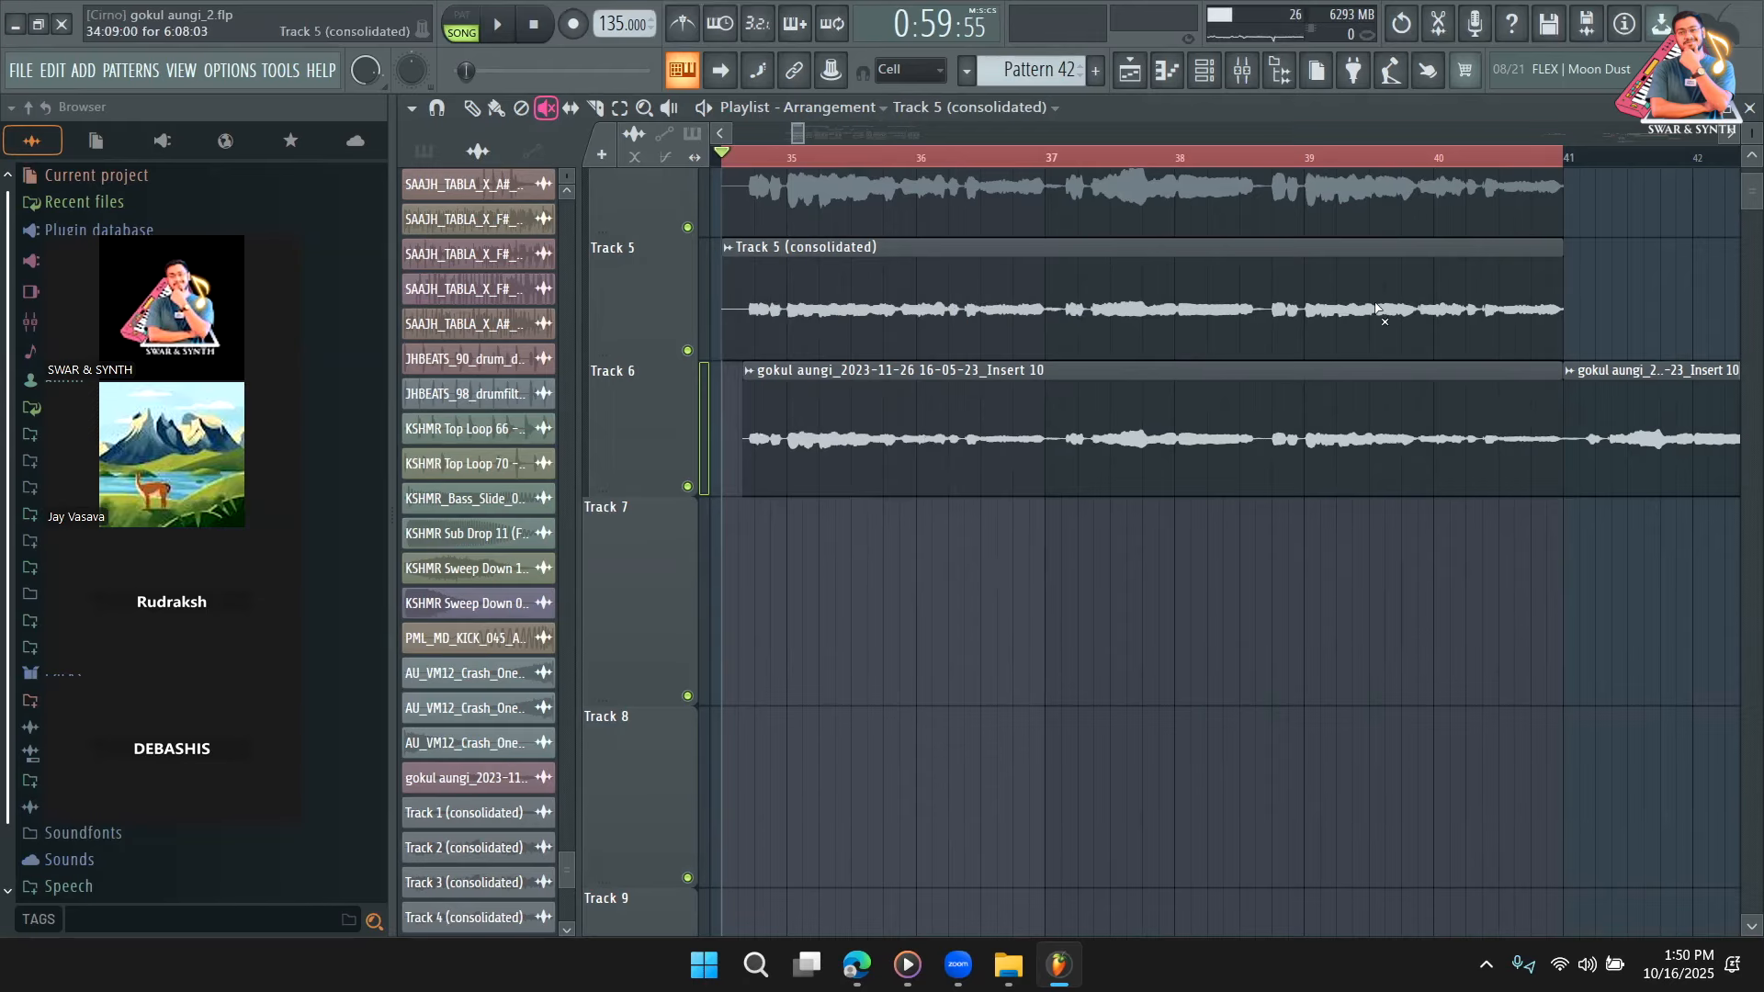
Save the current Pro-C 2 settings on Insert 11 as a preset named FLAT VOCAL.
click(1241, 70)
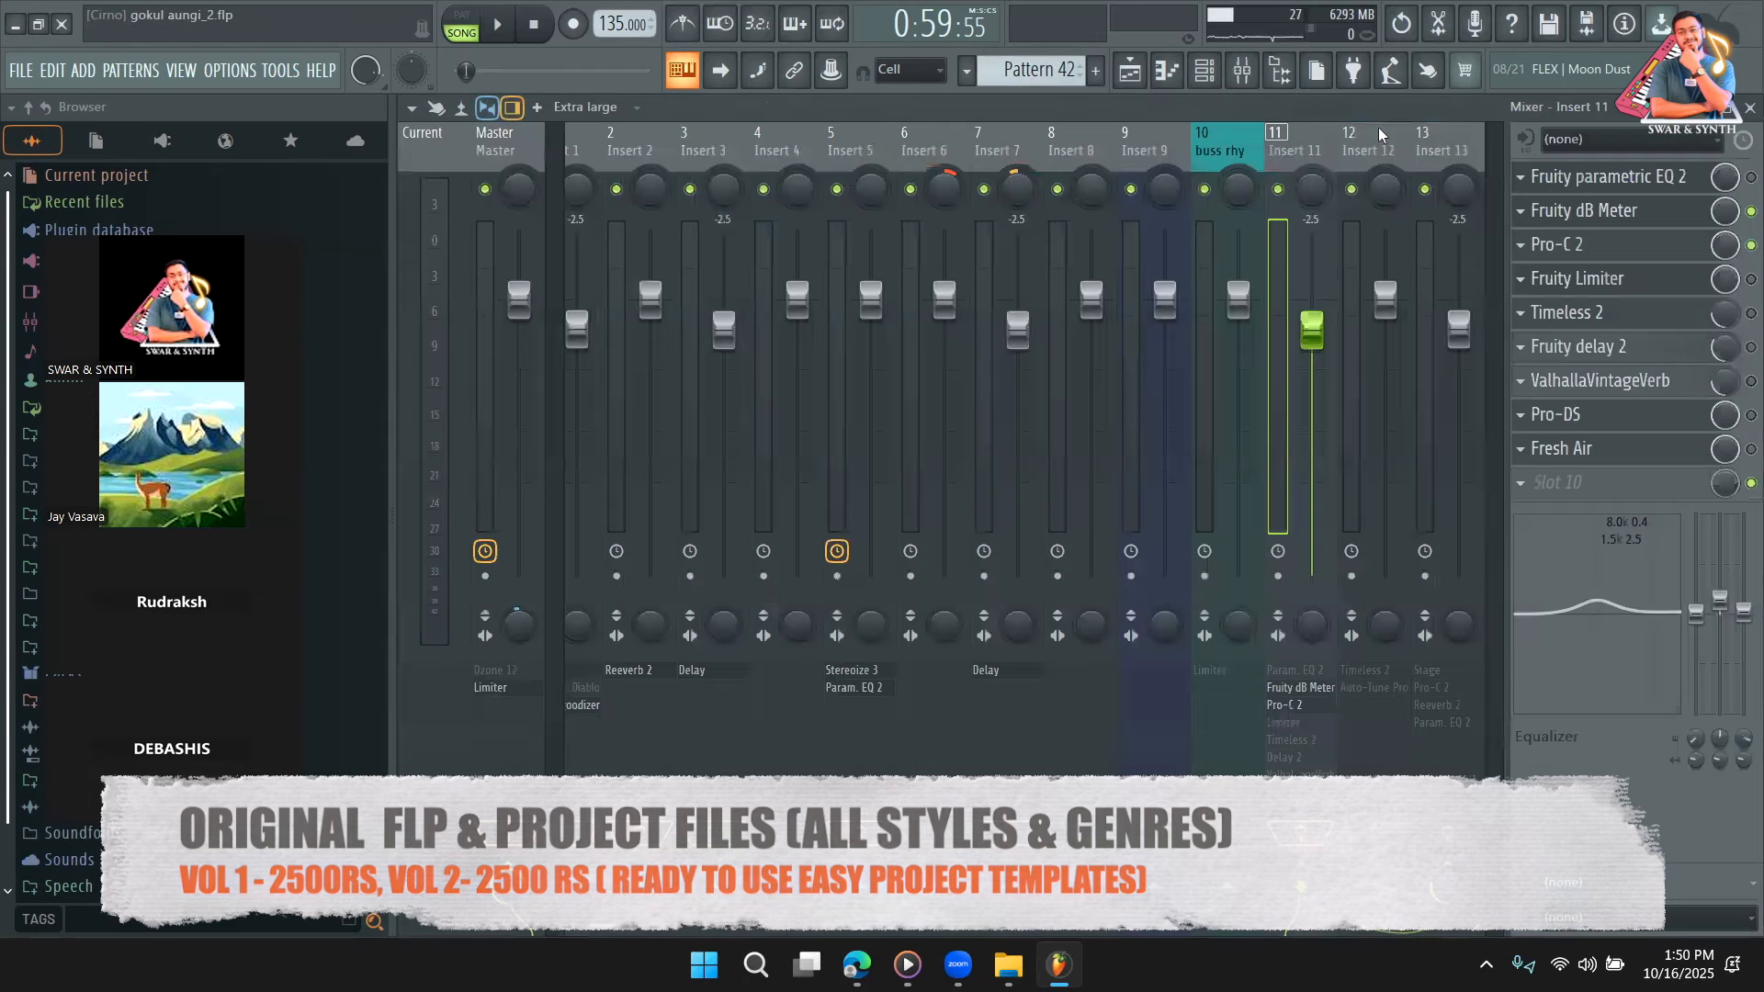
click(1592, 244)
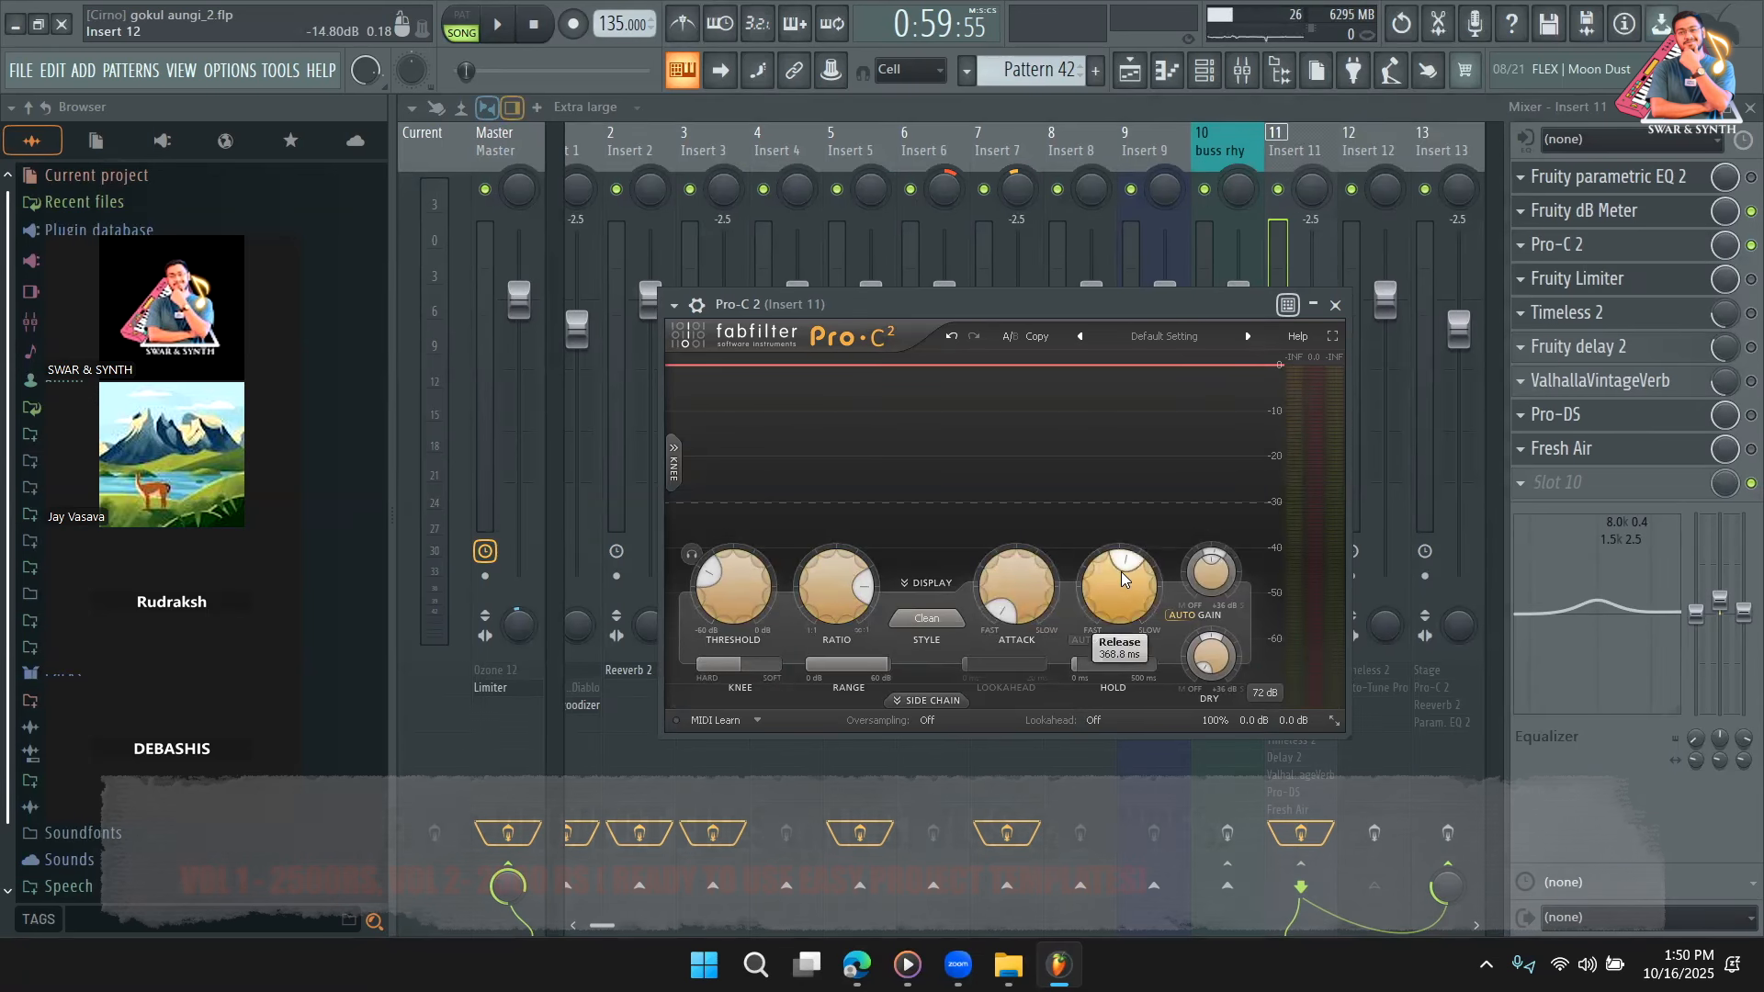
click(674, 305)
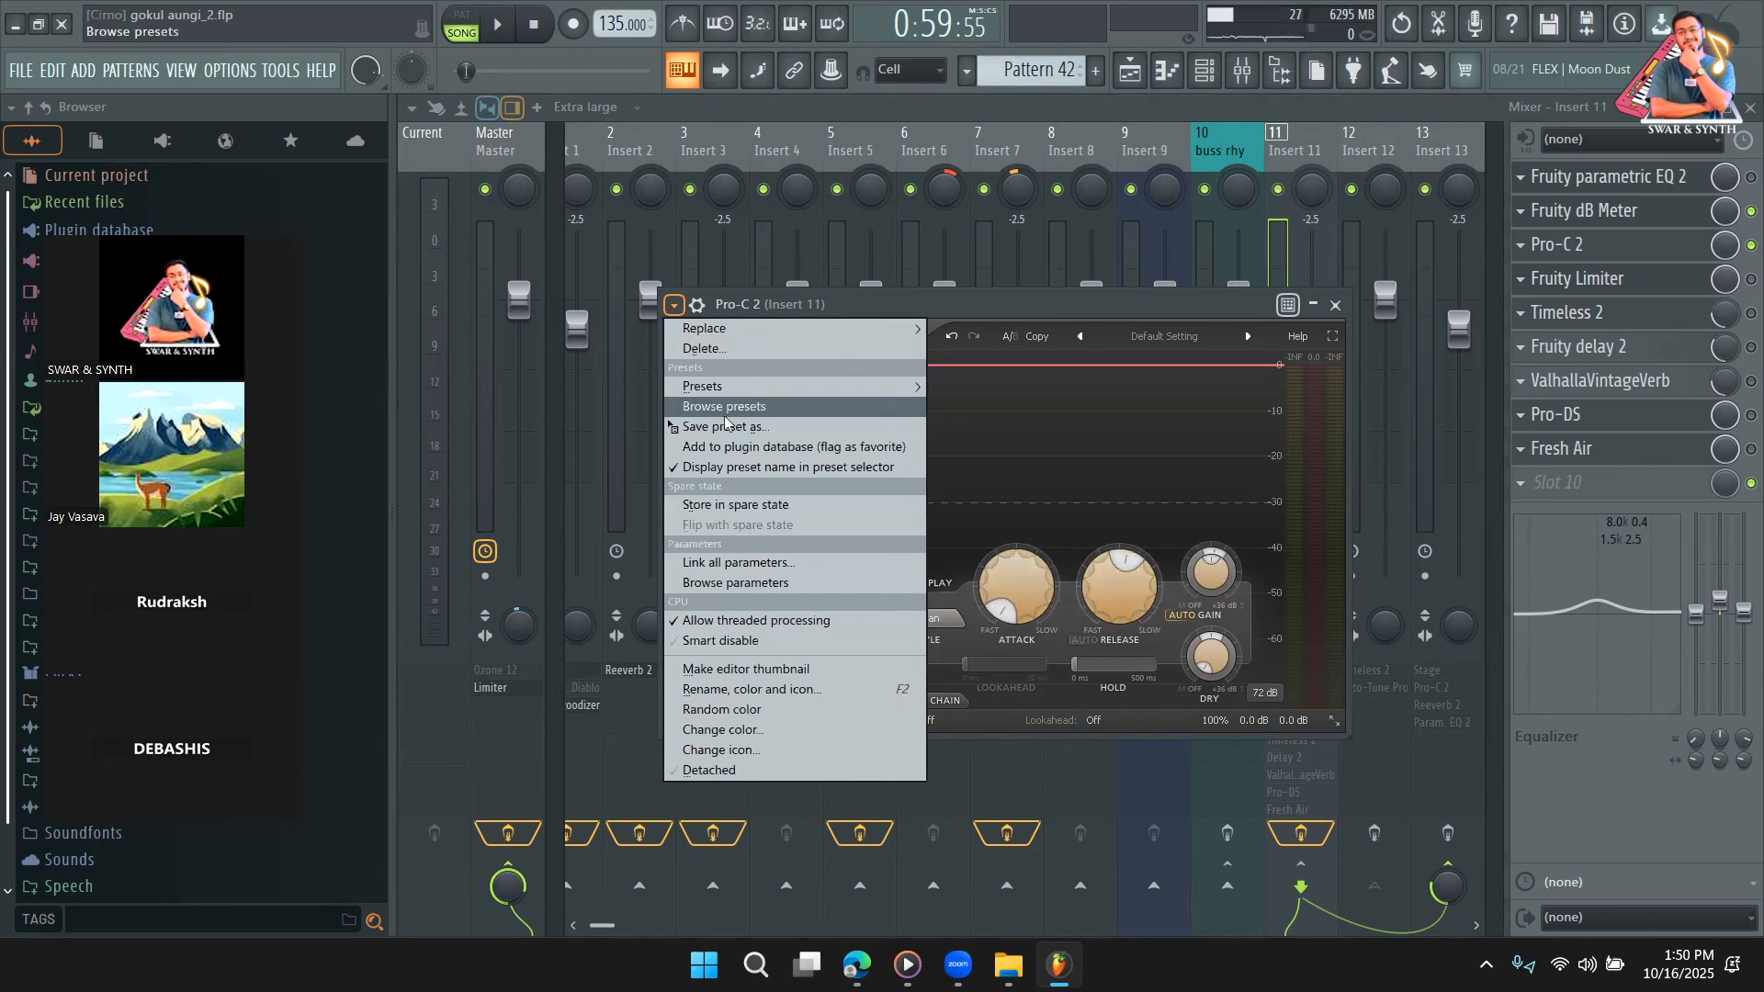
click(724, 418)
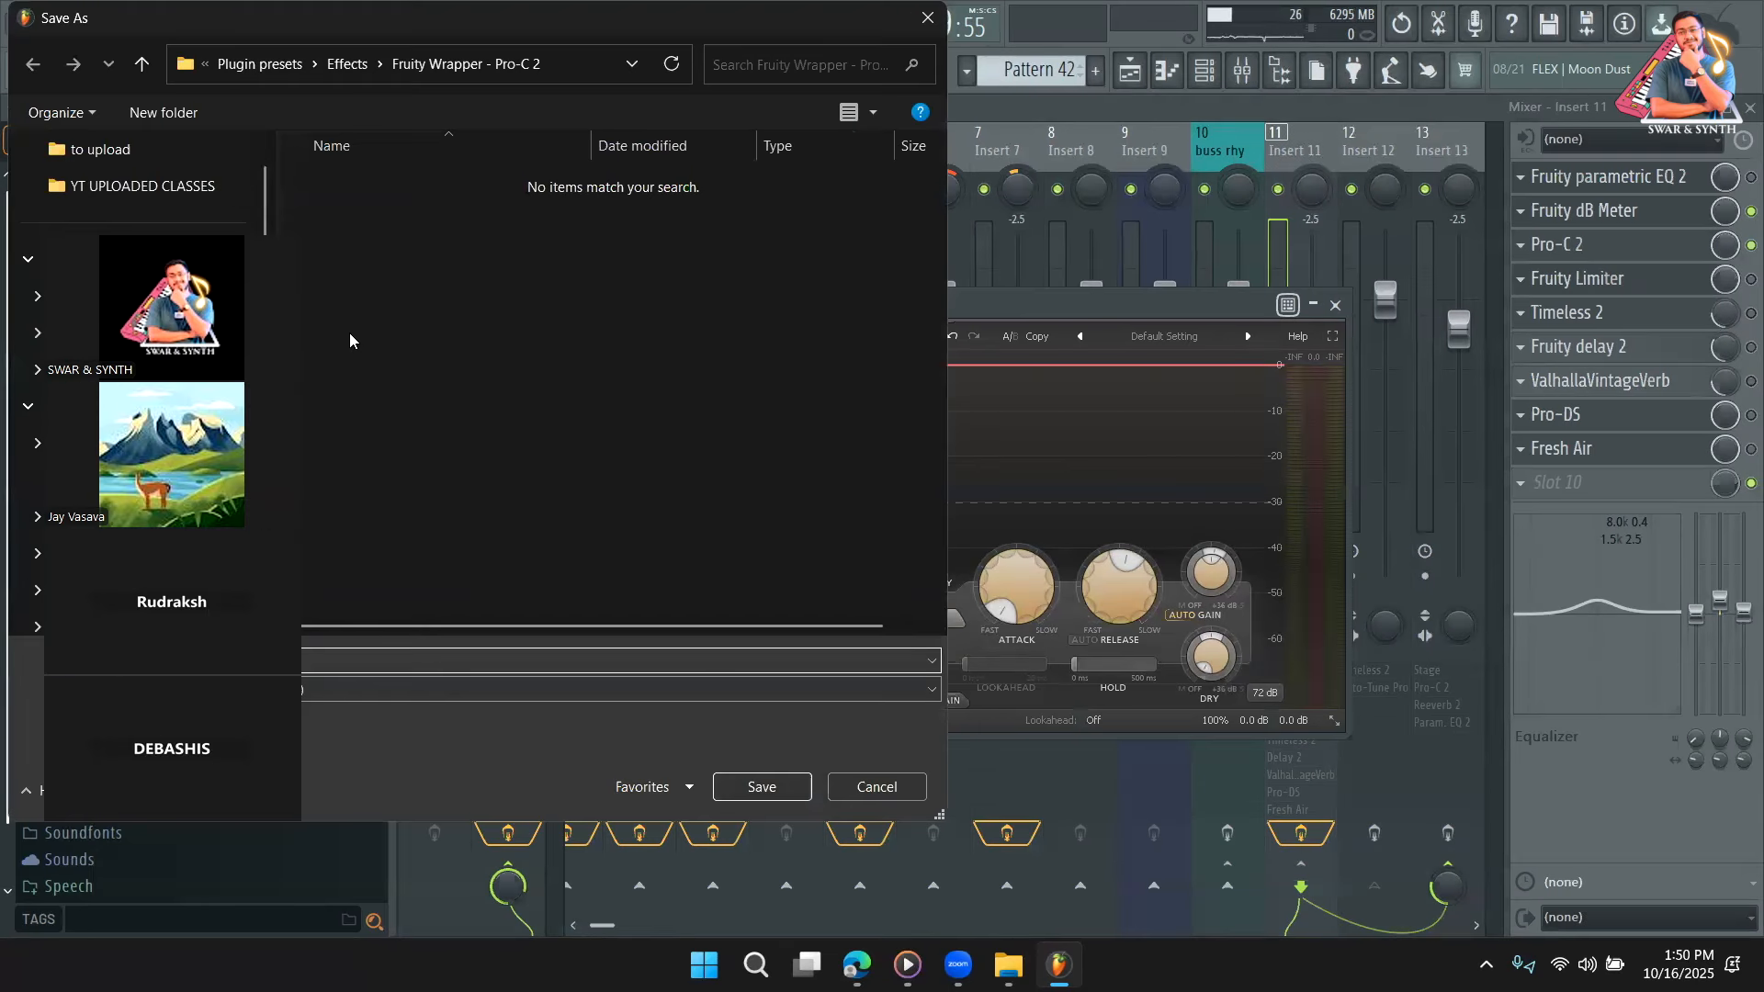
click(627, 687)
double_click(650, 687)
click(648, 684)
drag(645, 684, 518, 690)
text(FLA)
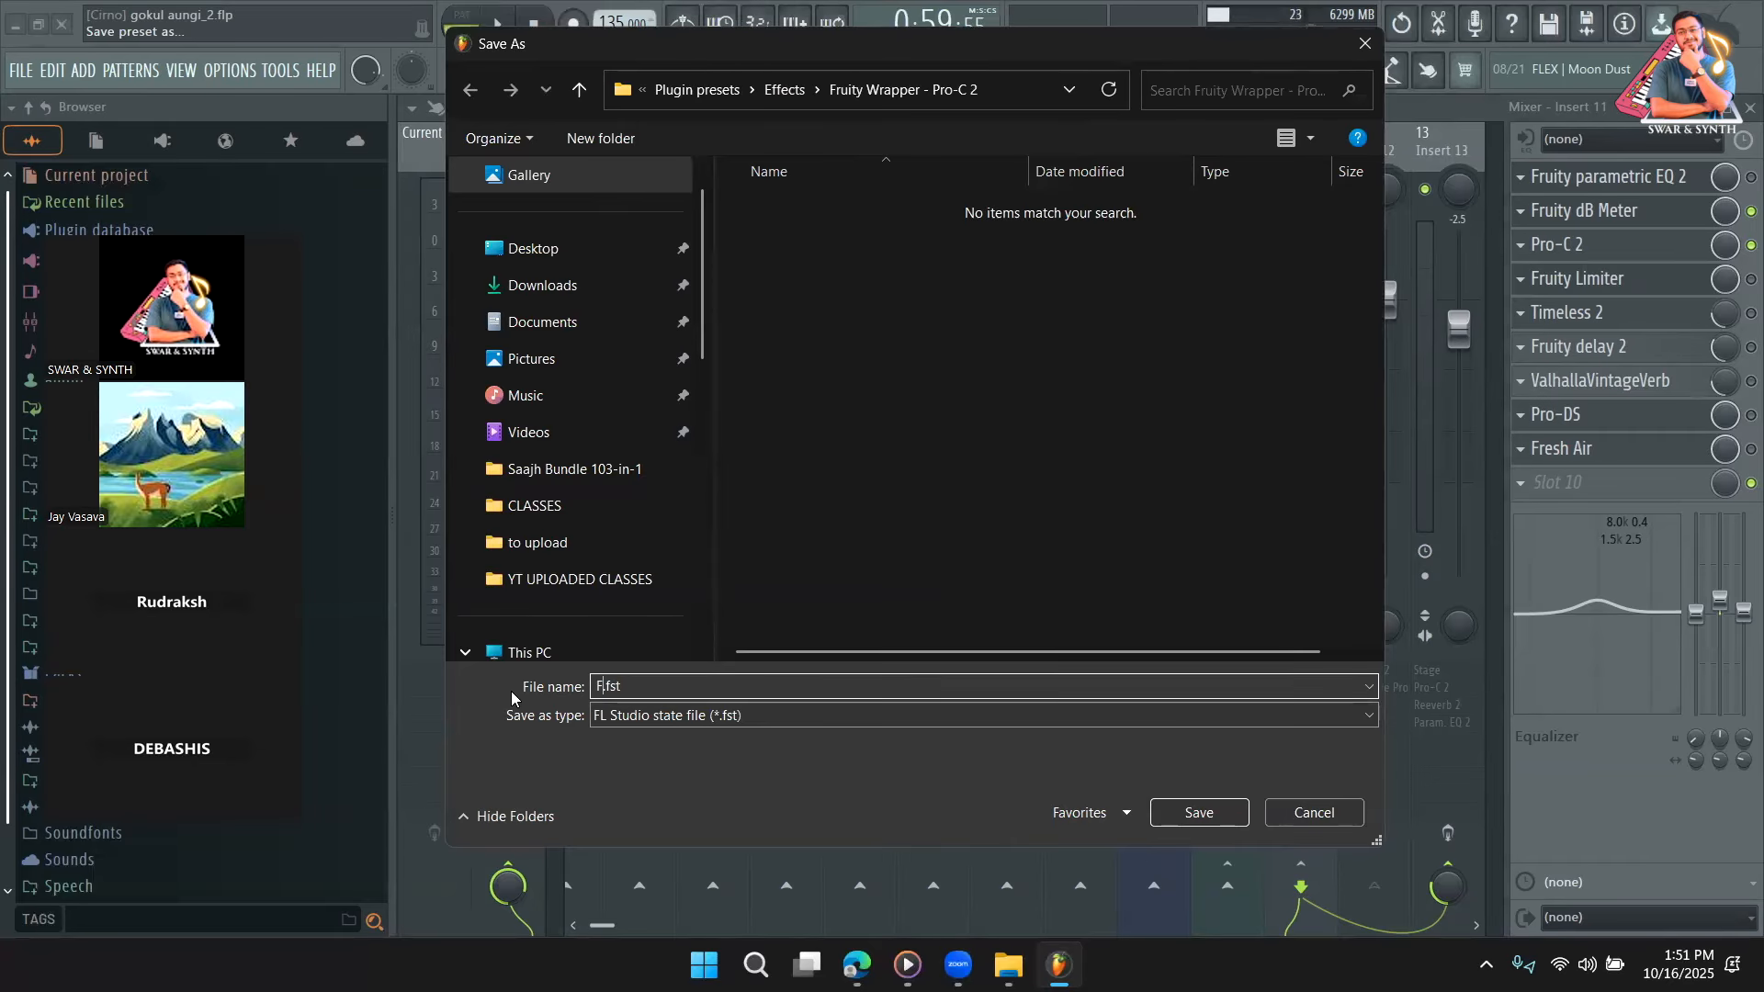
text(T VOCA)
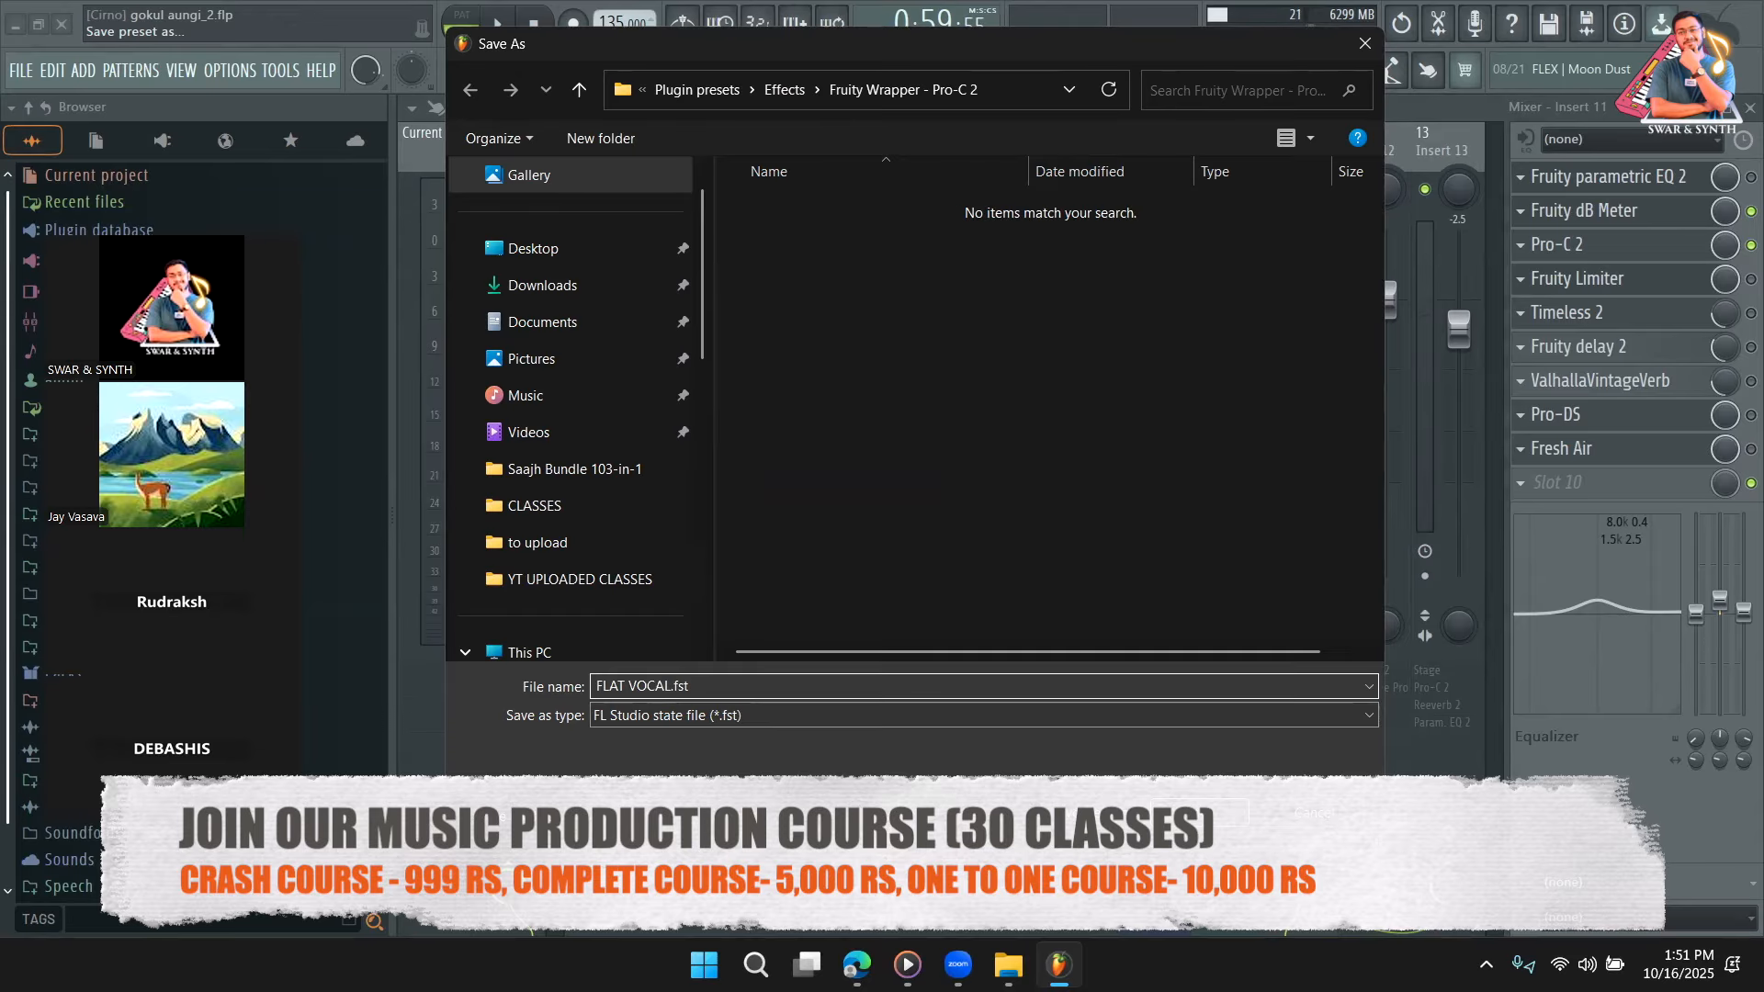
text(L)
key(Return)
Mute playlist Track 6 and play back the consolidated clip on Track 5.
click(1126, 80)
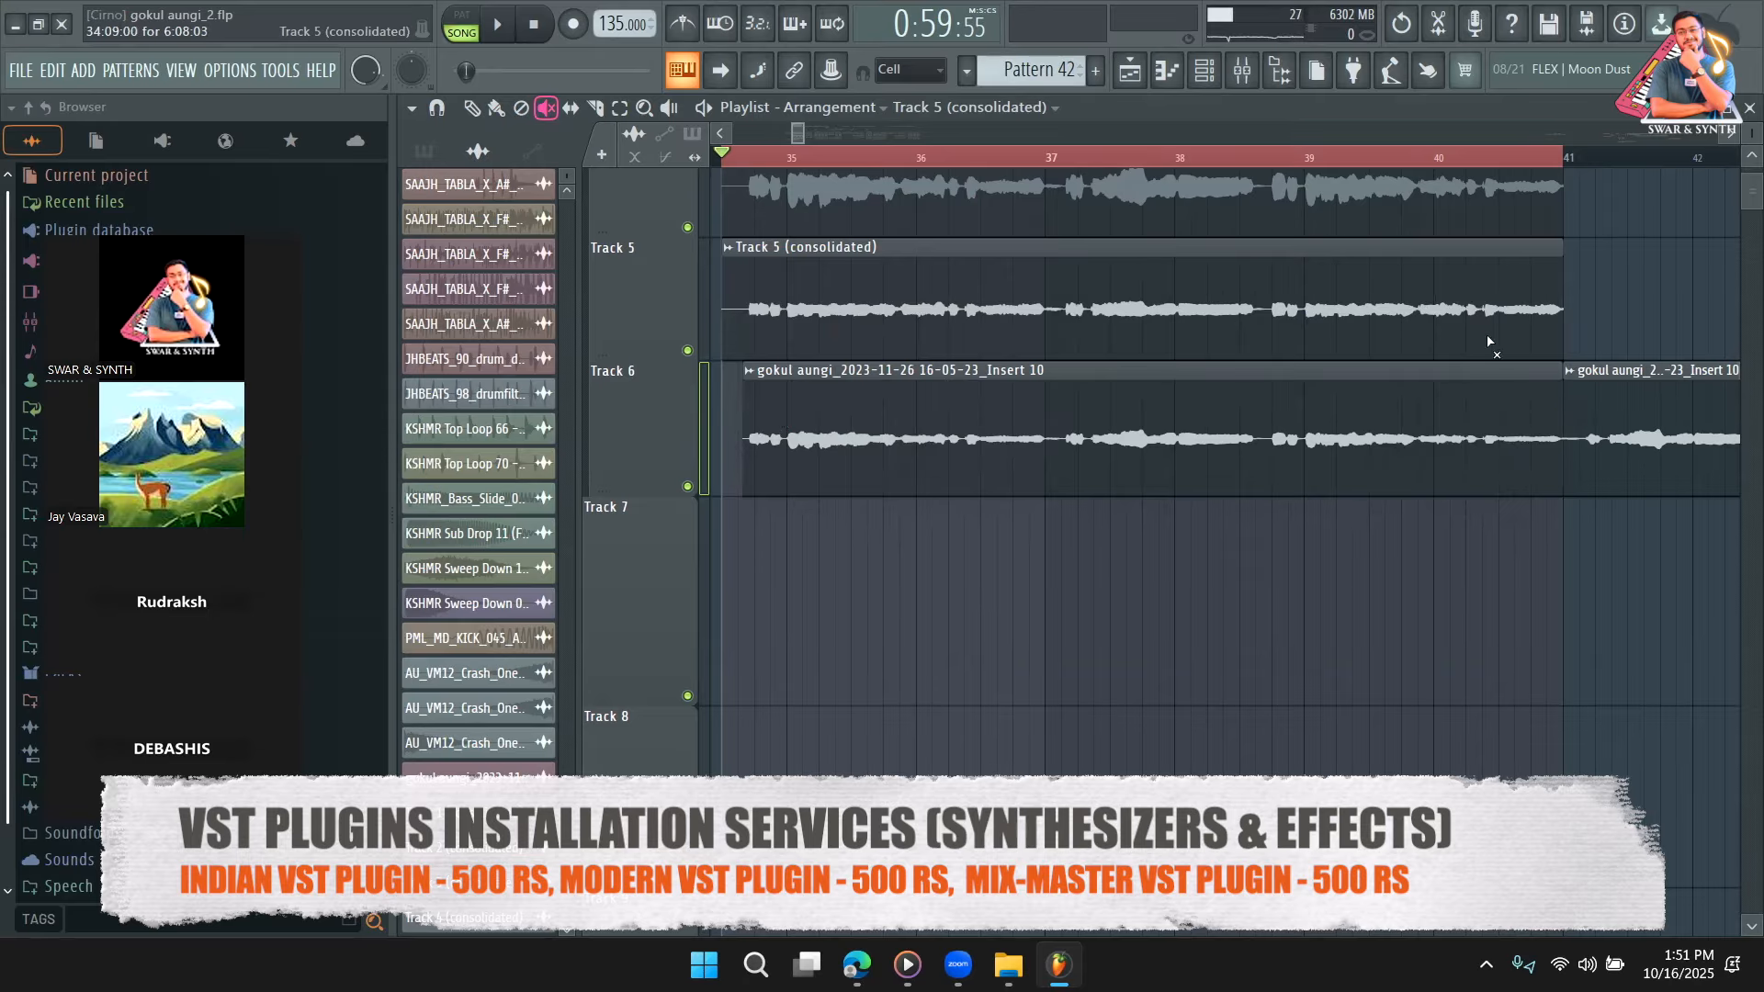
click(687, 486)
key(space)
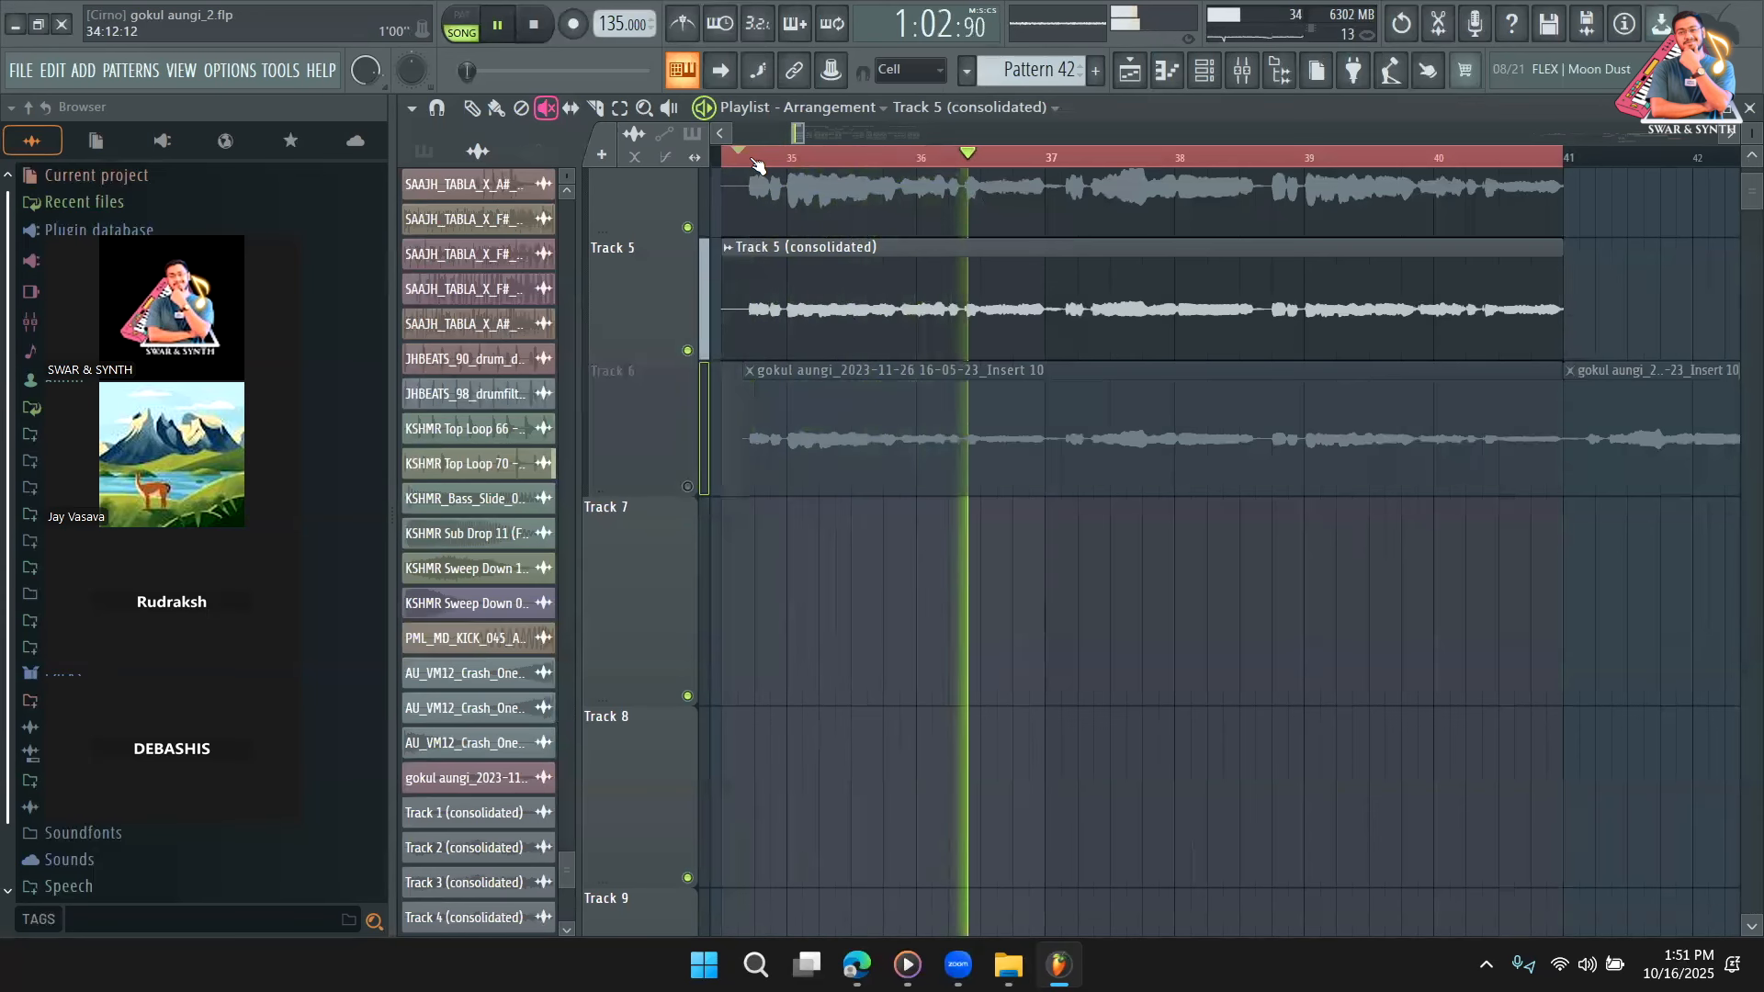
click(473, 109)
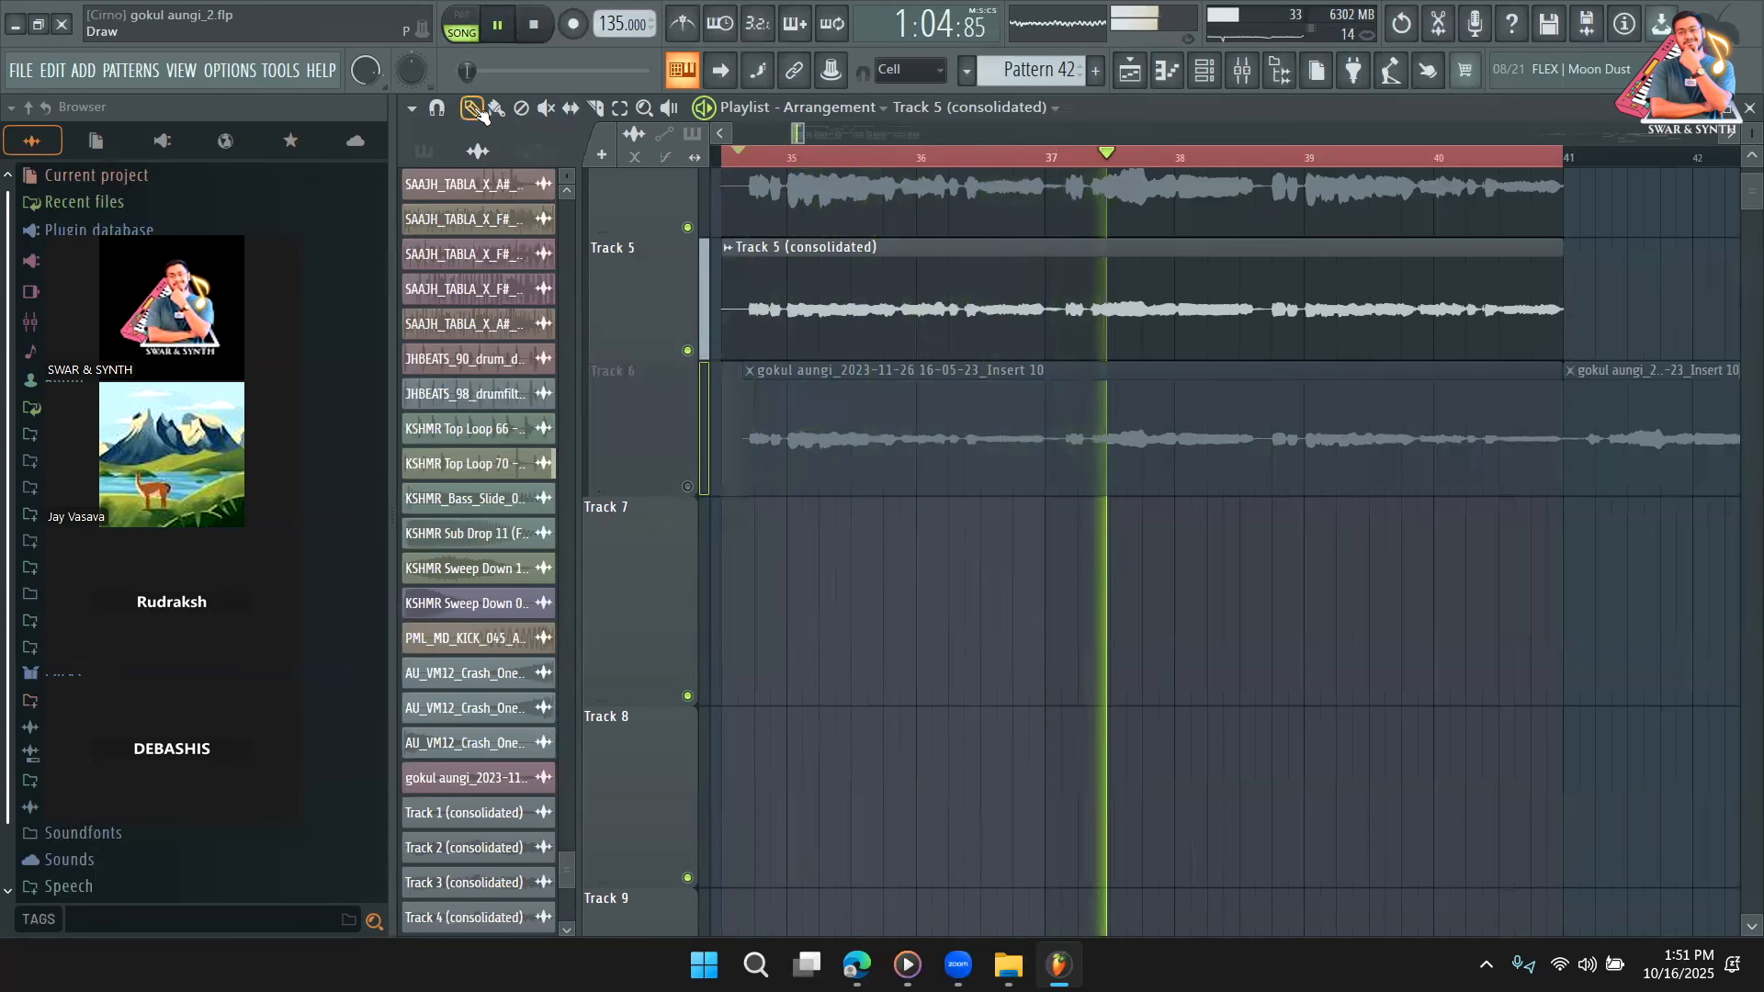
key(space)
Route the Track 5 consolidated clip to Insert 11 and play it through that insert's Fruity dB Meter.
double_click(950, 318)
click(1238, 78)
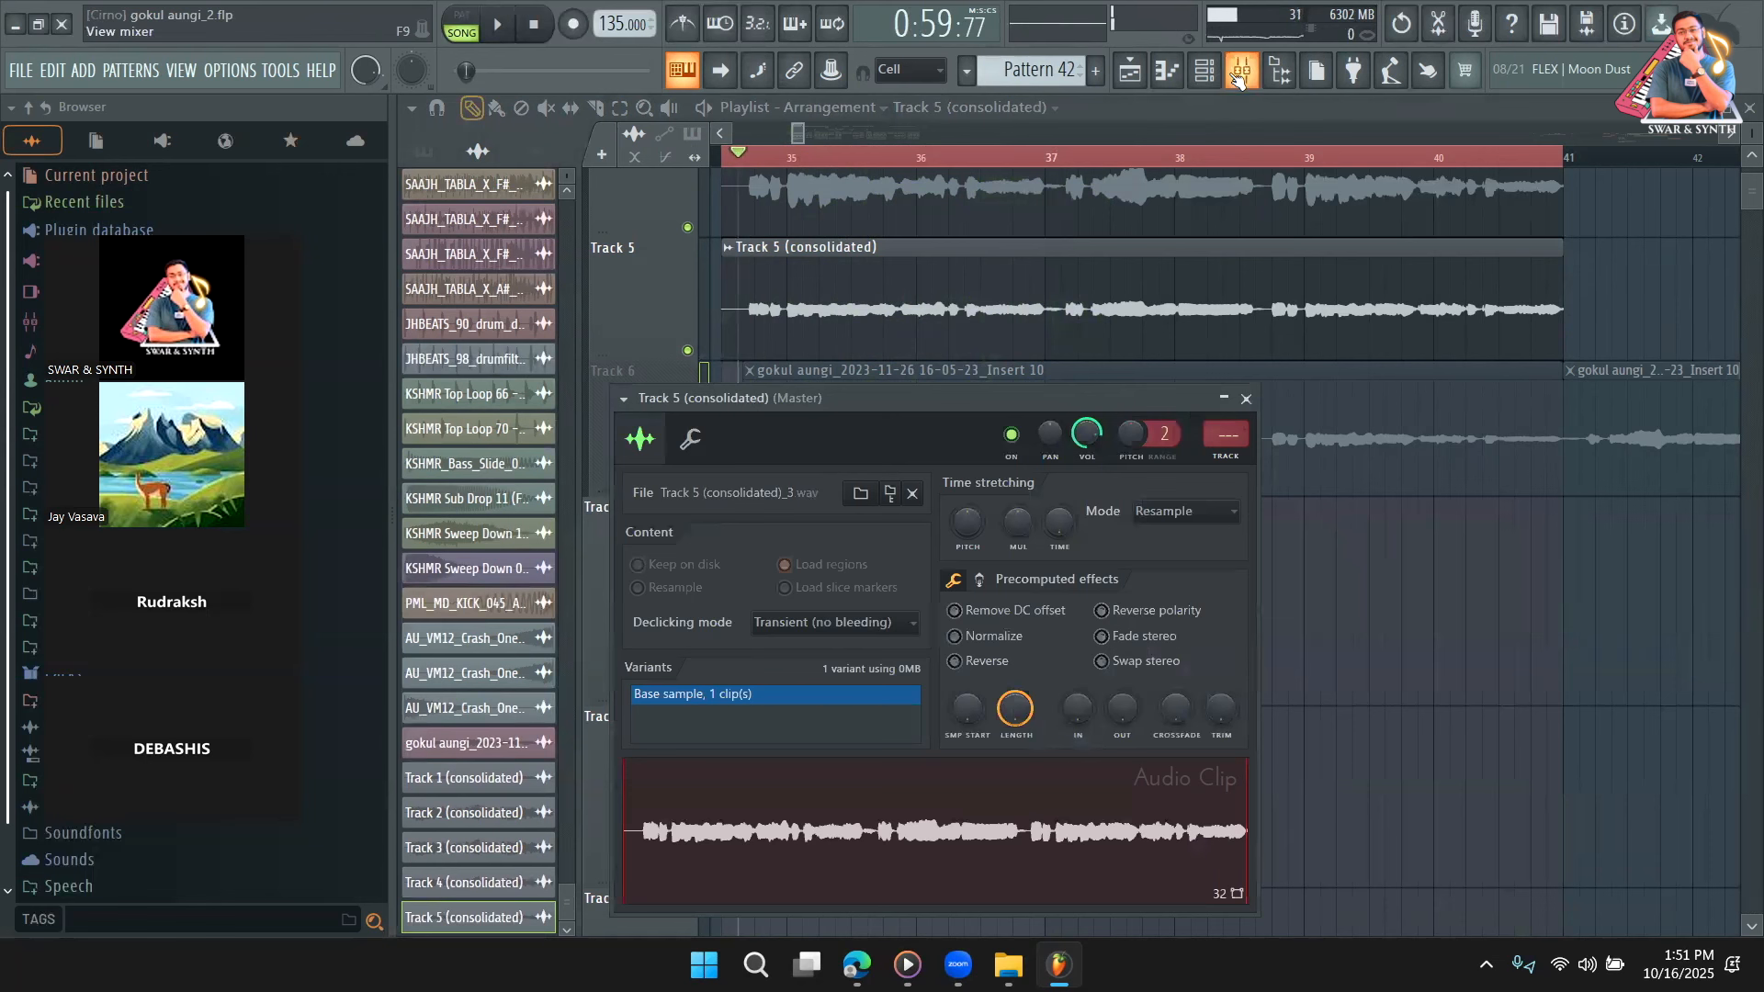
click(1238, 79)
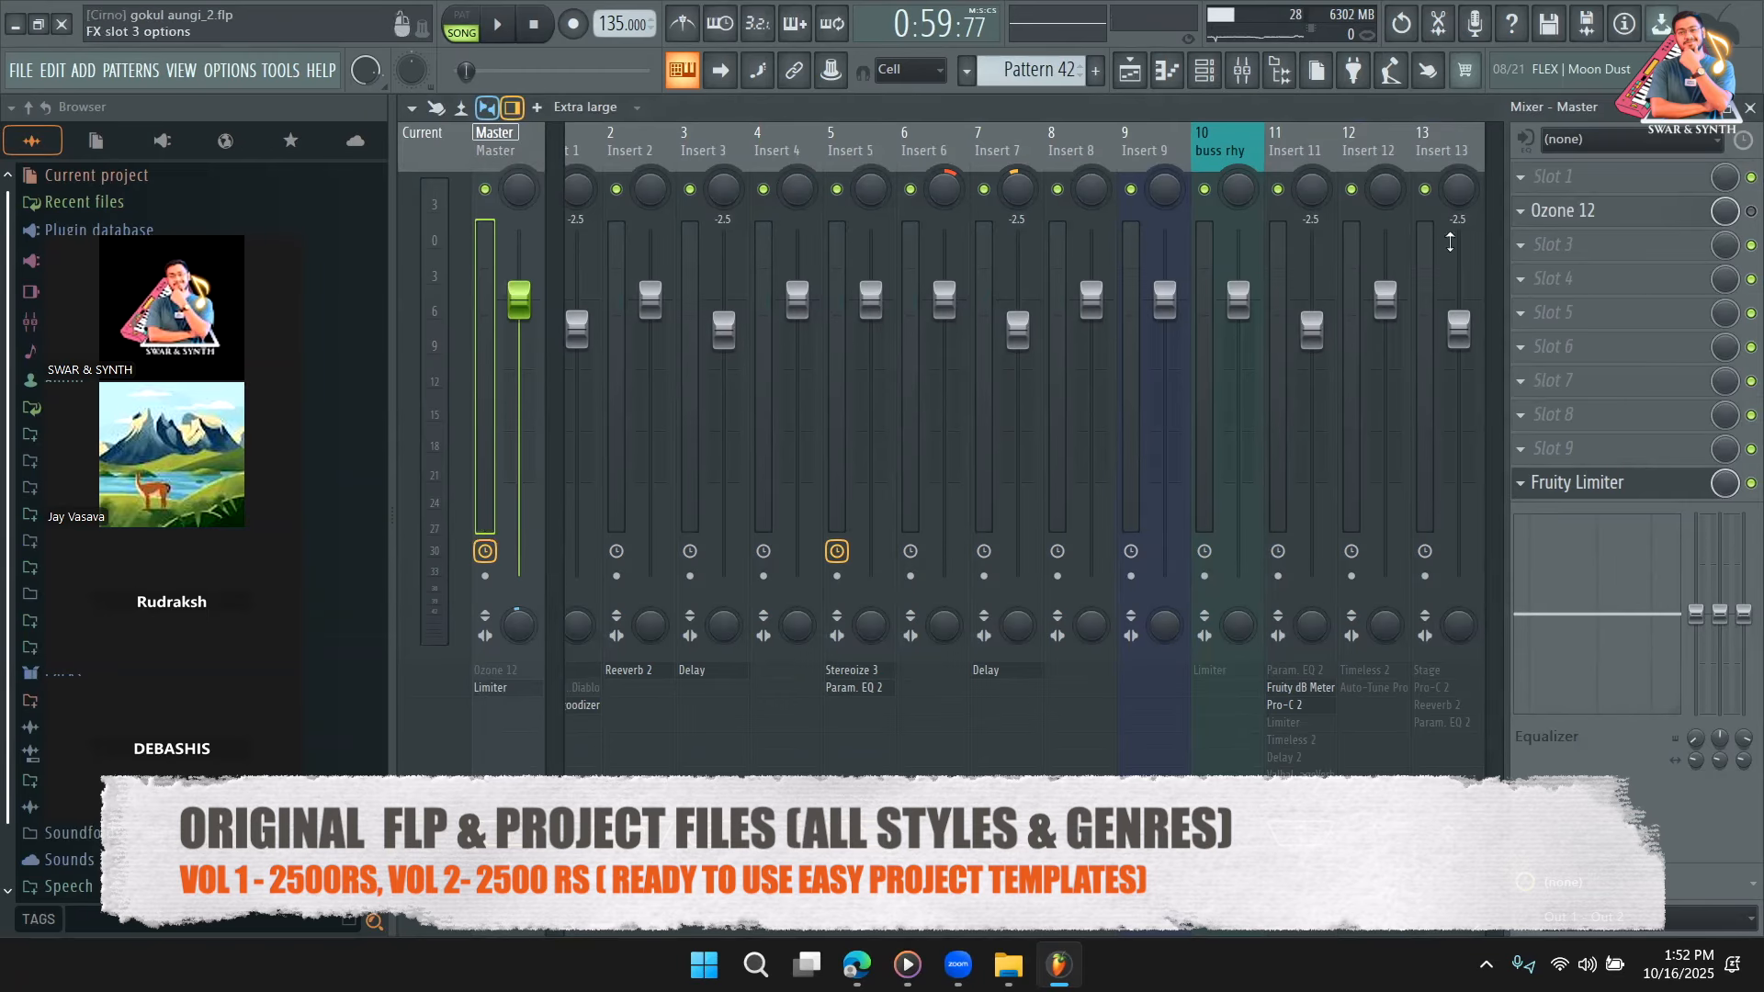
click(1295, 138)
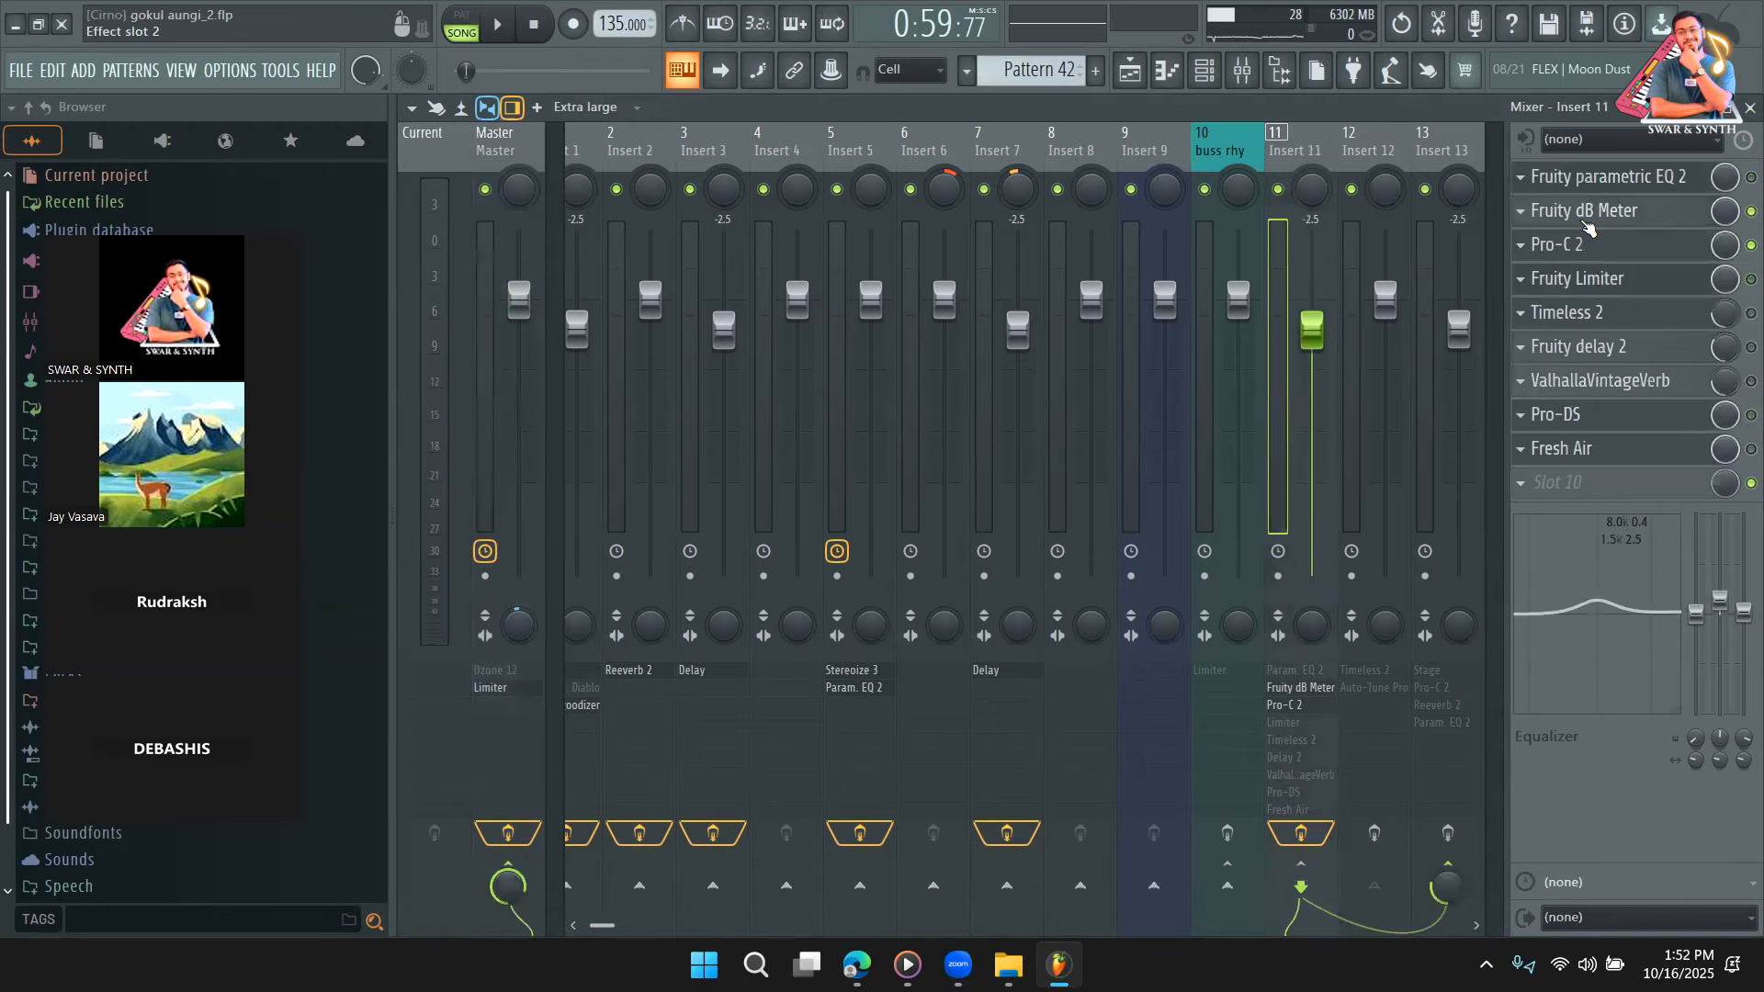
click(1586, 215)
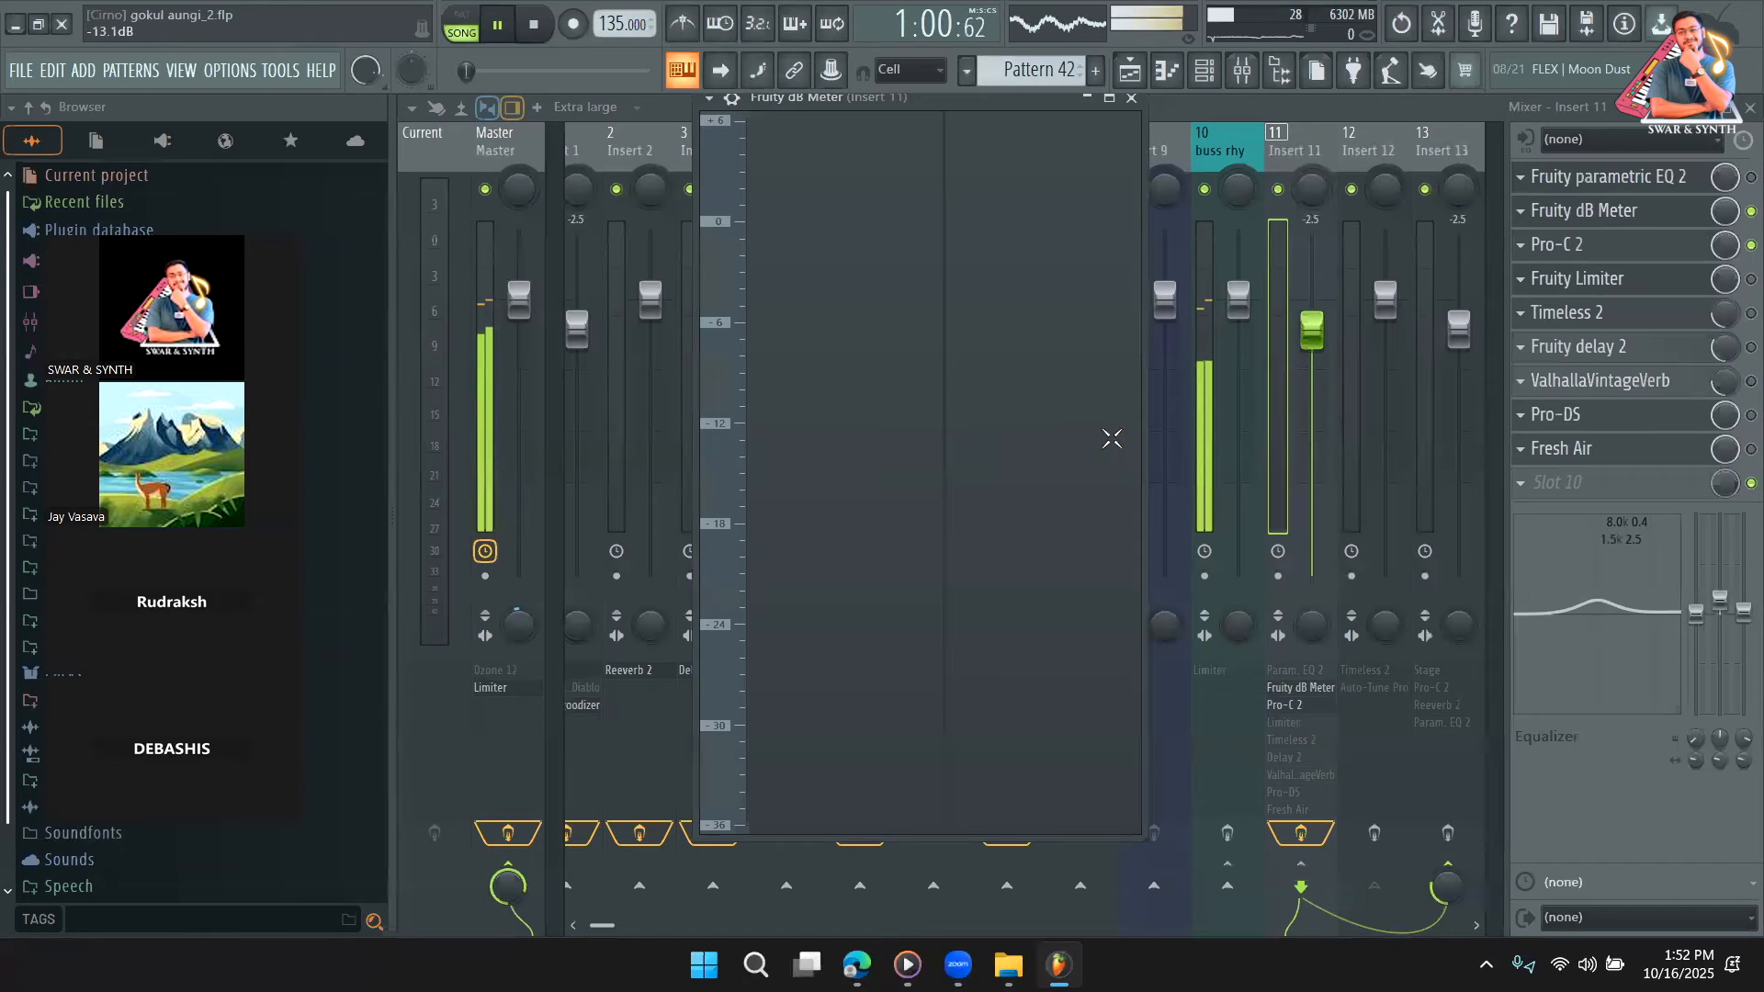
click(1122, 73)
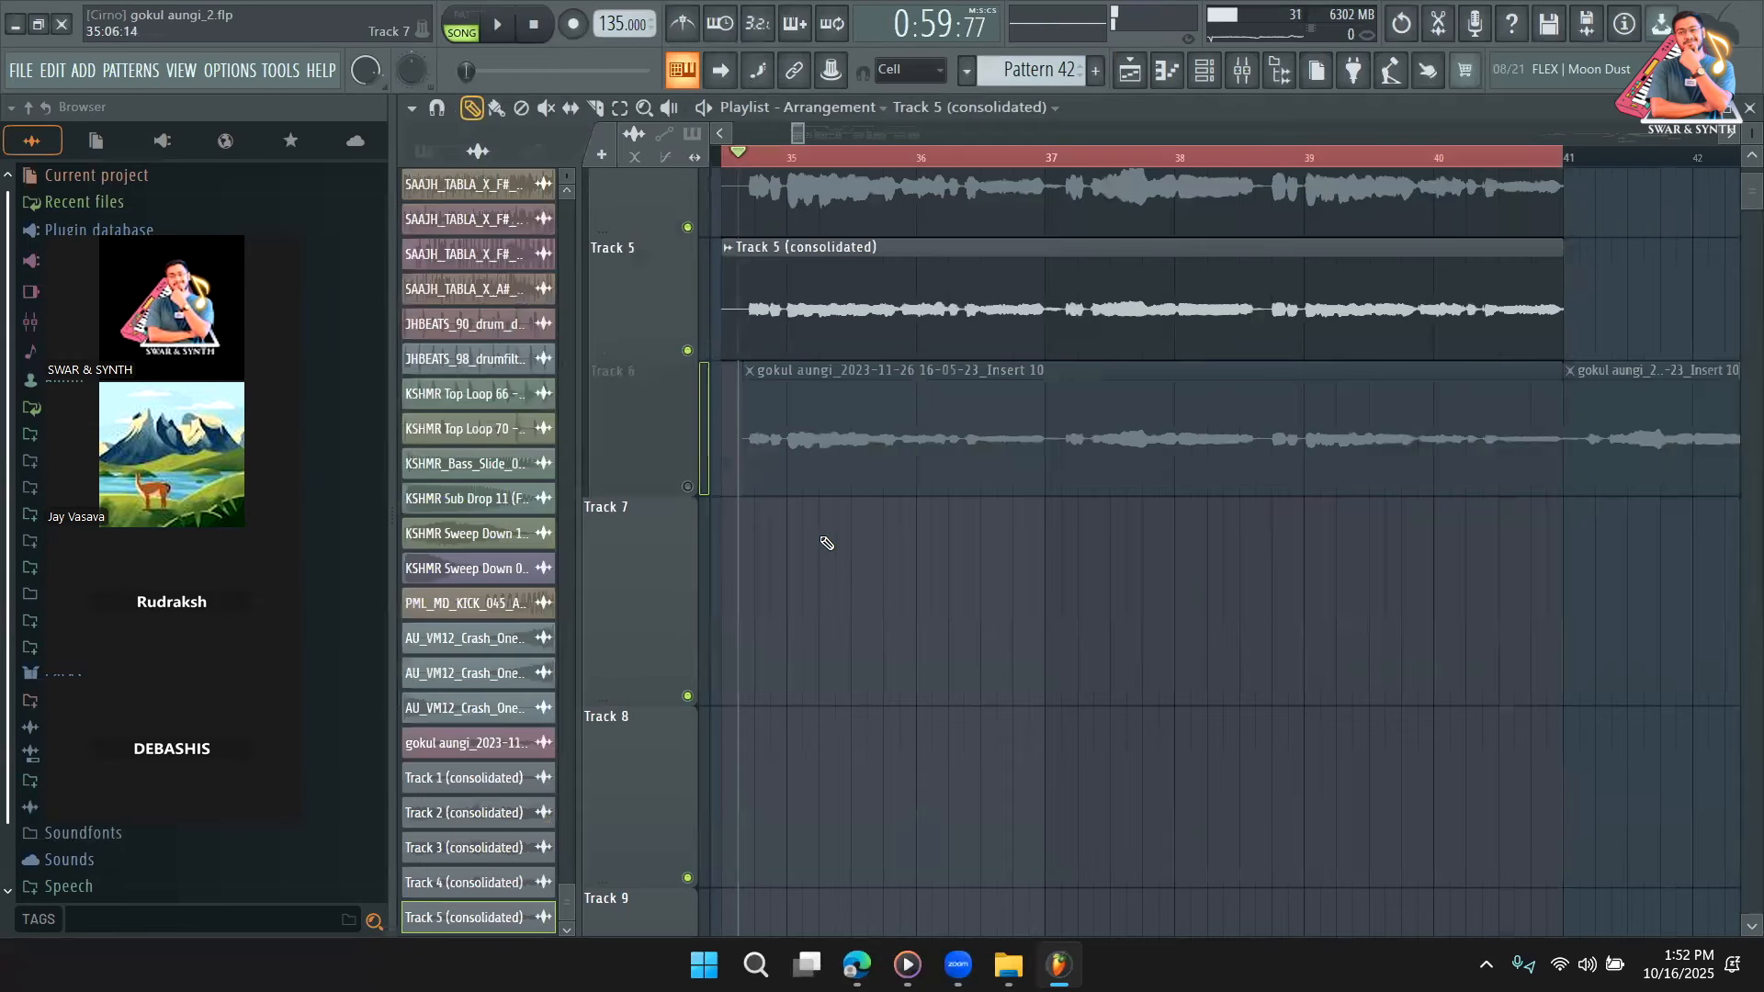
double_click(869, 299)
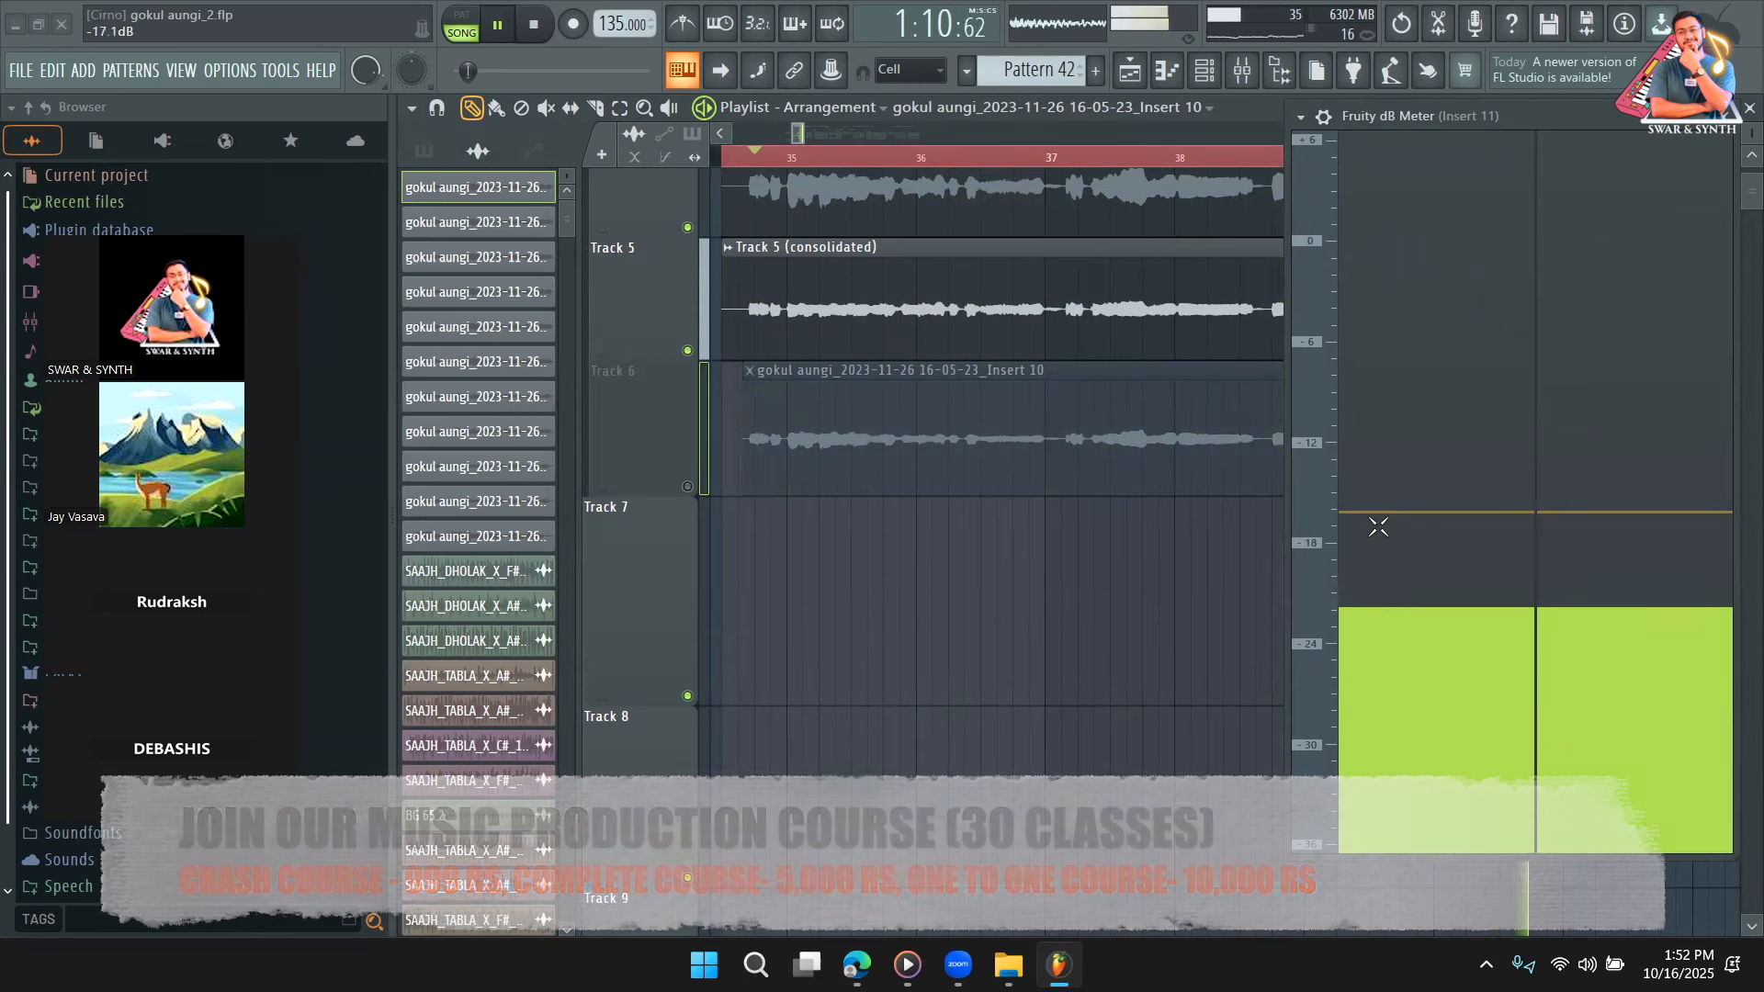
key(space)
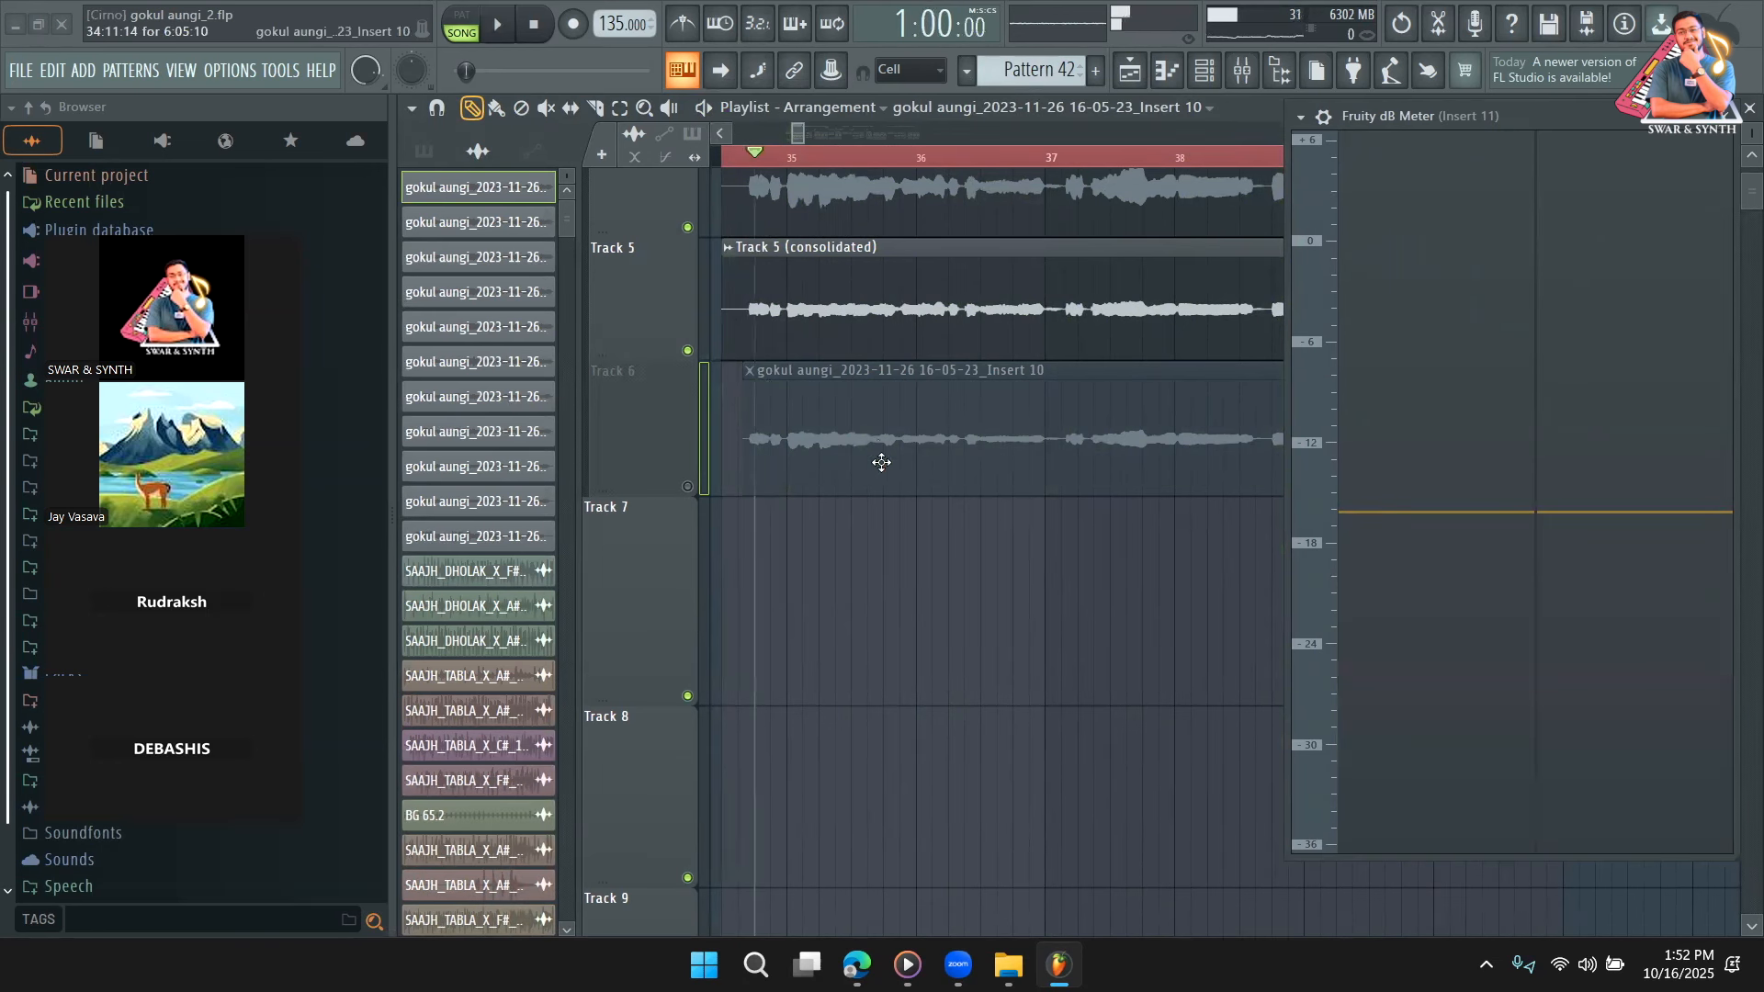
Mute the Track 5 clip, unmute Track 6 and check the original vocal's level on the Fruity dB Meter.
click(546, 108)
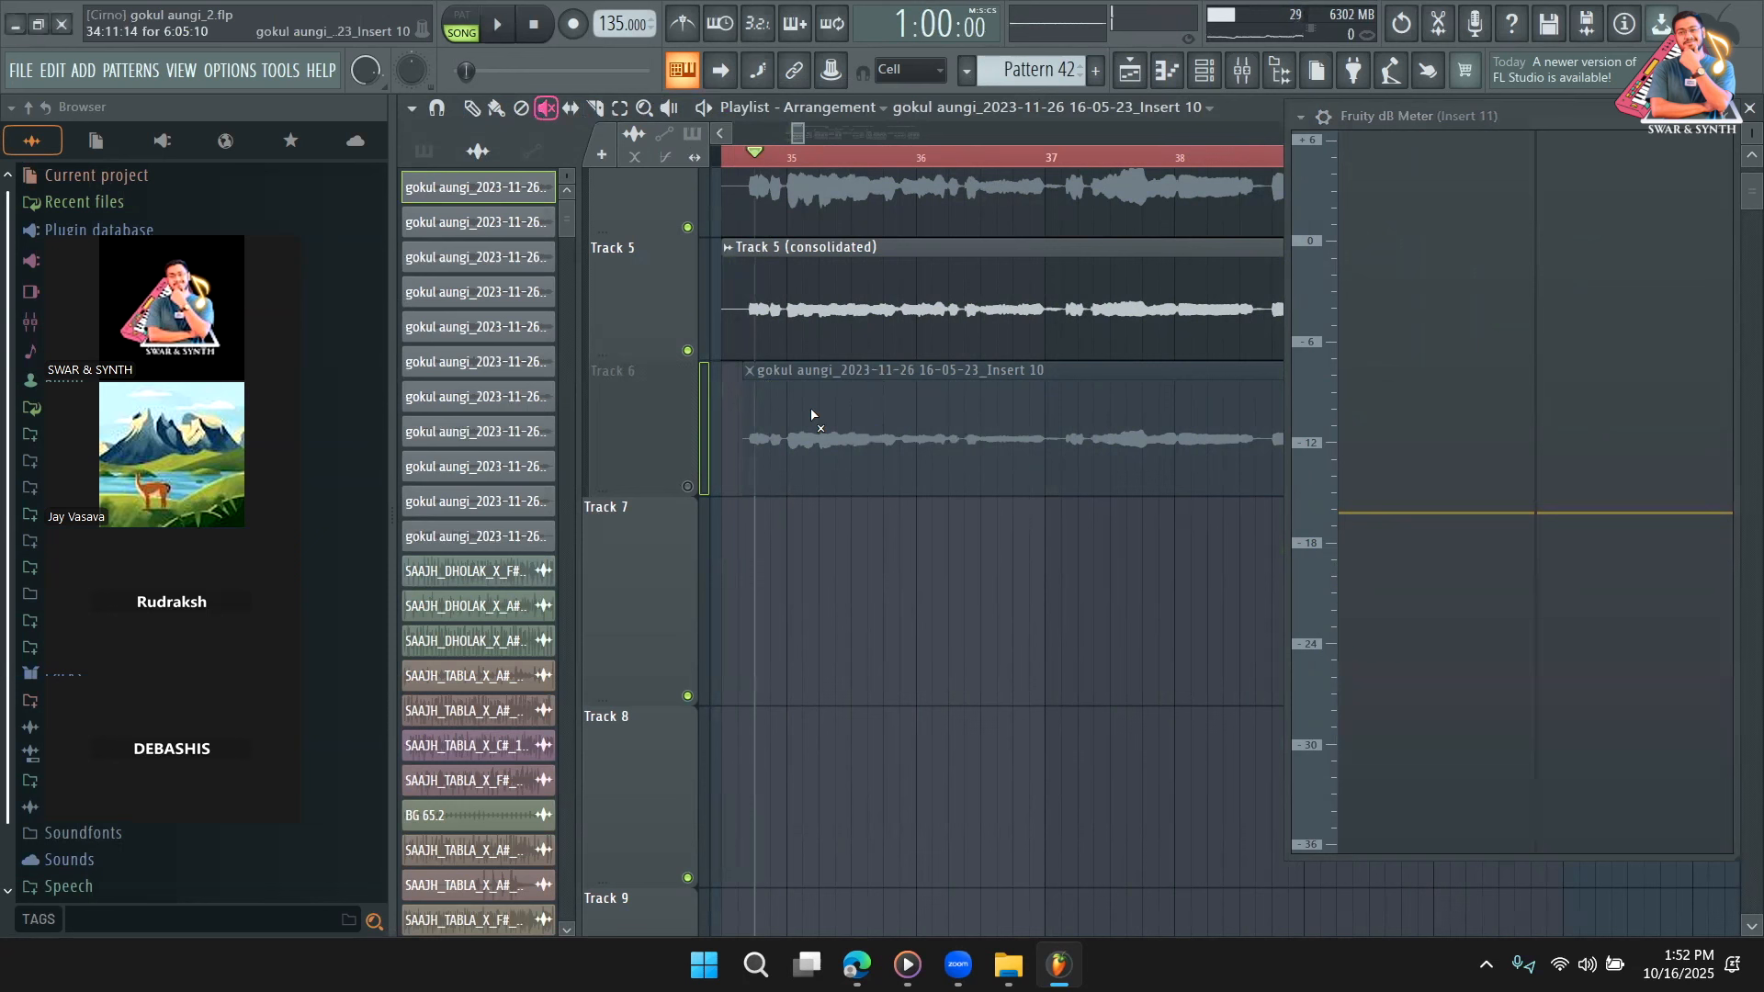
click(851, 340)
click(688, 485)
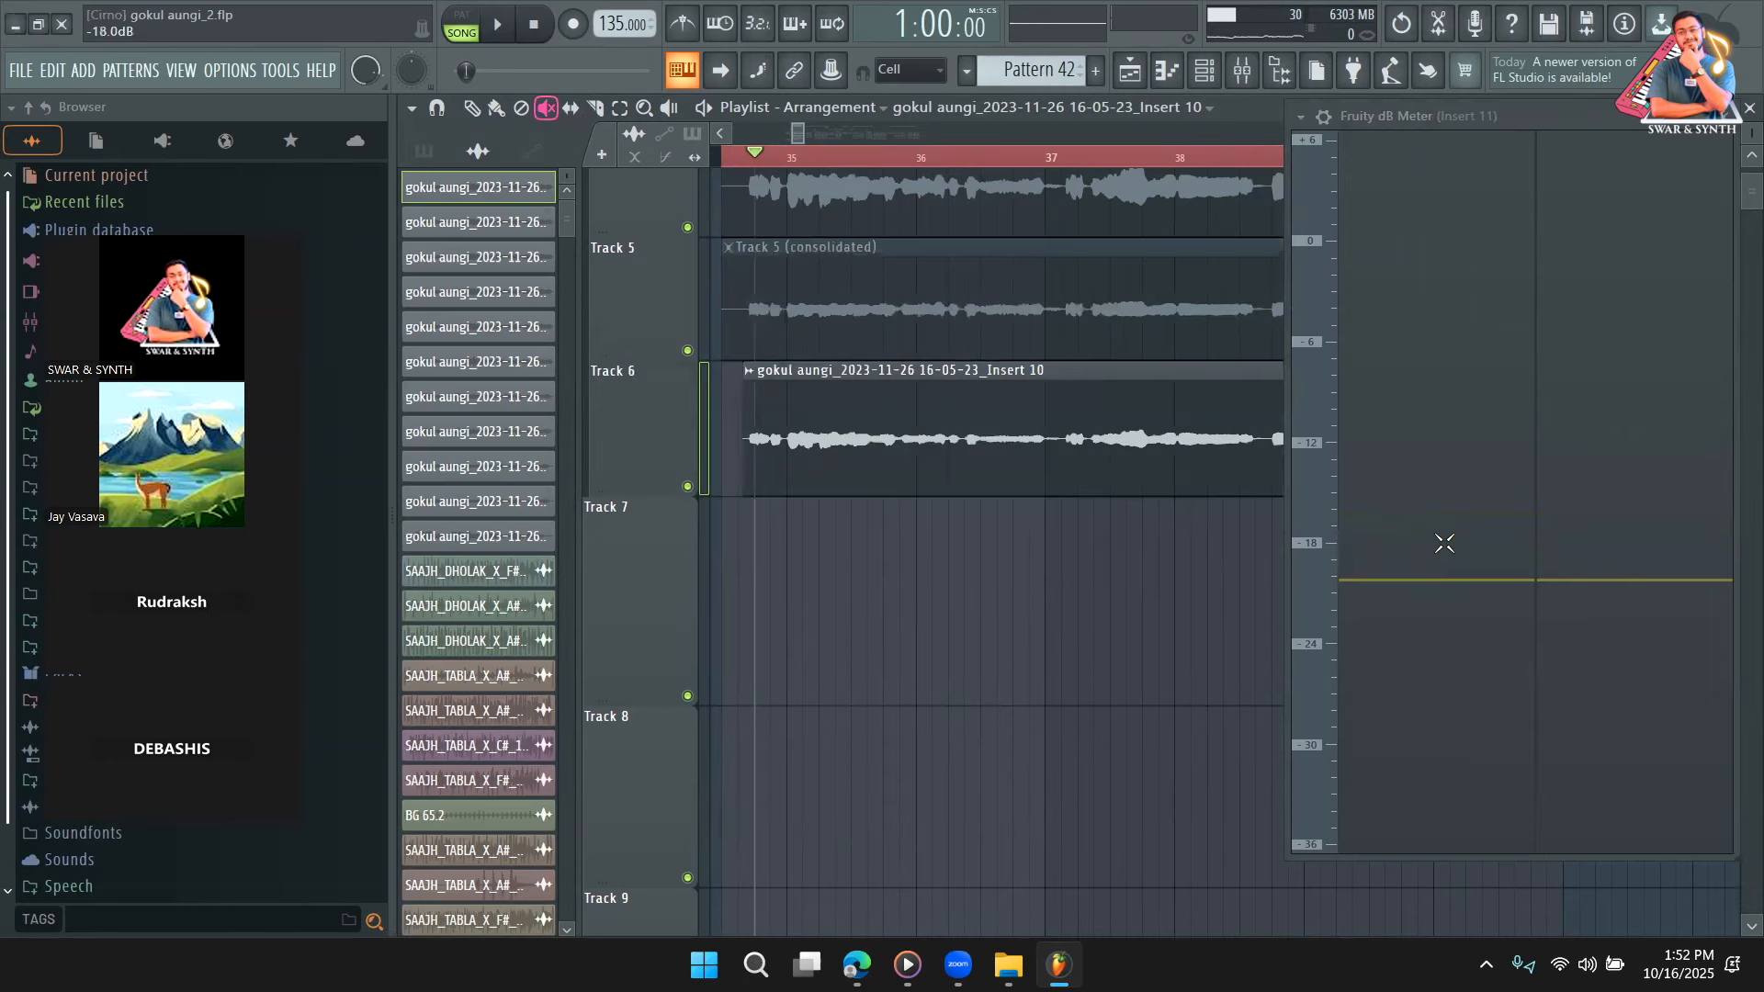
key(space)
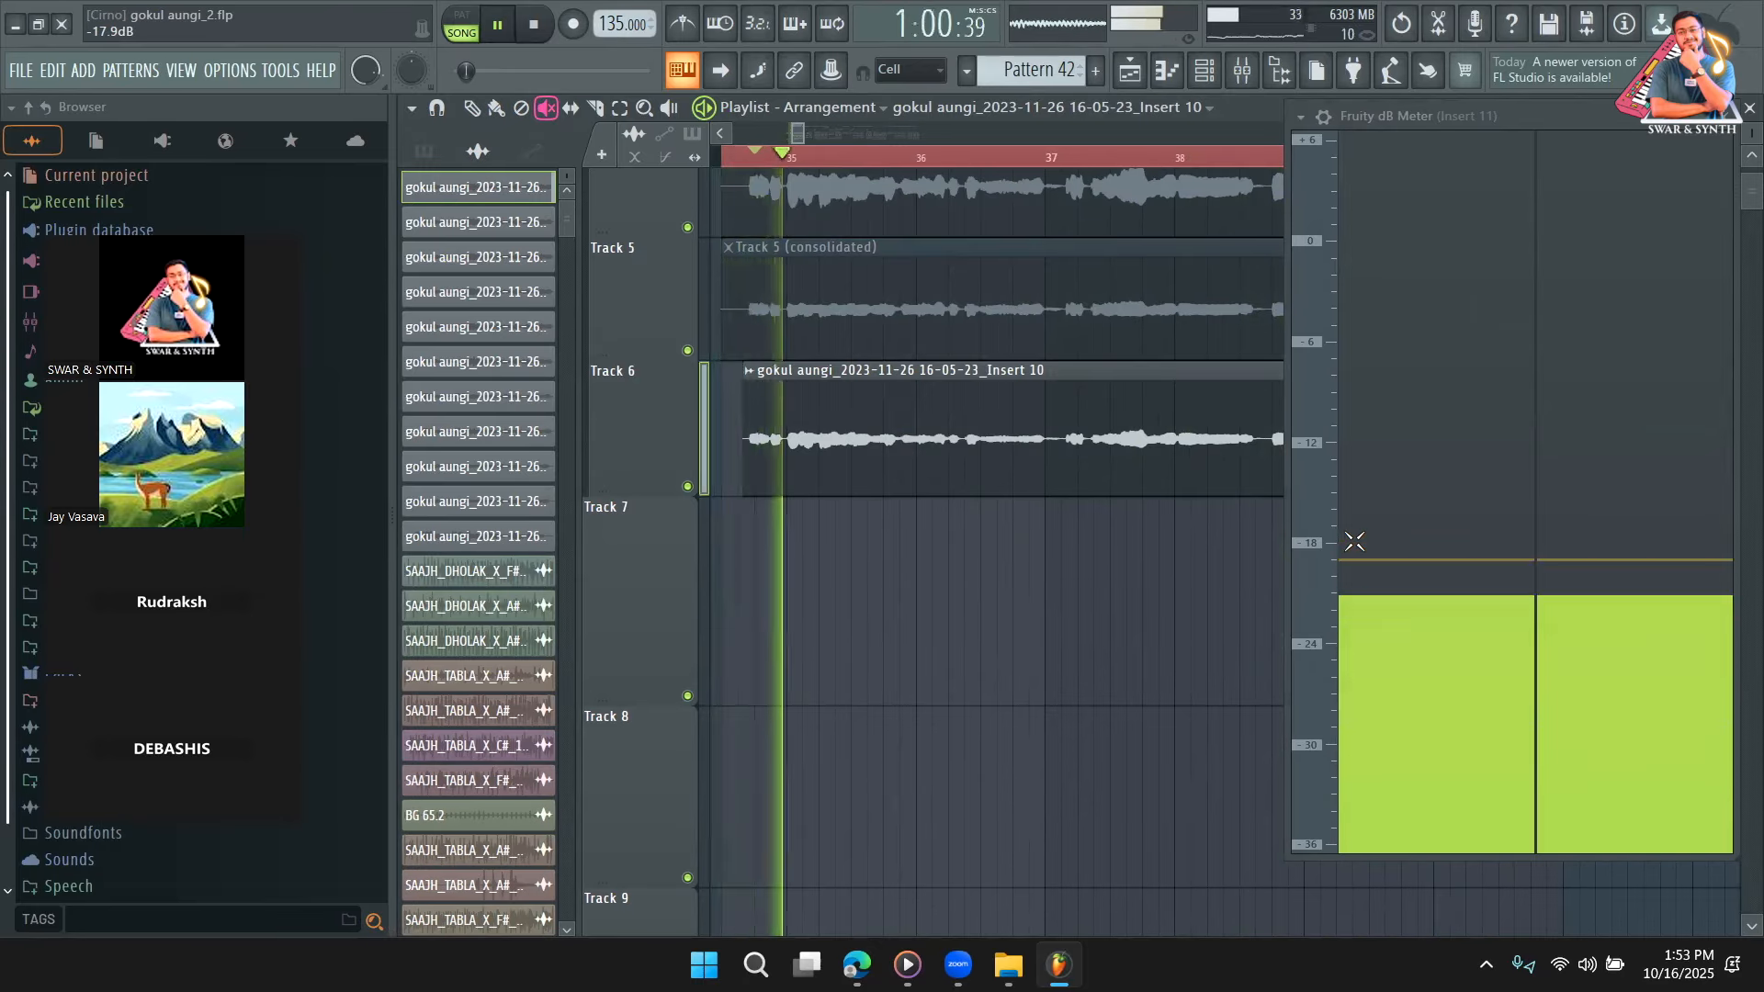
key(space)
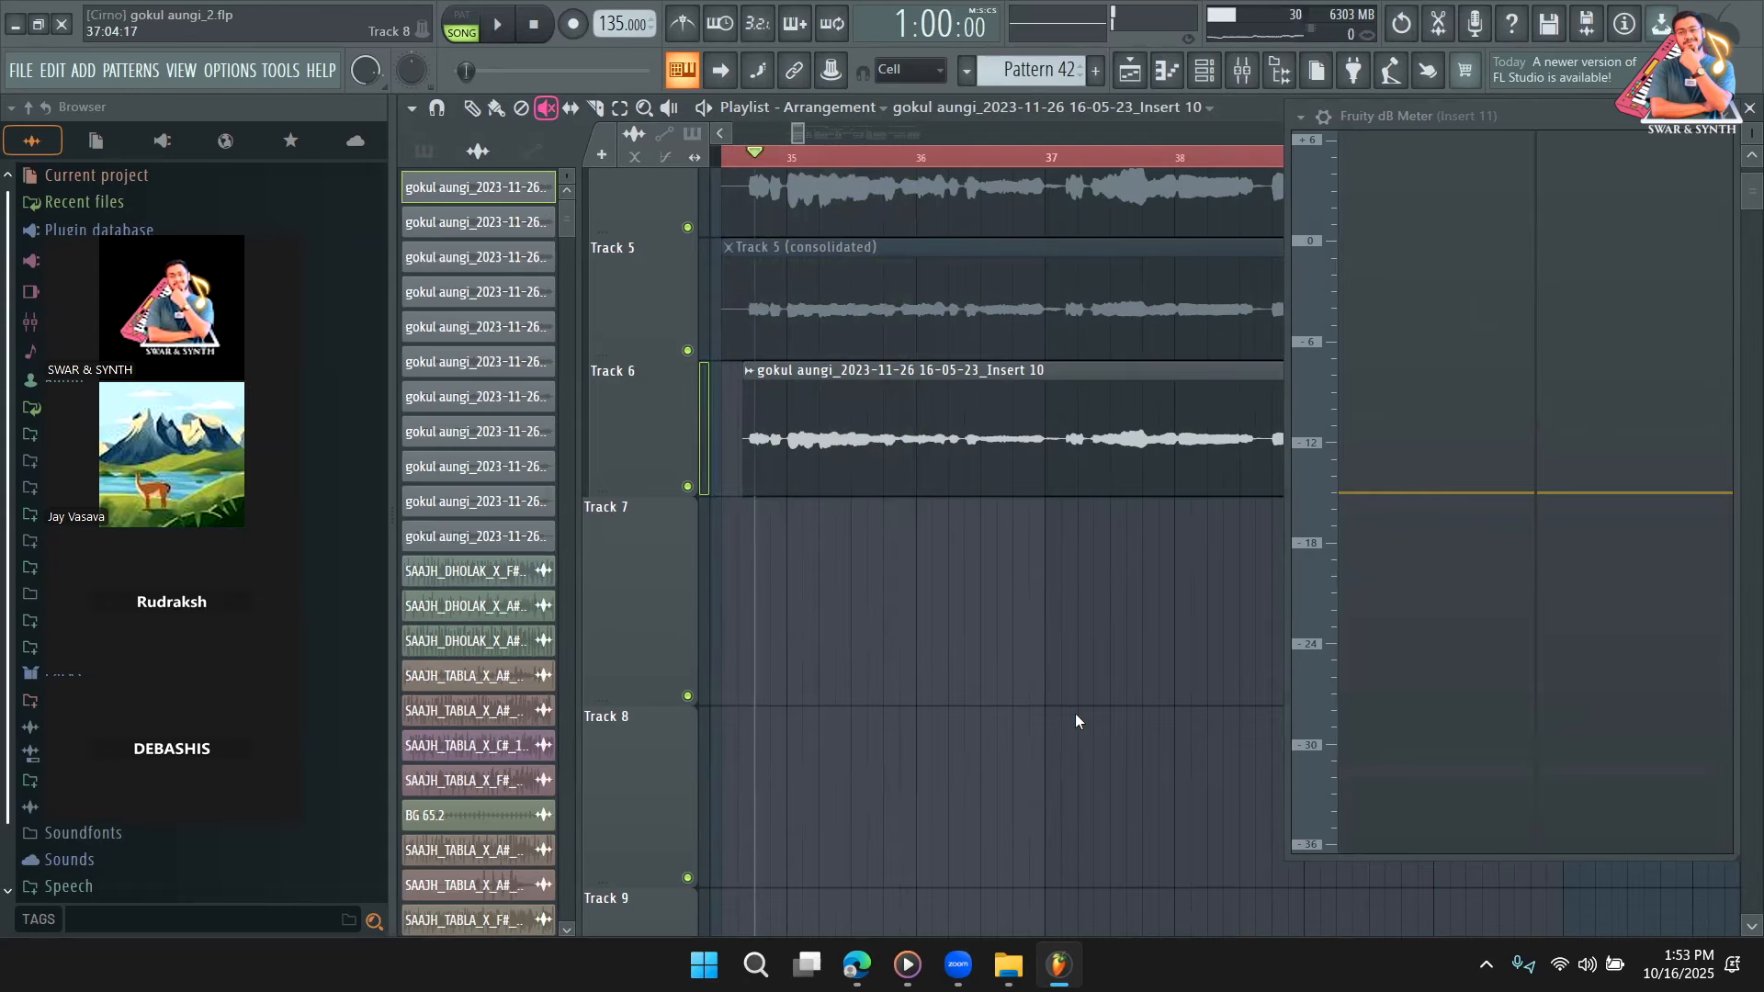
click(1732, 133)
Compare the consolidated waveforms on Tracks 2 to 5 and check the Track 5 clip's channel settings.
scroll(1169, 511, up, 4)
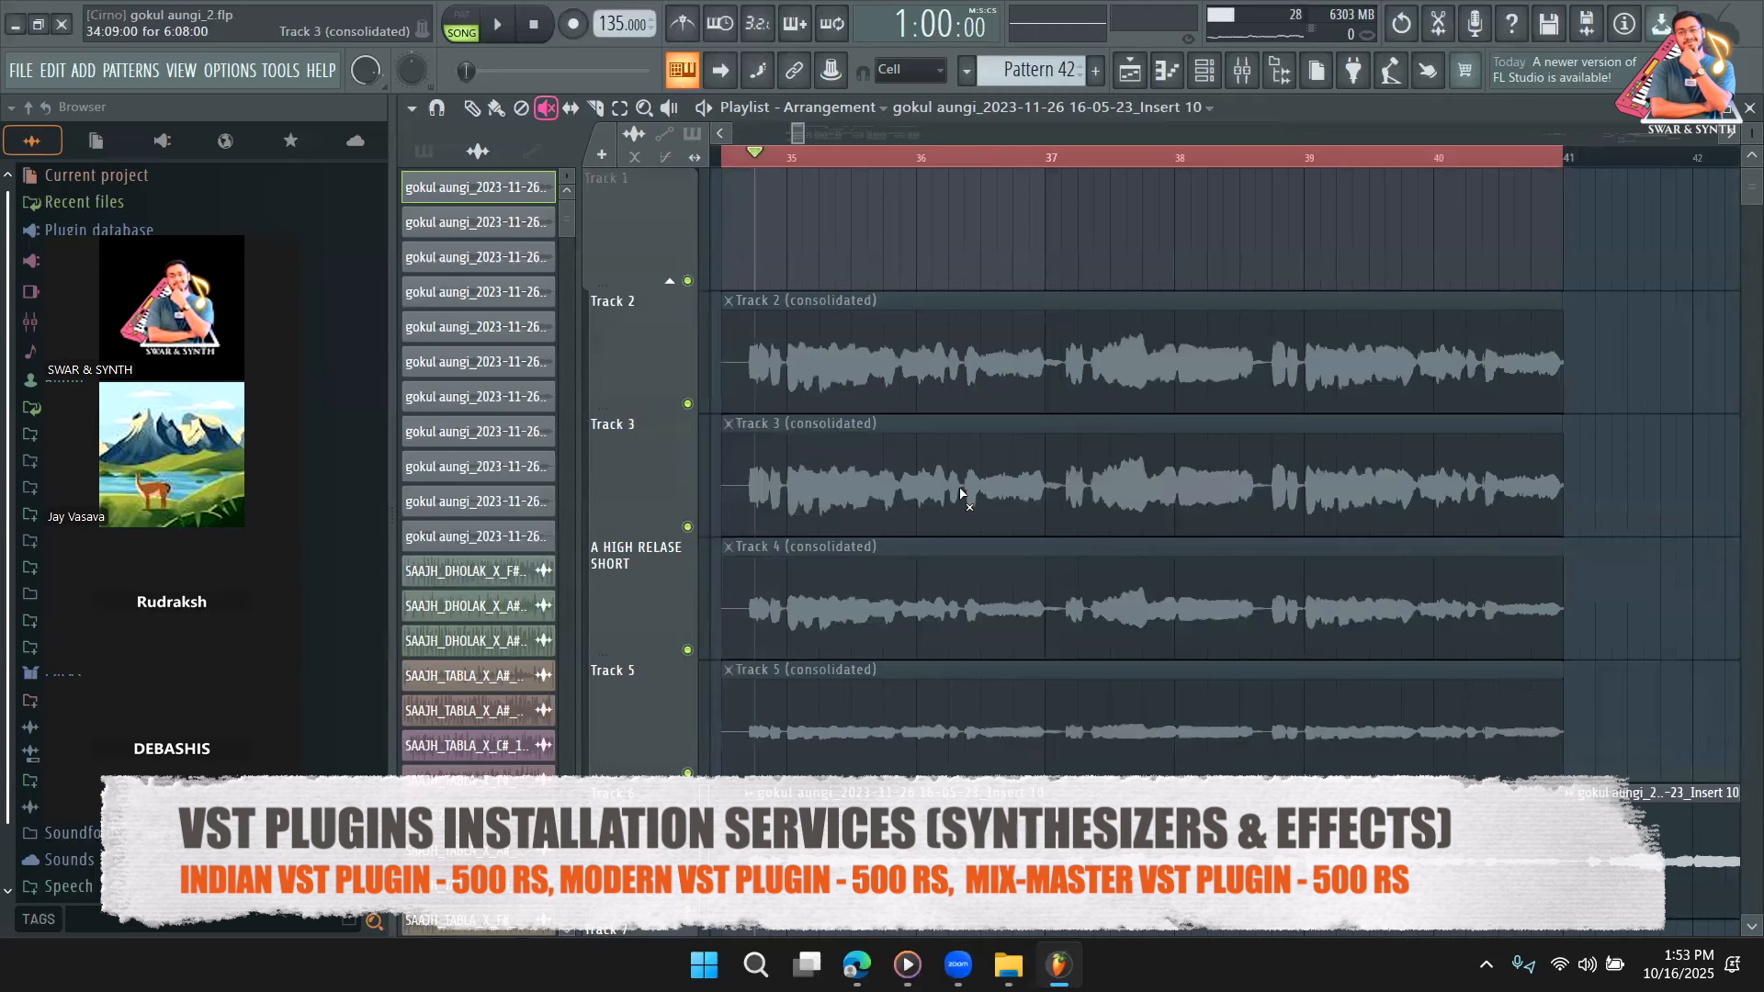
scroll(960, 494, down, 3)
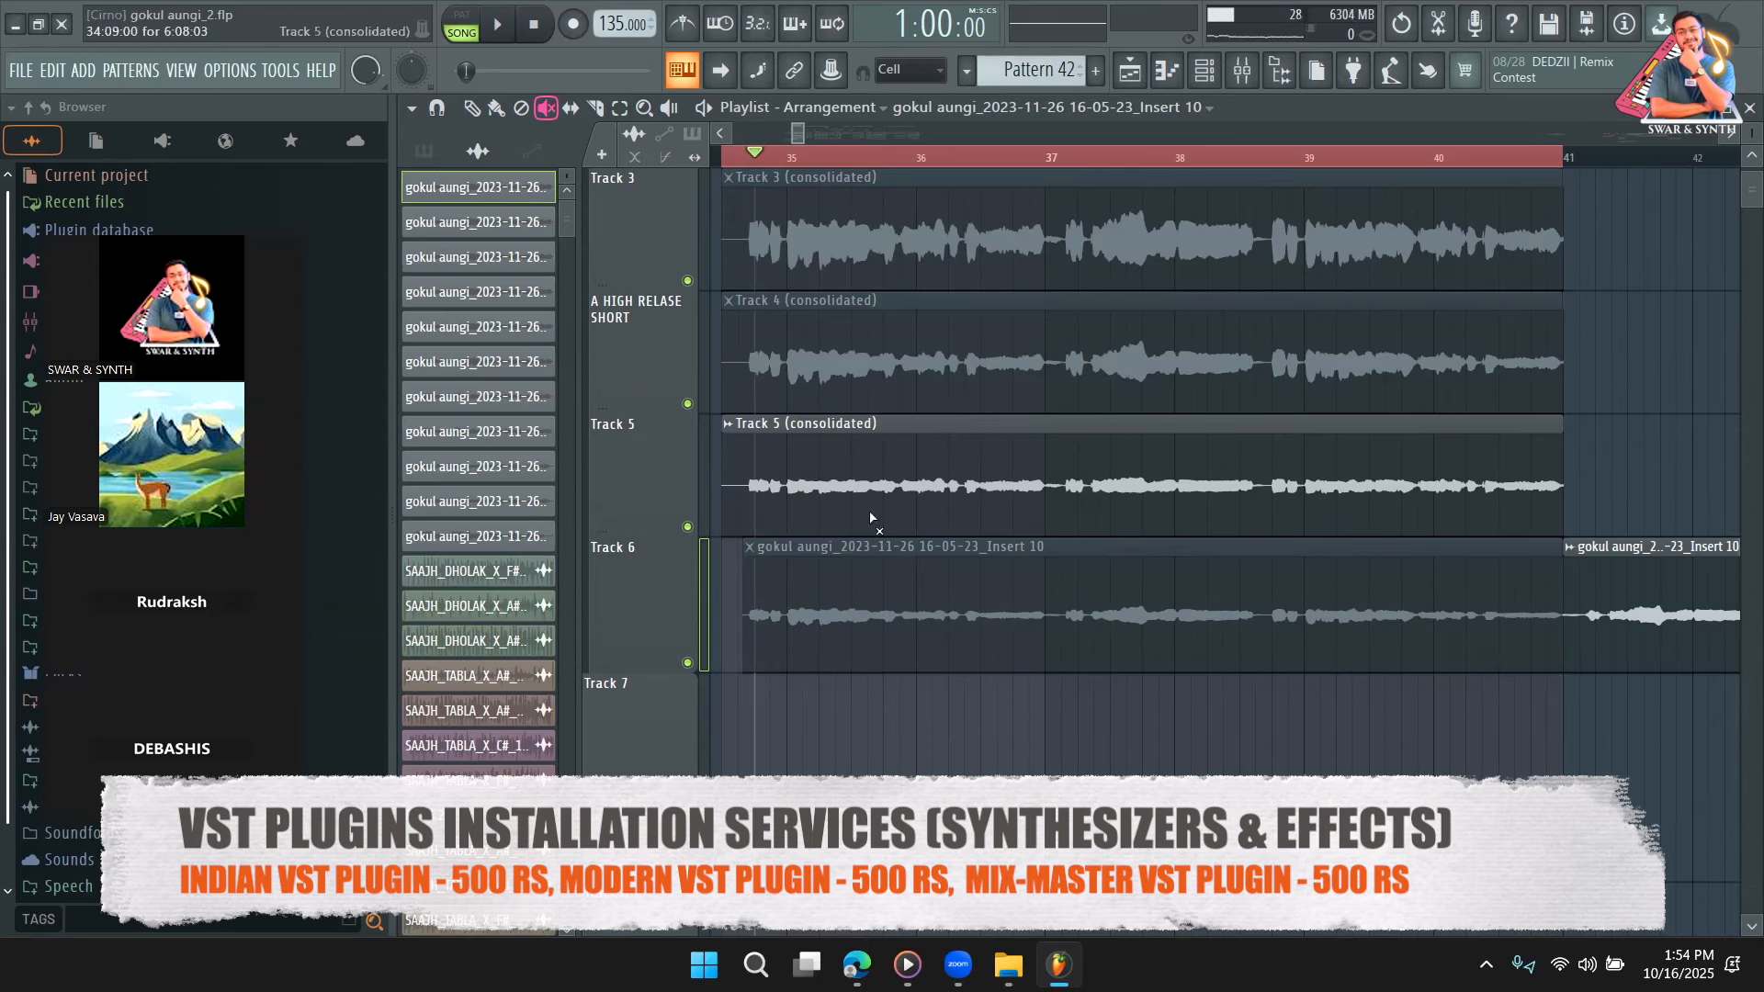
click(471, 107)
click(790, 457)
double_click(790, 456)
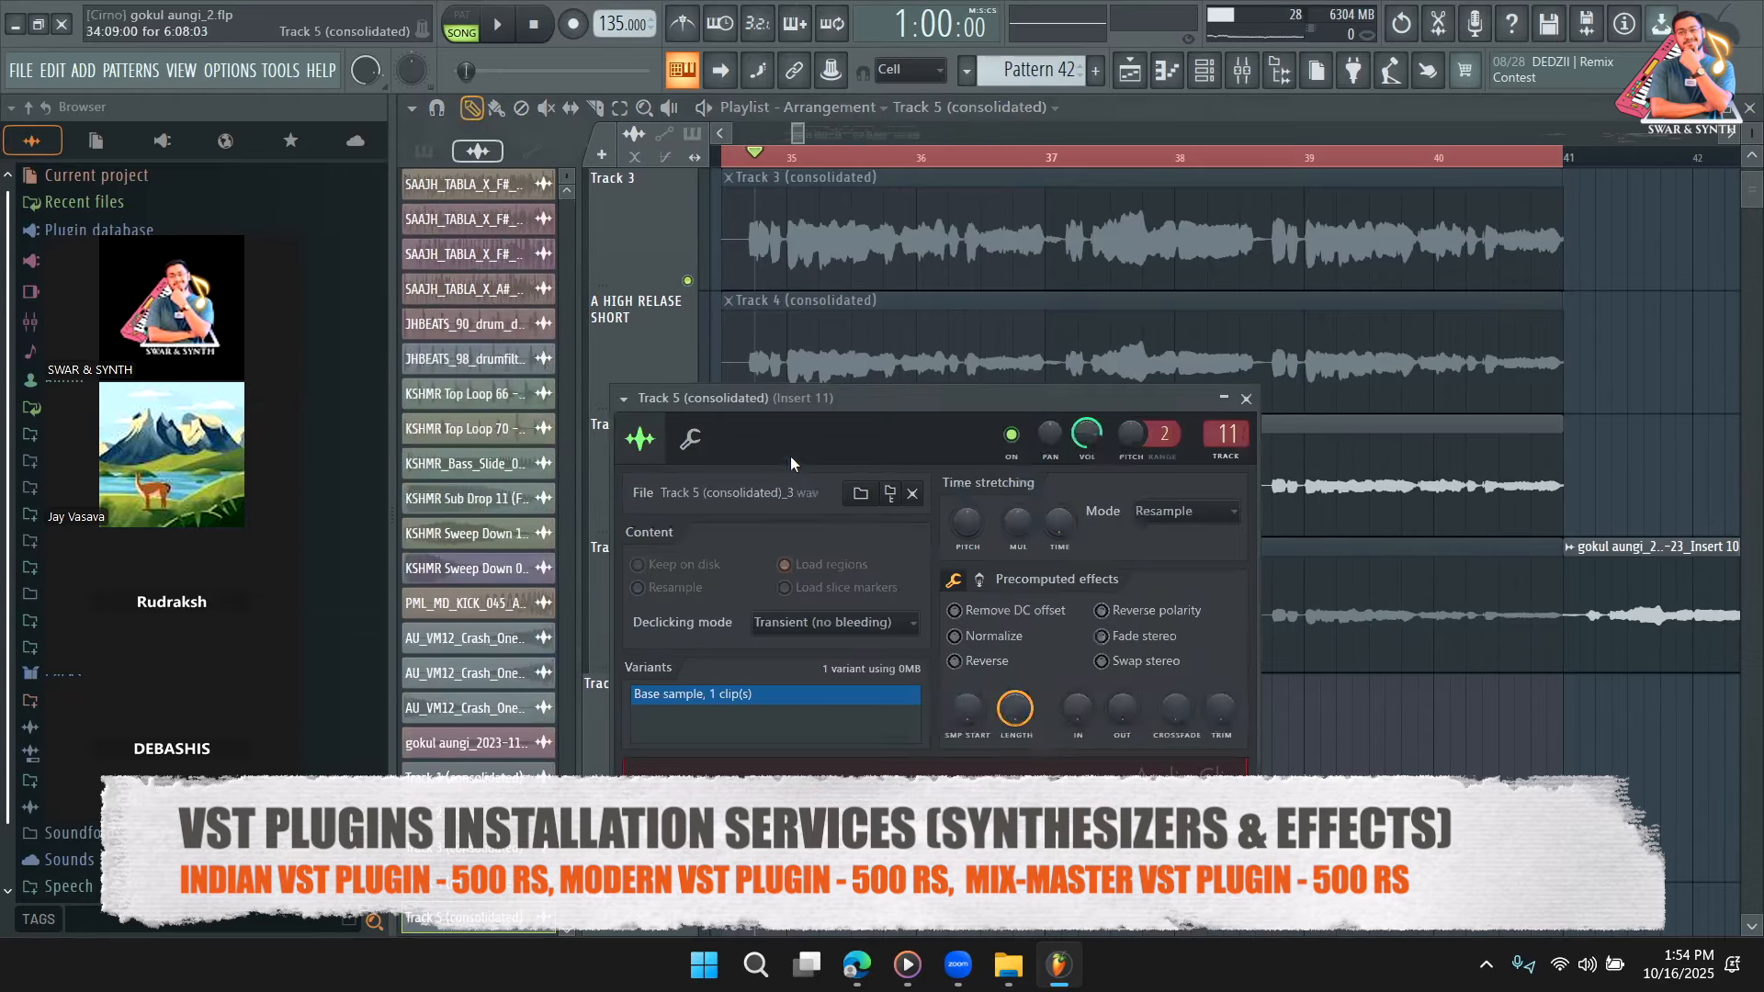
click(1253, 399)
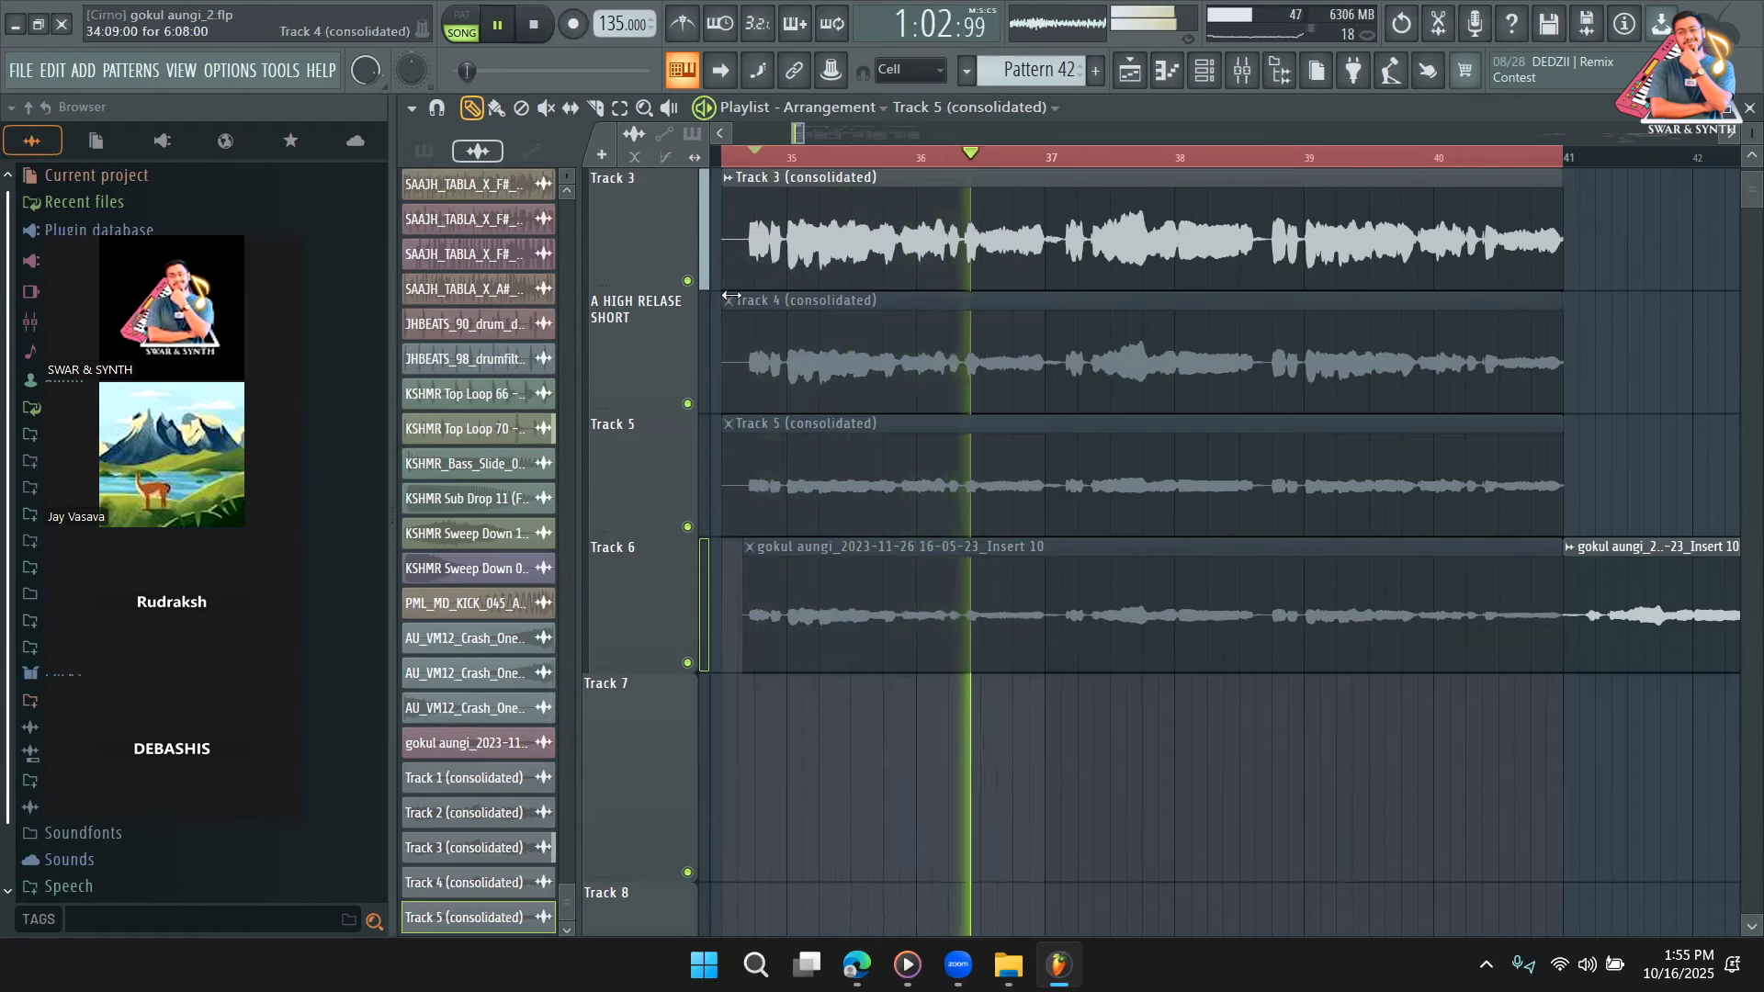
Solo playlist Track 3 and play its consolidated clip from the start of the time selection.
right_click(687, 281)
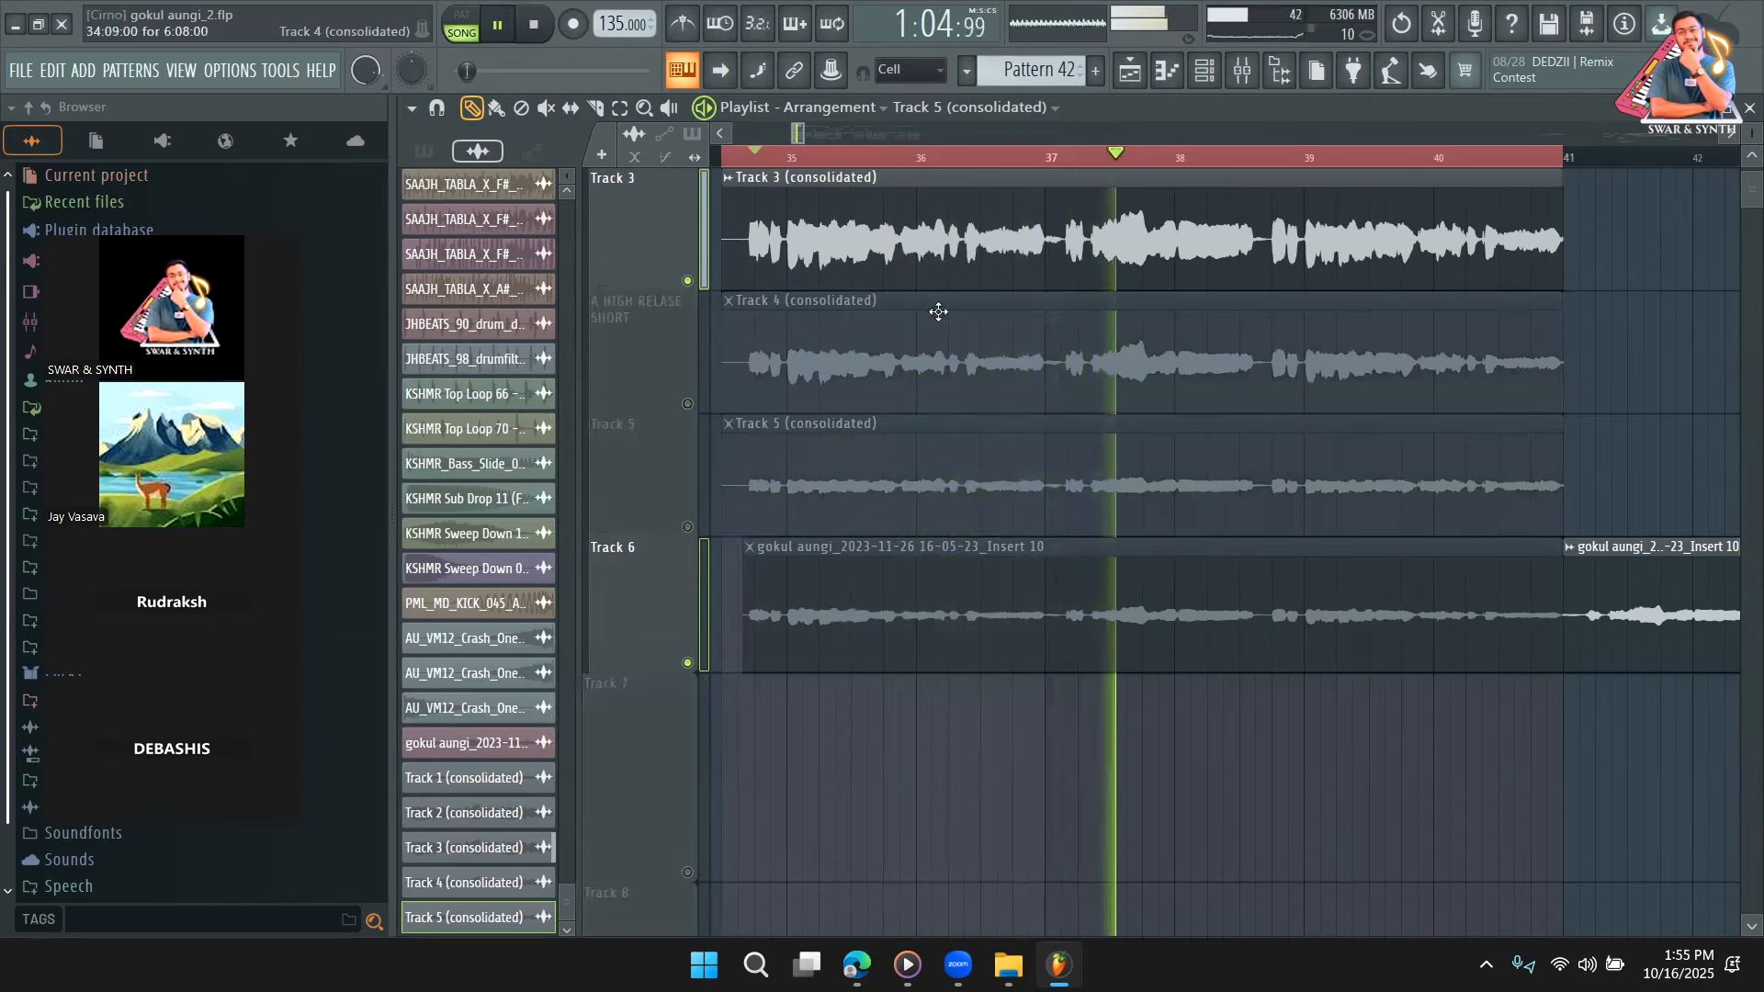
key(t)
key(space)
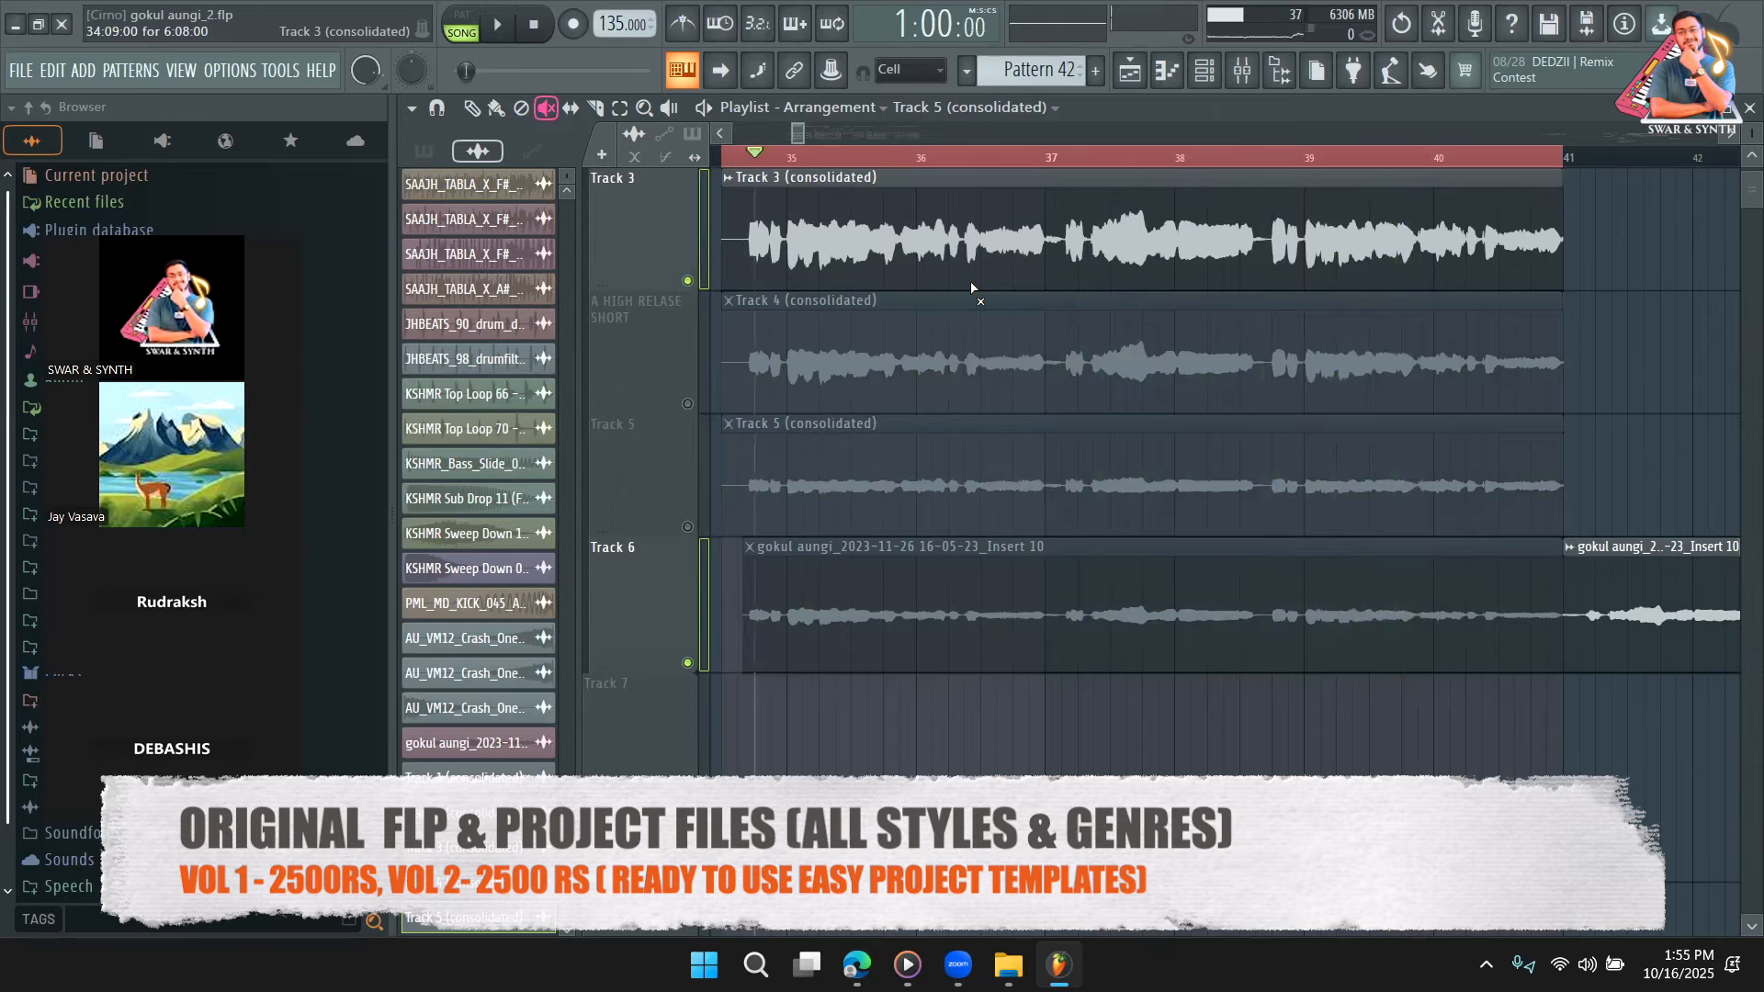
click(759, 165)
key(space)
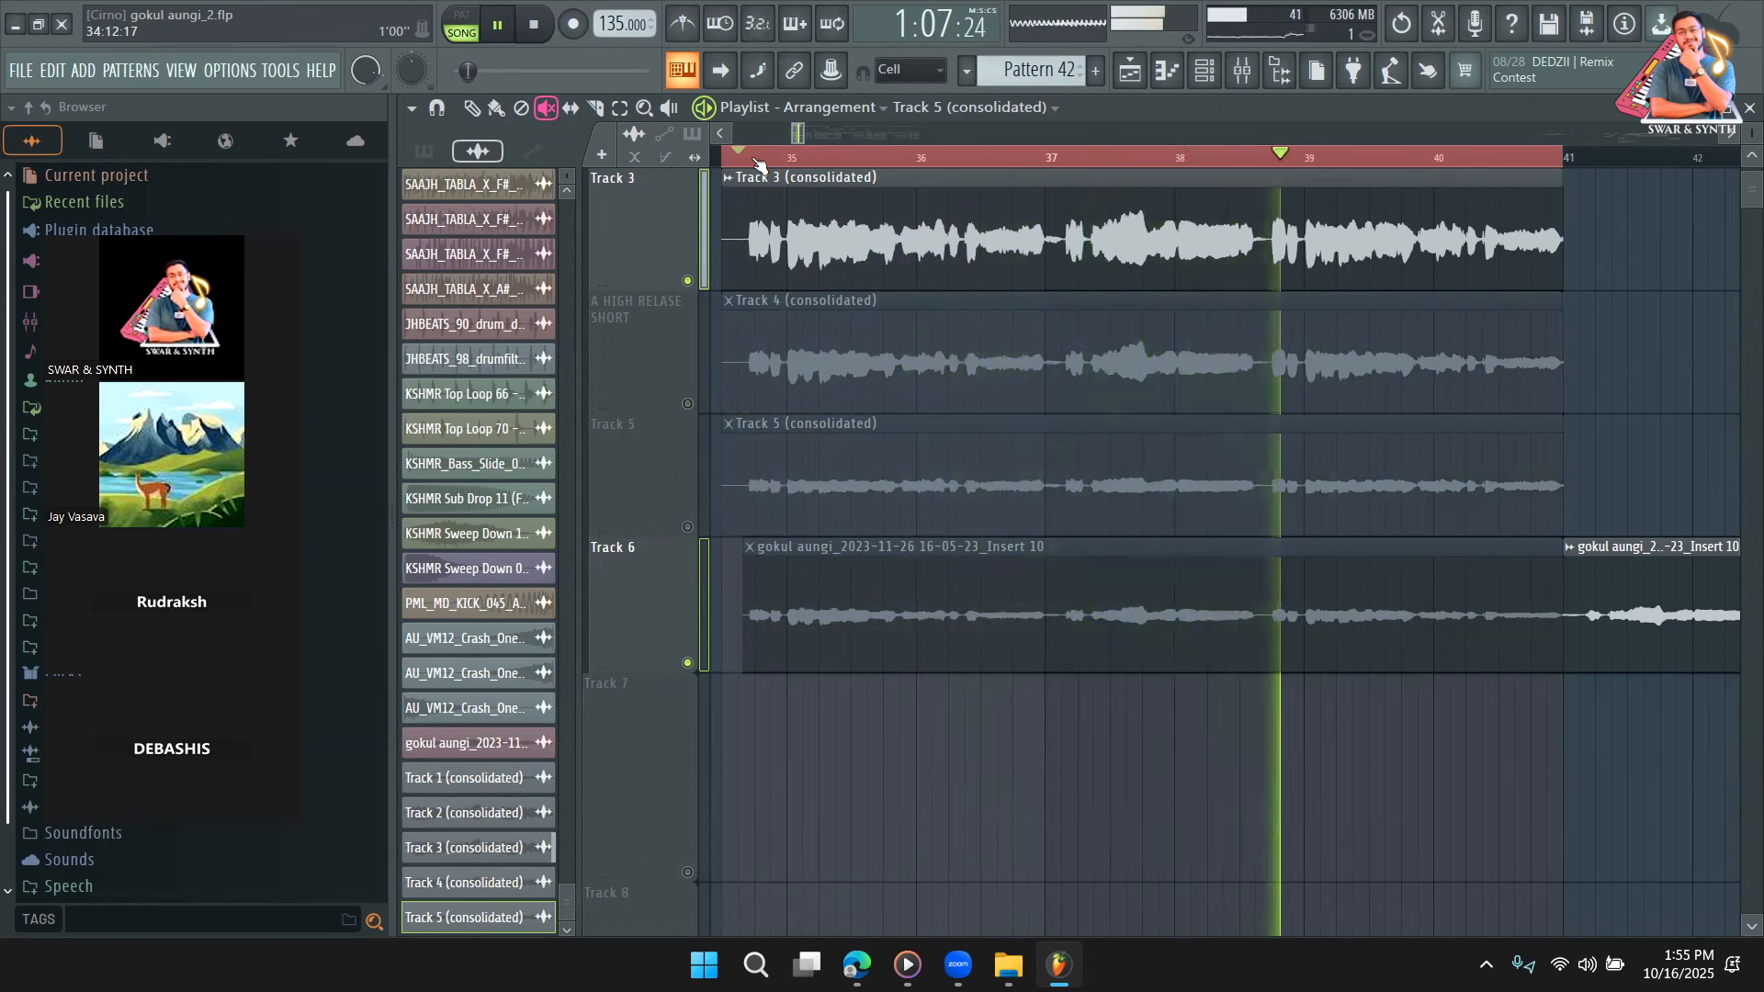
key(space)
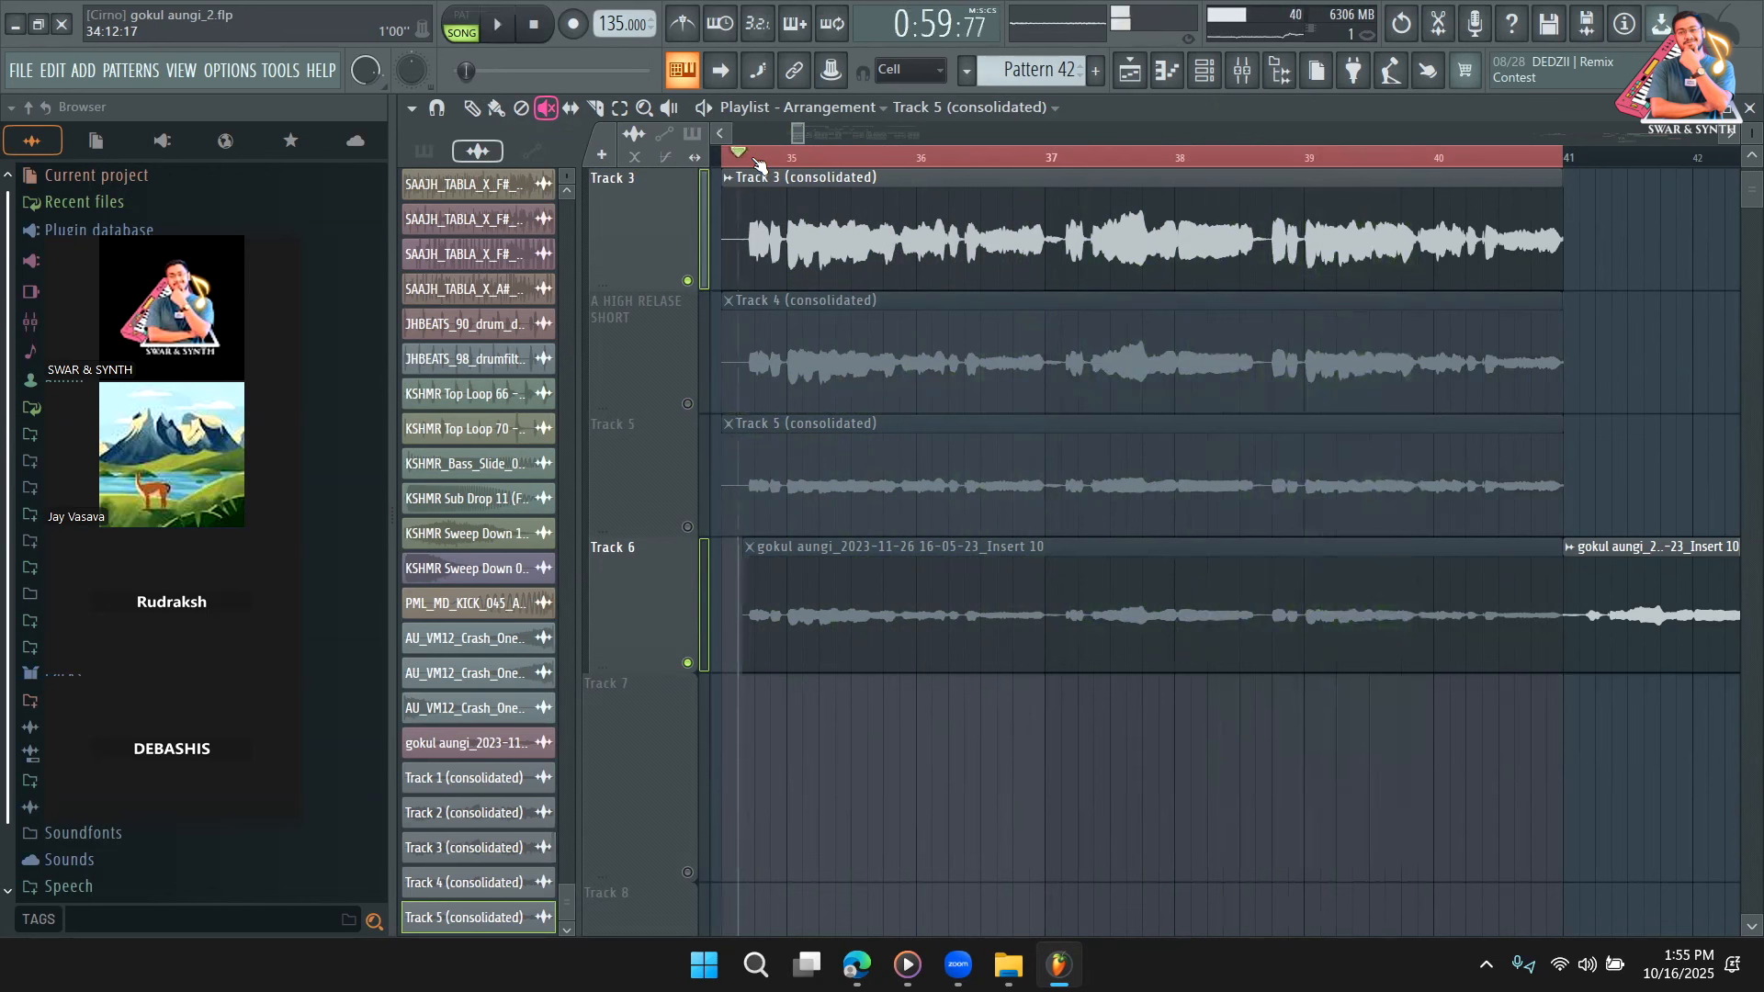
Unmute the original vocal clip on Track 6, mute the Track 3 clip and switch all playlist tracks back on.
click(896, 643)
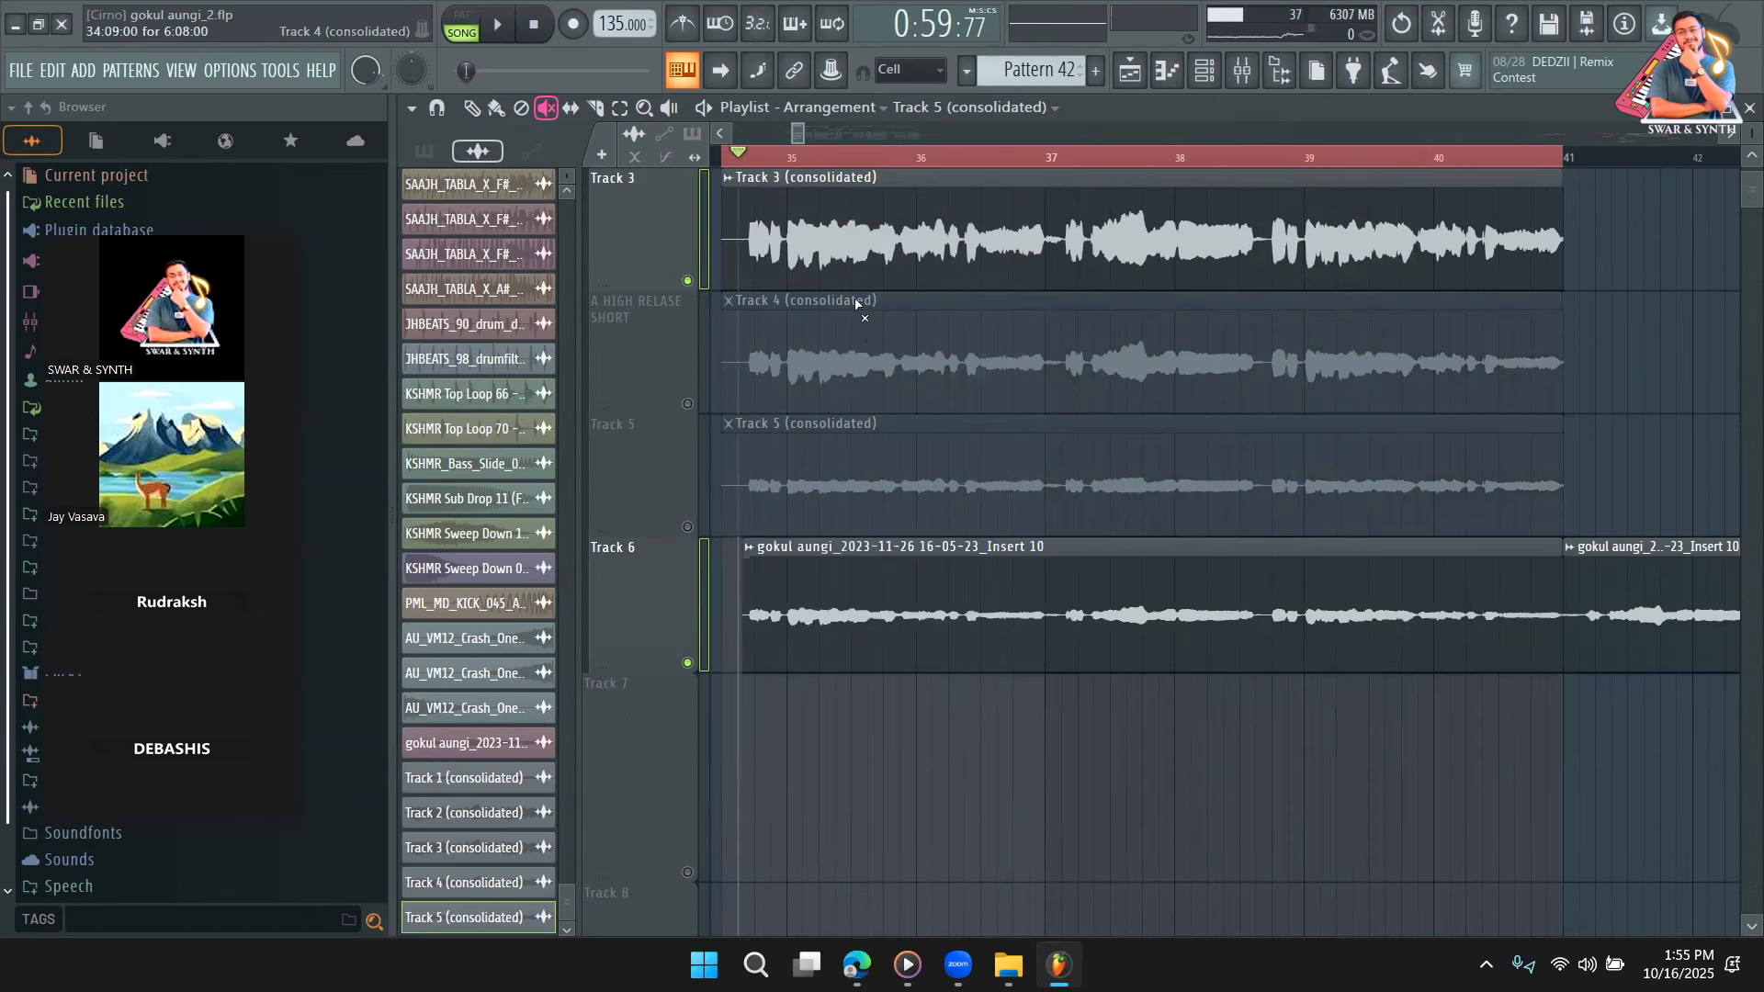
click(861, 257)
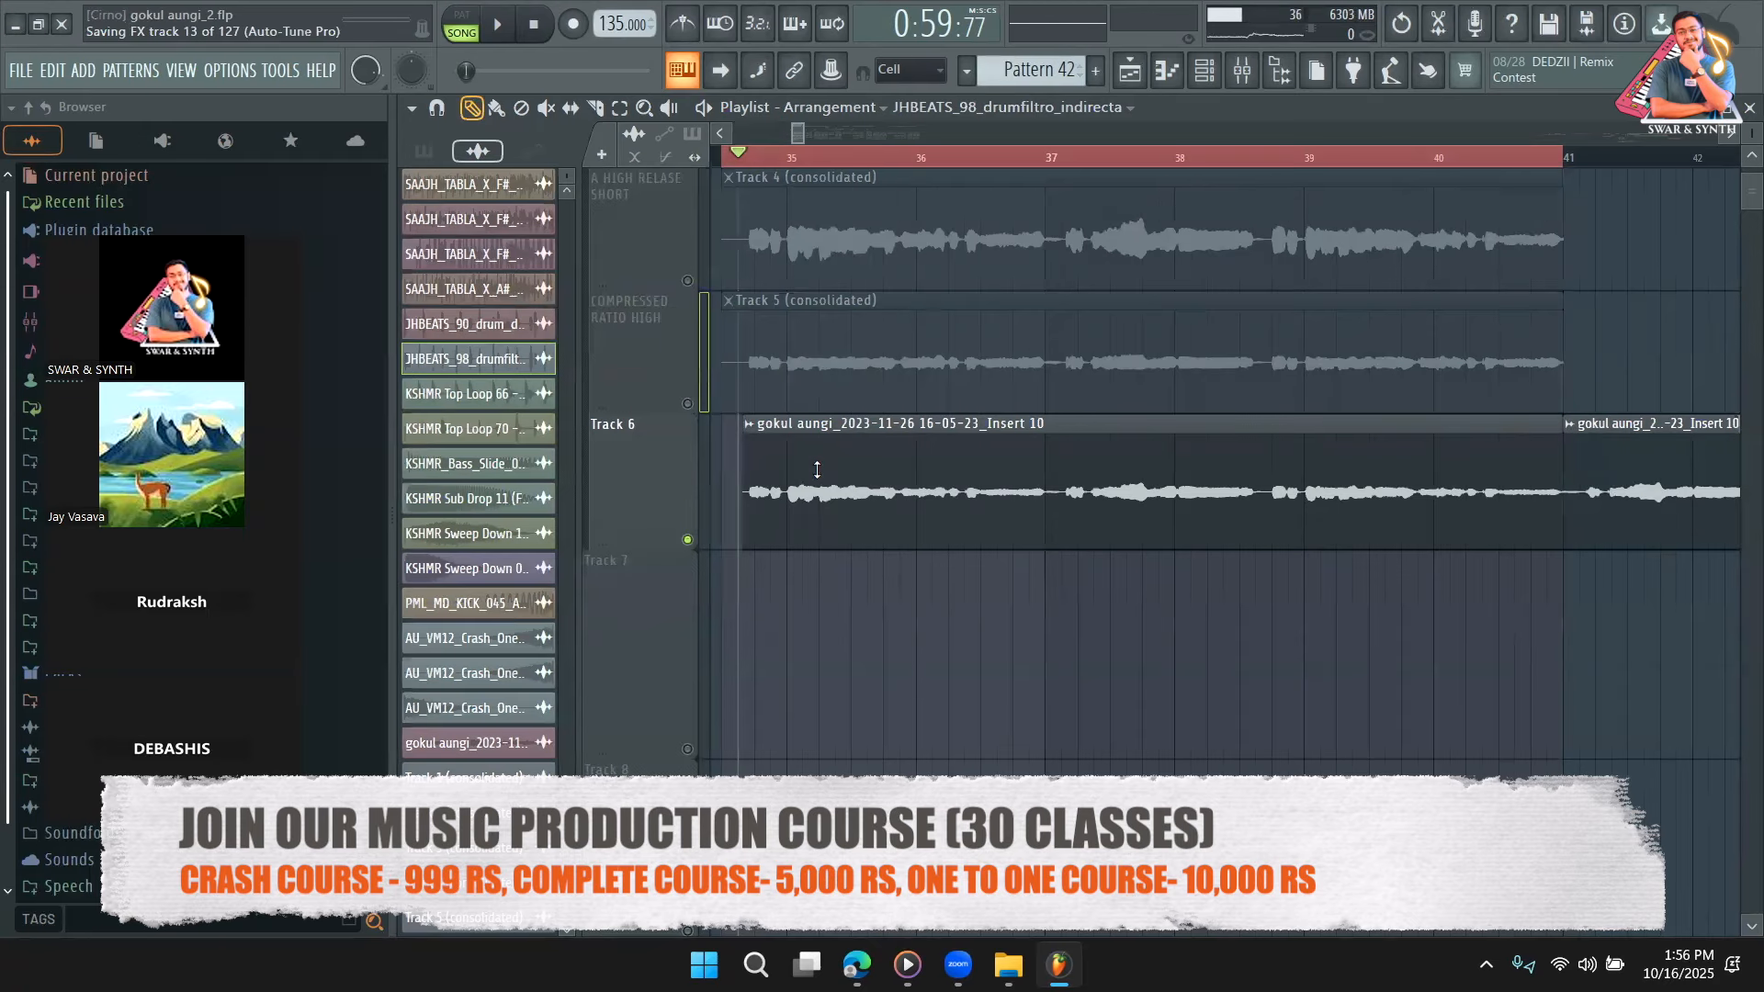
scroll(725, 206, up, 3)
mouse_move(805, 134)
mouse_down()
mouse_move(877, 144)
mouse_move(805, 133)
mouse_up()
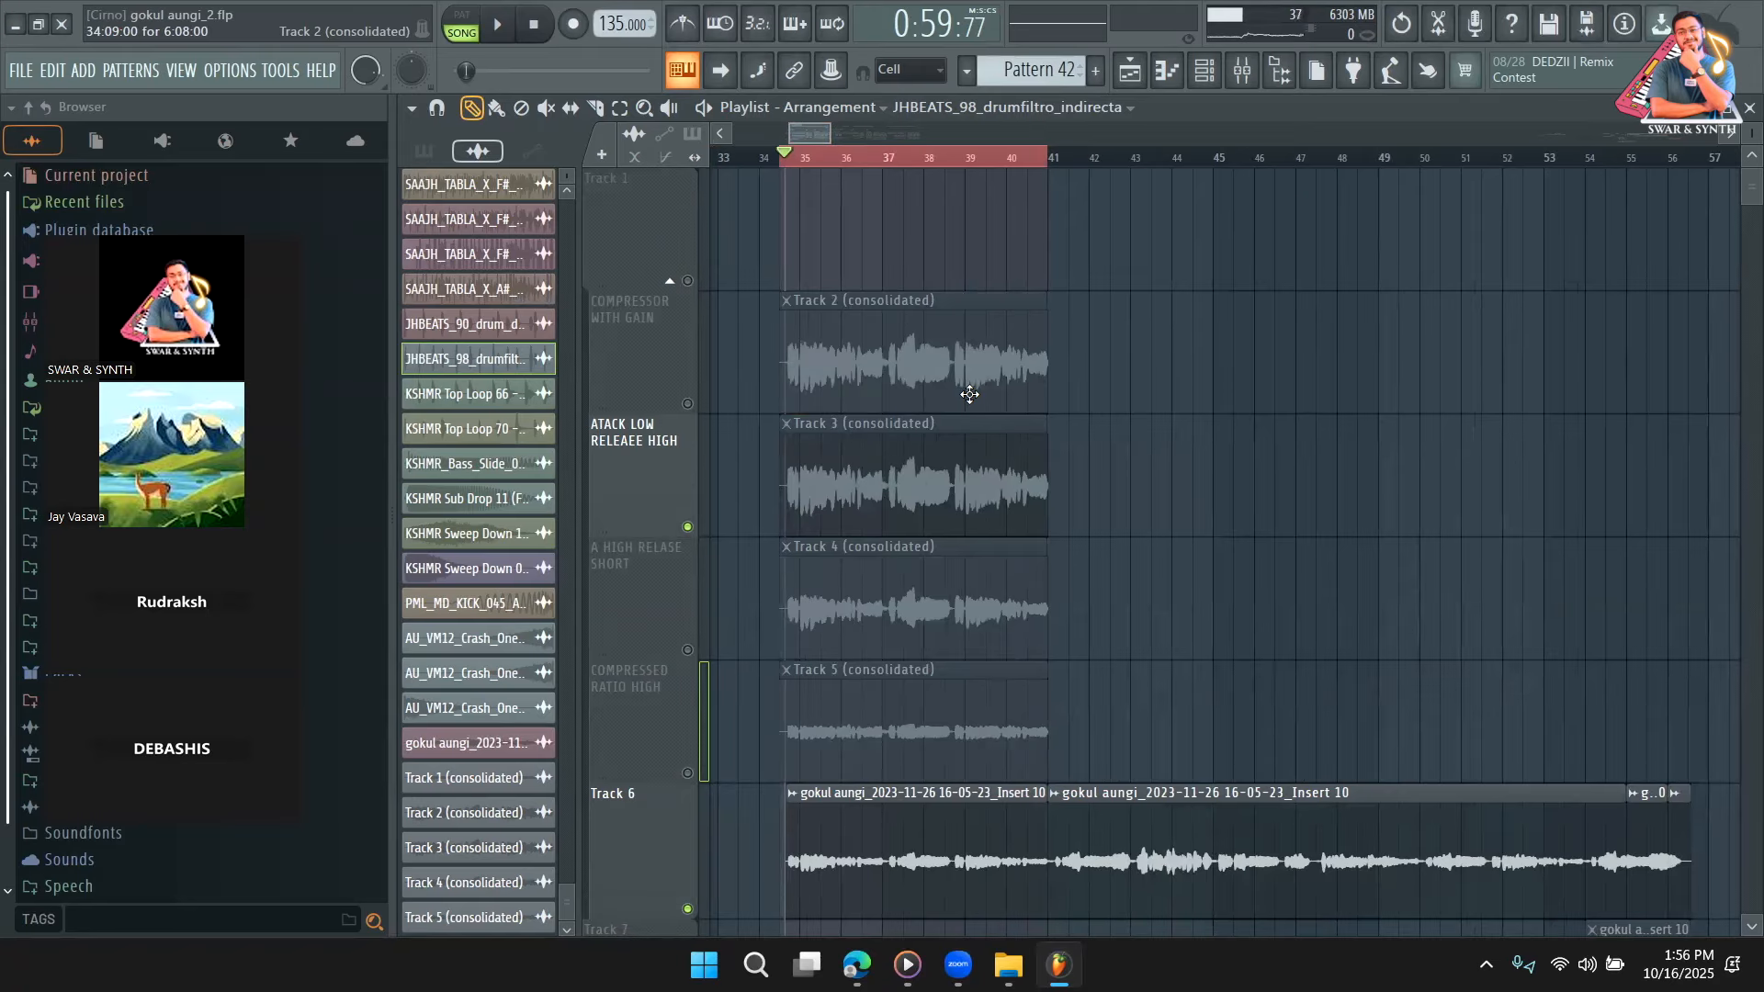
click(687, 650)
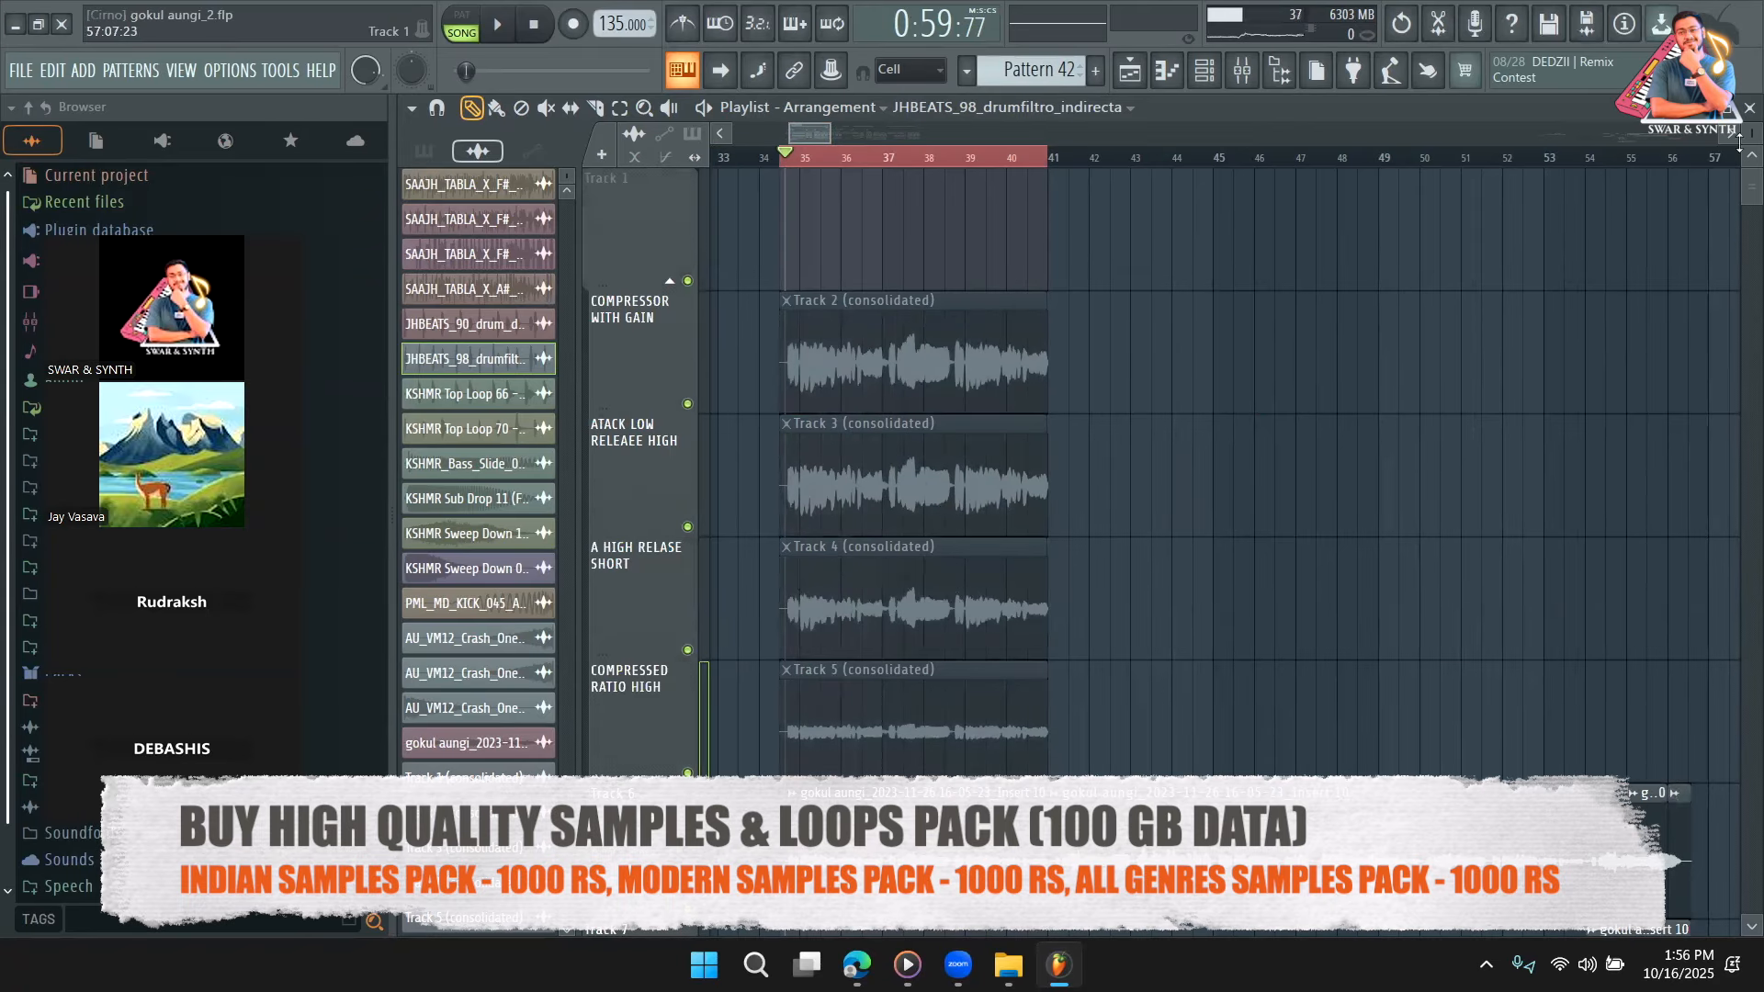
scroll(698, 657, down, 2)
drag(1748, 134, 1749, 135)
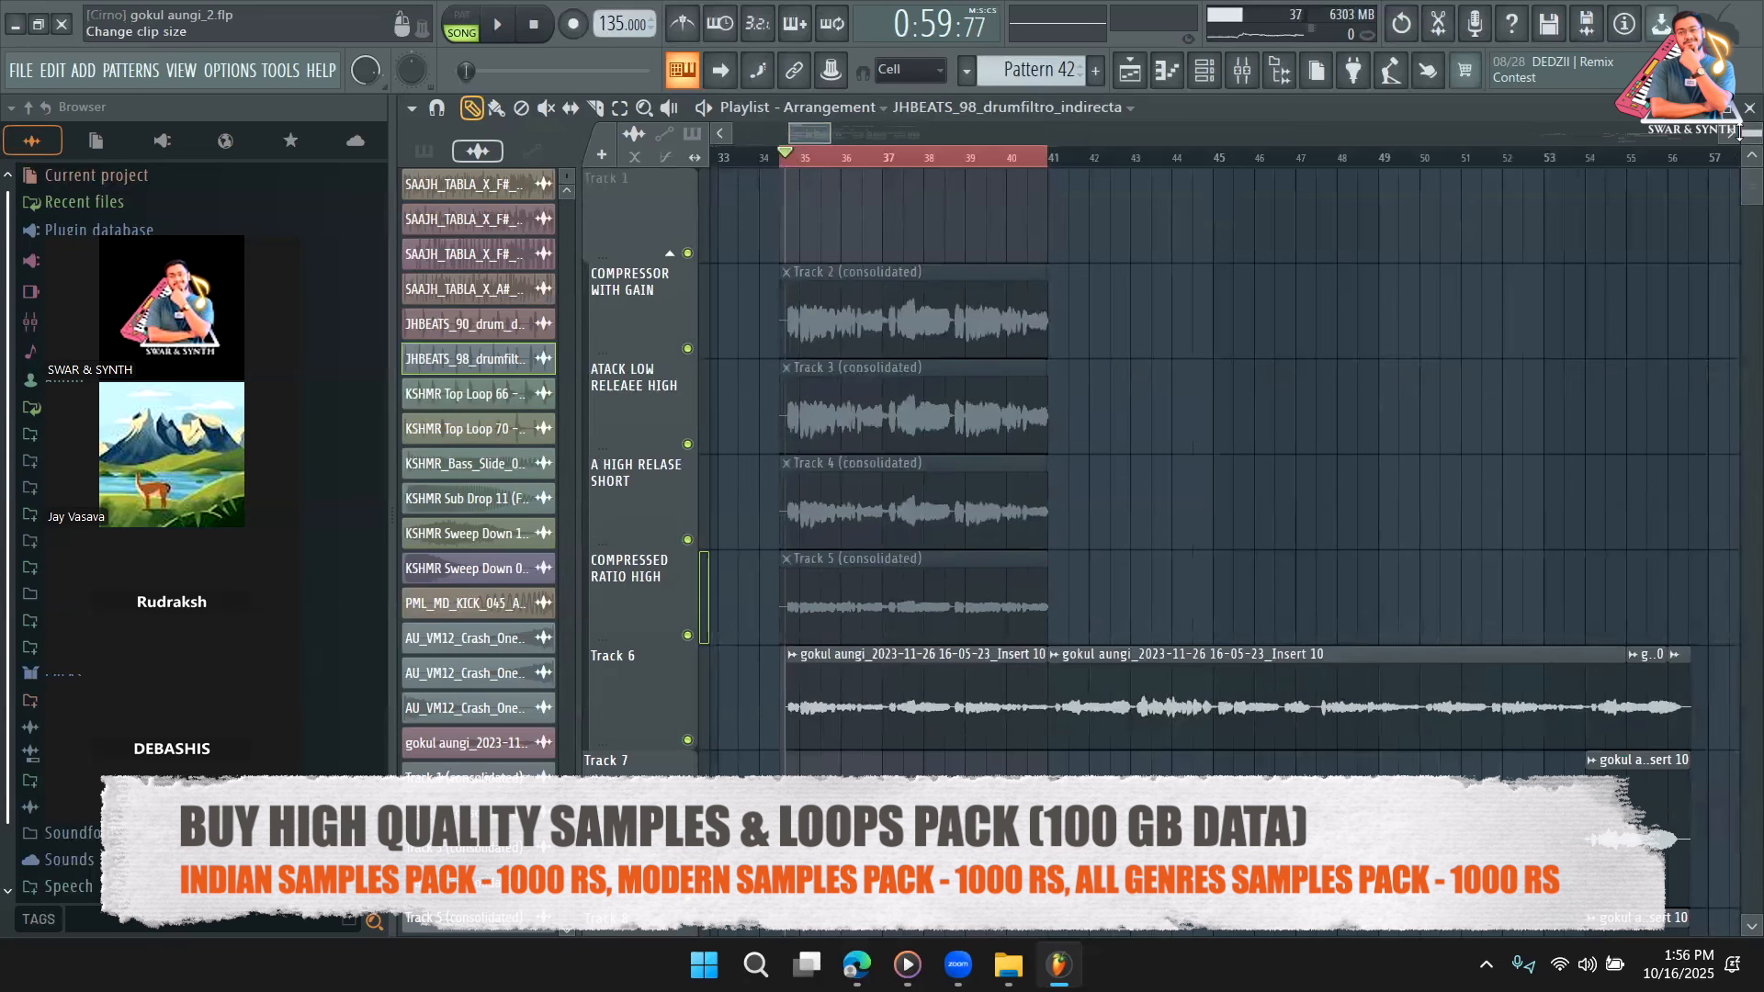